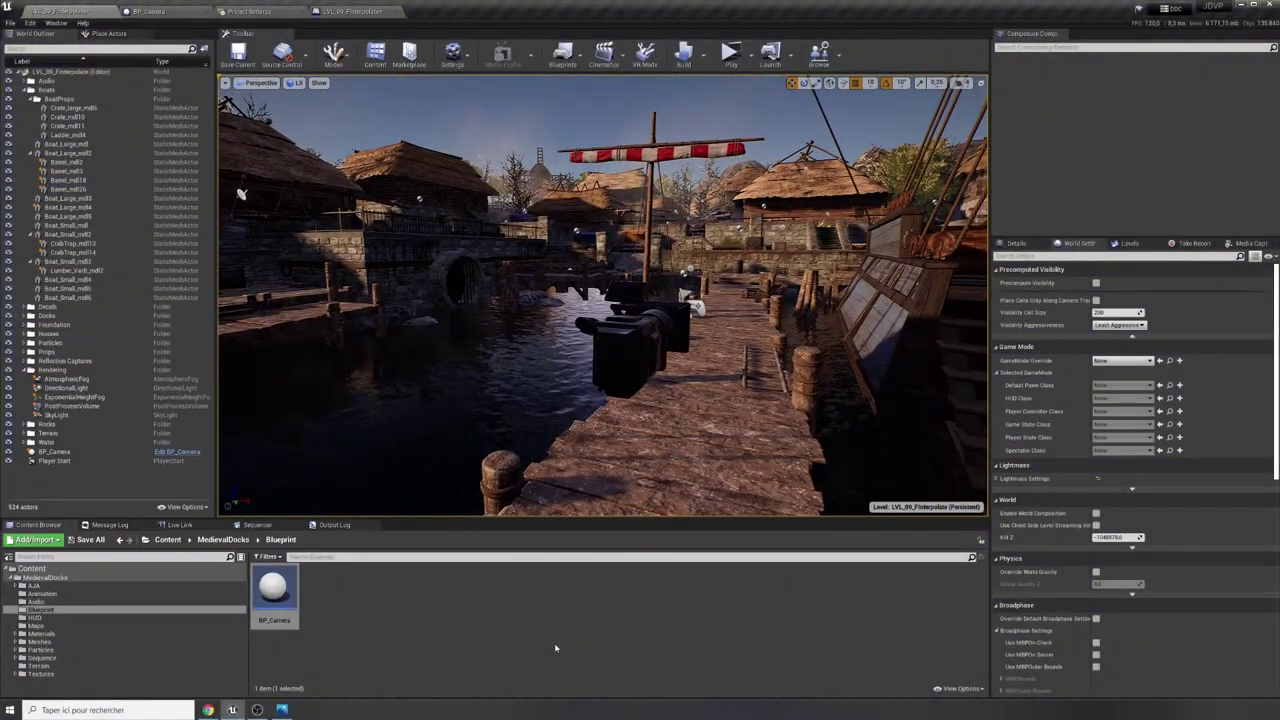
Select BP_Camera in the World Outliner and fly the viewport along the dock toward it.
click(54, 451)
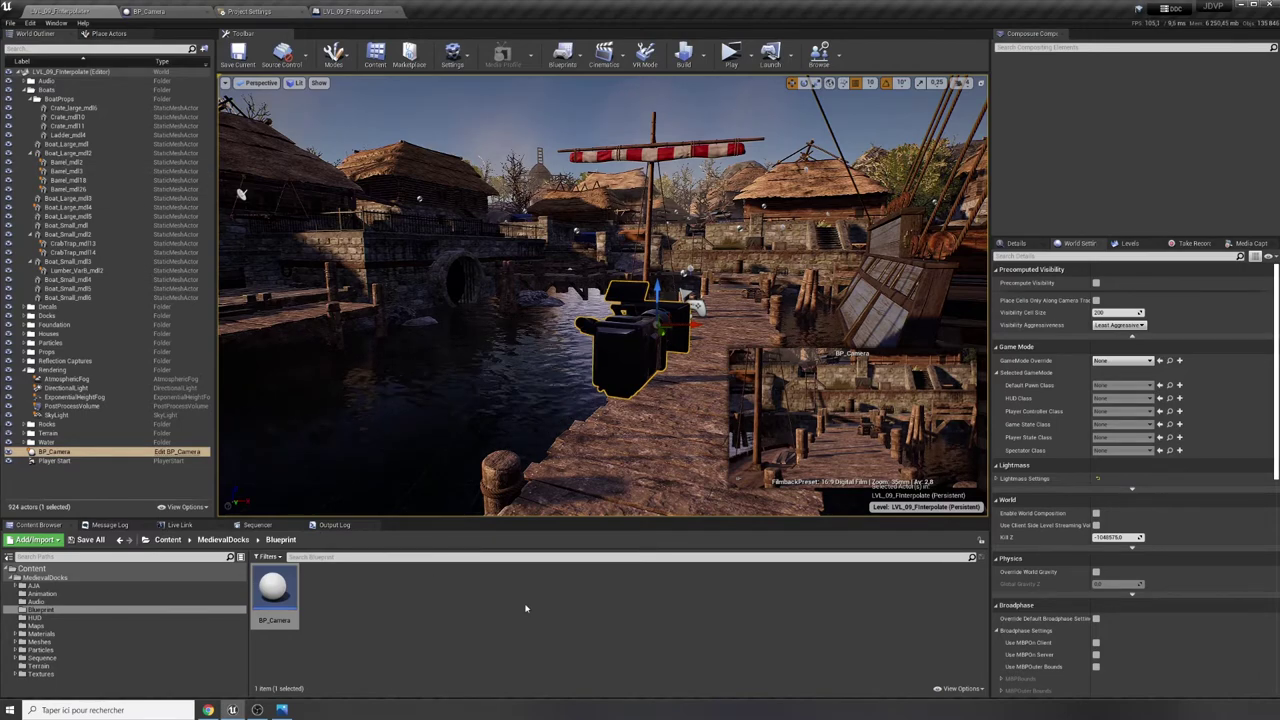
right_drag(240, 193, 240, 193)
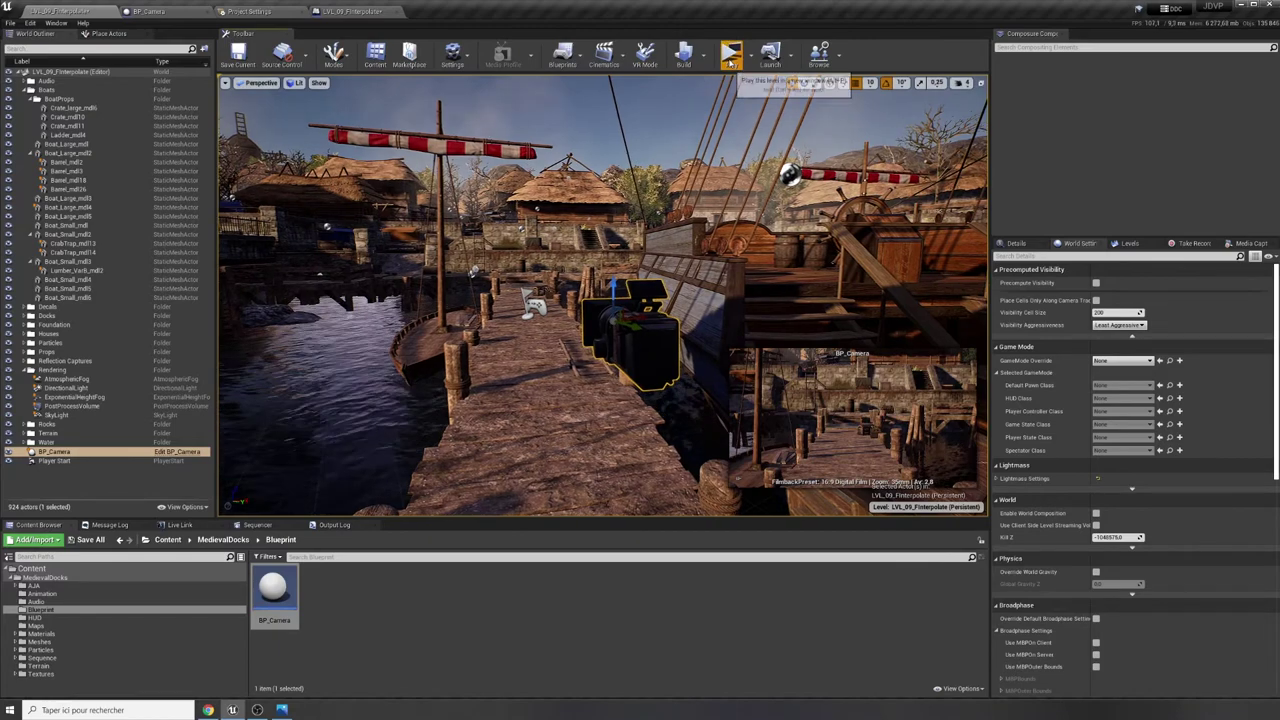
click(731, 55)
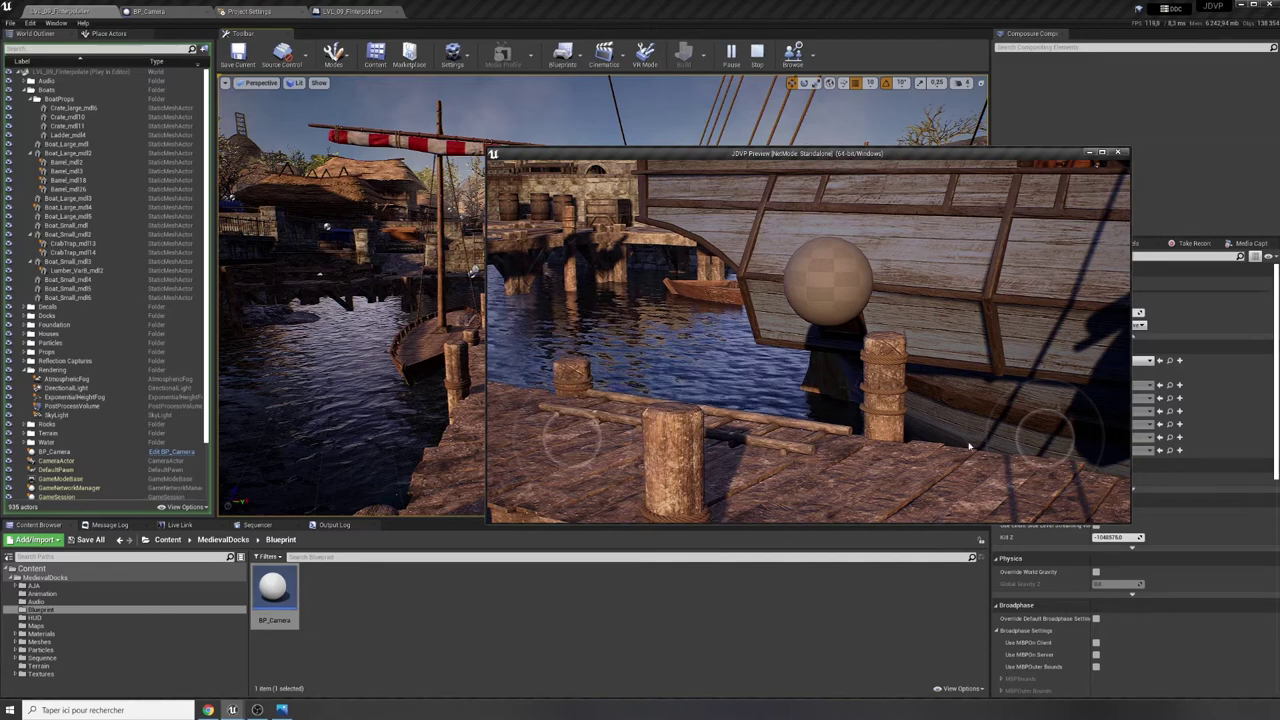
click(1120, 154)
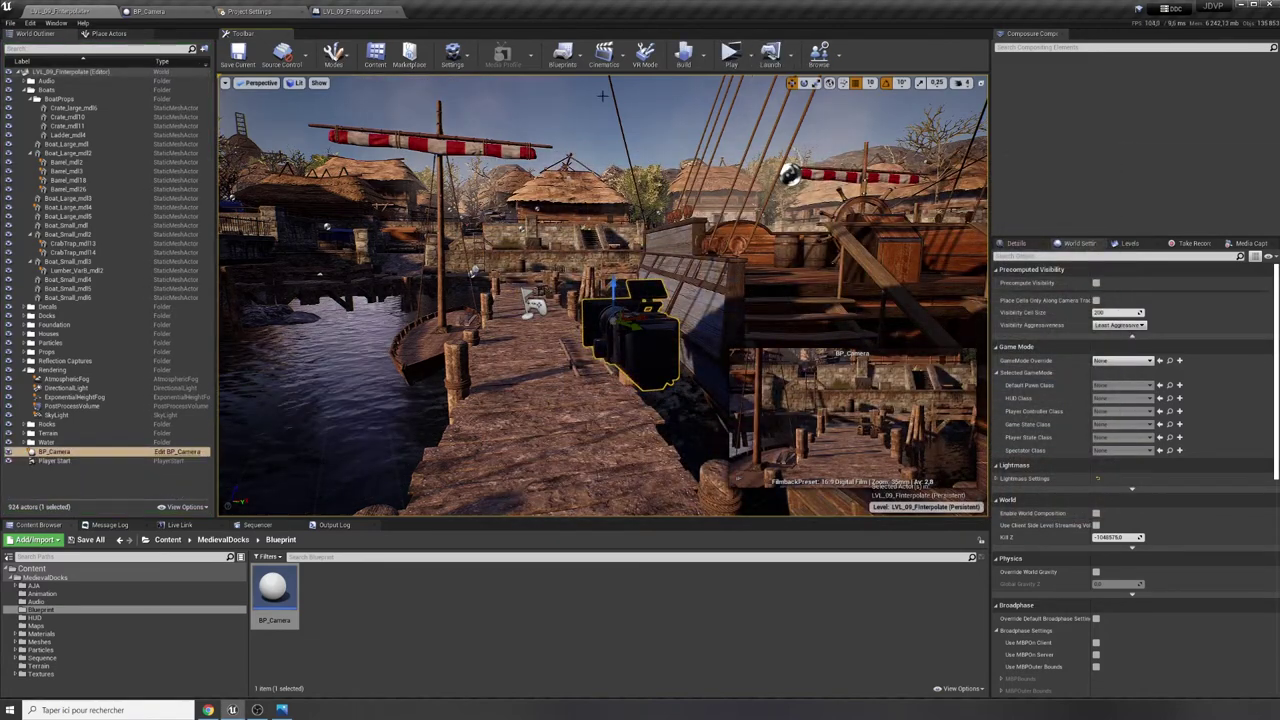
Open the Level Blueprint, centre the View target comment, and start a Play preview.
click(345, 12)
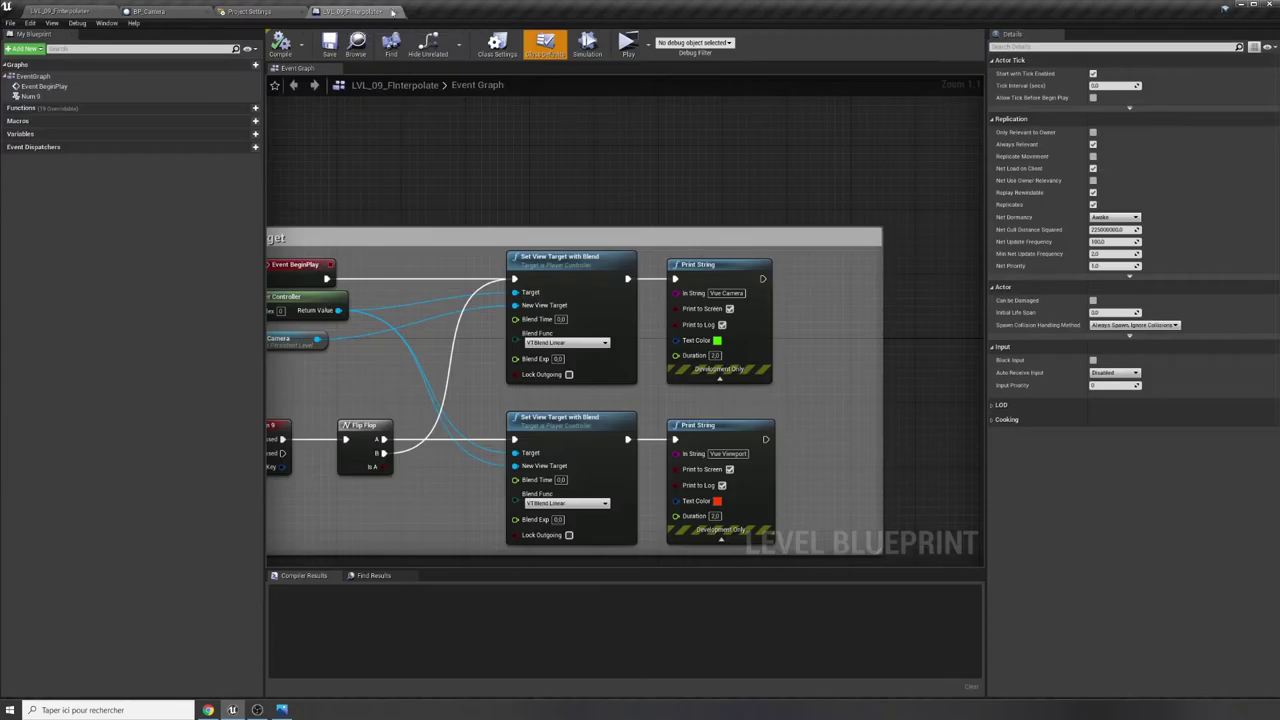
click(66, 9)
click(562, 55)
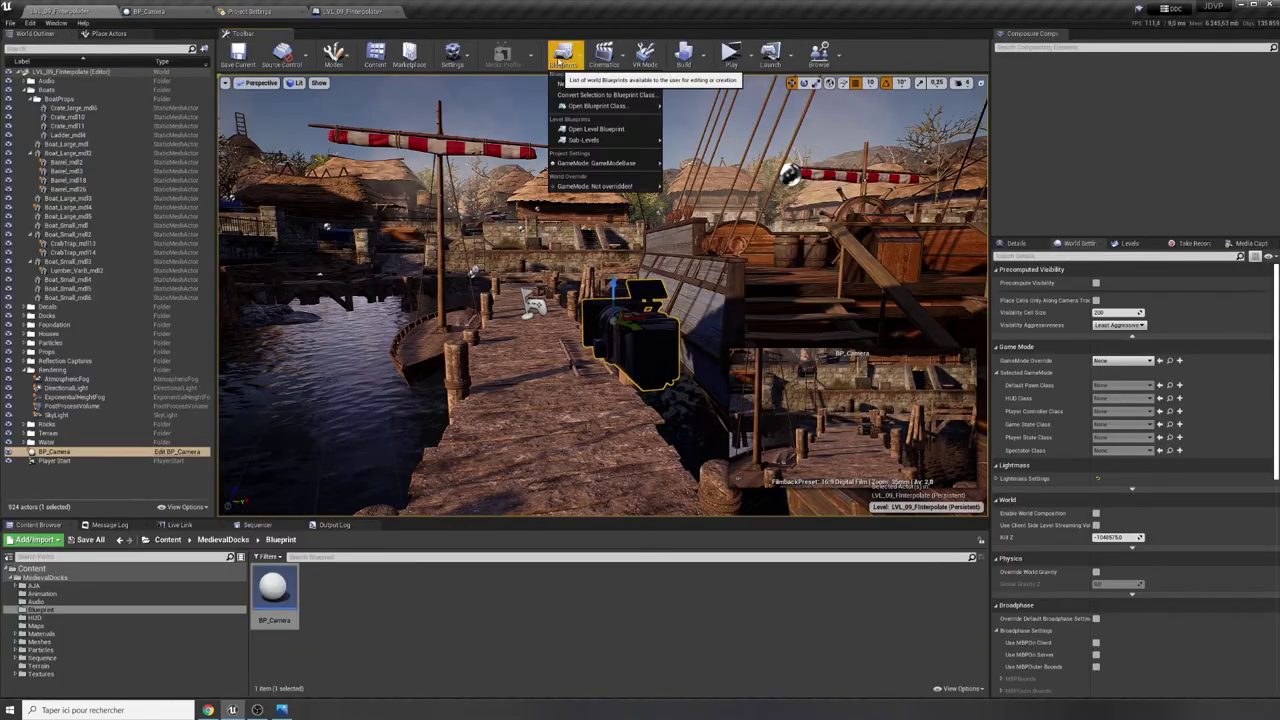
mouse_move(600, 105)
click(596, 129)
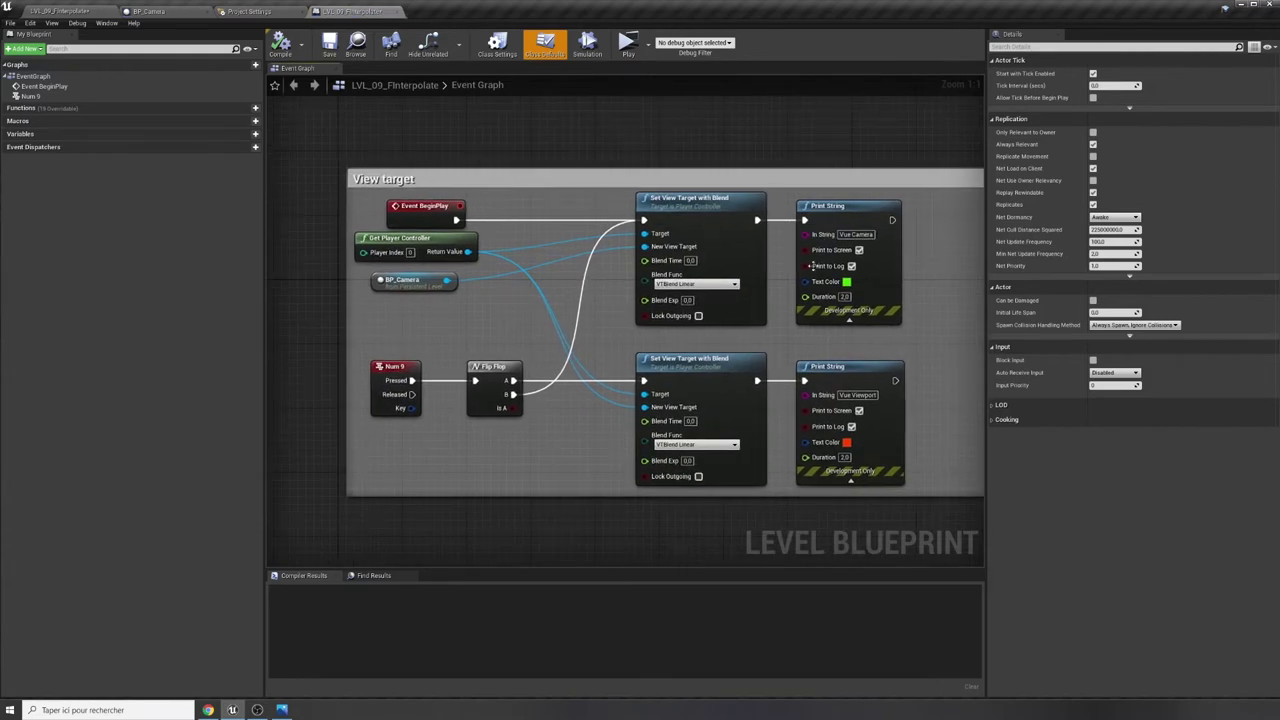
right_drag(593, 528, 546, 508)
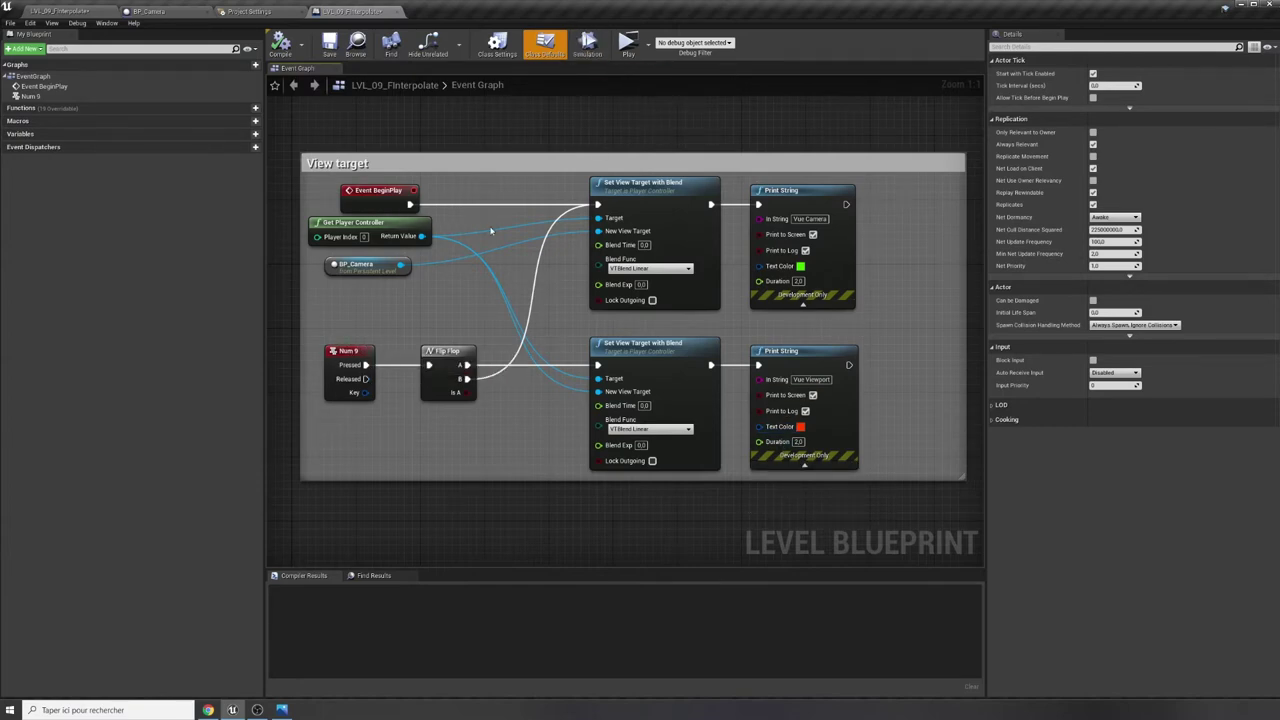
click(628, 44)
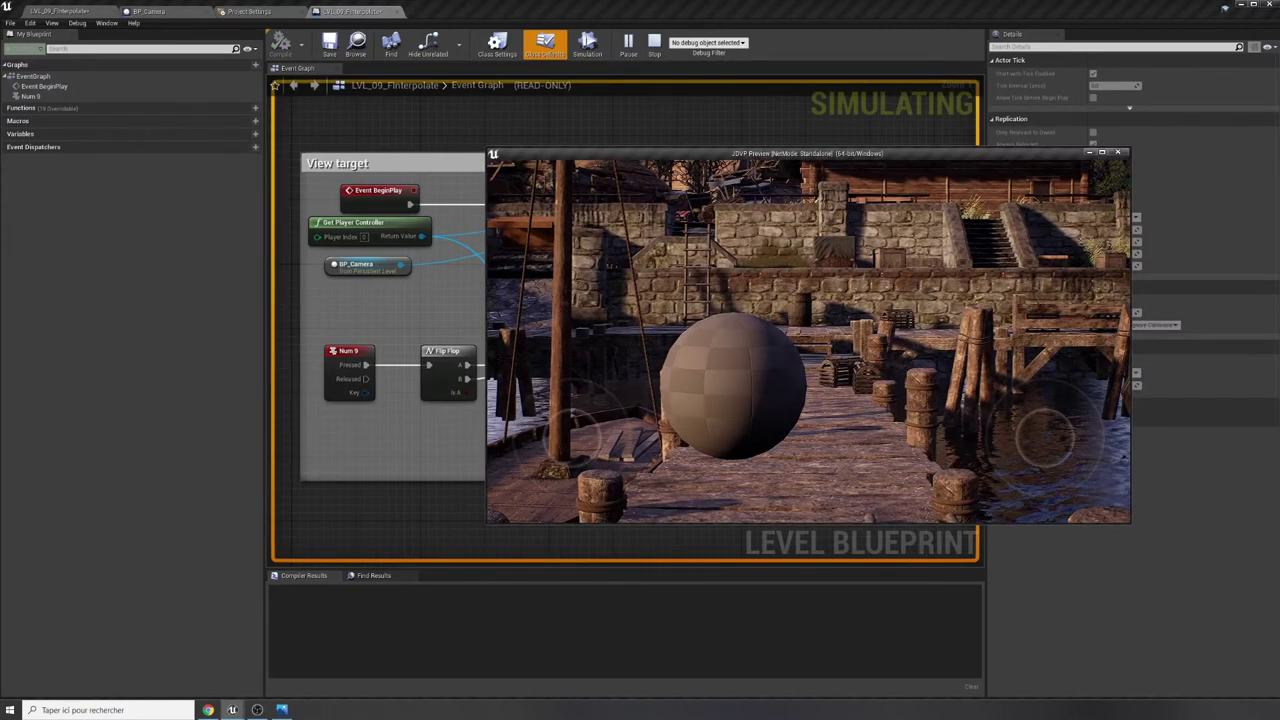
Toggle between the camera and viewport views with Num 9 three times, then stop the preview.
key(KP_9)
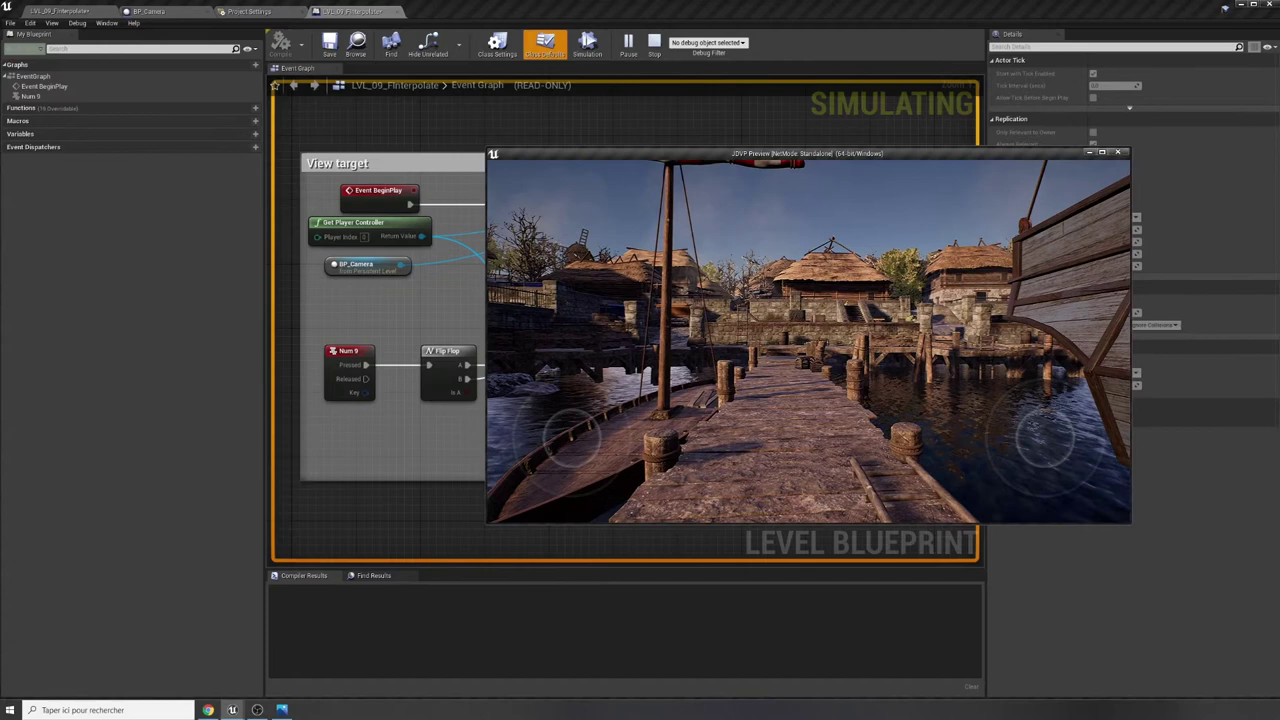
key(KP_9)
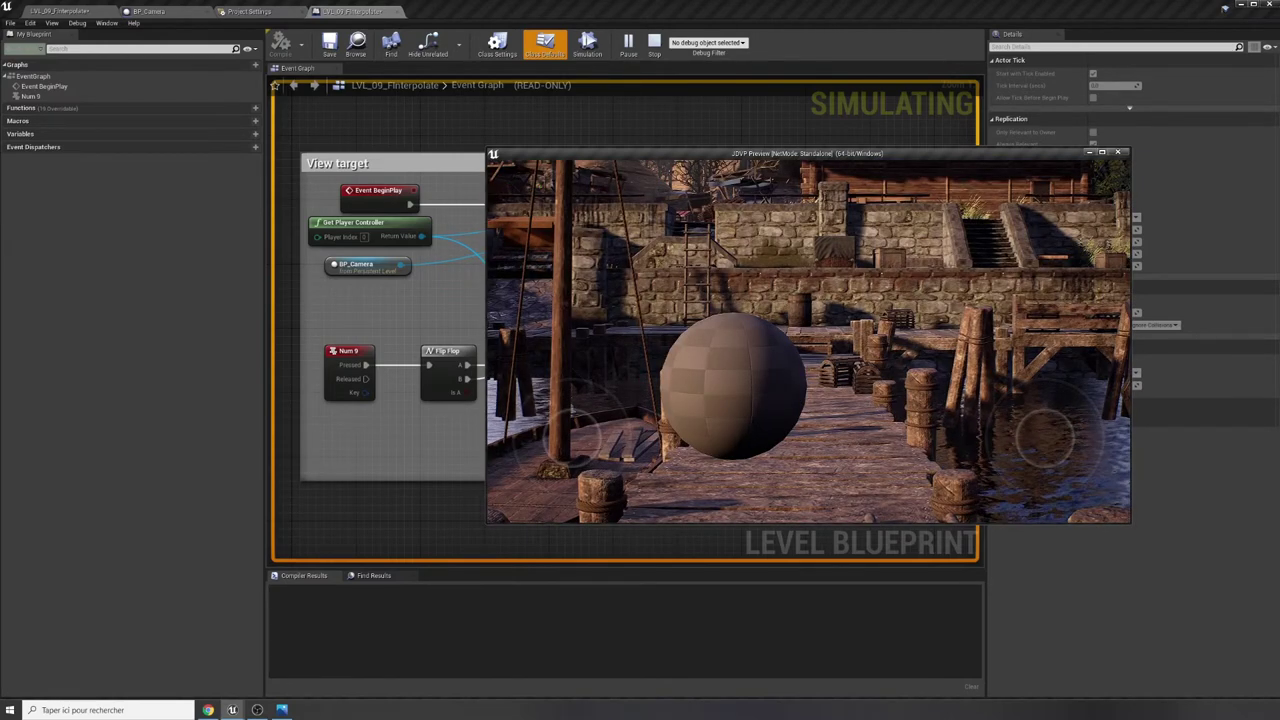
key(KP_9)
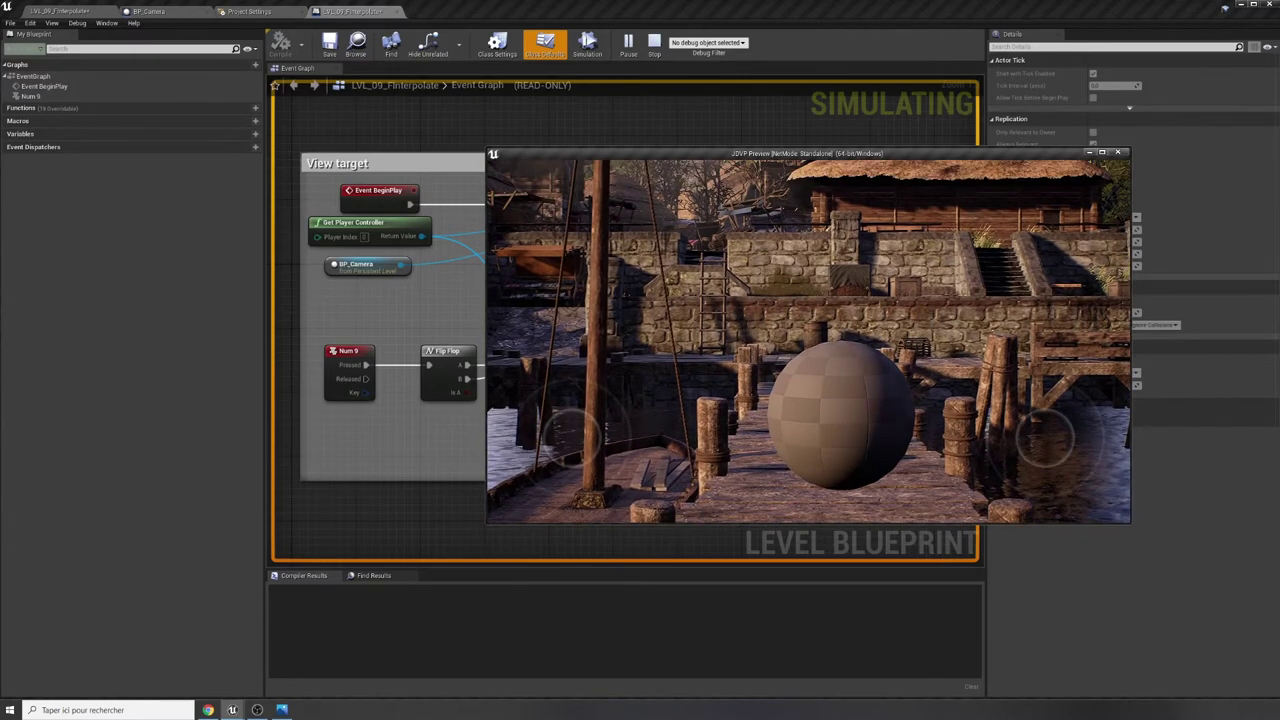
key(Escape)
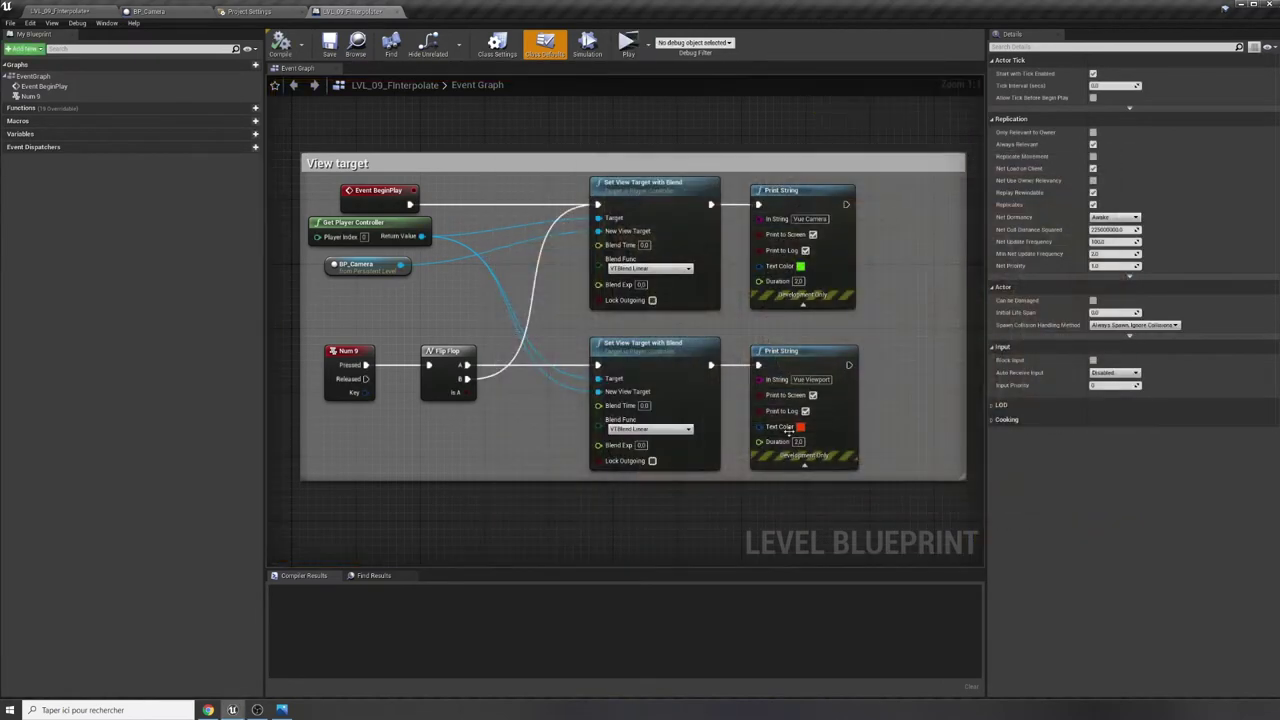
Add a Set Actor Hidden In Game node after the Vue Camera Print String.
right_drag(717, 521, 653, 527)
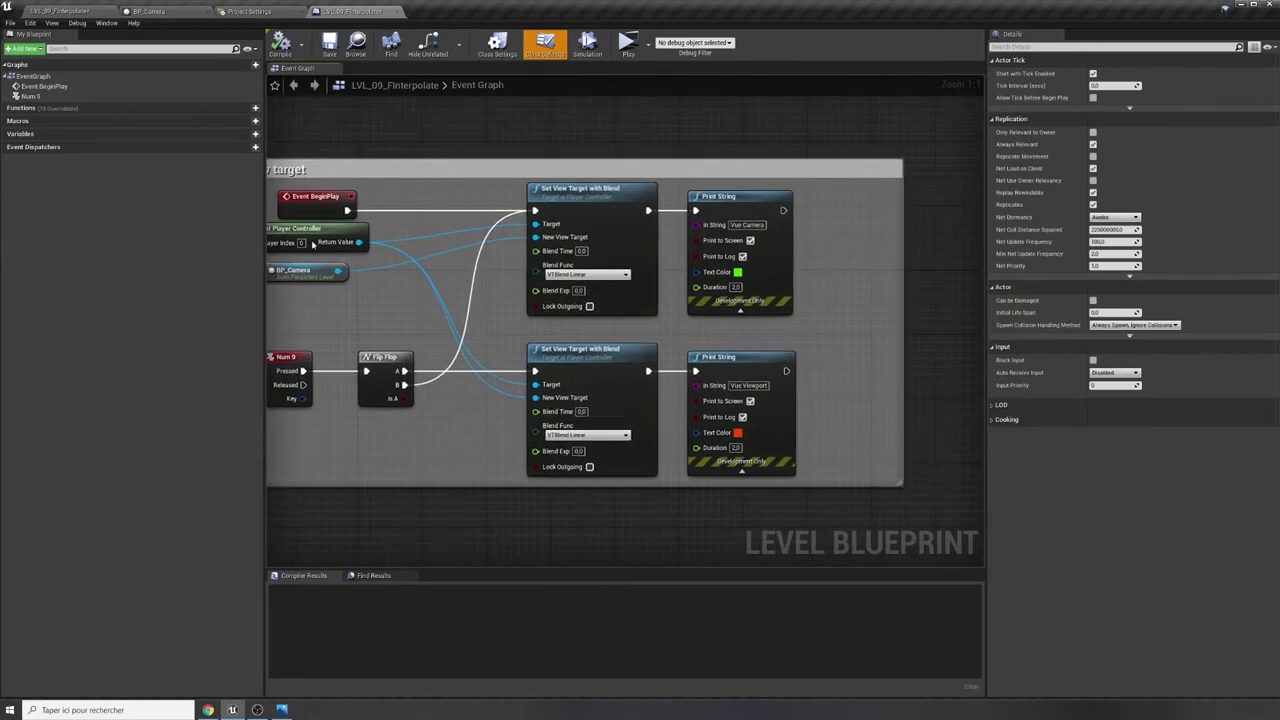
right_drag(933, 344, 771, 373)
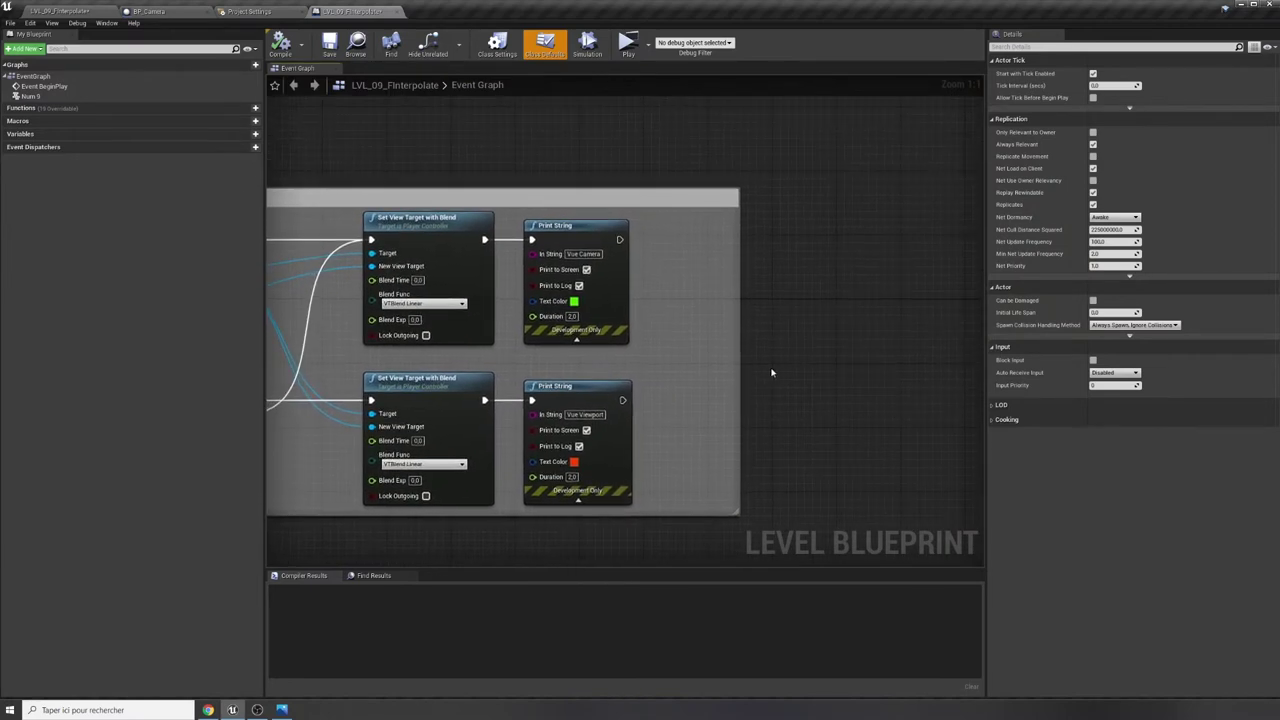
drag(620, 240, 836, 243)
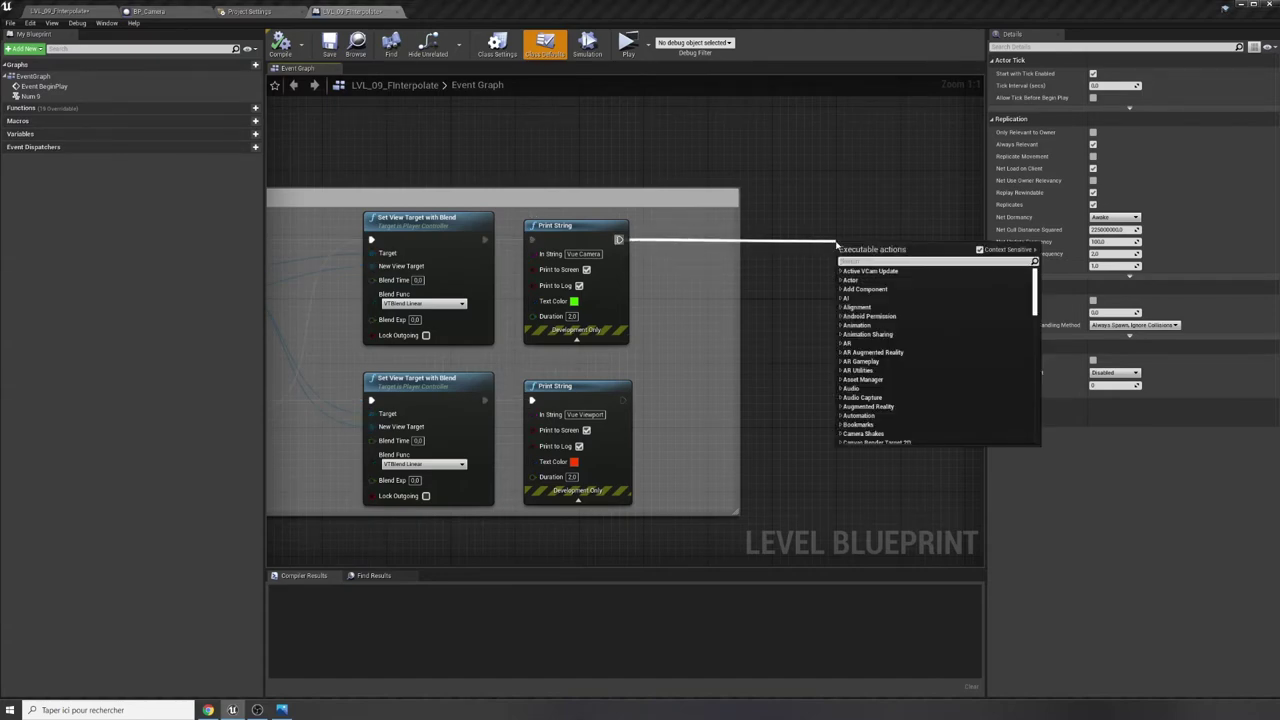
text(setact)
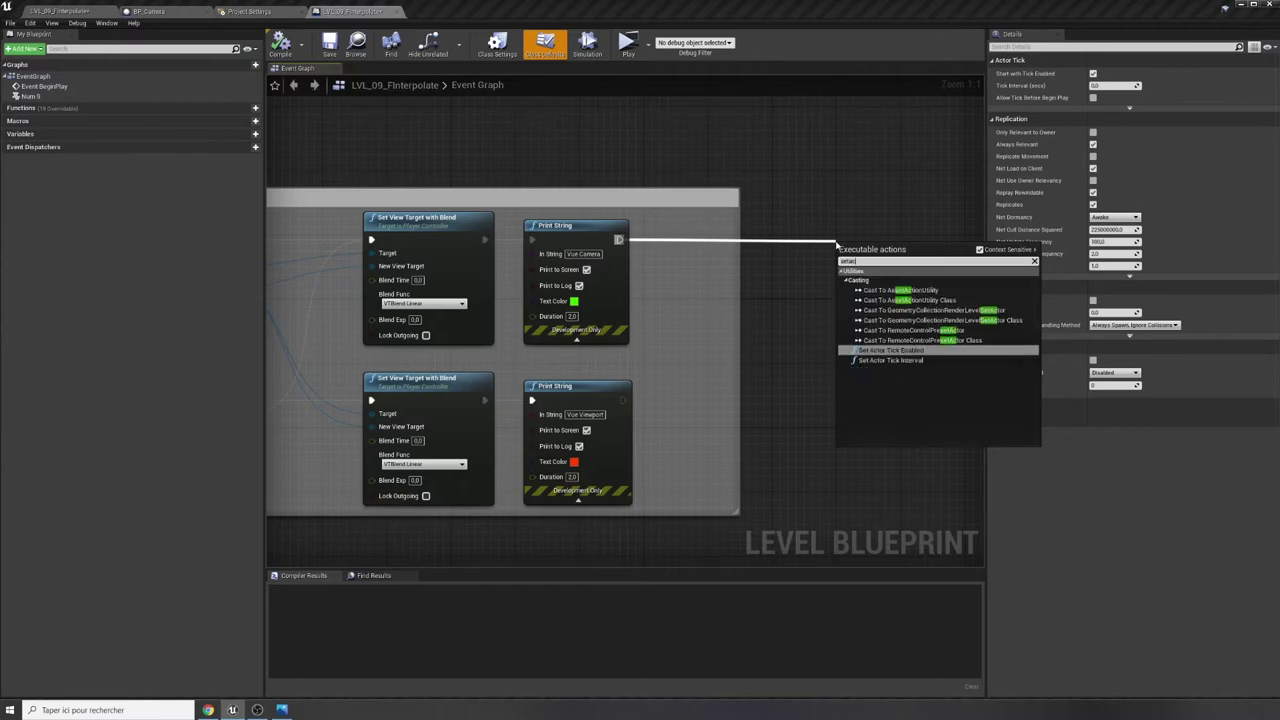
text(ortic)
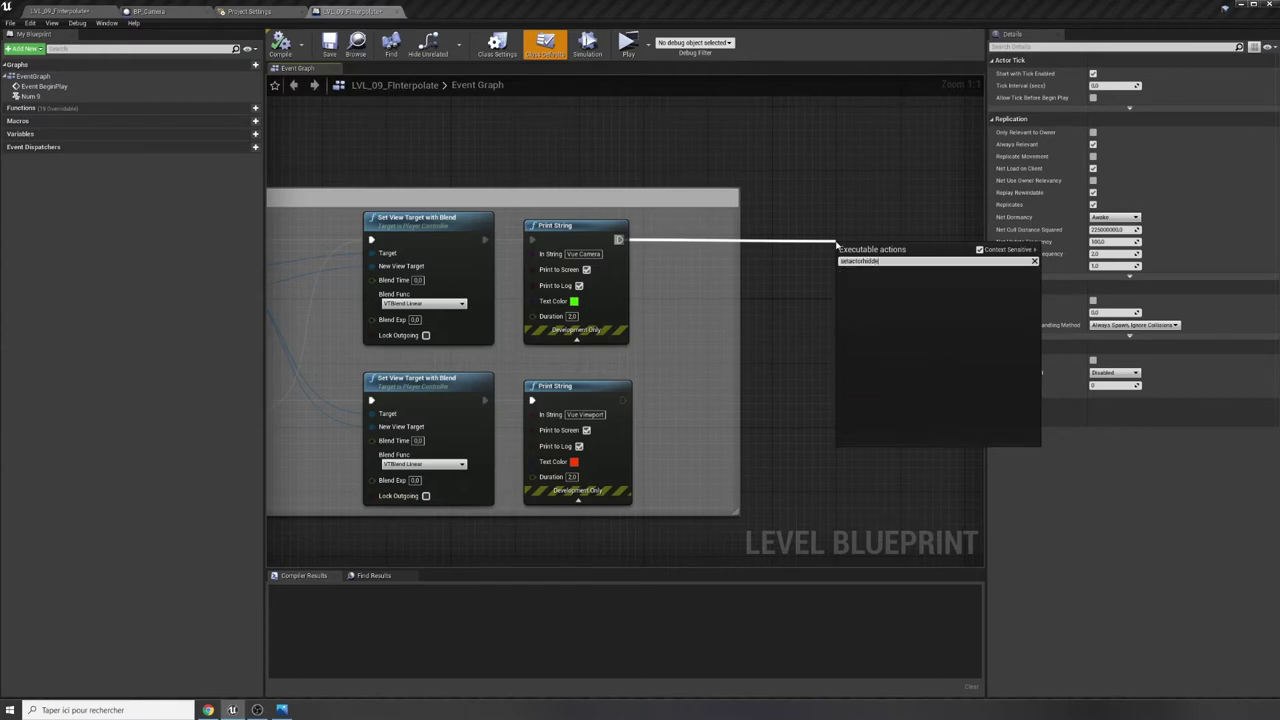
click(986, 250)
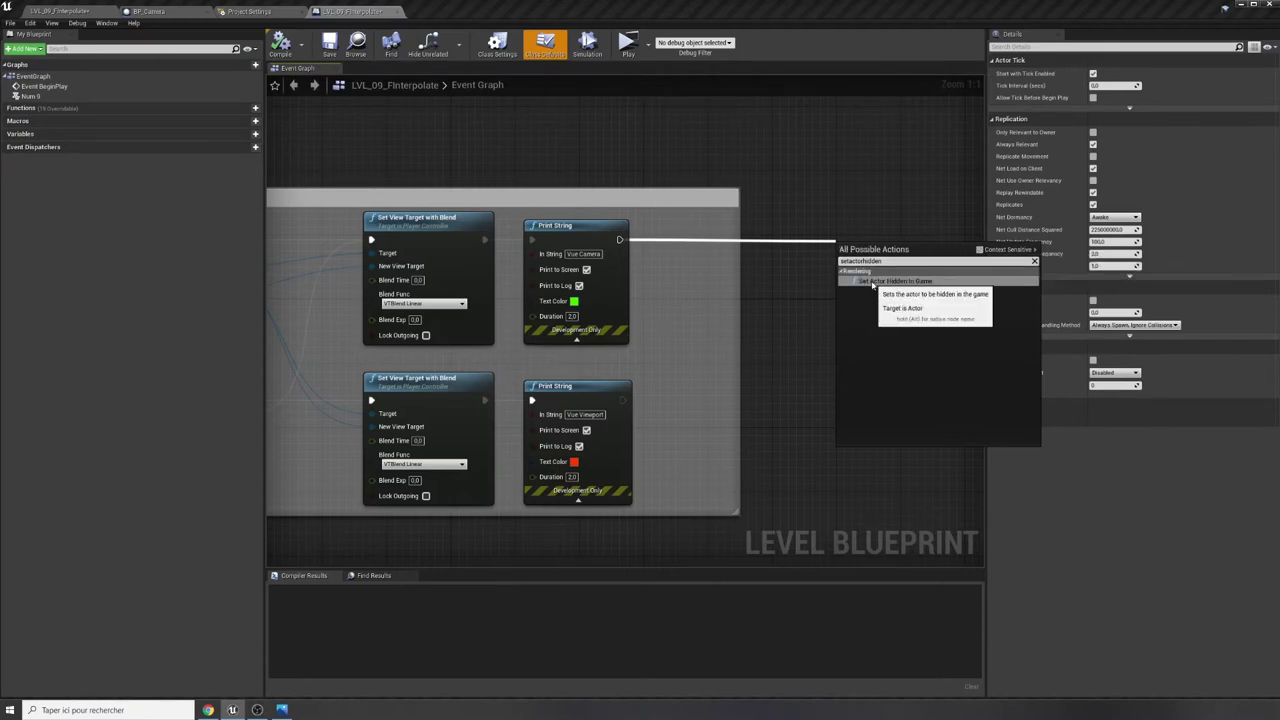
click(868, 281)
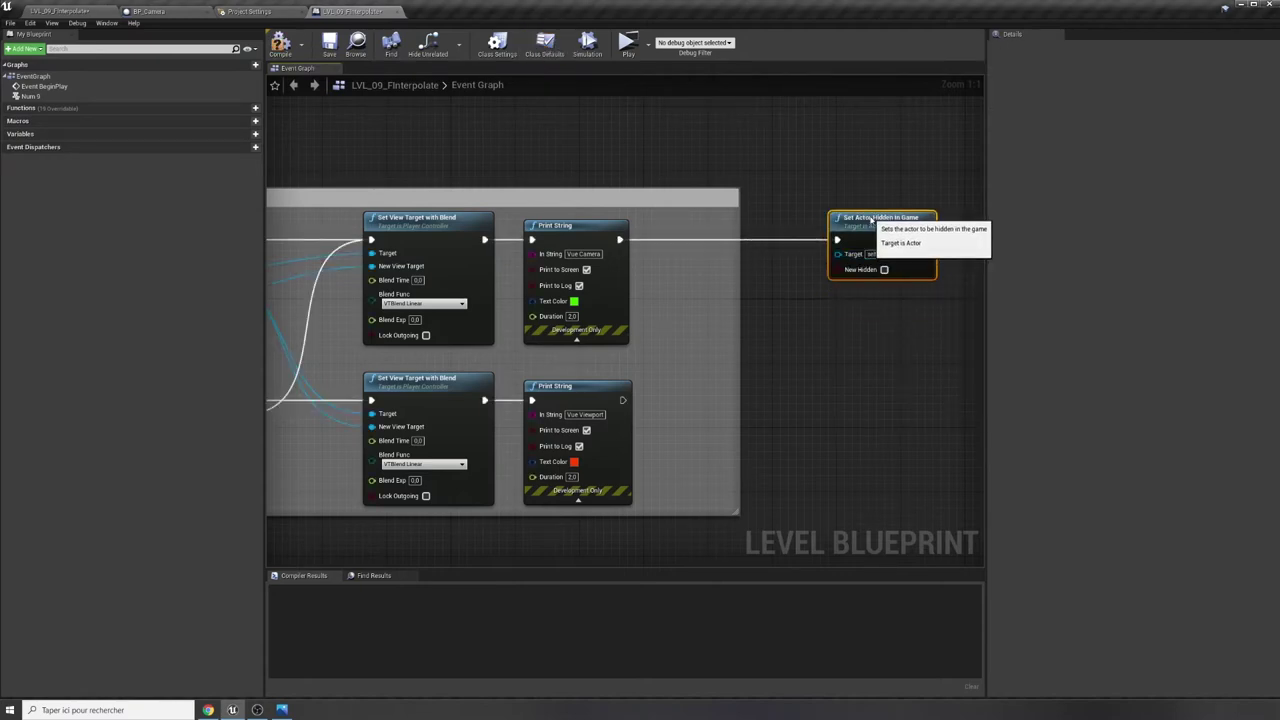
right_drag(851, 380, 808, 277)
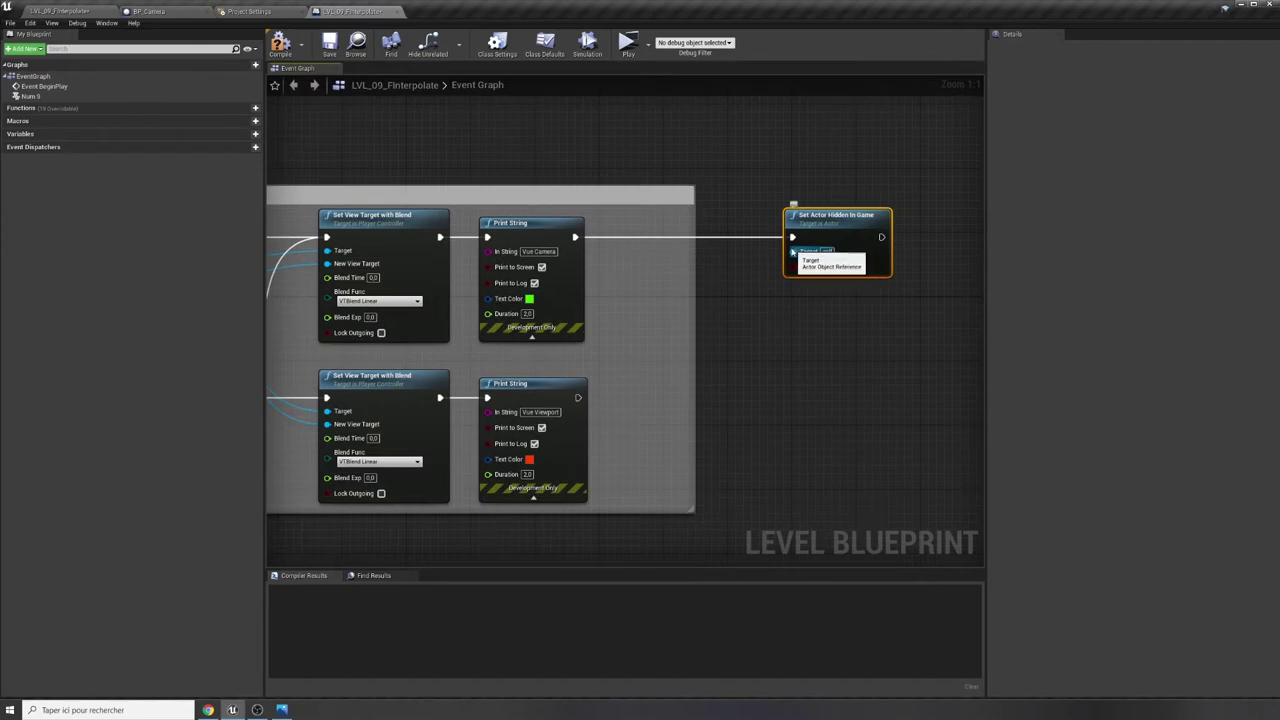
Feed Get Player Pawn into its Target, tick New Hidden, and compile the level blueprint.
drag(793, 251, 742, 378)
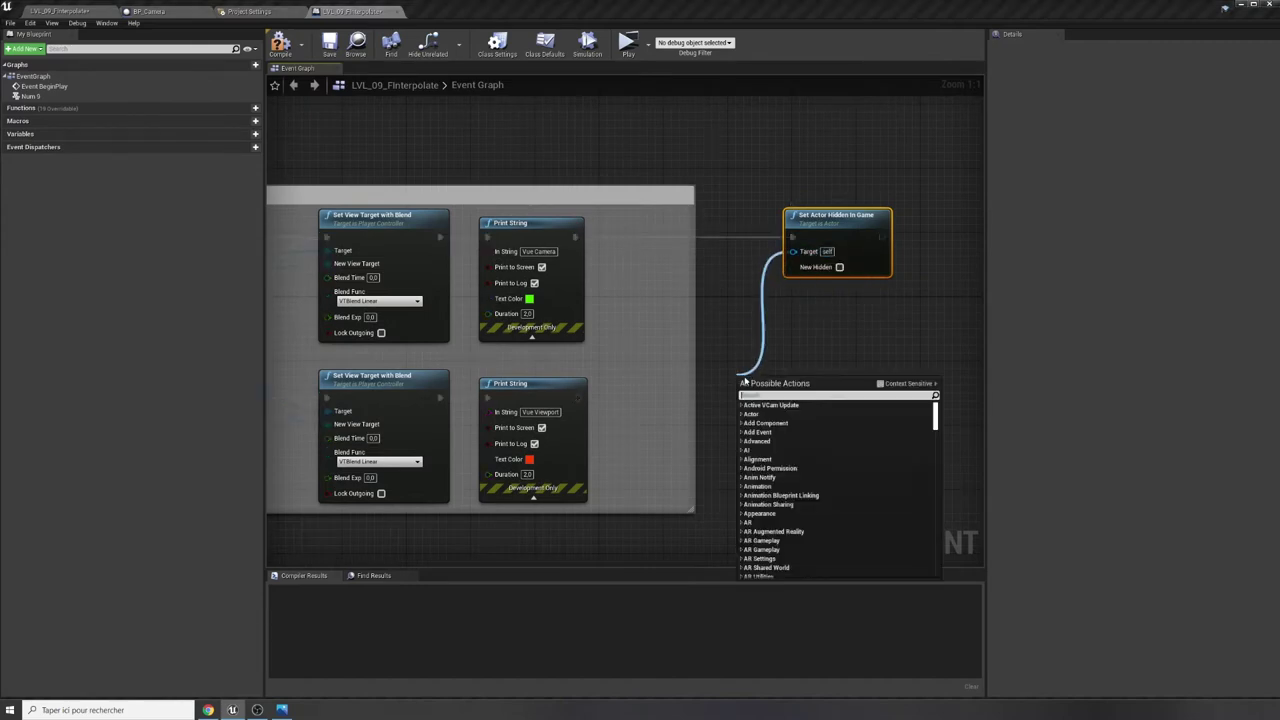
text(getplayer)
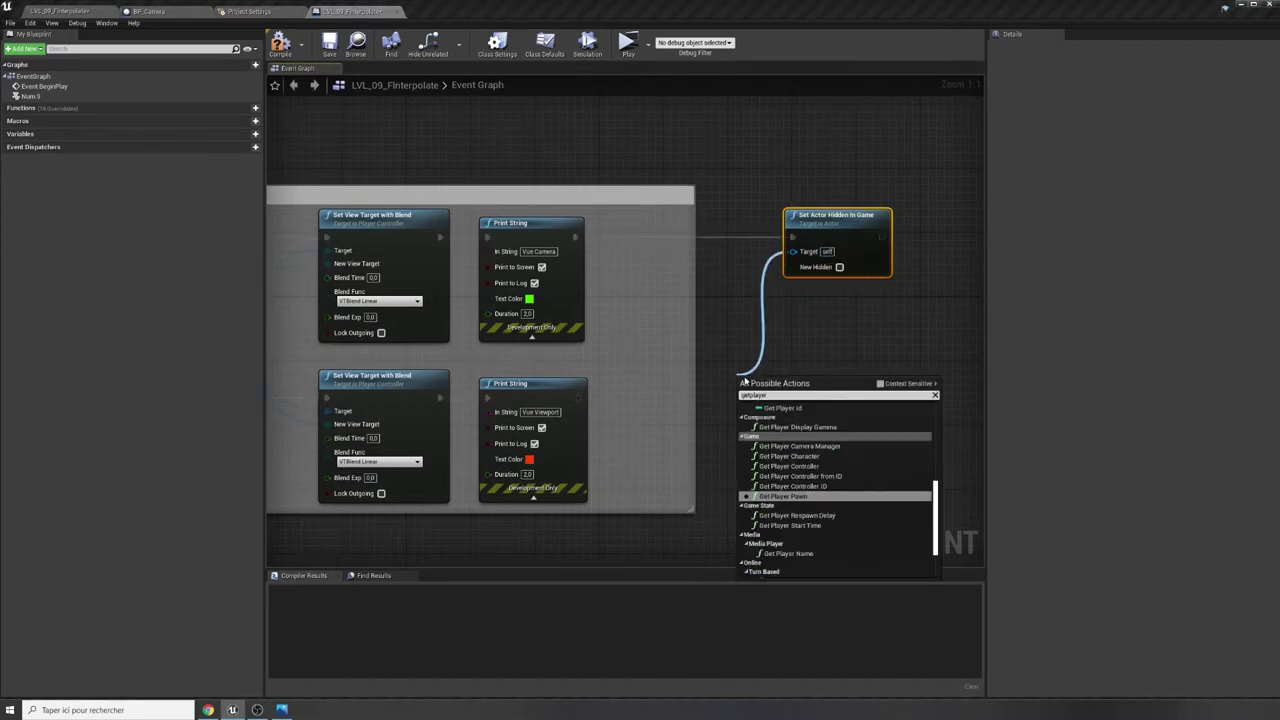
click(783, 496)
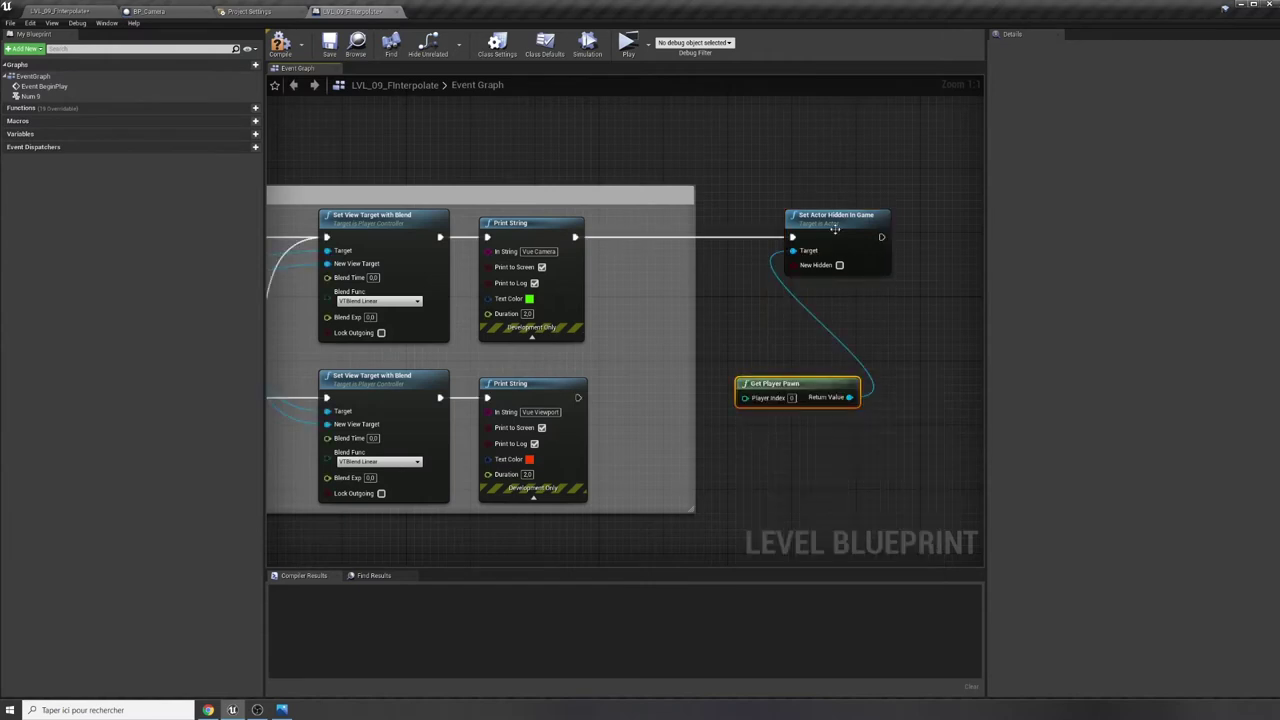
drag(823, 217, 864, 217)
drag(785, 384, 728, 288)
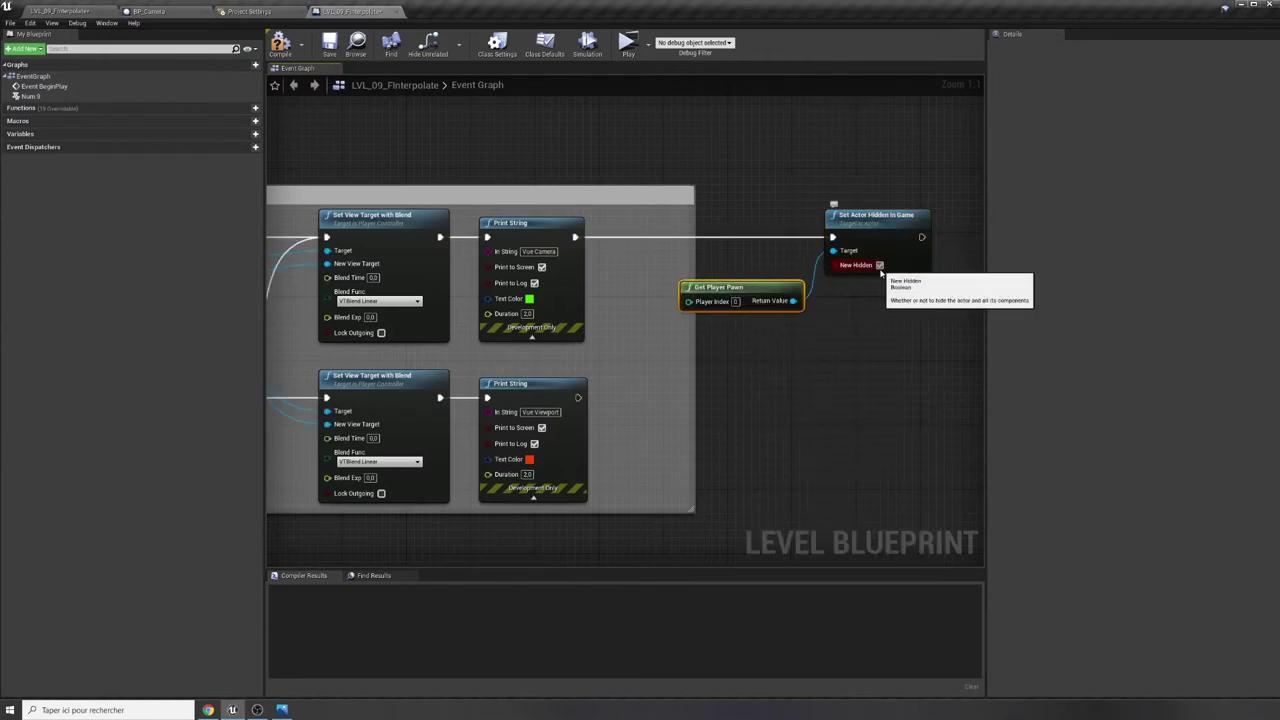
drag(858, 213, 906, 213)
drag(760, 290, 800, 258)
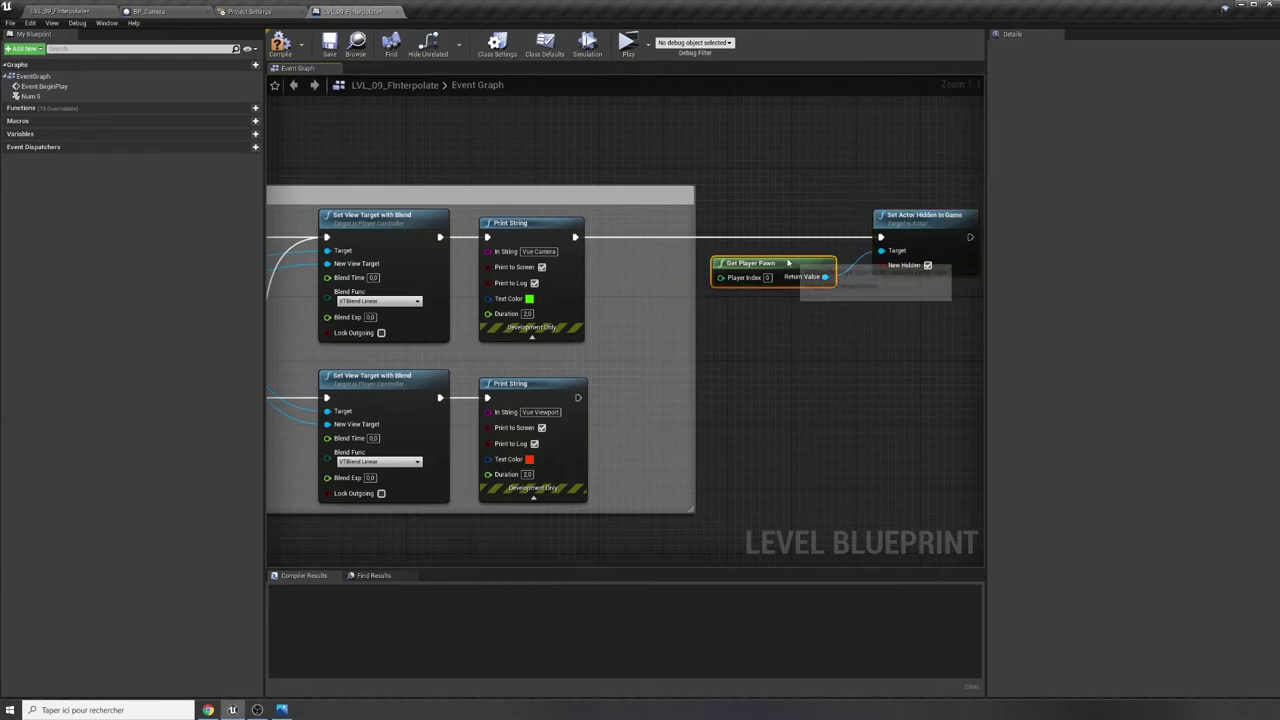
right_drag(807, 306, 707, 317)
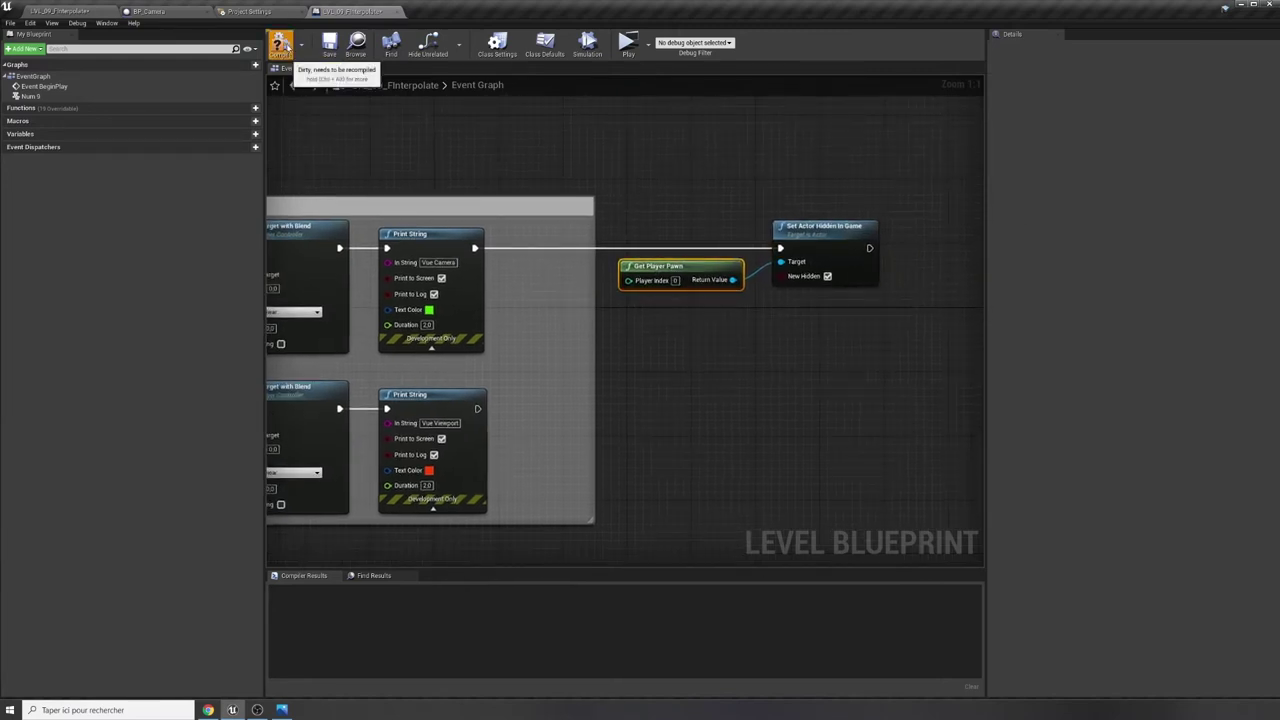
click(281, 43)
Test the hidden-pawn change in a Play preview, toggling views, then return to the level editor.
click(627, 44)
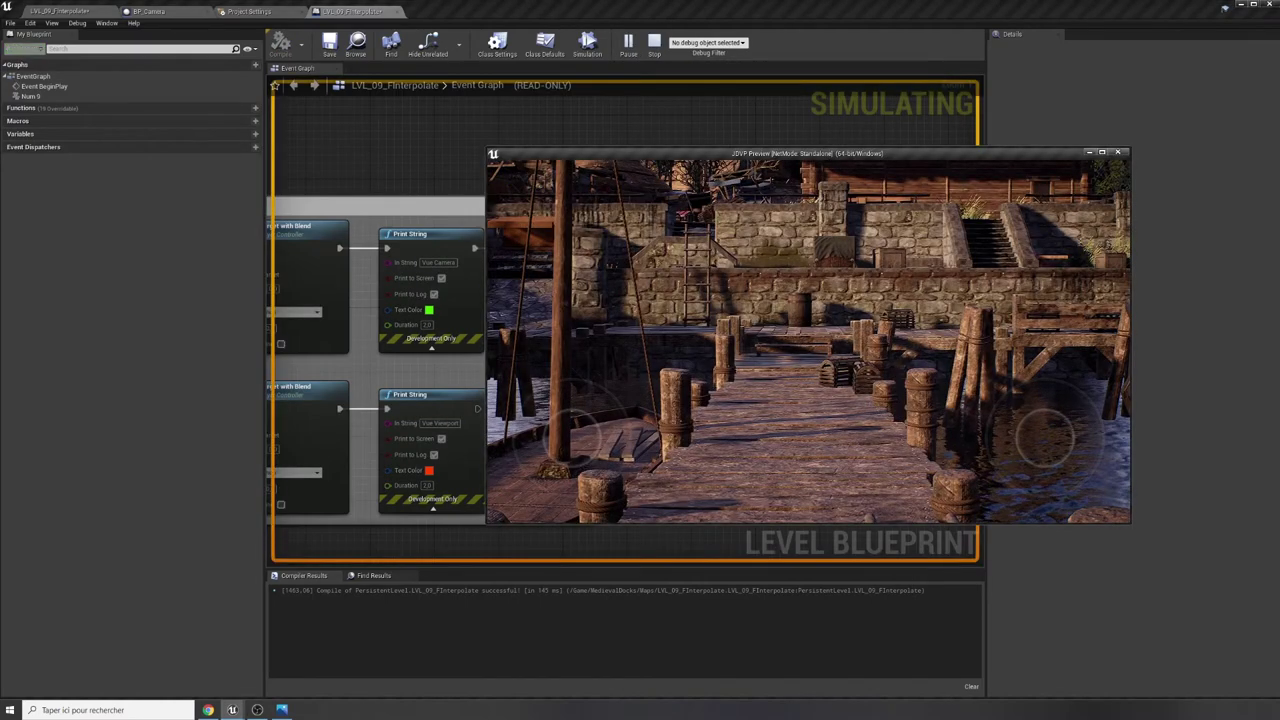
key(KP_0)
key(KP_0)
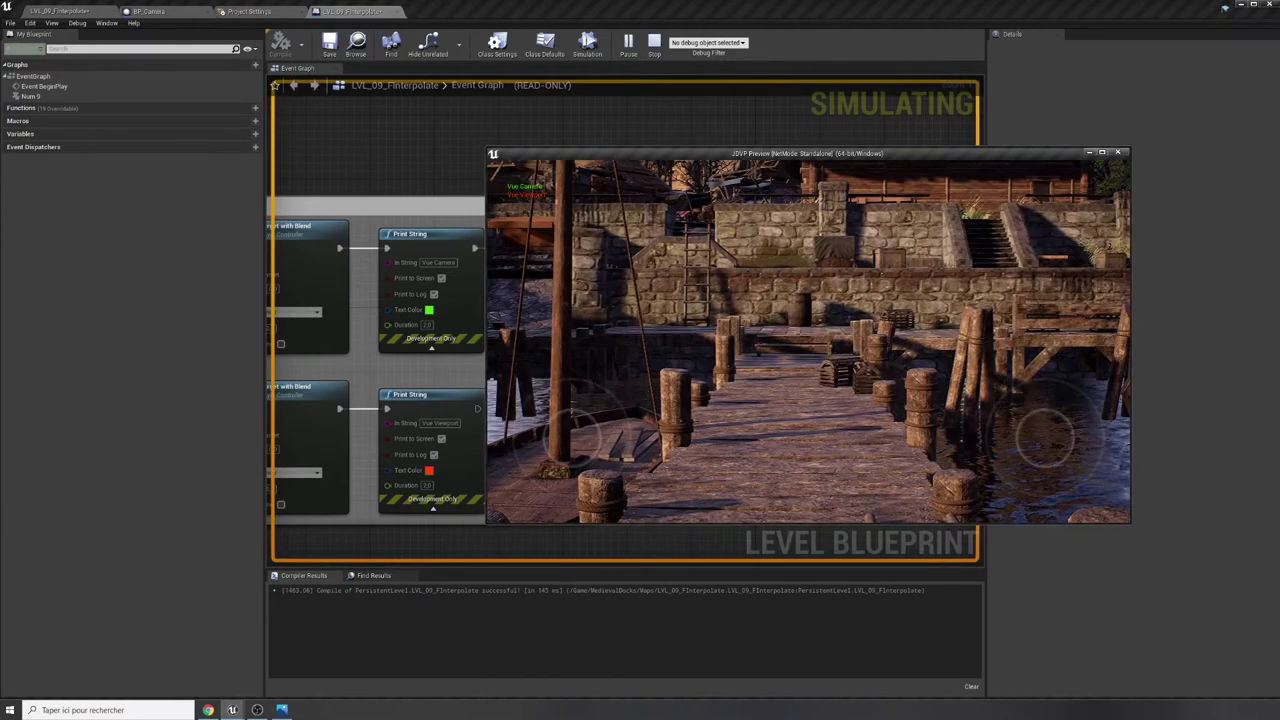
key(Escape)
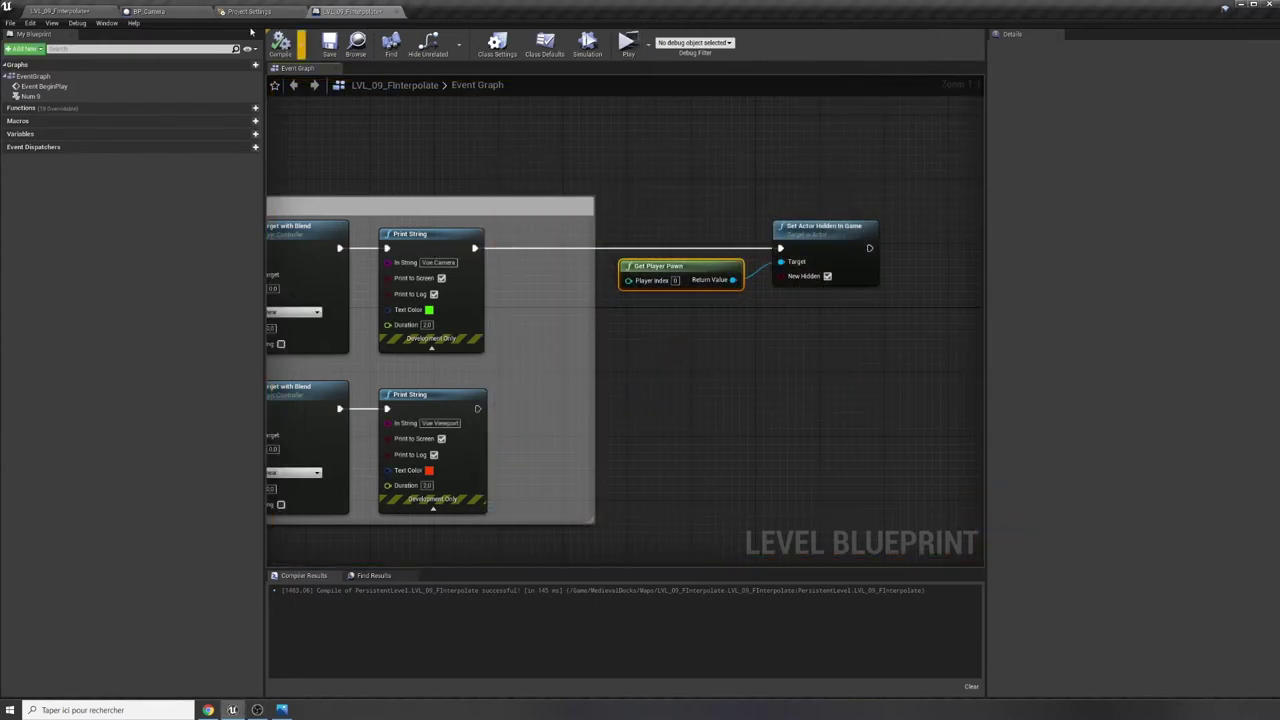
click(80, 9)
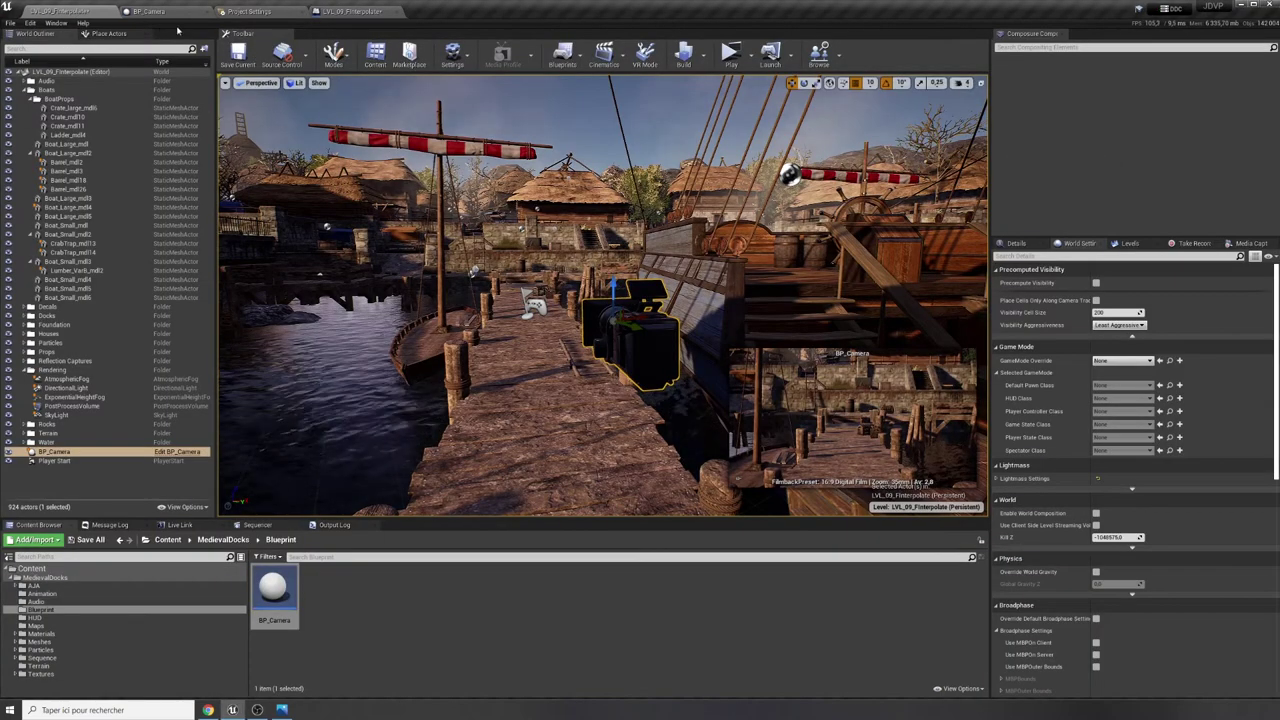
Untick Always Show Touch Interface under Mobile in Project Settings > Input.
click(248, 11)
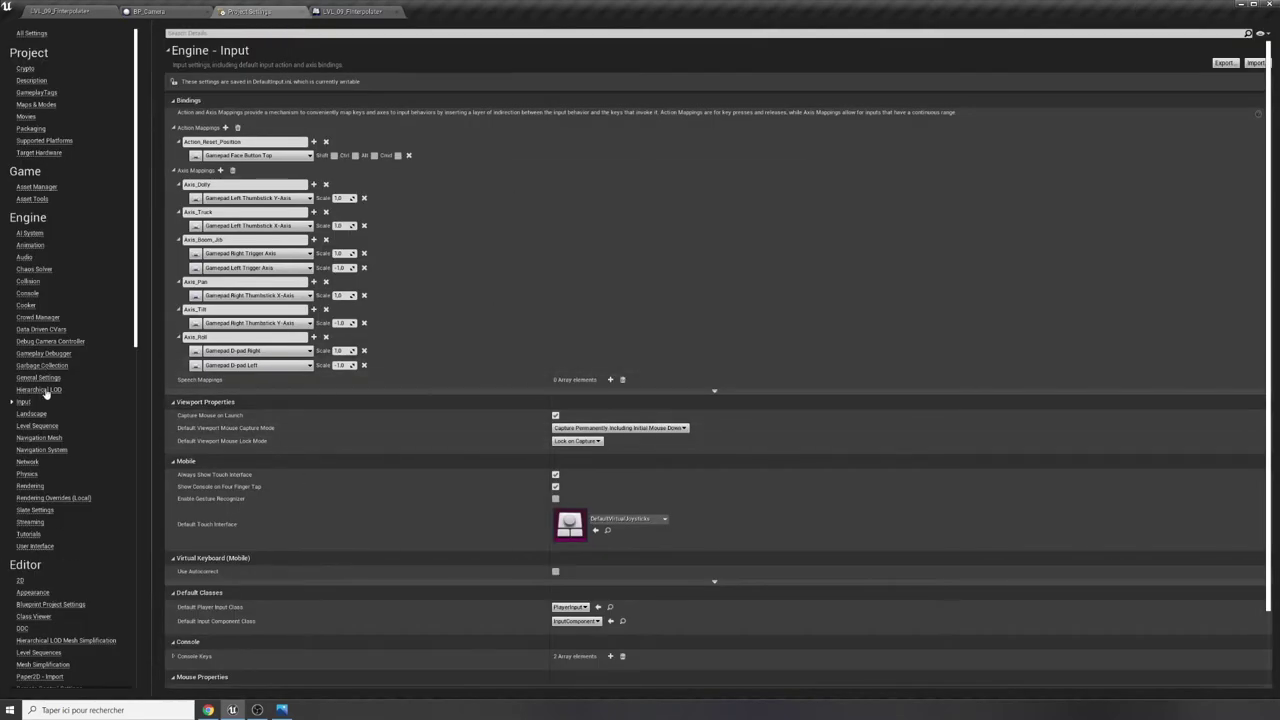
scroll(400, 585, down, 1)
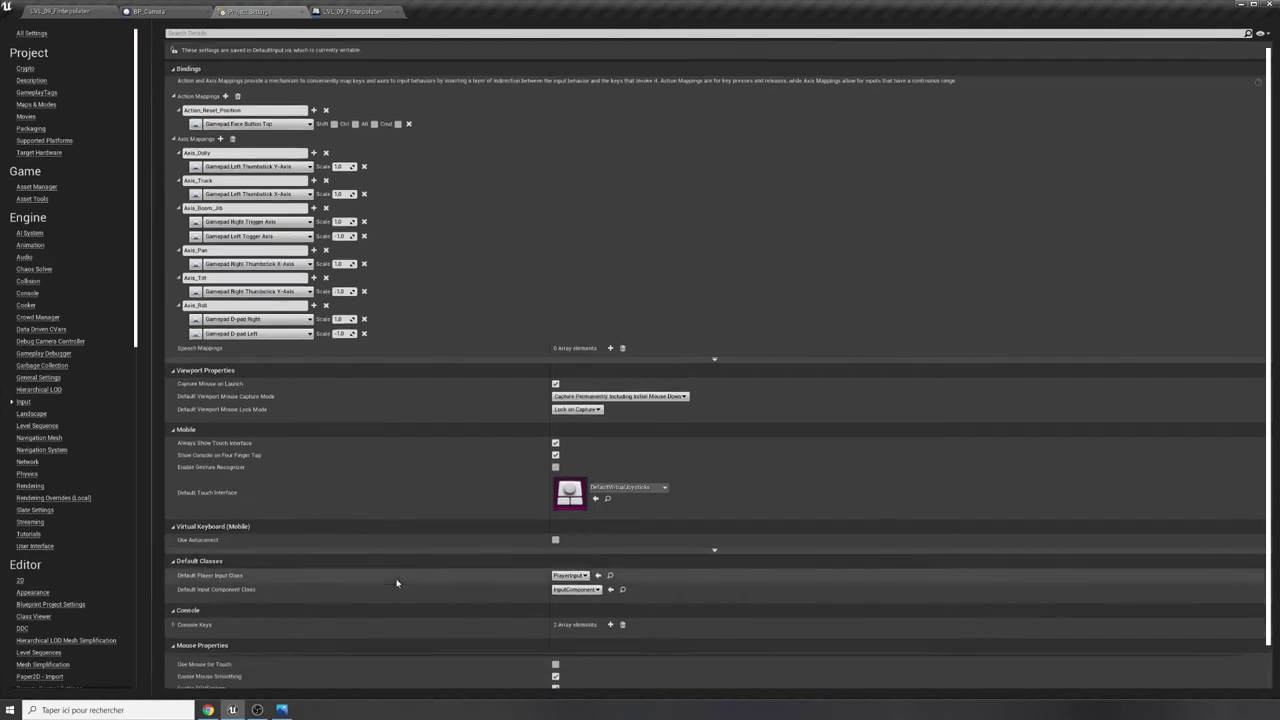
scroll(397, 571, up, 1)
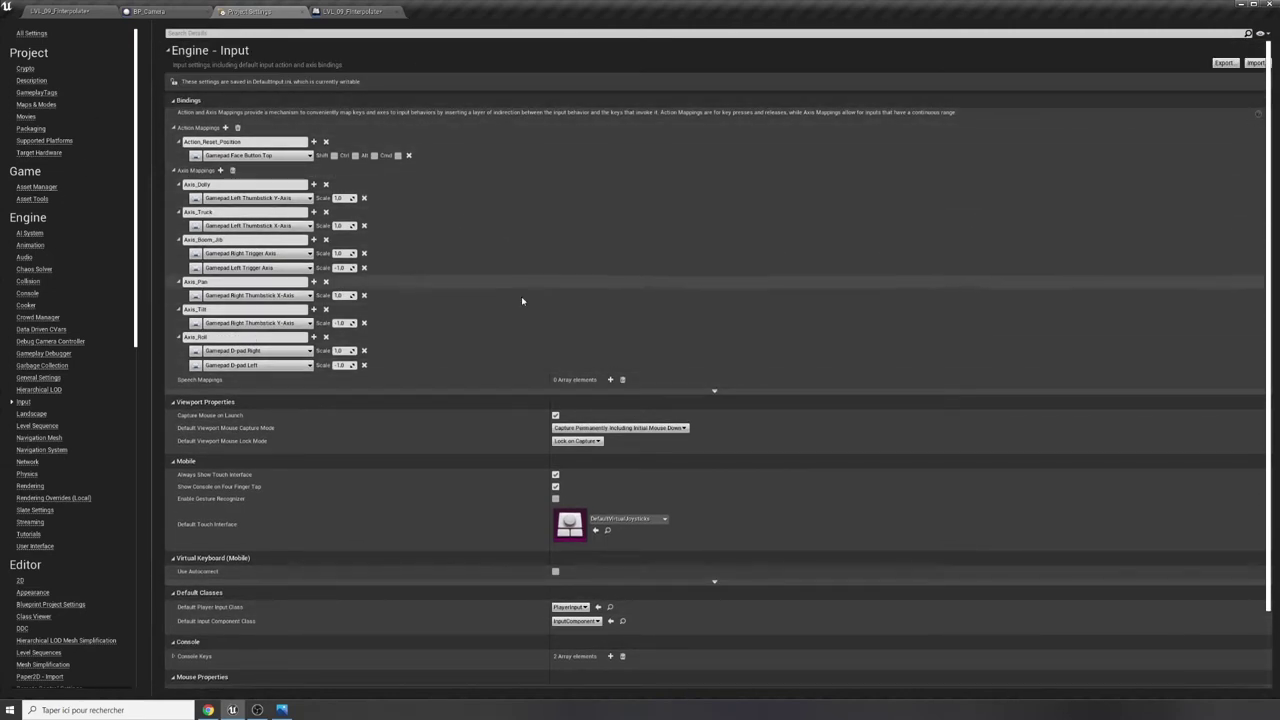
scroll(359, 536, down, 1)
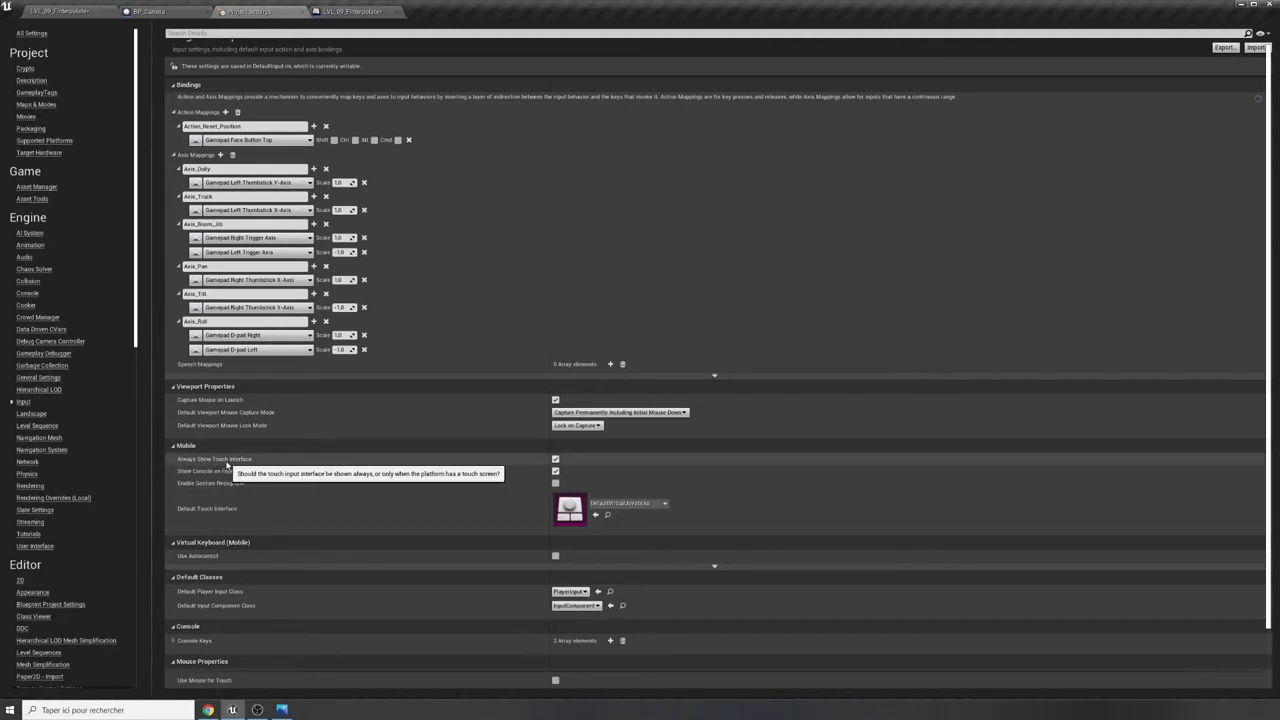
click(556, 459)
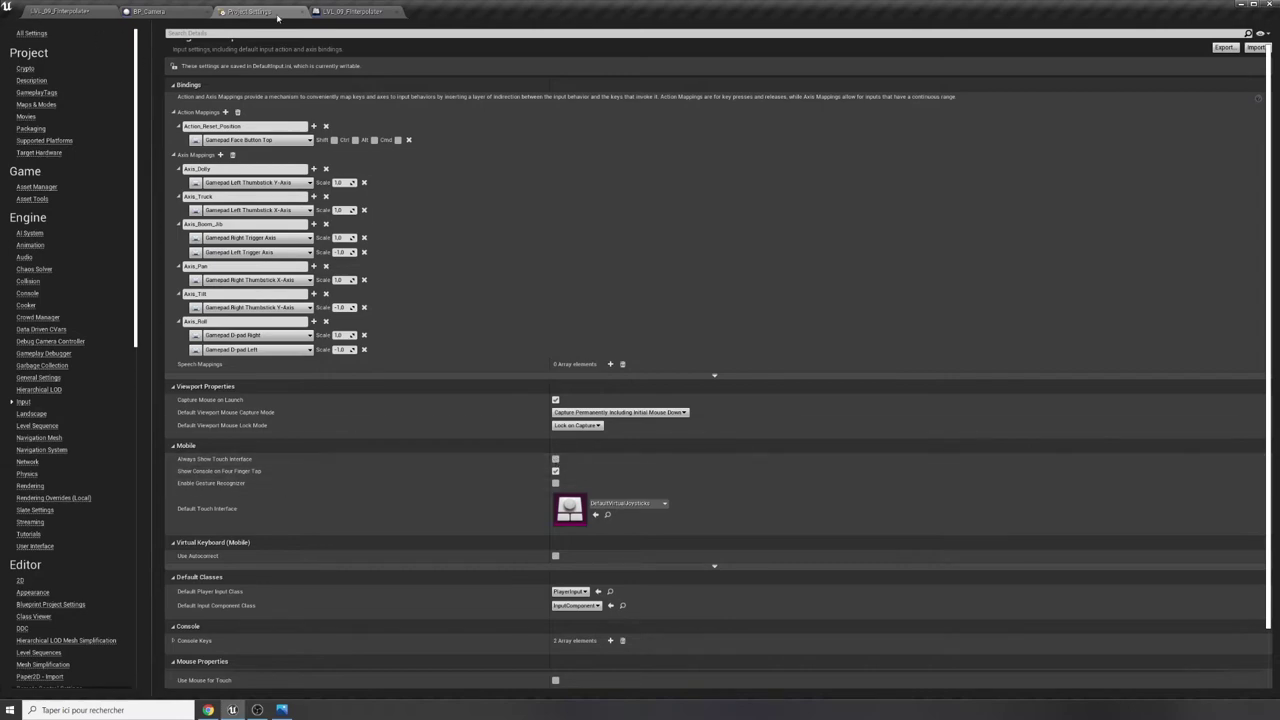
Run a brief preview of the docks level, then frame BP_Camera in the viewport.
click(58, 13)
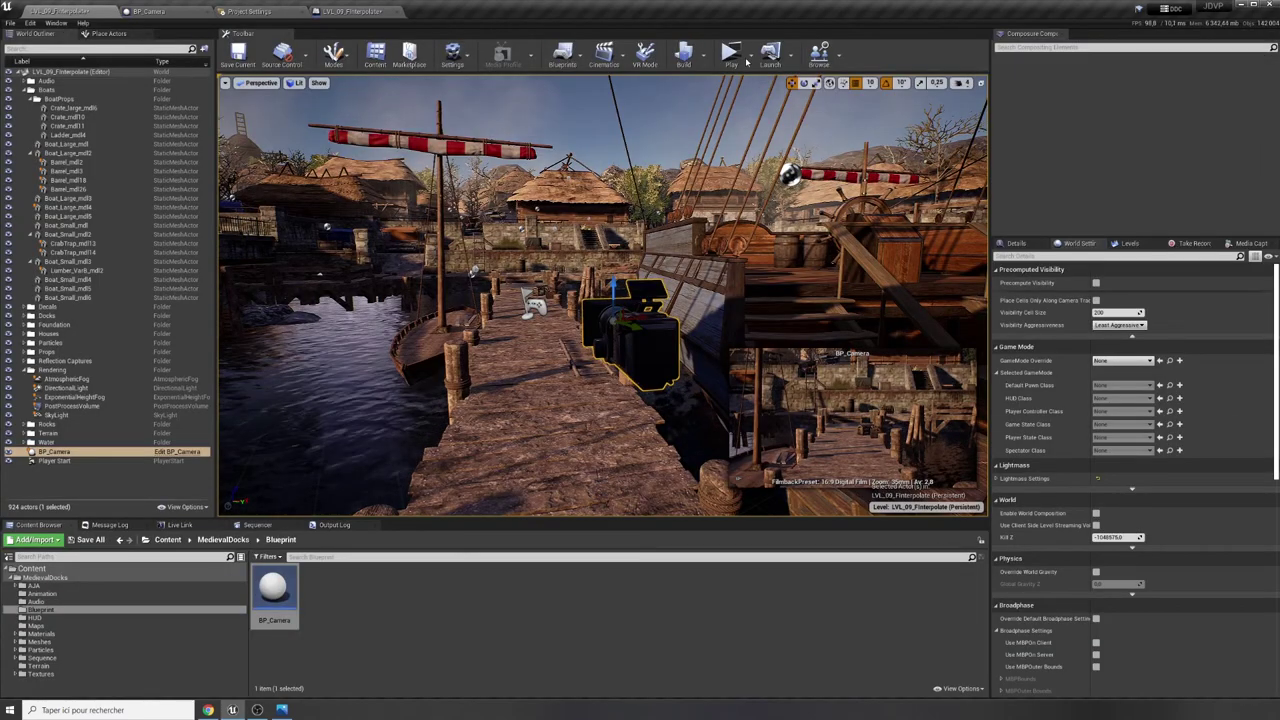
click(731, 55)
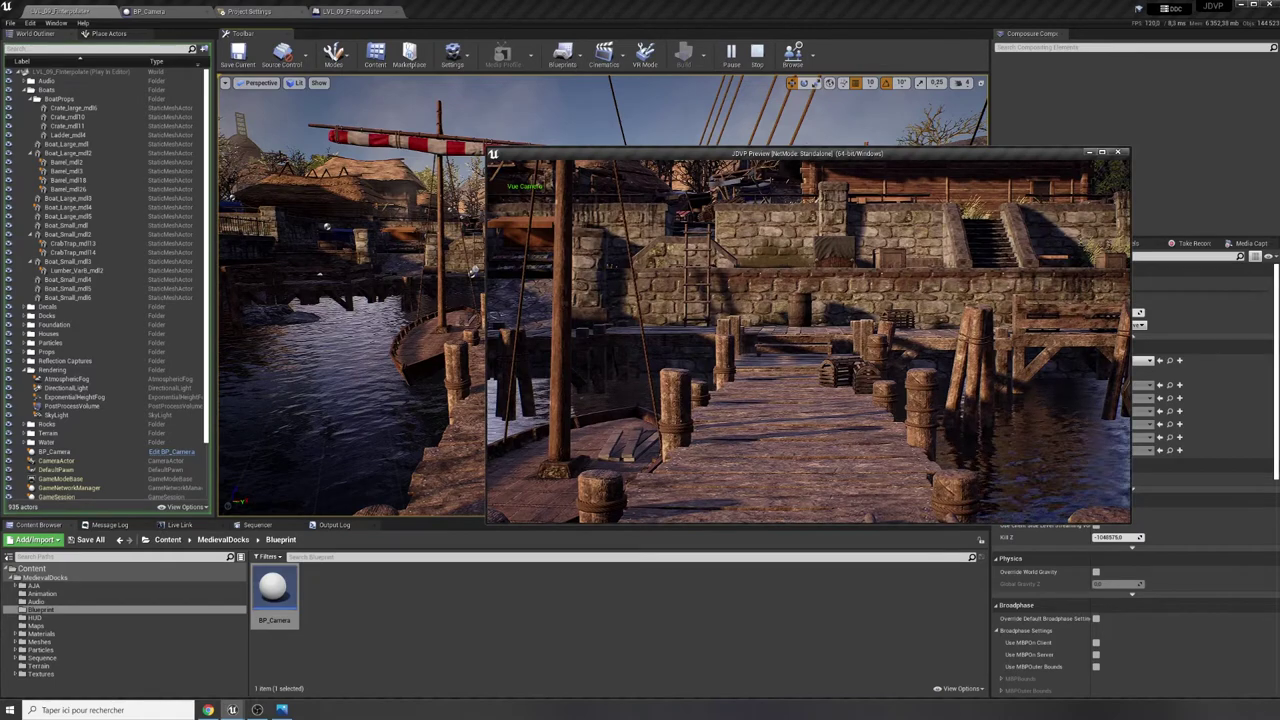
key(Escape)
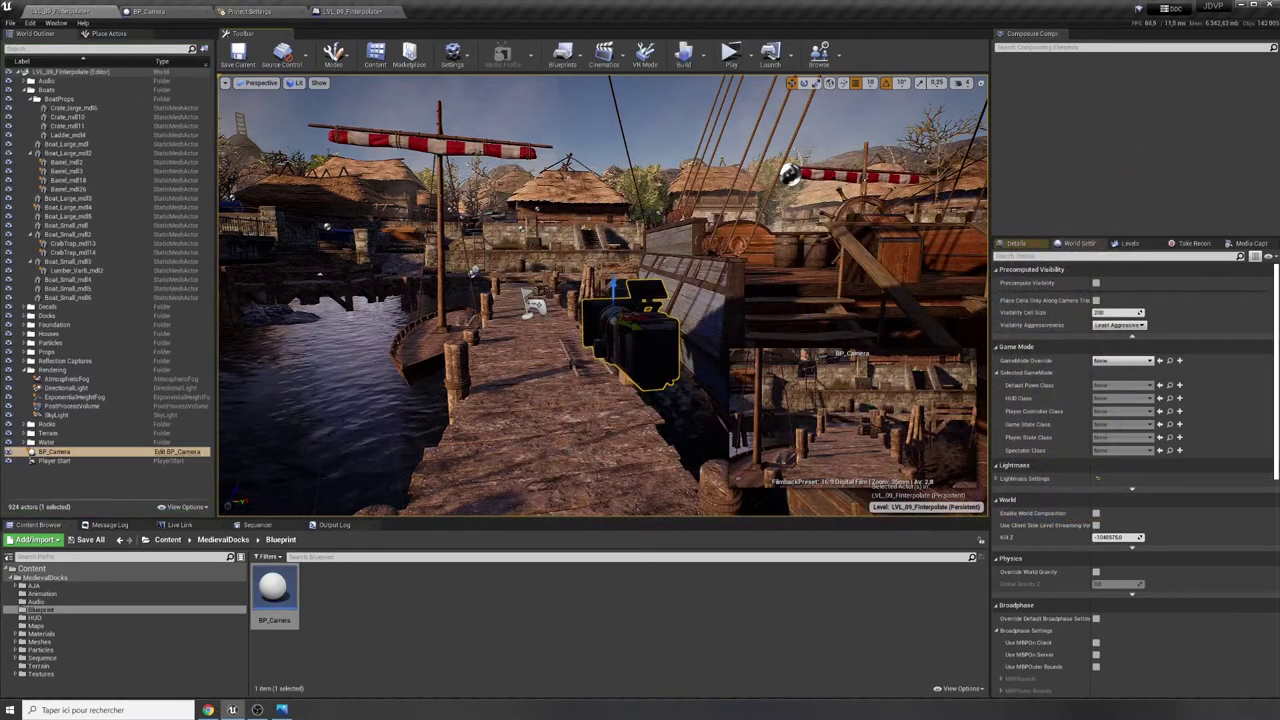
right_drag(300, 370, 330, 365)
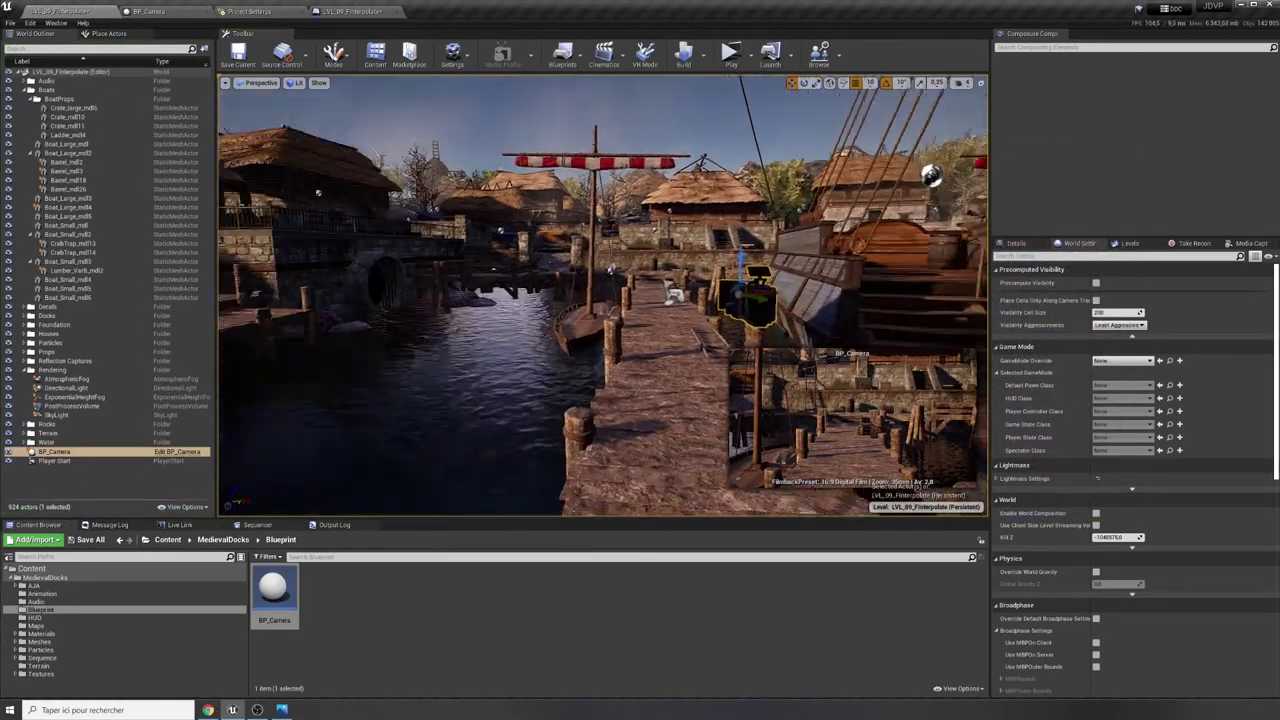
key(f)
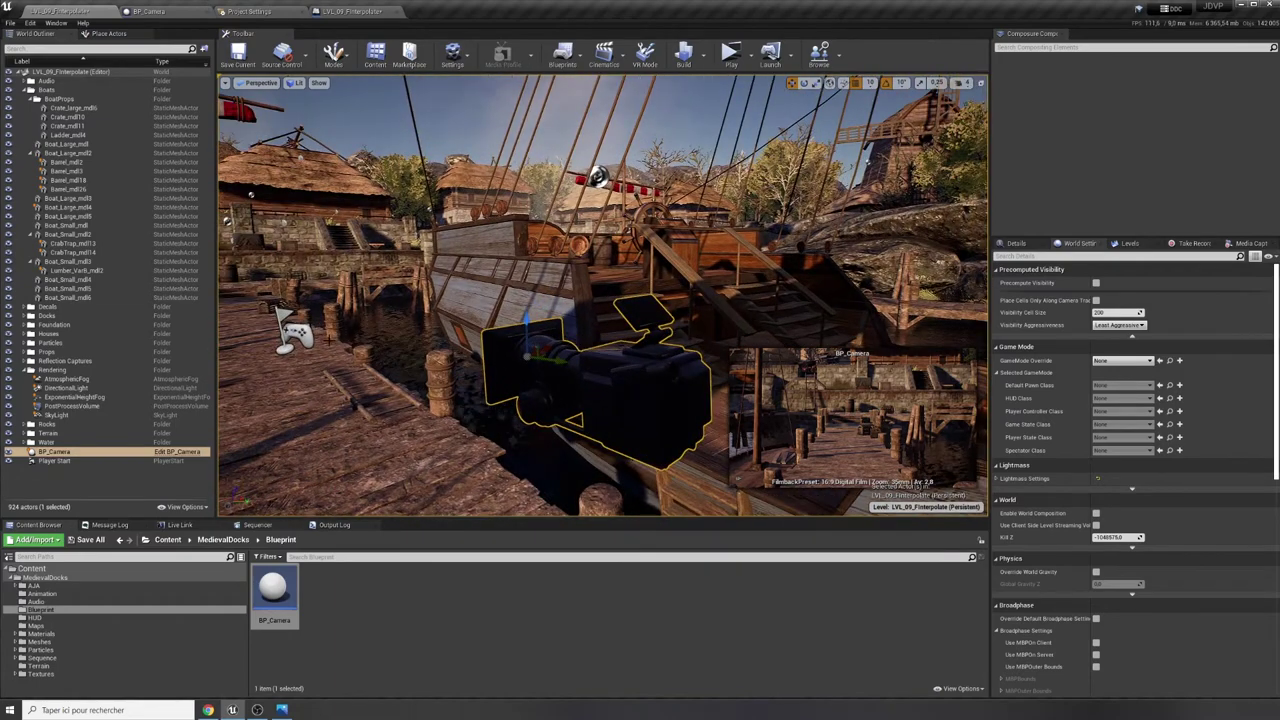
Open the BP_Camera Blueprint and survey its Dolly, Truck and Boom node groups.
double_click(282, 594)
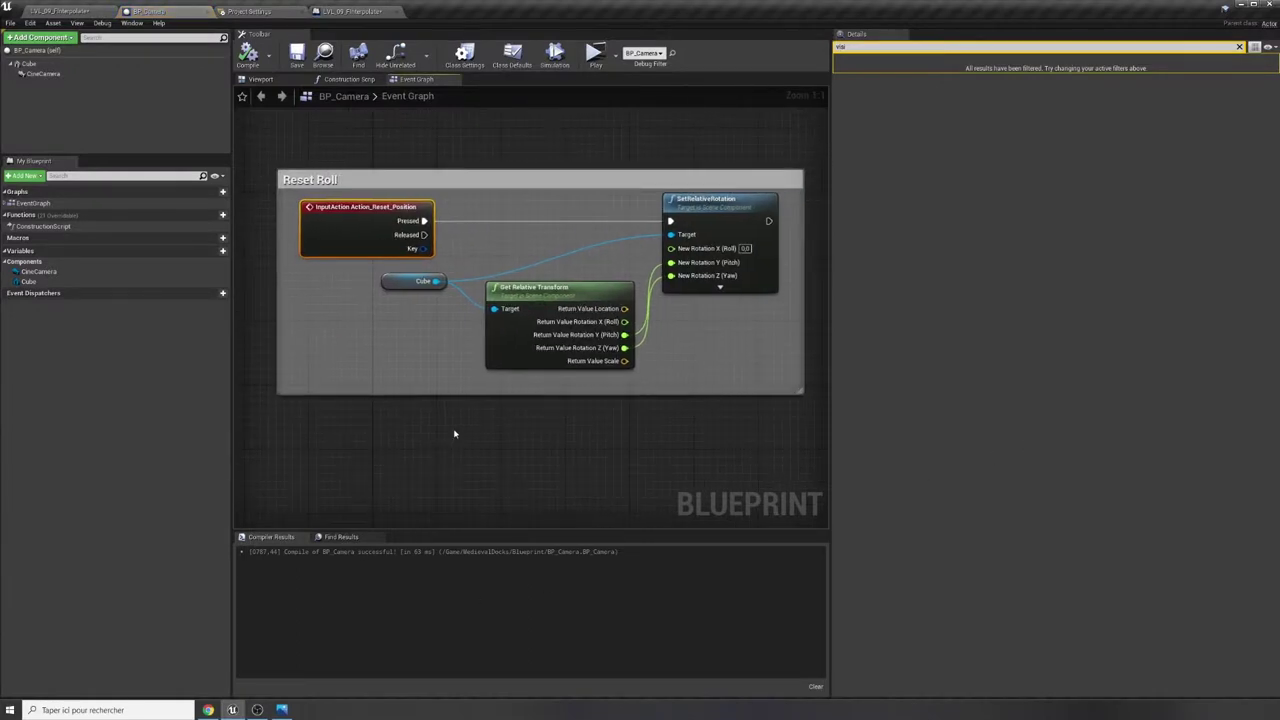
scroll(464, 449, down, 1)
scroll(471, 446, down, 1)
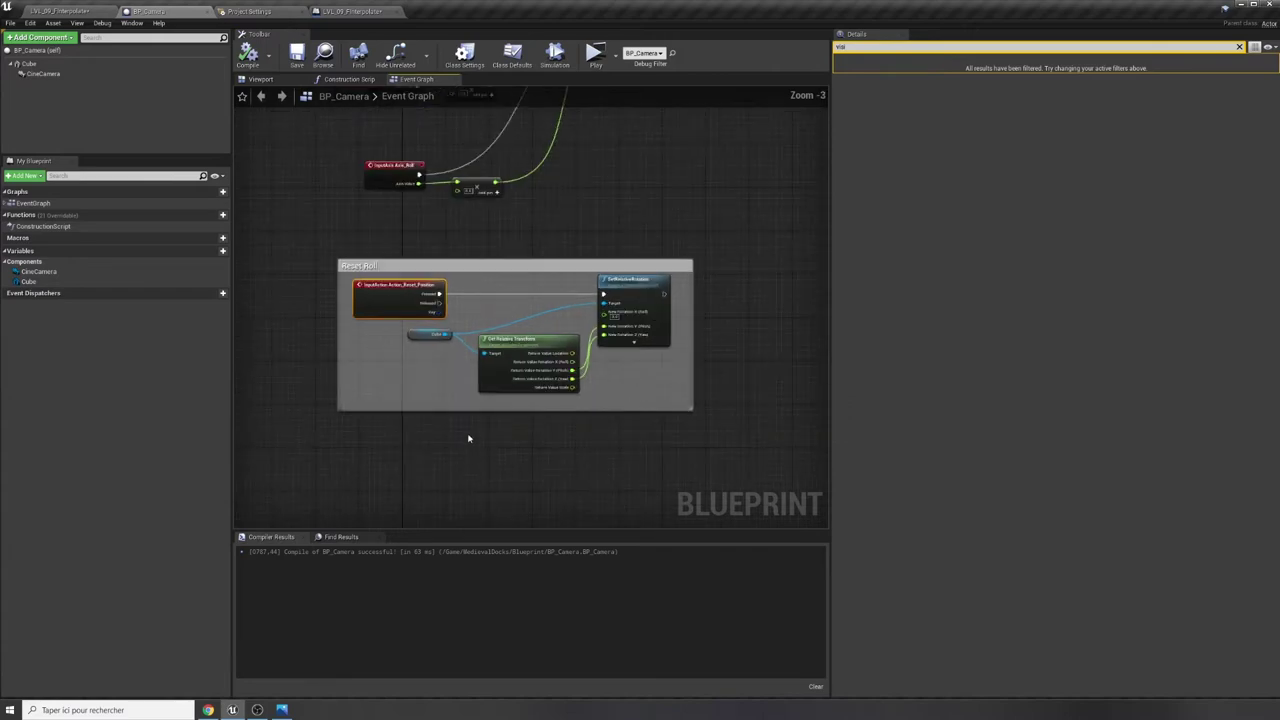
scroll(471, 437, up, 1)
scroll(429, 323, down, 3)
scroll(566, 206, down, 1)
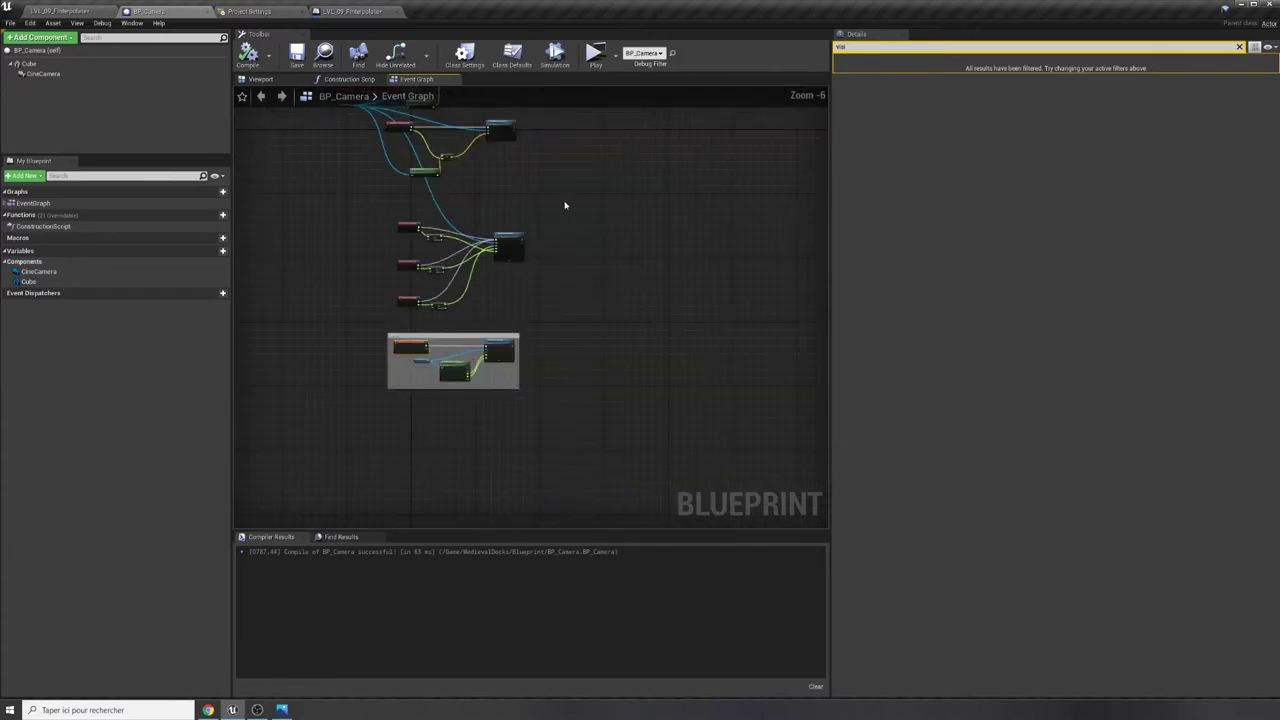
right_drag(566, 206, 603, 497)
scroll(641, 403, up, 1)
scroll(619, 225, up, 4)
scroll(691, 374, down, 1)
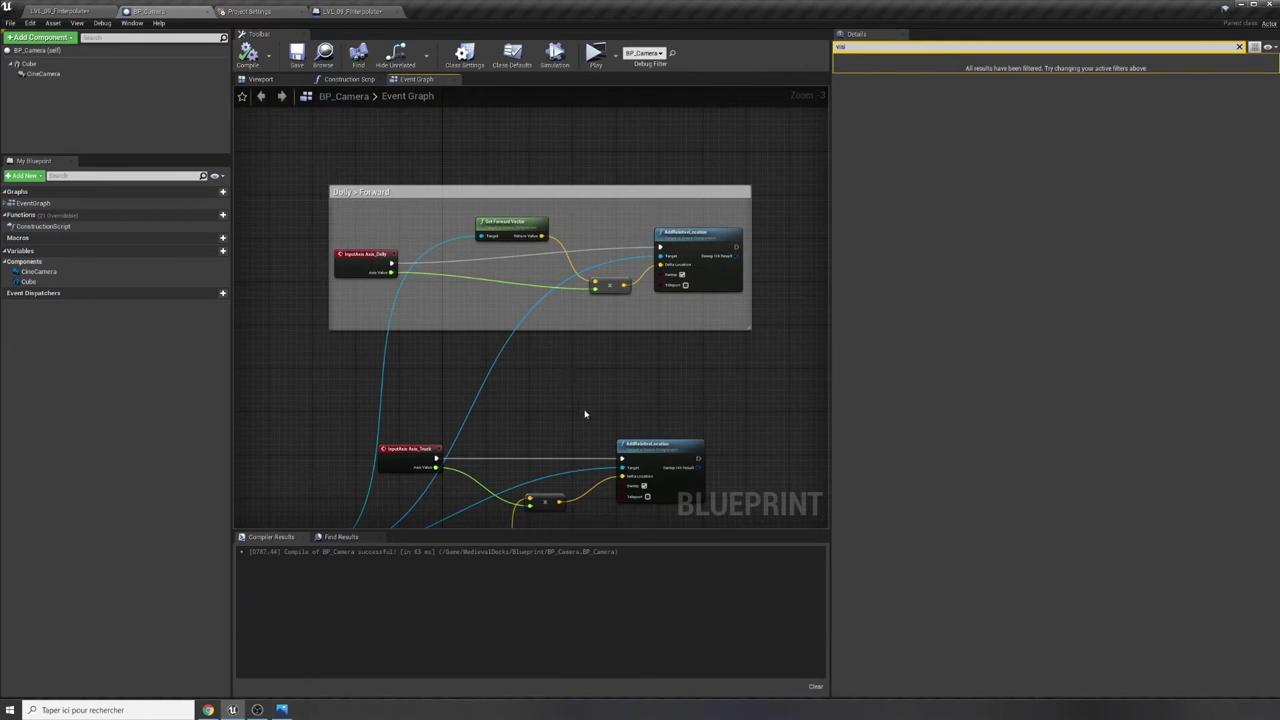
right_drag(585, 414, 550, 193)
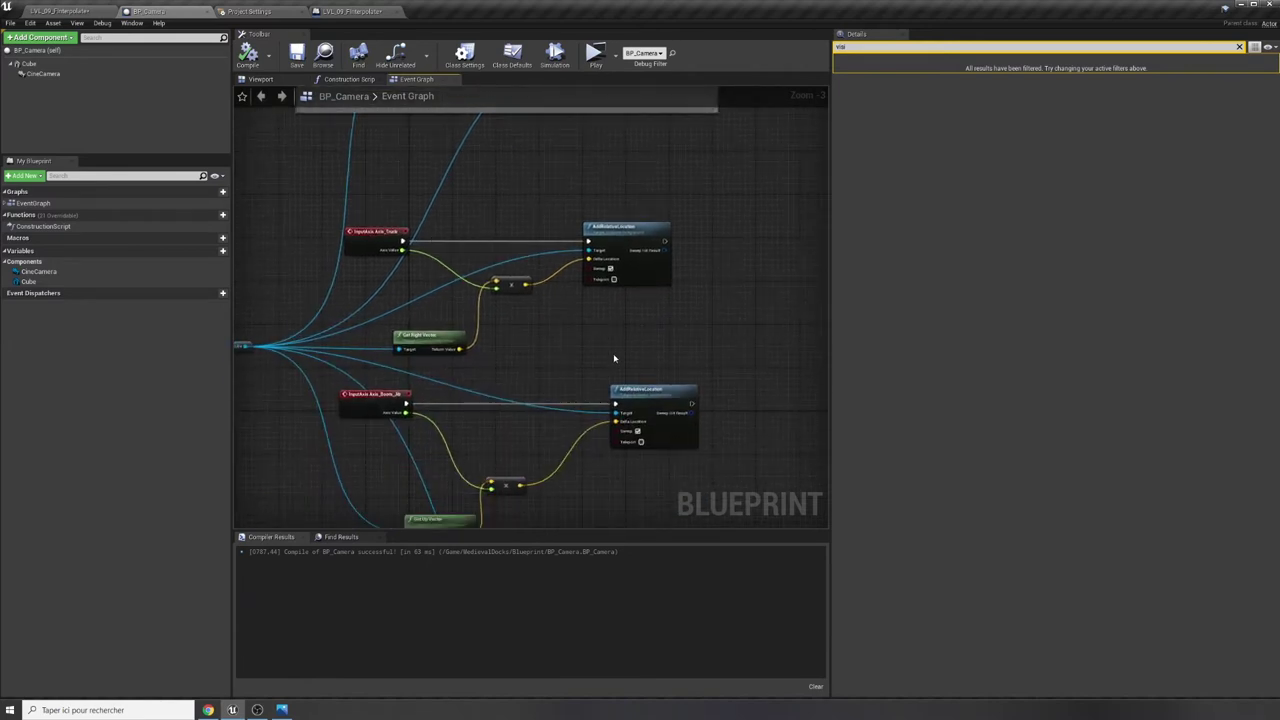
right_drag(614, 357, 598, 225)
mouse_move(594, 393)
right_down()
mouse_move(603, 206)
mouse_move(589, 237)
mouse_move(596, 550)
right_up()
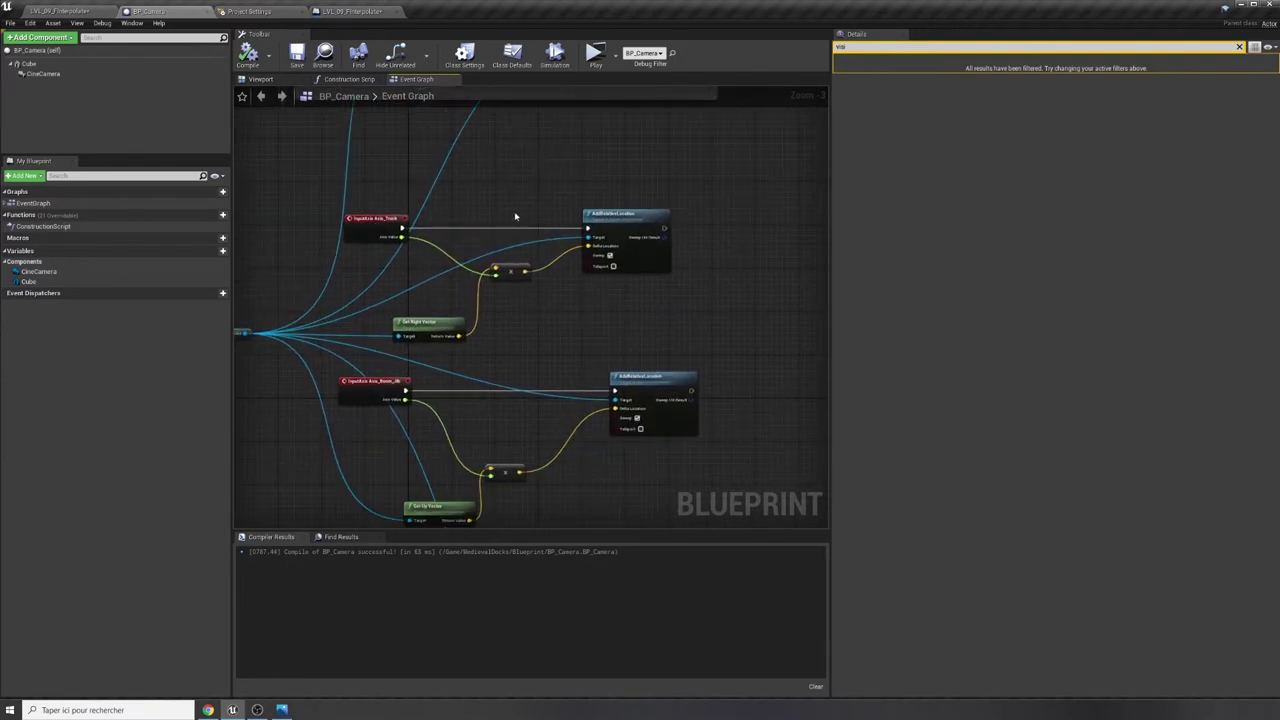
Look over the Pan, Tilt, Roll and Reset Roll groups, then add a variable named Vitesse Camera.
mouse_move(538, 345)
right_down()
mouse_move(569, 314)
mouse_move(571, 157)
right_up()
right_drag(577, 386, 577, 141)
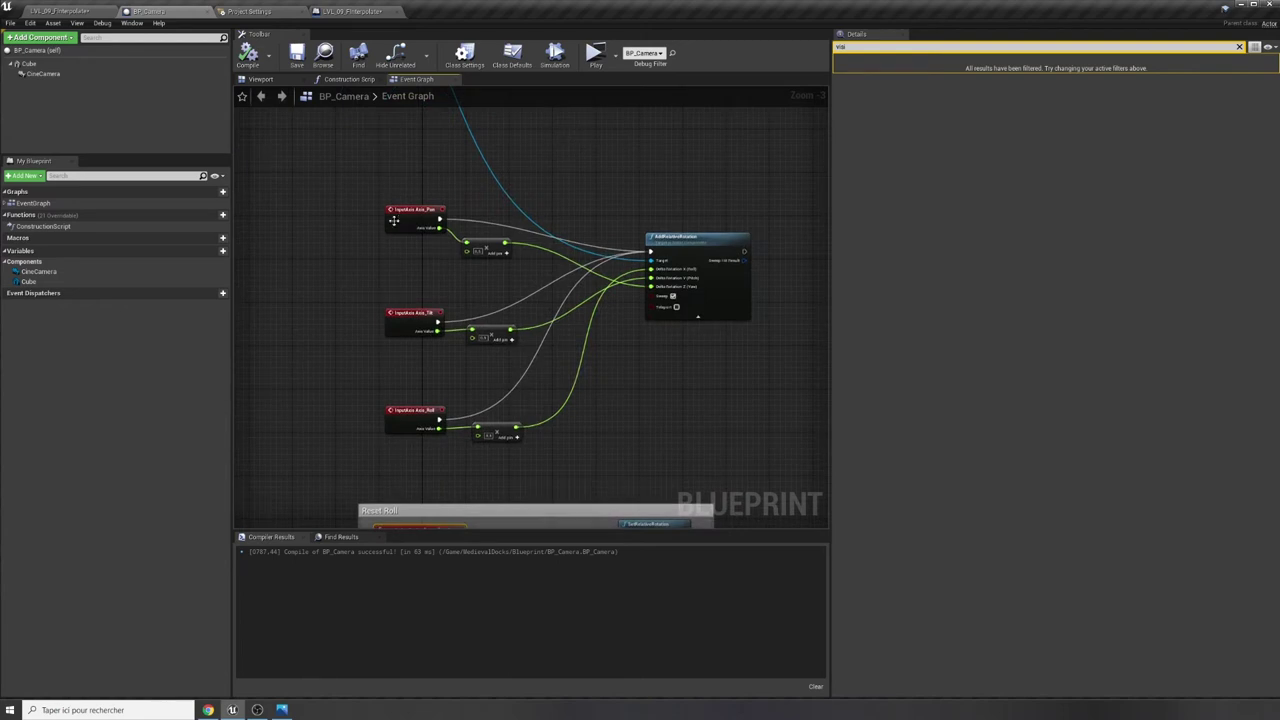
scroll(398, 231, up, 2)
right_drag(411, 301, 376, 225)
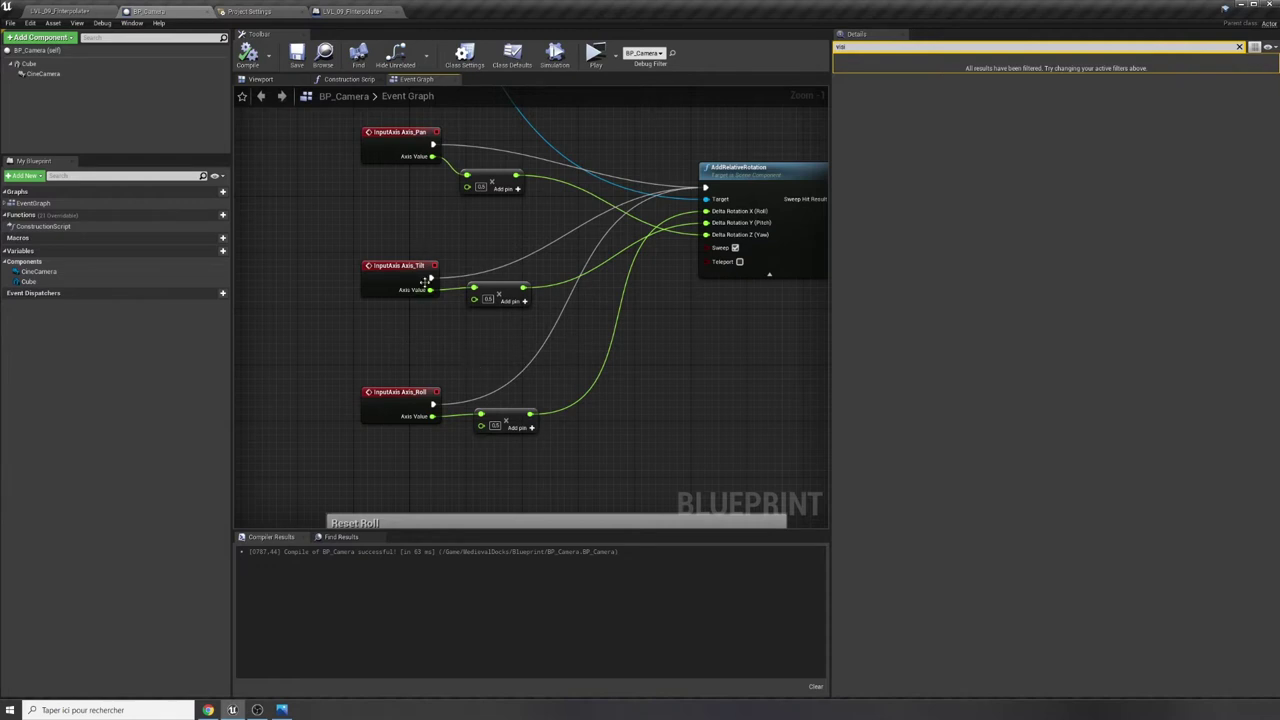
mouse_move(445, 355)
right_down()
mouse_move(445, 268)
mouse_move(461, 413)
mouse_move(623, 240)
right_up()
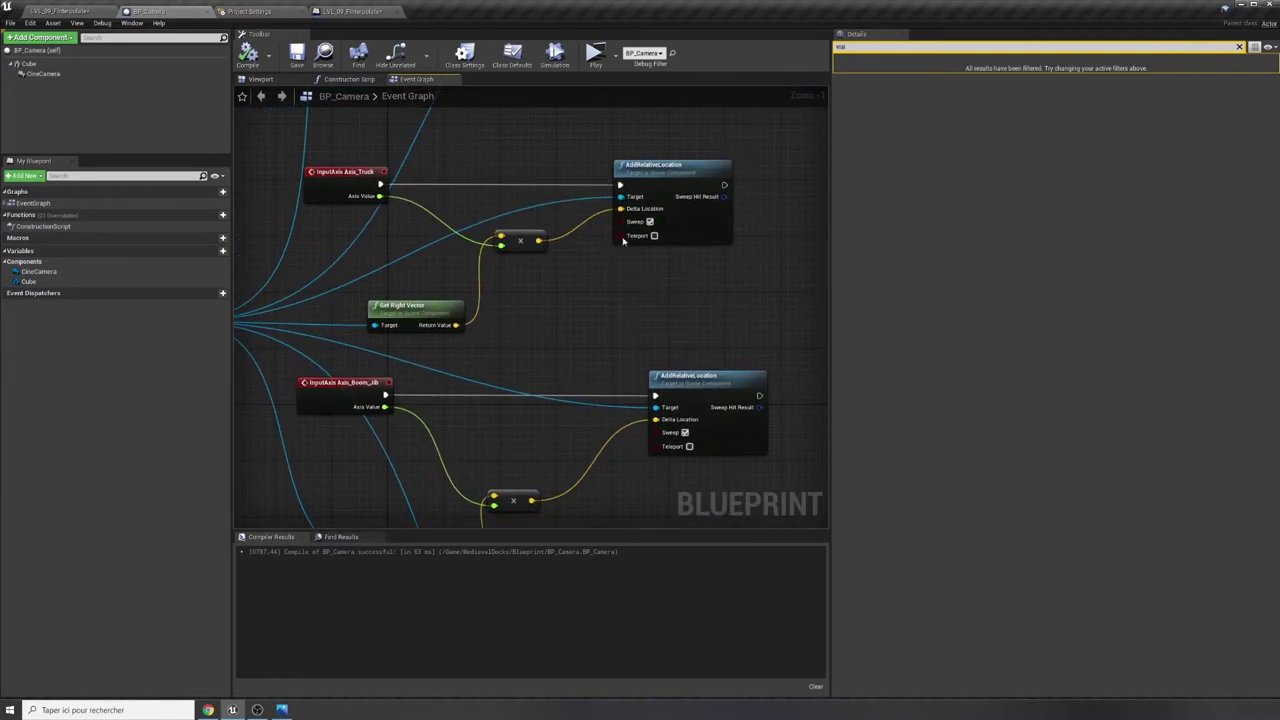
right_drag(569, 366, 560, 491)
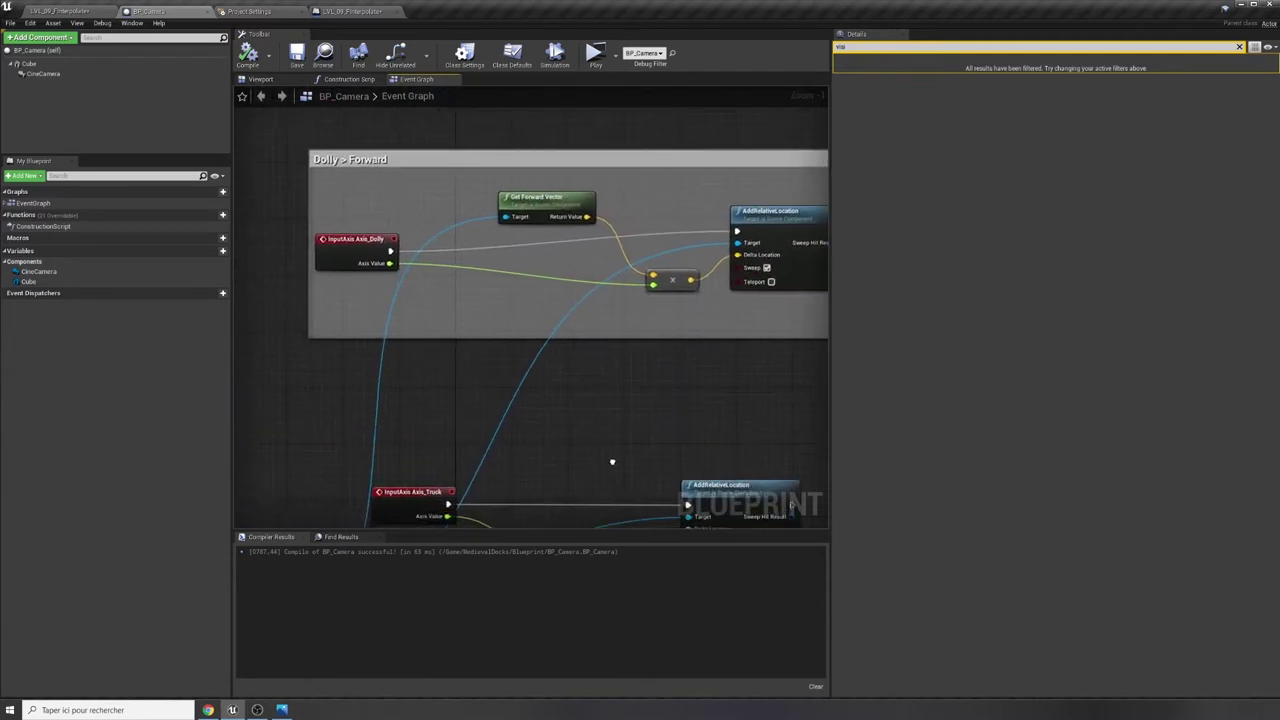
right_drag(658, 370, 646, 378)
click(222, 250)
text(Vitesse Camera)
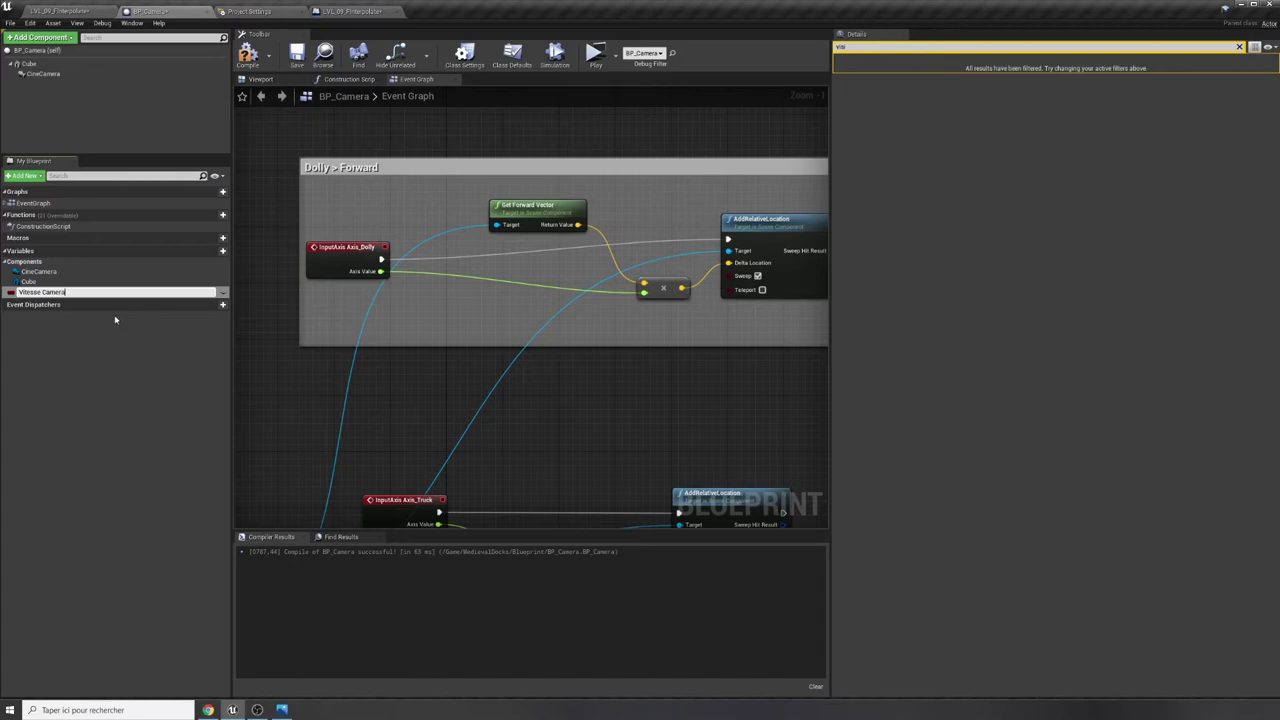
Confirm the Vitesse Camera name and change its variable type to Float.
key(Return)
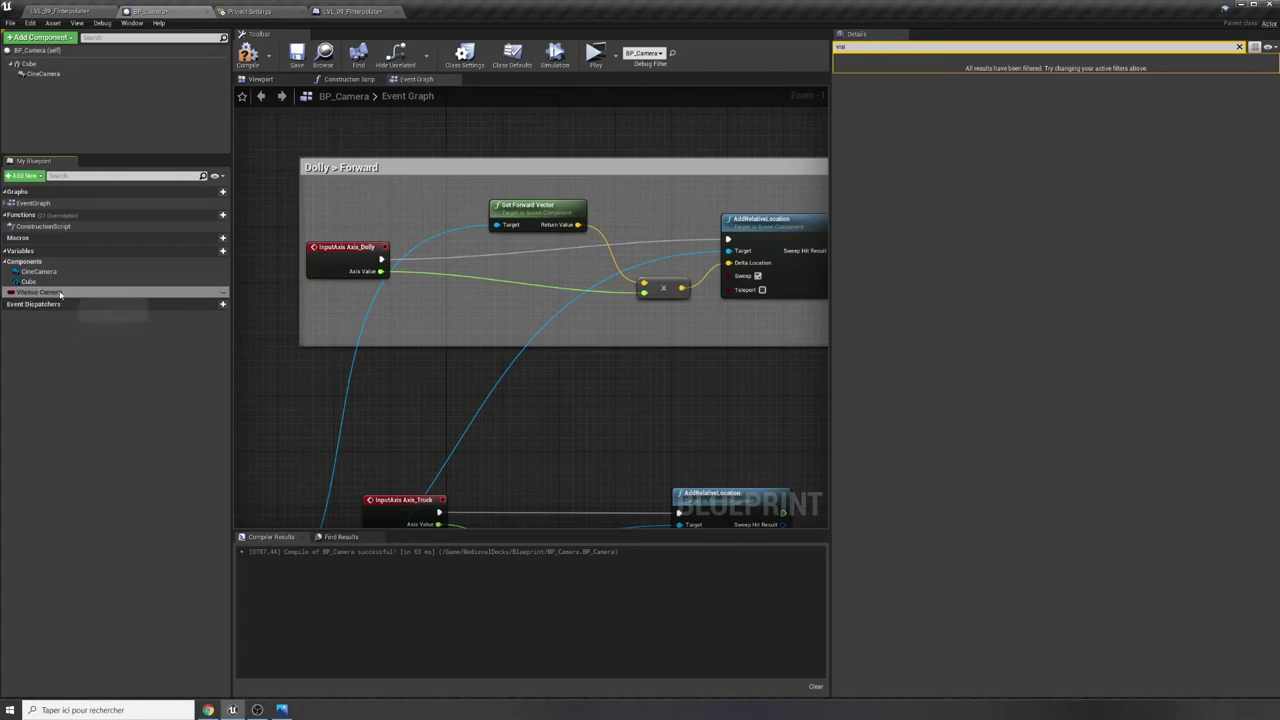
double_click(40, 292)
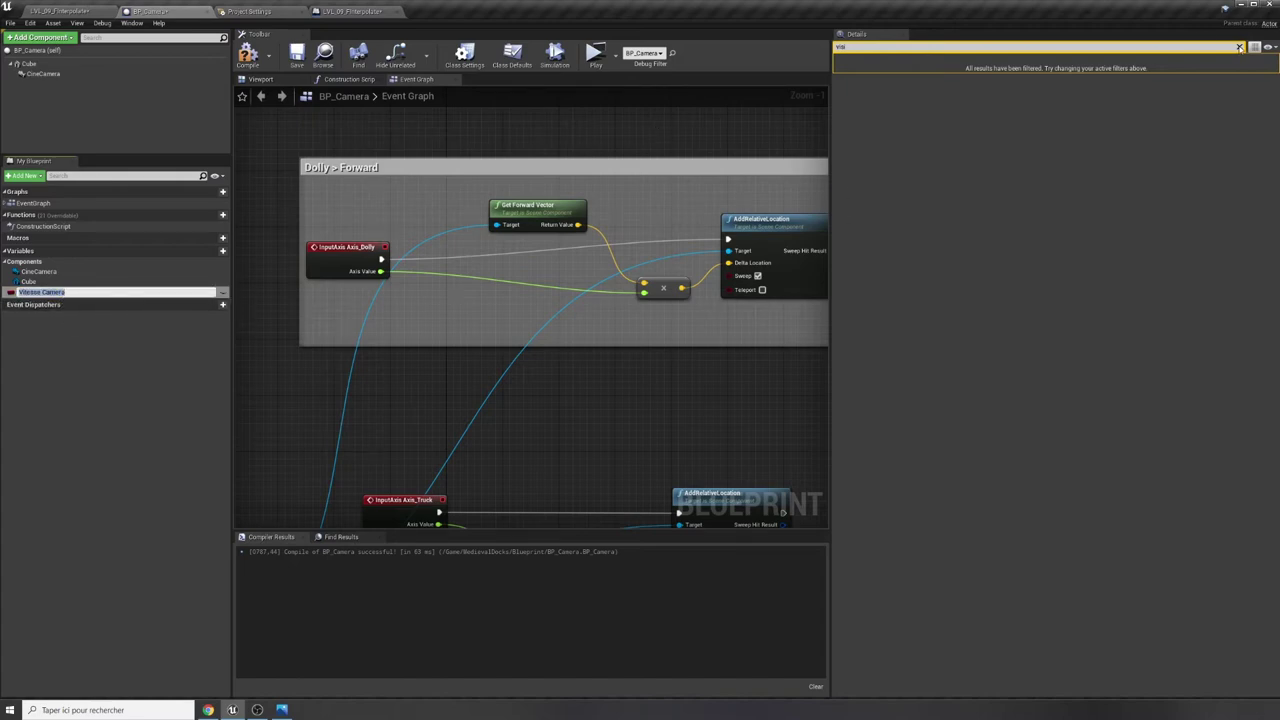
key(Return)
click(1239, 47)
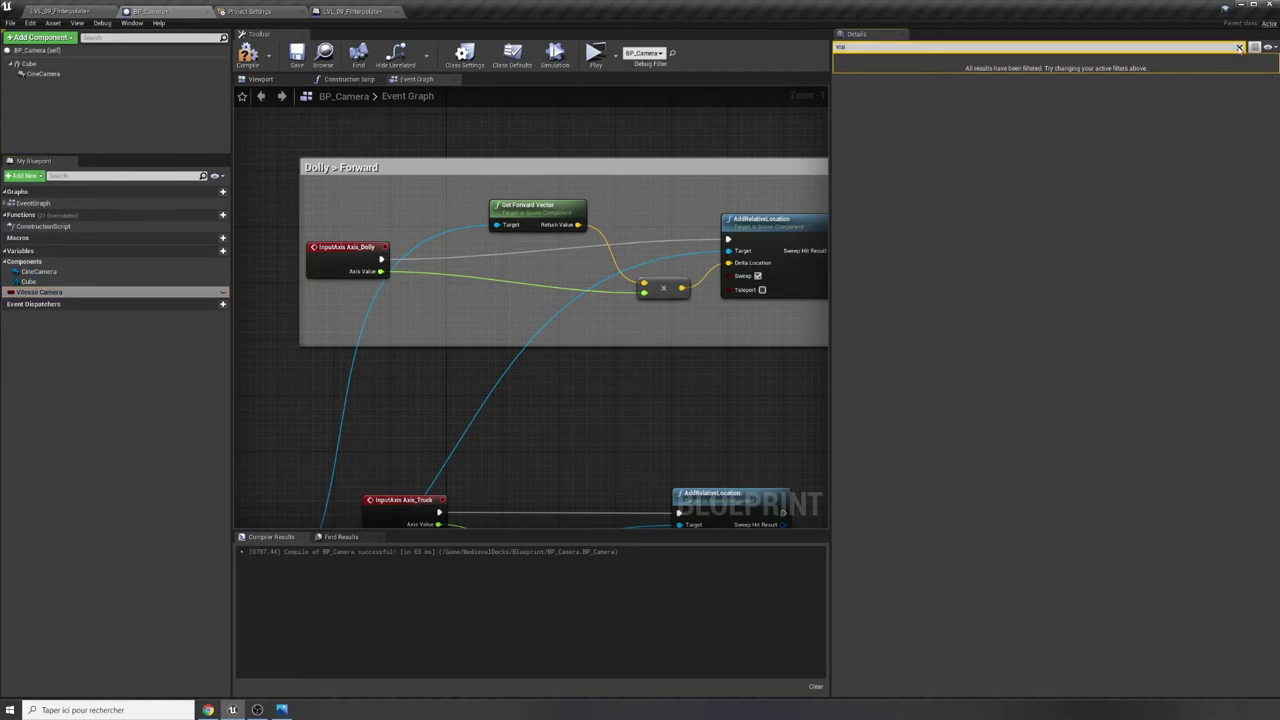
click(1015, 85)
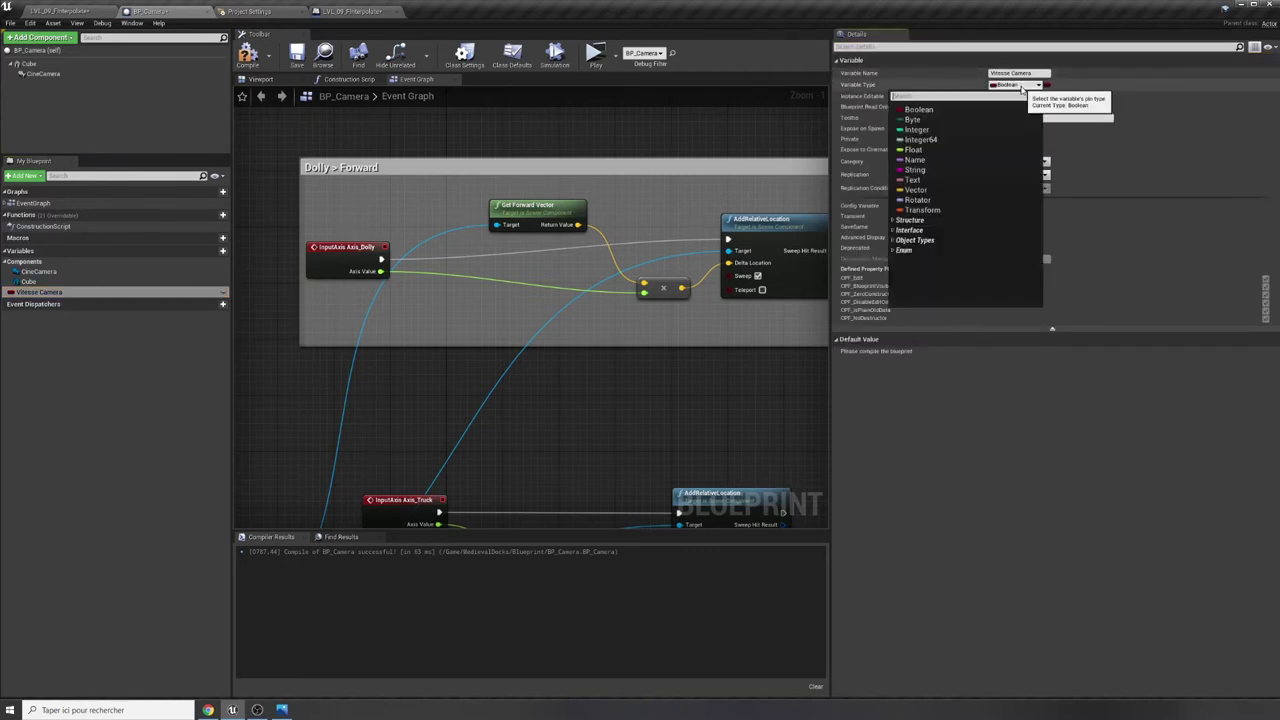
click(916, 149)
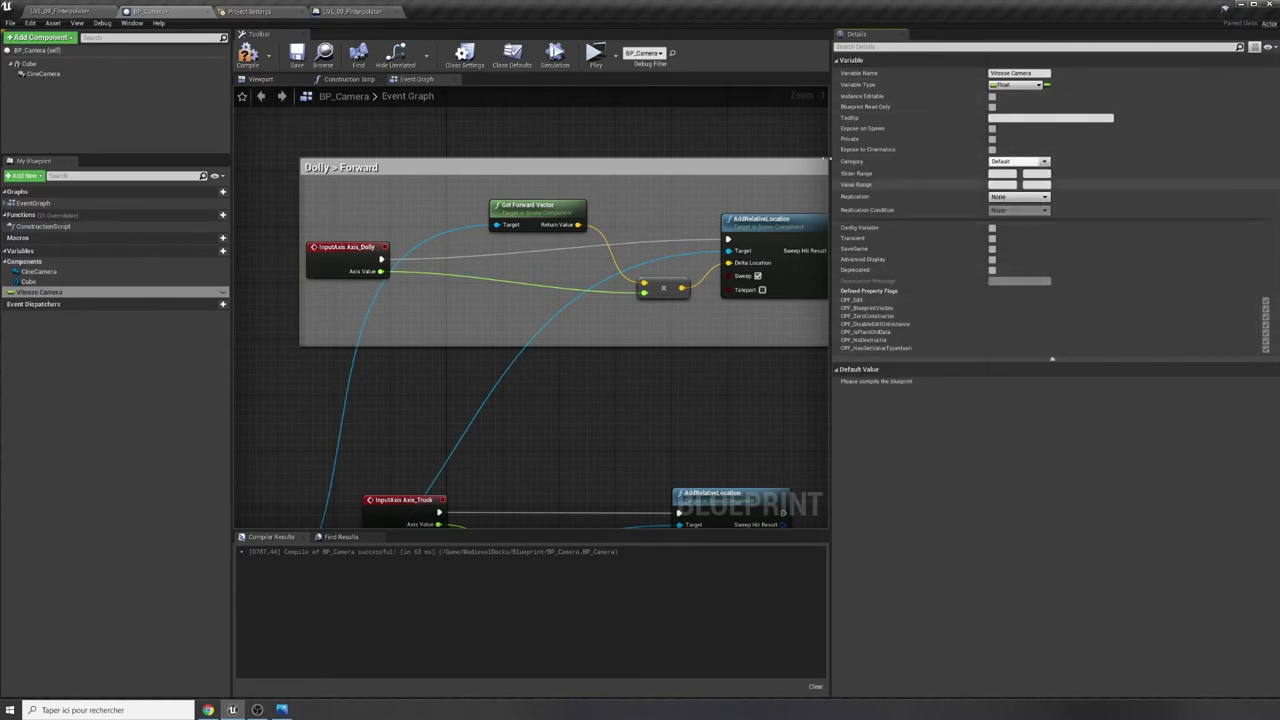
Compile and save BP_Camera, then set Vitesse Camera's default value to 1.0.
click(248, 55)
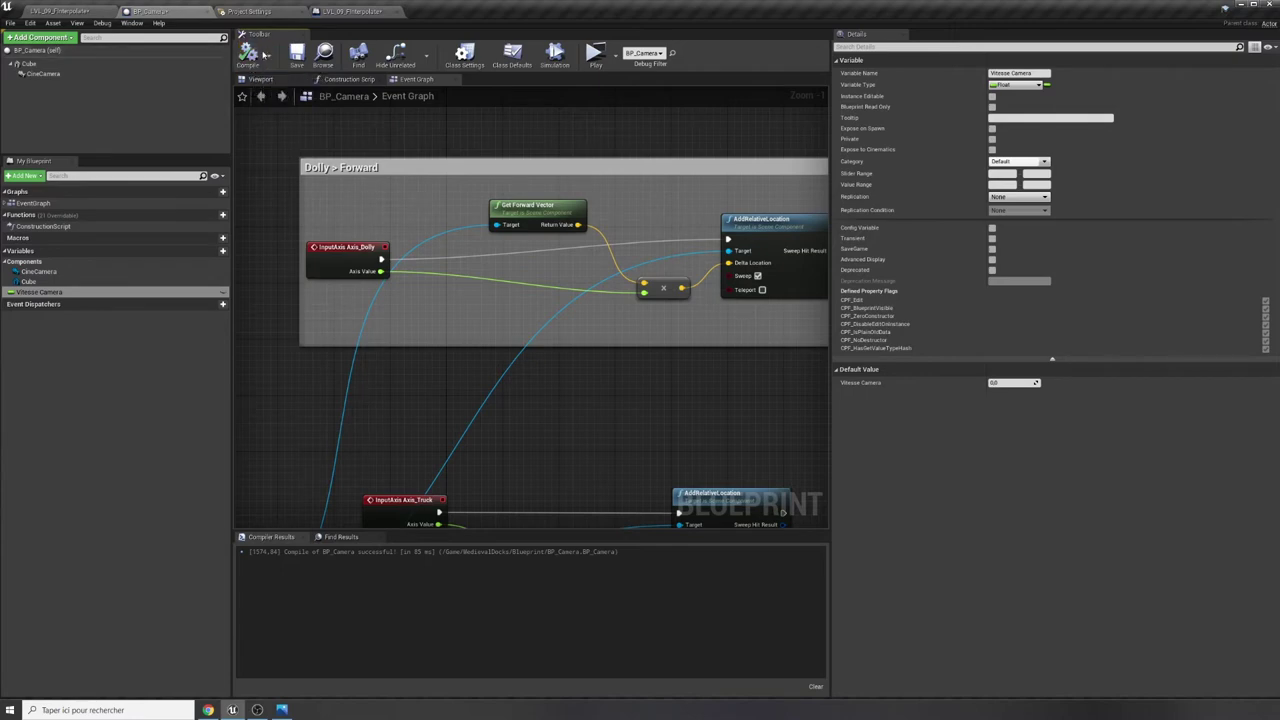
click(297, 55)
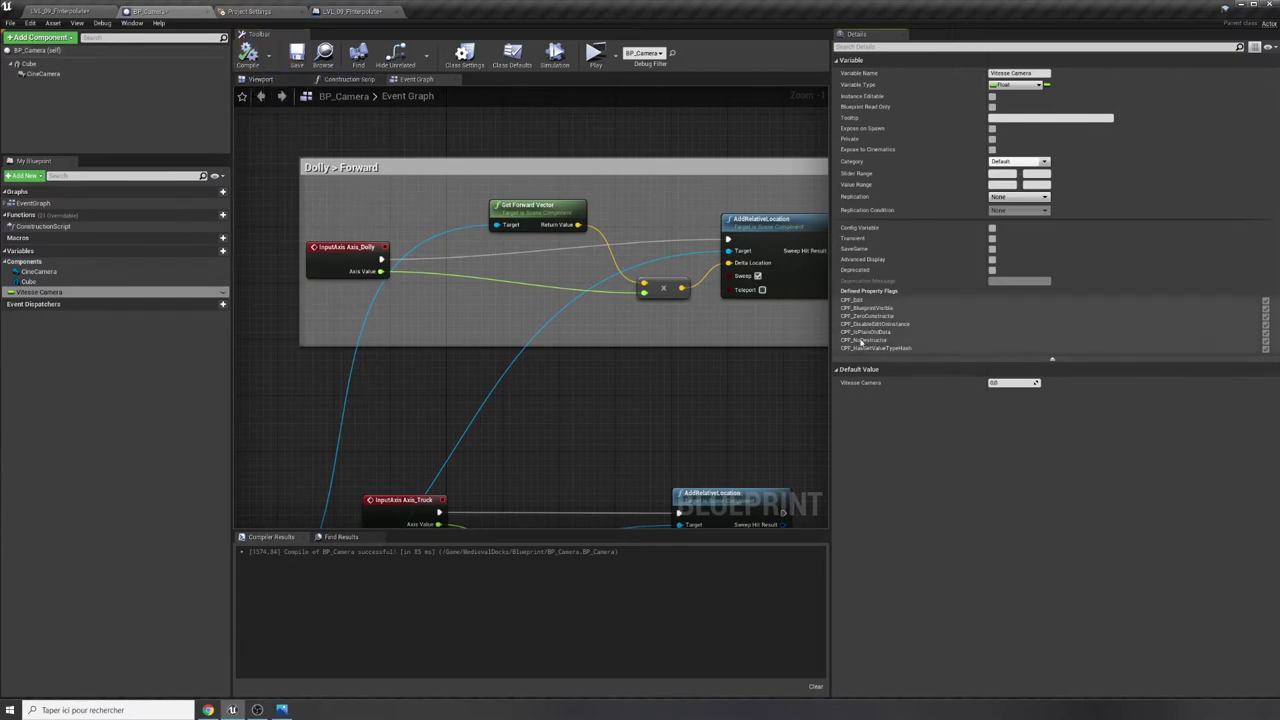
click(1005, 383)
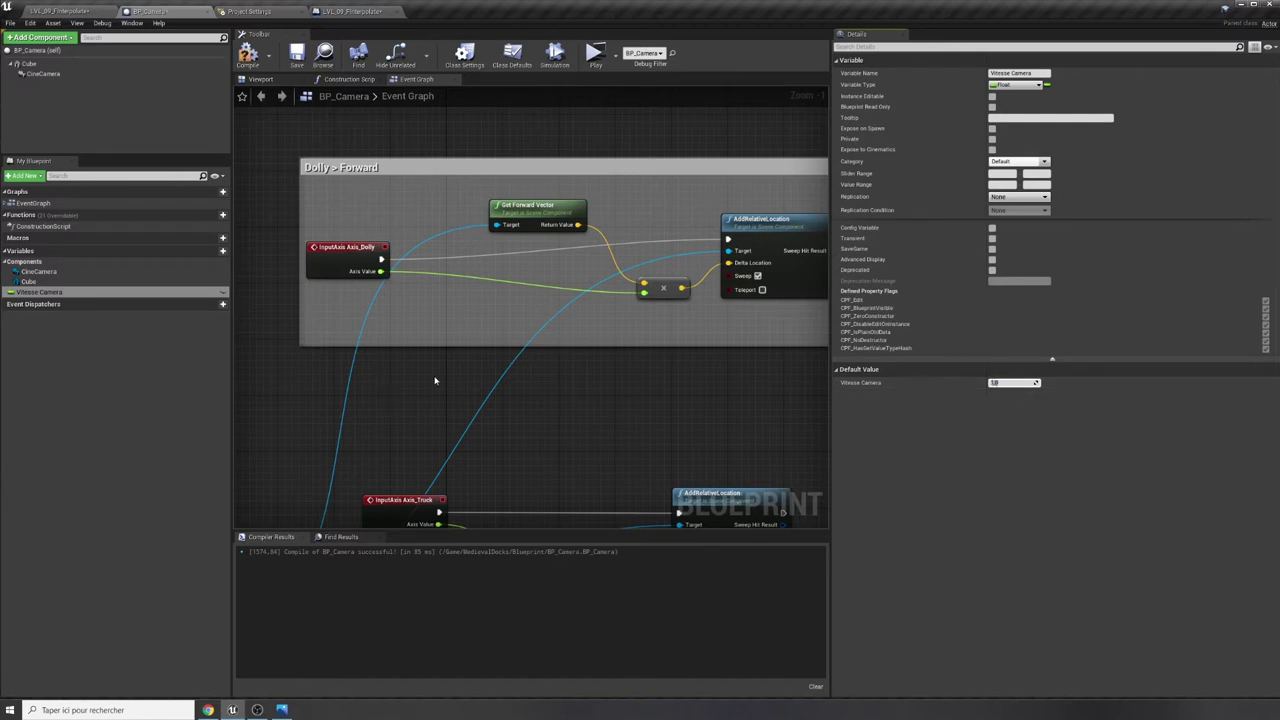
scroll(523, 375, down, 2)
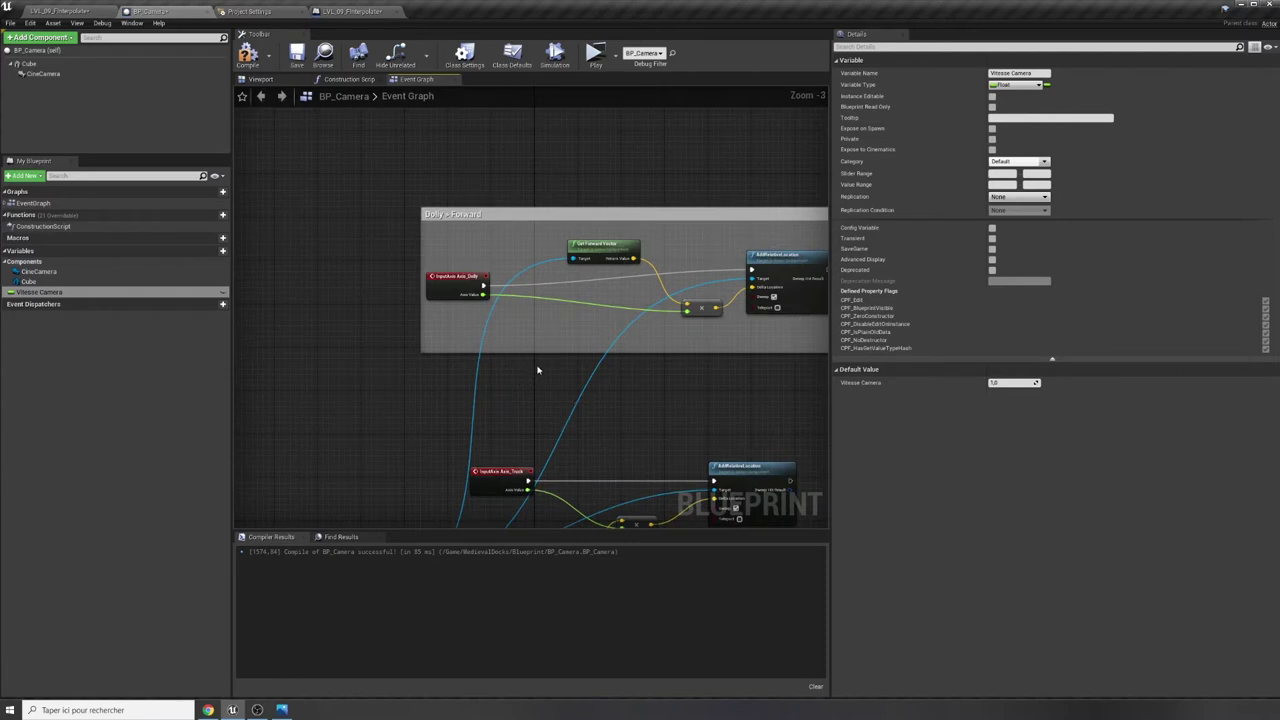
Place a Vitesse Camera getter node near the Dolly > Forward group.
right_drag(697, 398, 664, 509)
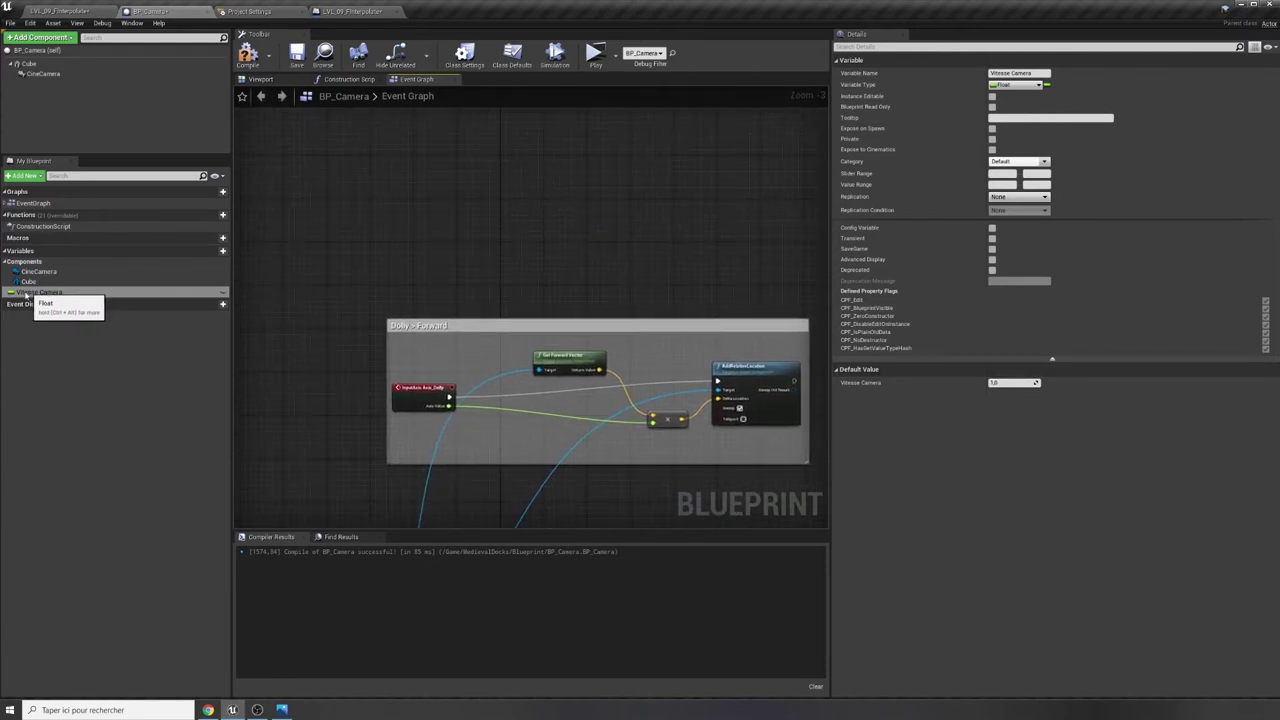
drag(73, 293, 556, 161)
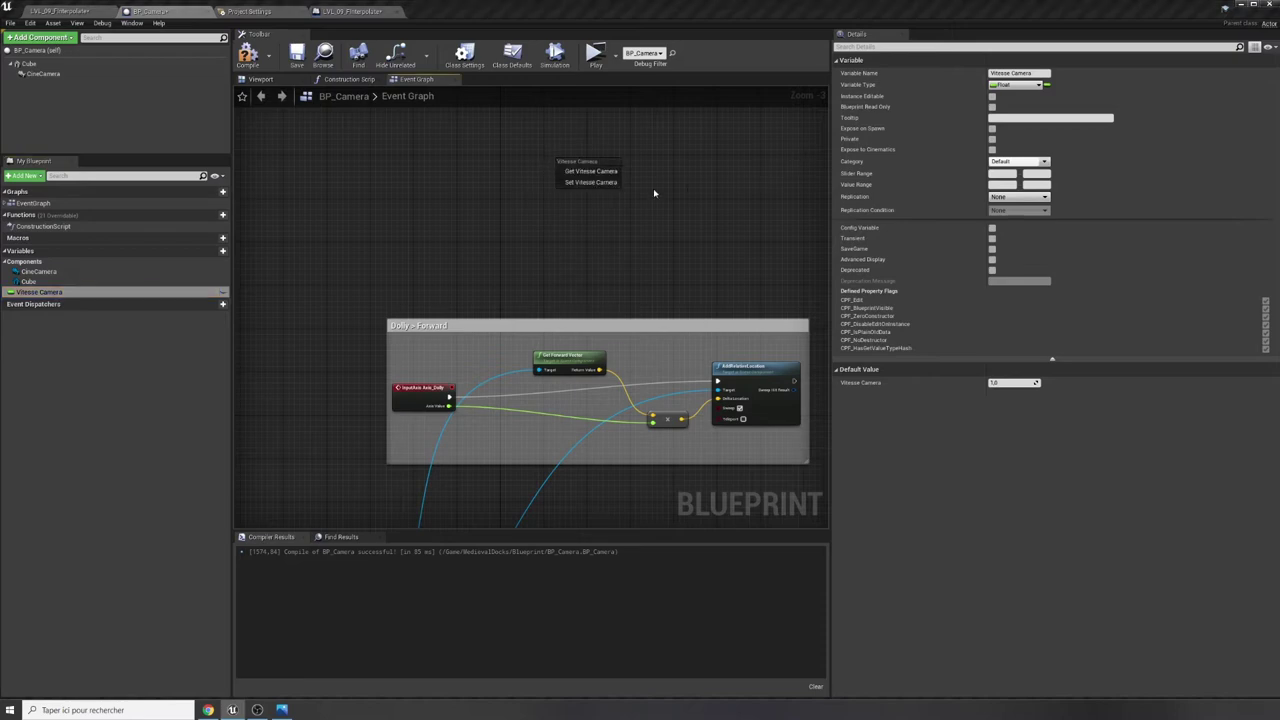
click(591, 171)
right_drag(640, 194, 641, 337)
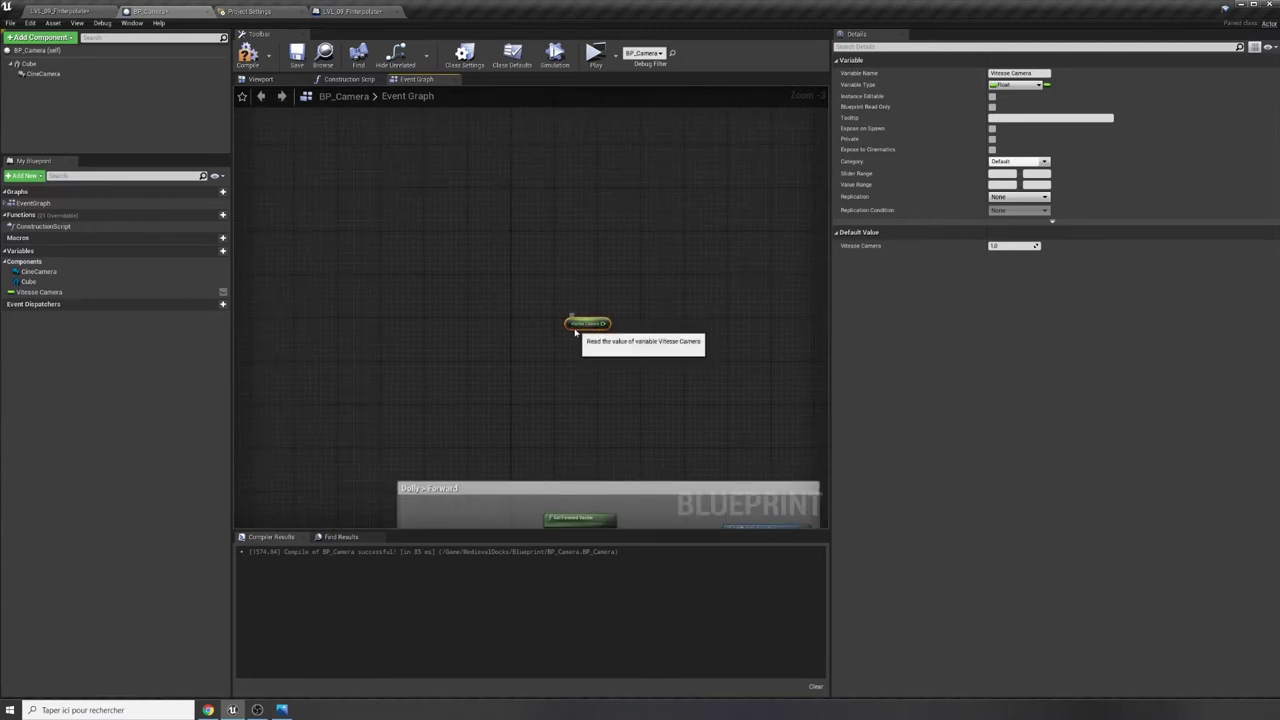
drag(577, 331, 457, 307)
scroll(508, 315, up, 3)
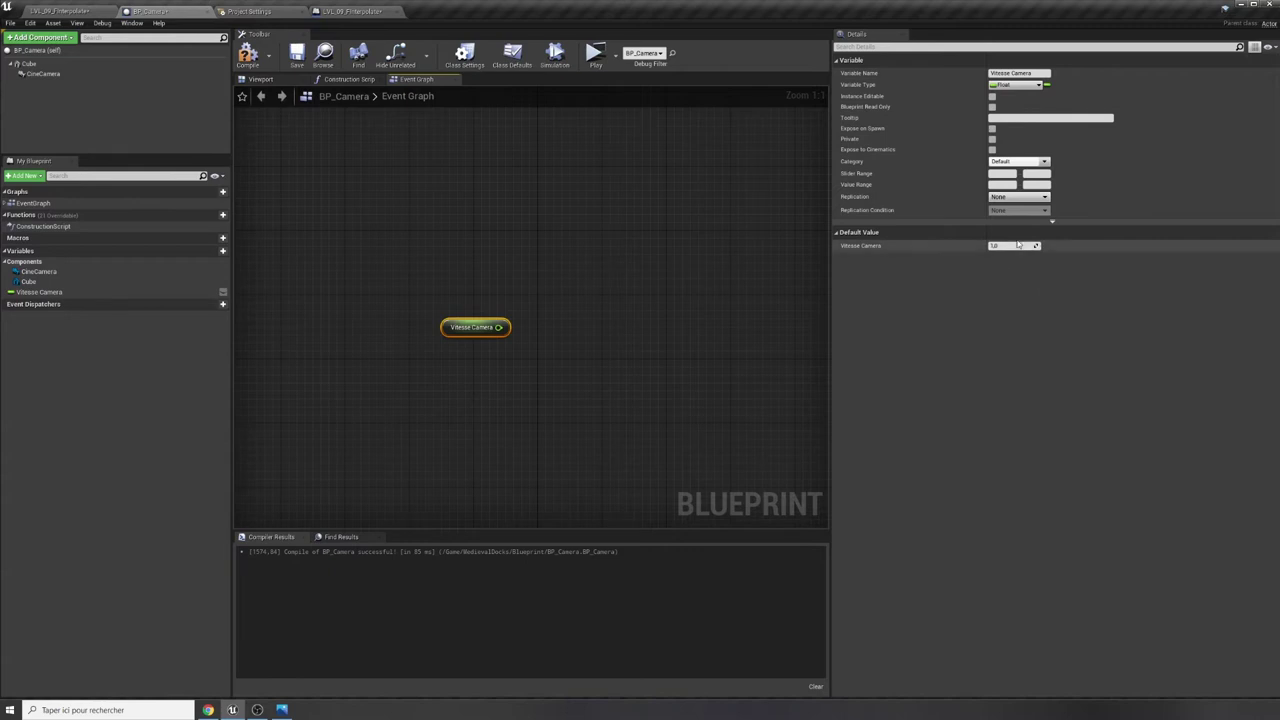
right_drag(445, 342, 555, 423)
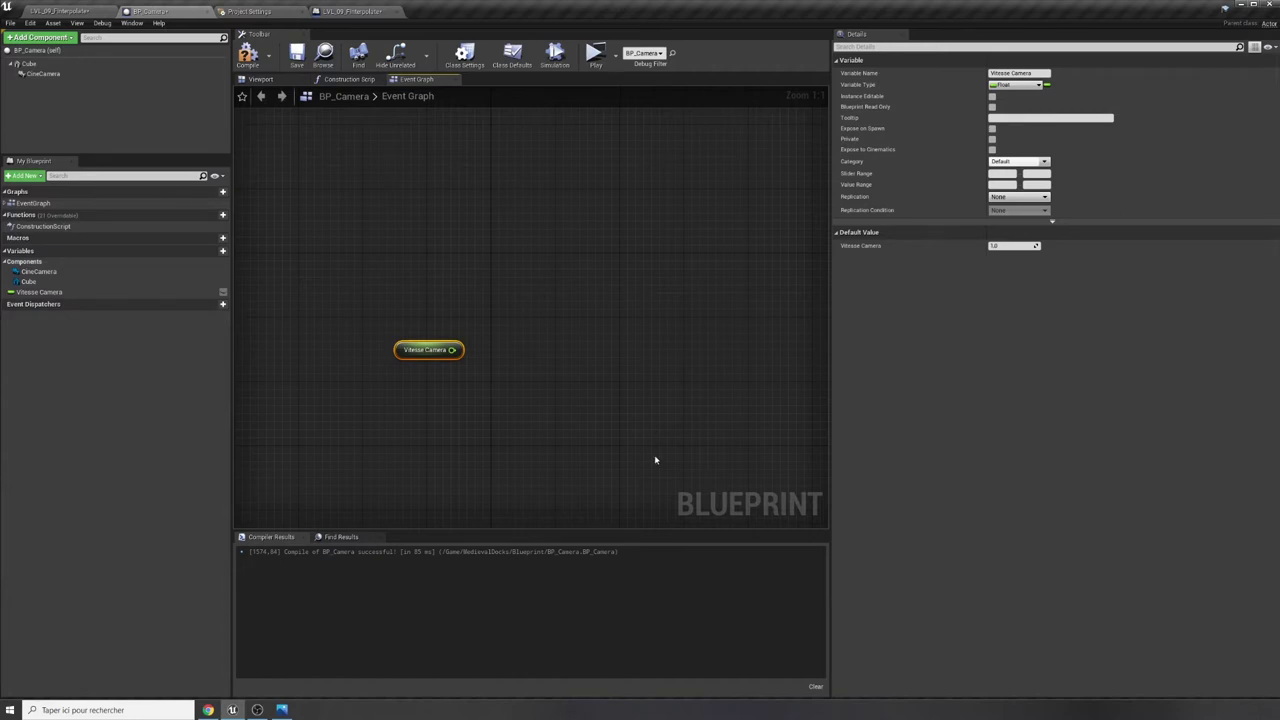
Wire an Increment Float node from the Vitesse Camera getter.
drag(452, 349, 577, 271)
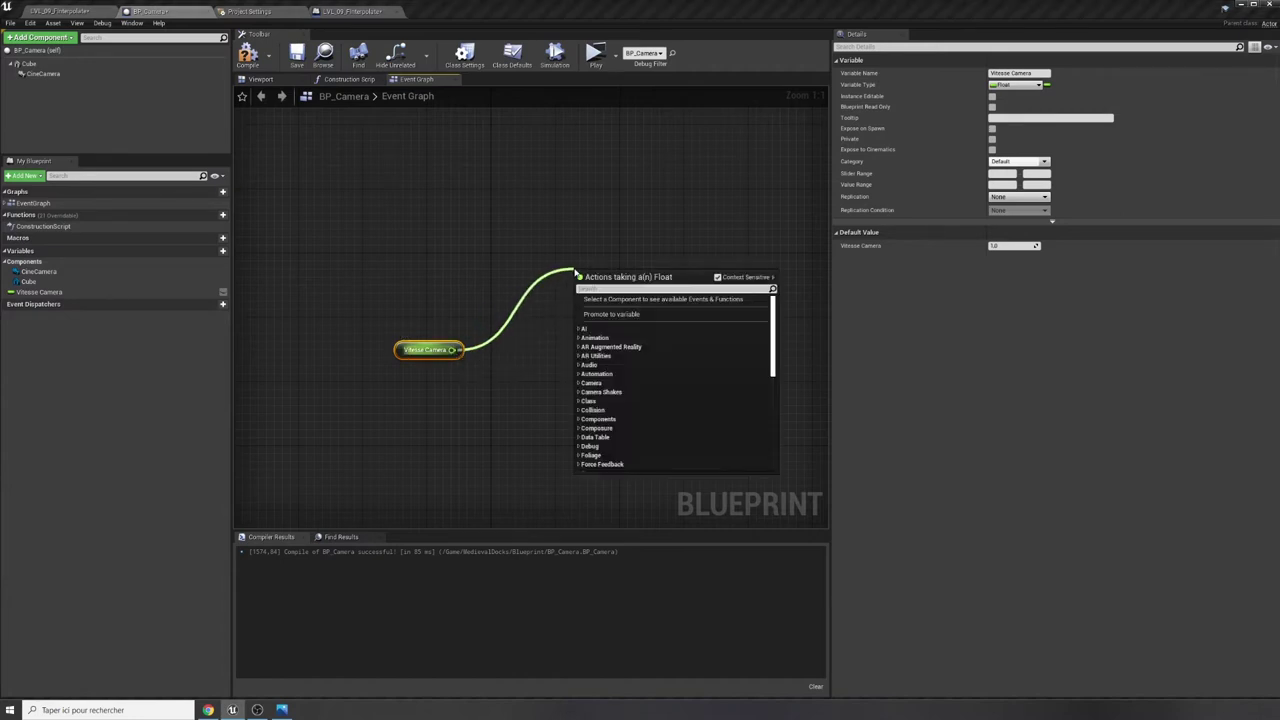
text(incre)
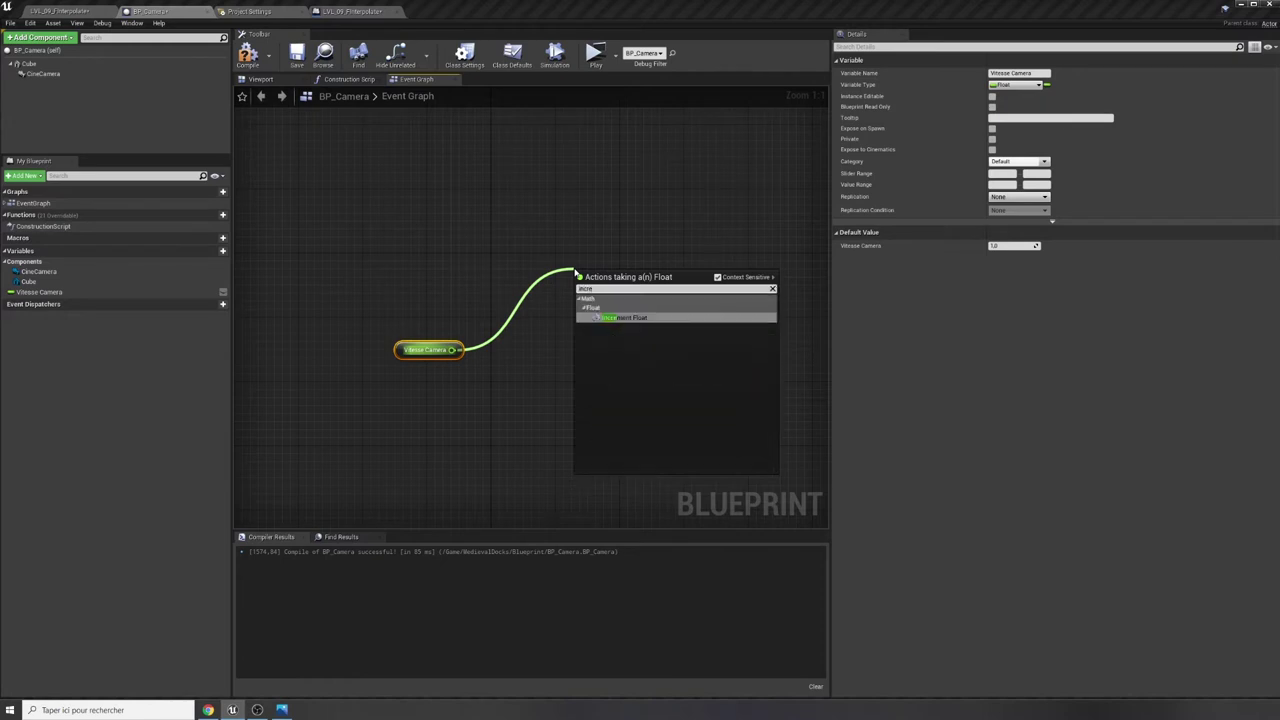
key(Return)
right_drag(560, 419, 566, 367)
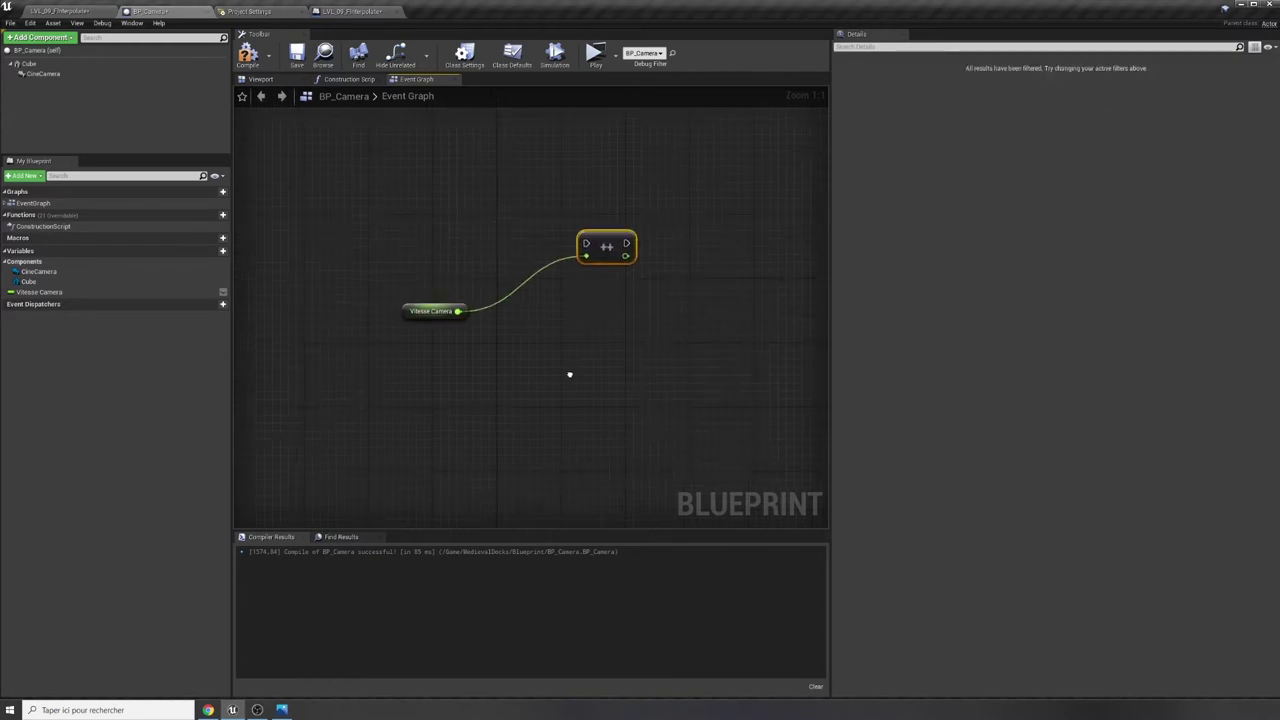
right_drag(439, 224, 467, 296)
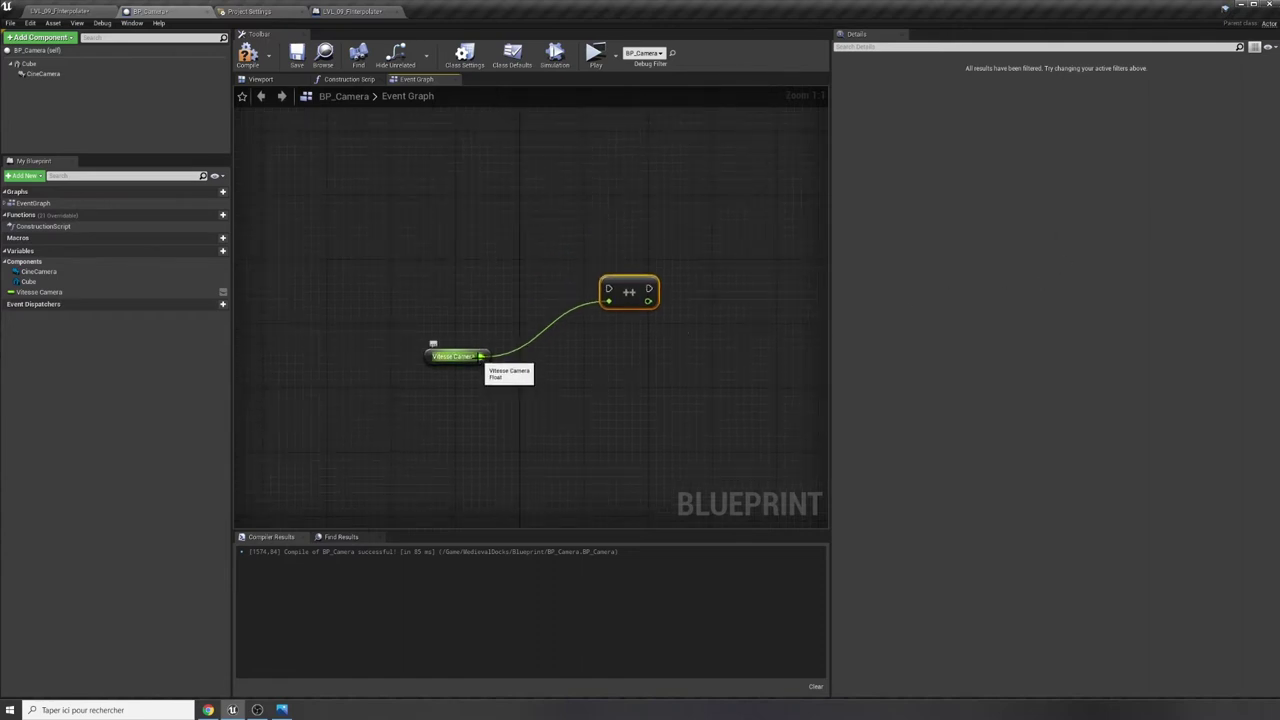
Wire a Decrement Float node from the Vitesse Camera getter as well.
drag(481, 356, 591, 443)
text(de)
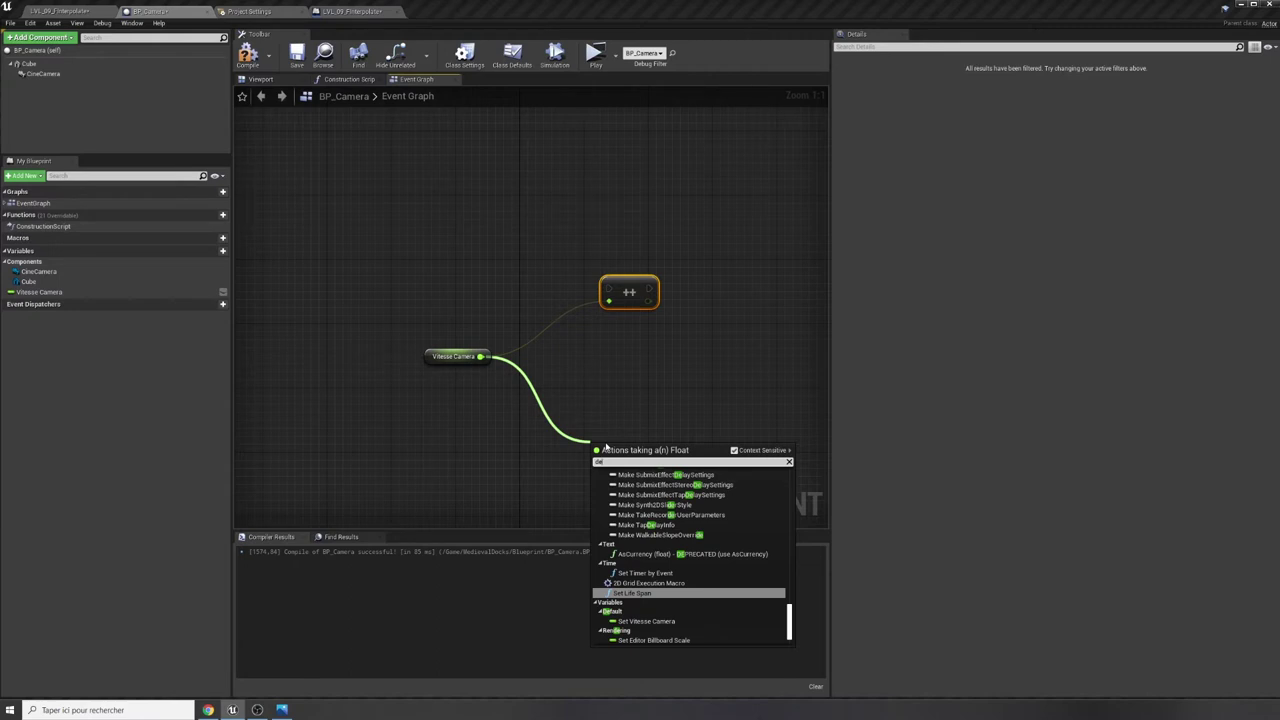
text(cr)
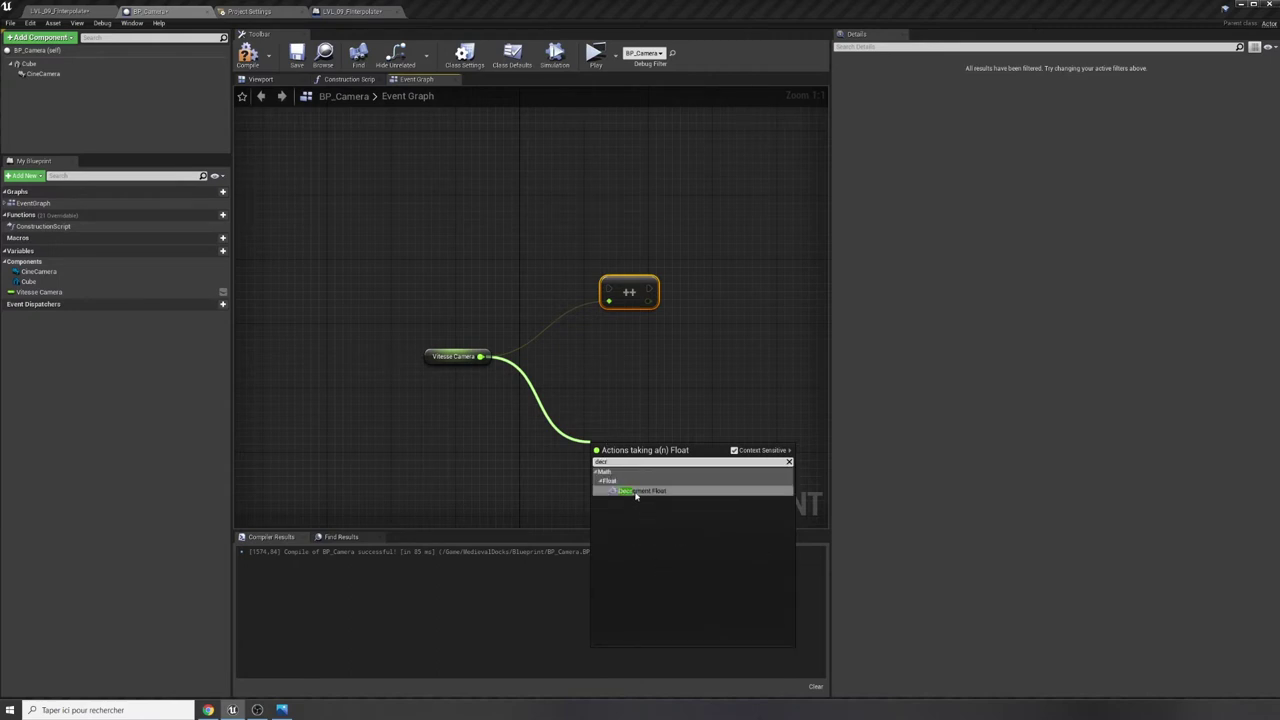
click(635, 491)
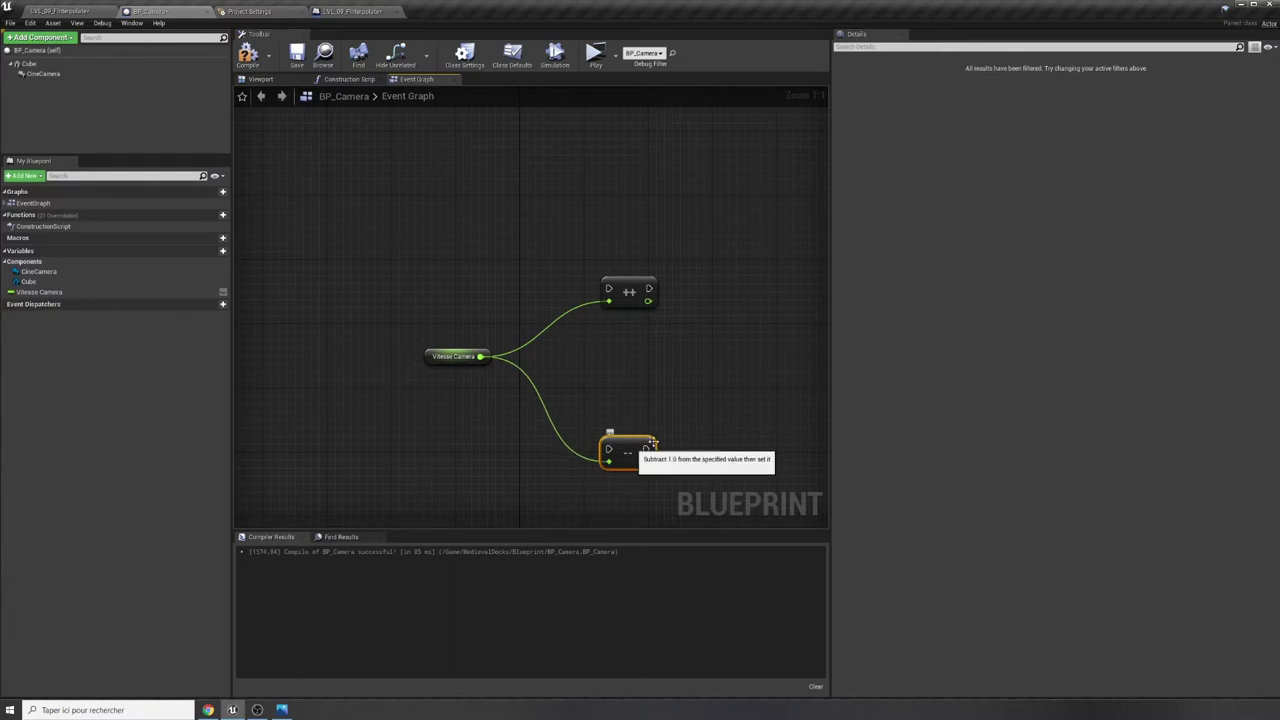
click(500, 300)
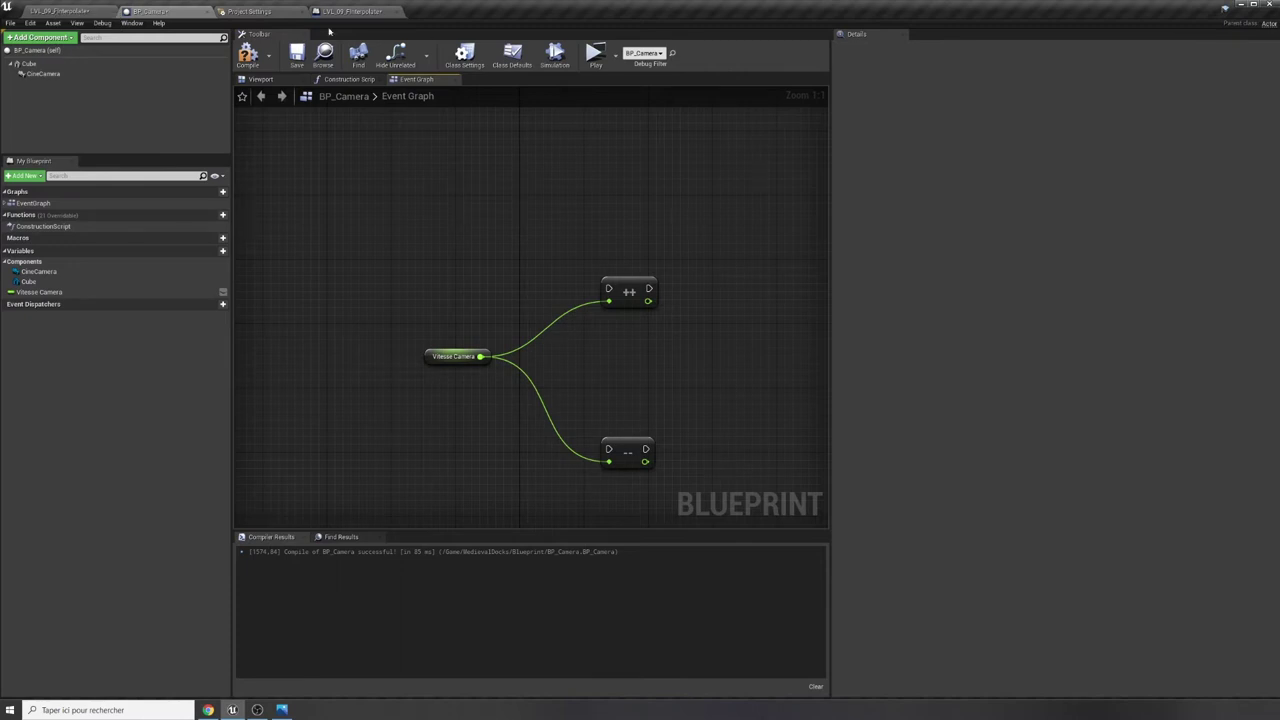
click(247, 11)
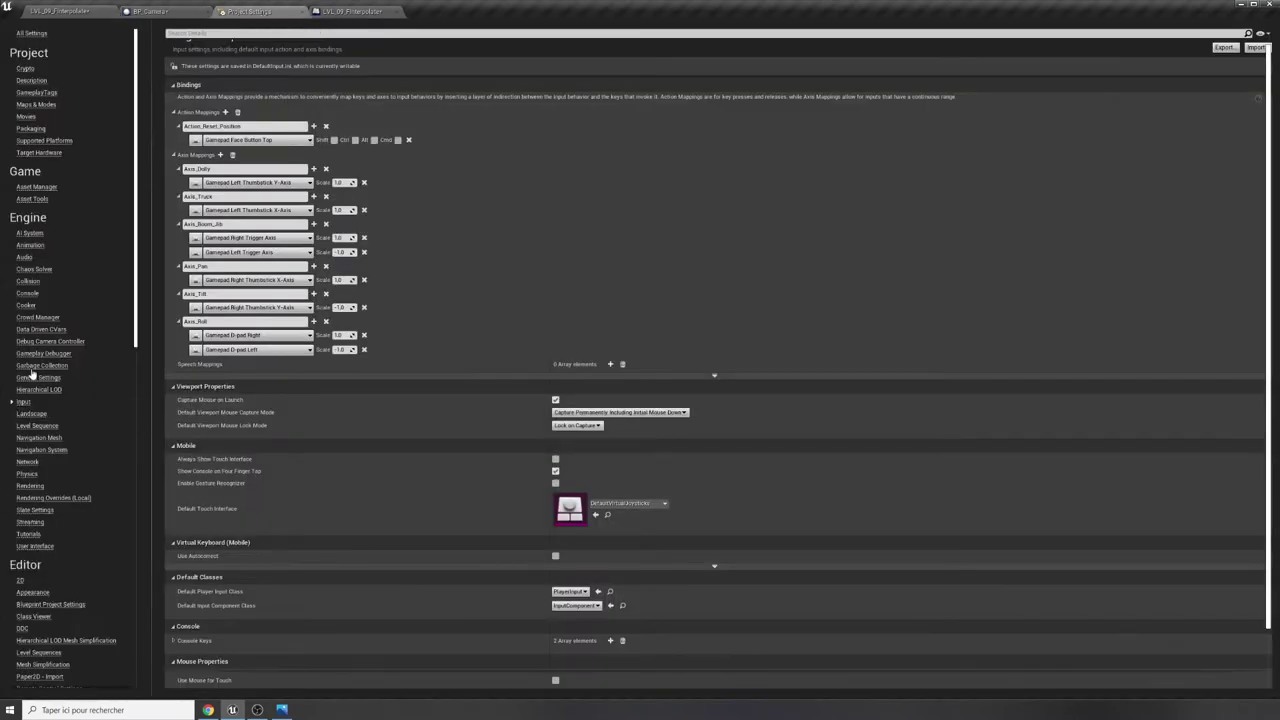
Add two action mappings named Action_Vitesse_plus and Action_vitesse_moins.
click(225, 112)
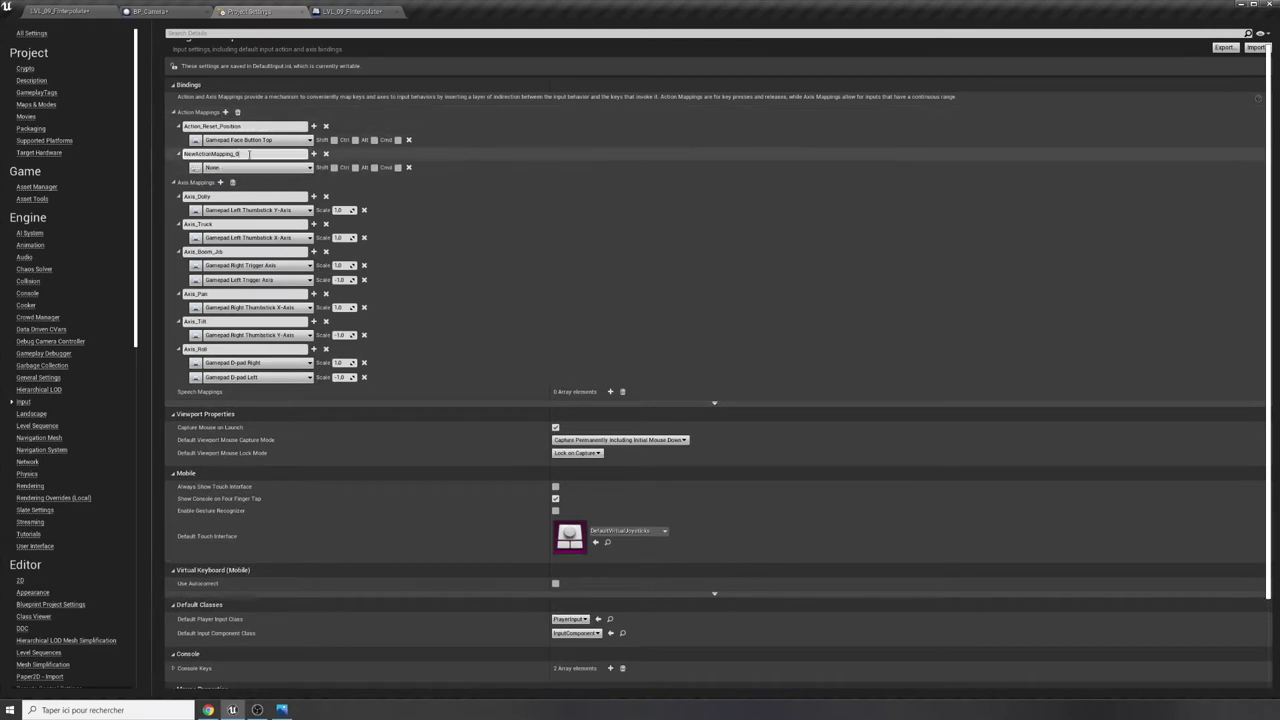
click(249, 154)
text(Q)
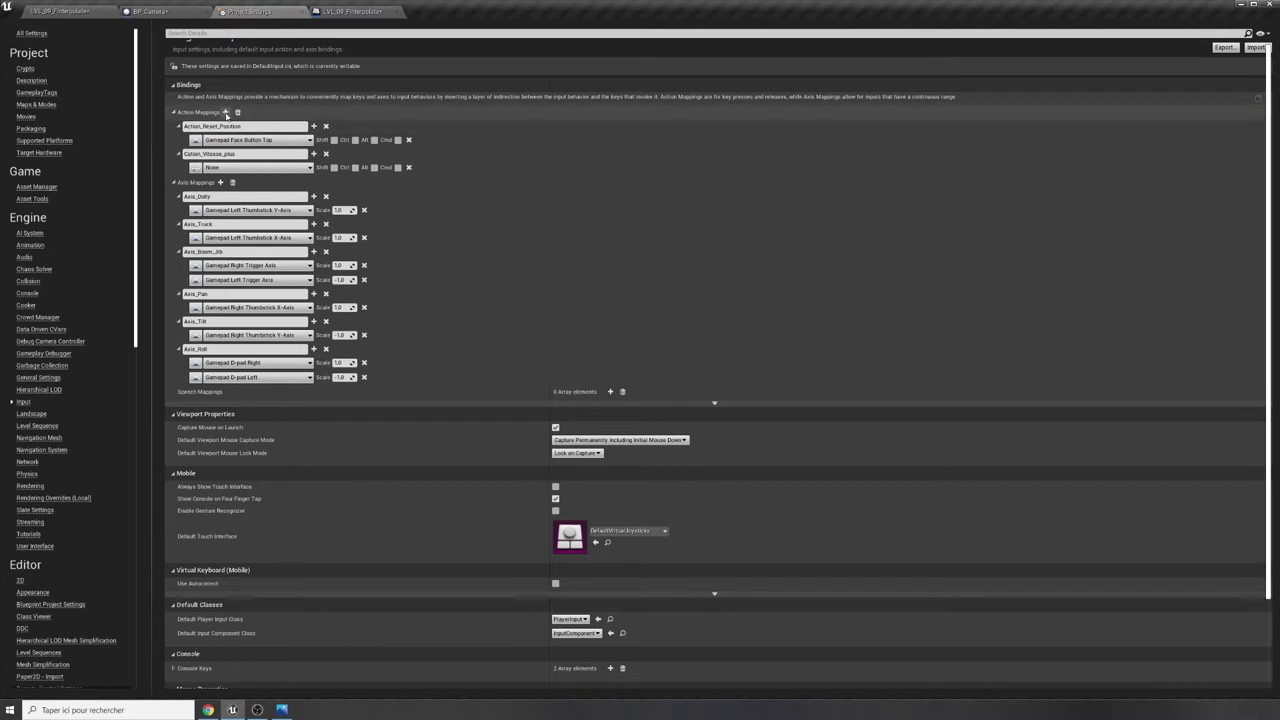
click(226, 112)
text(R)
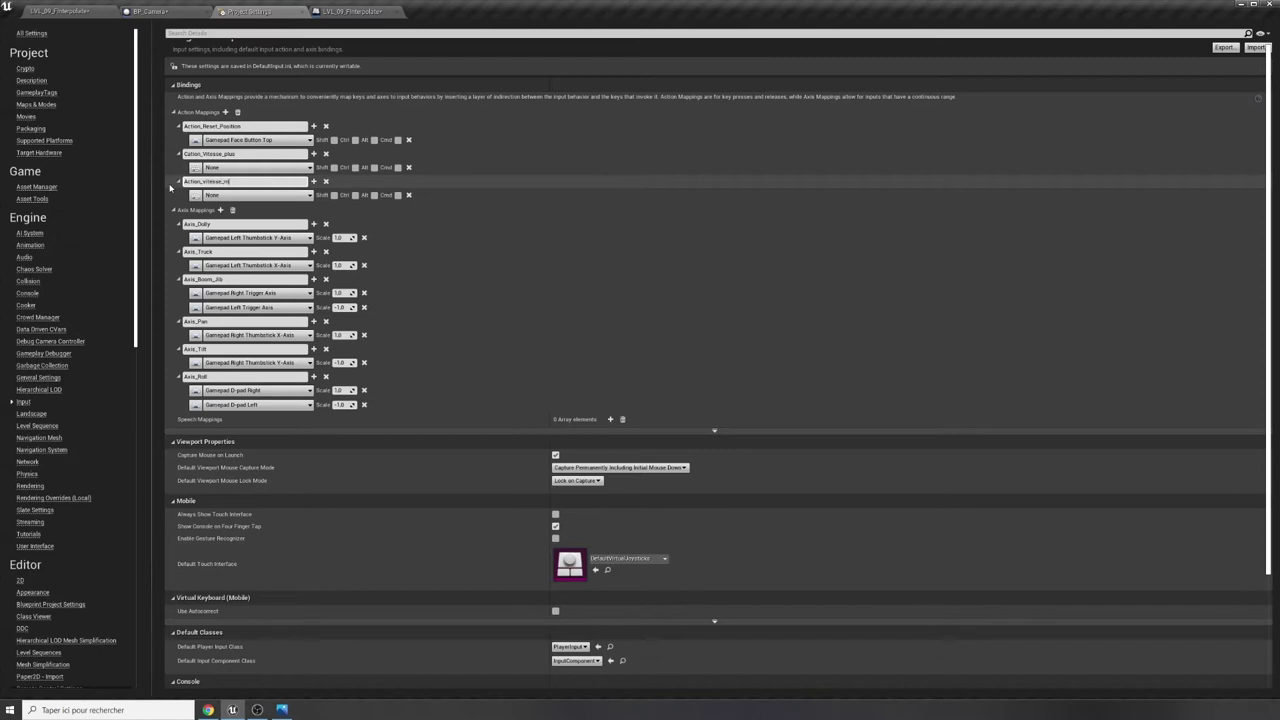
Bind them to Gamepad D-pad Up and Gamepad D-pad Down, then close the Level Blueprint.
click(241, 168)
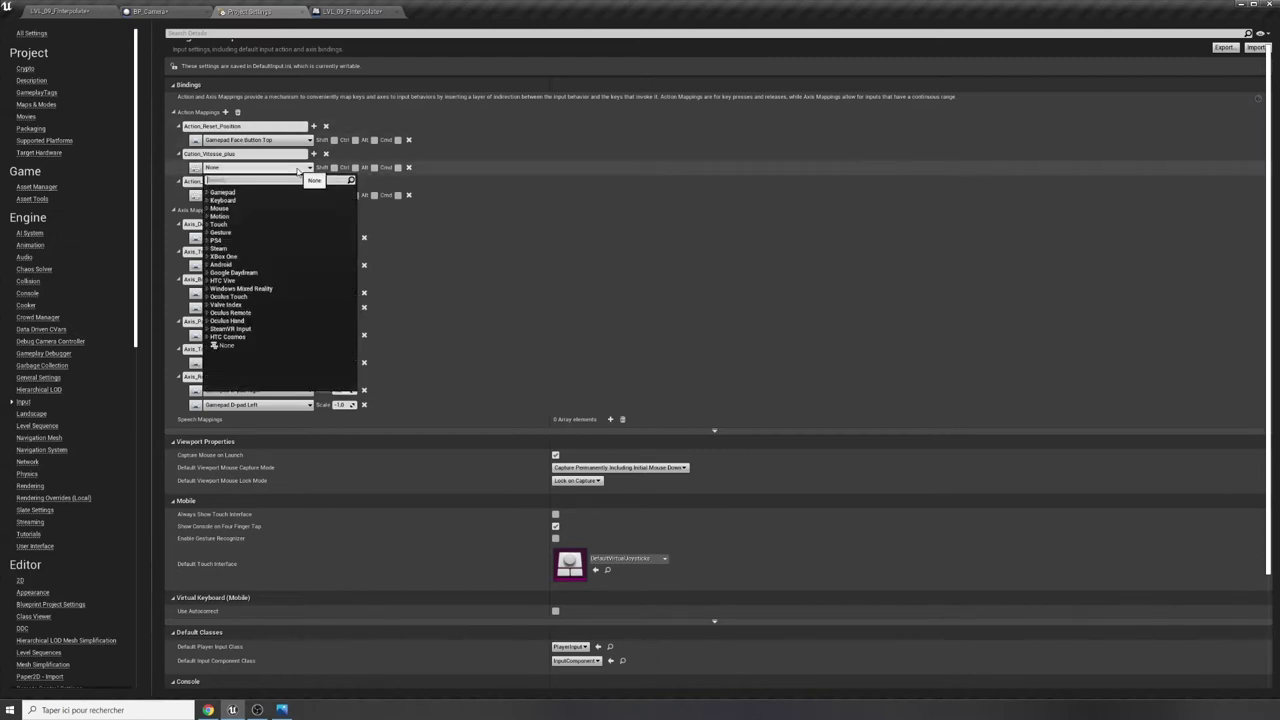
click(210, 193)
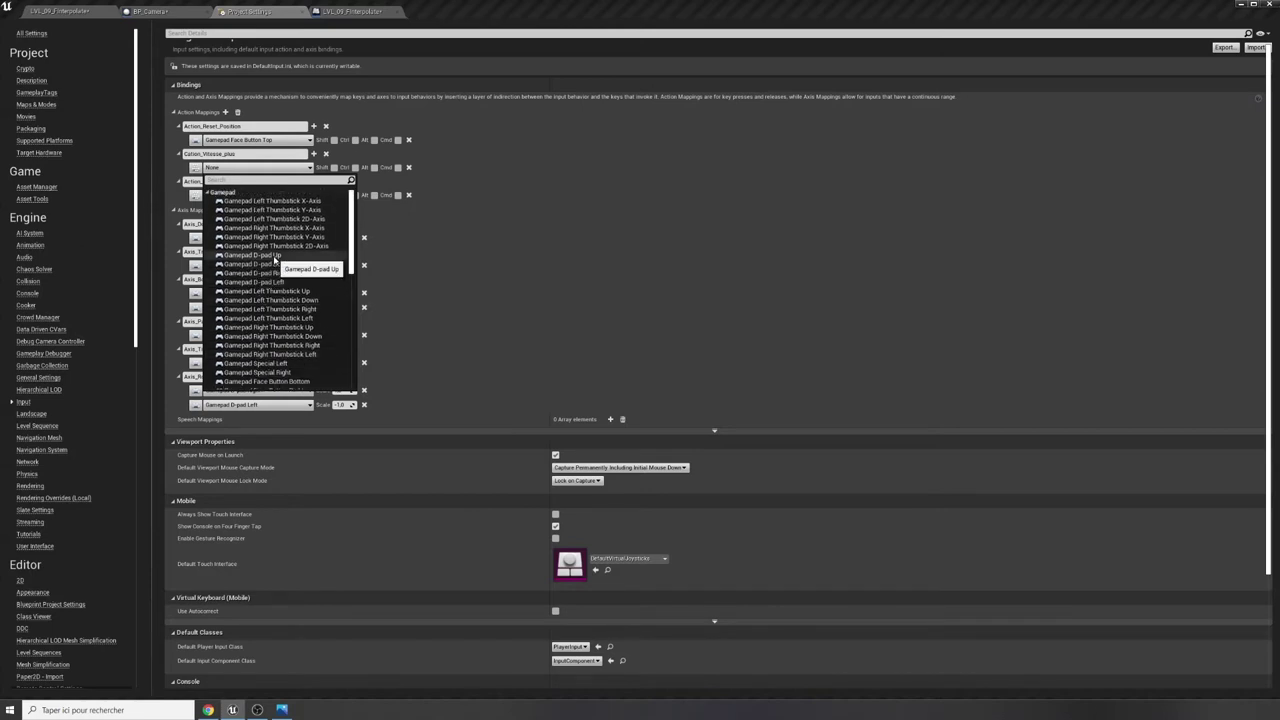
click(274, 258)
click(258, 194)
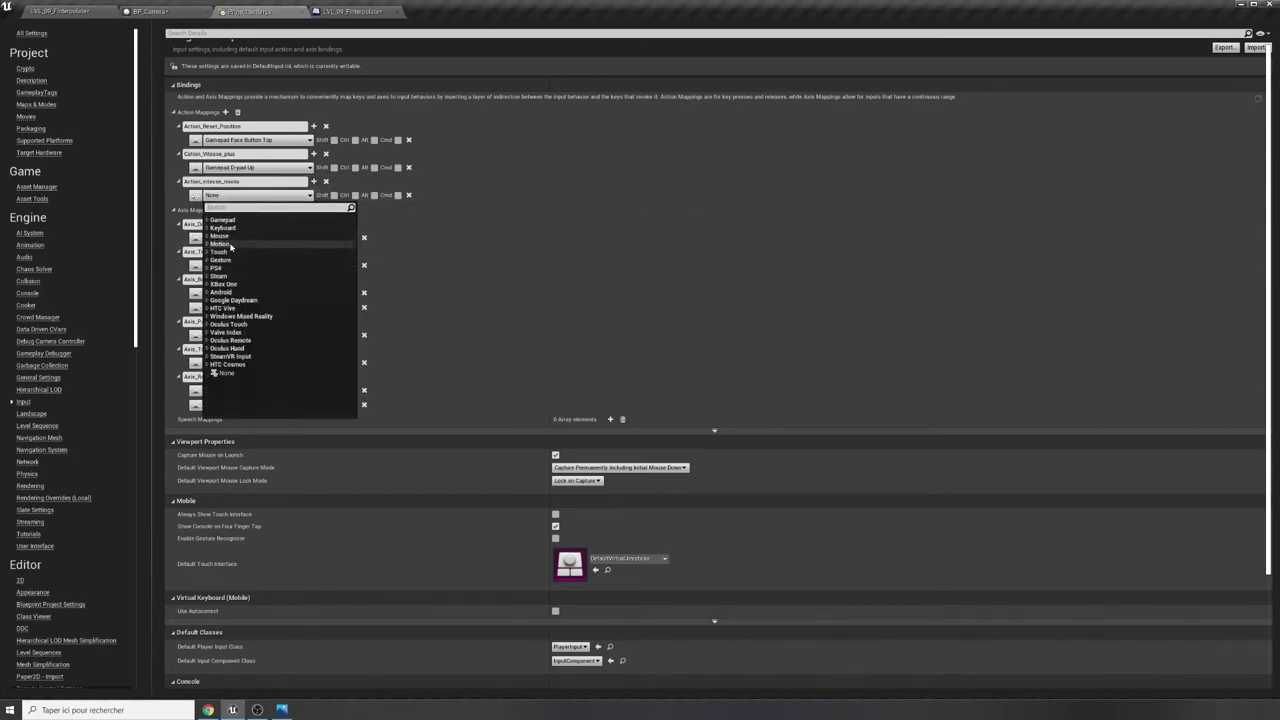
click(207, 220)
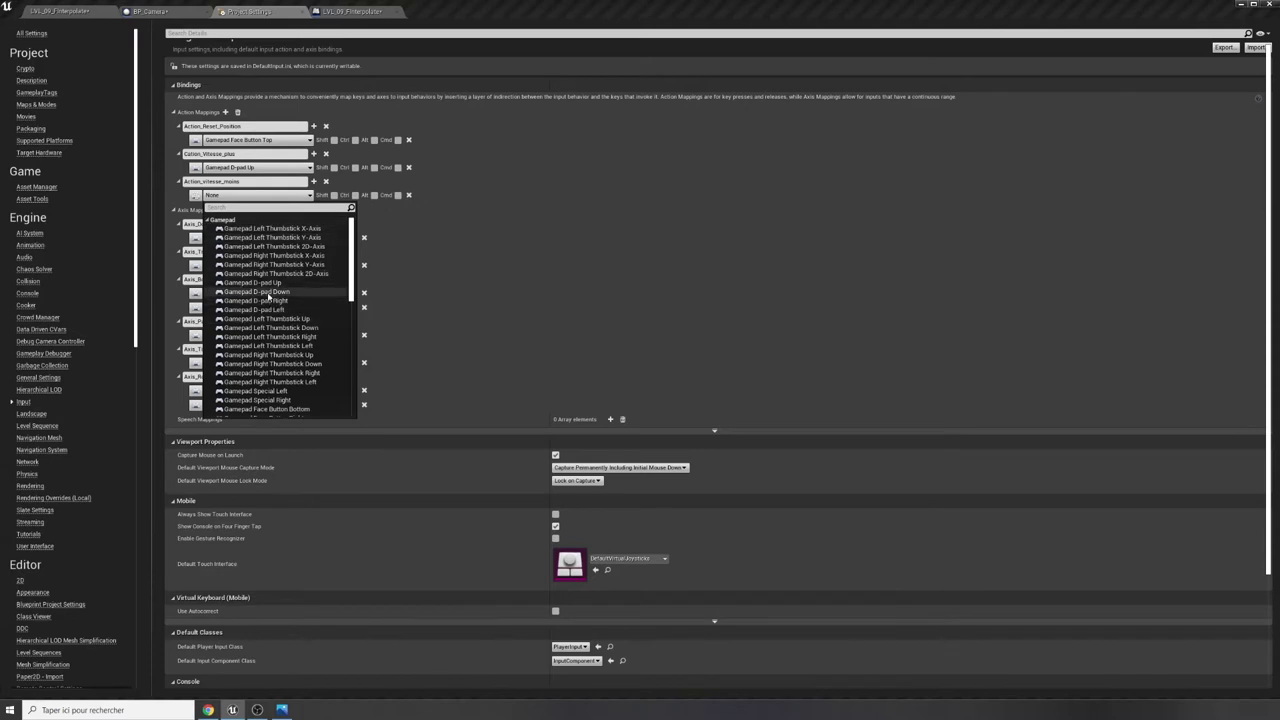
click(260, 292)
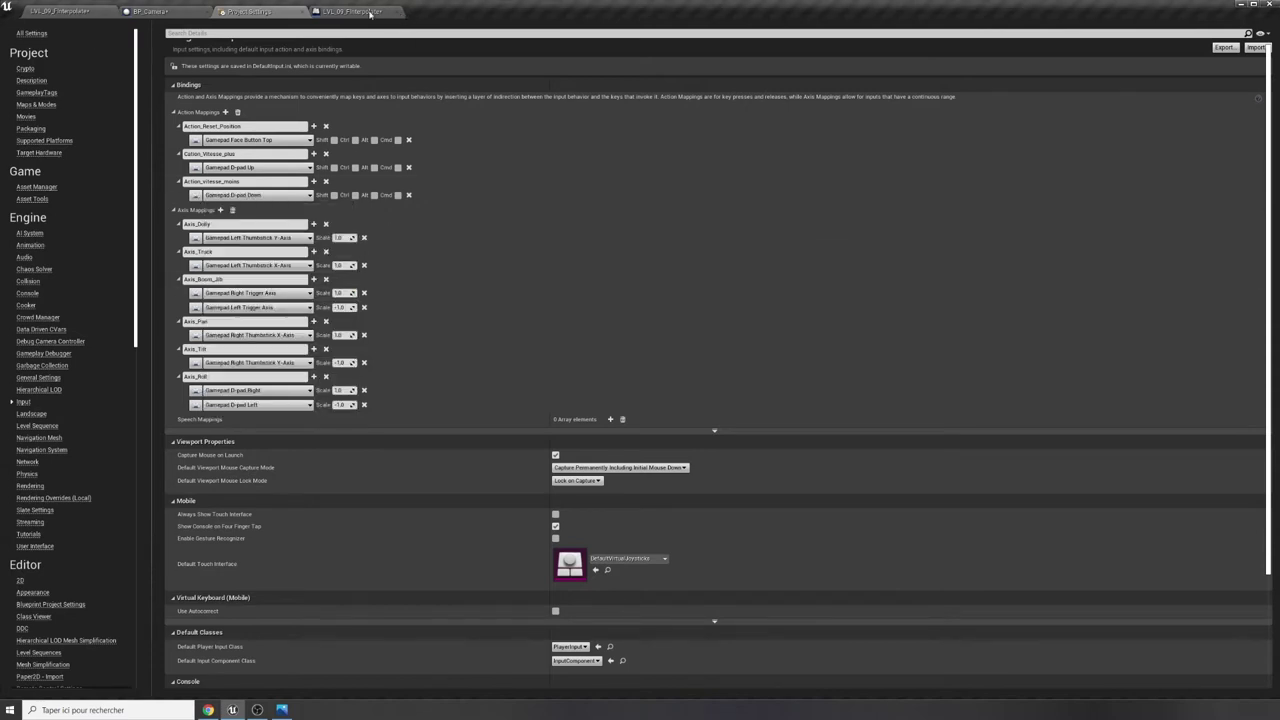
click(345, 12)
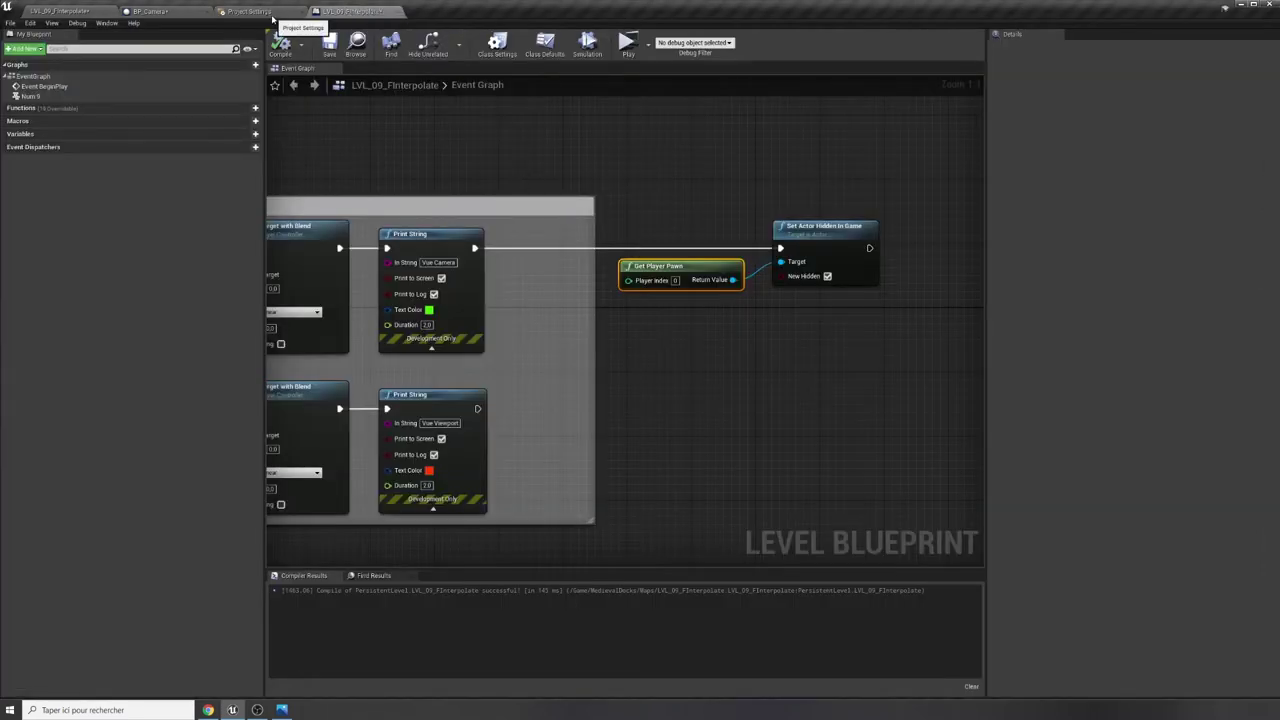
click(395, 12)
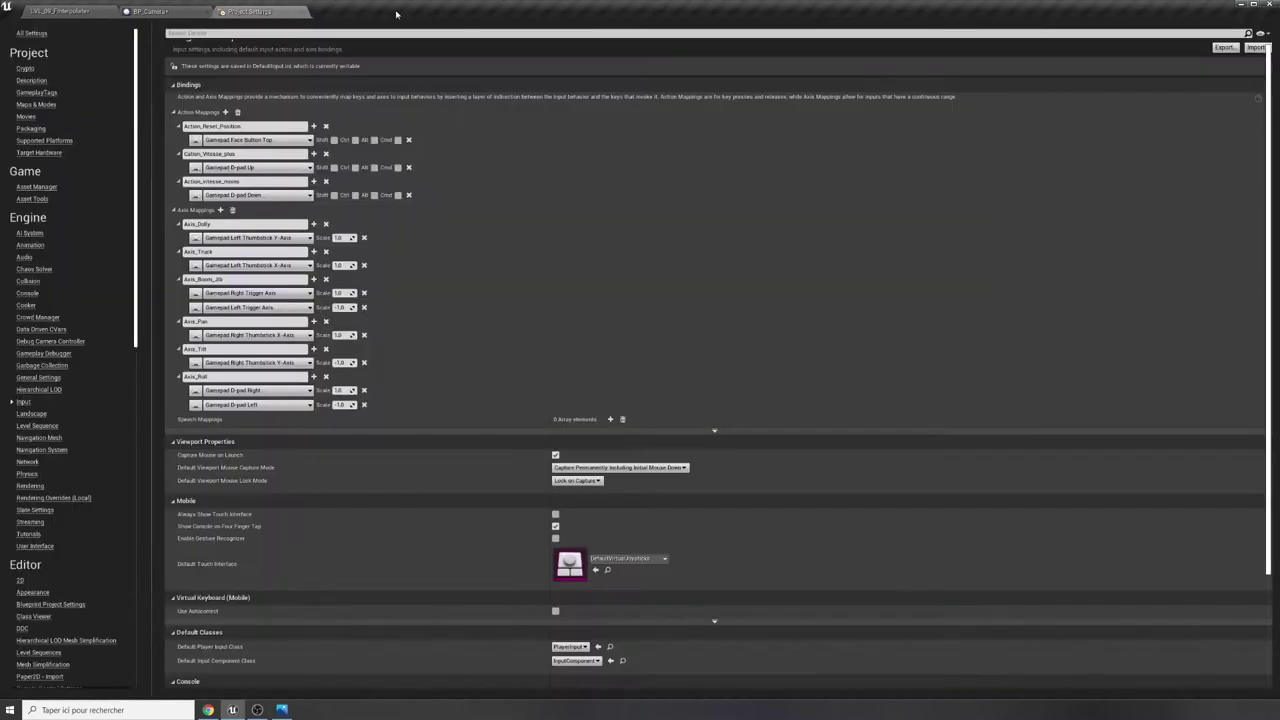
Add an InputAction Action_vitesse_moins event node to the BP_Camera Event Graph.
click(165, 12)
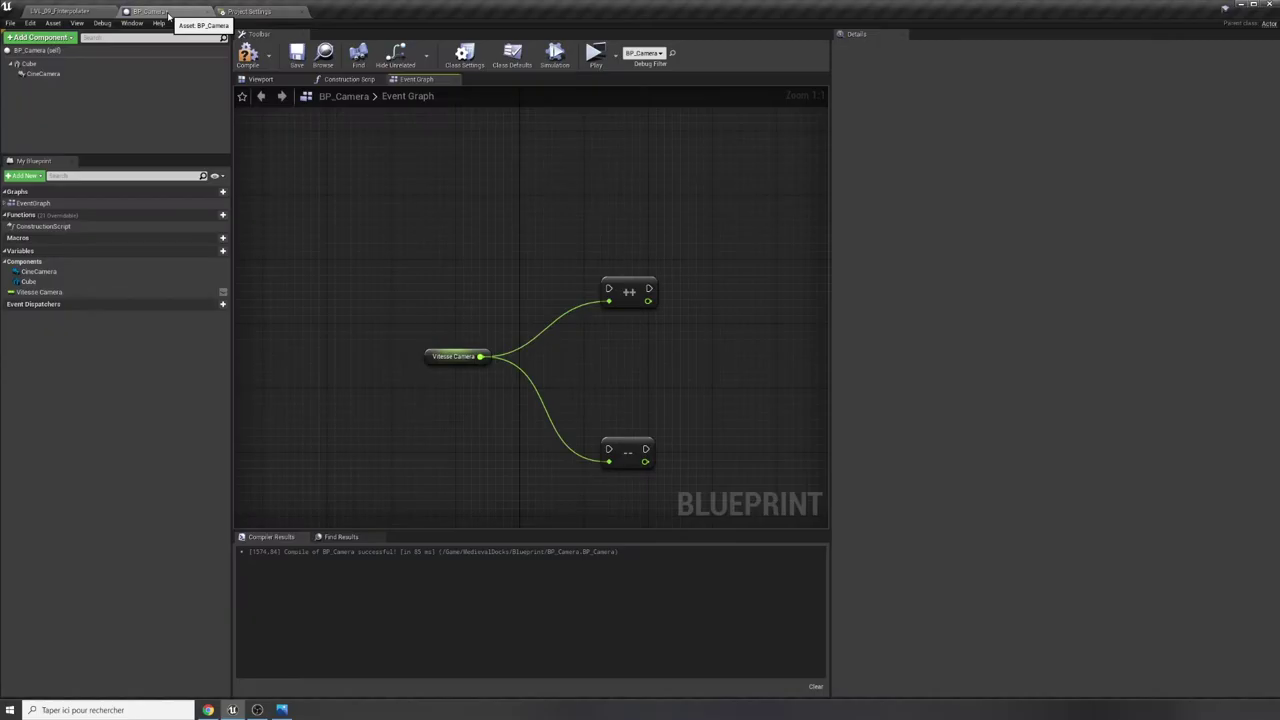
right_click(436, 278)
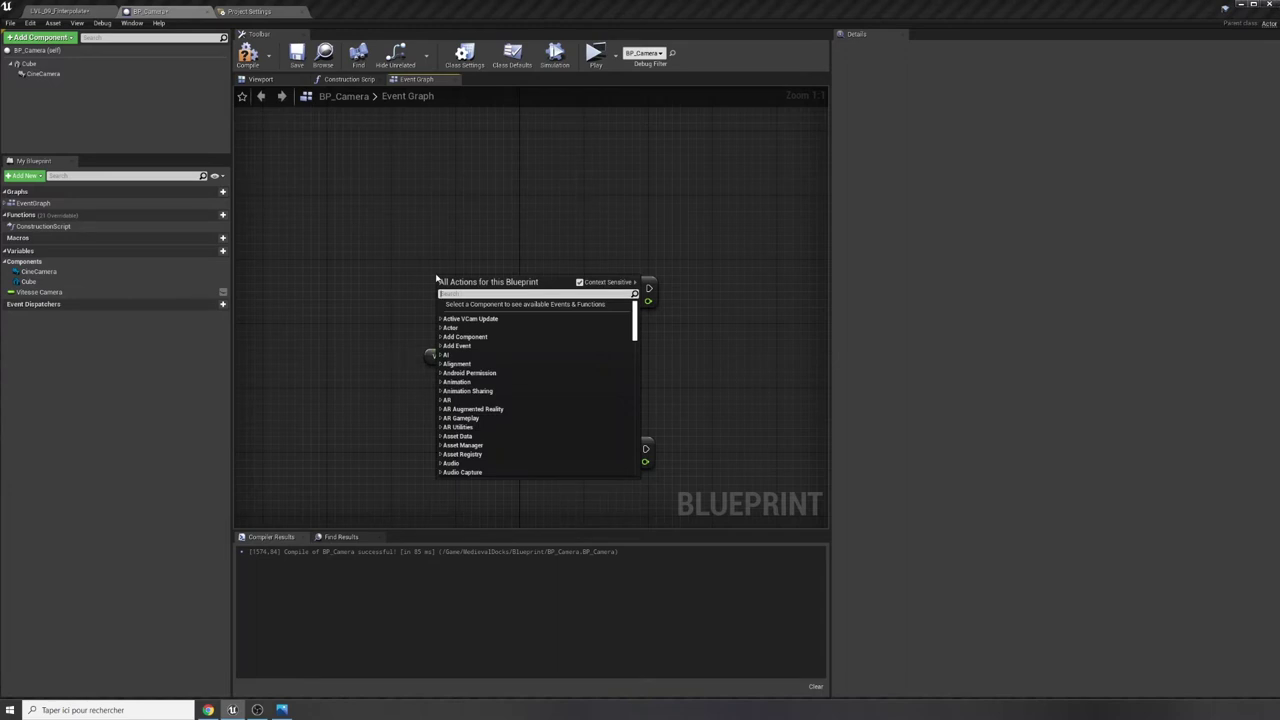
text(action_)
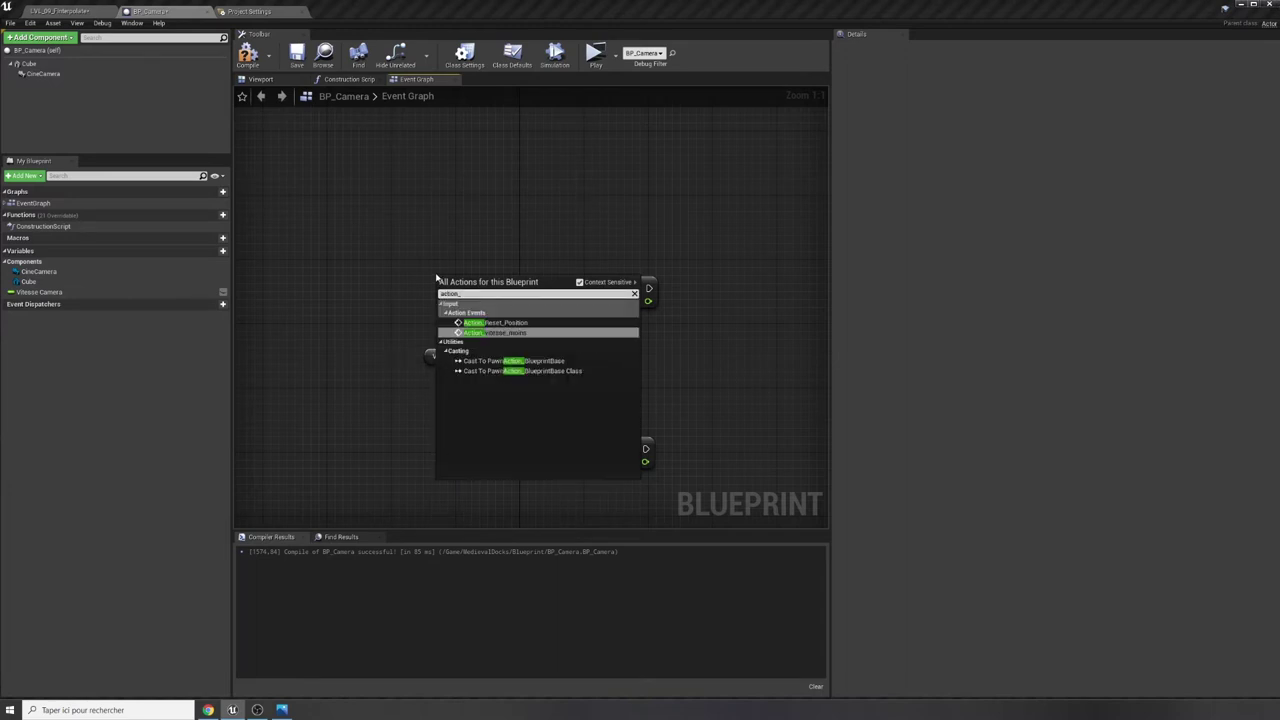
click(476, 336)
drag(490, 283, 427, 481)
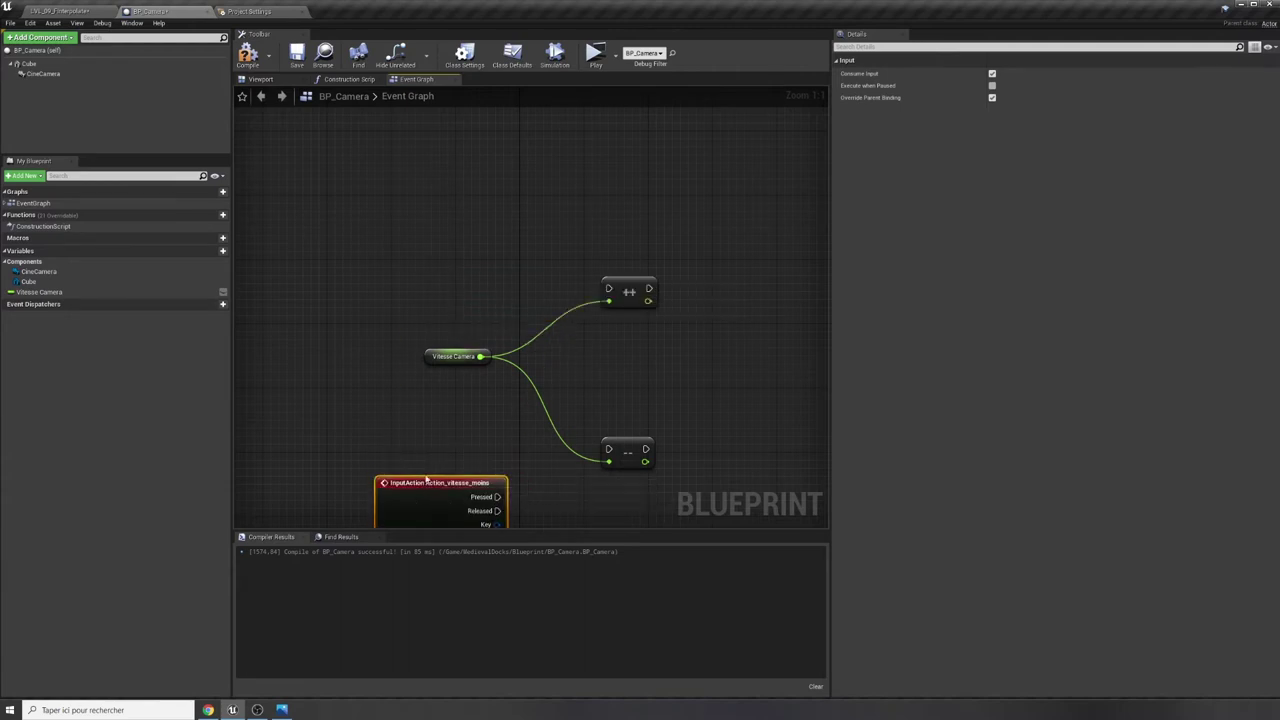
Add an InputAction Action_Vitesse_plus event node to the graph.
right_click(403, 260)
text(act)
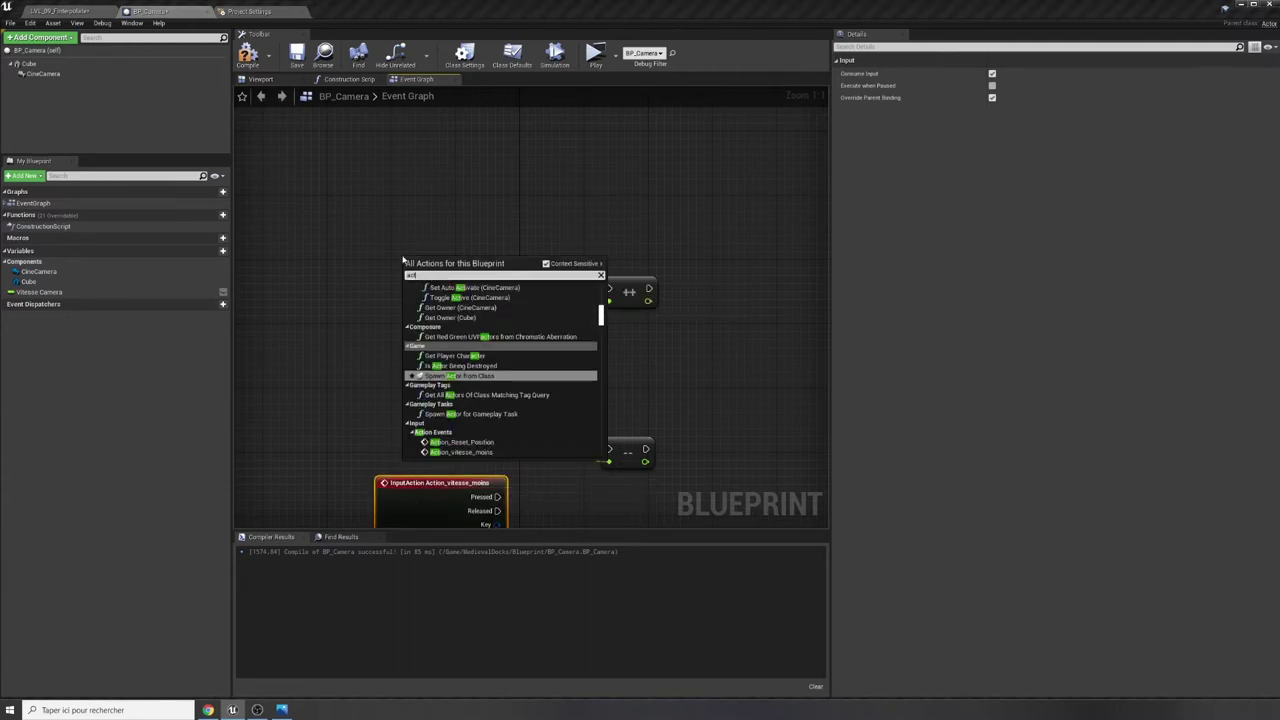
scroll(590, 420, down, 1)
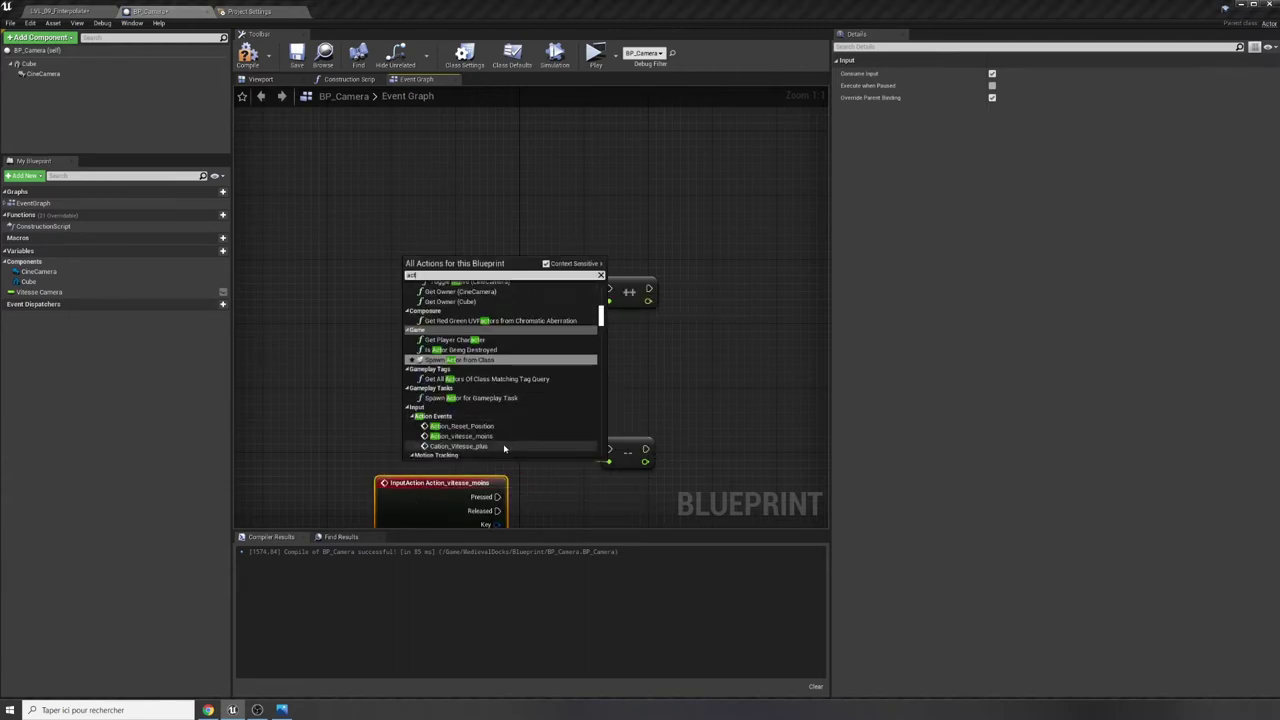
click(354, 406)
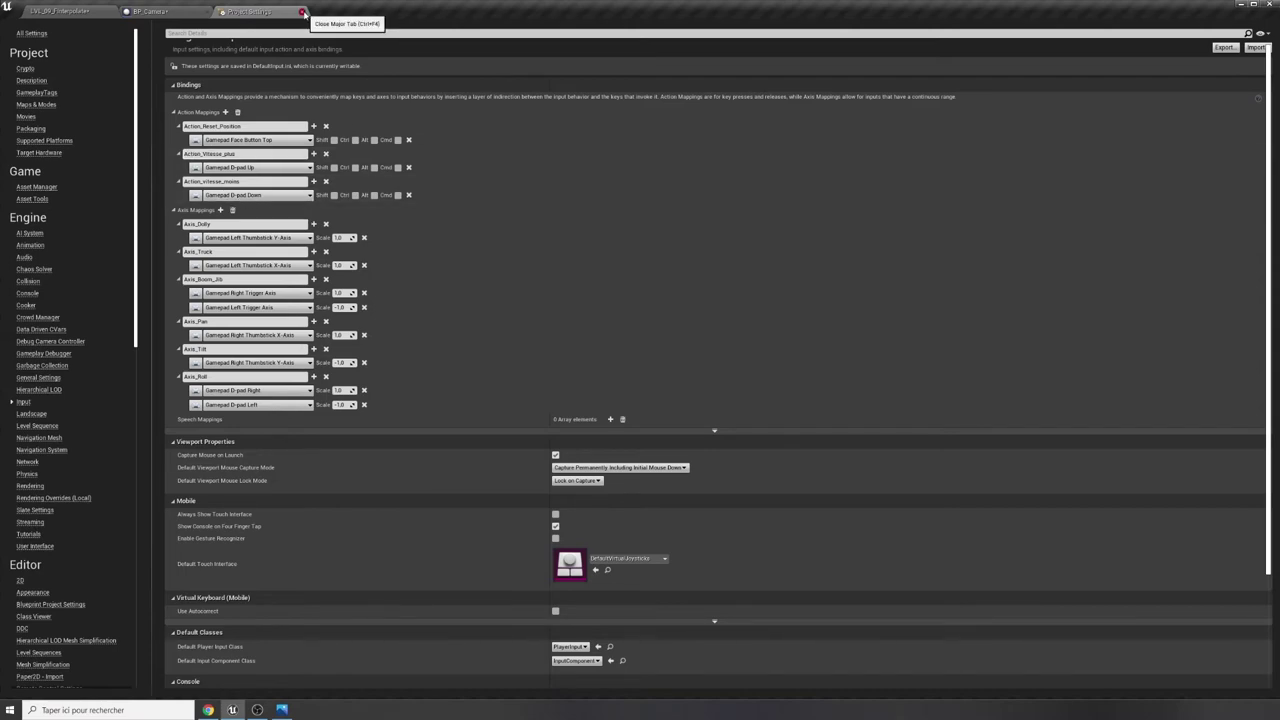
click(75, 11)
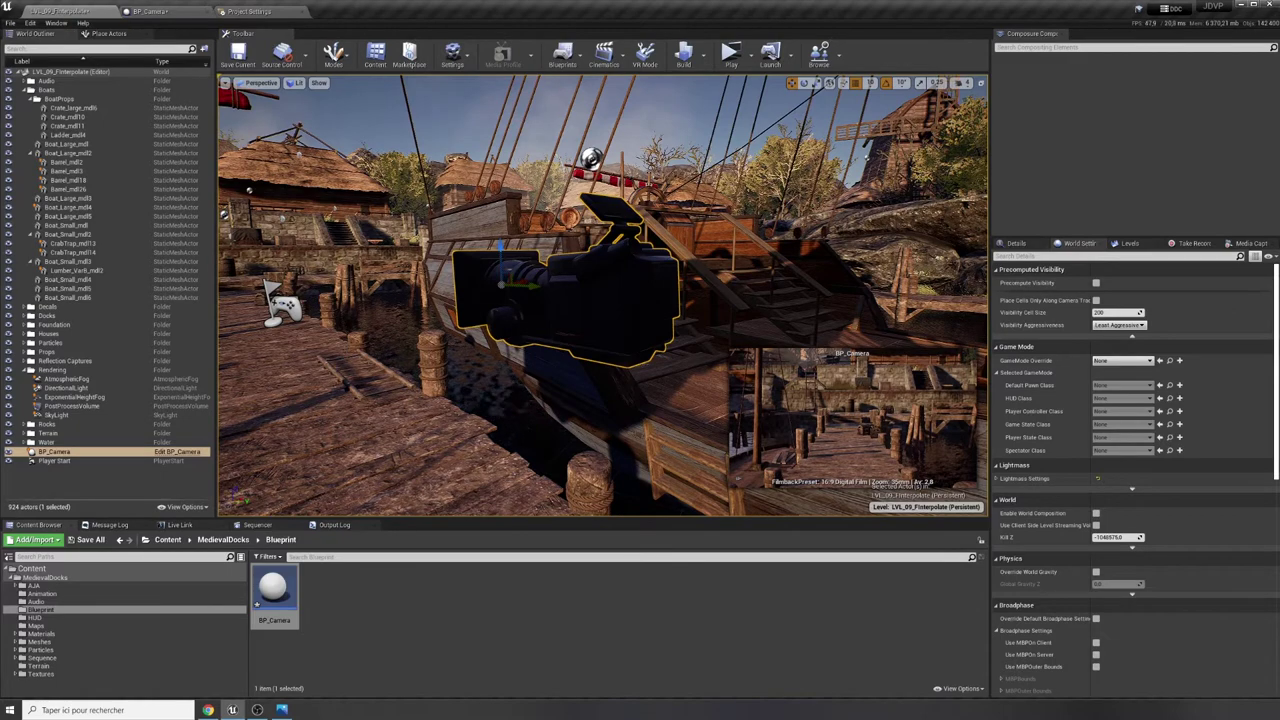
click(150, 11)
right_click(410, 265)
text(action)
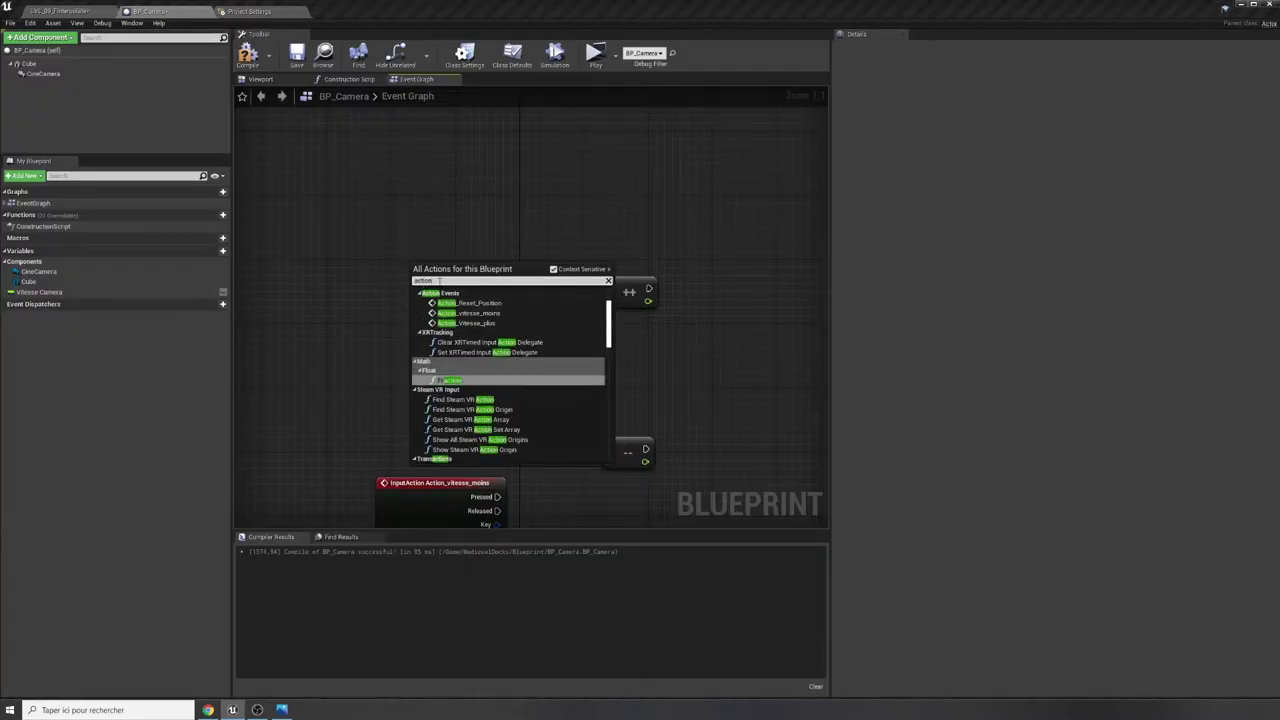
click(468, 323)
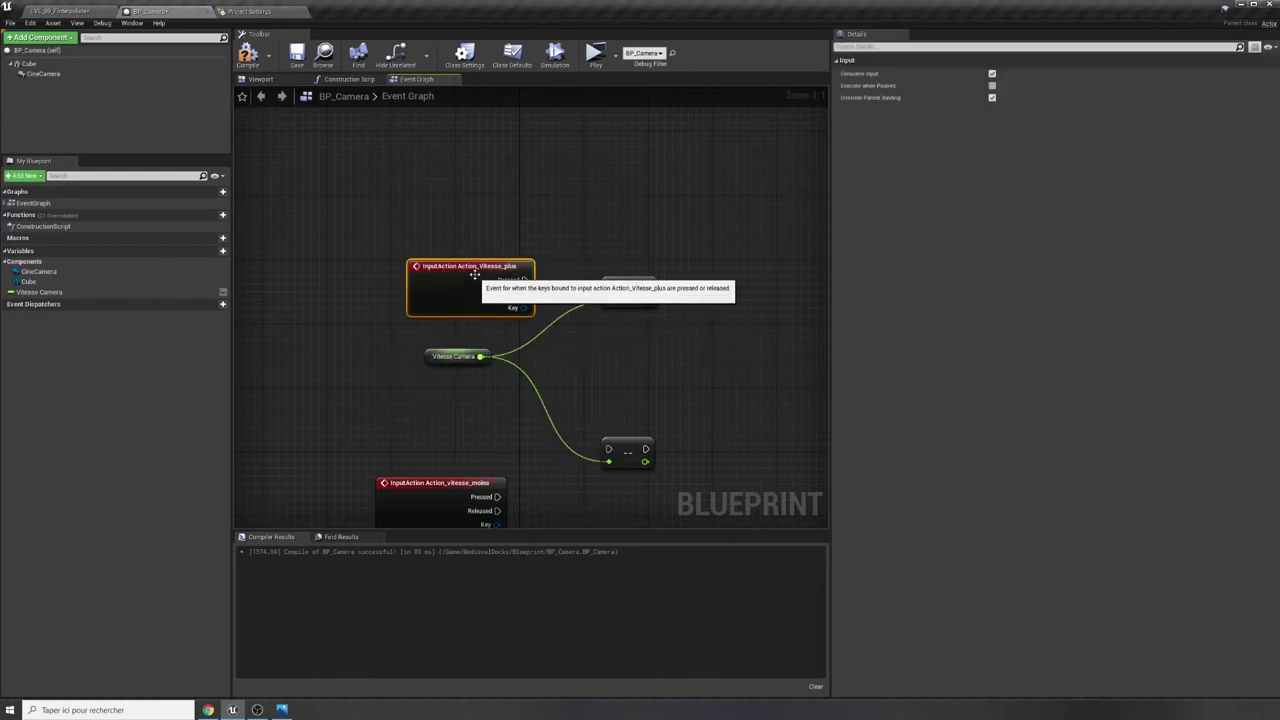
Align both input events with the ++ and -- nodes beside Vitesse Camera.
mouse_move(475, 275)
mouse_down()
mouse_move(449, 256)
mouse_move(608, 289)
mouse_up()
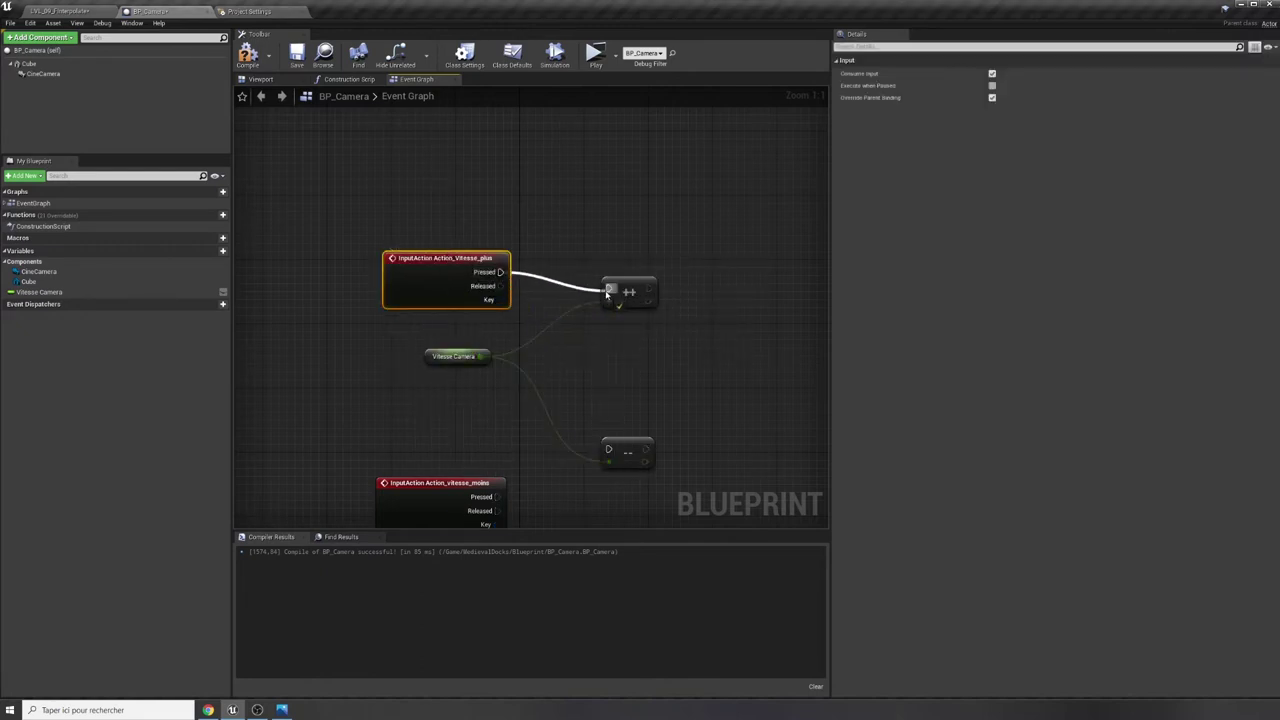
mouse_move(429, 485)
mouse_down()
mouse_move(428, 437)
mouse_move(608, 449)
mouse_up()
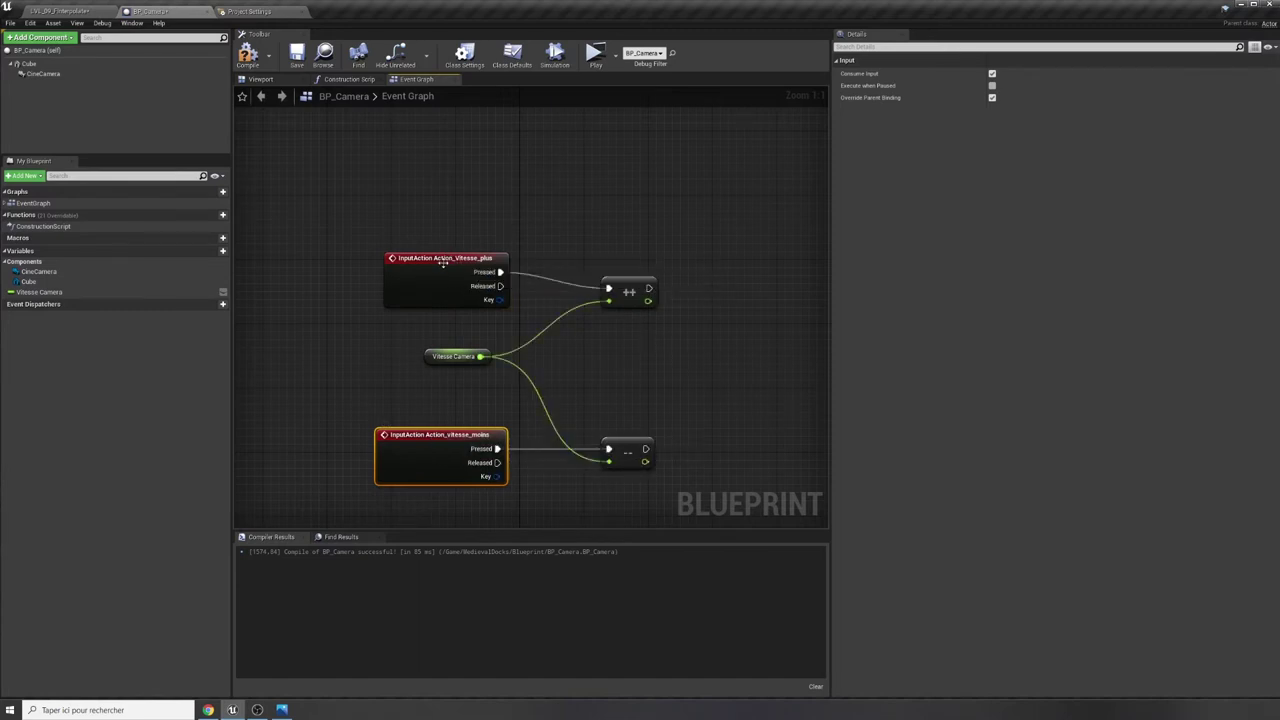
mouse_move(442, 265)
mouse_down()
mouse_move(433, 289)
mouse_move(433, 273)
mouse_up()
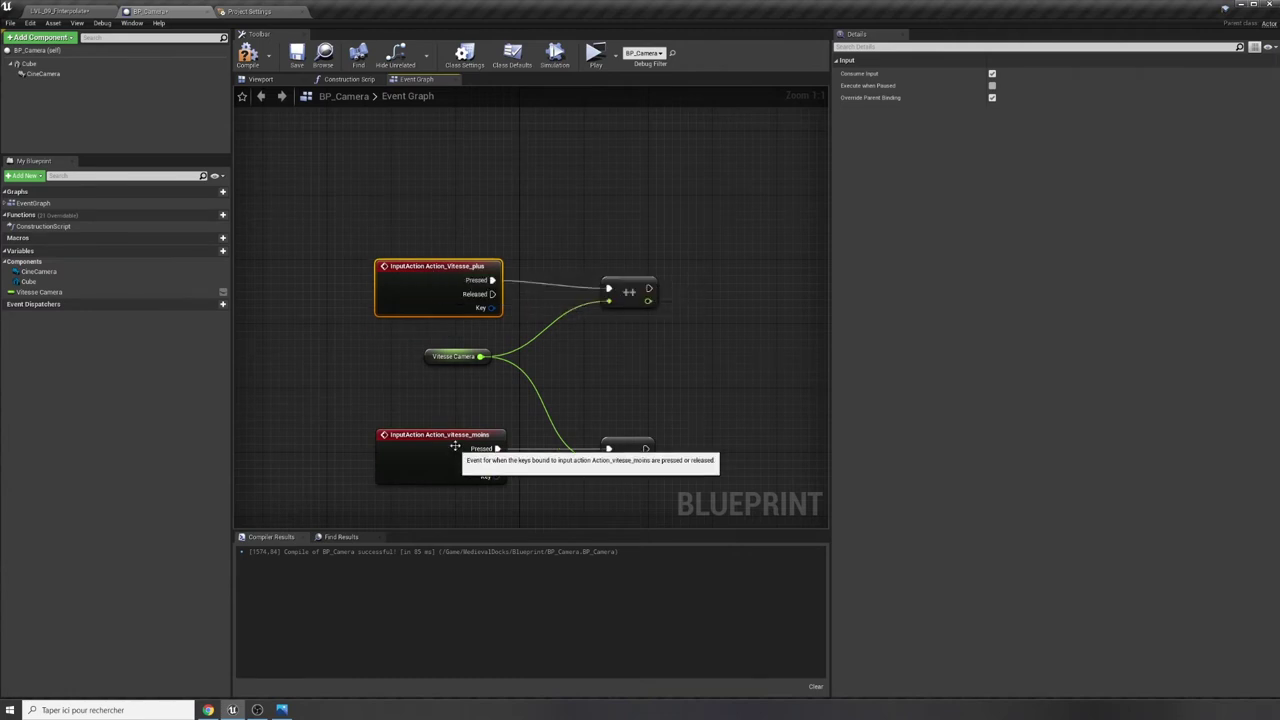
drag(452, 437, 445, 405)
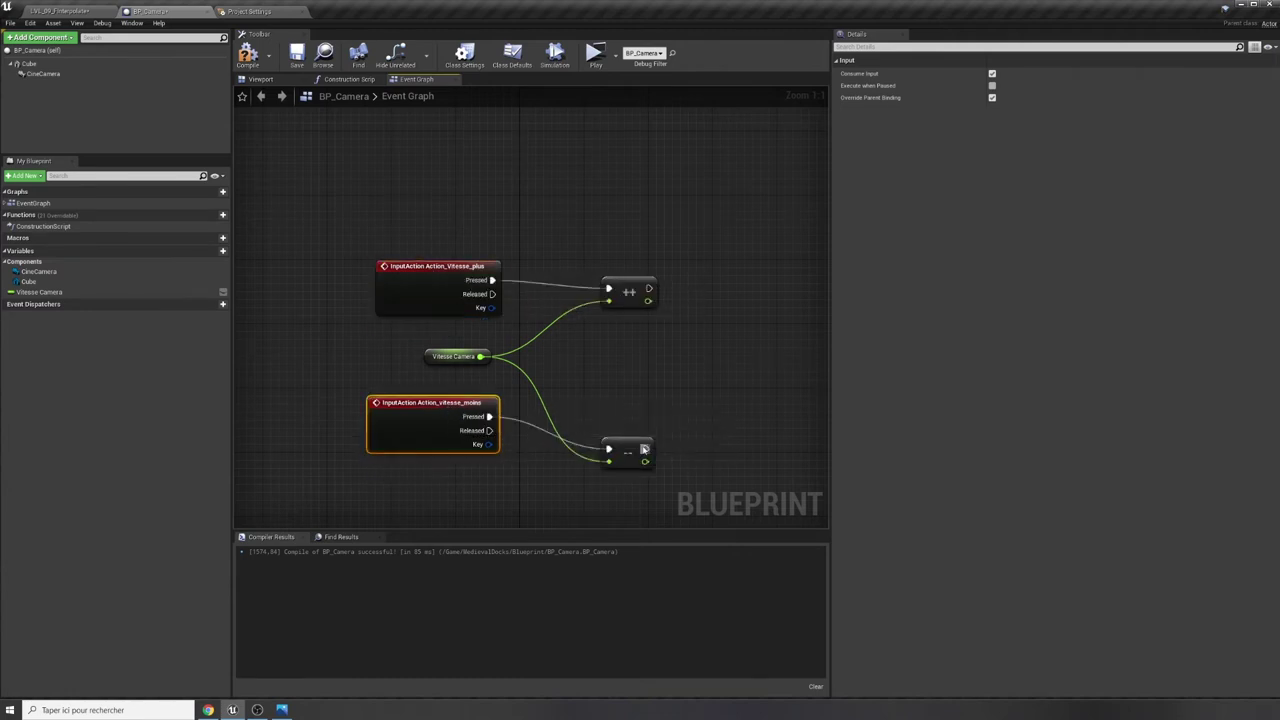
drag(633, 444, 633, 420)
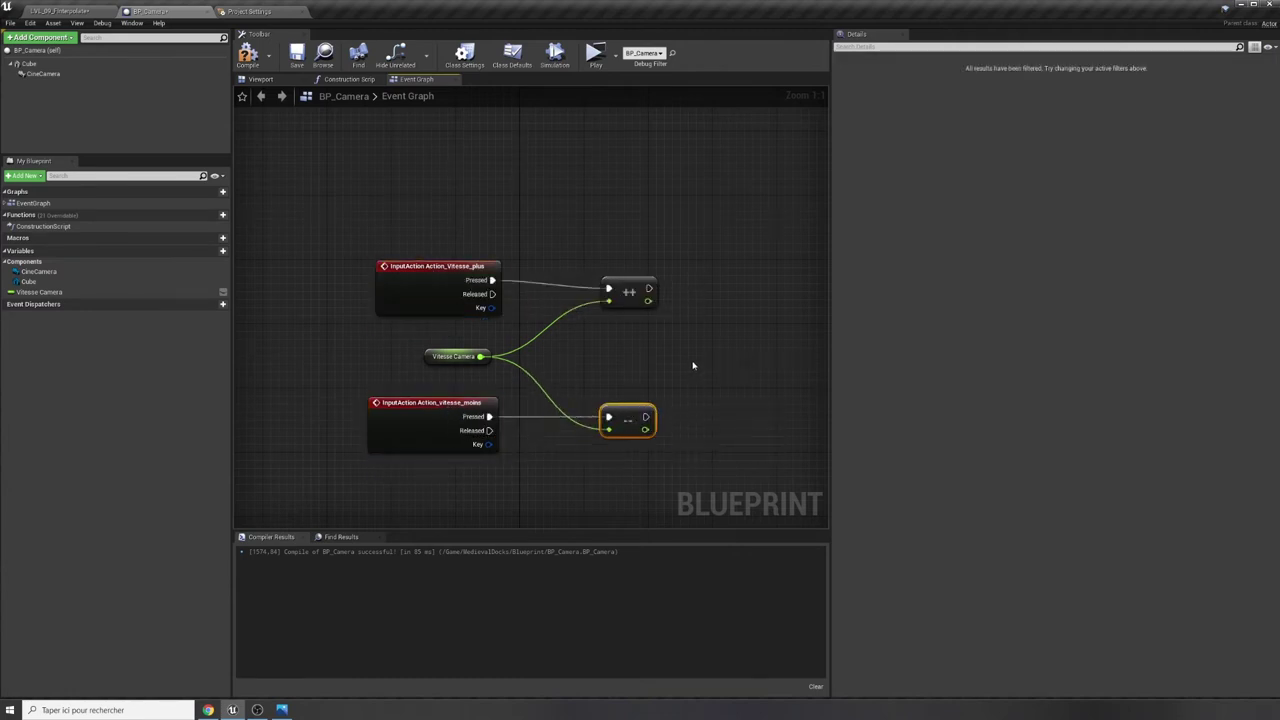
right_drag(691, 363, 639, 337)
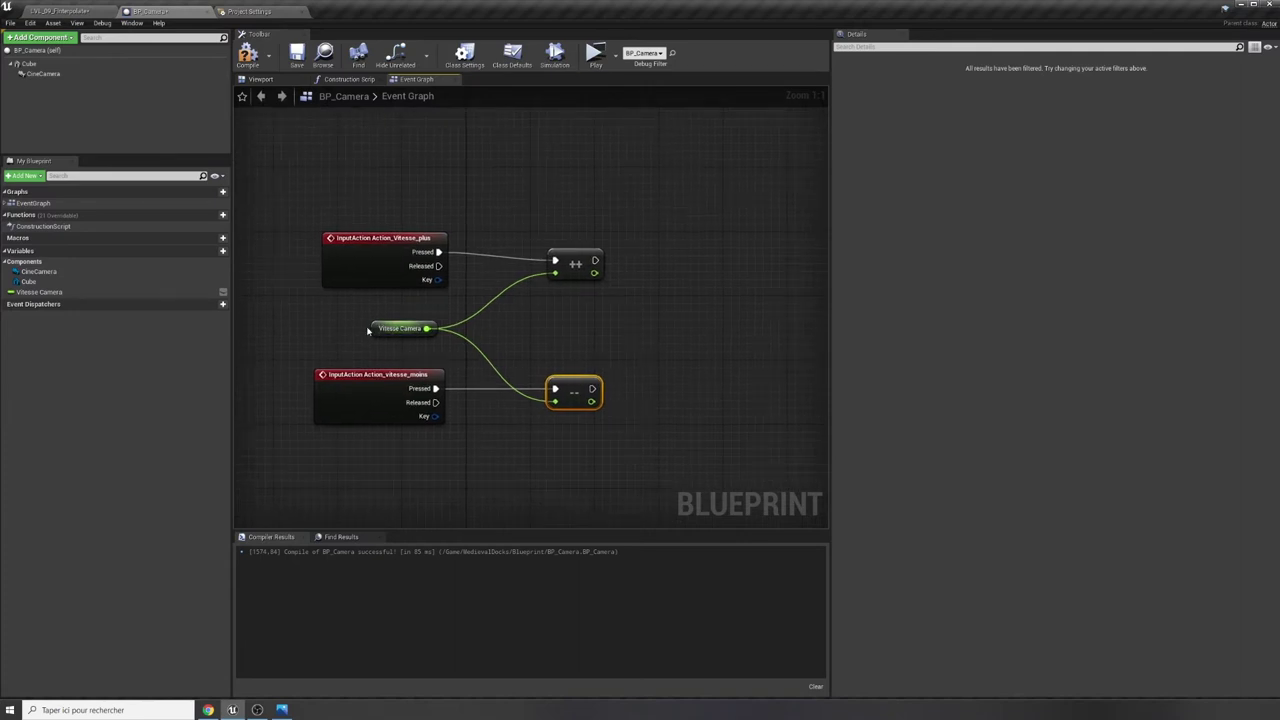
click(395, 329)
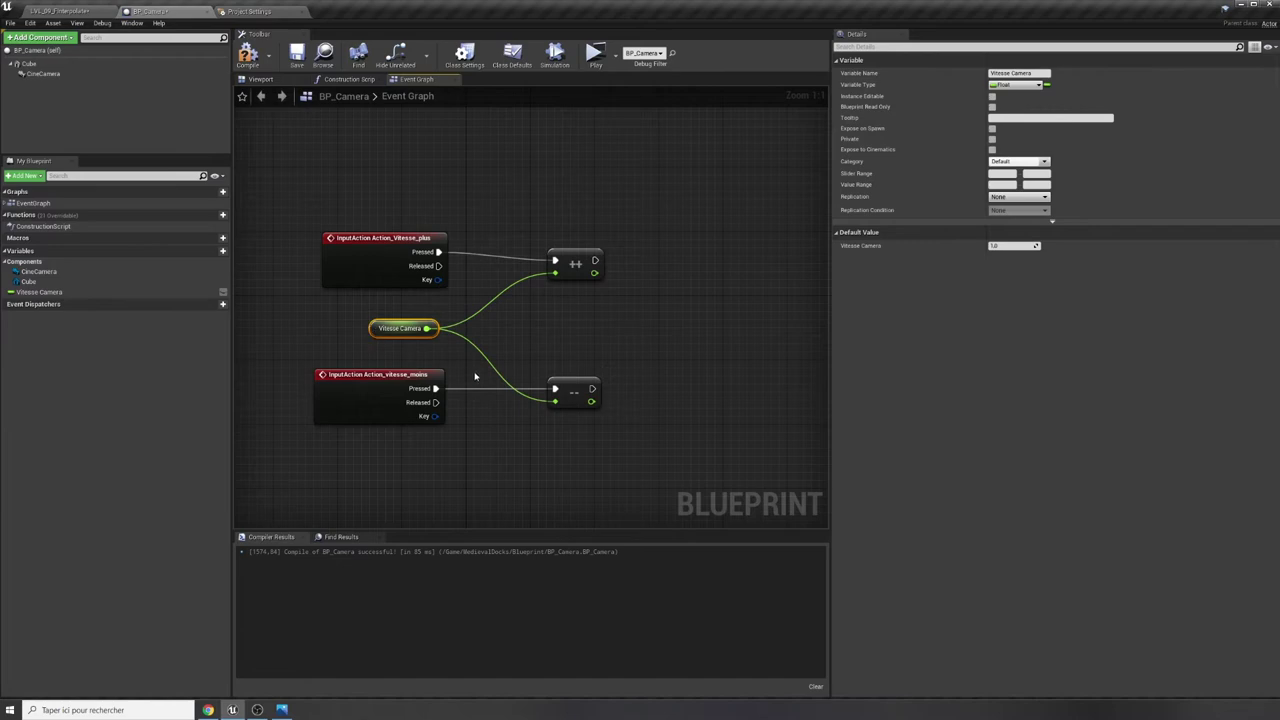
drag(583, 266, 583, 258)
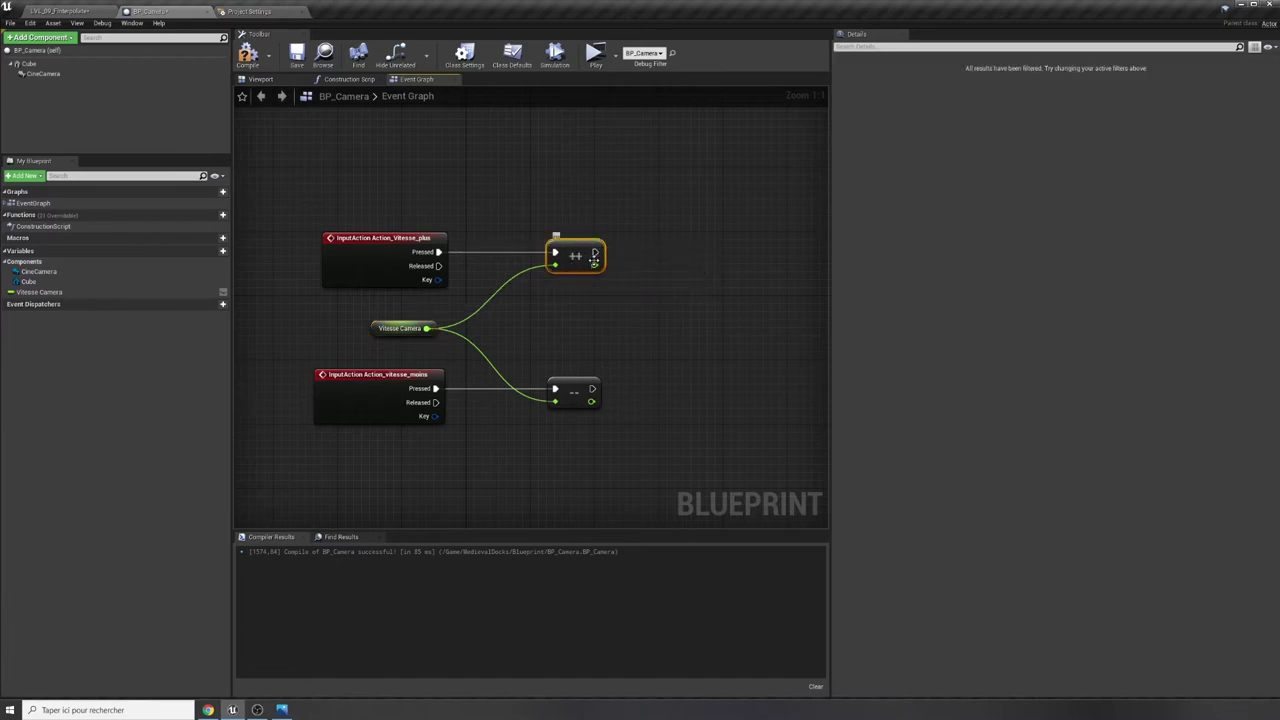
Place a SET Vitesse Camera node and feed the -- result into its value.
click(48, 293)
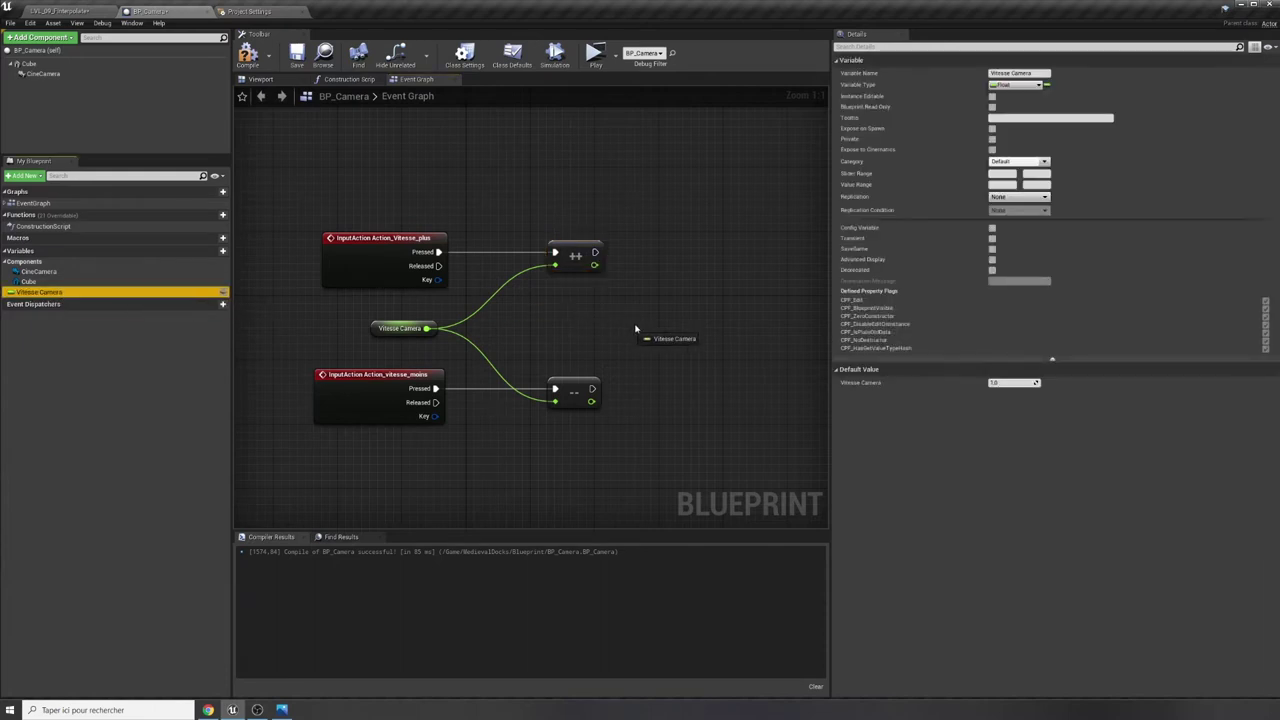
drag(50, 298, 645, 324)
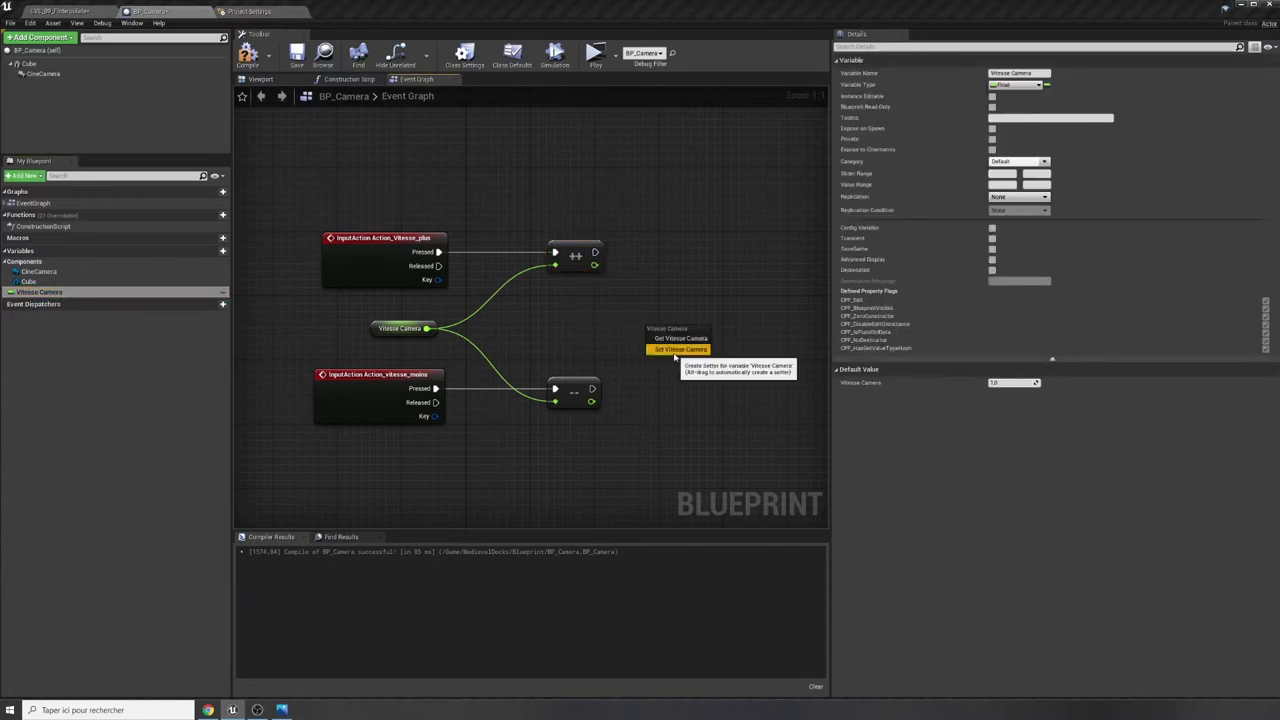
click(680, 349)
mouse_move(675, 345)
mouse_down()
mouse_move(703, 287)
mouse_move(695, 311)
mouse_up()
drag(595, 265, 660, 326)
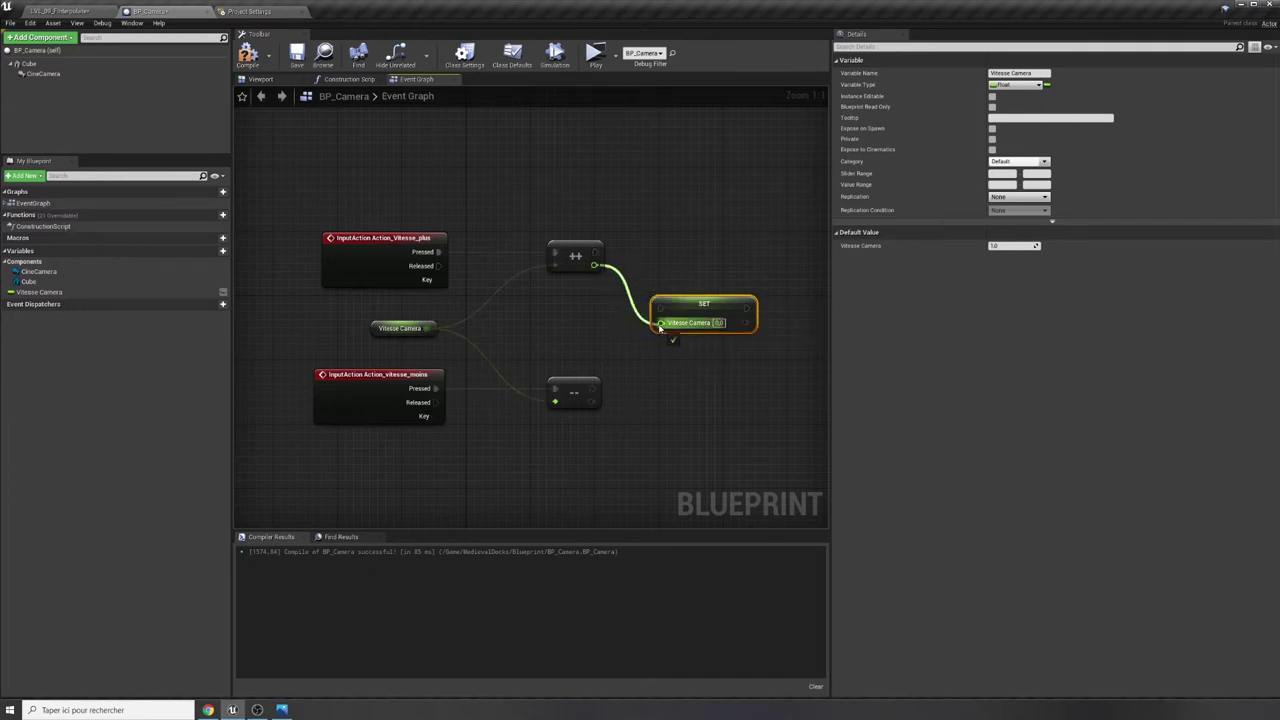
mouse_move(592, 401)
mouse_down()
mouse_move(660, 321)
mouse_move(712, 338)
mouse_move(709, 376)
mouse_up()
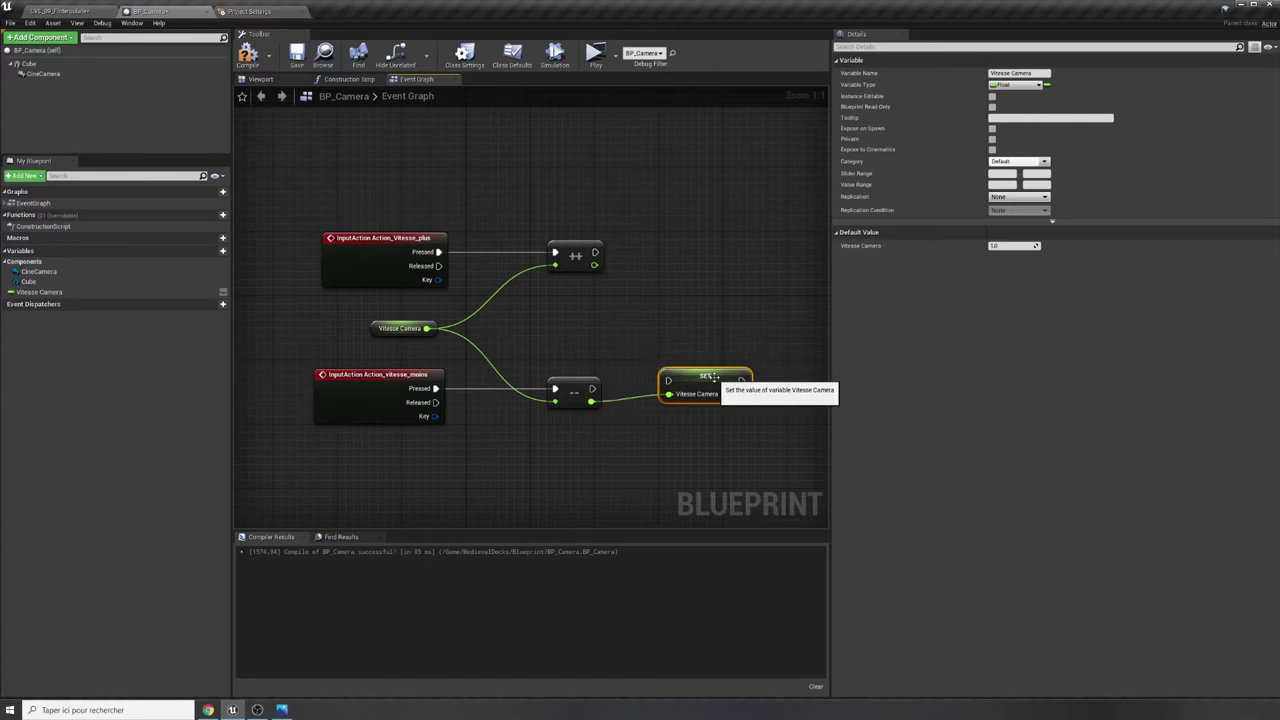
Duplicate the SET node, wiring ++ and -- exec and results to separate SETs.
key(ctrl+c)
key(ctrl+v)
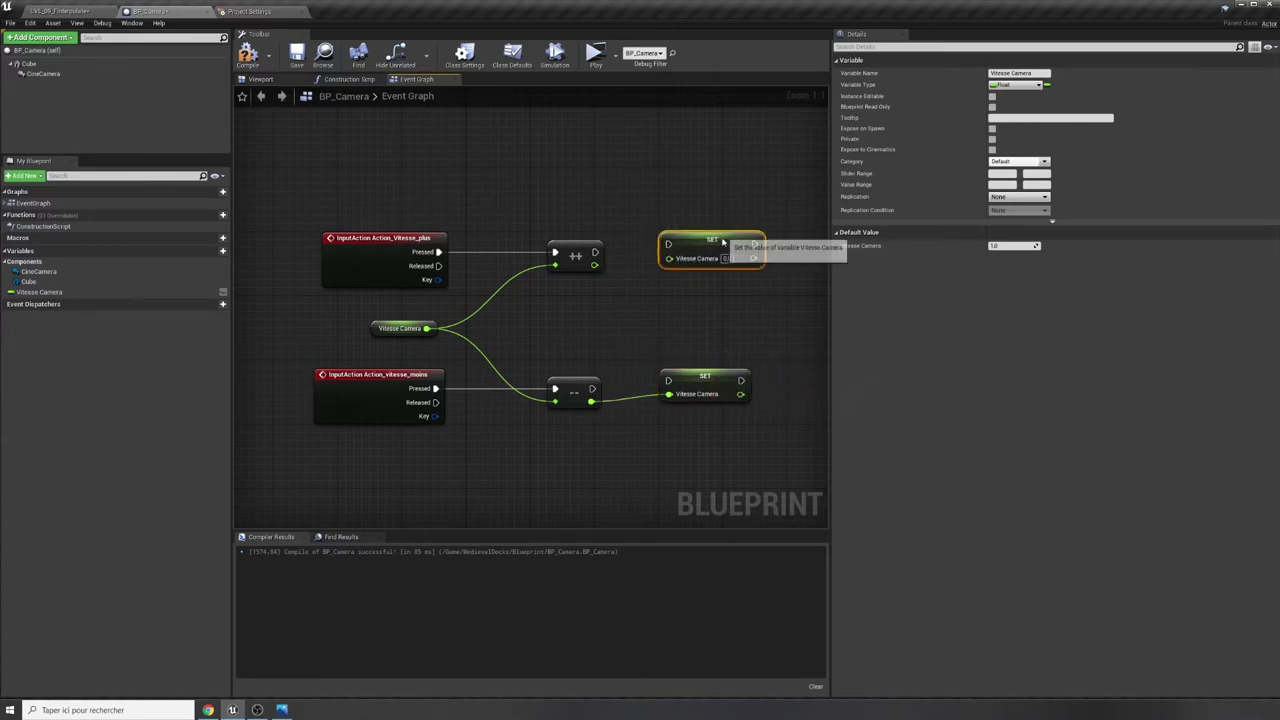
drag(595, 265, 676, 273)
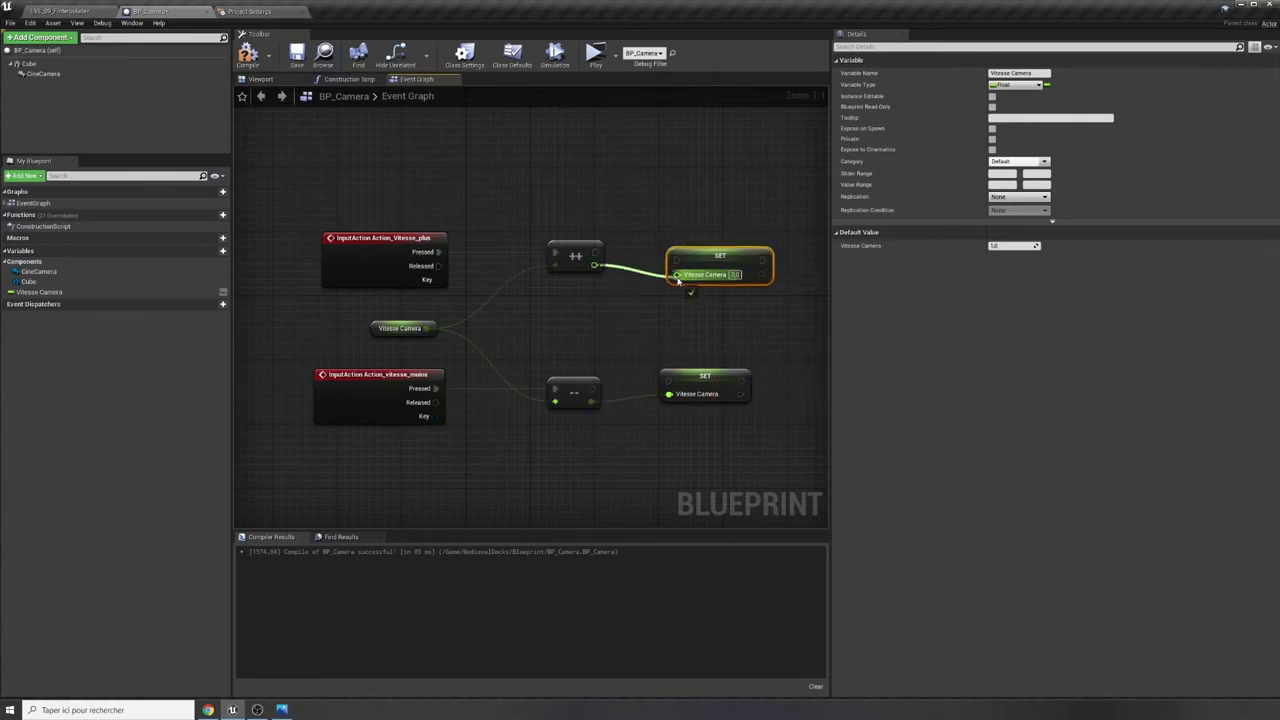
drag(595, 252, 676, 260)
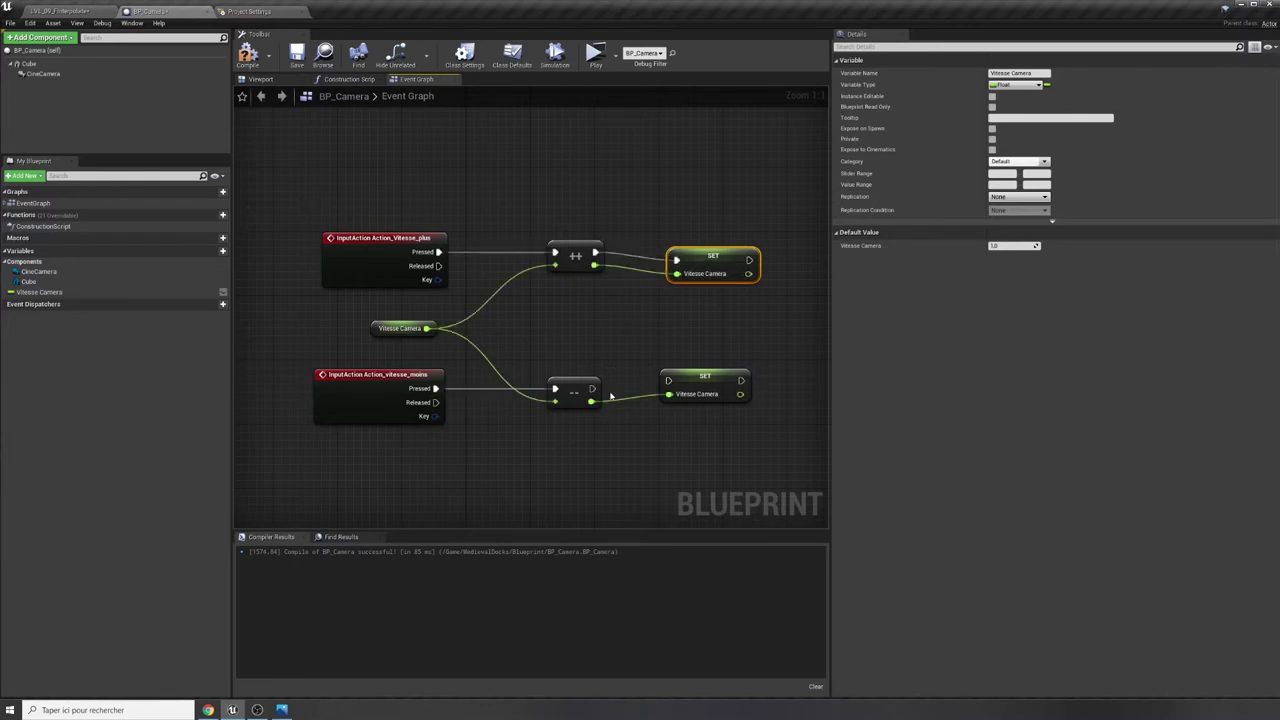
drag(591, 389, 668, 381)
right_drag(565, 482, 554, 437)
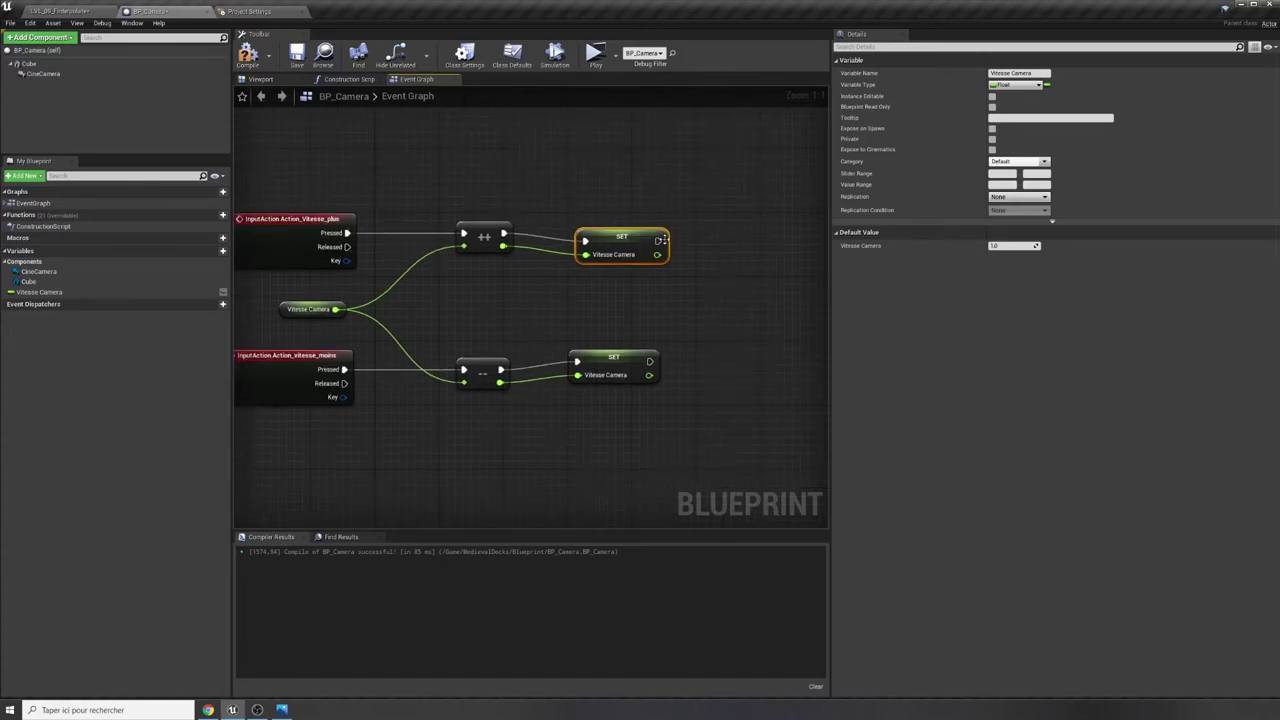
Add a Print String after both SET nodes that displays Vitesse Camera.
drag(662, 241, 740, 322)
text(pr)
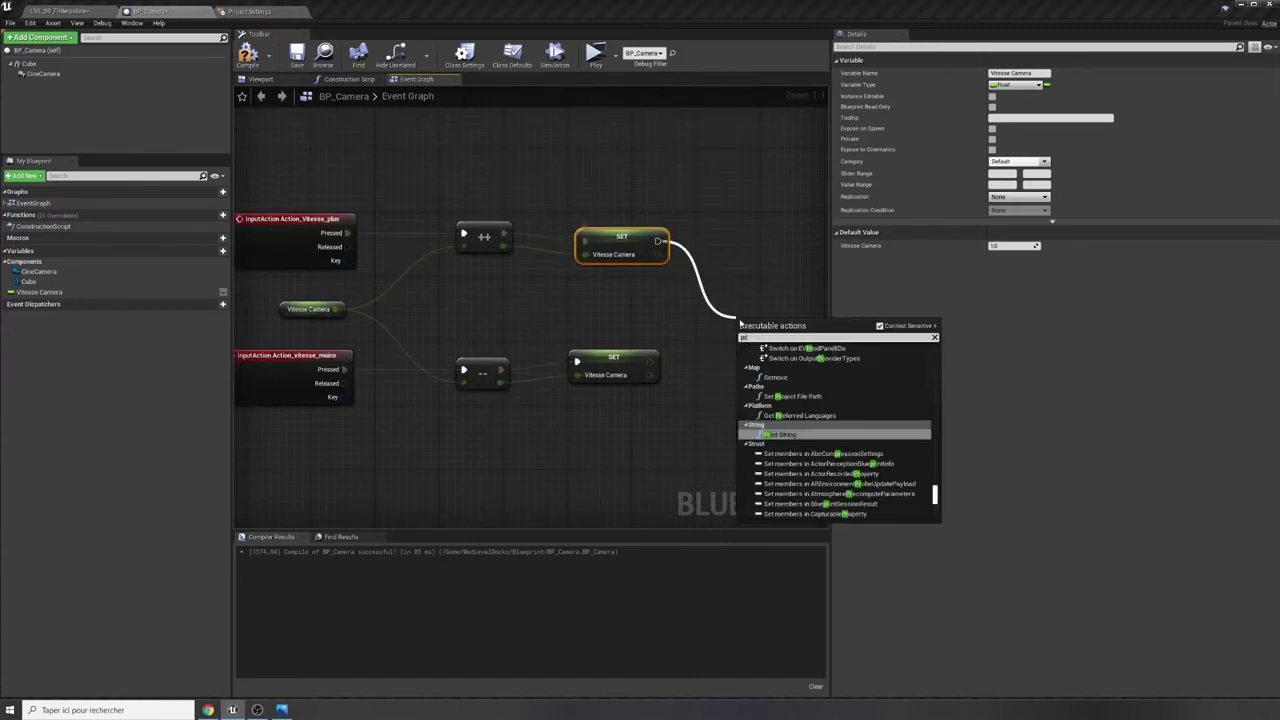
text(in)
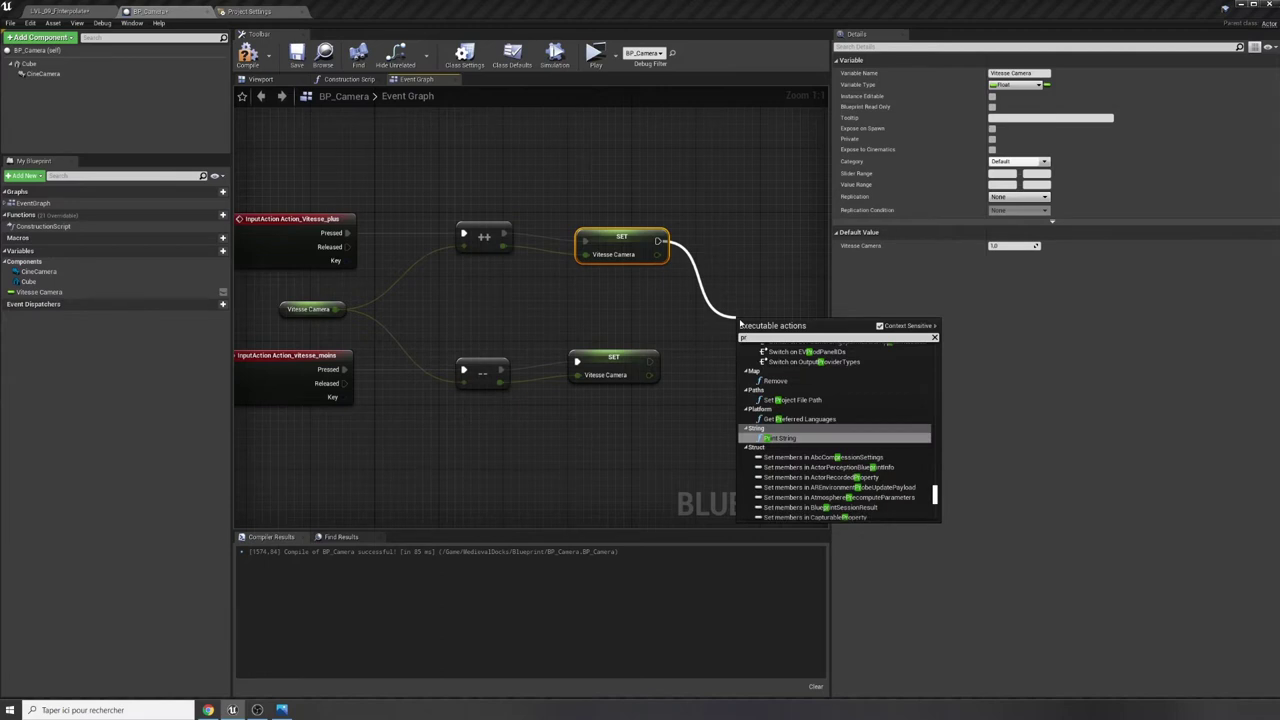
text(int)
key(Return)
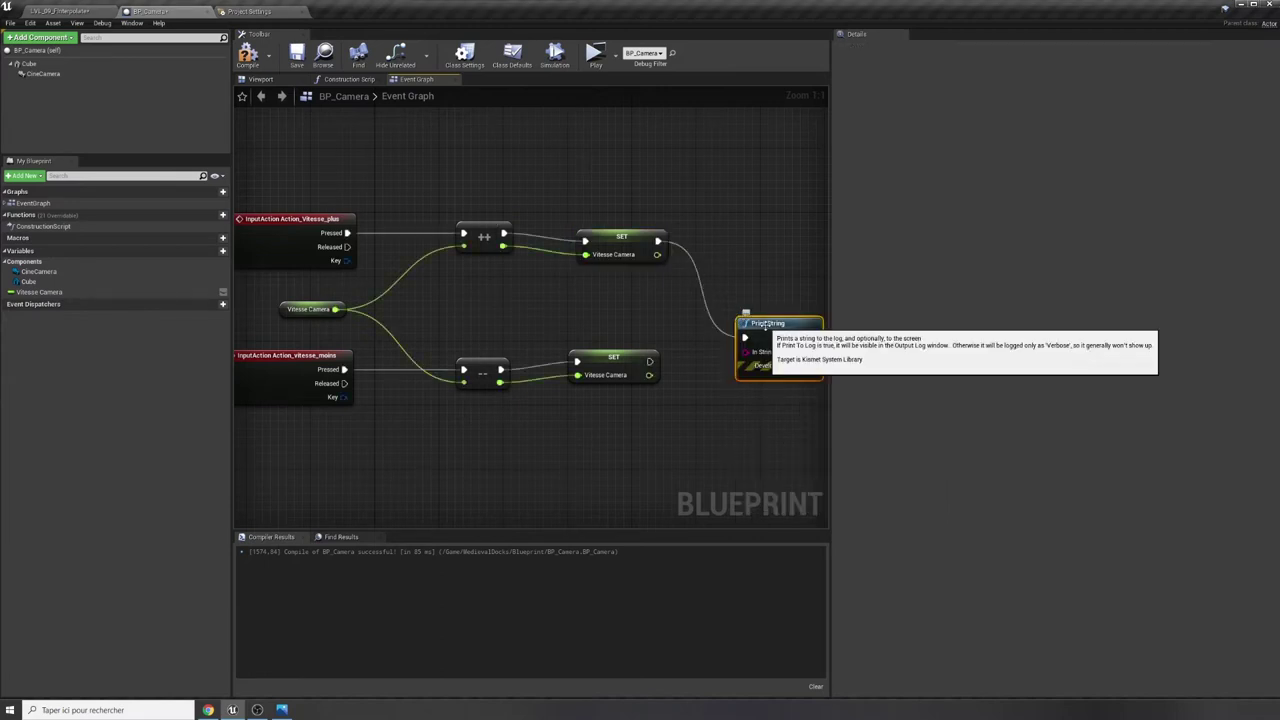
drag(650, 361, 728, 305)
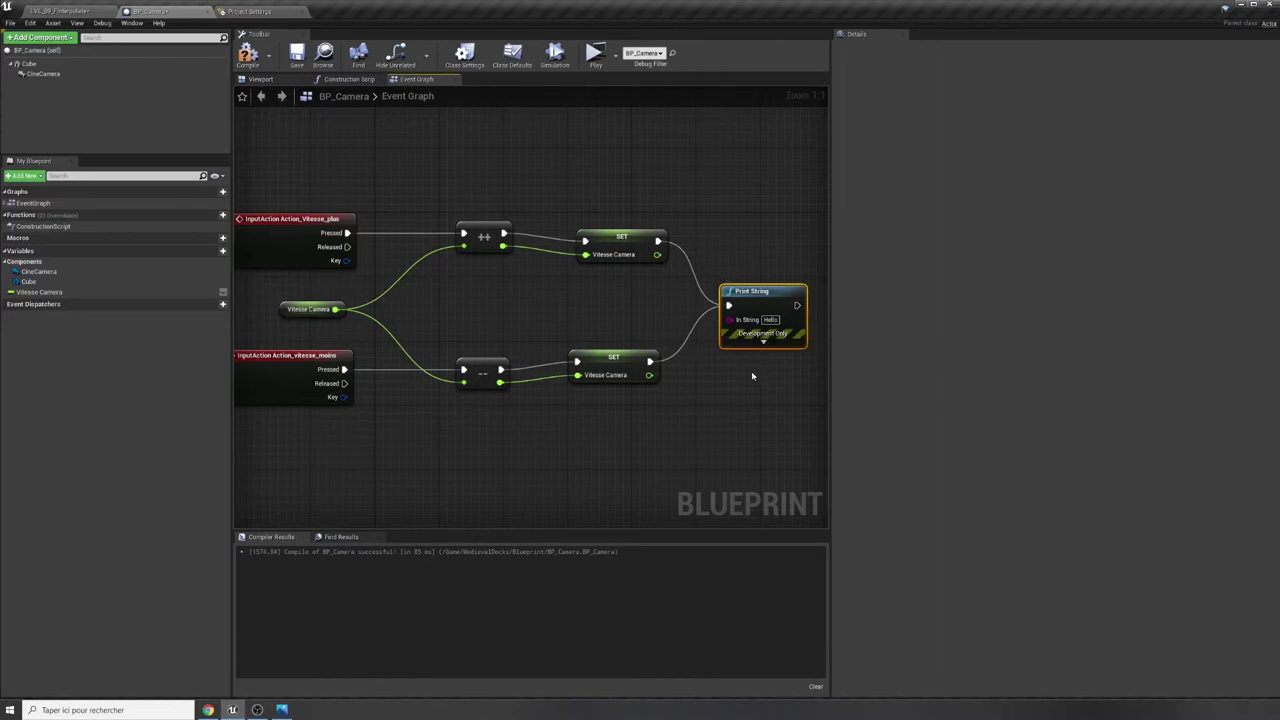
drag(656, 254, 731, 320)
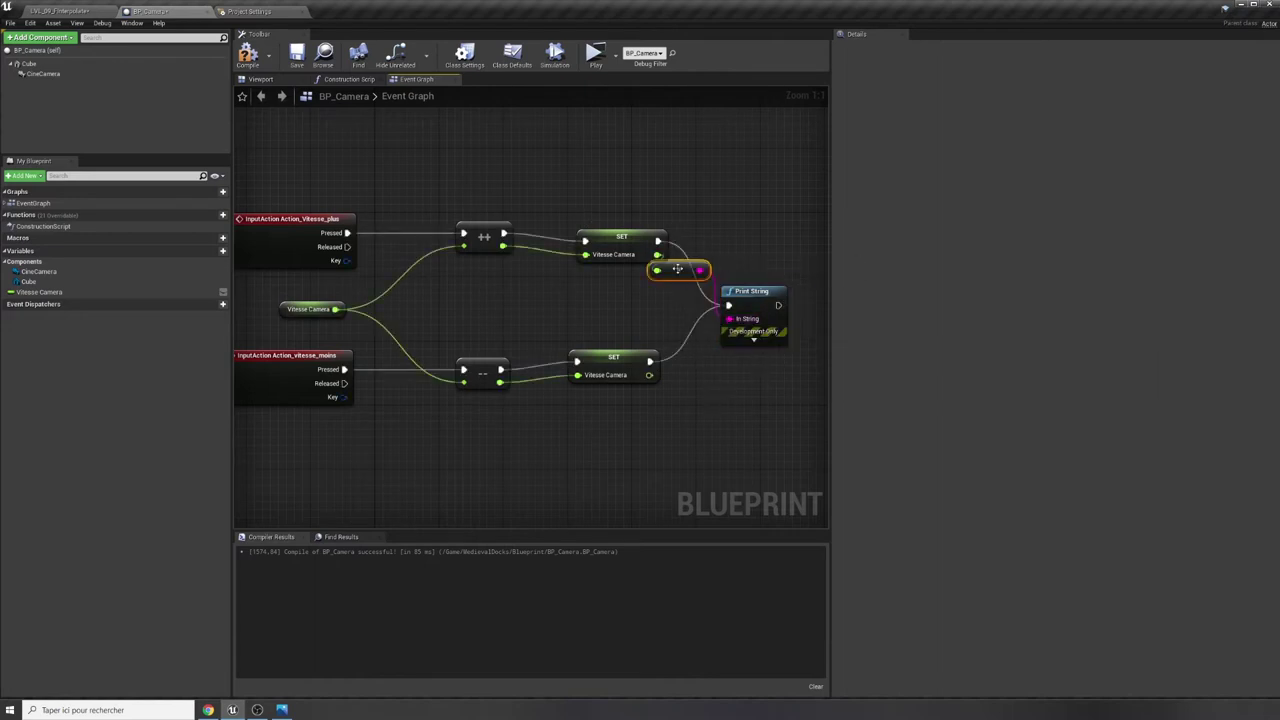
Tidy the conversion node, compile the blueprint and start the Play preview.
drag(677, 269, 653, 309)
click(247, 55)
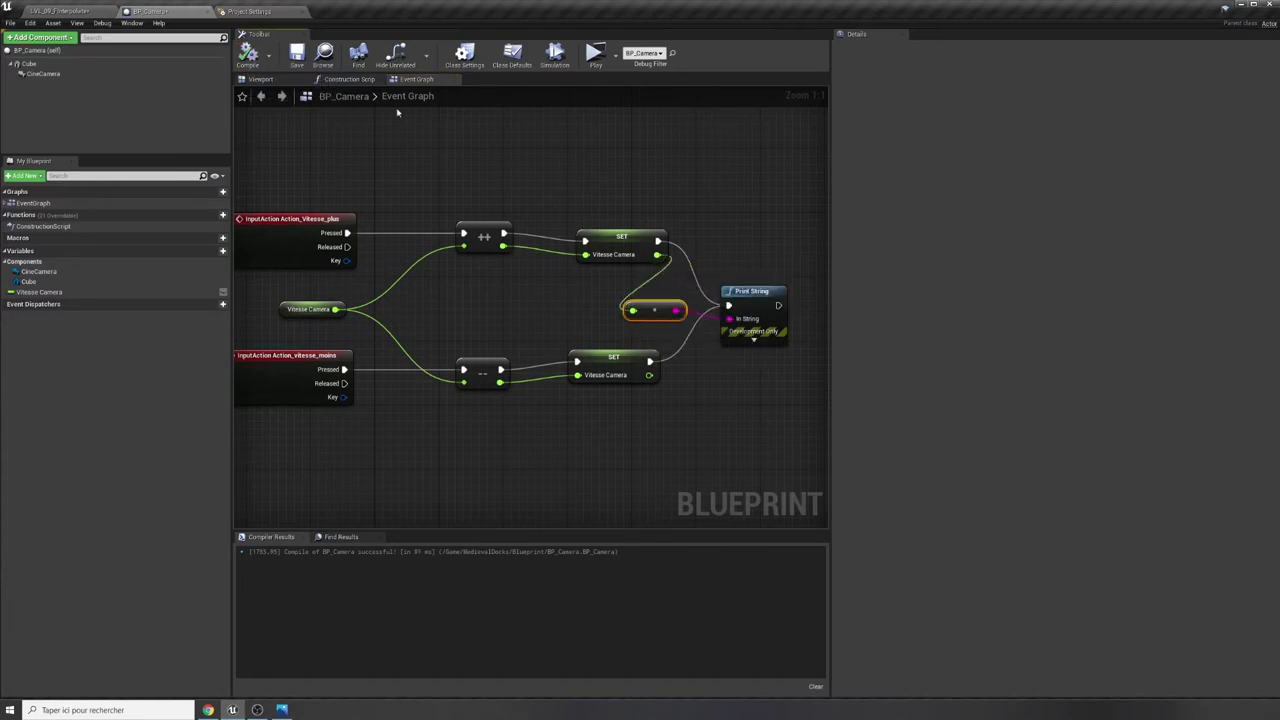
click(594, 52)
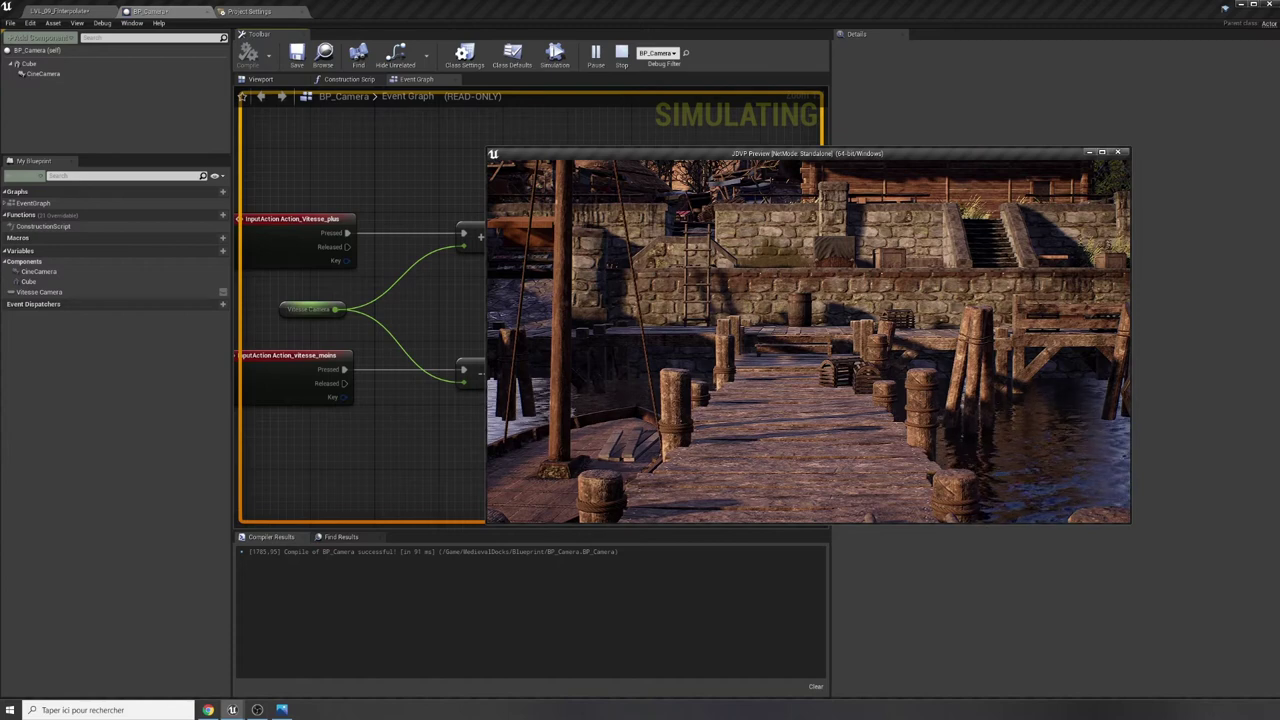
Zoom the graph view and reposition the game preview window.
scroll(808, 338, up, 1)
scroll(808, 338, up, 1)
scroll(808, 338, up, 1)
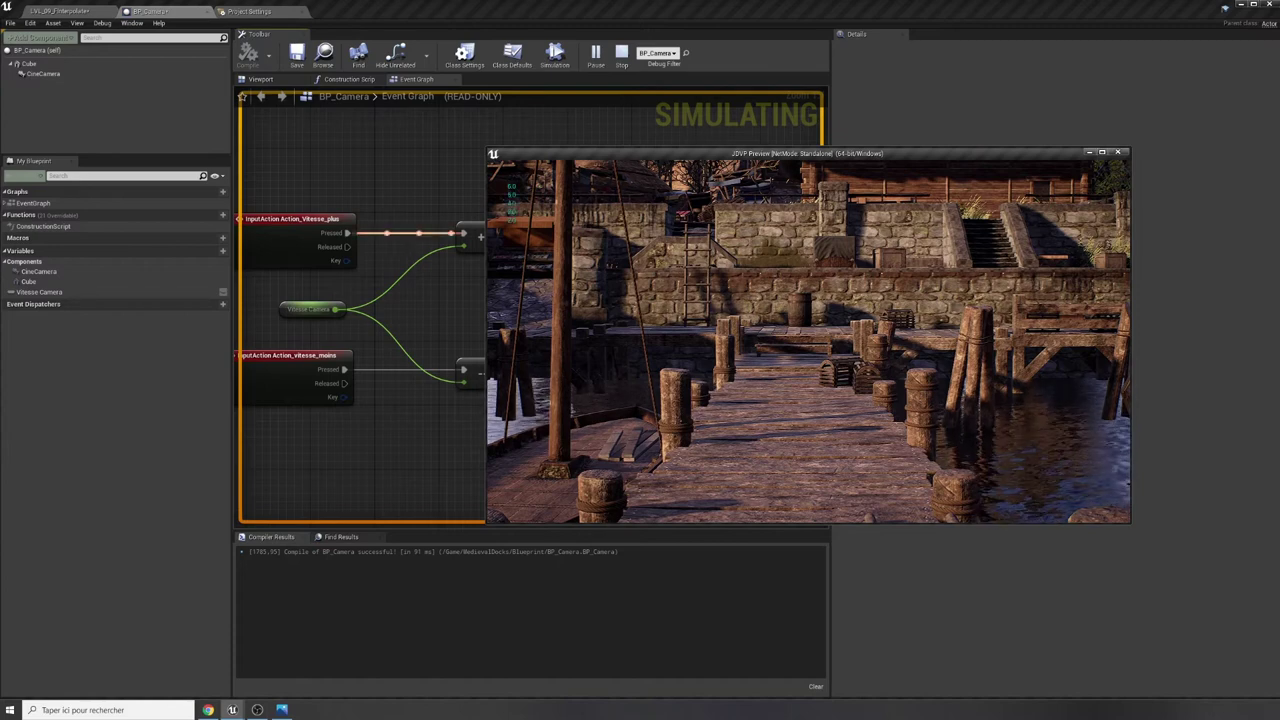
scroll(808, 338, up, 1)
scroll(808, 338, up, 2)
scroll(808, 338, up, 2)
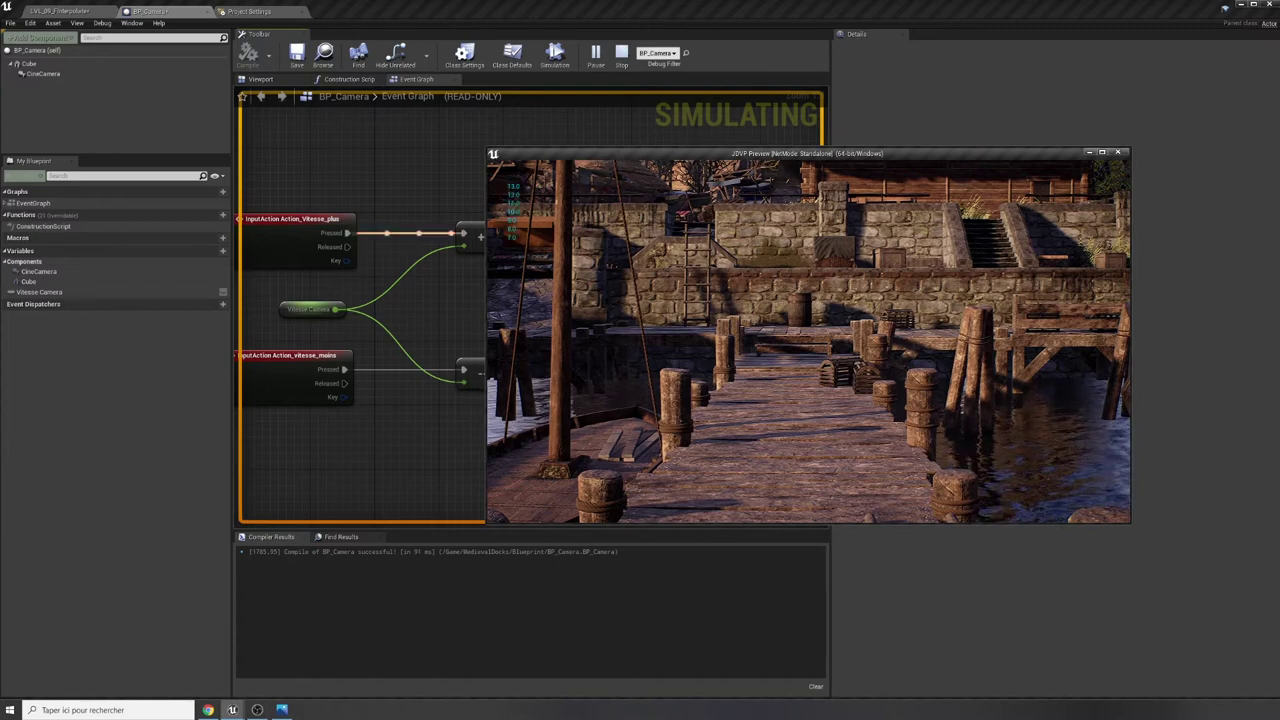
scroll(808, 338, up, 3)
scroll(808, 338, down, 1)
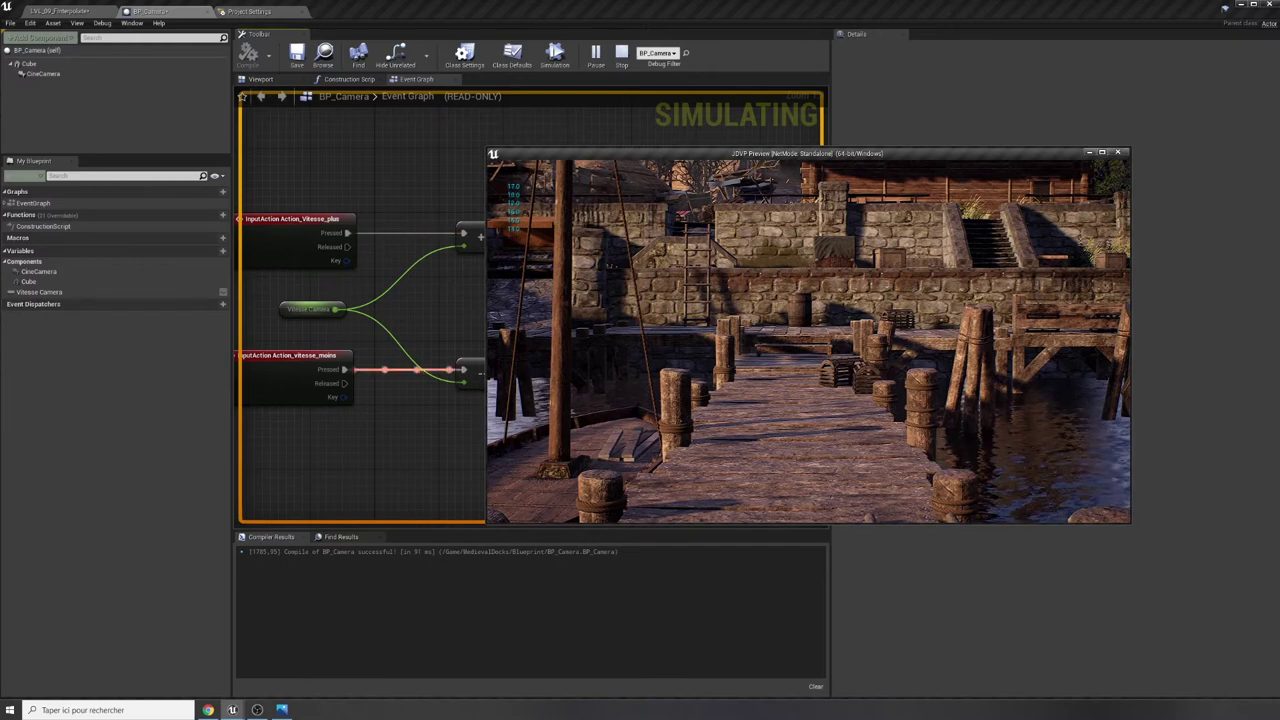
scroll(808, 338, down, 4)
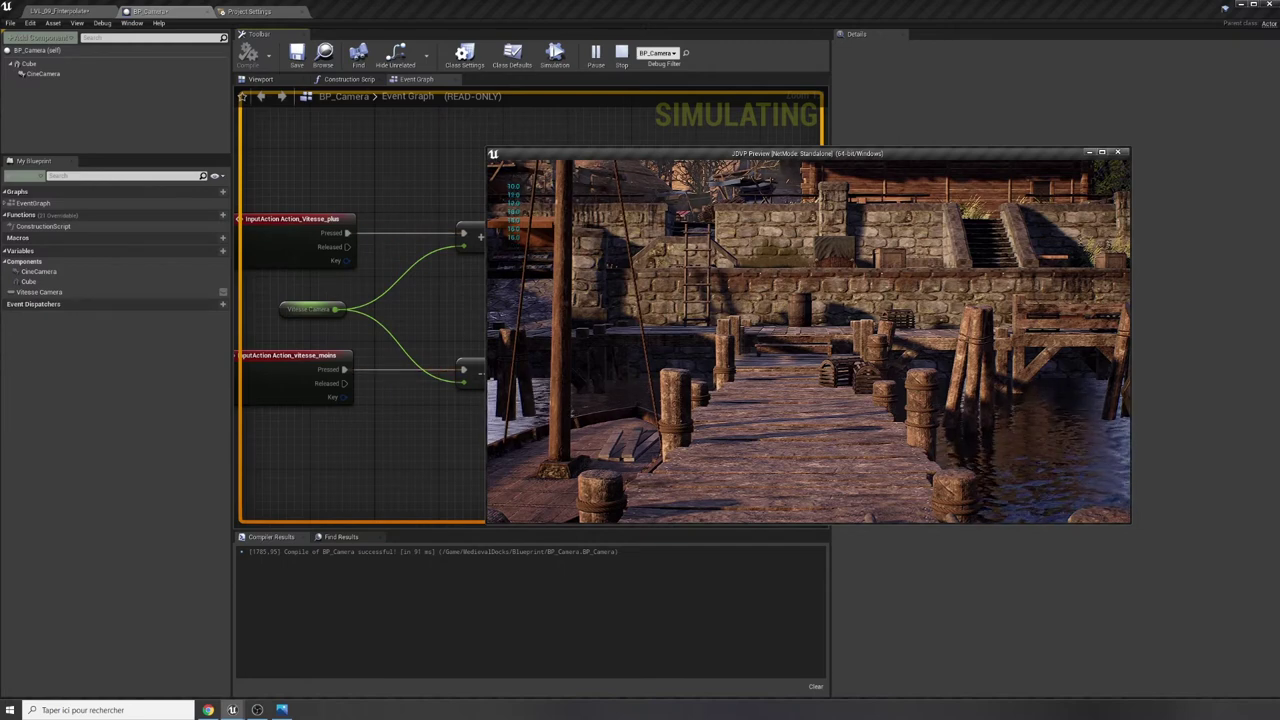
scroll(808, 338, down, 2)
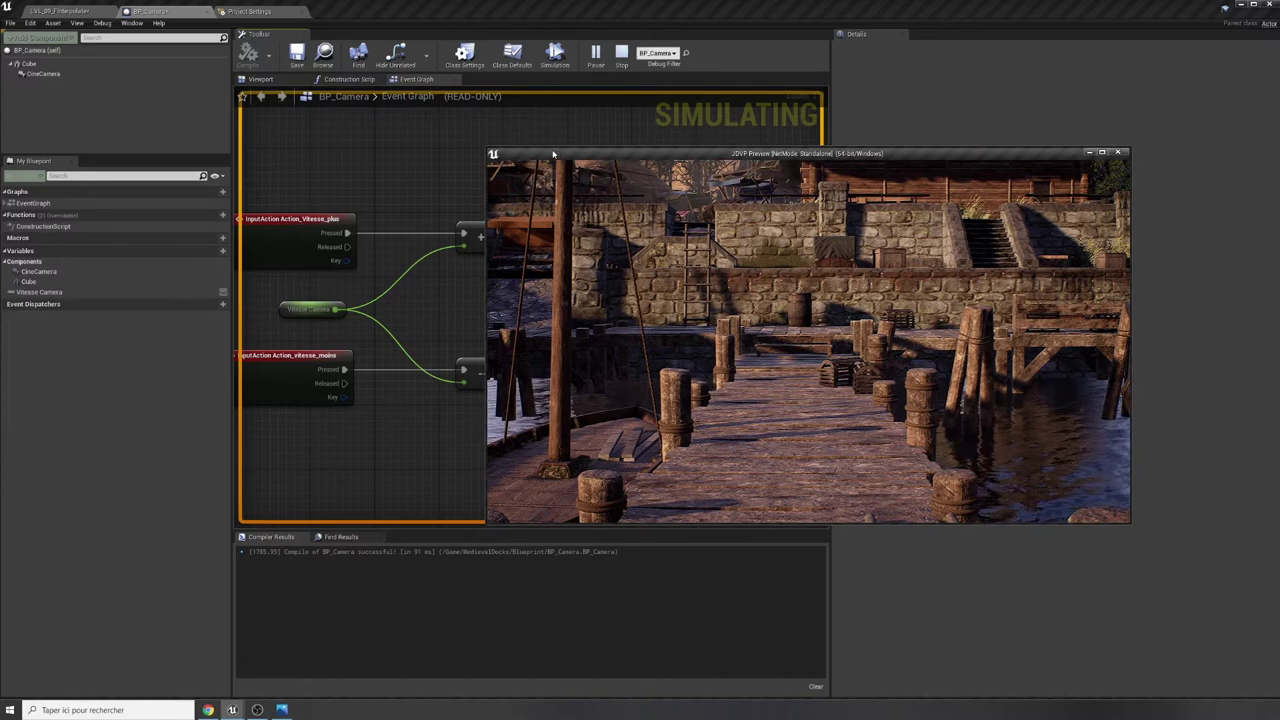
drag(553, 153, 573, 163)
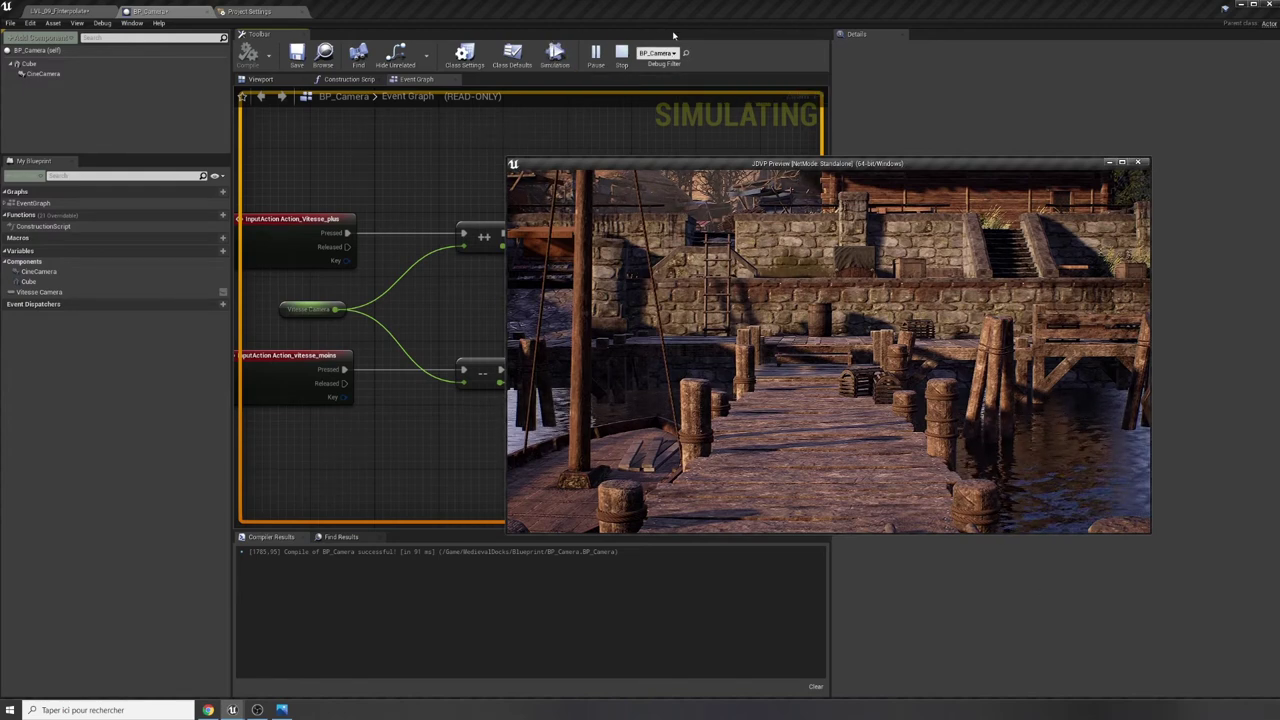
Clear the blueprint's debug object selection and bring the preview window forward.
click(650, 55)
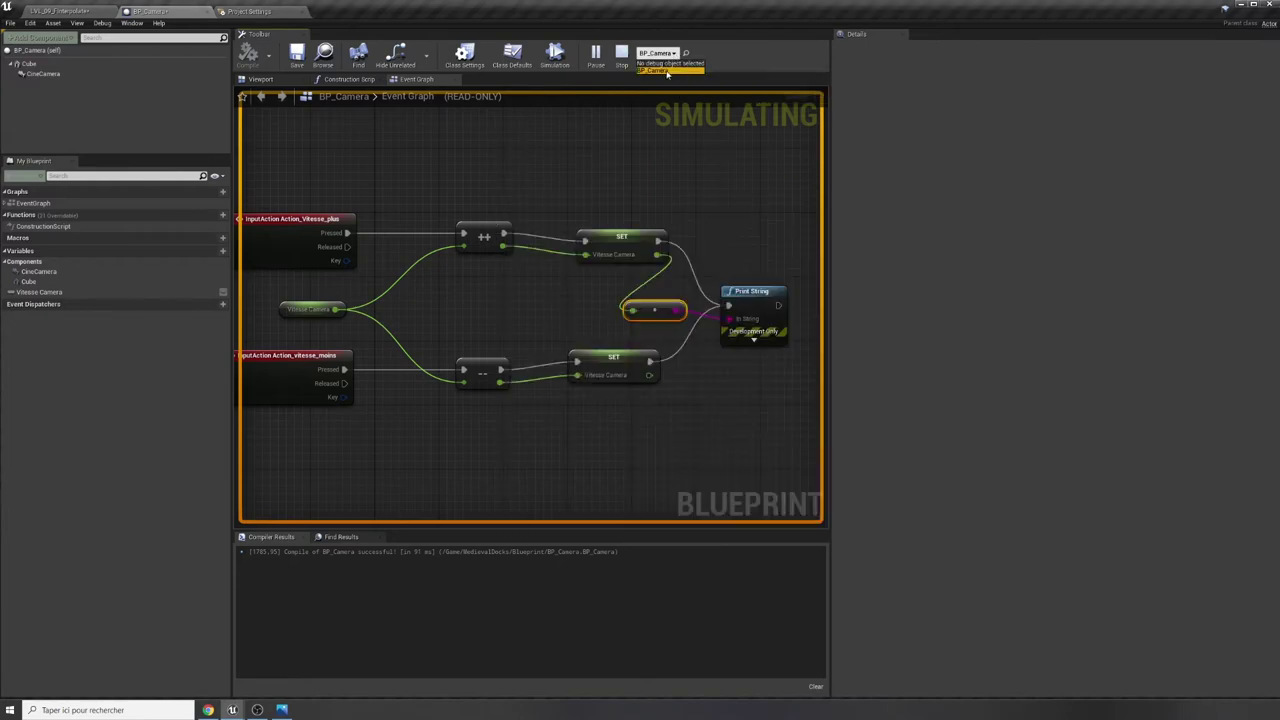
click(649, 56)
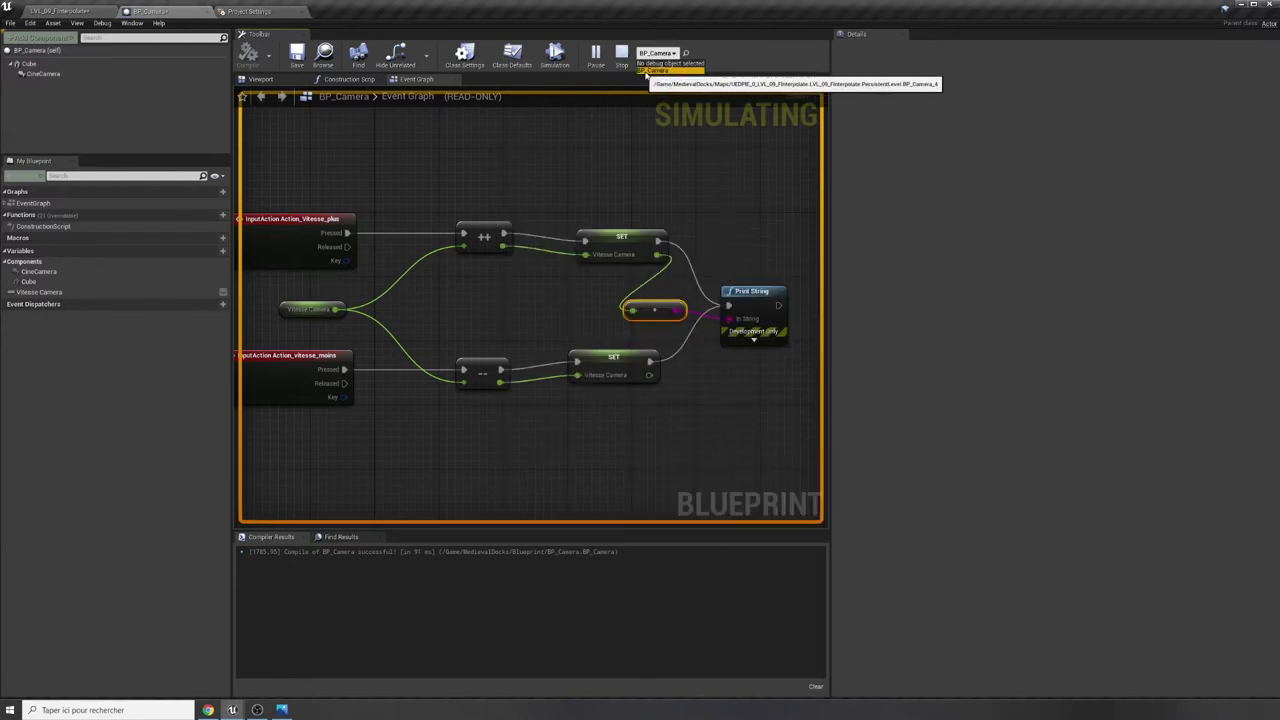
click(668, 62)
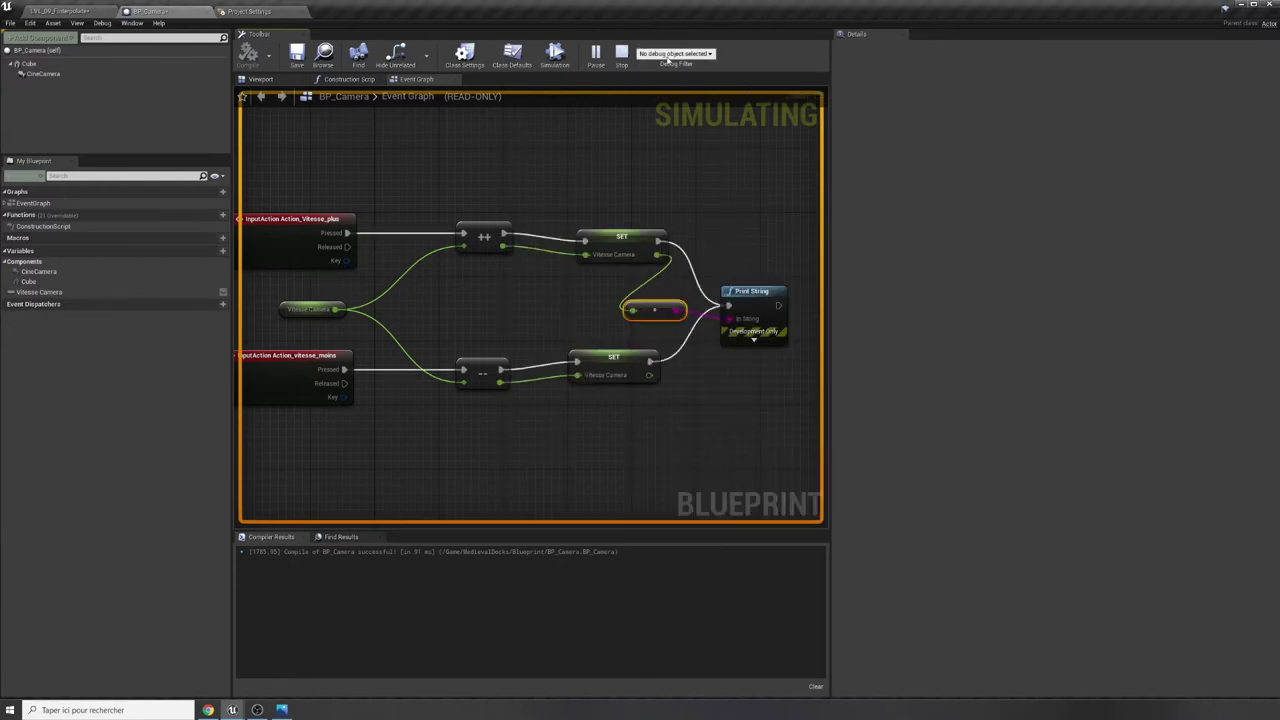
mouse_move(232, 710)
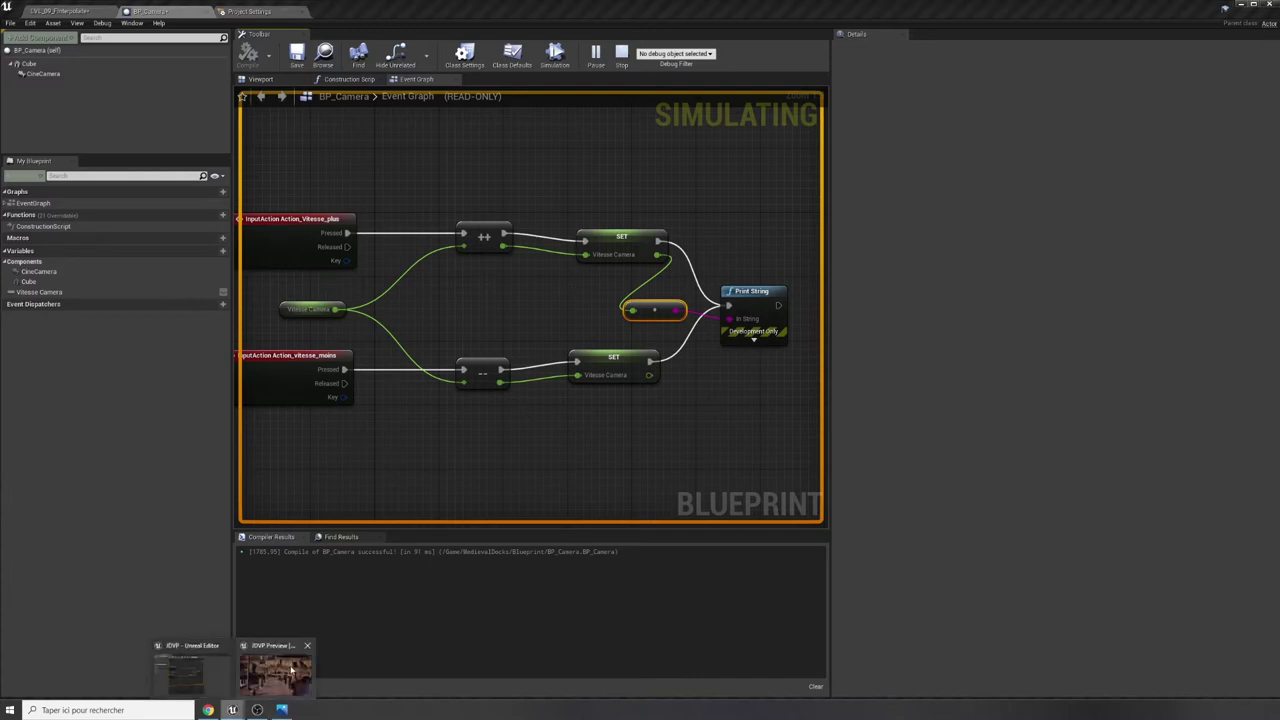
click(320, 690)
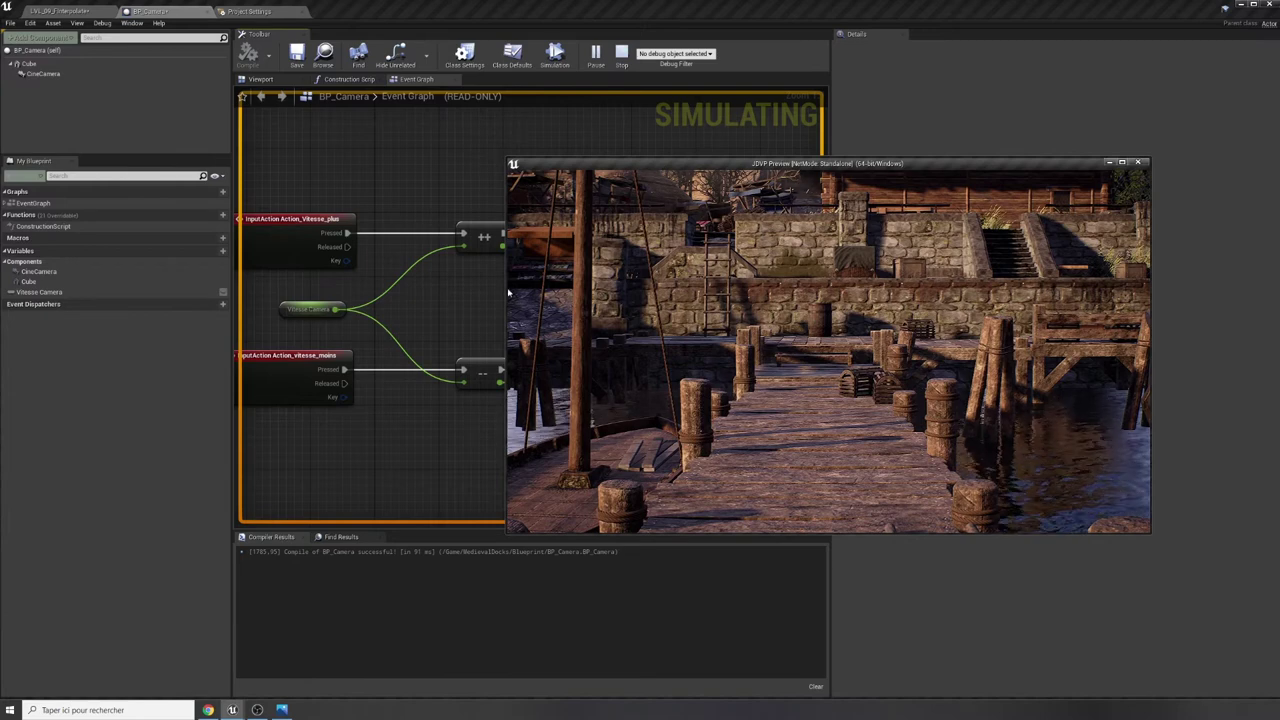
click(694, 60)
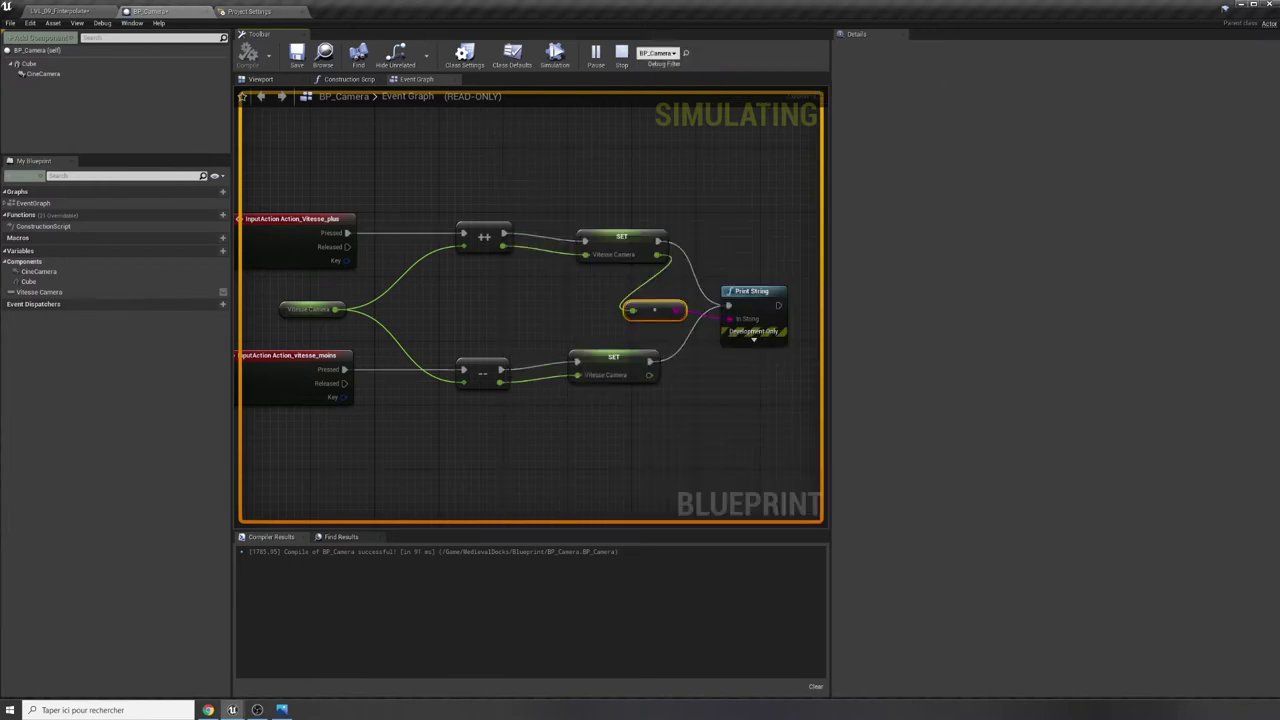
mouse_move(232, 710)
click(283, 678)
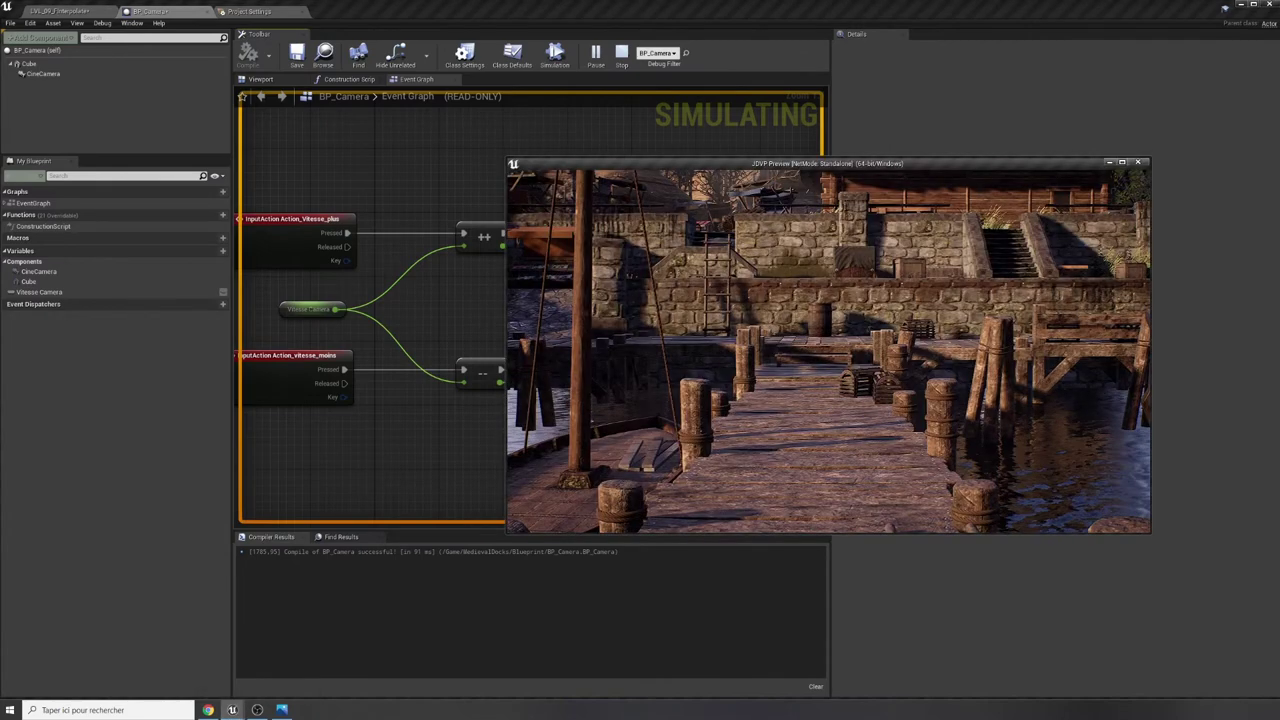
Raise and lower Vitesse Camera with numpad + and -, then stop with Esc.
key(KP_Add)
key(KP_Add)
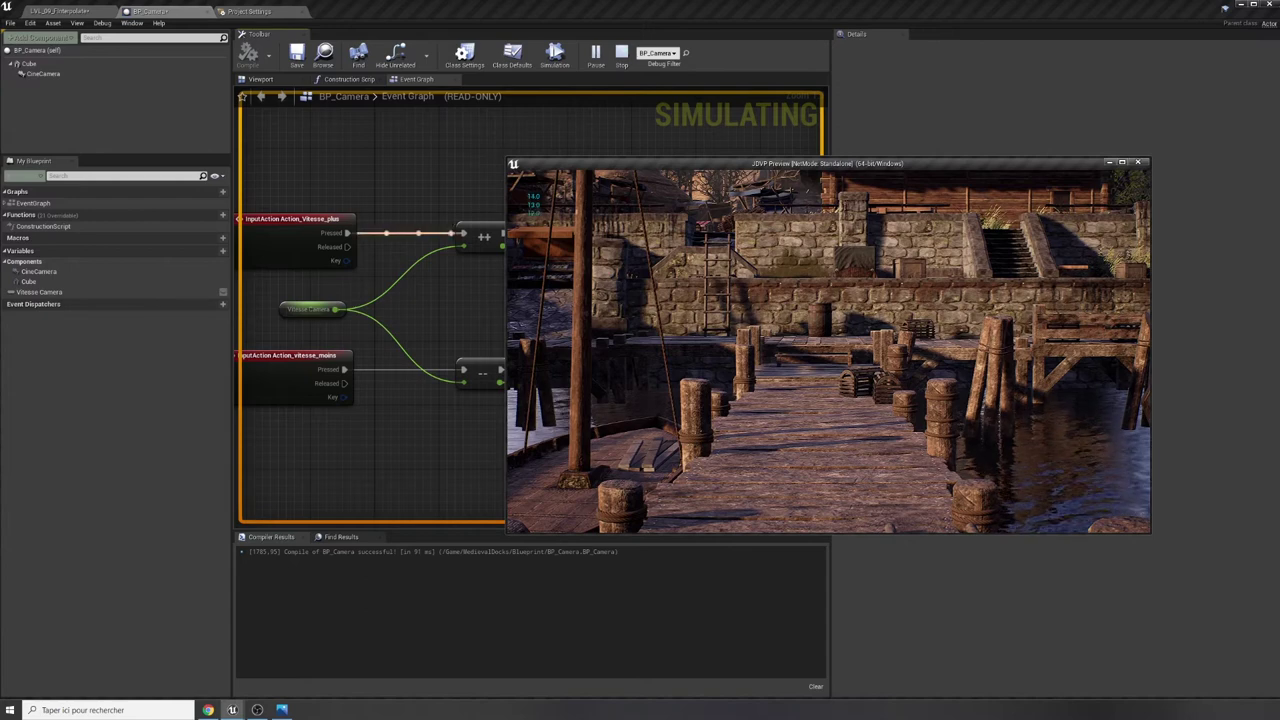
key(KP_Subtract)
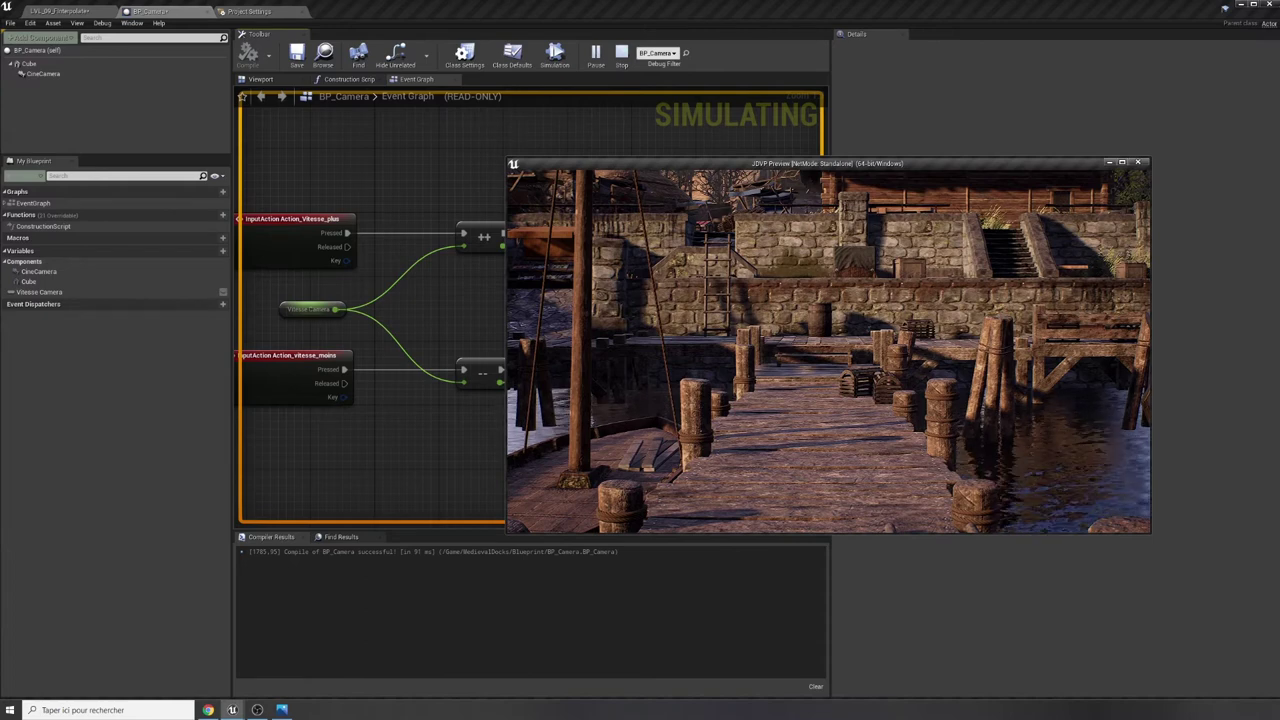
mouse_move(644, 165)
mouse_down()
mouse_move(560, 542)
mouse_move(590, 423)
mouse_up()
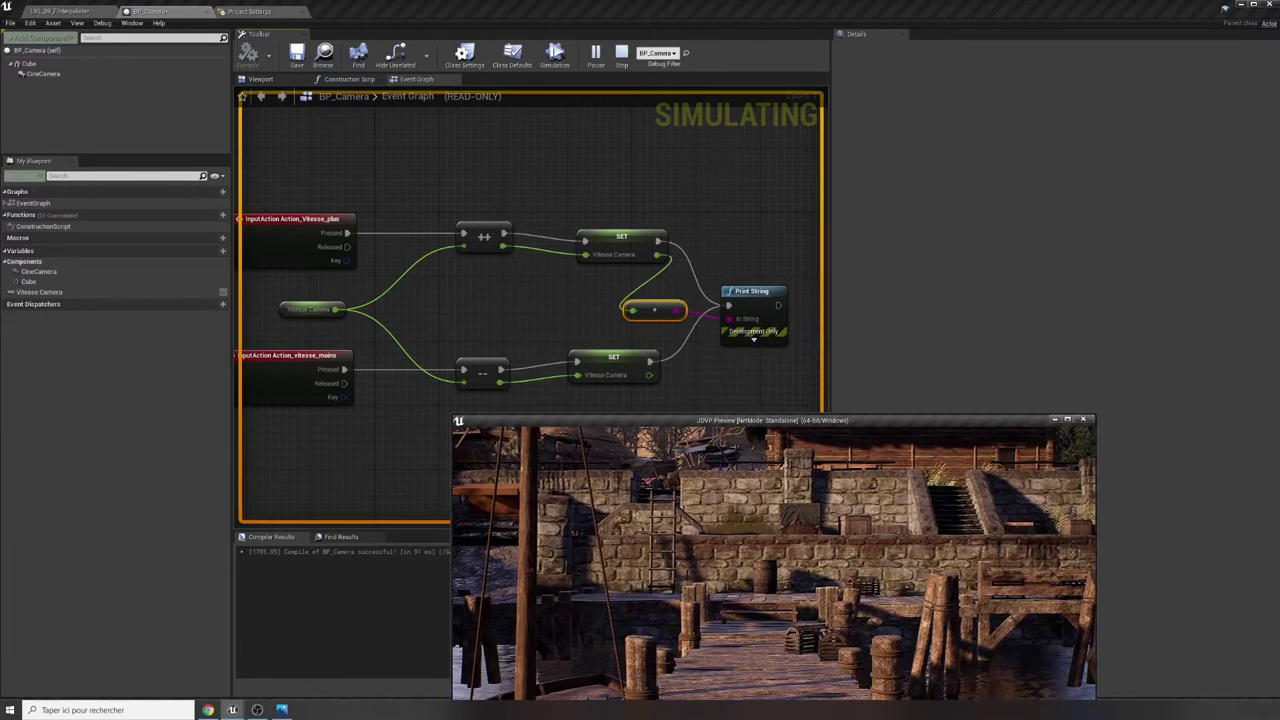
key(KP_Add)
key(KP_Add)
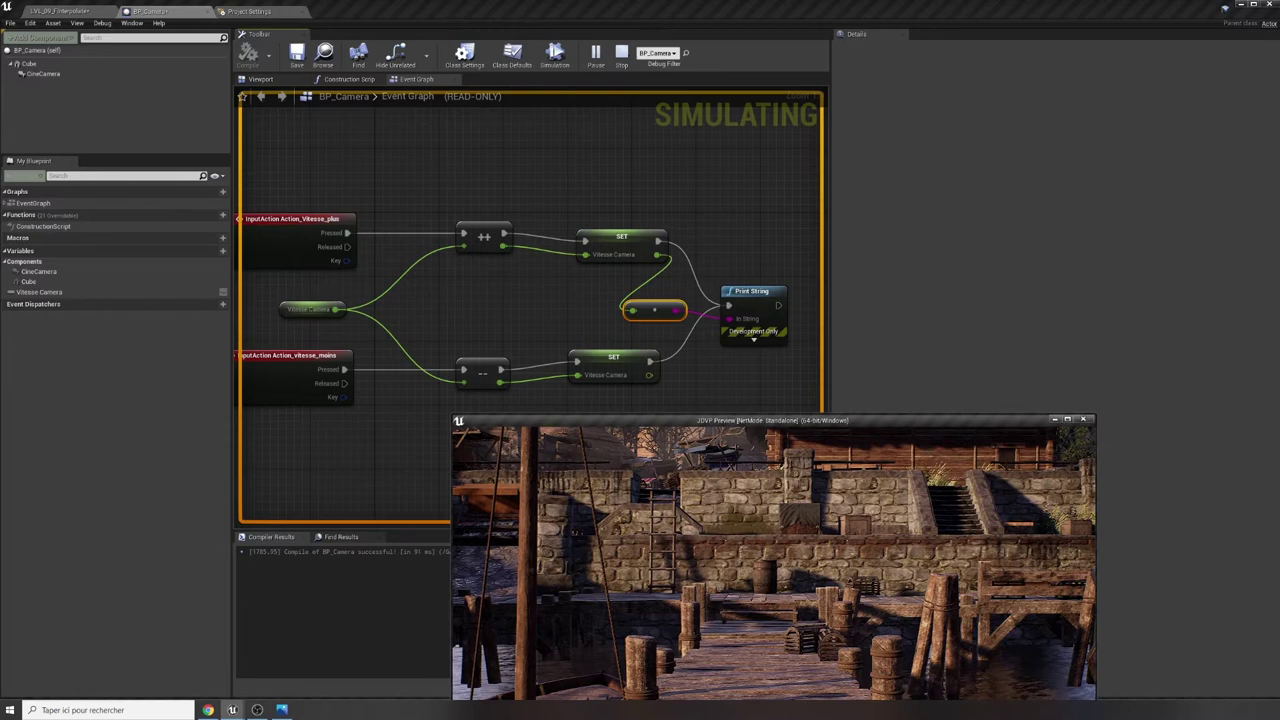
key(Escape)
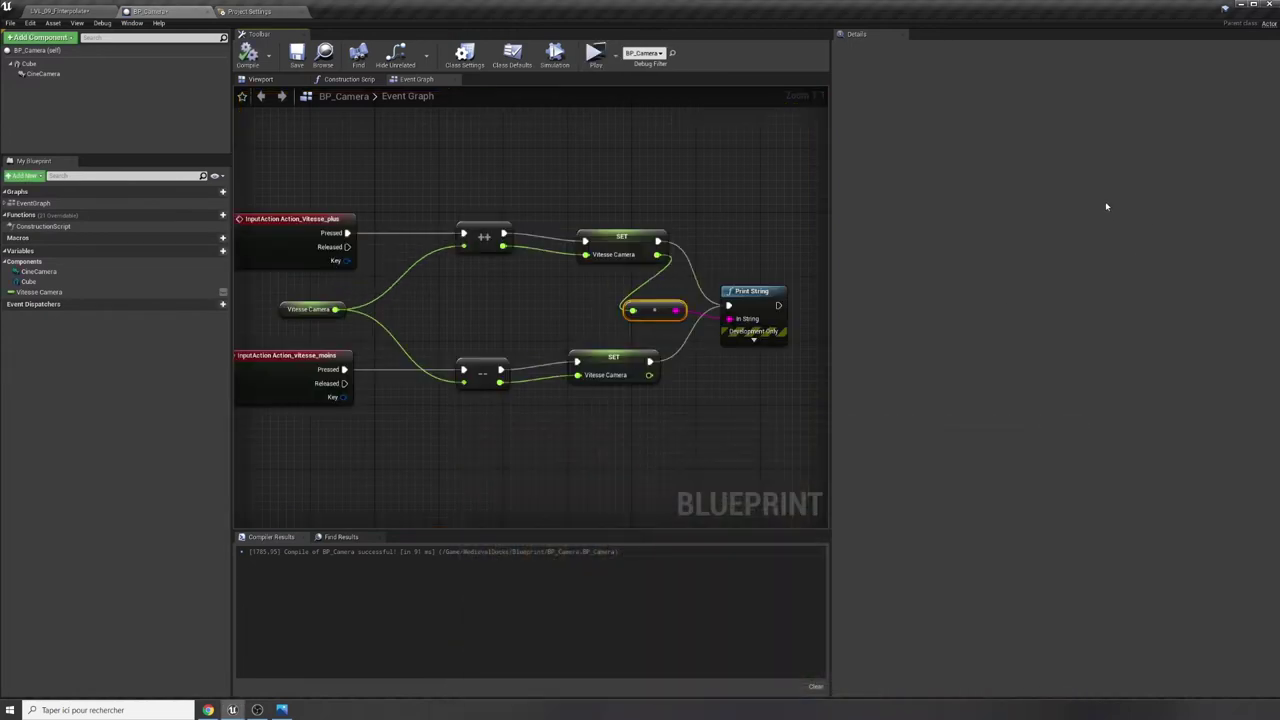
Delete both SET nodes and wire ++, -- and Vitesse Camera directly into Print String.
mouse_move(602, 174)
mouse_down()
mouse_move(628, 497)
mouse_move(632, 470)
mouse_up()
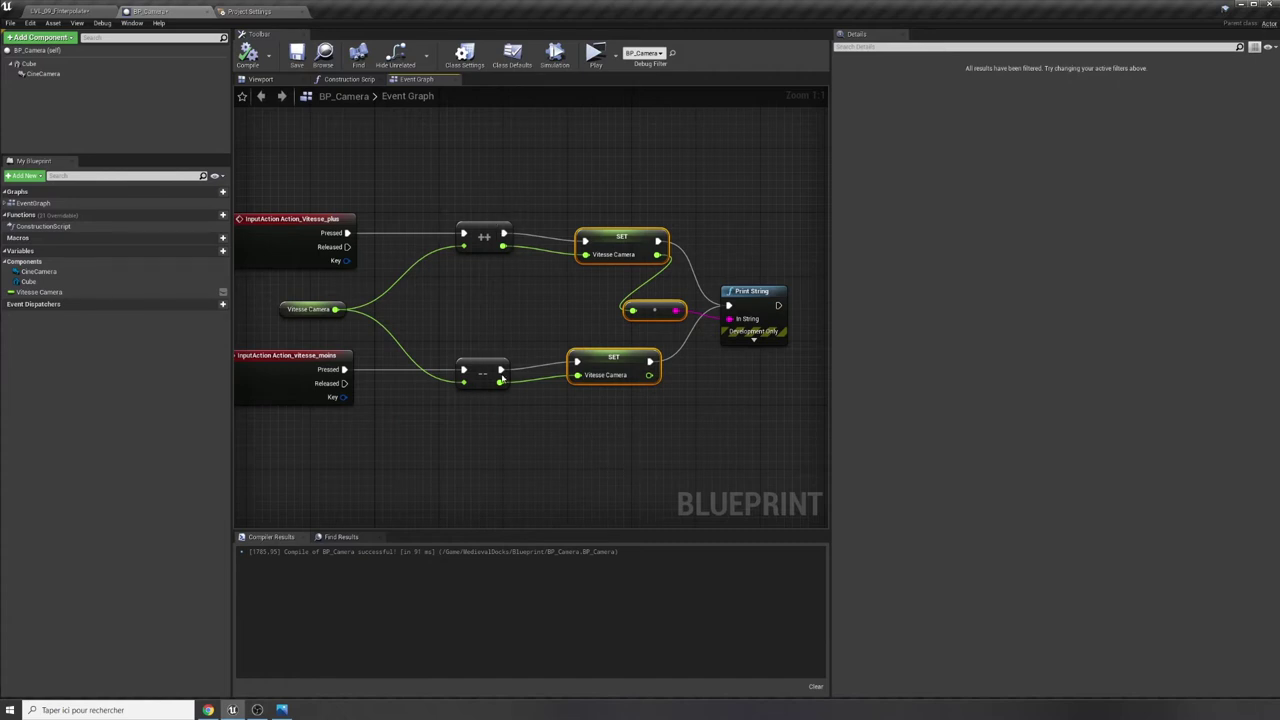
key(Delete)
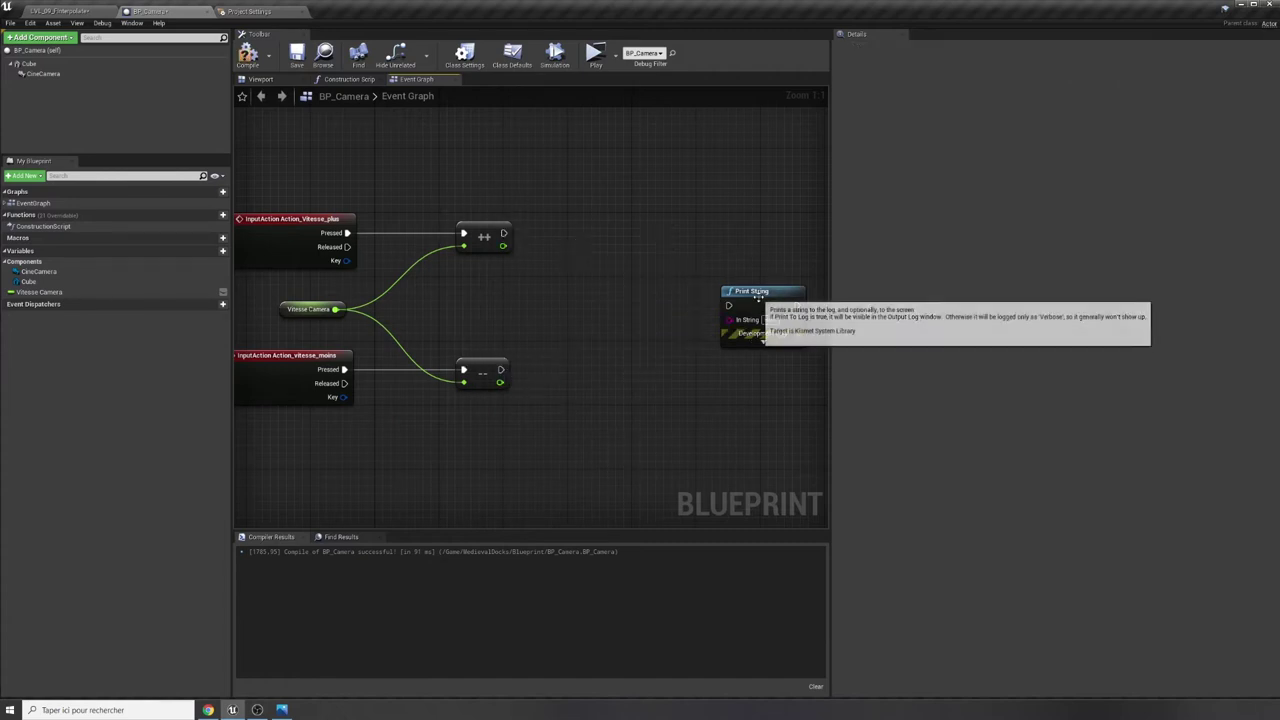
drag(740, 296, 652, 288)
drag(503, 236, 640, 297)
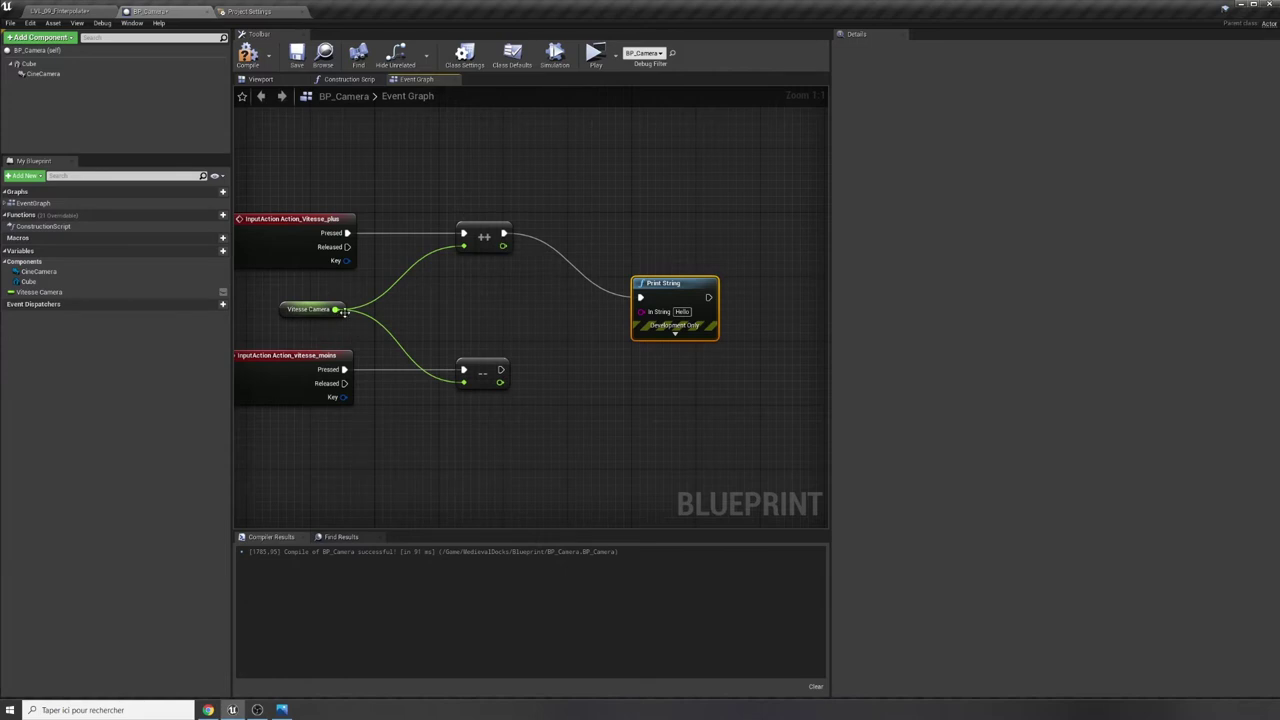
drag(343, 310, 645, 311)
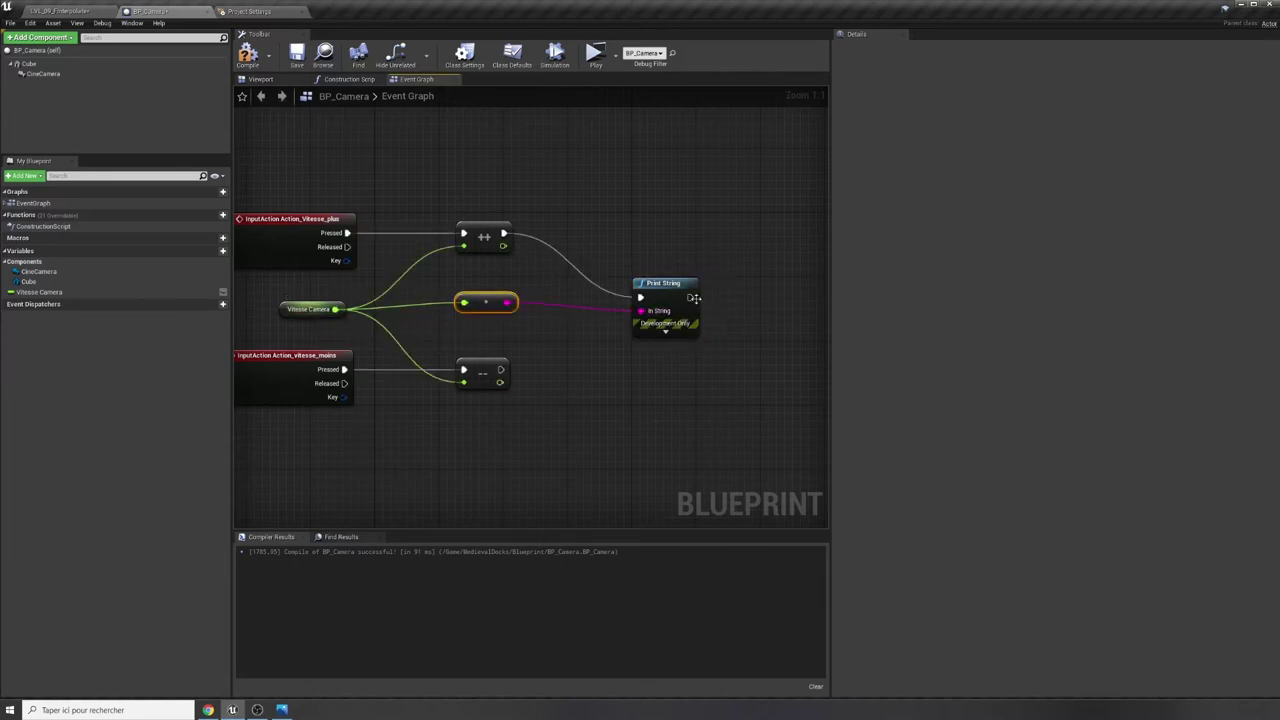
drag(501, 370, 640, 297)
Compile BP_Camera, watch the printed Vitesse Camera values, then stop the preview with Esc.
click(247, 55)
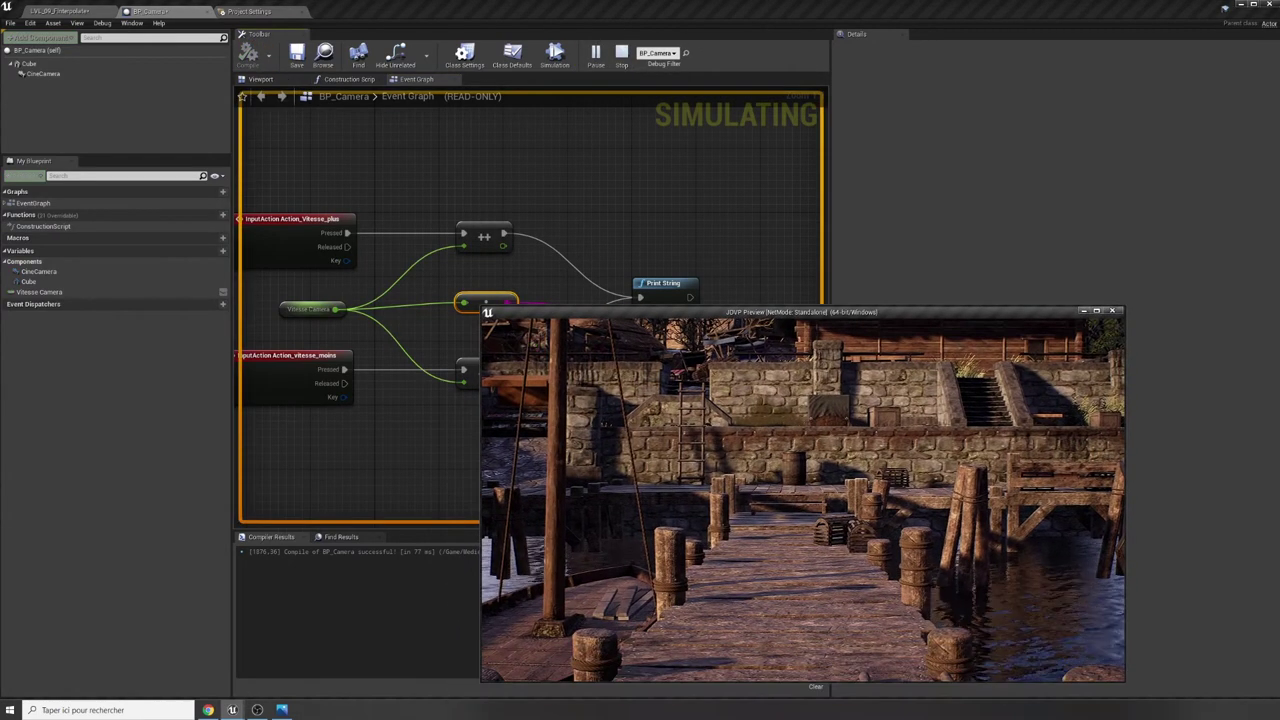
scroll(802, 497, up, 3)
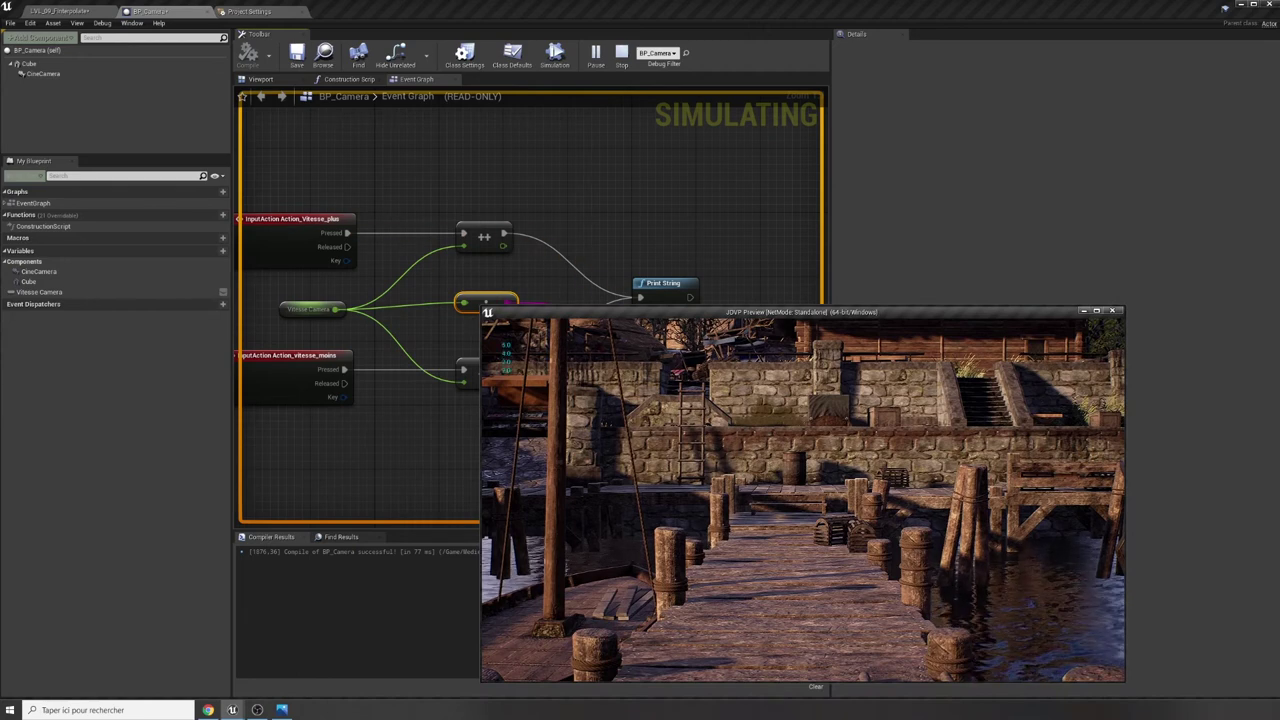
scroll(802, 497, down, 3)
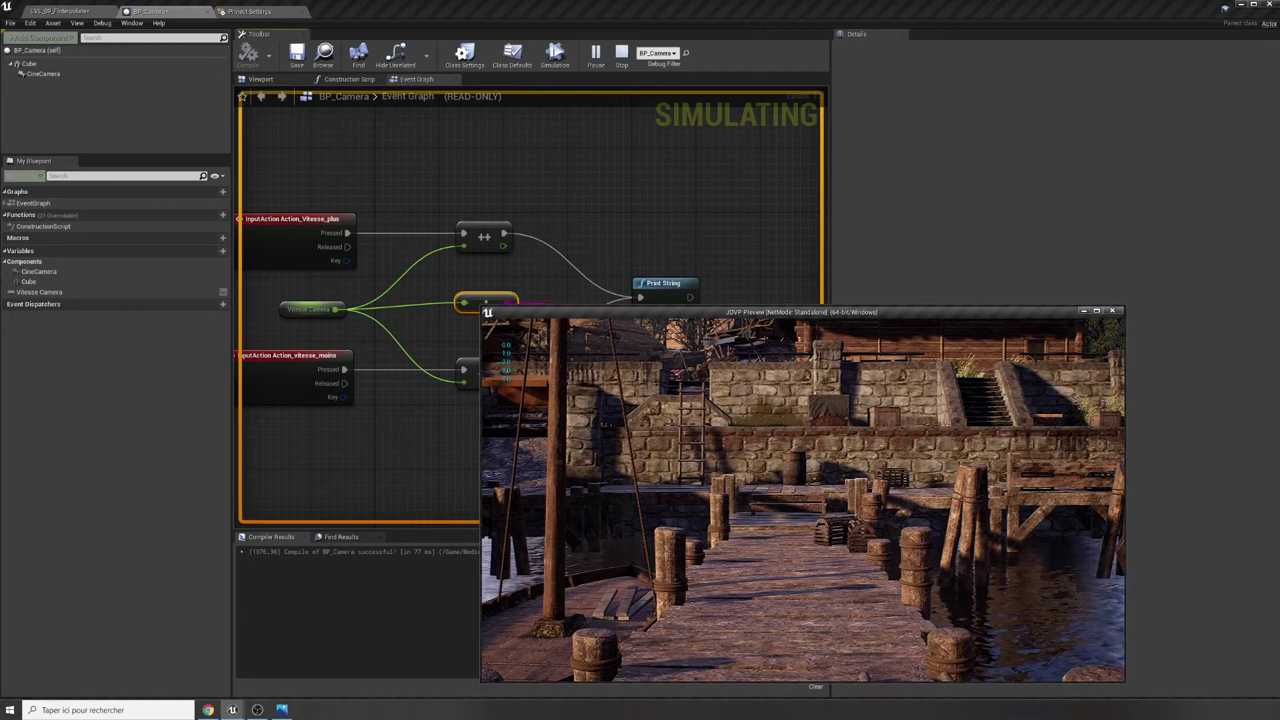
scroll(802, 497, up, 3)
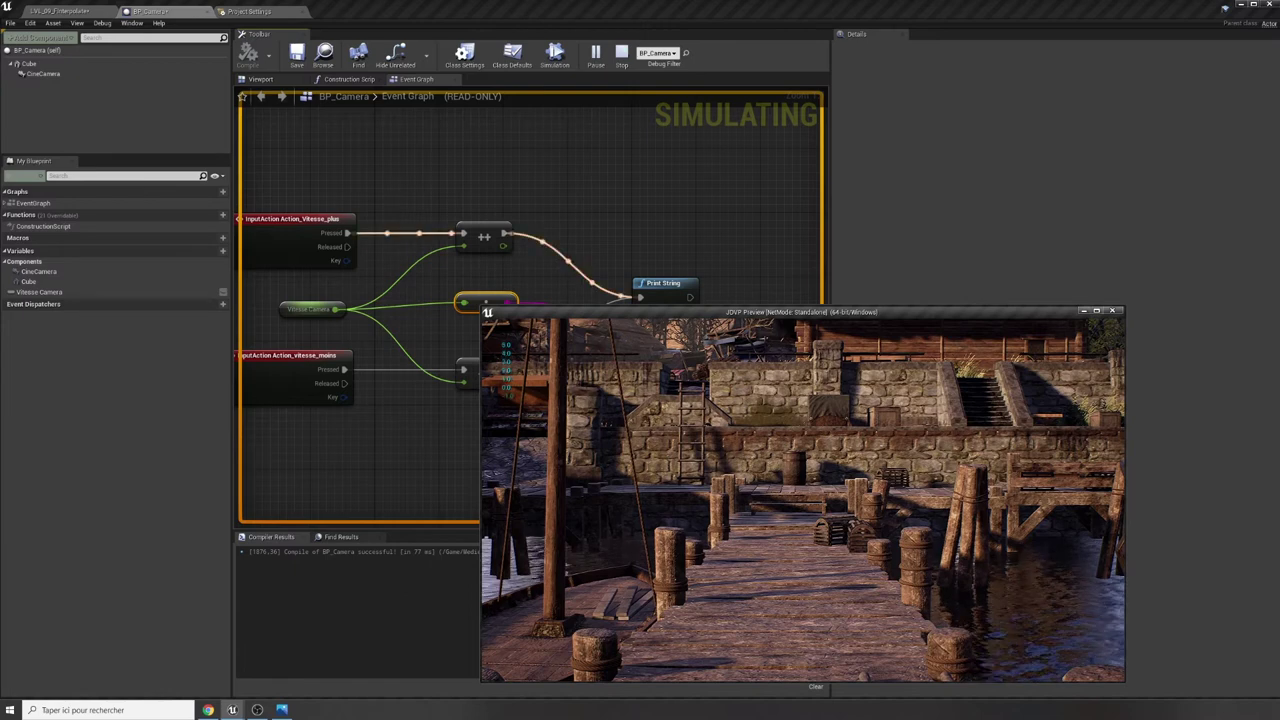
scroll(802, 497, up, 5)
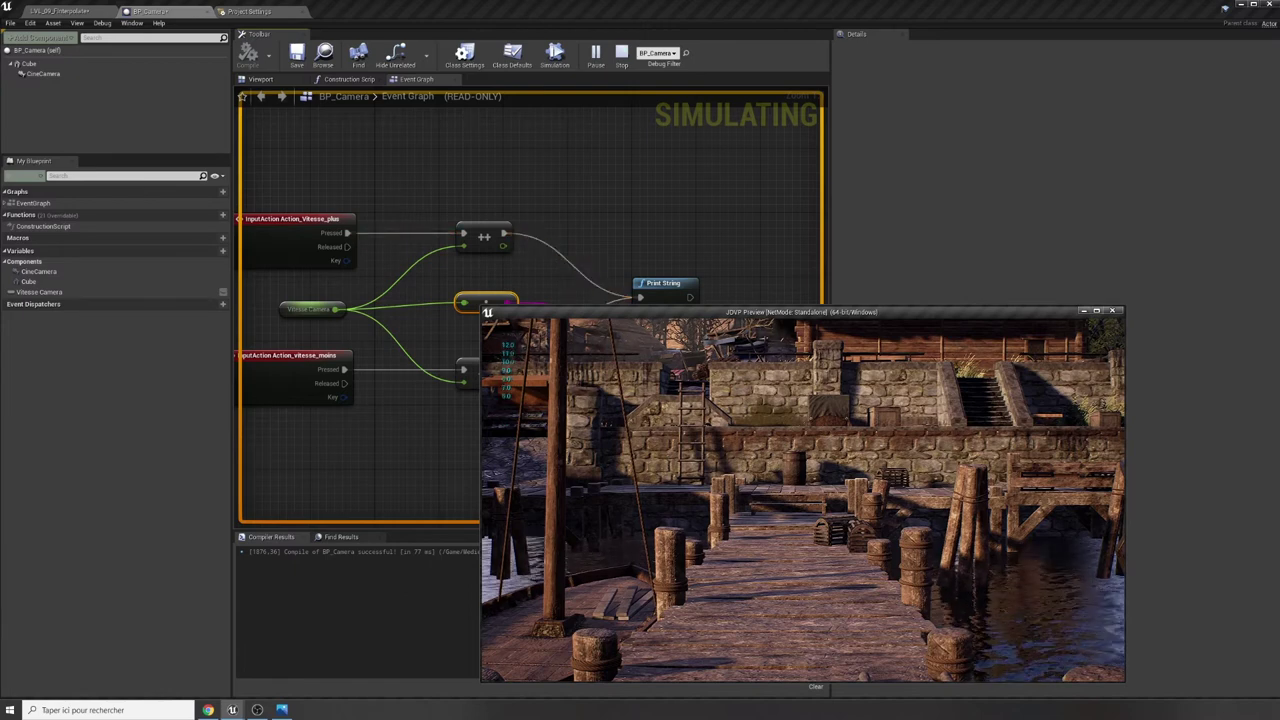
key(Escape)
scroll(628, 424, down, 1)
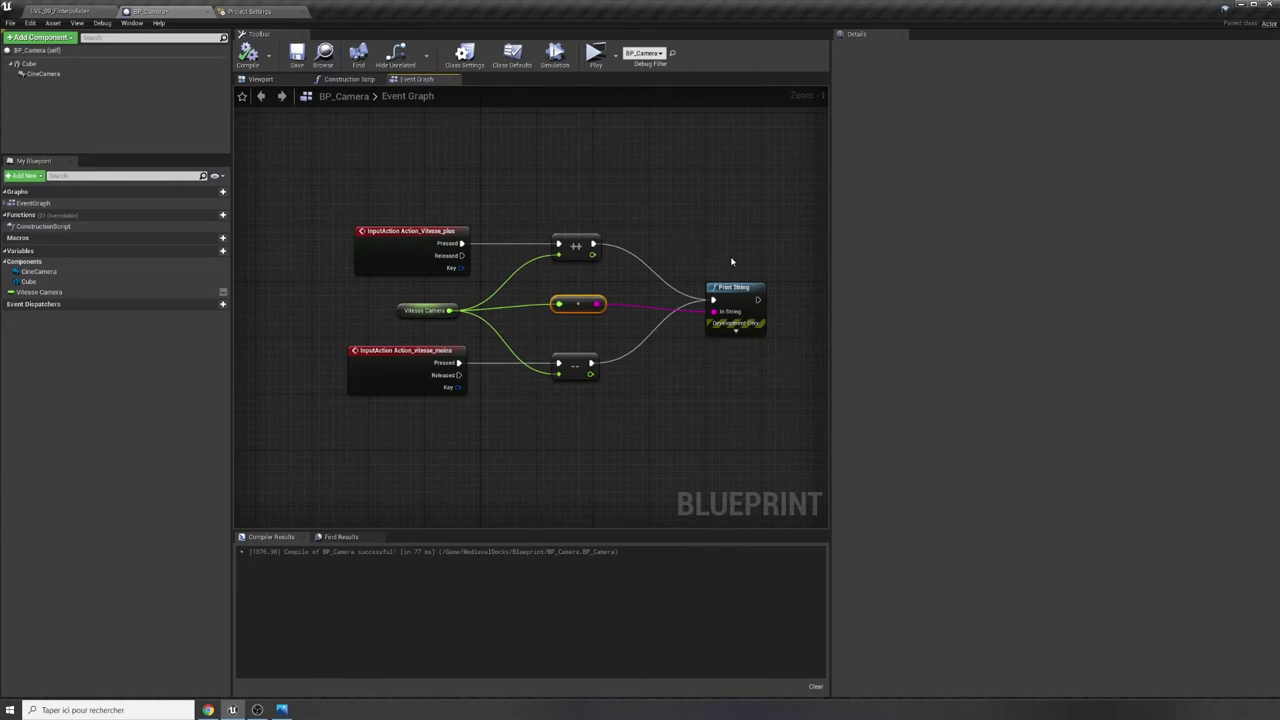
click(726, 292)
key(Delete)
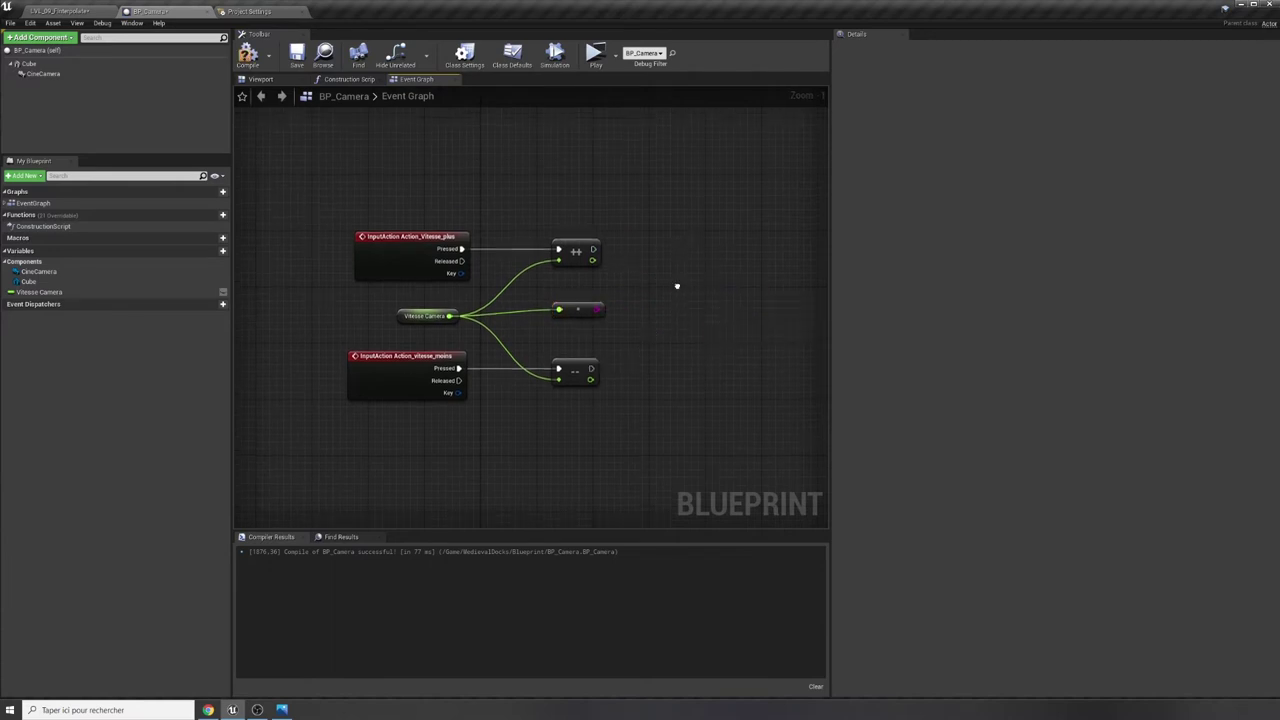
key(ctrl+z)
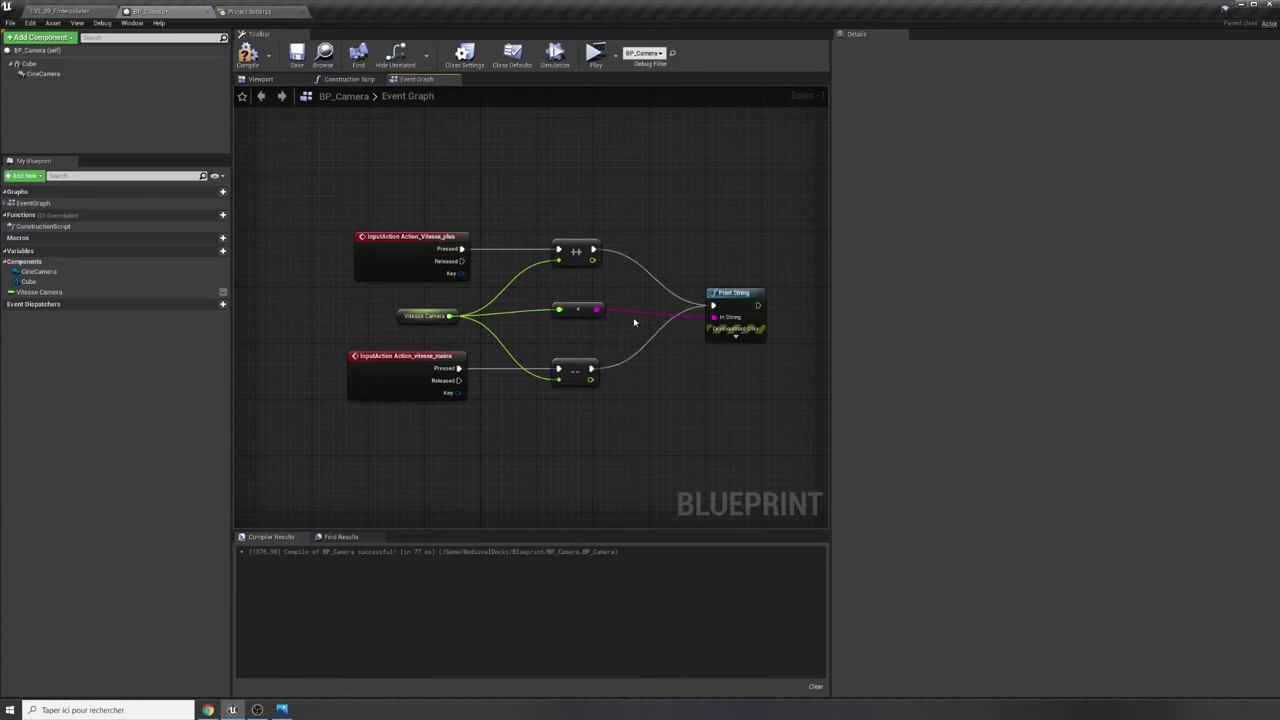
click(576, 251)
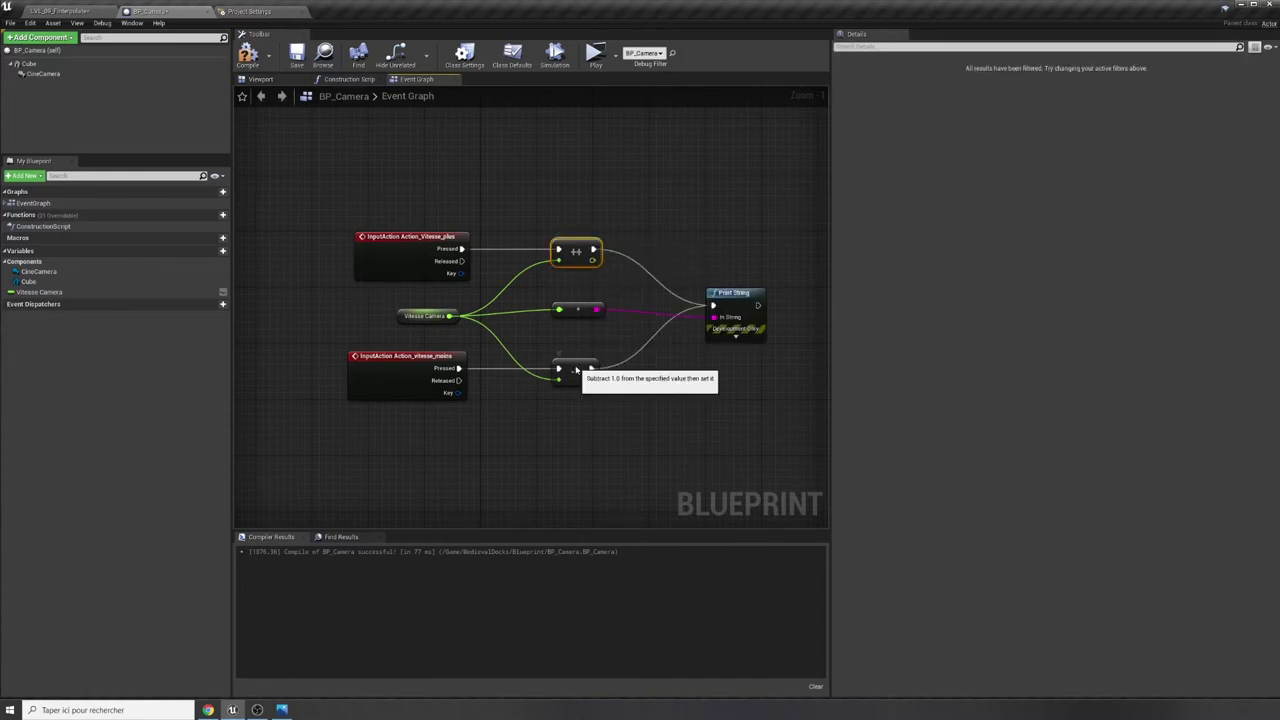
click(574, 368)
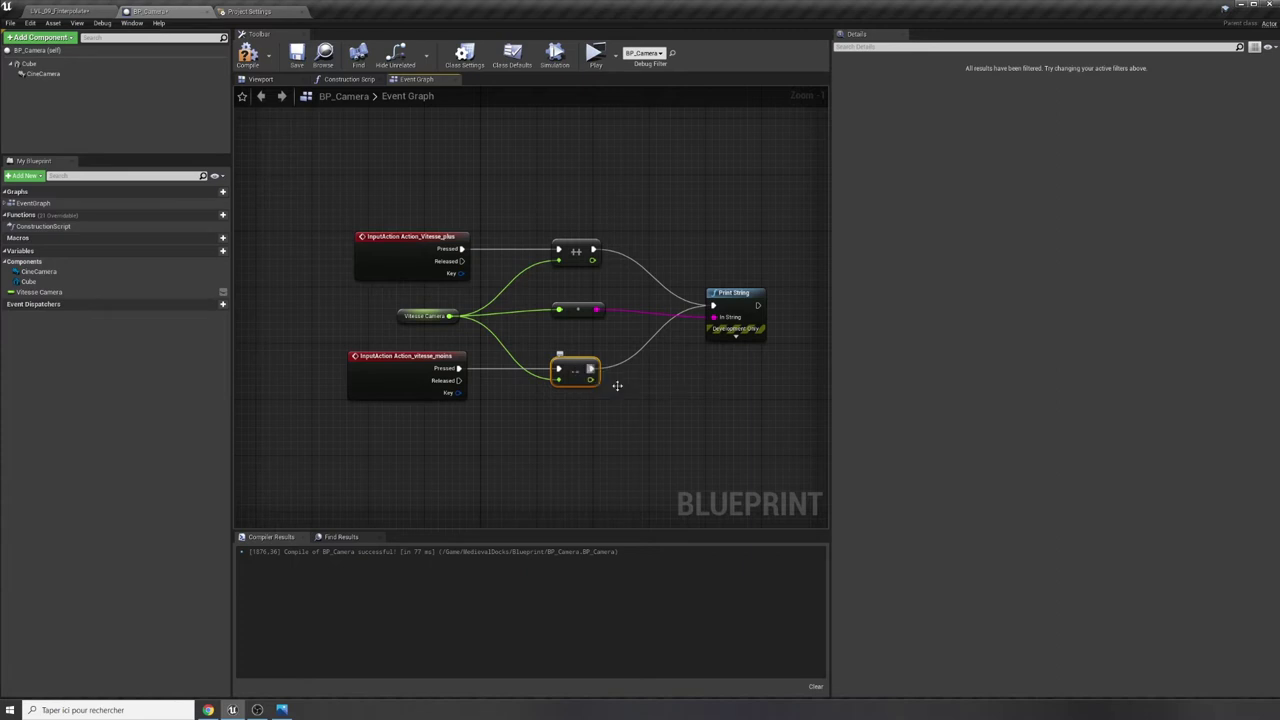
right_drag(710, 409, 657, 491)
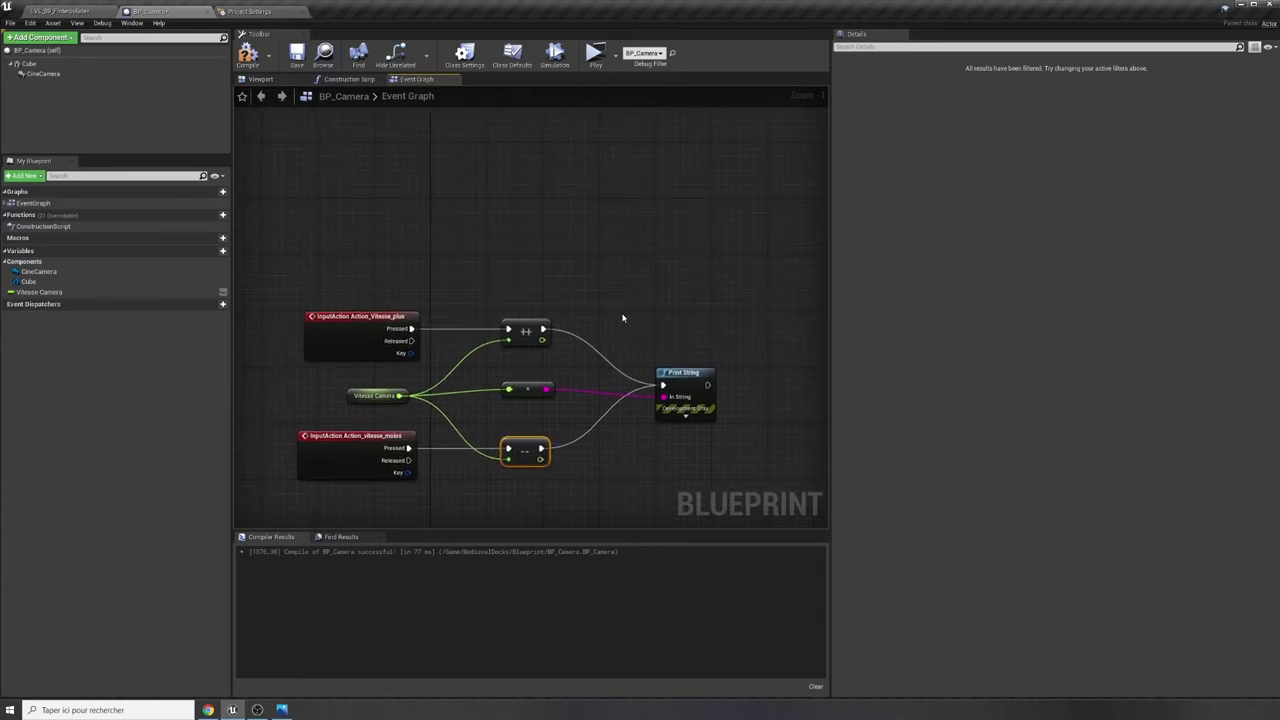
Create float Add and Subtract nodes from Vitesse Camera, each using 0.1.
drag(399, 395, 517, 214)
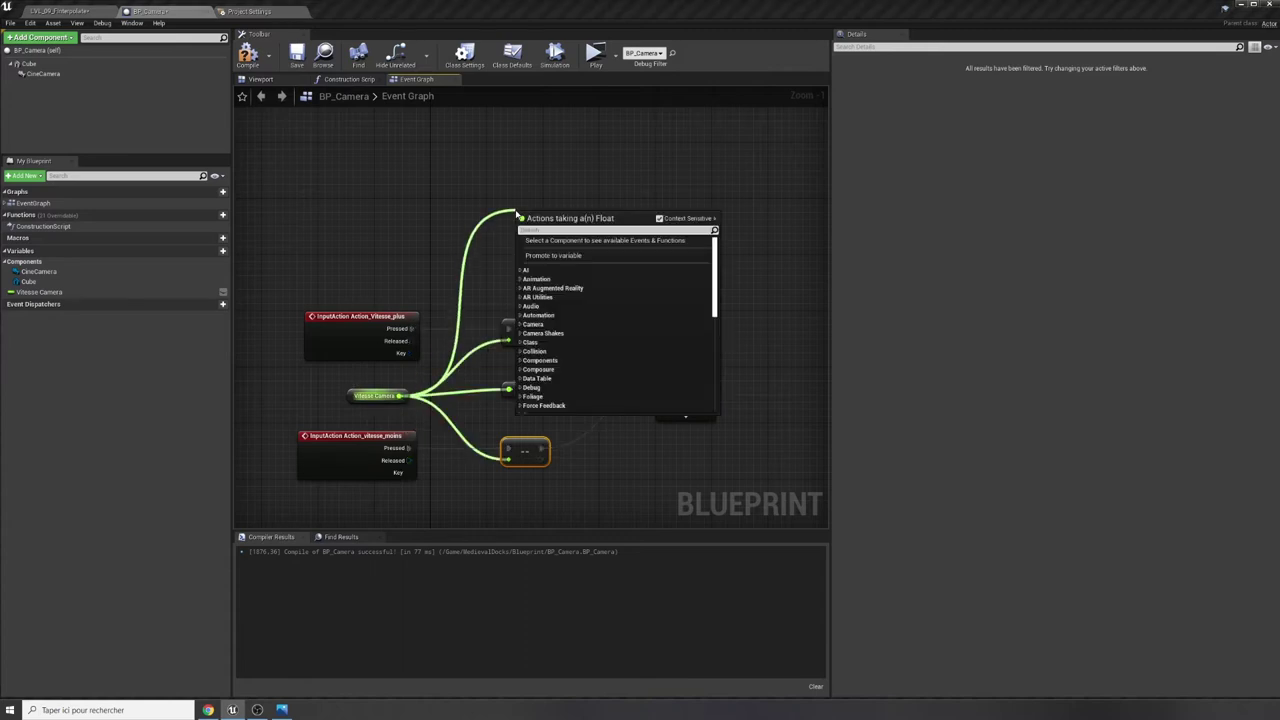
text(+)
click(558, 258)
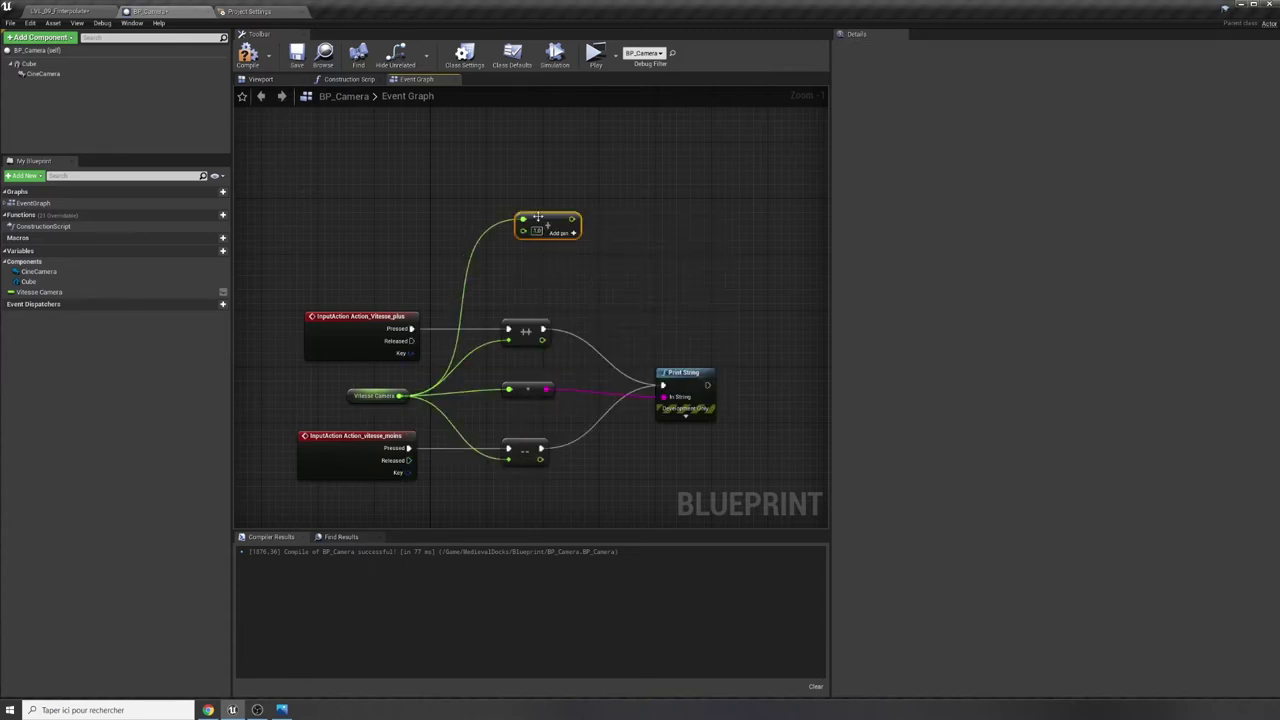
drag(535, 222, 540, 152)
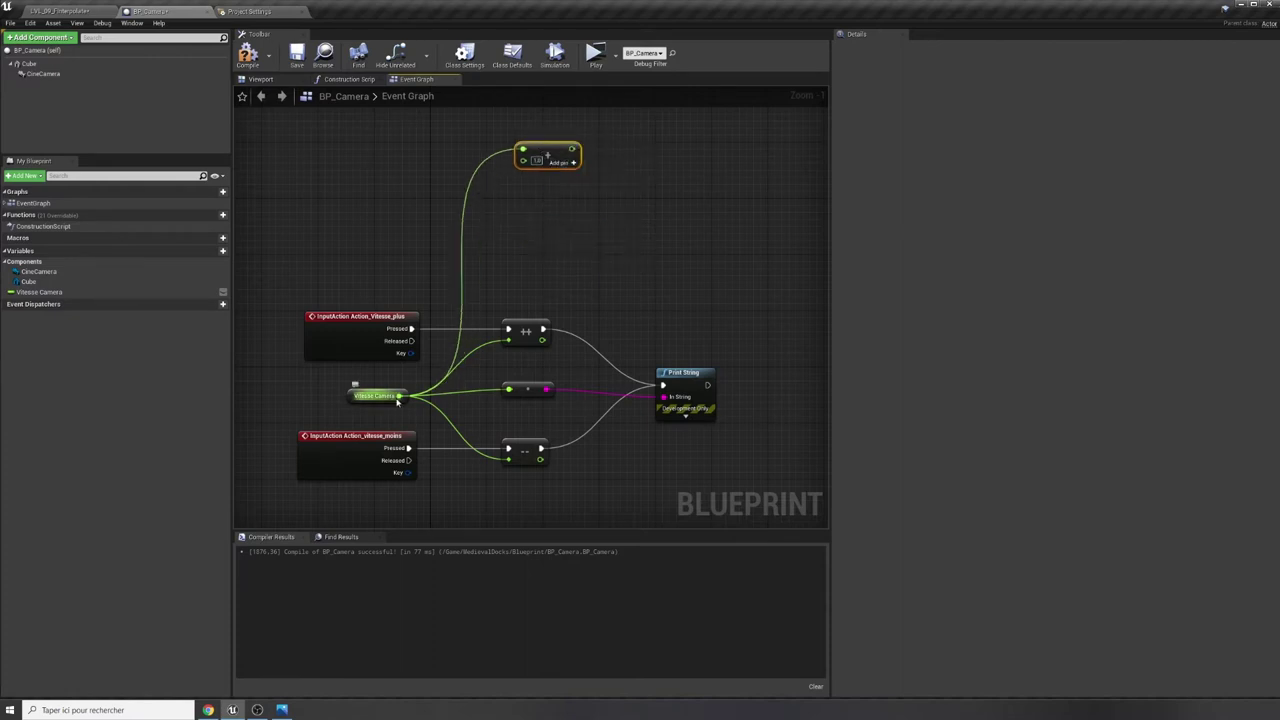
drag(398, 396, 534, 211)
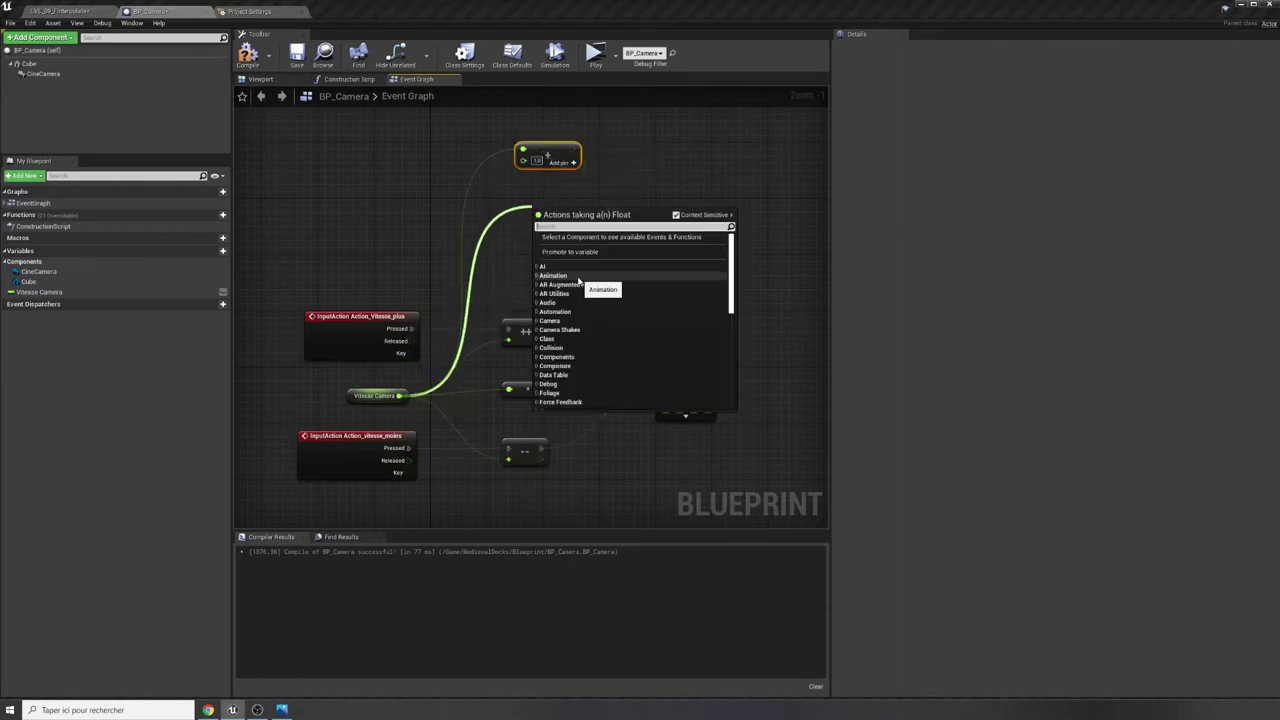
text(-)
click(563, 266)
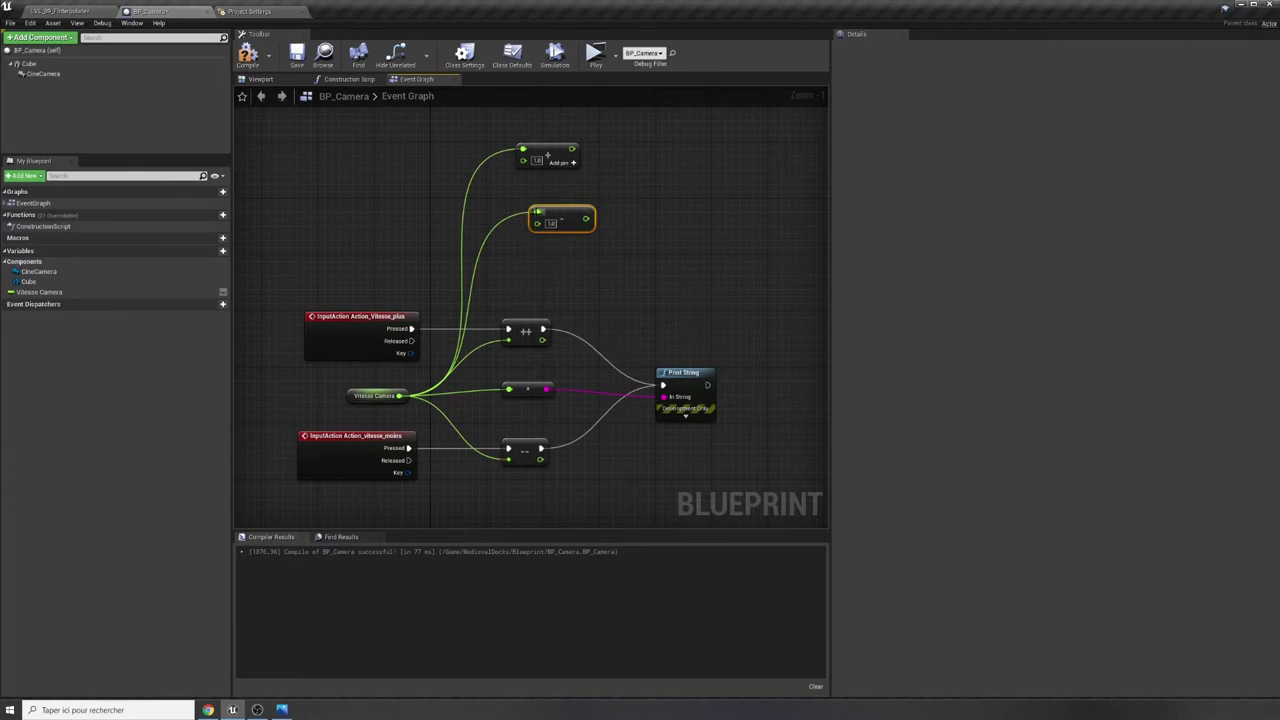
drag(537, 212, 516, 212)
click(537, 160)
text(0.1)
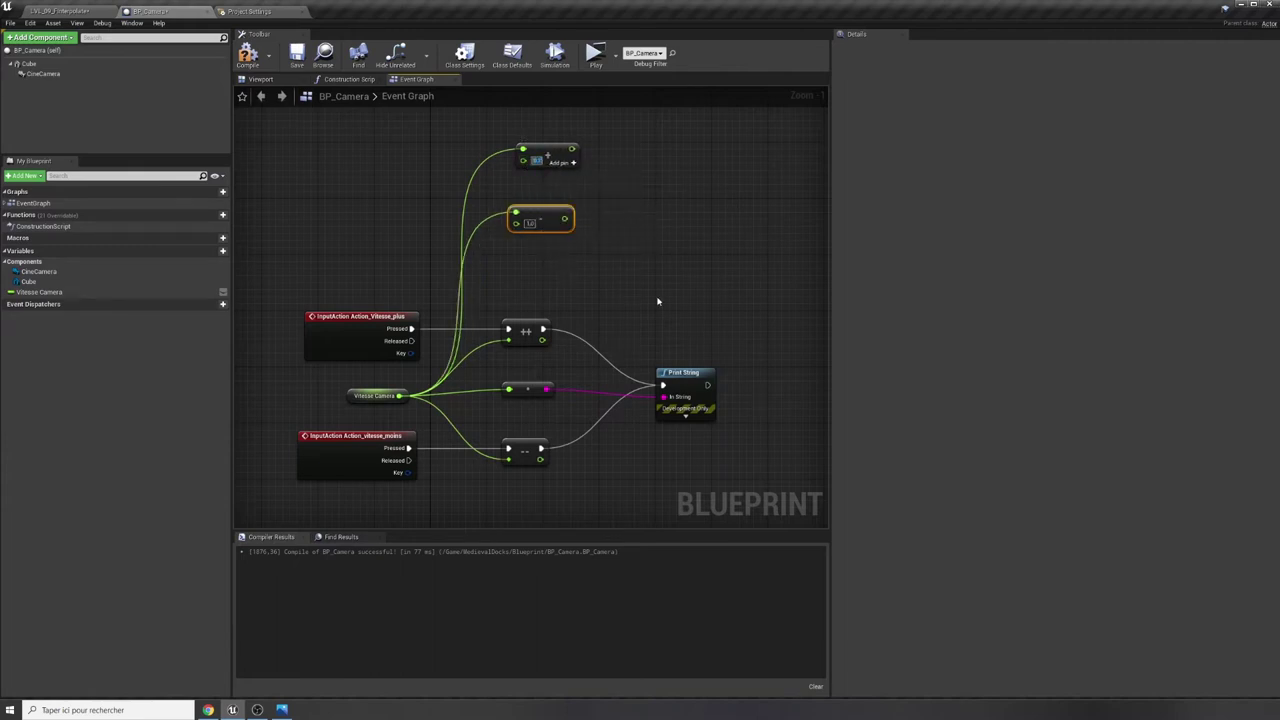
click(530, 223)
Store the Add and Subtract results in two SET Vitesse Camera nodes and delete the old math nodes.
drag(38, 291, 655, 178)
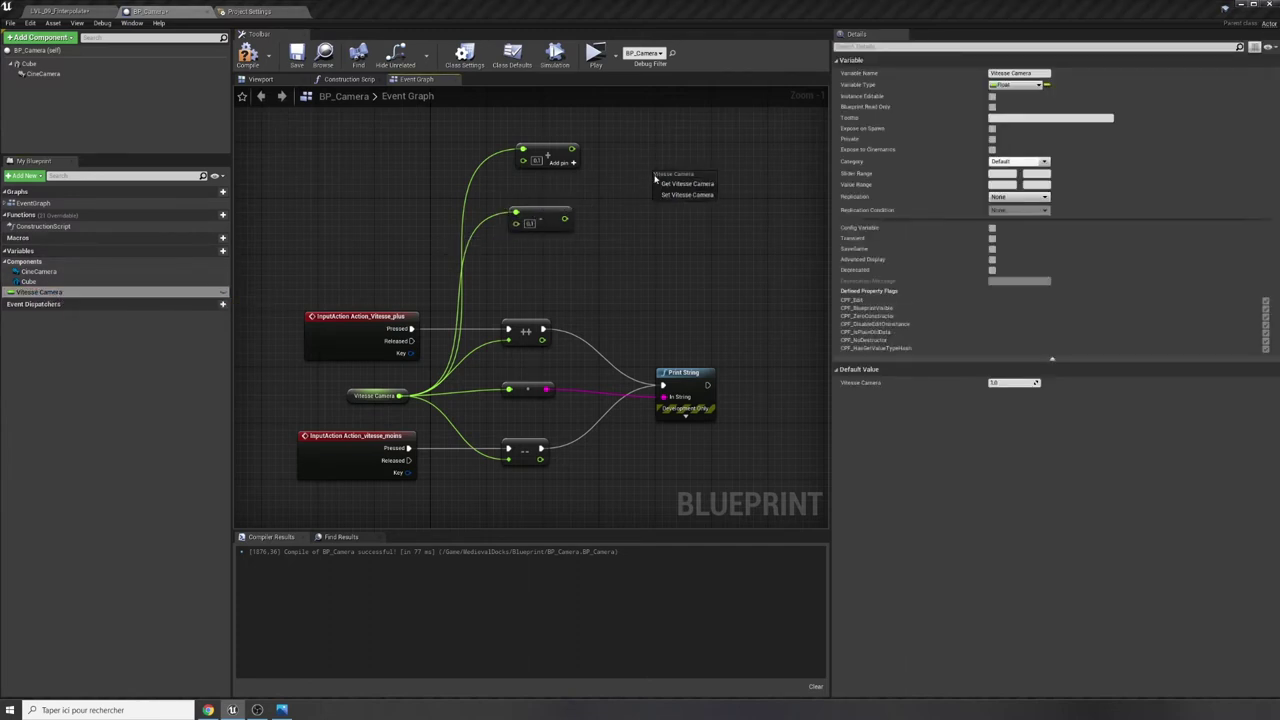
click(680, 194)
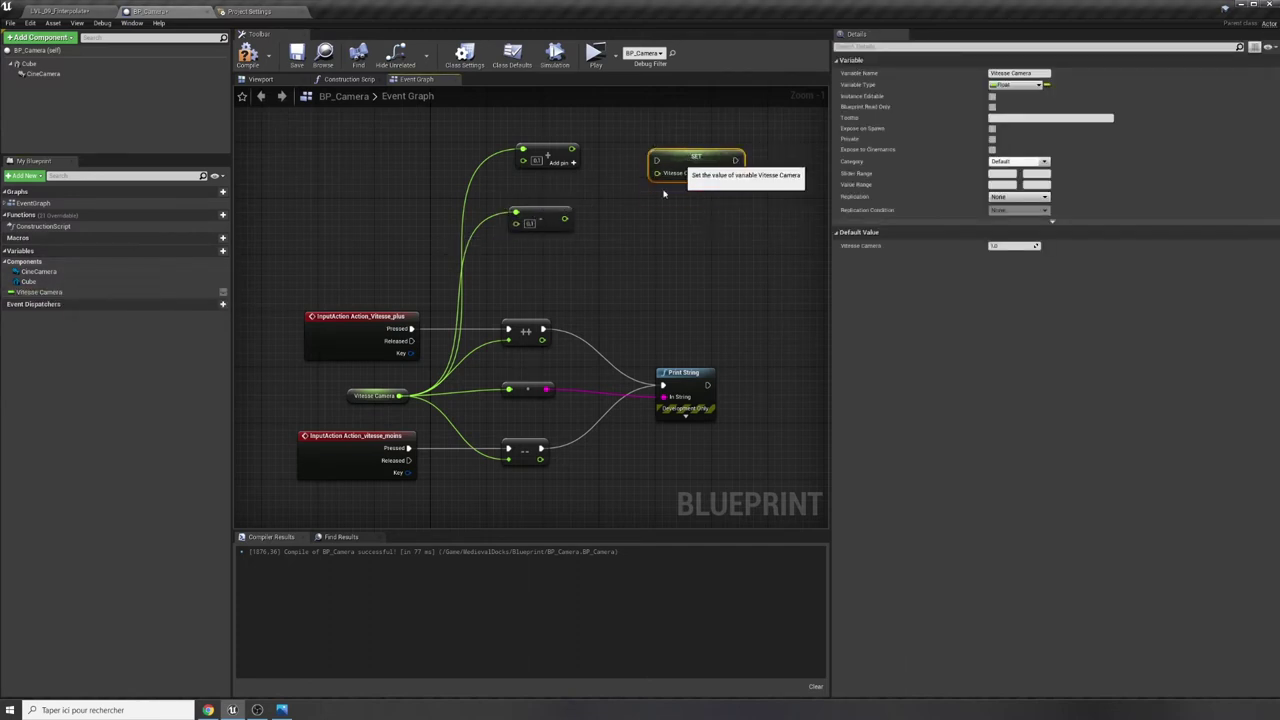
drag(571, 149, 656, 172)
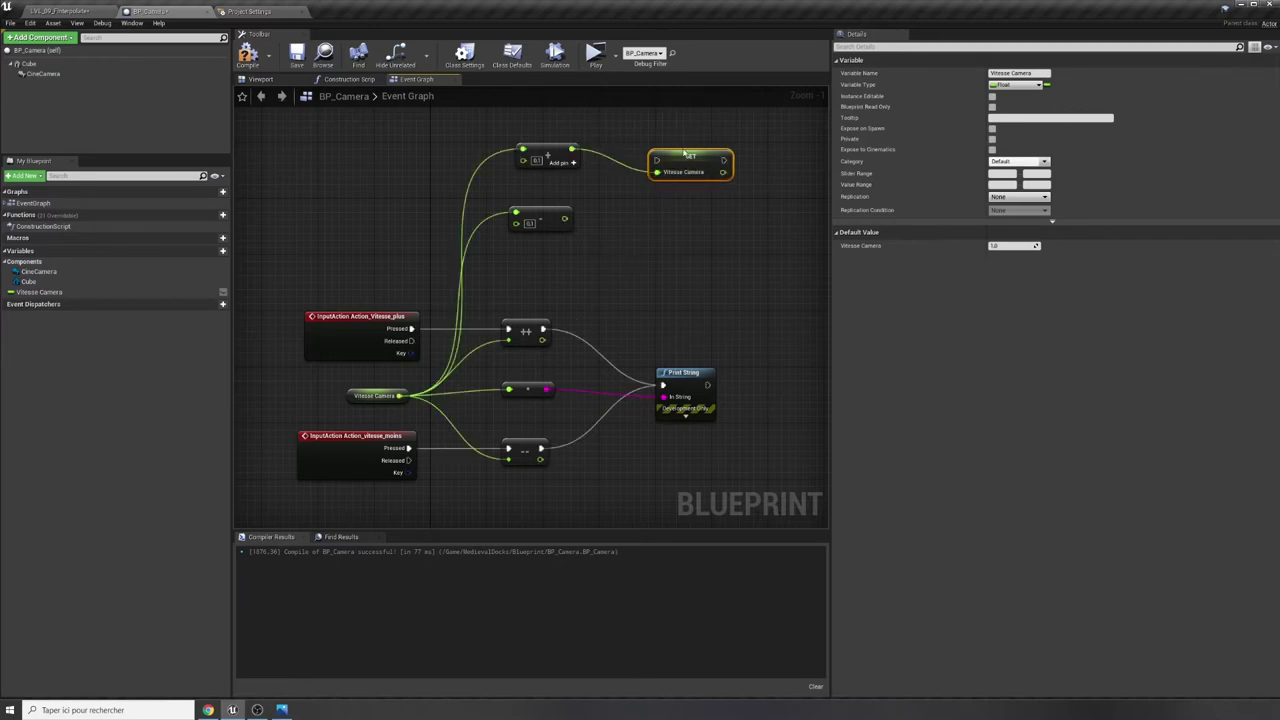
key(ctrl+c)
key(ctrl+v)
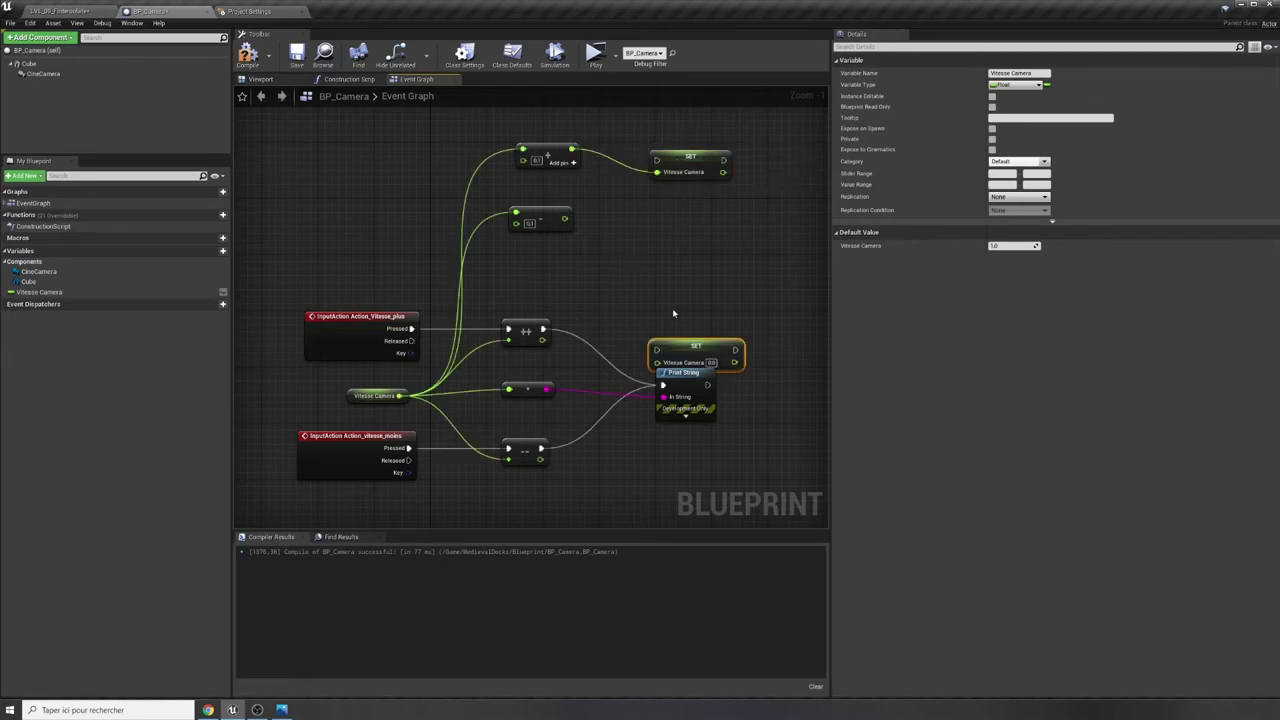
drag(708, 345, 708, 205)
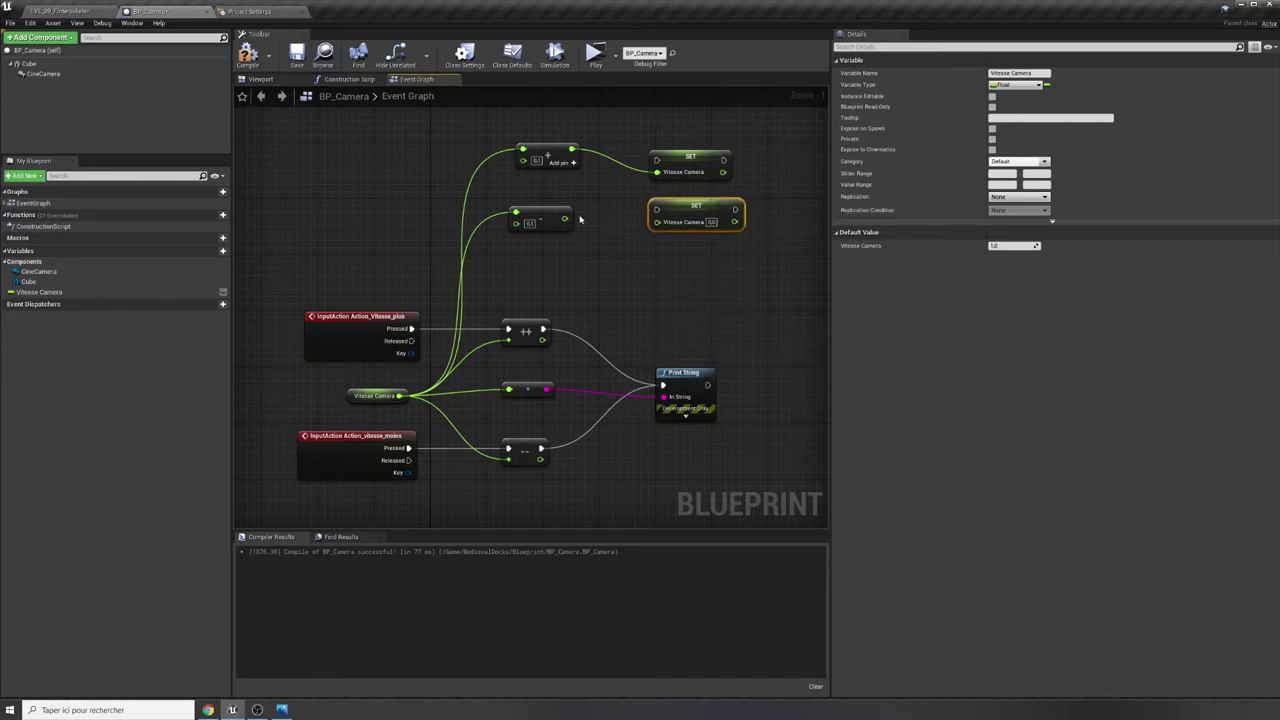
drag(564, 219, 658, 222)
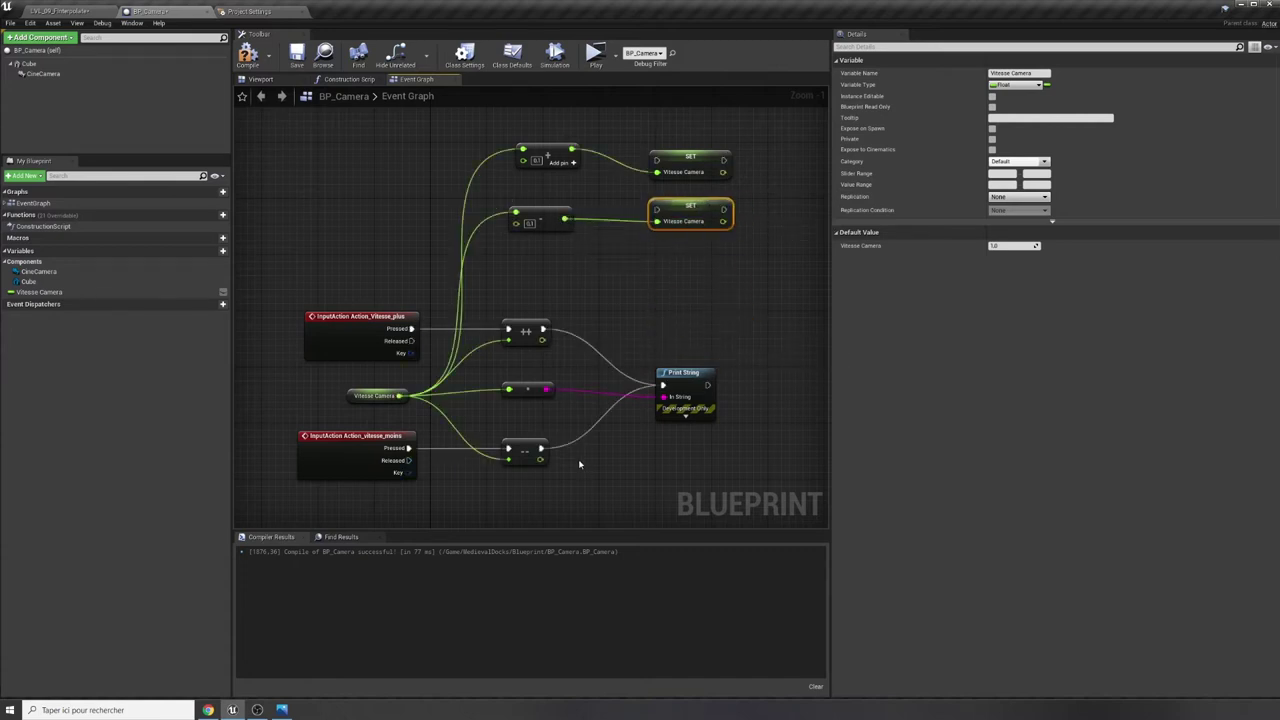
mouse_move(537, 503)
mouse_down()
mouse_move(603, 296)
mouse_move(571, 292)
mouse_up()
key(Delete)
Arrange the nodes and trigger each SET from its Vitesse_plus or Vitesse_moins Pressed event.
drag(678, 391, 691, 398)
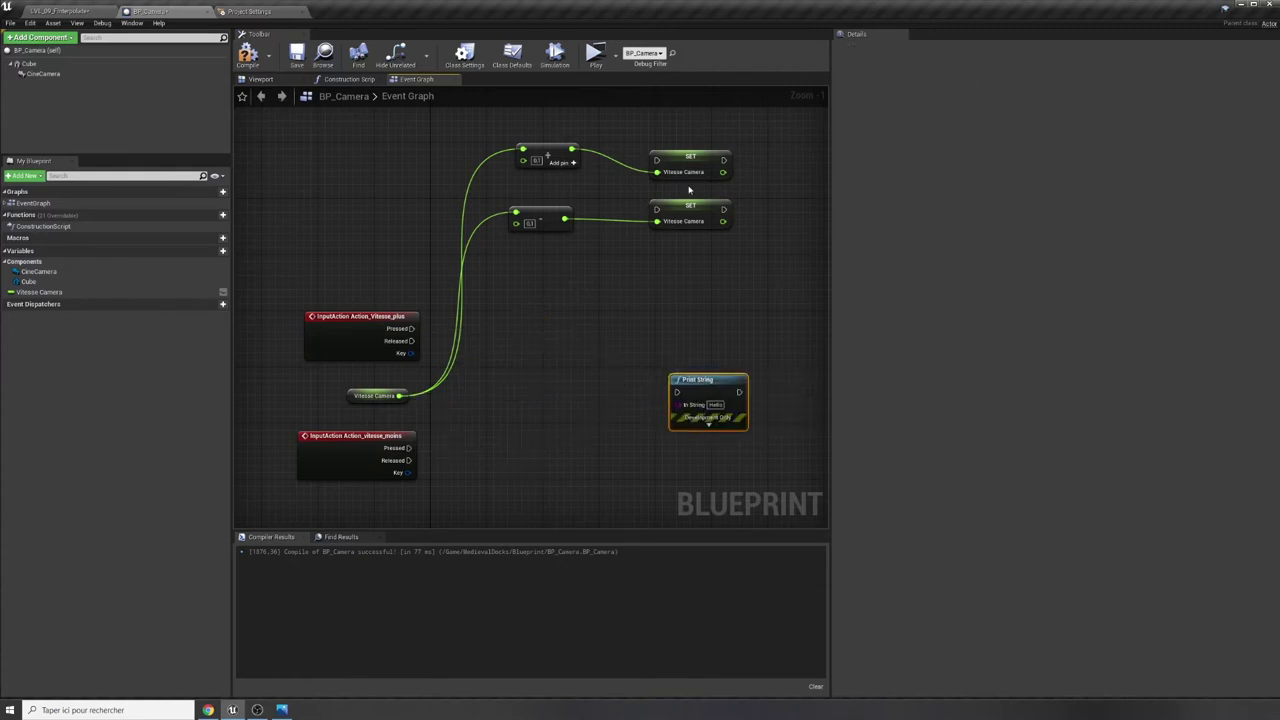
mouse_move(548, 290)
mouse_down()
mouse_move(765, 196)
mouse_move(658, 462)
mouse_up()
drag(492, 471, 492, 492)
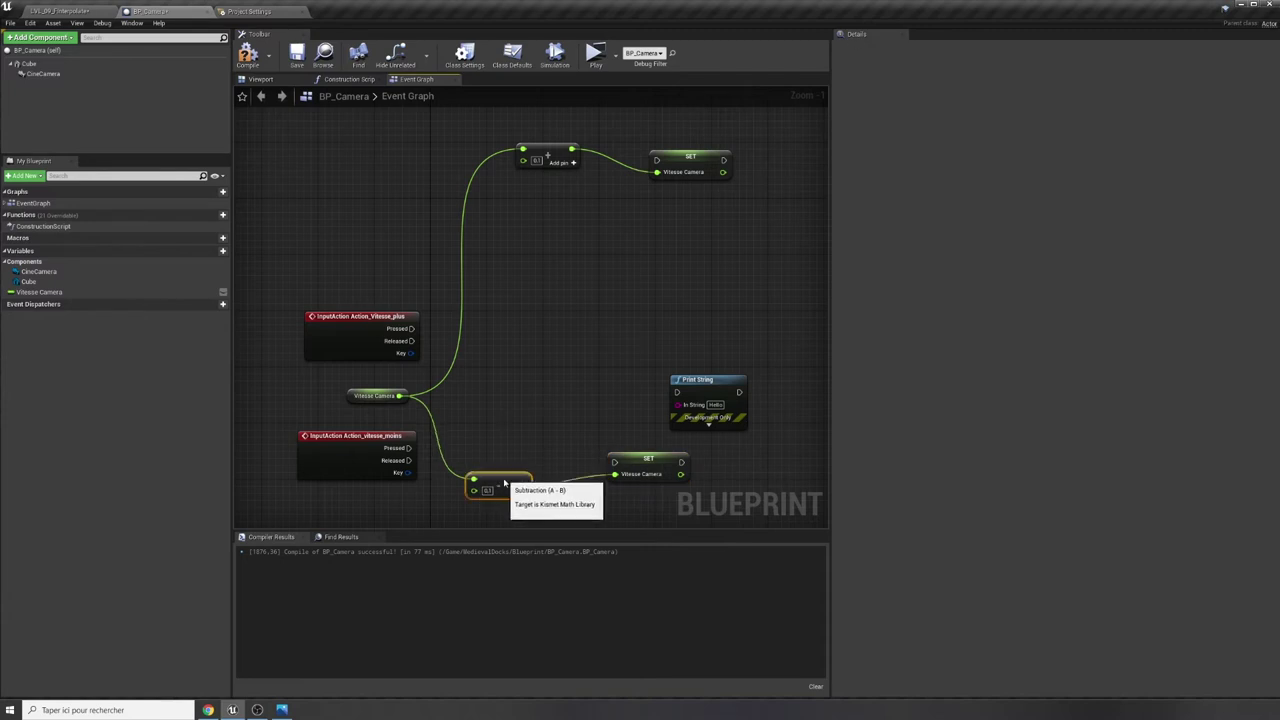
drag(407, 449, 614, 462)
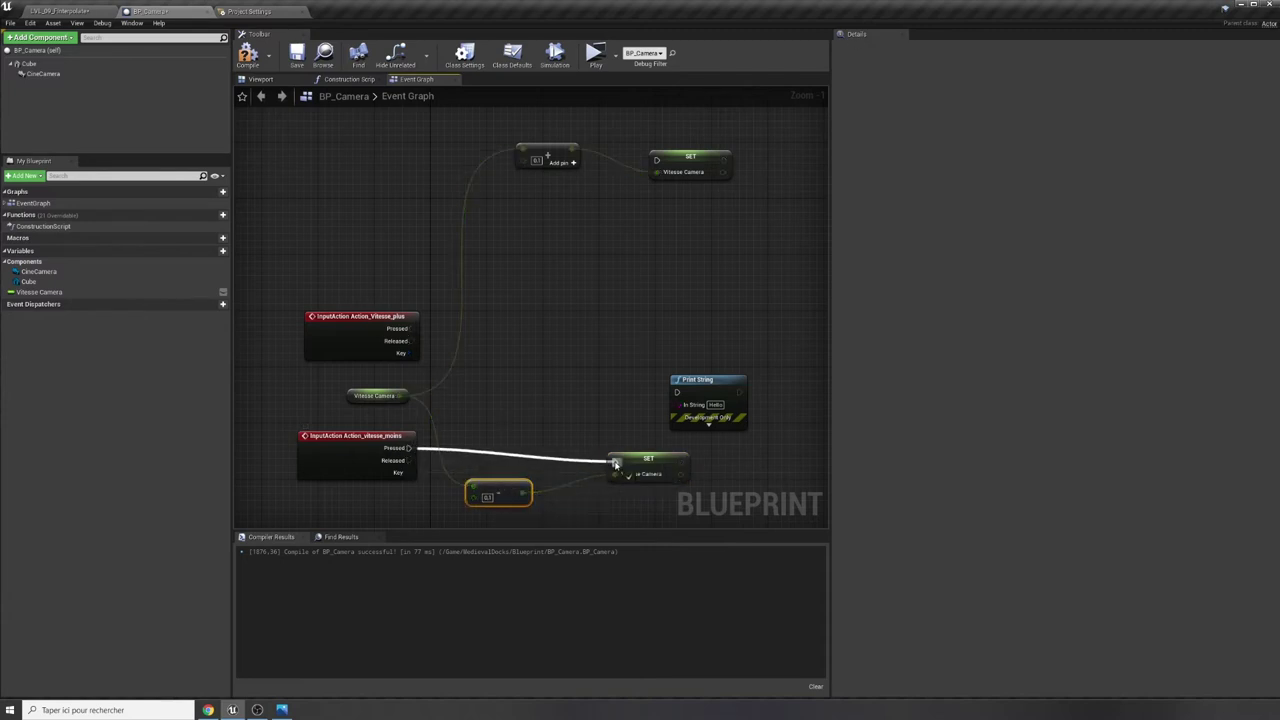
mouse_move(537, 125)
mouse_down()
mouse_move(703, 192)
mouse_move(650, 340)
mouse_move(615, 350)
mouse_up()
click(475, 334)
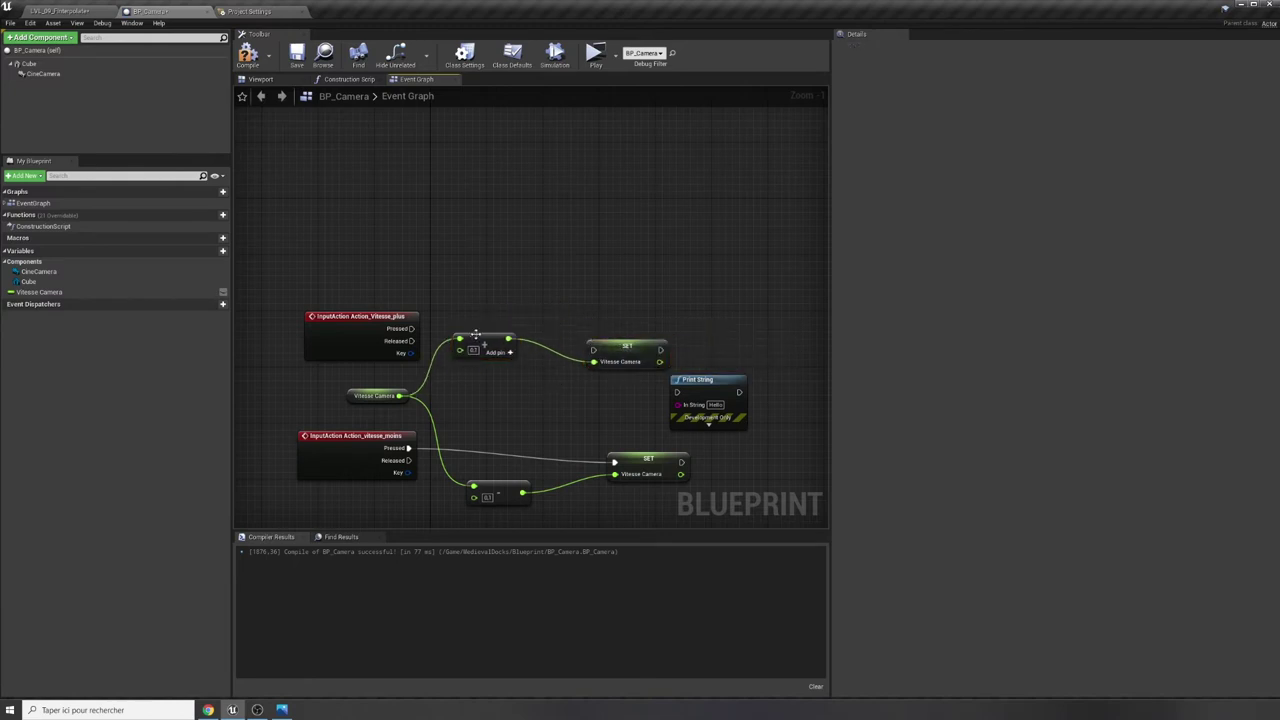
drag(475, 334, 480, 375)
drag(627, 347, 620, 319)
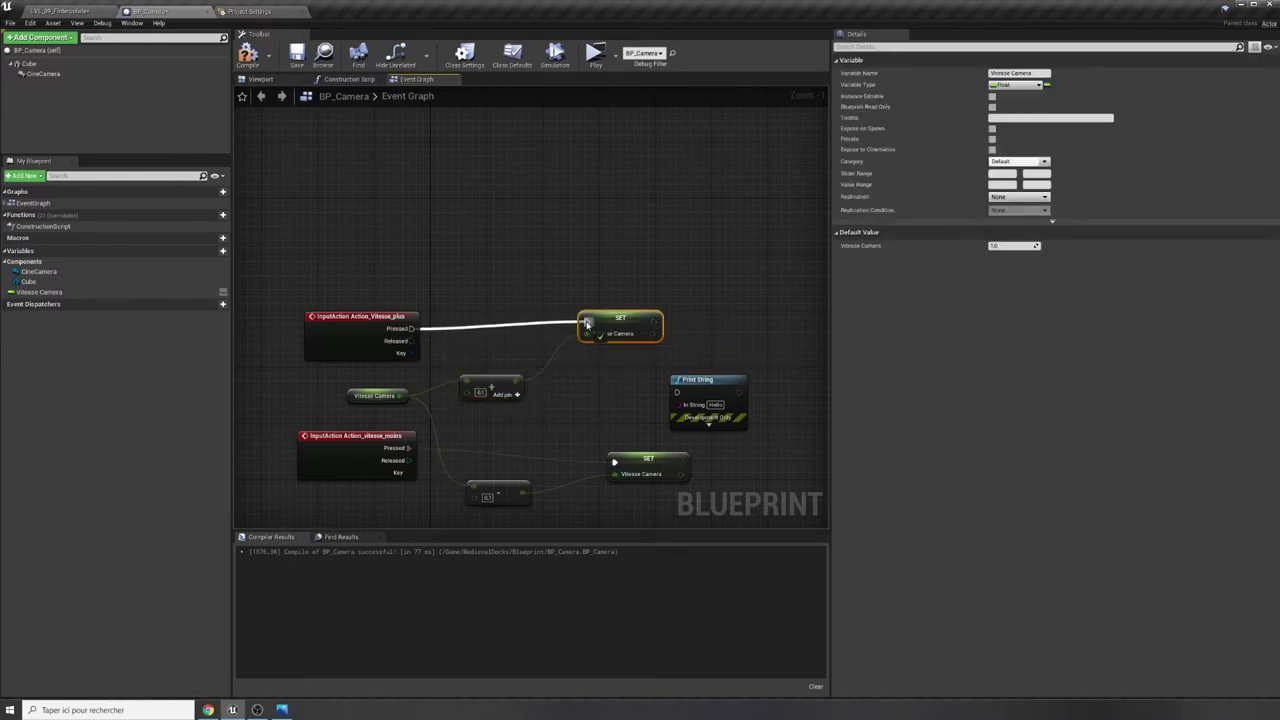
drag(411, 328, 586, 321)
Run Print String of Vitesse Camera after both SETs, then compile and Play.
mouse_move(716, 384)
mouse_down()
mouse_move(657, 387)
mouse_move(728, 386)
mouse_up()
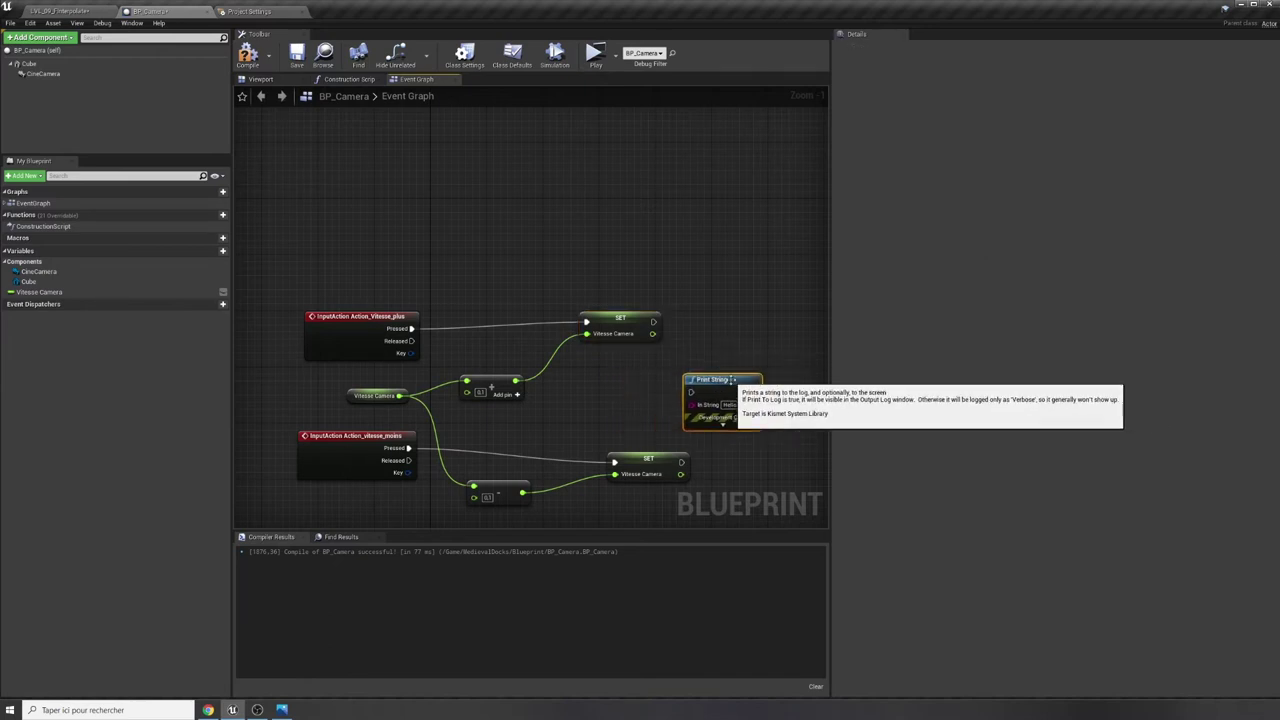
drag(654, 321, 690, 391)
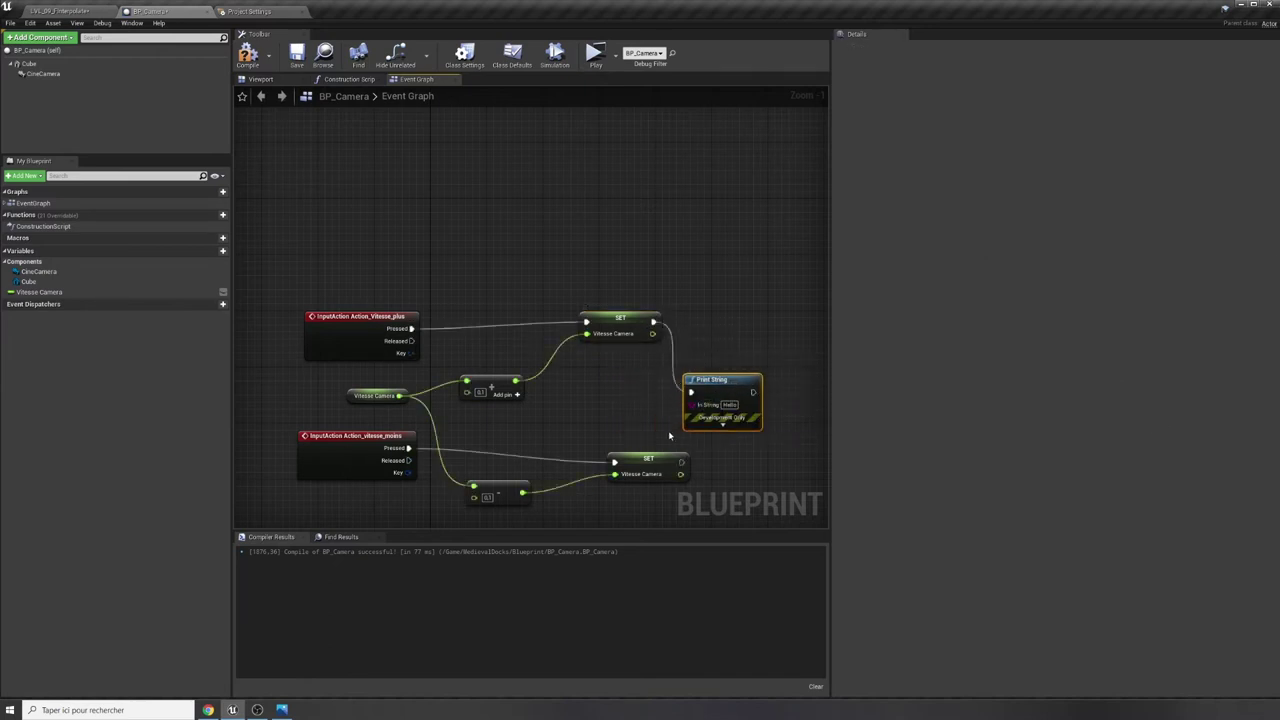
mouse_move(684, 464)
mouse_down()
mouse_move(643, 465)
mouse_move(691, 392)
mouse_up()
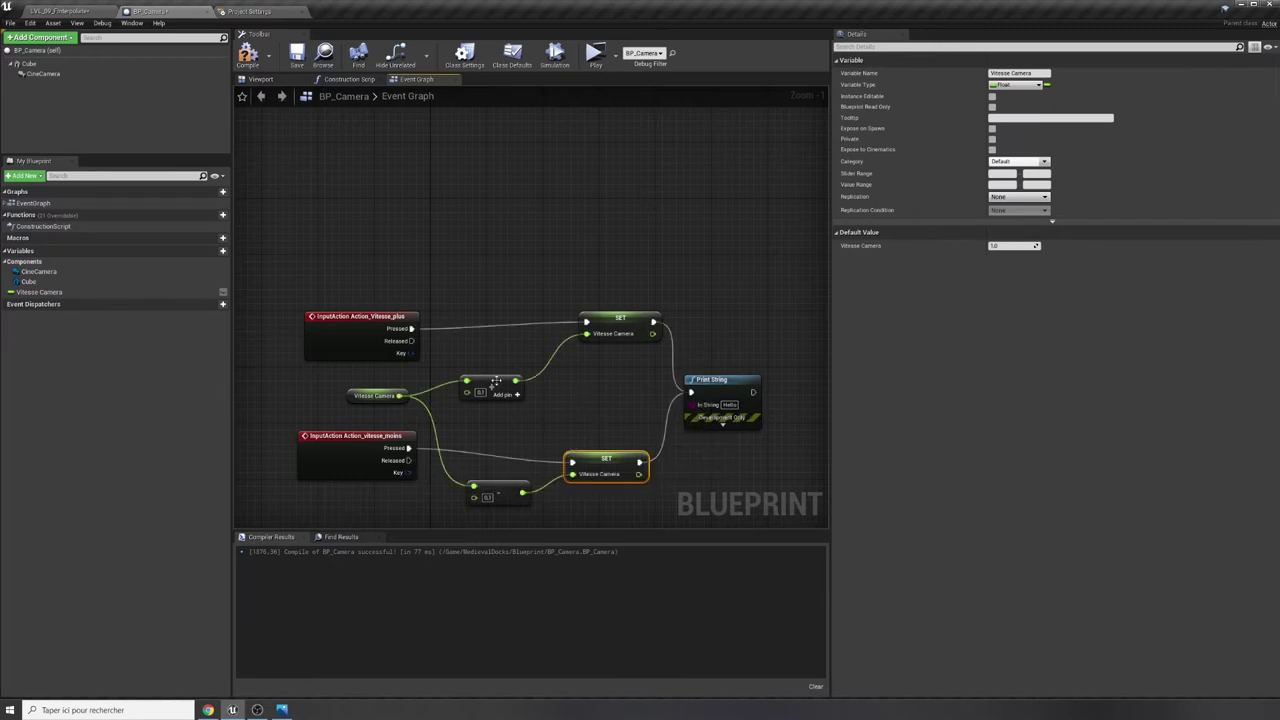
drag(399, 395, 692, 404)
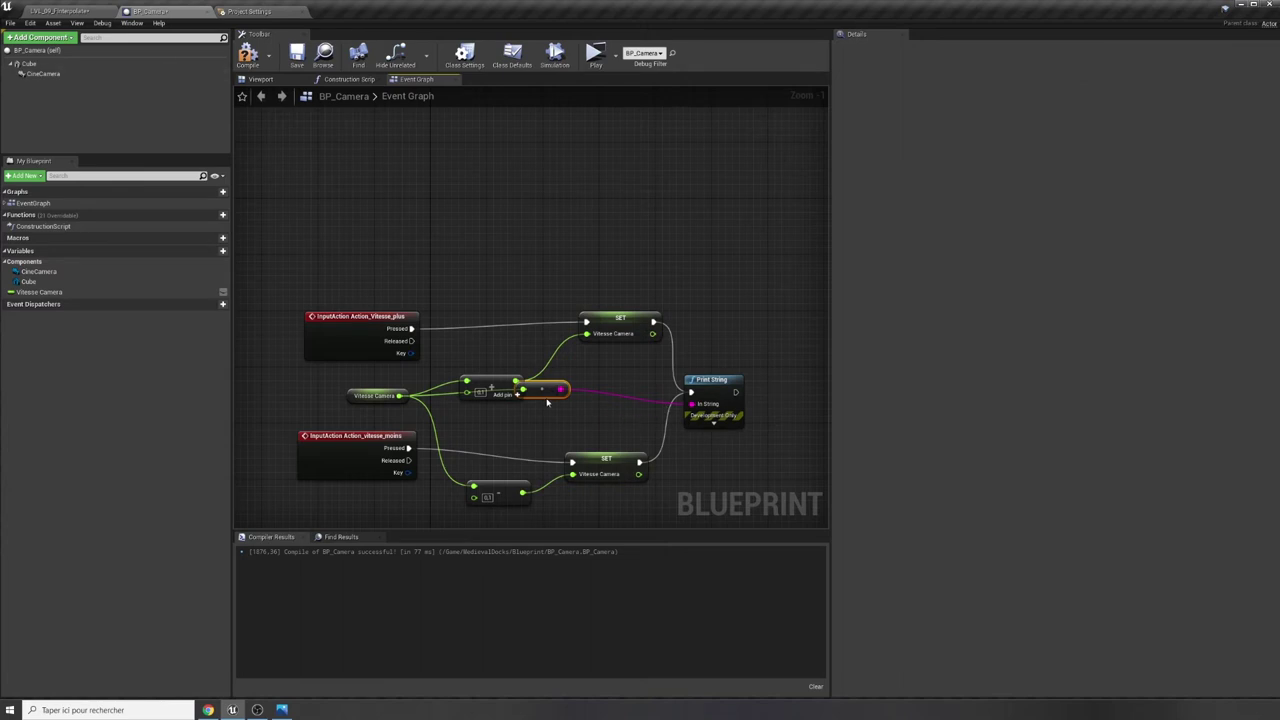
drag(547, 402, 550, 436)
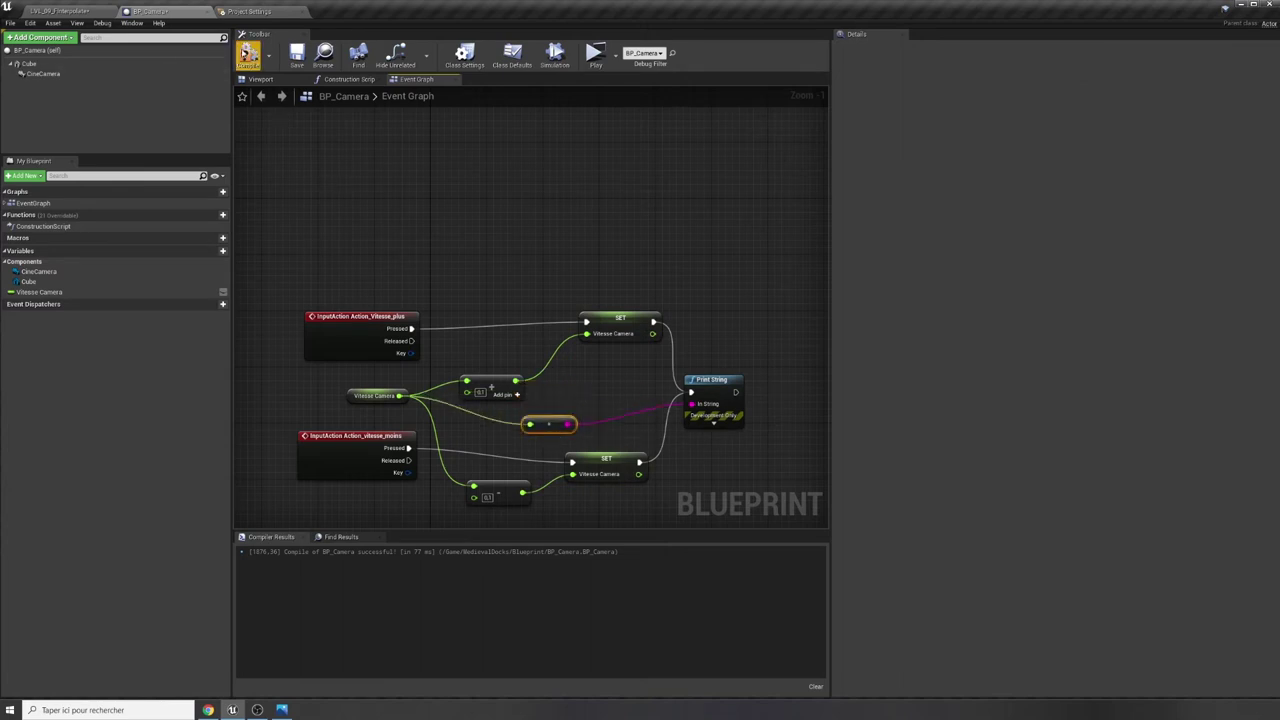
click(248, 55)
click(590, 55)
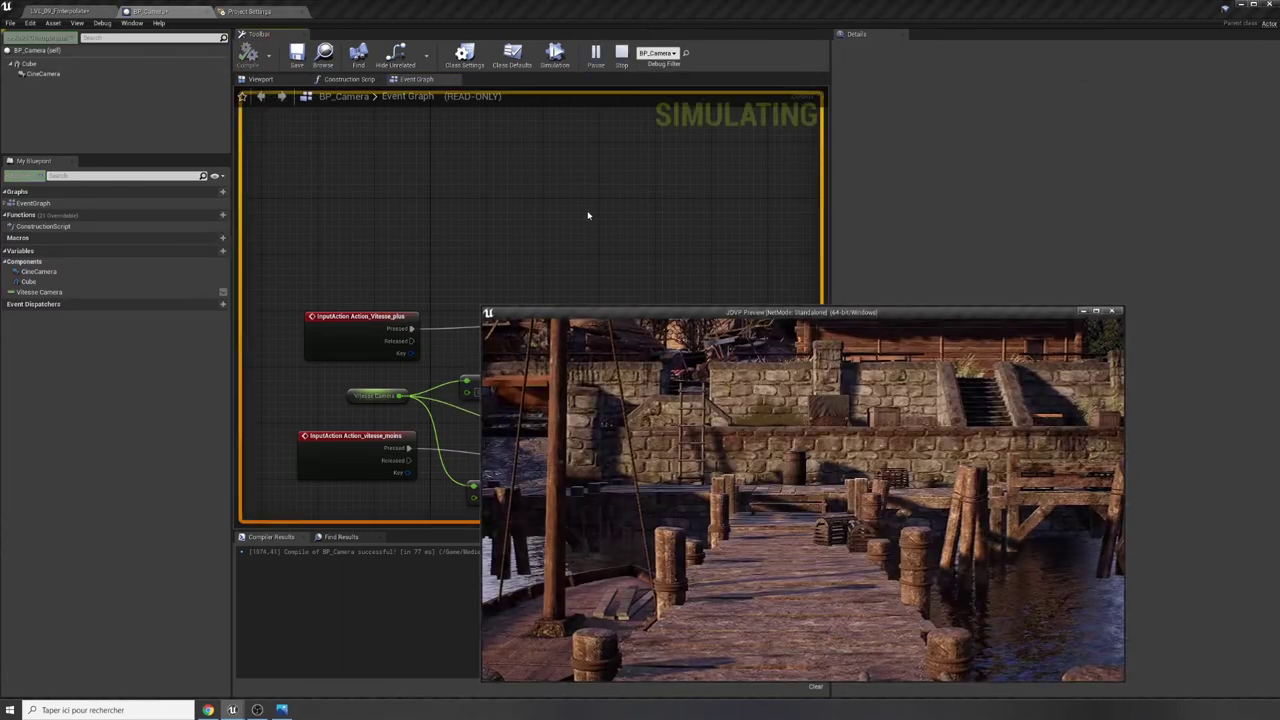
Test numpad + and - speed changes in the preview, then stop it with Esc.
drag(626, 316, 652, 193)
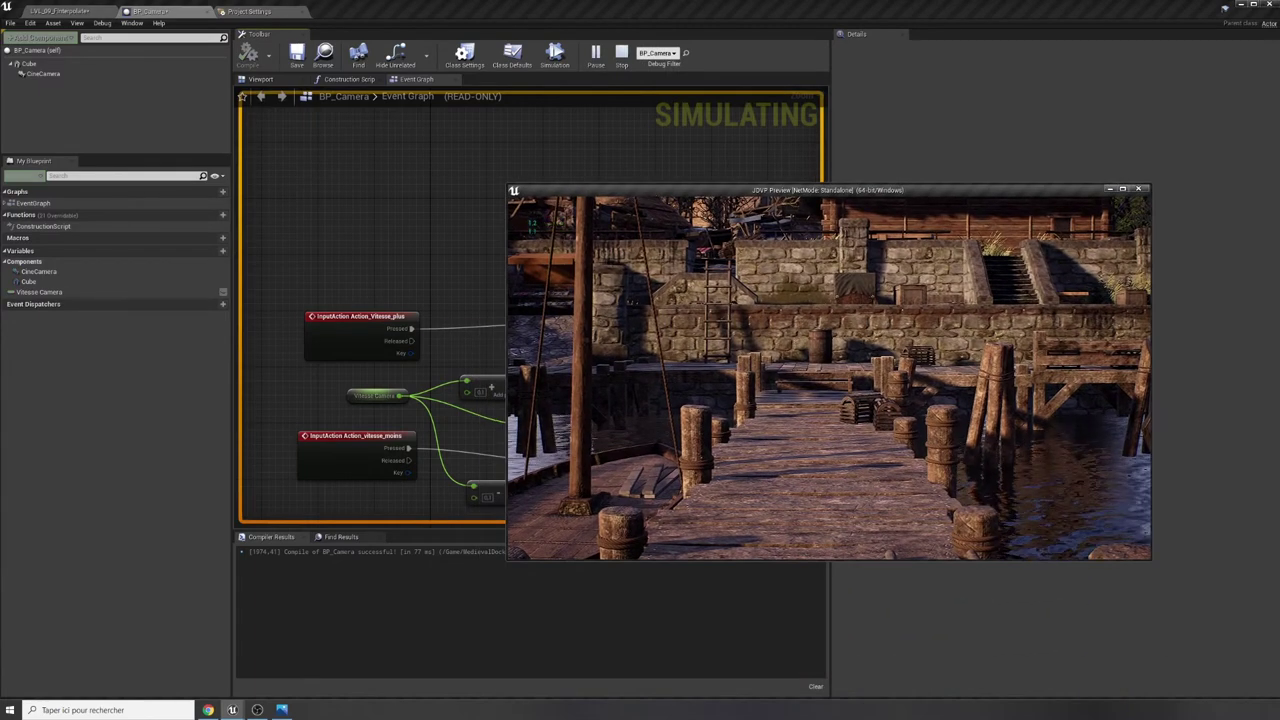
key(KP_Add)
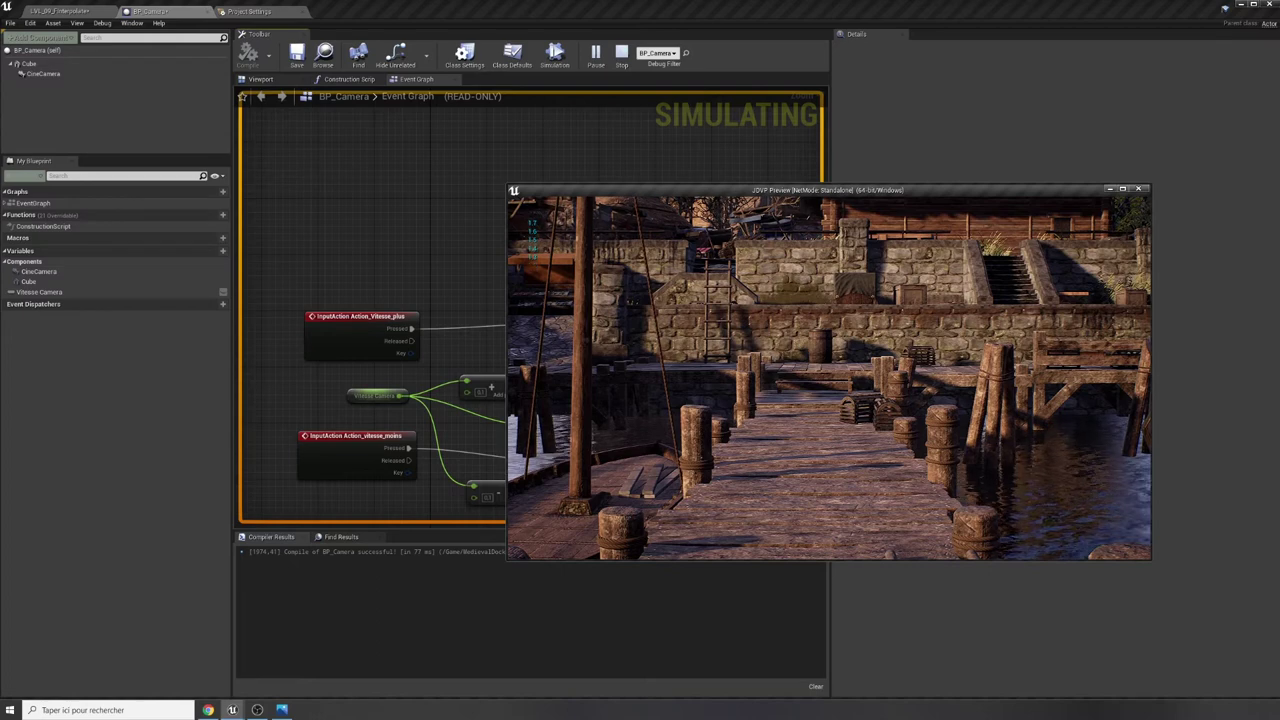
key(KP_Subtract)
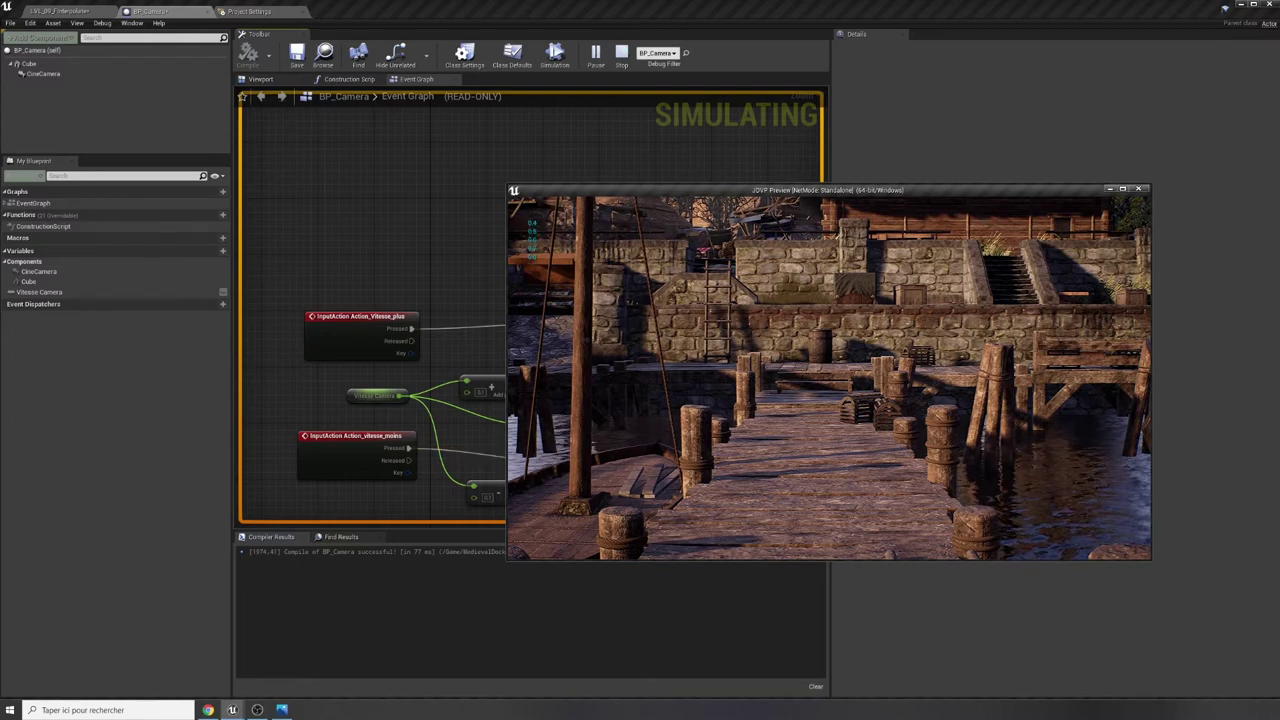
key(Escape)
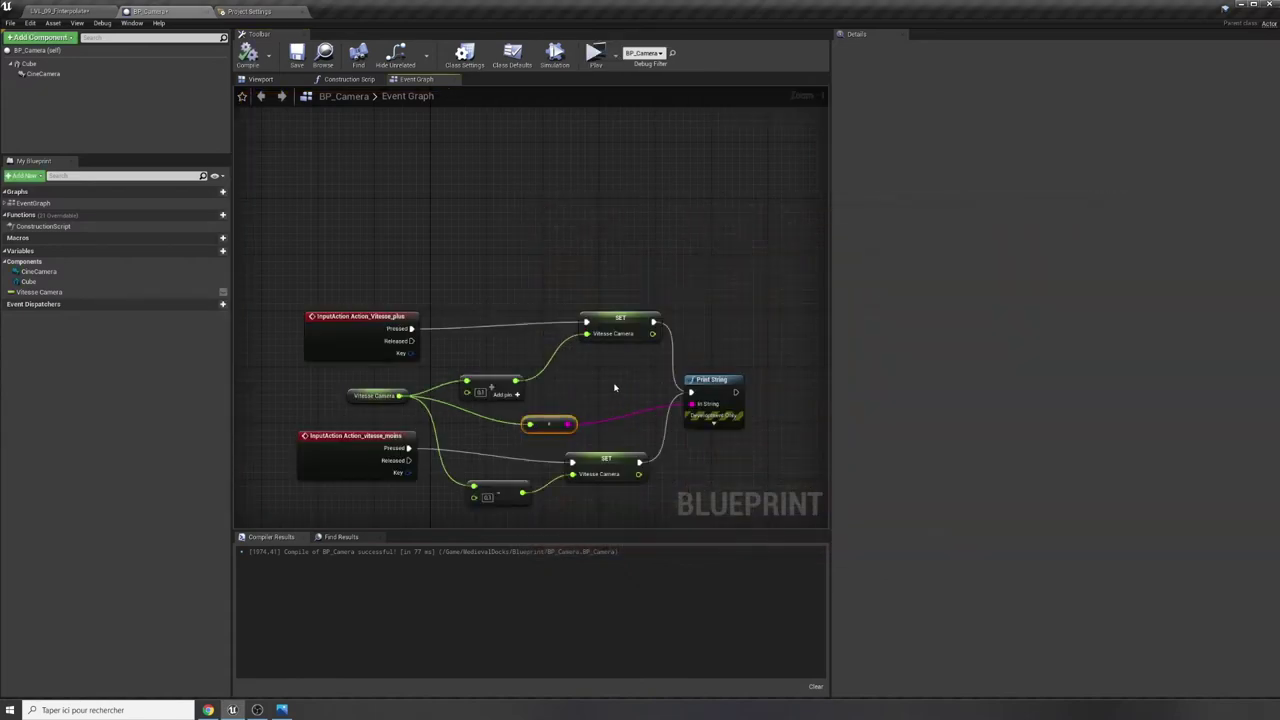
Move both SET Vitesse Camera nodes further to the right of the speed nodes.
right_drag(614, 387, 623, 278)
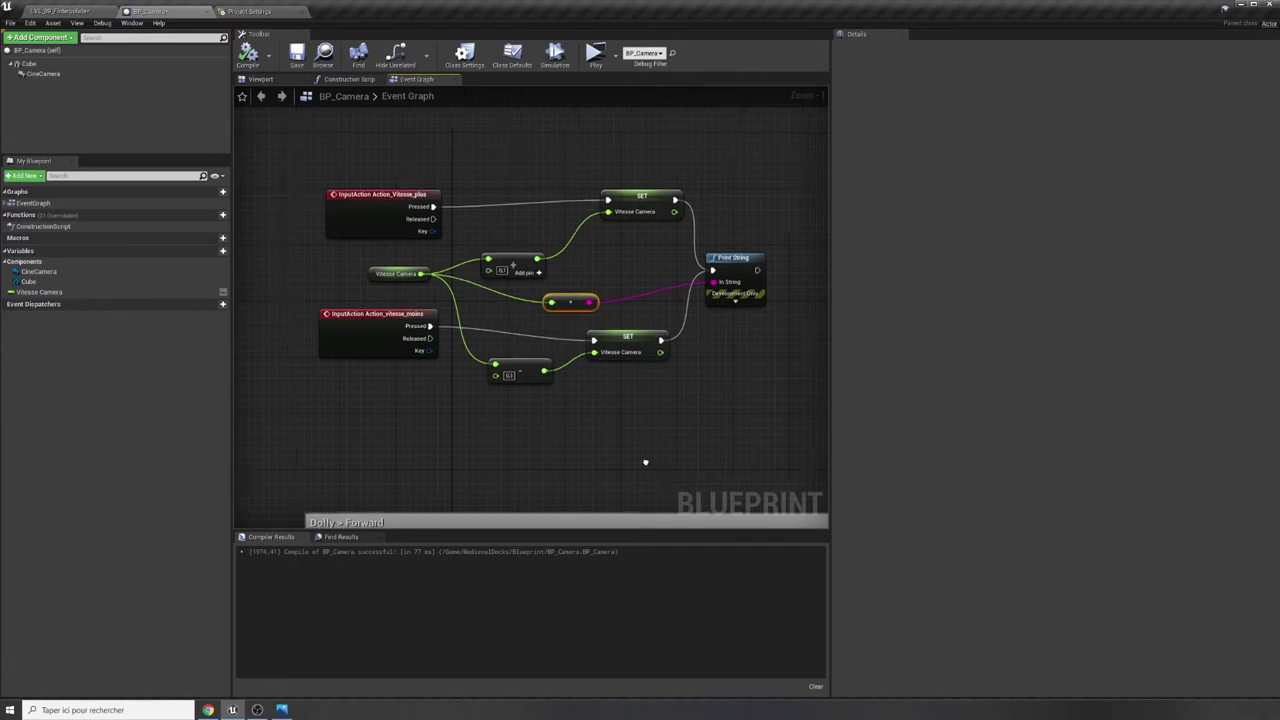
right_drag(646, 463, 600, 437)
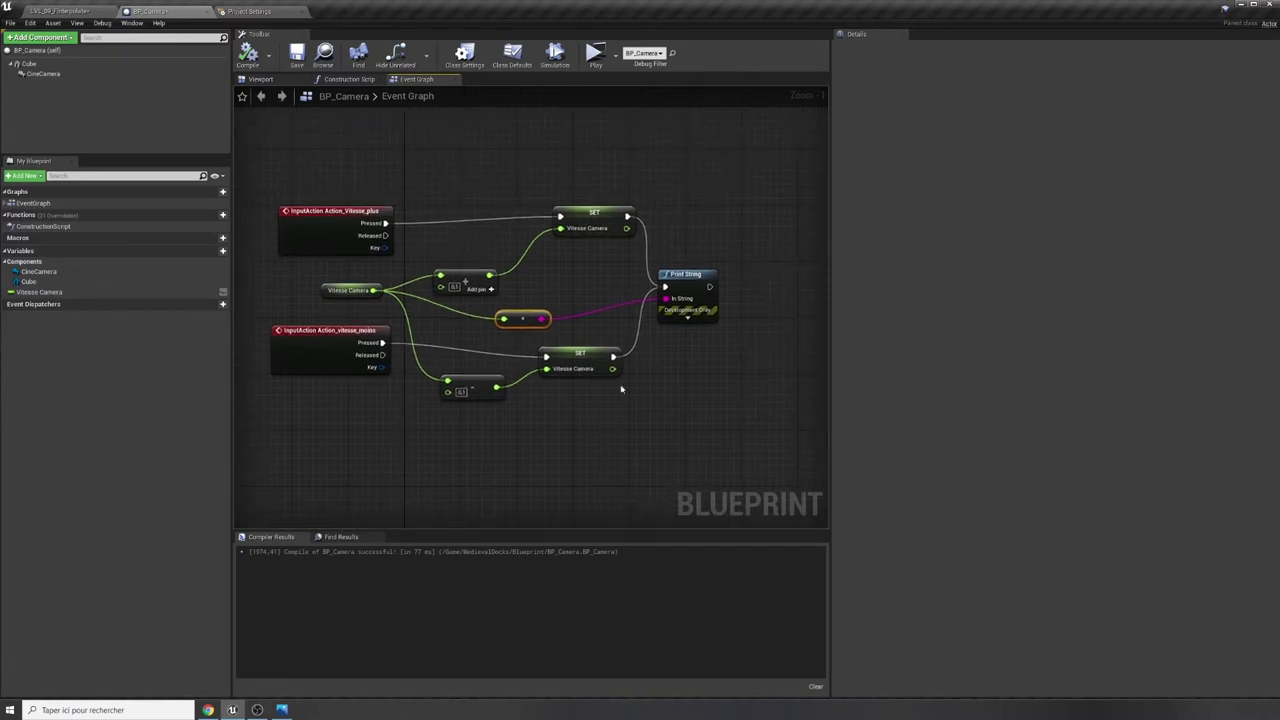
drag(604, 440, 604, 114)
drag(573, 214, 672, 218)
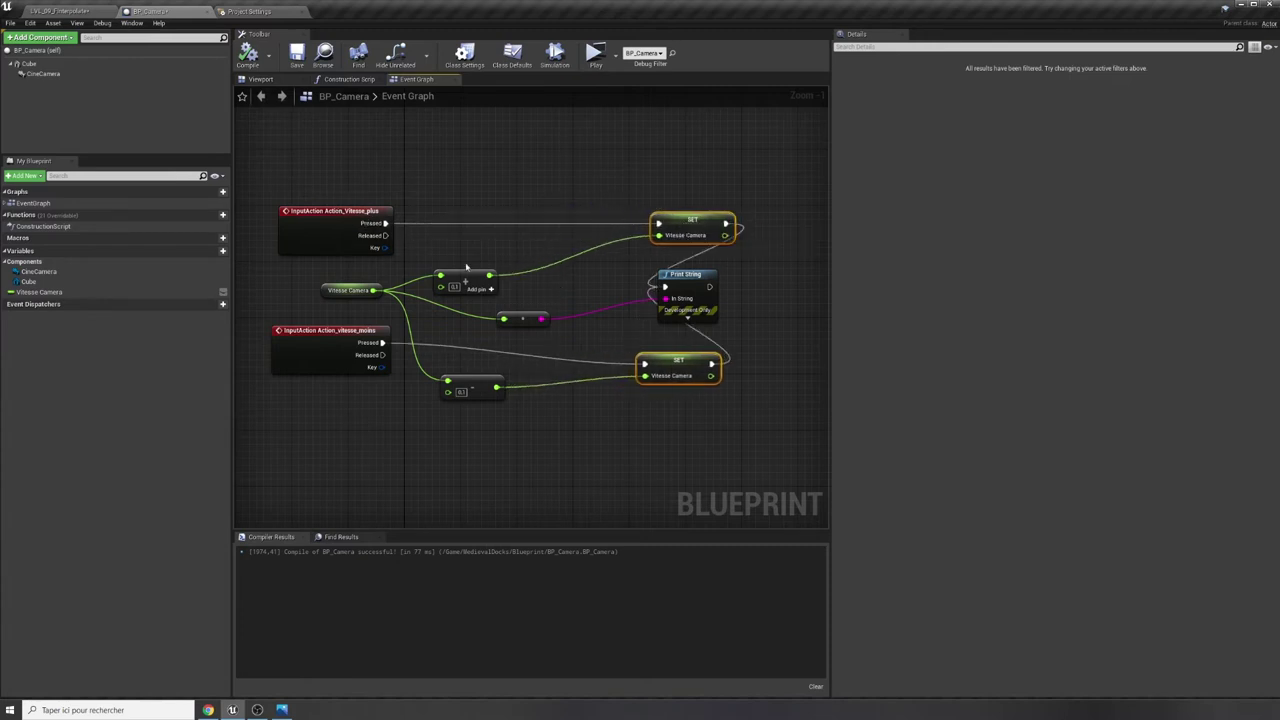
Insert a Clamp (float) node between the add result and the upper SET Vitesse Camera.
drag(489, 276, 571, 172)
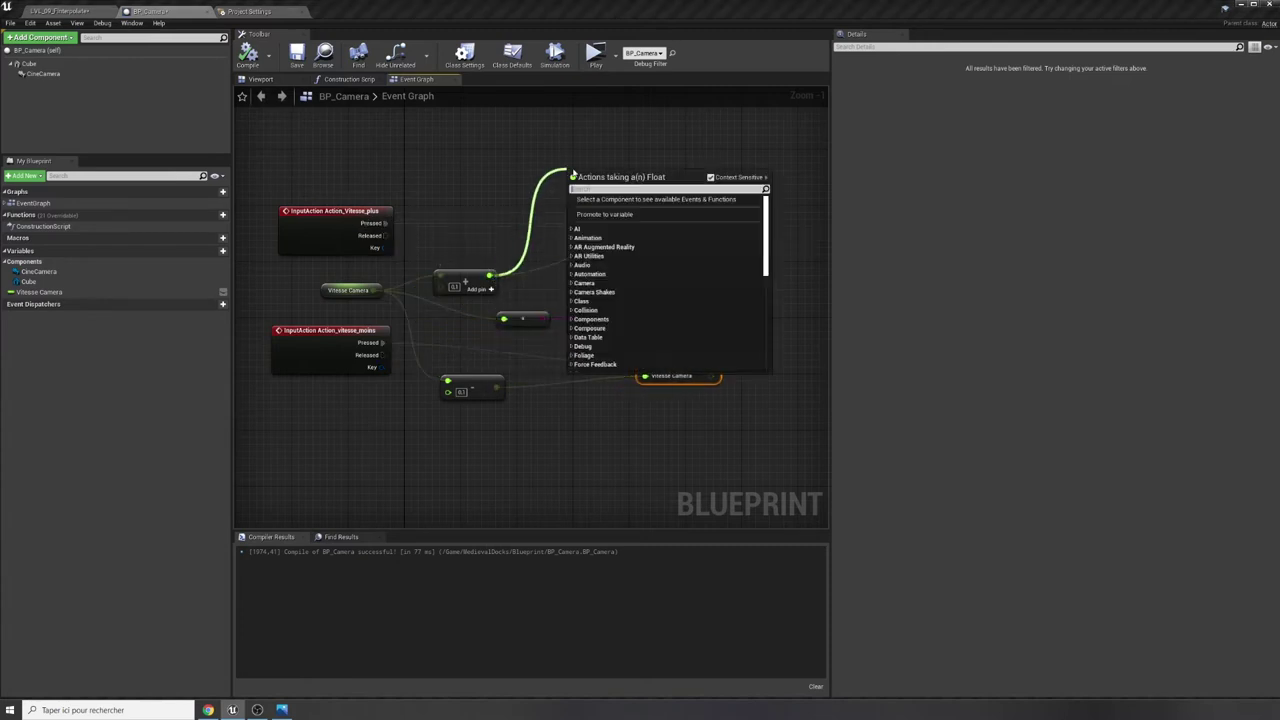
text(clamp)
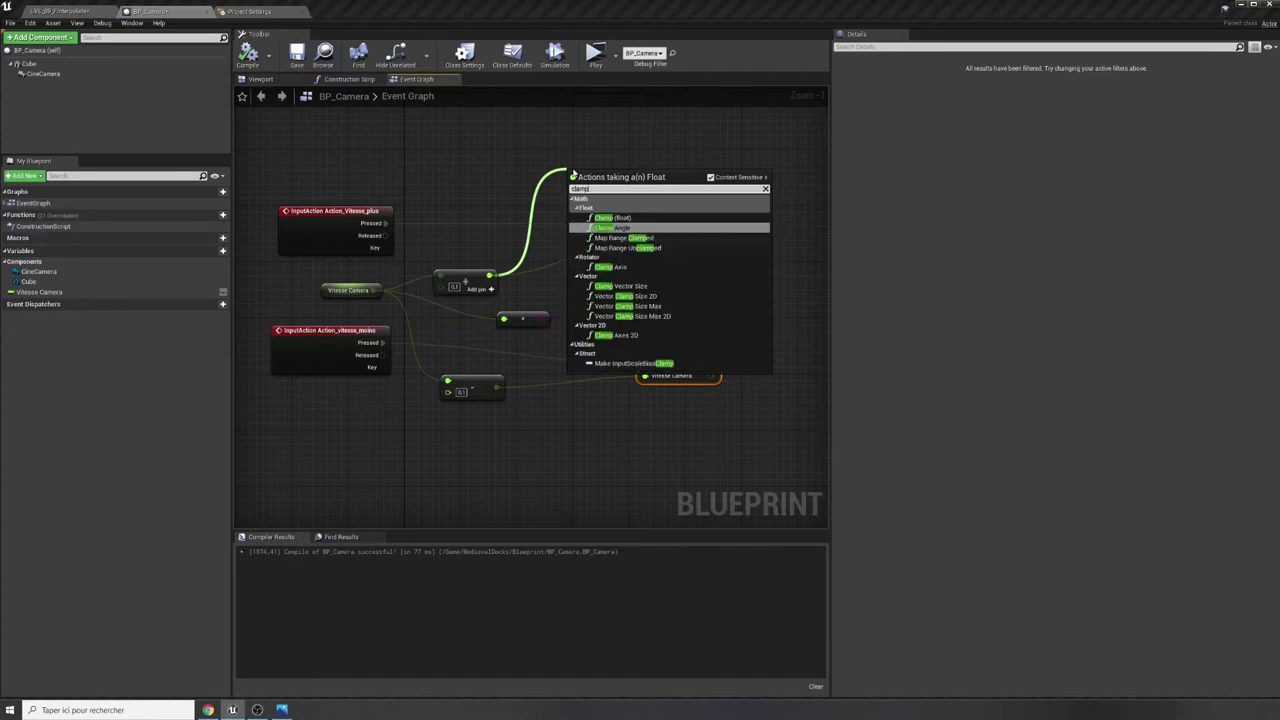
click(612, 217)
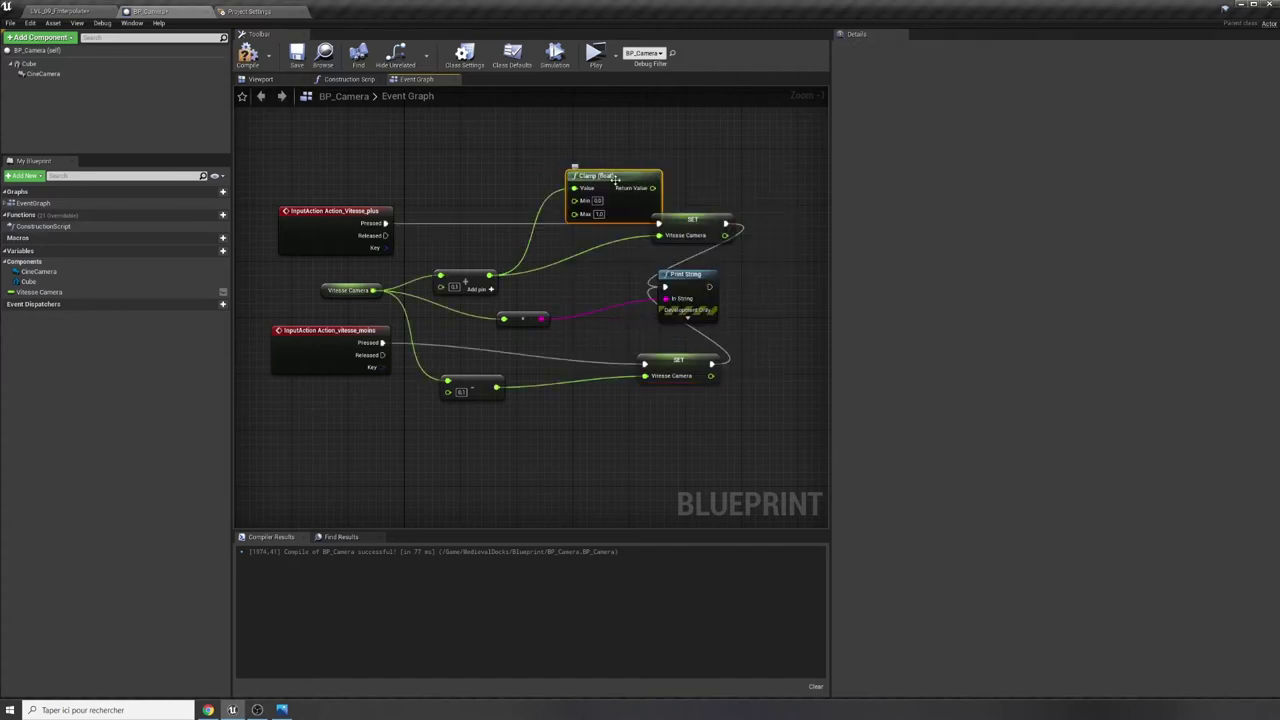
drag(594, 213, 579, 220)
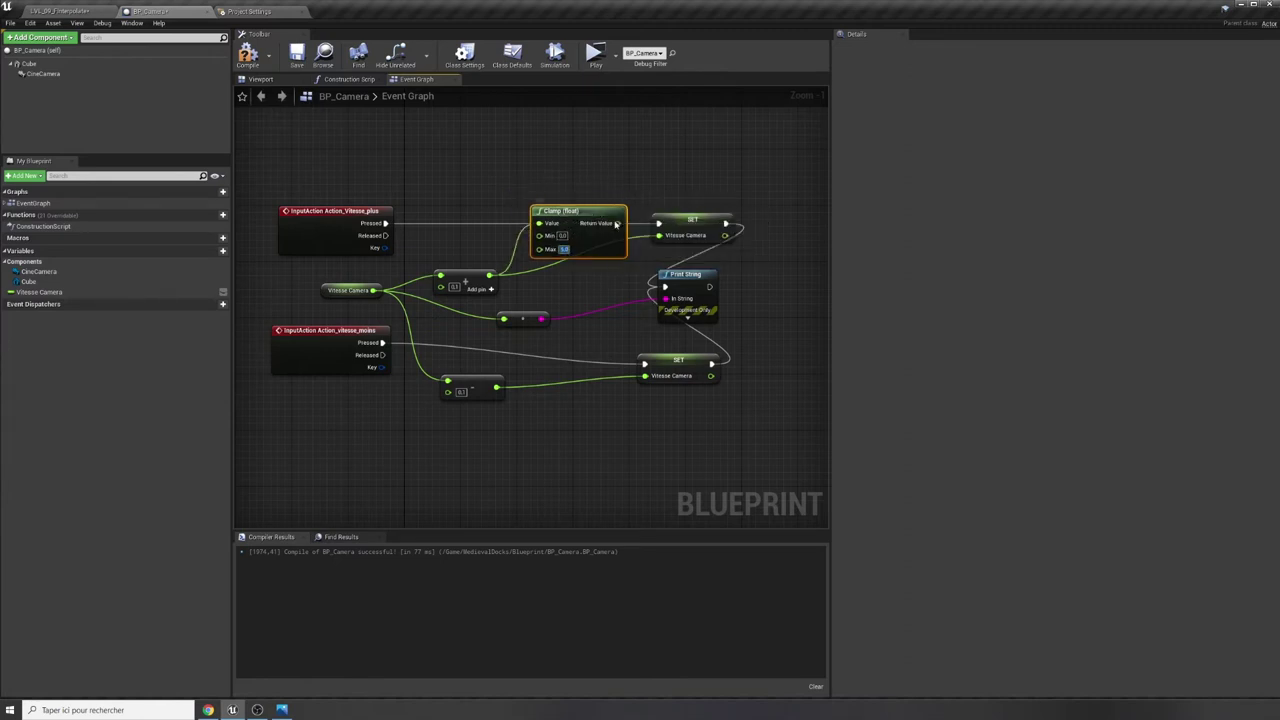
mouse_move(570, 219)
mouse_down()
mouse_move(578, 247)
mouse_move(564, 253)
mouse_up()
Duplicate the clamp and wire it between the subtract result and the lower SET.
key(ctrl+w)
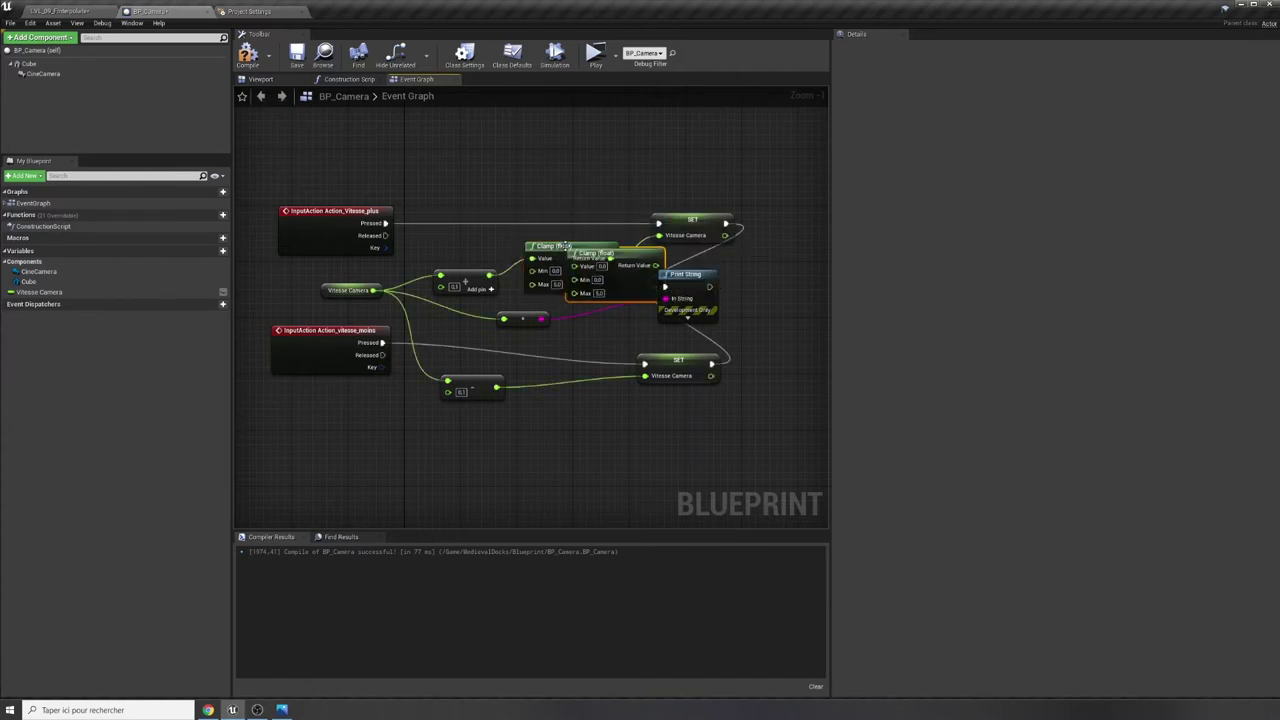
drag(660, 287, 616, 441)
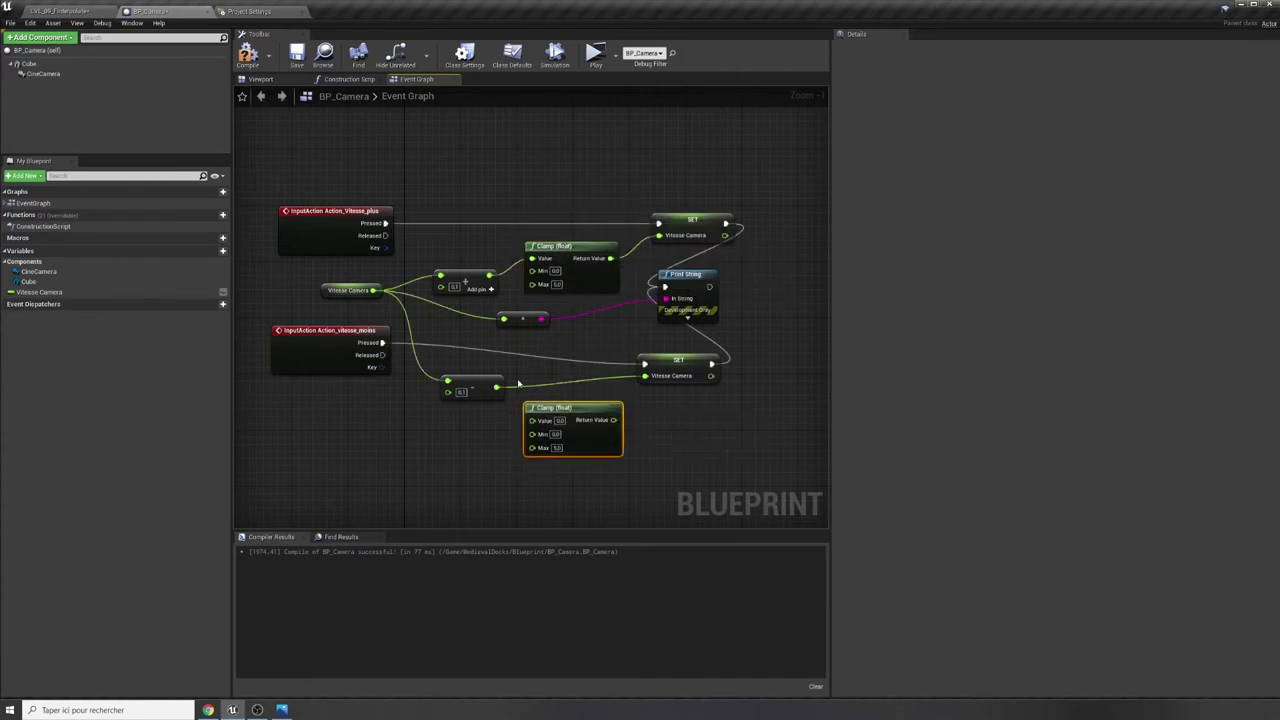
mouse_move(494, 390)
mouse_down()
mouse_move(520, 442)
mouse_move(532, 420)
mouse_up()
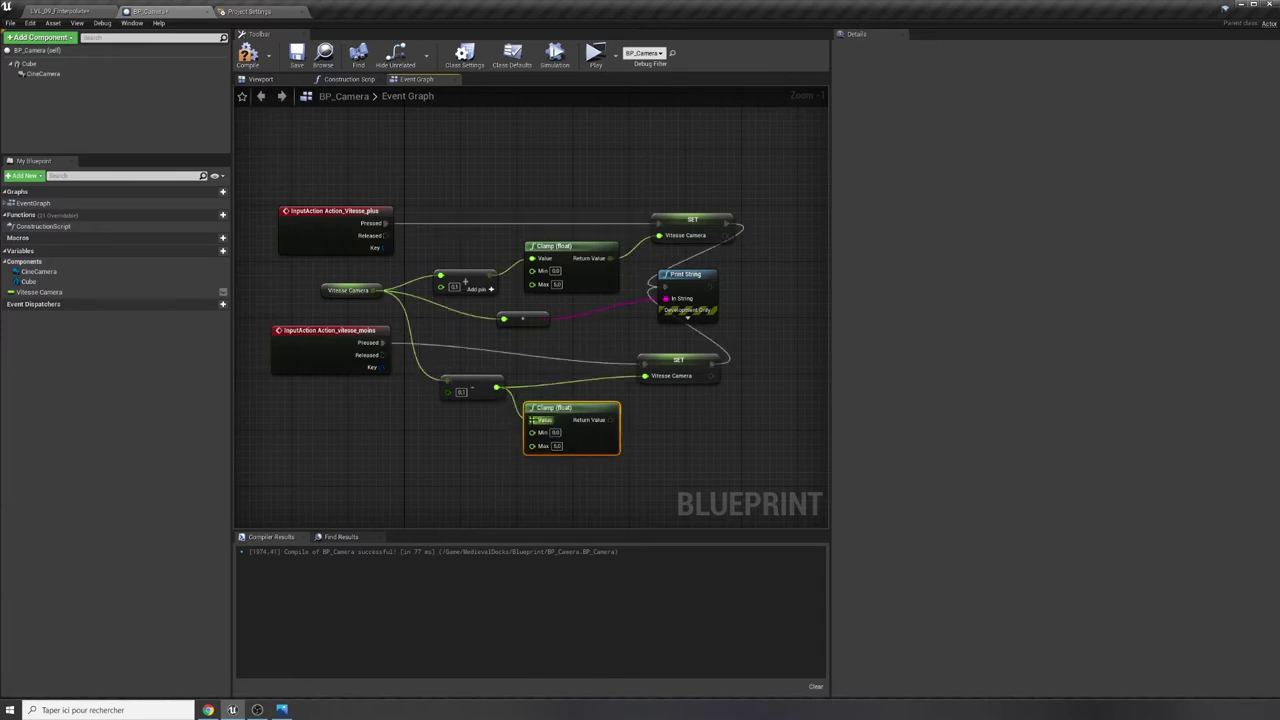
drag(610, 420, 645, 376)
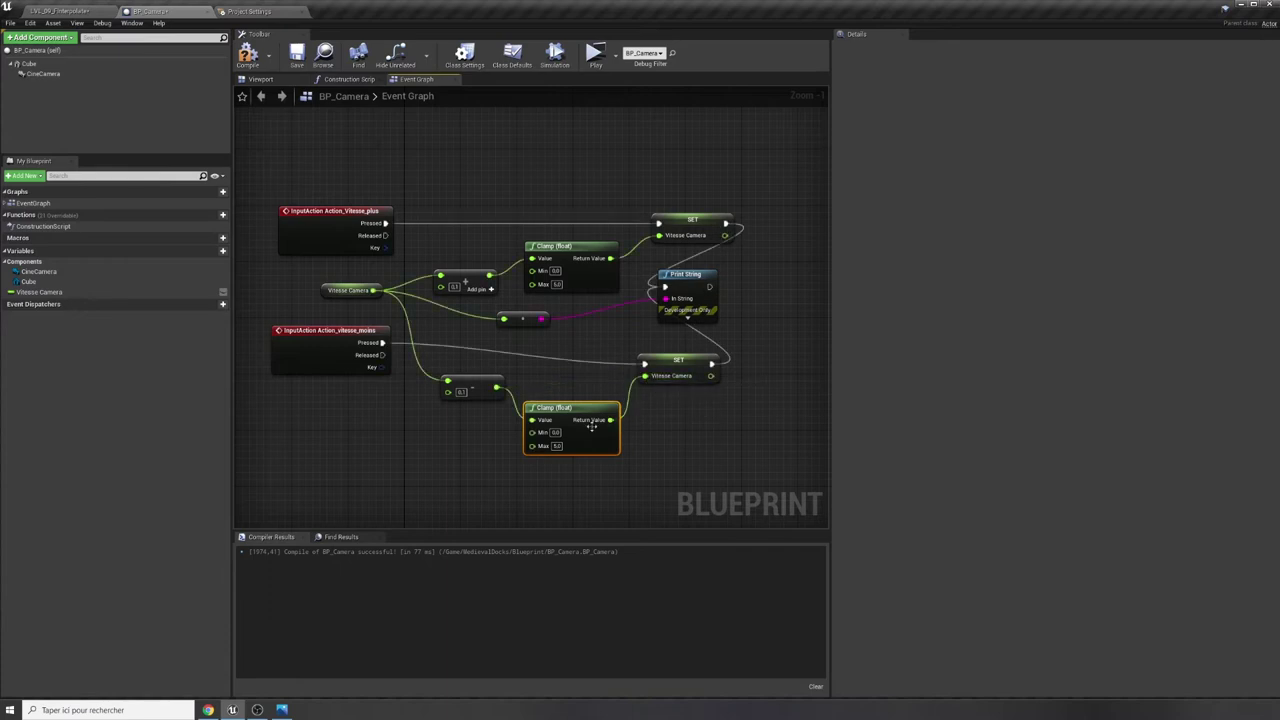
drag(575, 409, 575, 381)
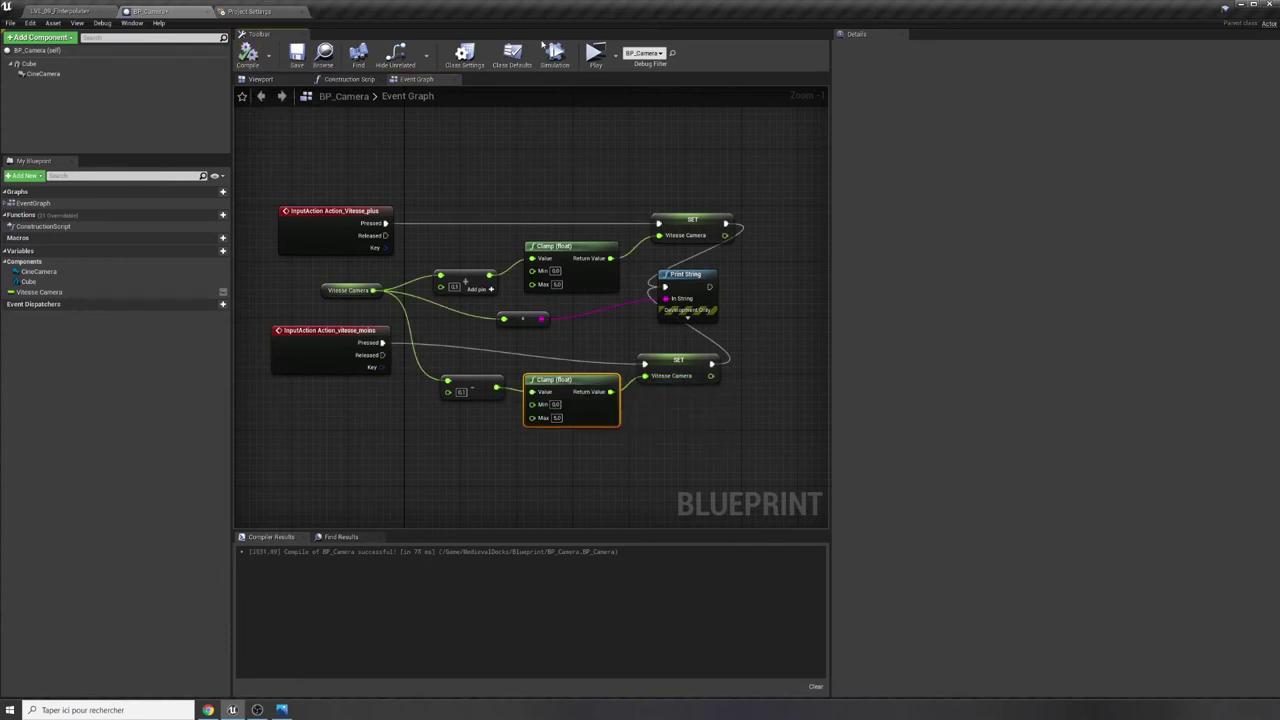
Run a preview and test speeding up and slowing down, confirming speed stays between 0 and 5.
click(595, 57)
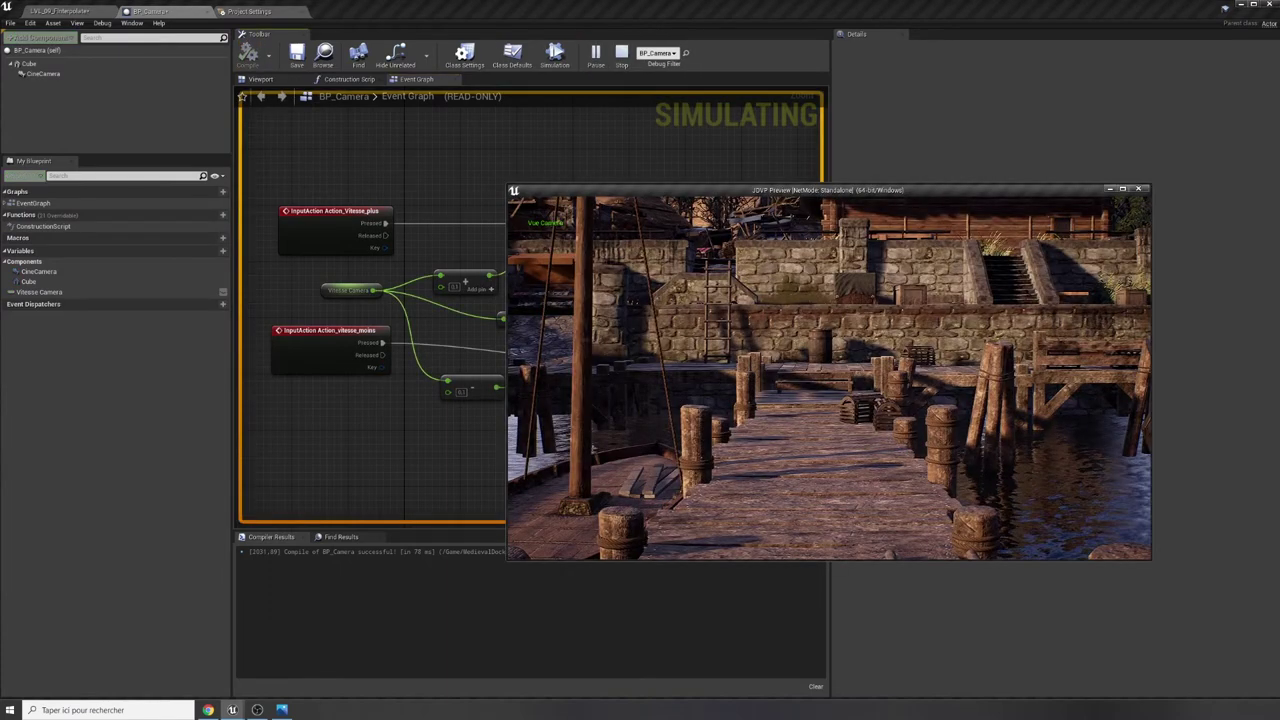
scroll(830, 375, up, 3)
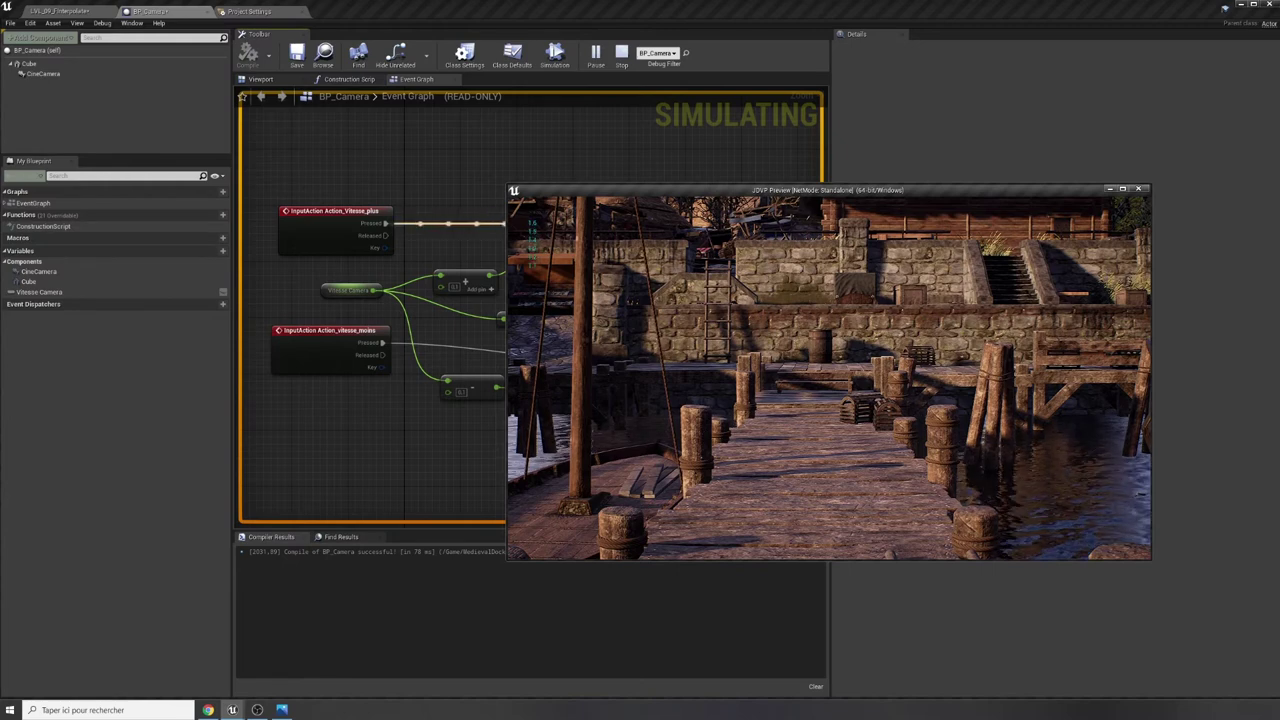
scroll(830, 375, up, 2)
scroll(830, 375, up, 2)
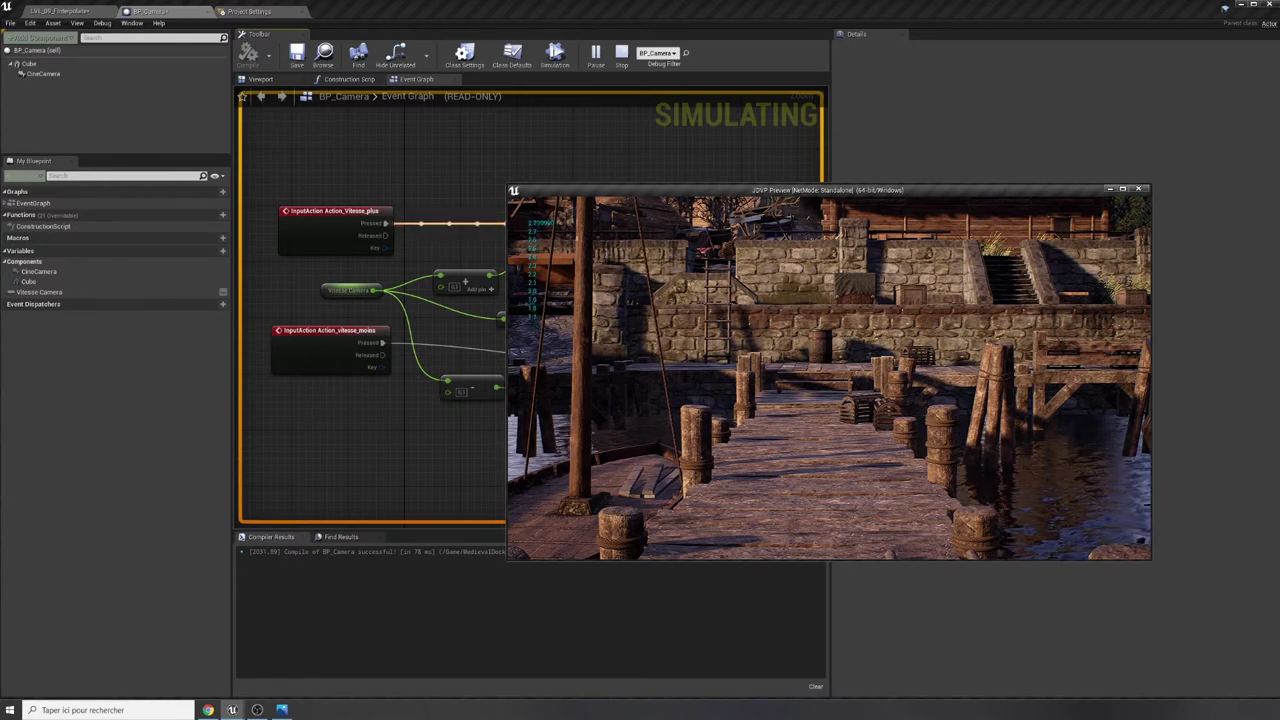
scroll(830, 375, up, 3)
scroll(830, 375, up, 3)
scroll(830, 375, up, 3)
scroll(830, 375, up, 4)
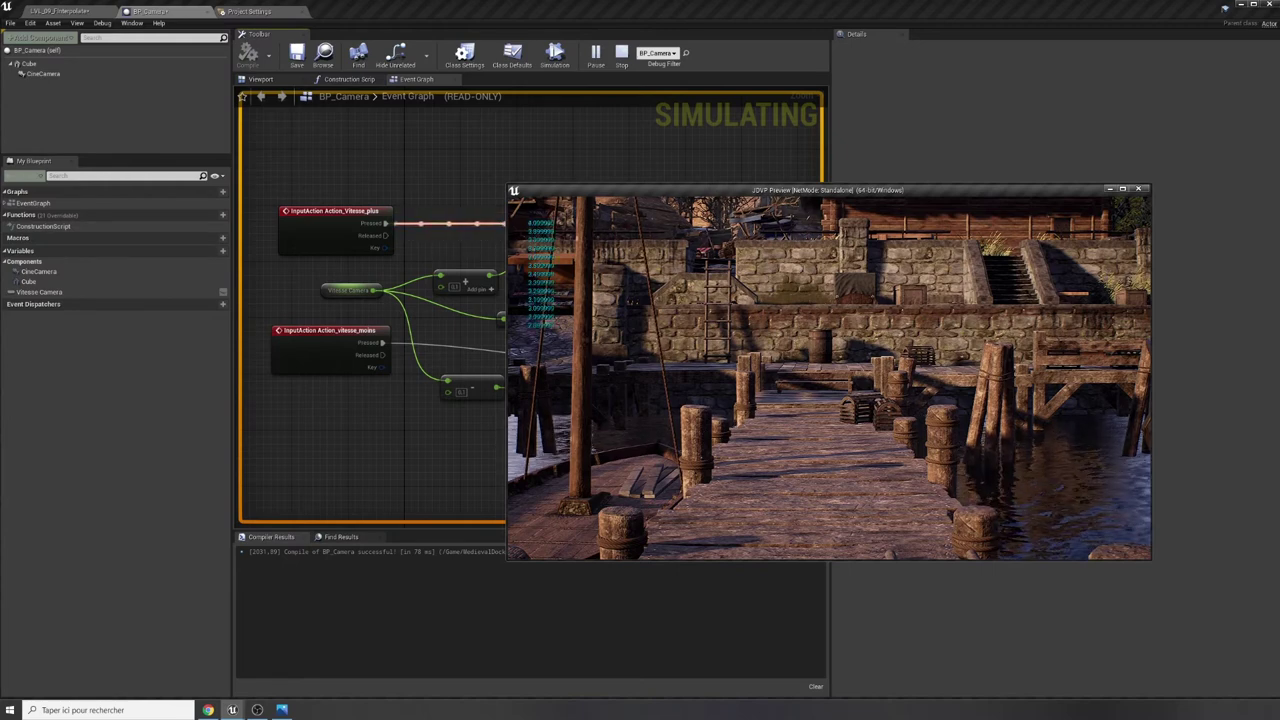
scroll(830, 375, up, 2)
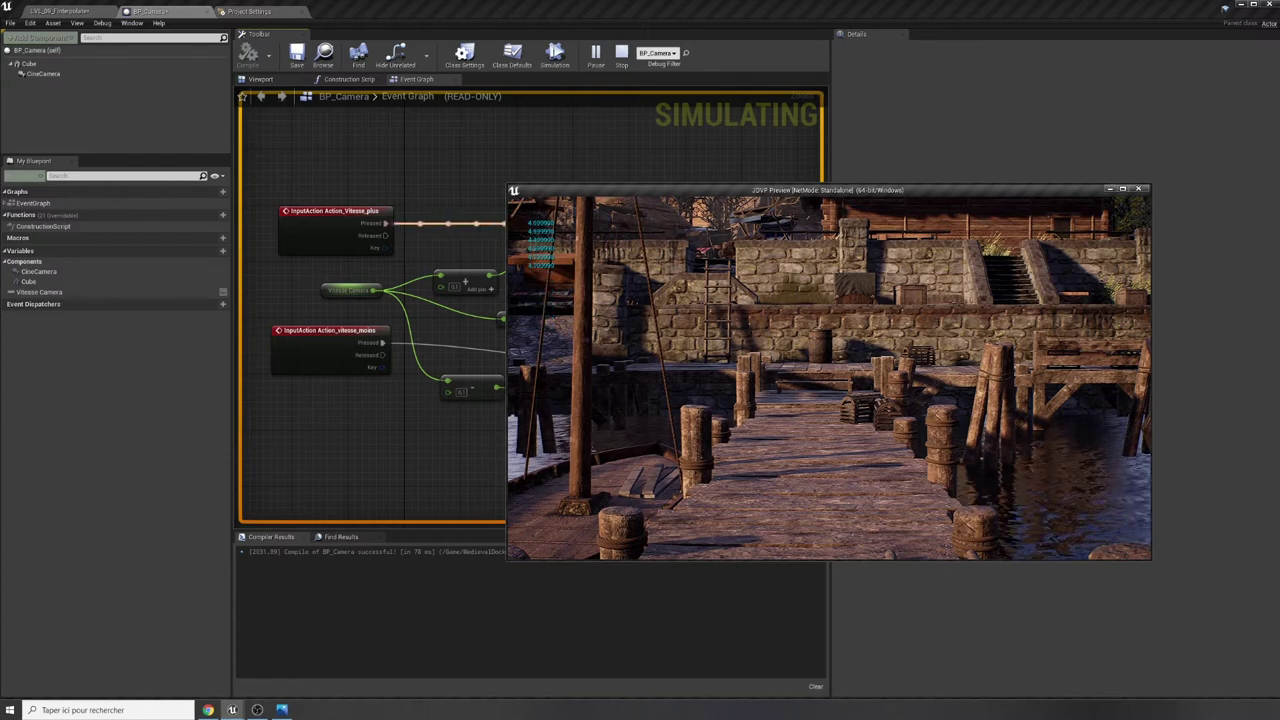
scroll(830, 375, up, 2)
scroll(830, 375, up, 2)
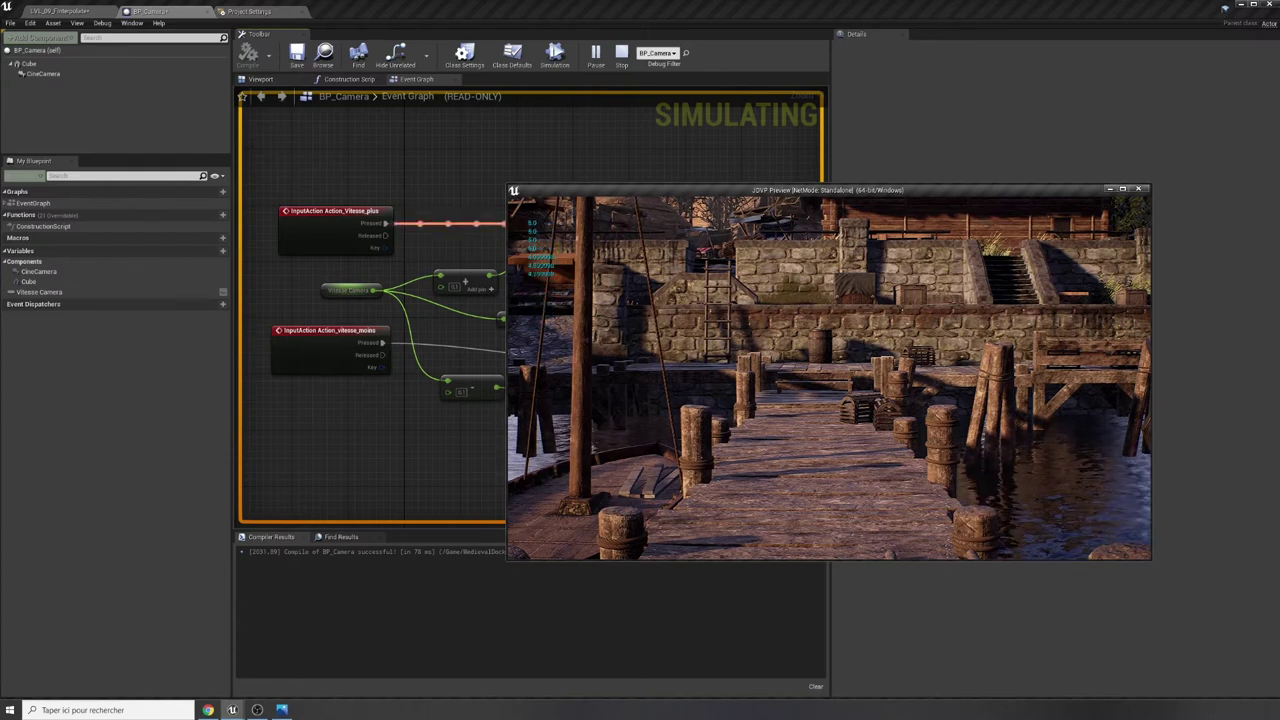
scroll(830, 375, up, 2)
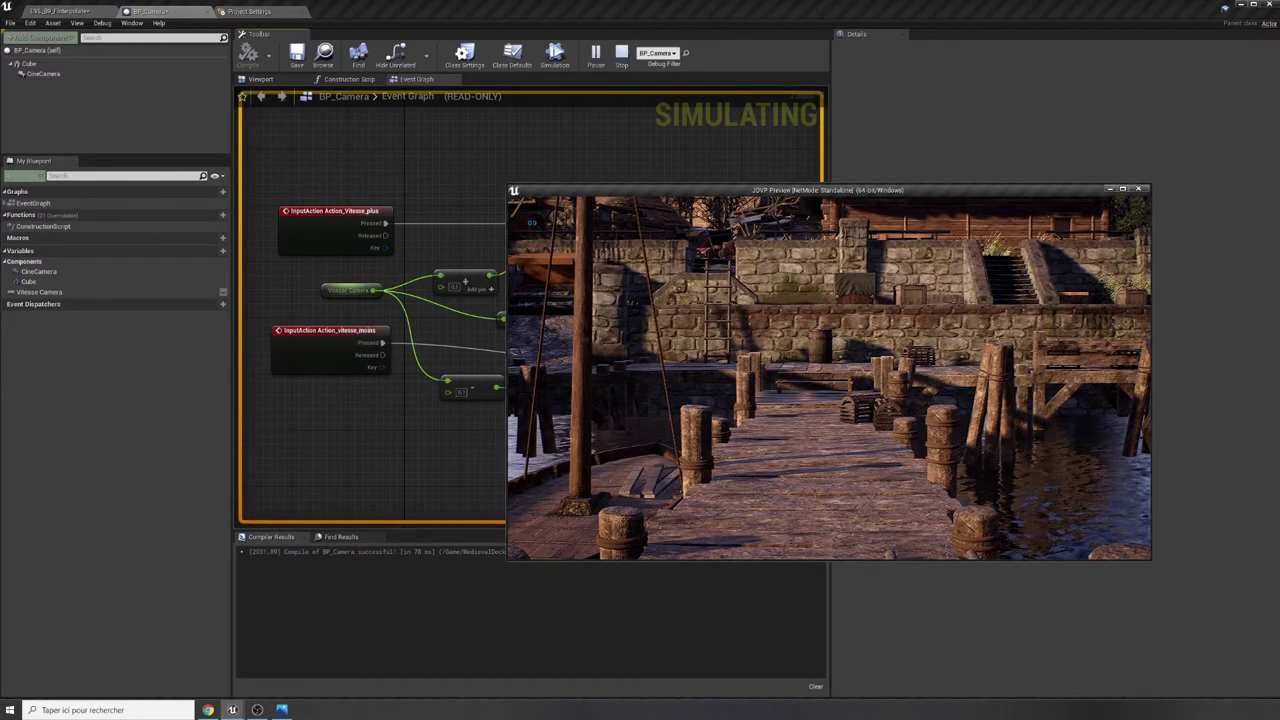
scroll(830, 375, down, 2)
scroll(830, 375, down, 2)
scroll(830, 375, down, 2)
scroll(830, 375, down, 2)
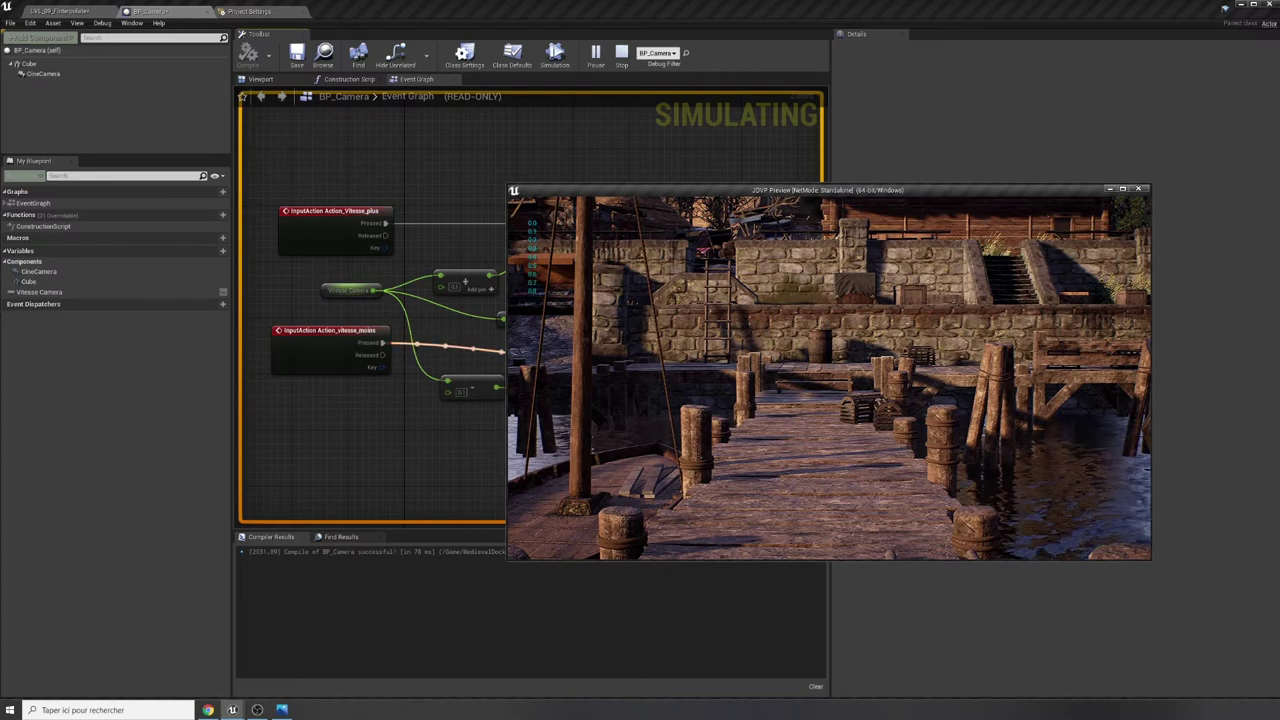
scroll(830, 375, down, 1)
scroll(830, 375, down, 1)
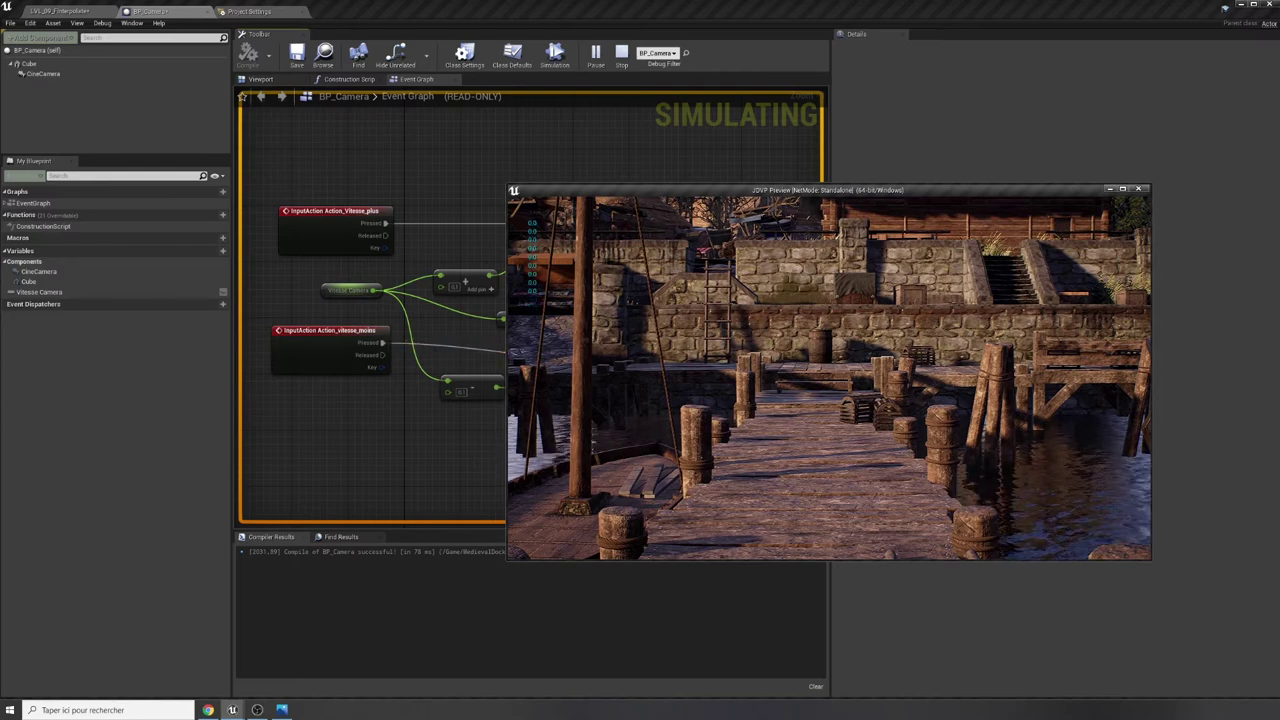
scroll(830, 375, up, 1)
key(Escape)
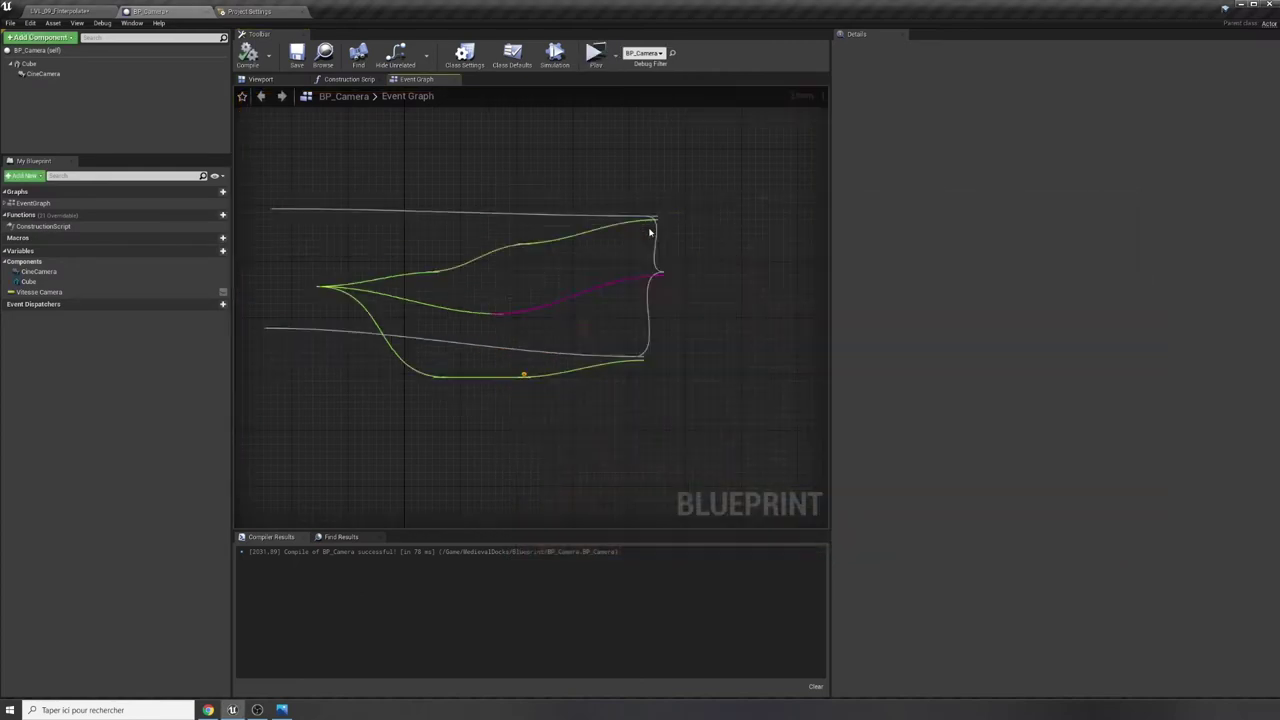
Delete the debug multiply and Print String nodes, then select all speed-control nodes.
drag(772, 328, 524, 308)
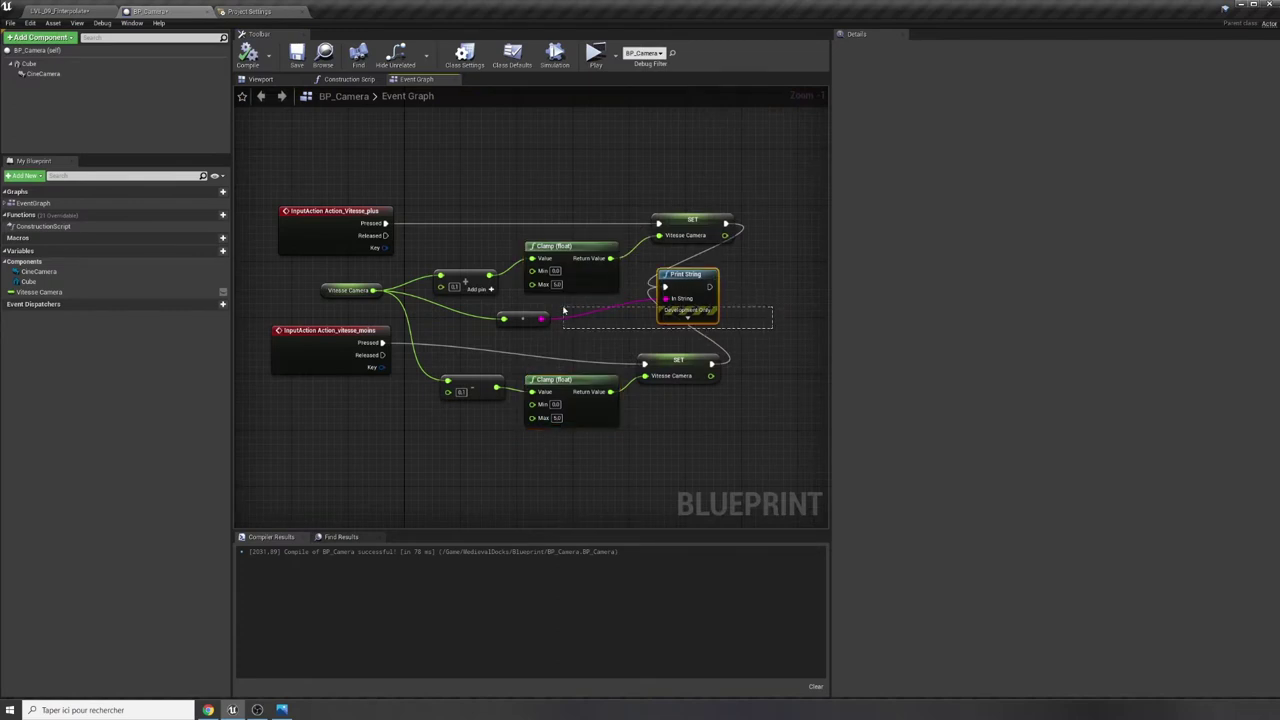
key(Delete)
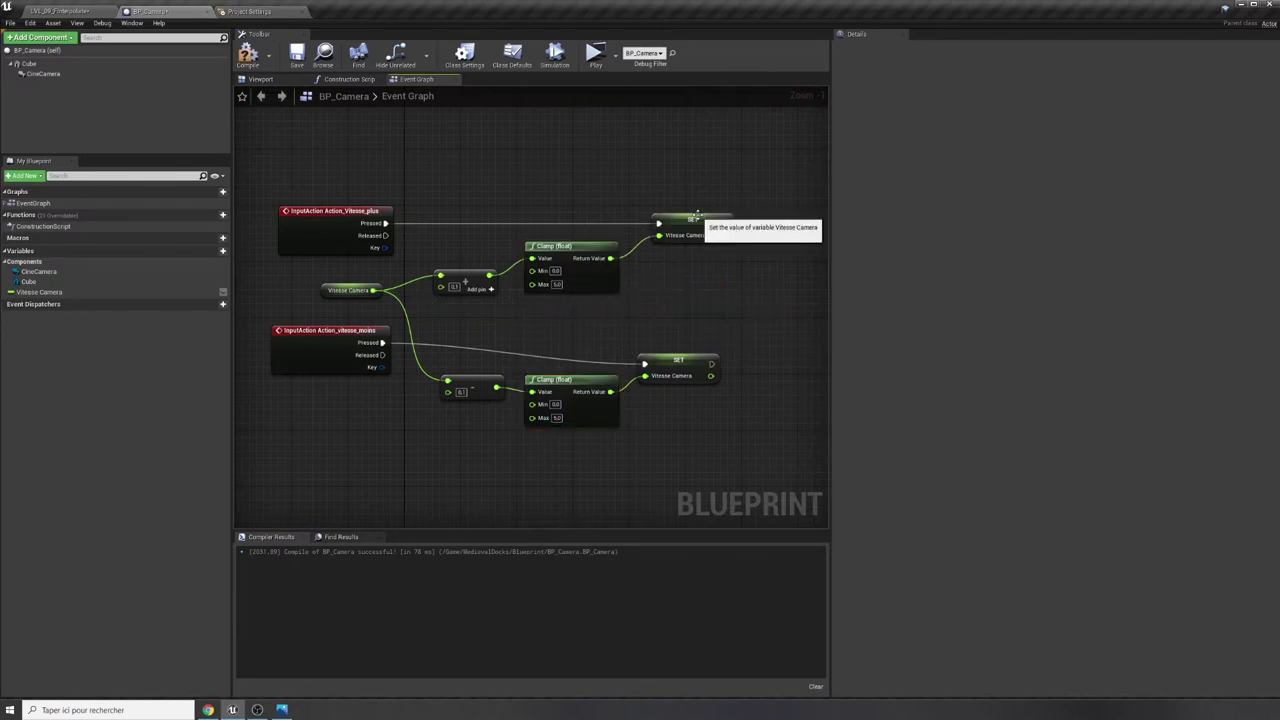
right_drag(575, 320, 575, 330)
drag(252, 190, 767, 458)
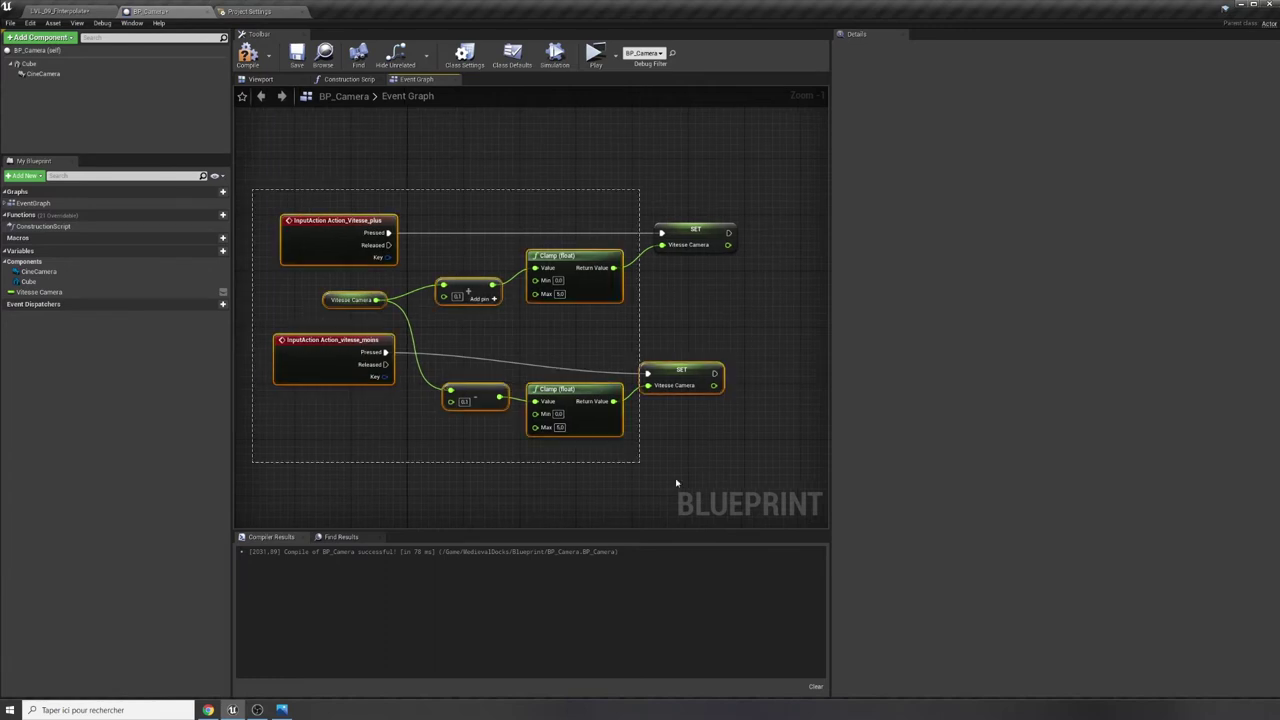
Wrap the selected speed nodes in a comment titled 'Gestion de la vitesse'.
key(c)
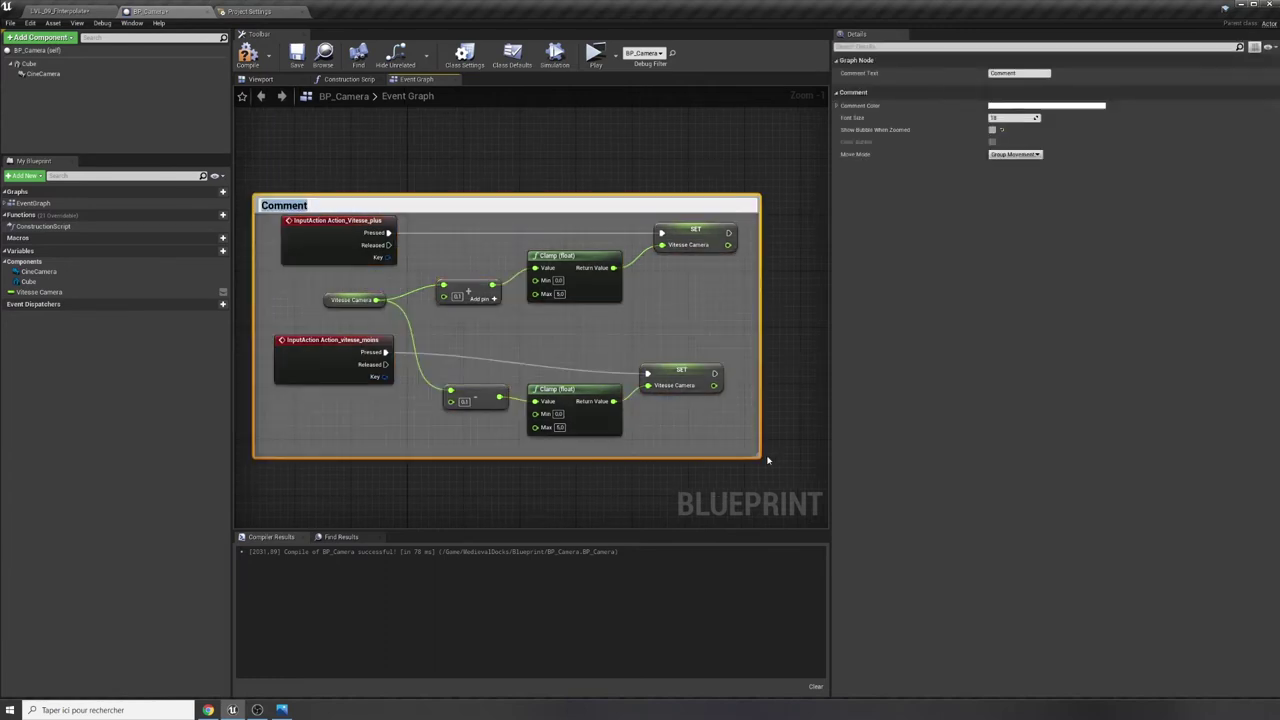
text(Gestion de la vitesse)
key(Return)
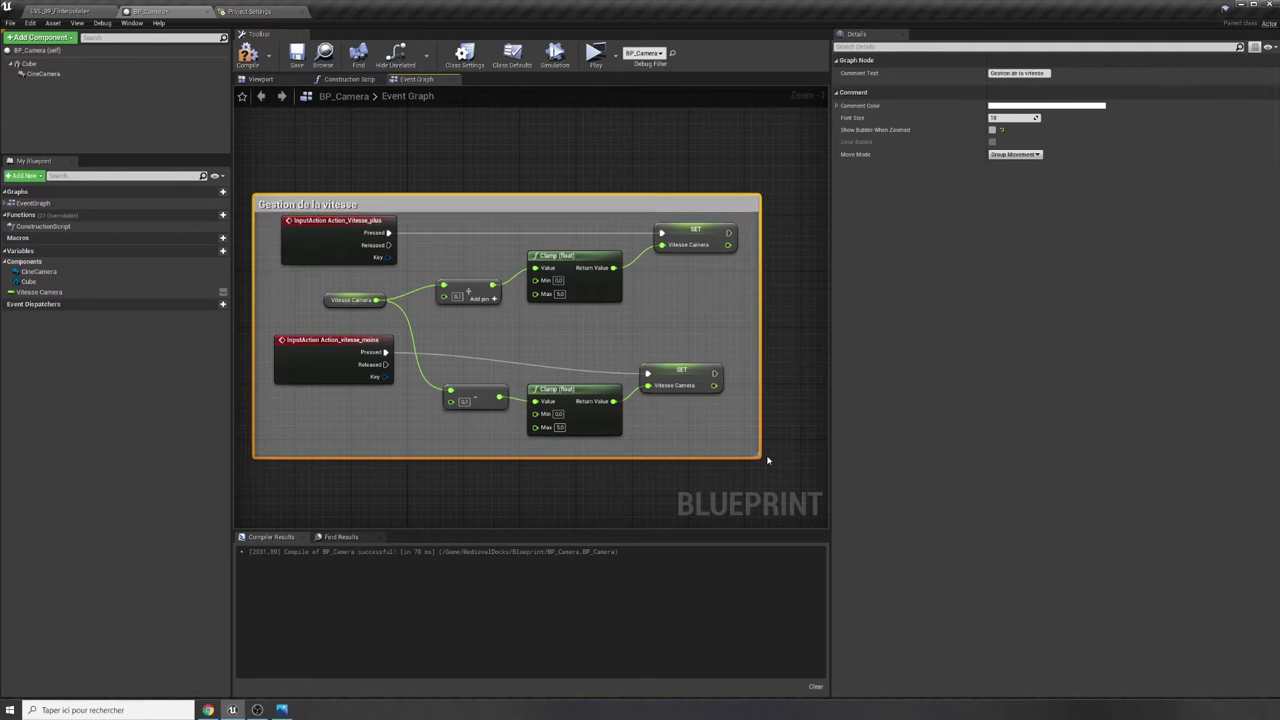
scroll(574, 461, down, 1)
right_drag(469, 409, 376, 323)
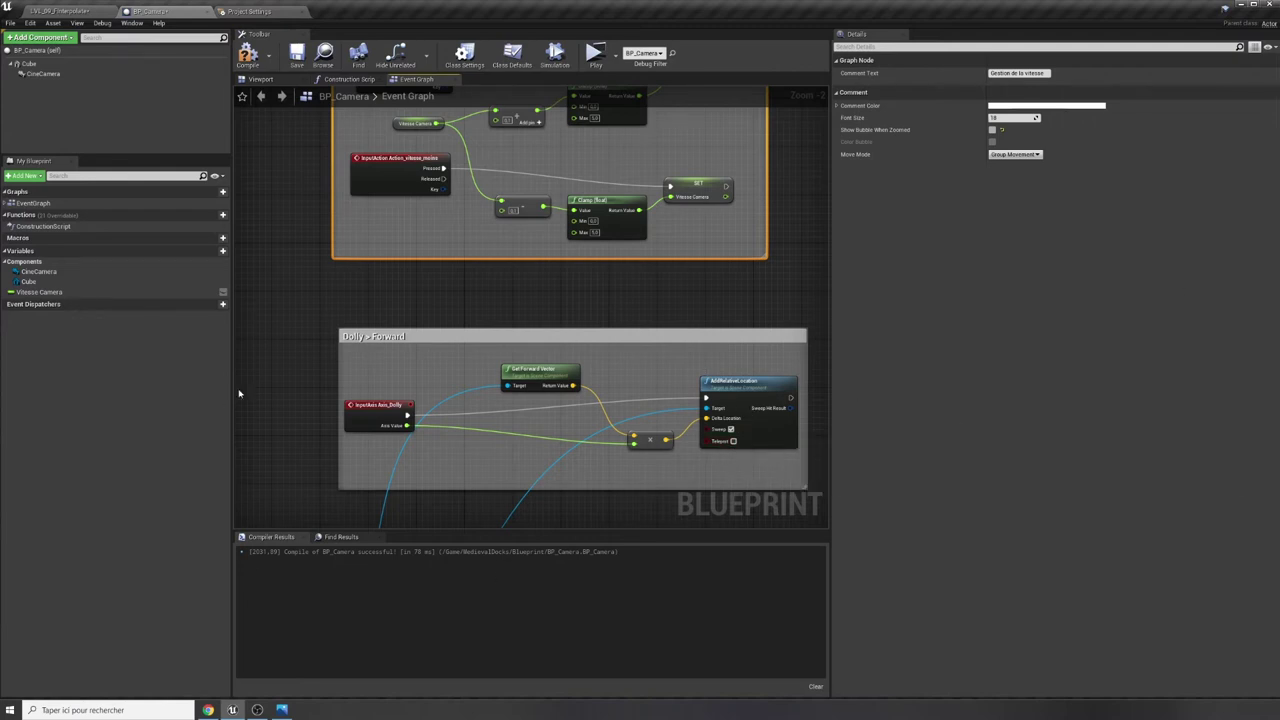
Add a float × float node on the Dolly Axis Value.
right_drag(306, 449, 305, 320)
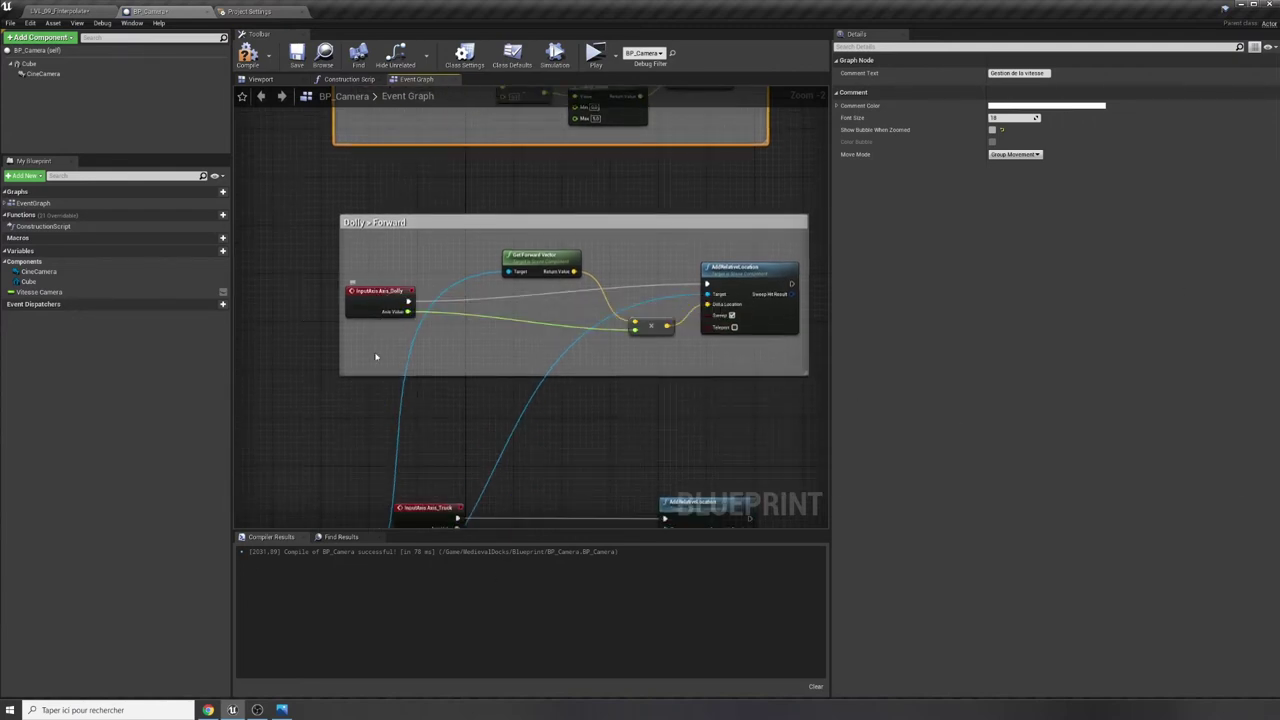
mouse_move(372, 296)
mouse_down()
mouse_move(372, 314)
mouse_move(465, 348)
mouse_up()
text(*)
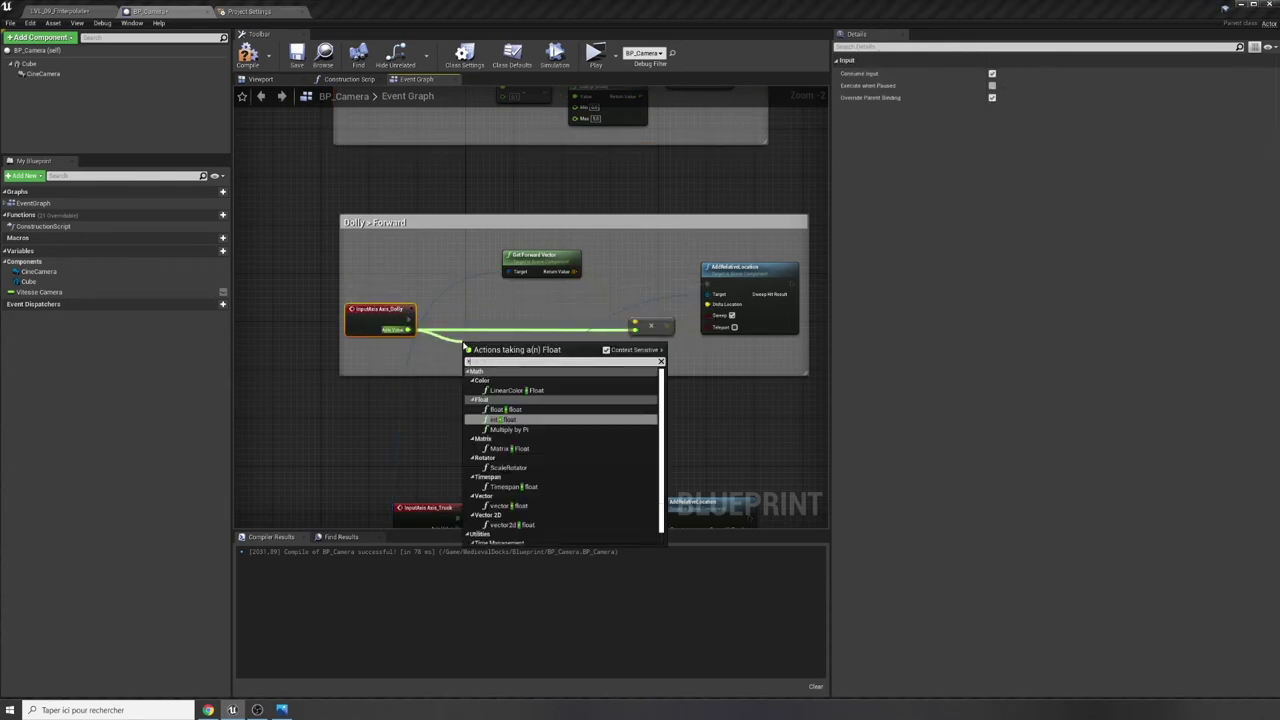
click(495, 409)
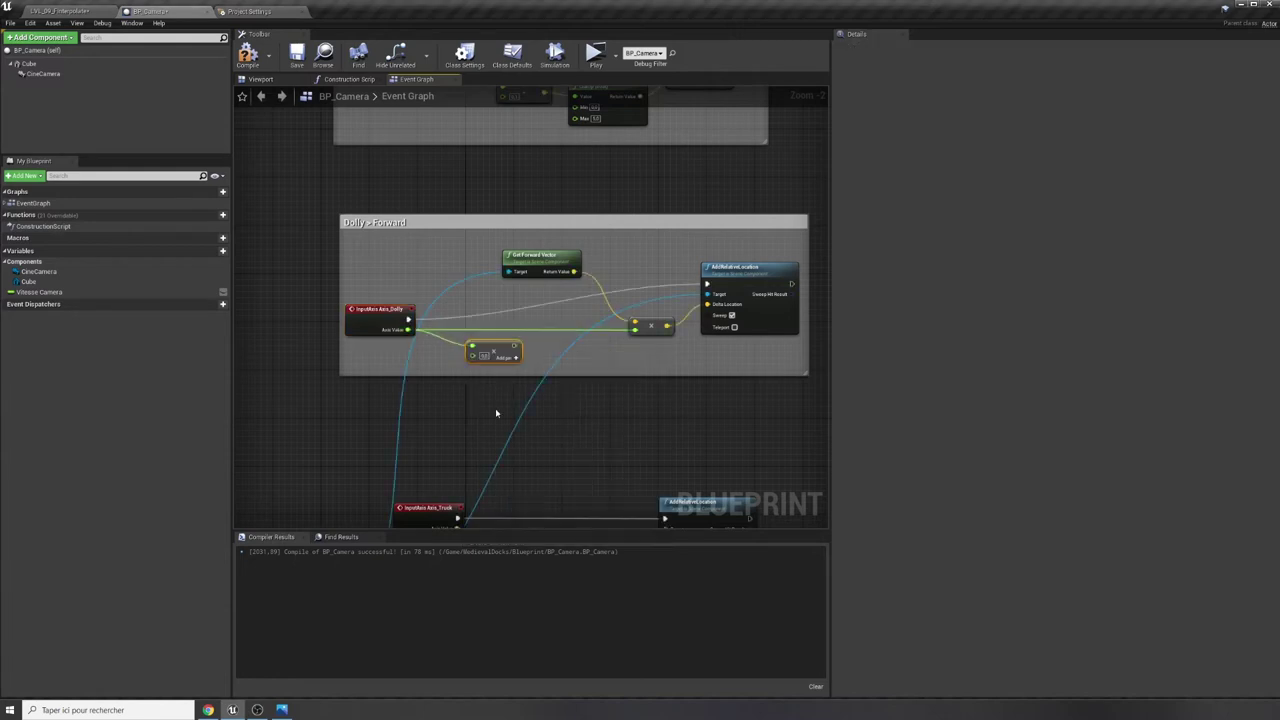
drag(484, 350, 494, 312)
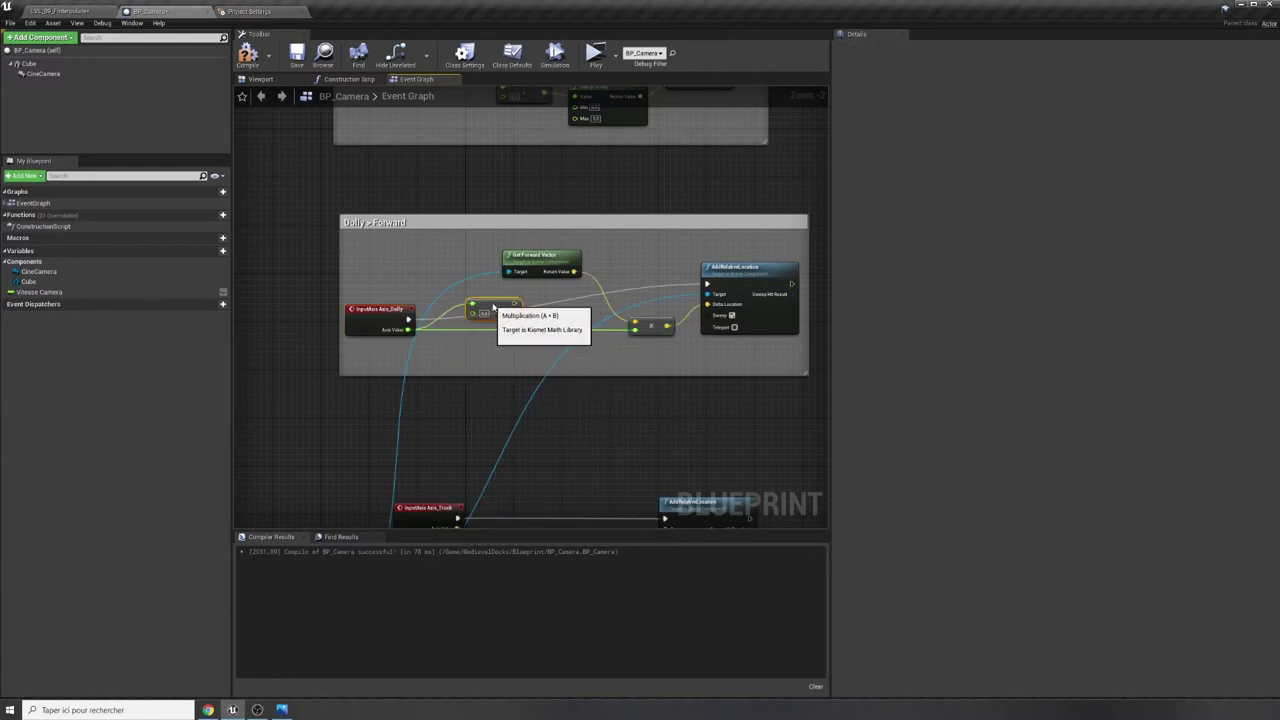
Multiply by a Vitesse Camera getter, feed the result into the forward vector multiply, and compile.
mouse_move(38, 291)
mouse_down()
mouse_move(465, 354)
mouse_move(459, 367)
mouse_move(484, 321)
mouse_up()
click(497, 365)
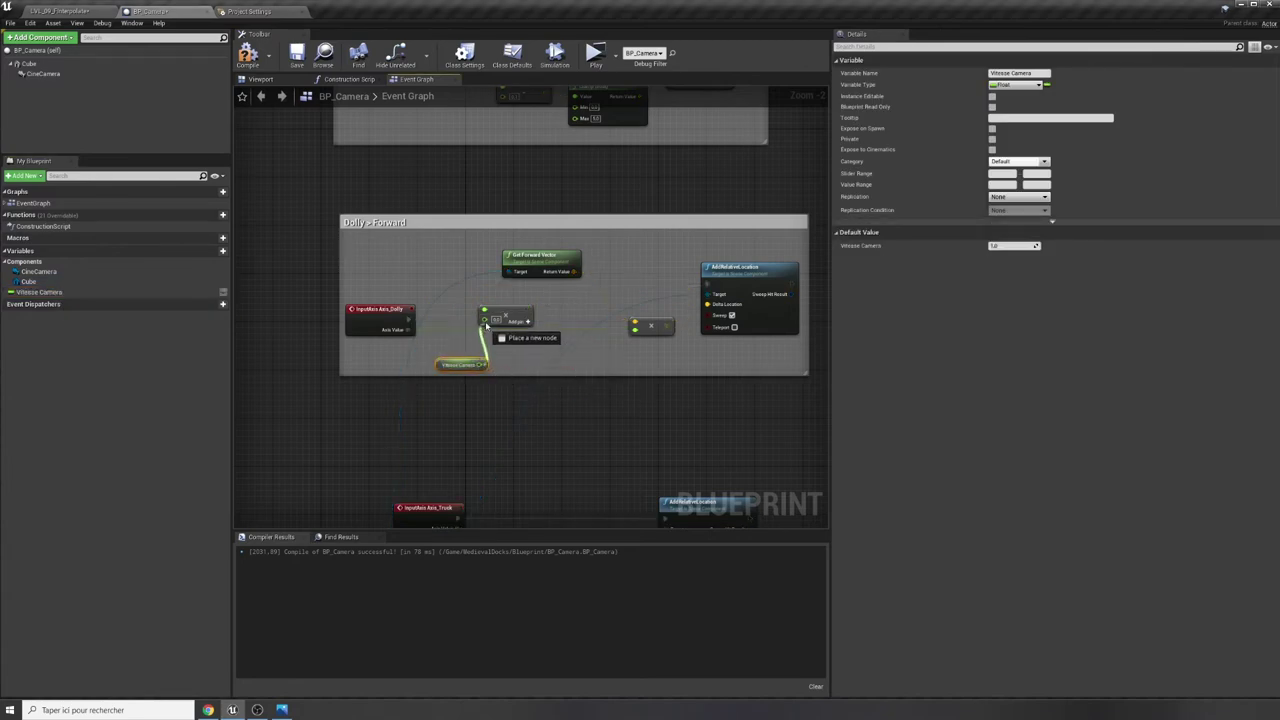
drag(458, 364, 374, 358)
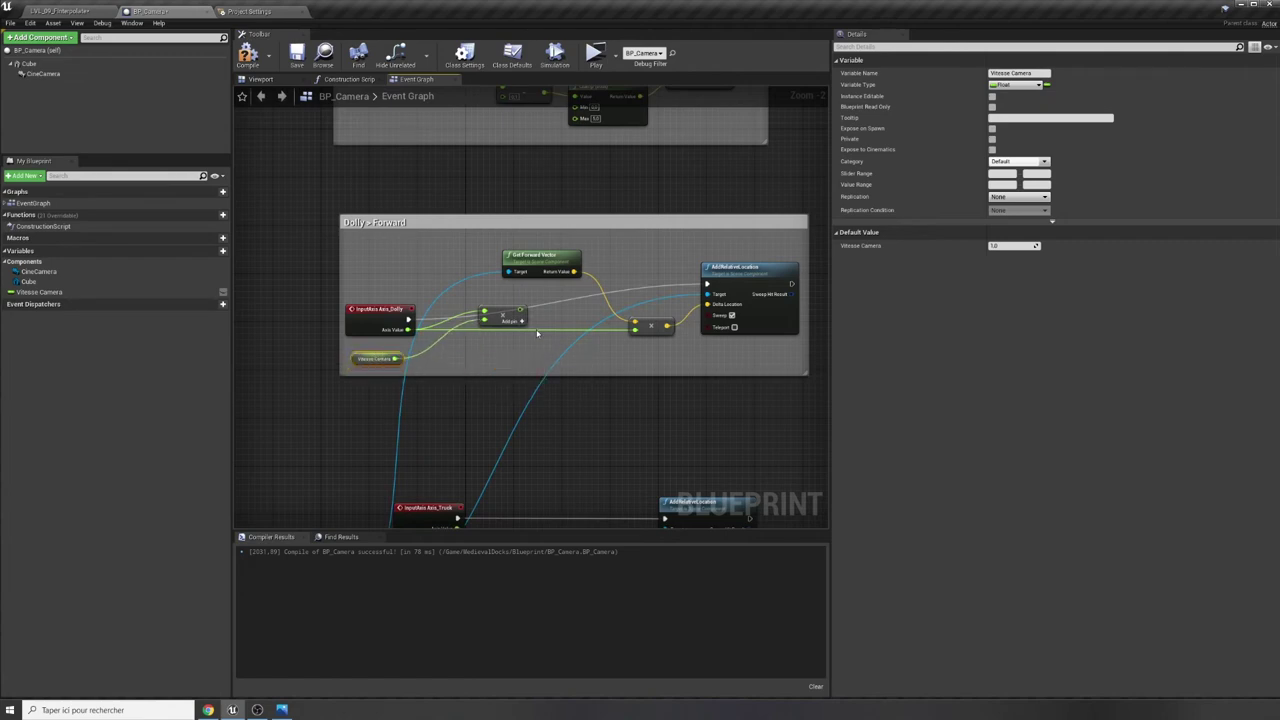
mouse_move(508, 312)
mouse_down()
mouse_move(503, 355)
mouse_move(638, 335)
mouse_up()
drag(490, 358, 490, 340)
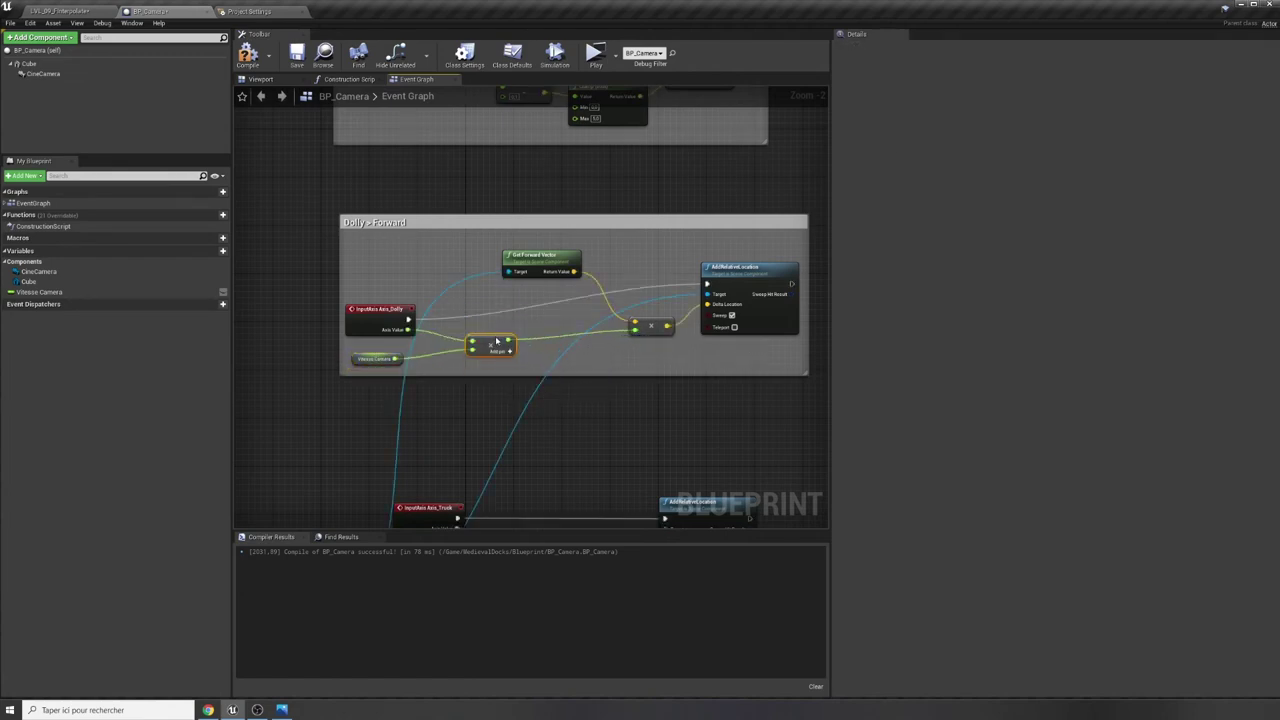
click(248, 55)
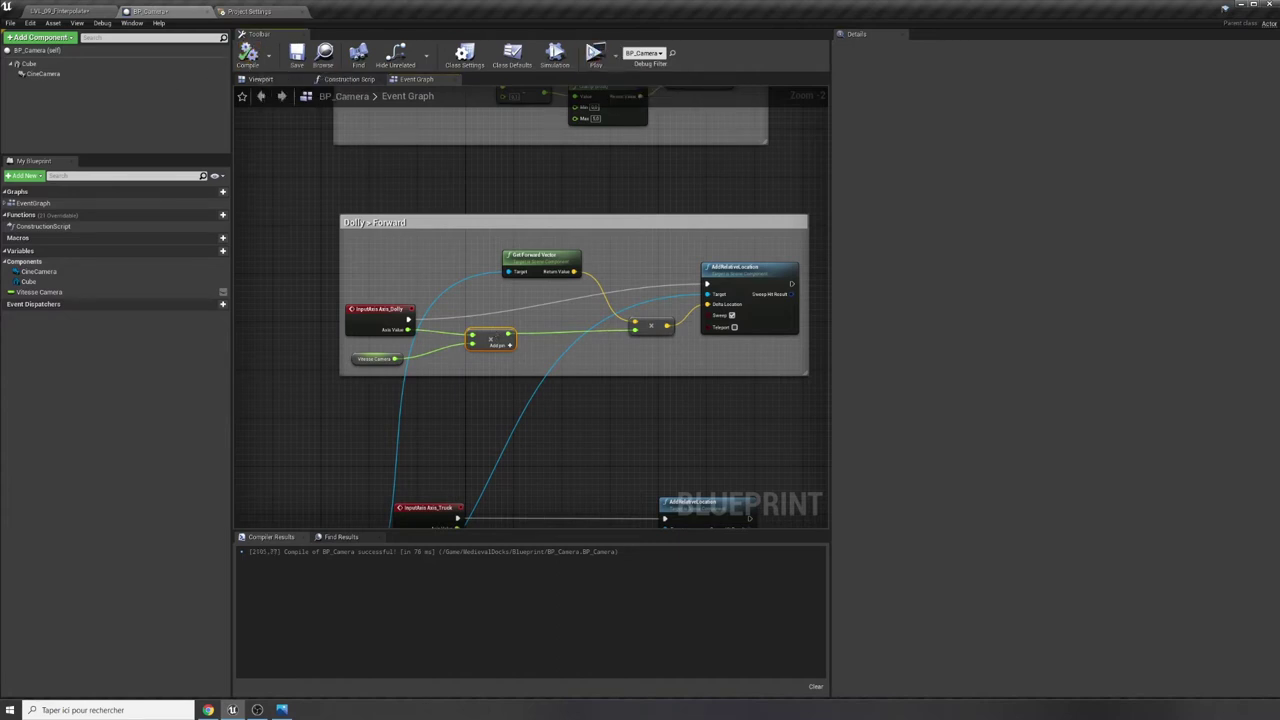
click(597, 58)
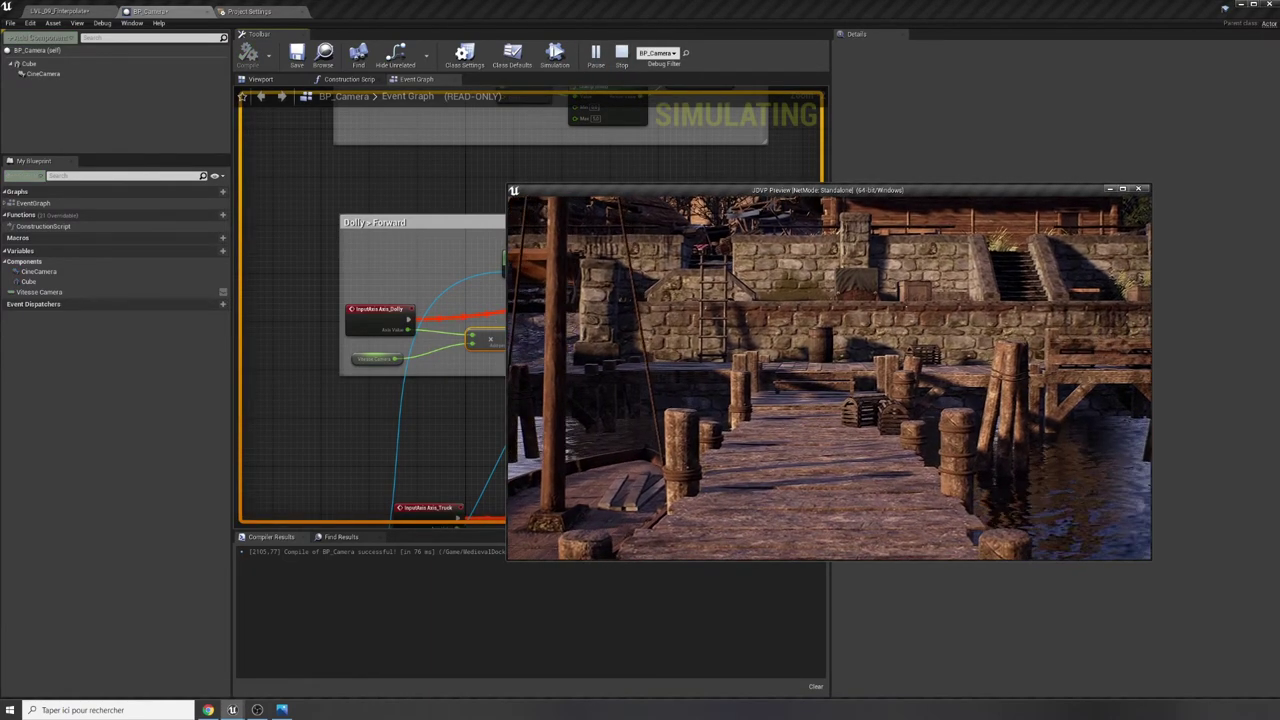
In the preview, dolly the camera forward and truck it left through the village, then stop.
key(w)
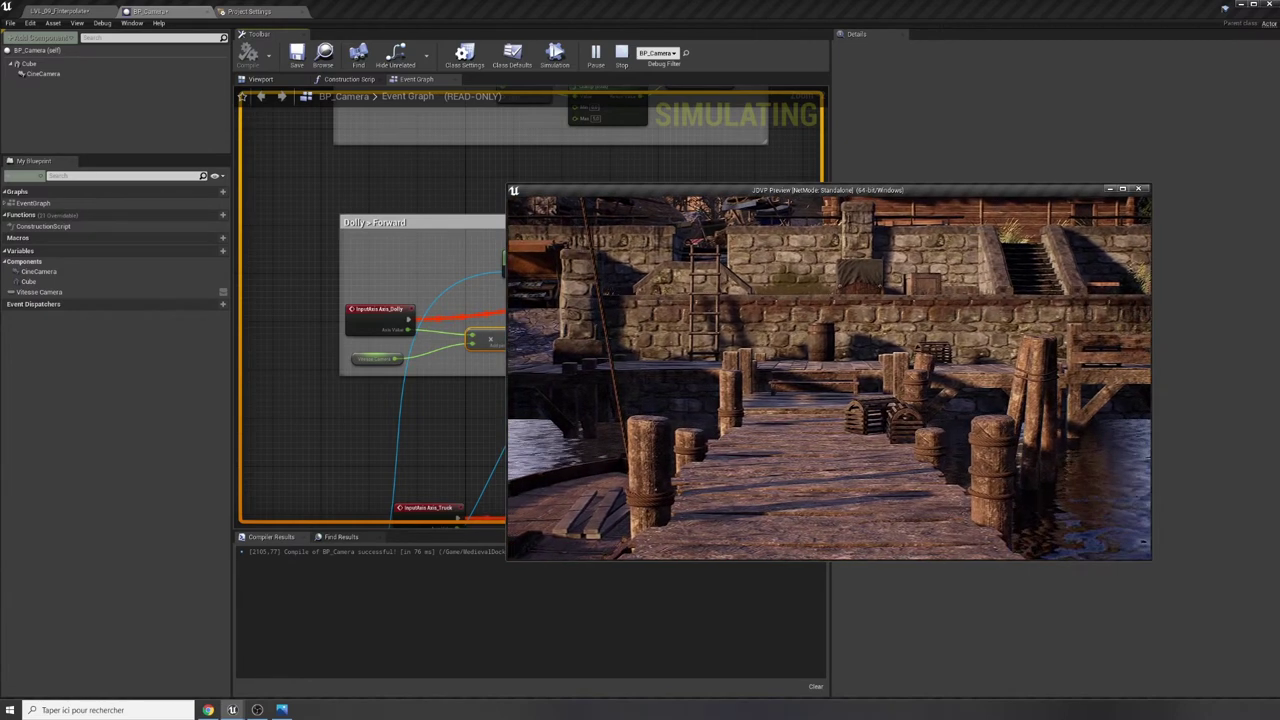
key(a)
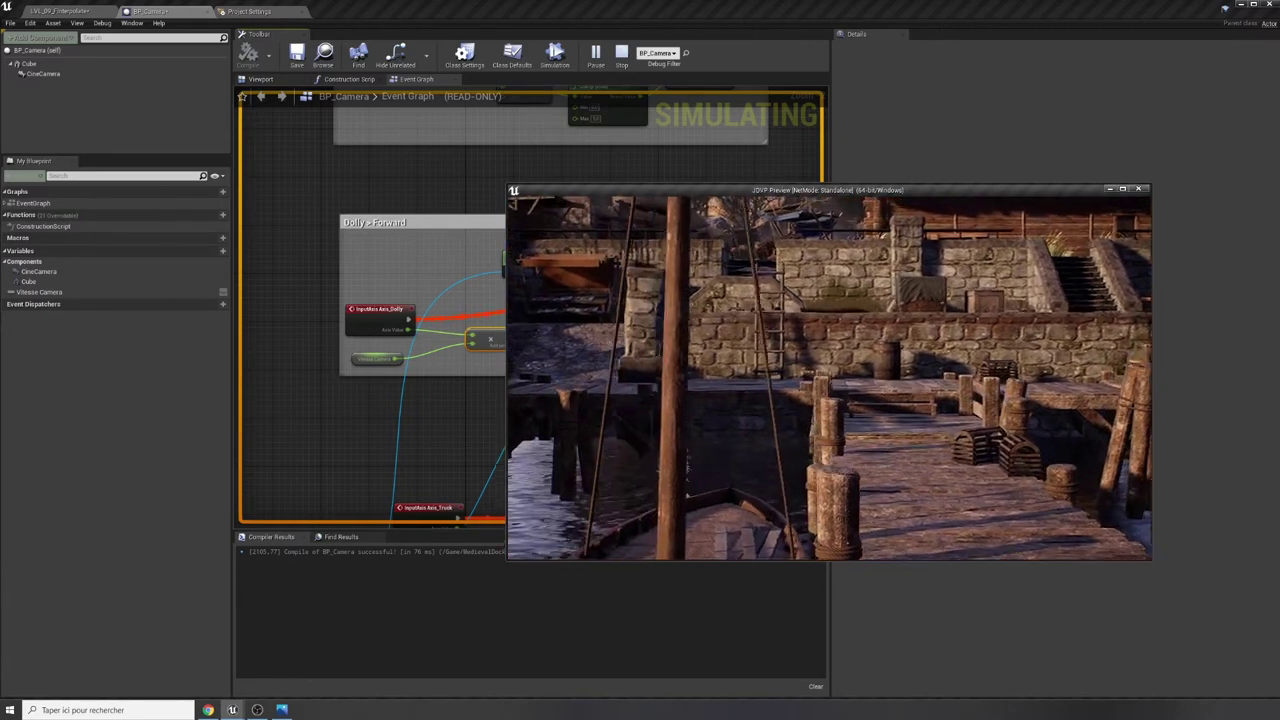
key(a)
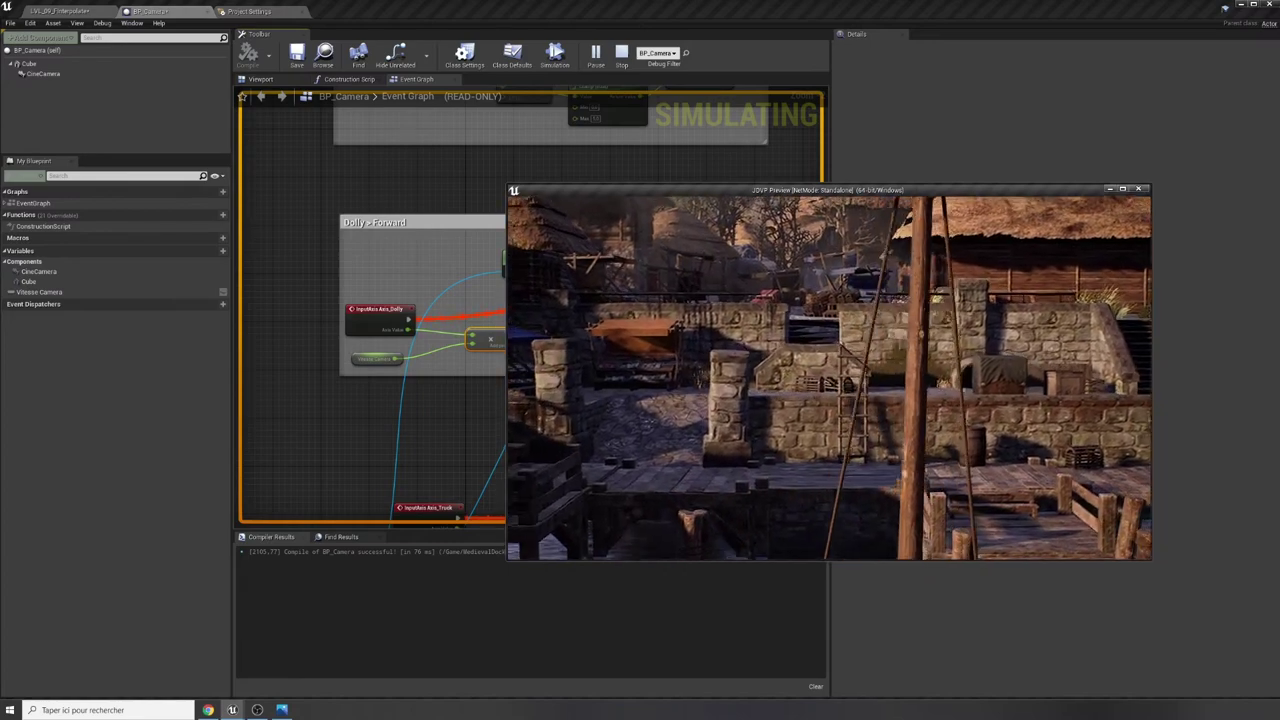
key(a)
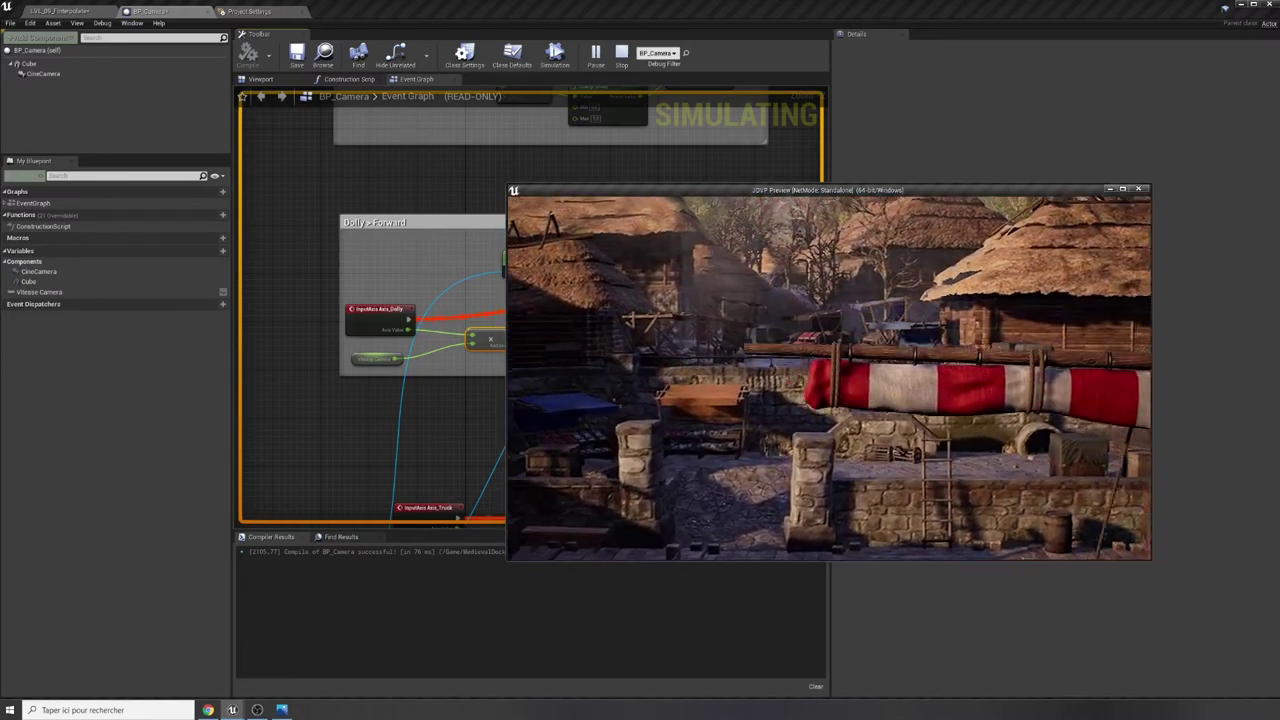
key(a)
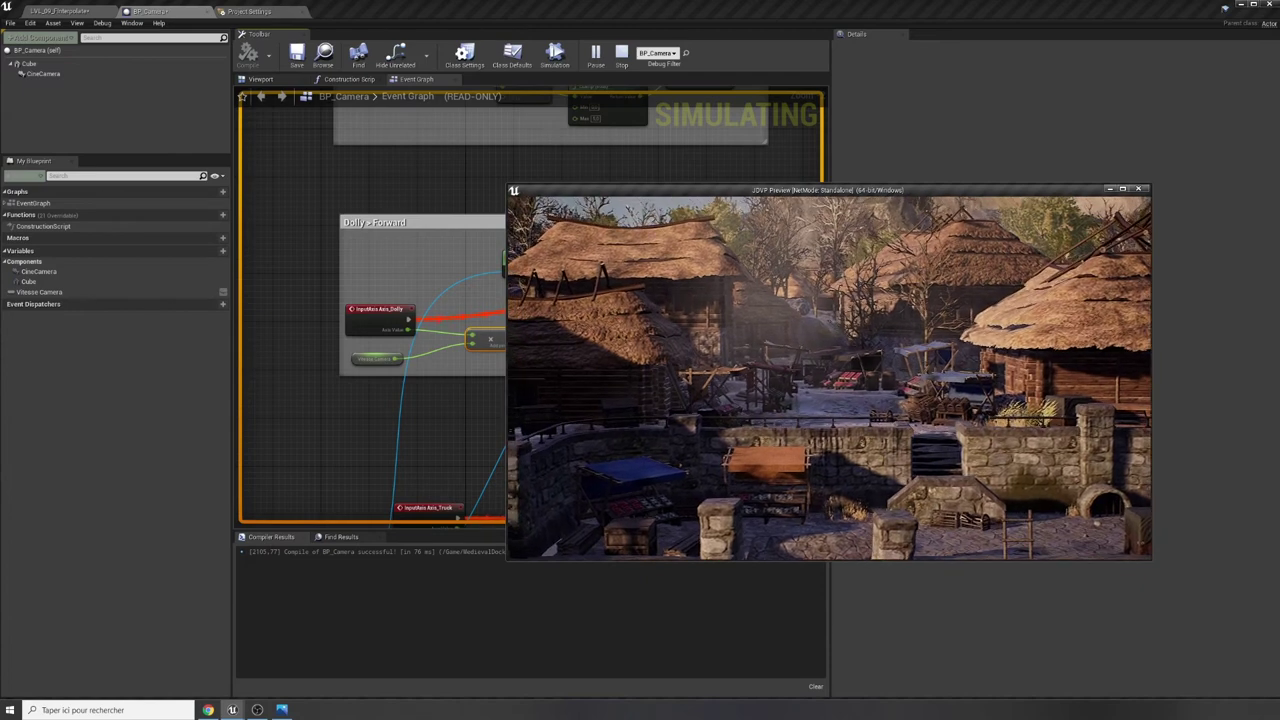
key(w)
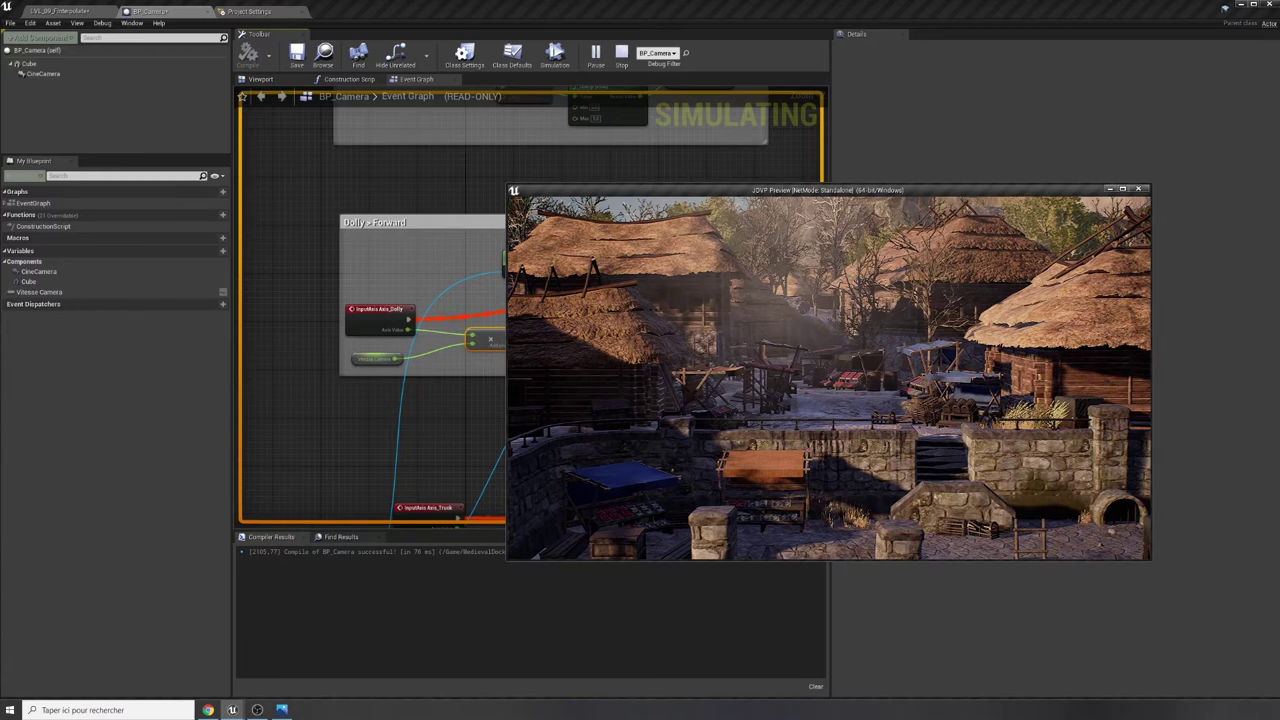
key(w)
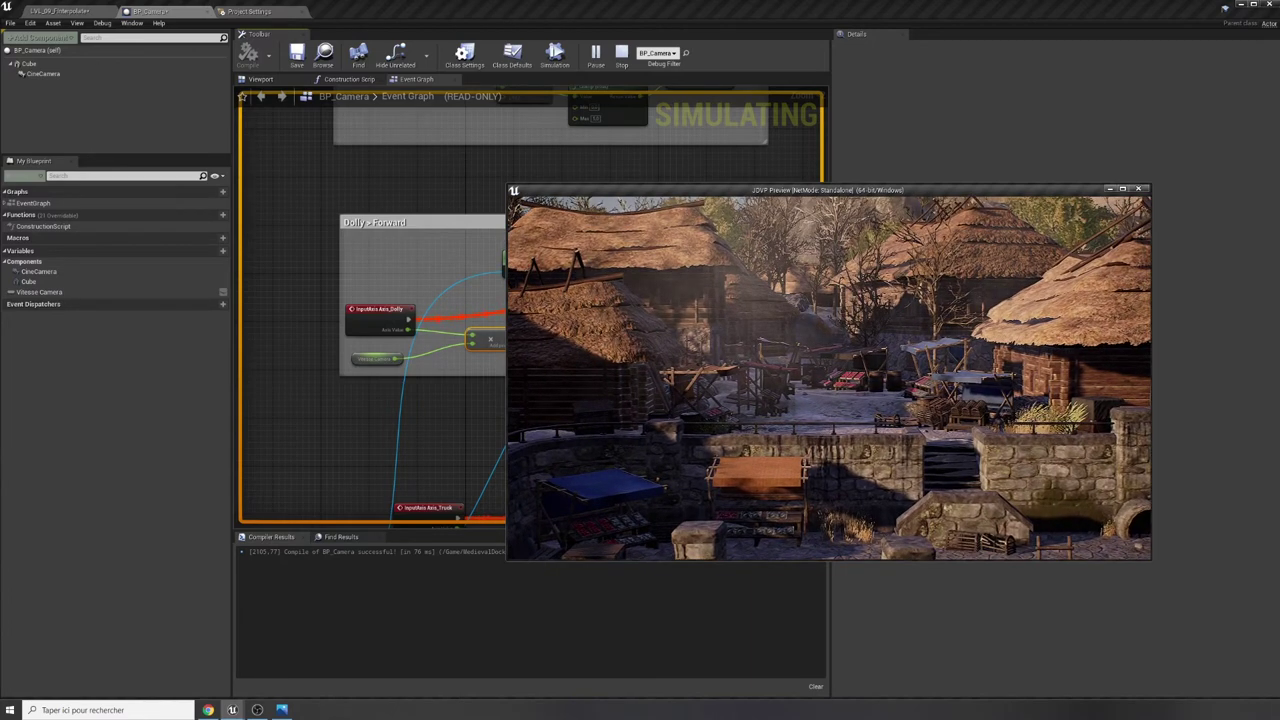
key(w)
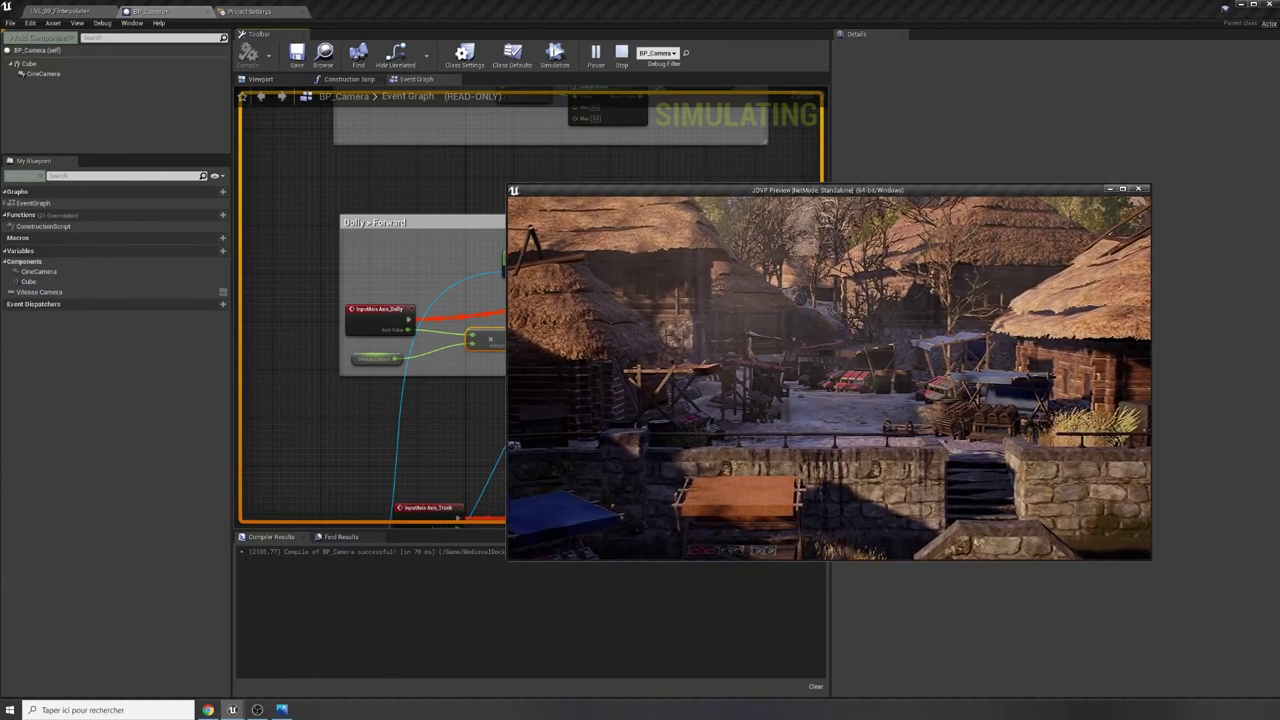
key(Escape)
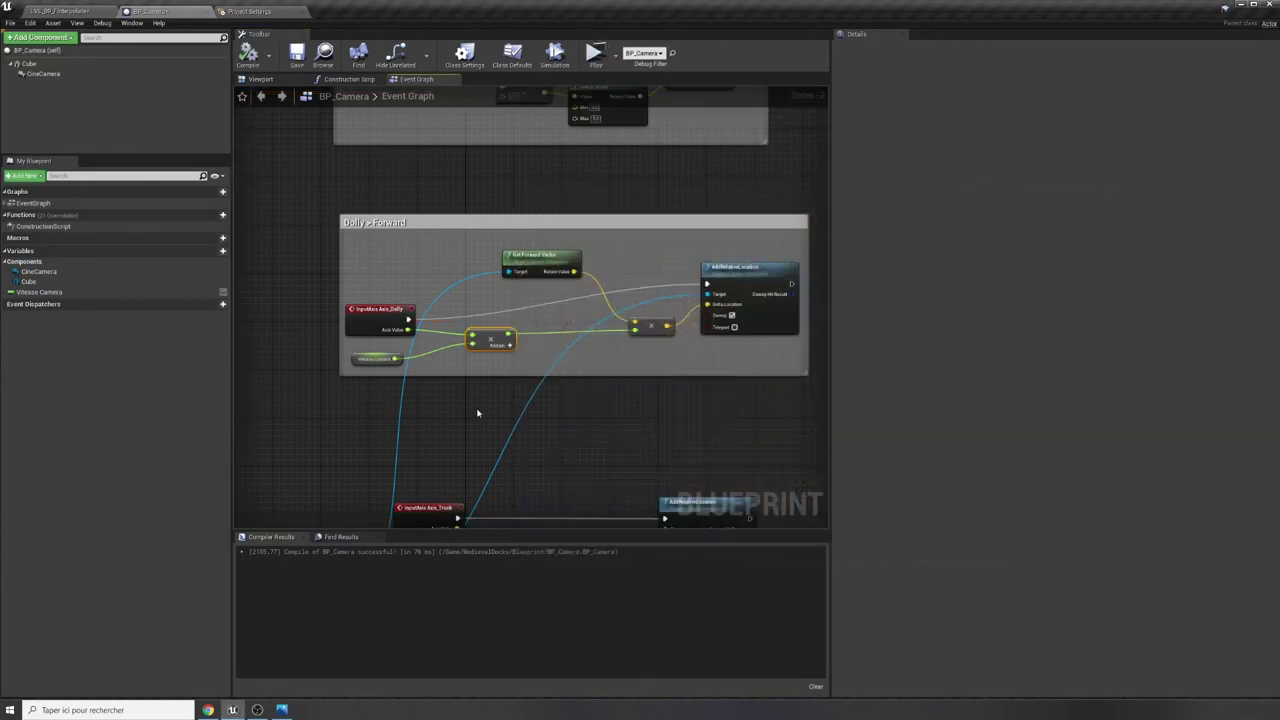
Add a Print String node after the lower SET Vitesse Camera node.
right_drag(477, 413, 732, 341)
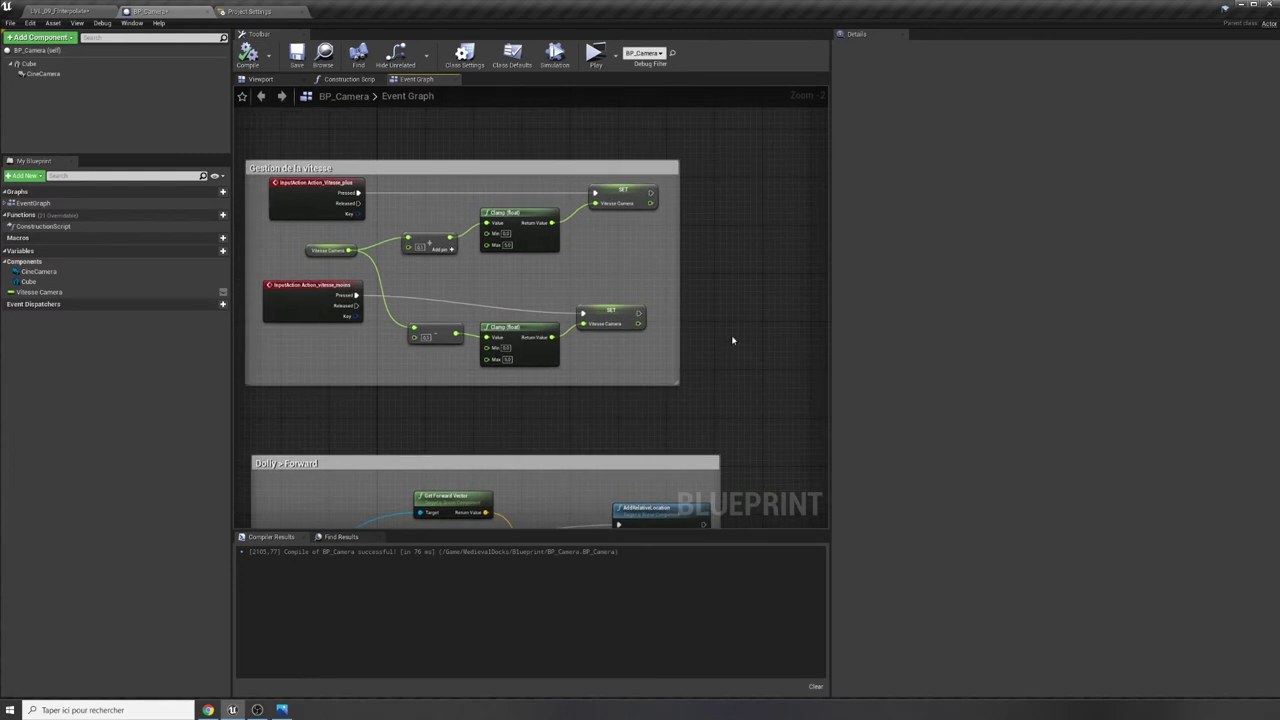
drag(639, 313, 720, 285)
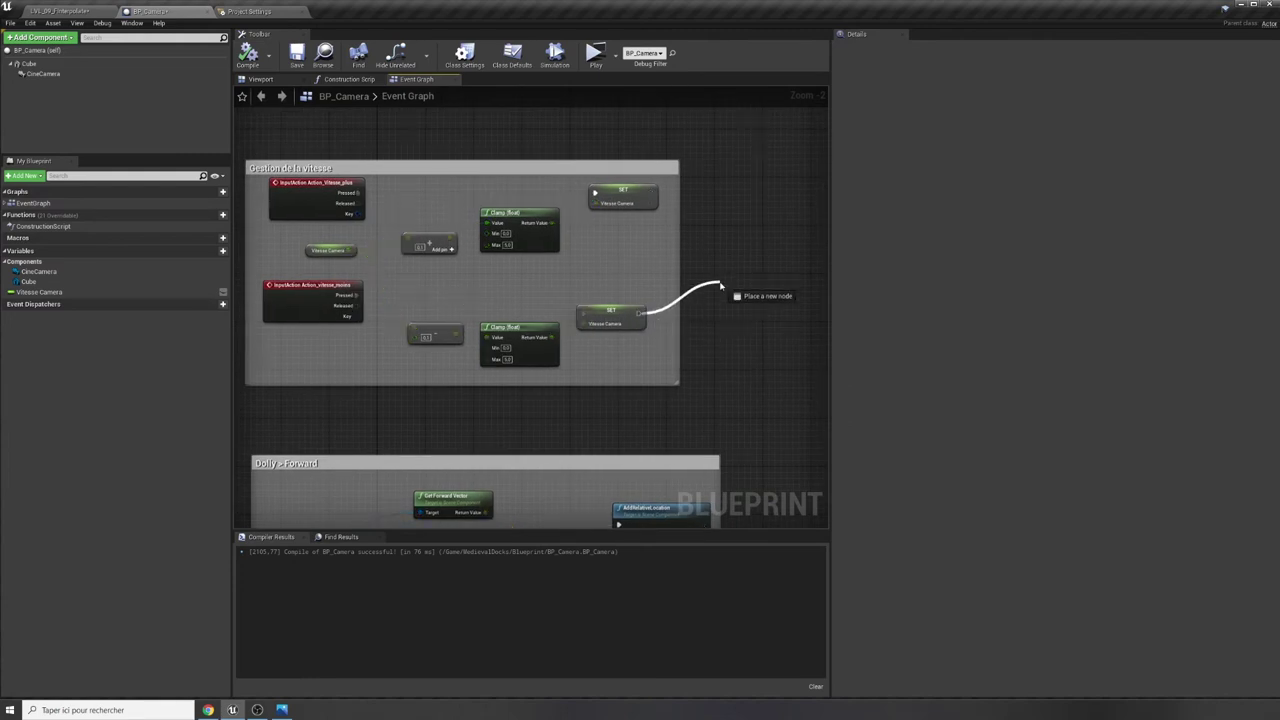
text(print)
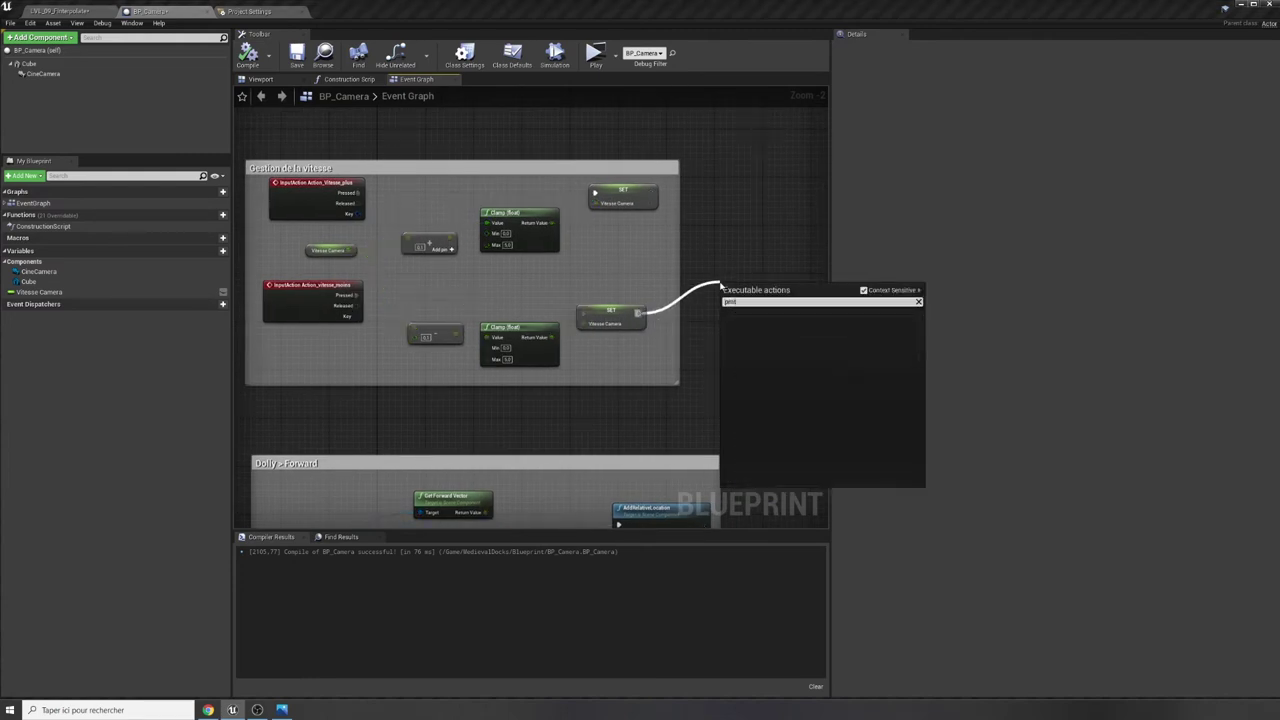
key(BackSpace)
text(int)
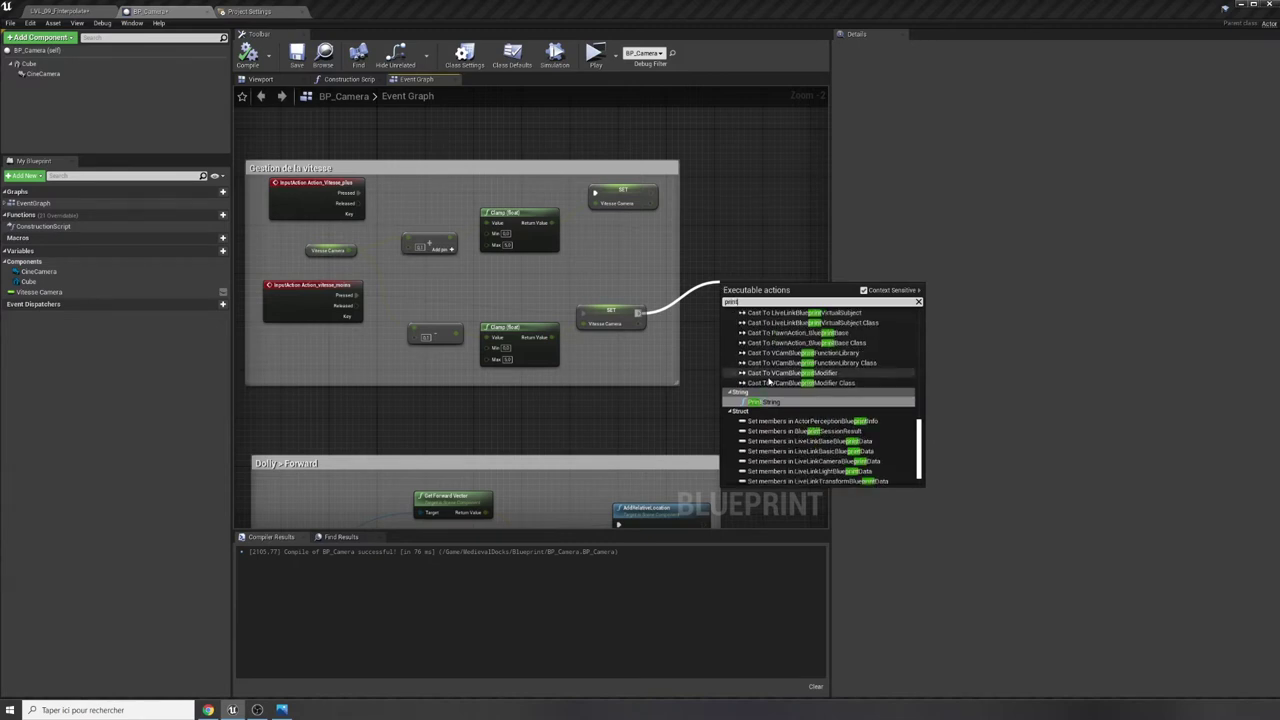
key(Return)
right_drag(758, 380, 704, 402)
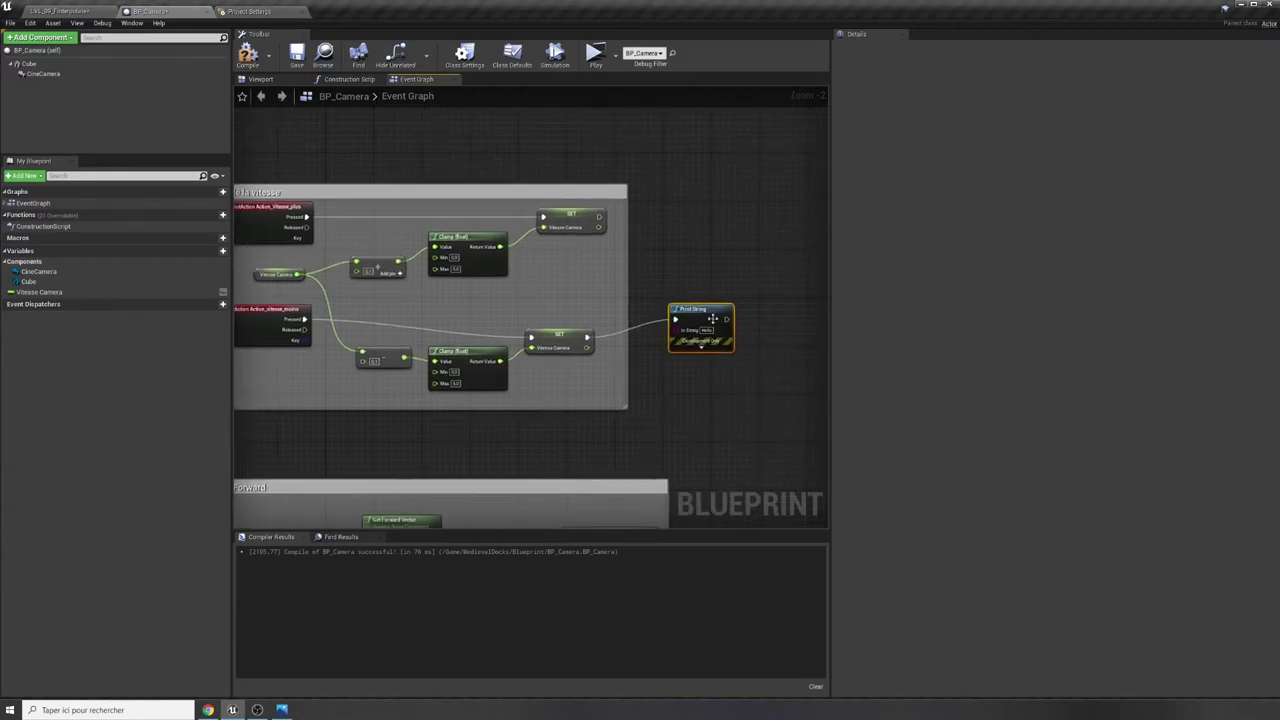
drag(695, 310, 733, 288)
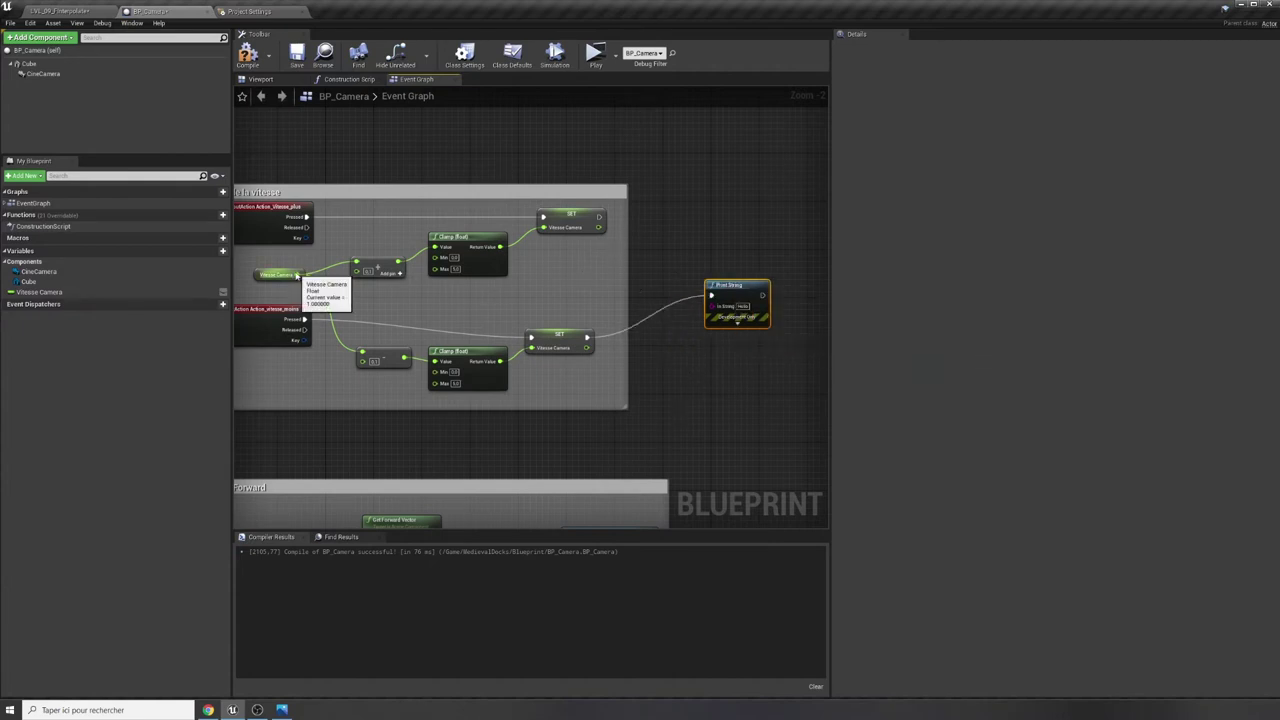
Print the Vitesse Camera value, run it from the upper SET too, and compile.
drag(297, 274, 711, 307)
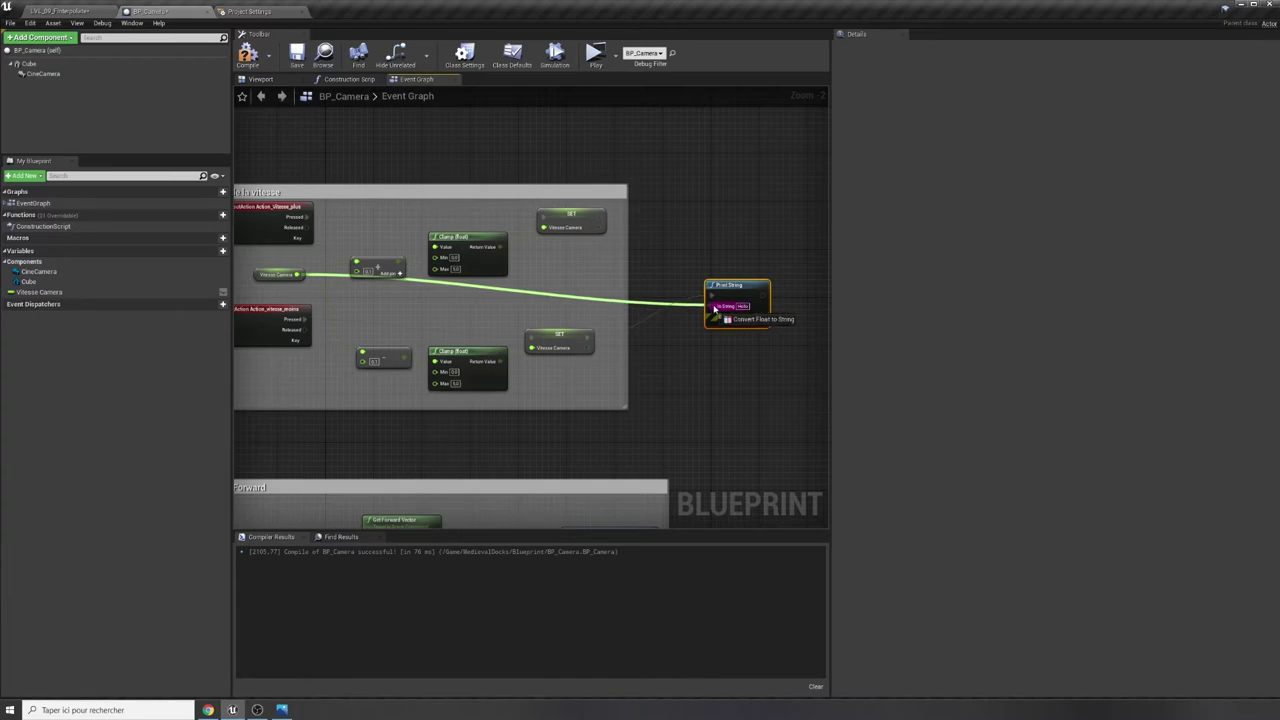
drag(601, 216, 711, 295)
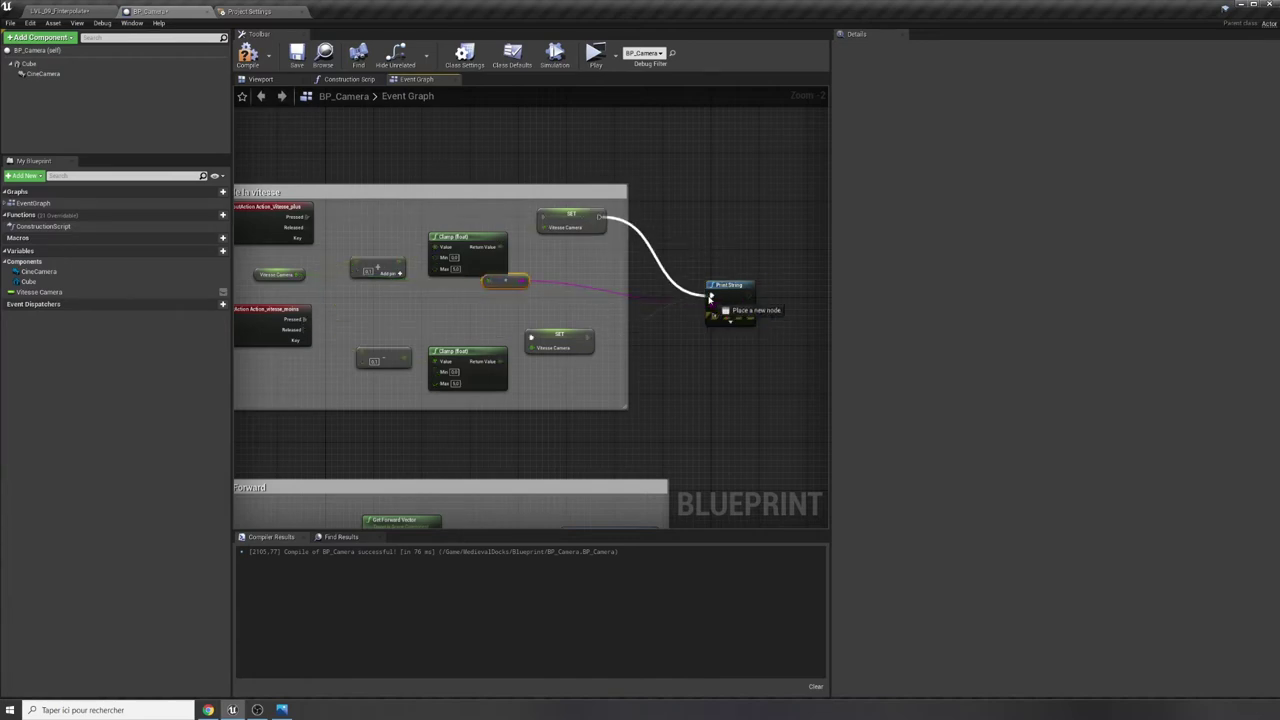
click(248, 54)
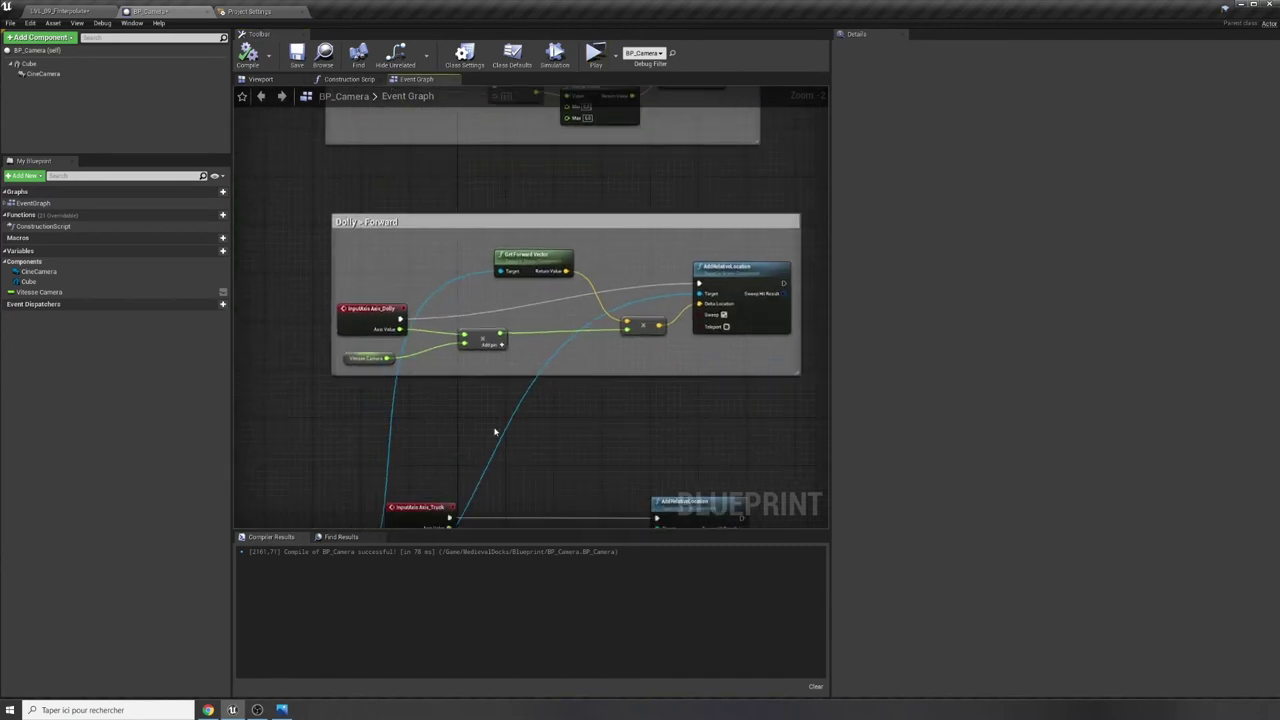
Move the four Truck nodes up and to the right.
right_drag(497, 429, 573, 268)
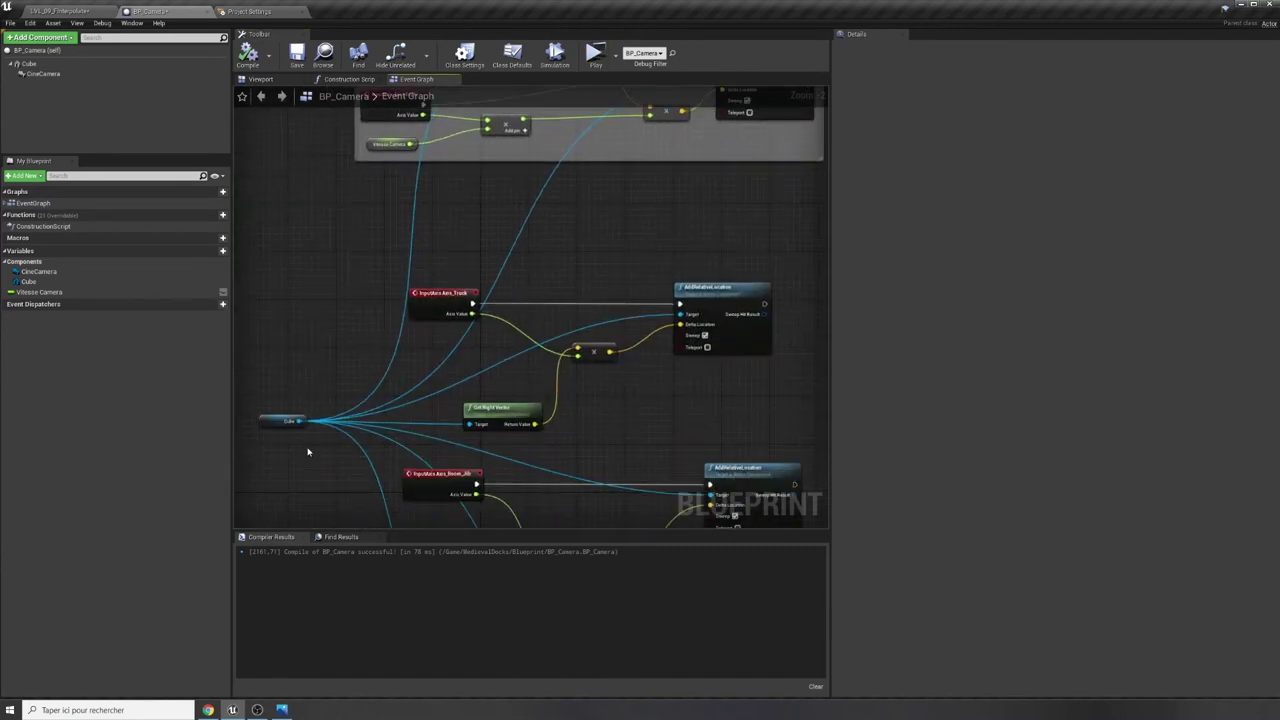
drag(428, 267, 753, 434)
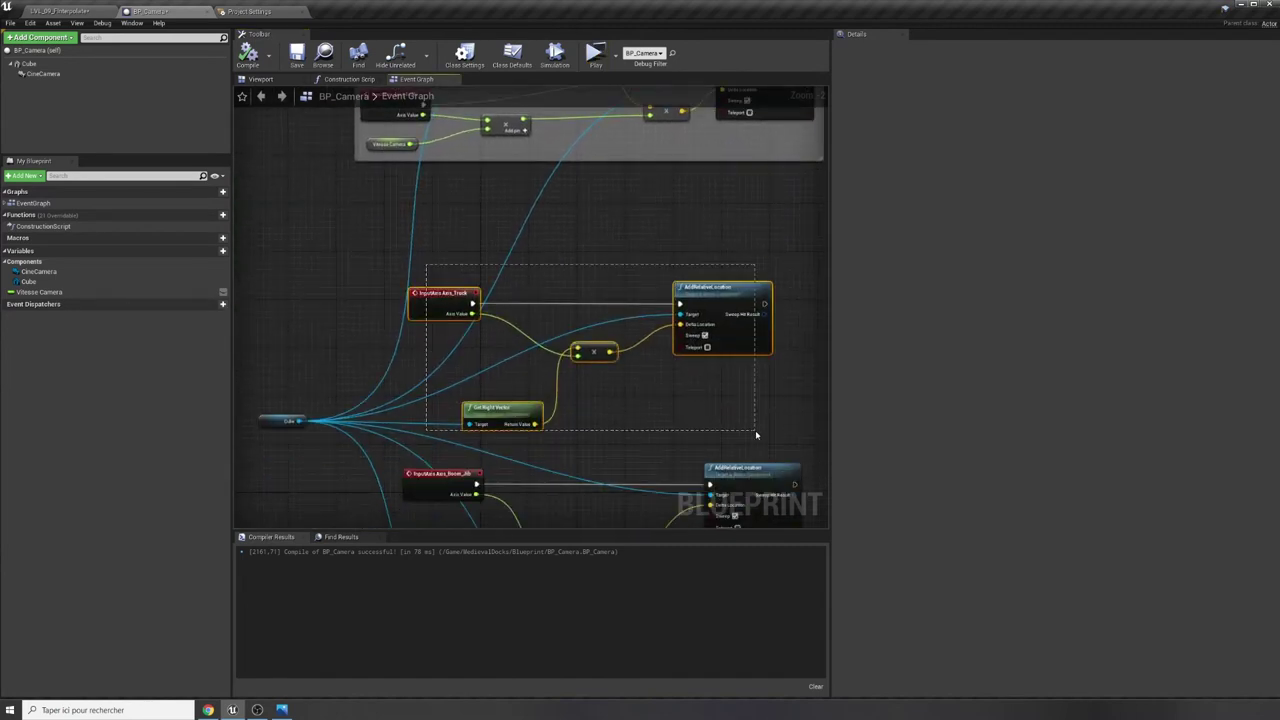
drag(426, 289, 438, 241)
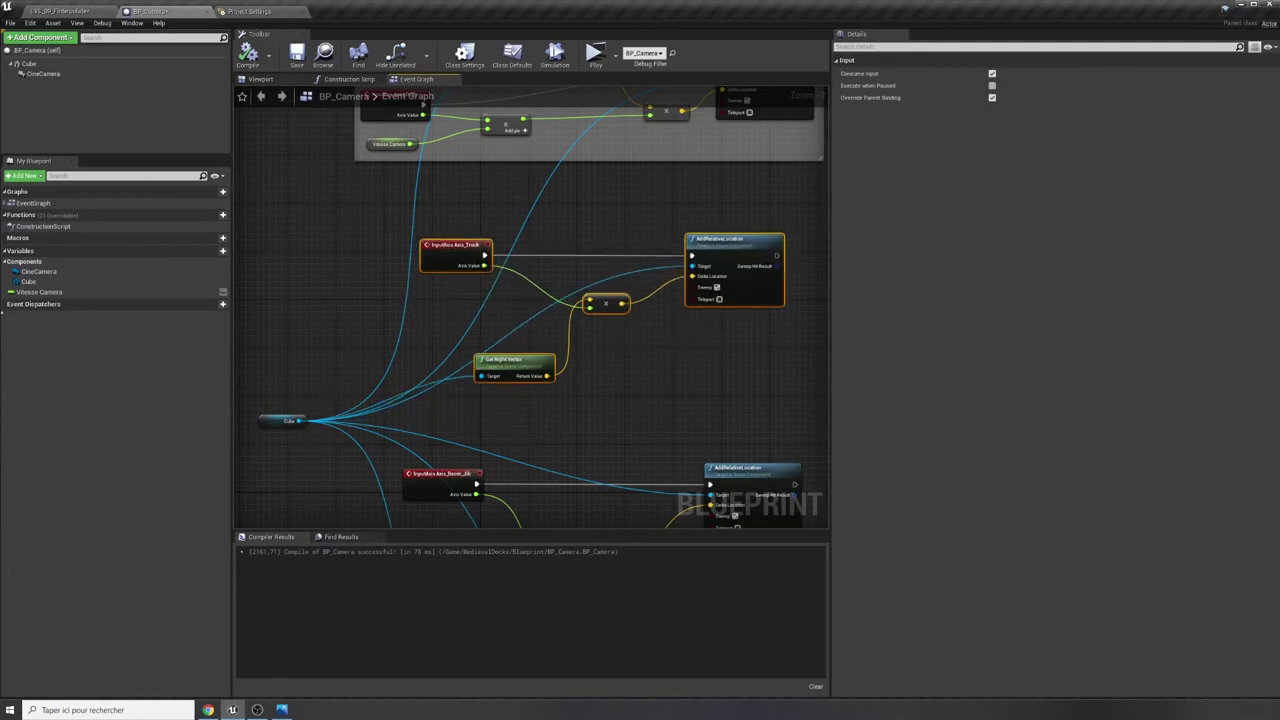
Add a Cube getter inside Dolly > Forward wired to Get Forward Vector and AddRelativeLocation targets.
right_drag(314, 267, 329, 363)
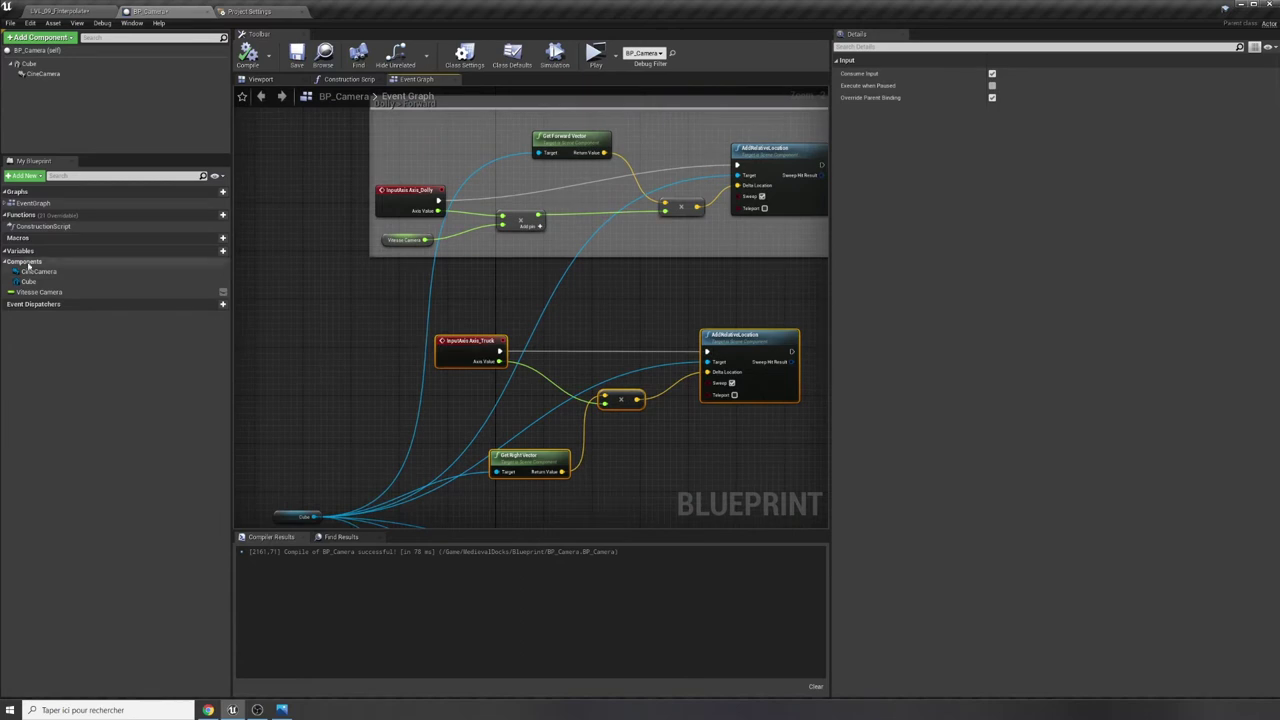
mouse_move(28, 281)
mouse_down()
mouse_move(416, 158)
mouse_move(538, 152)
mouse_up()
click(441, 163)
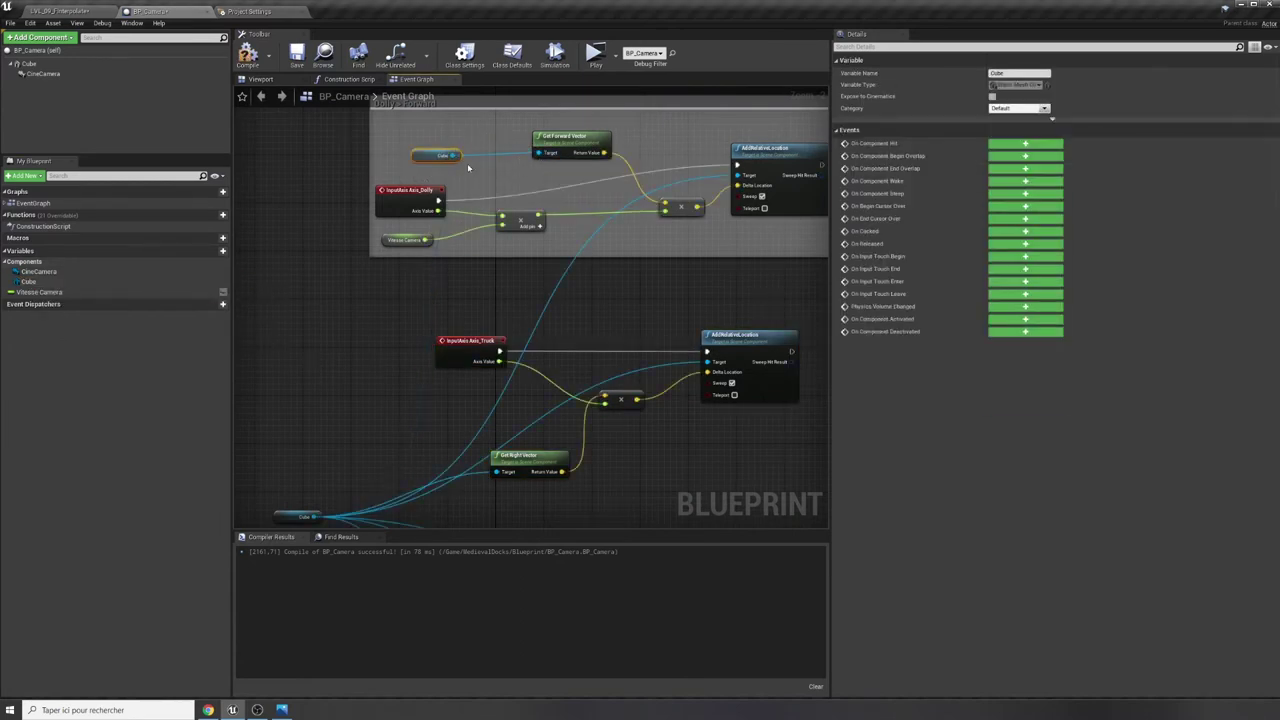
drag(455, 155, 737, 175)
mouse_move(352, 360)
right_down()
mouse_move(407, 287)
mouse_move(370, 475)
right_up()
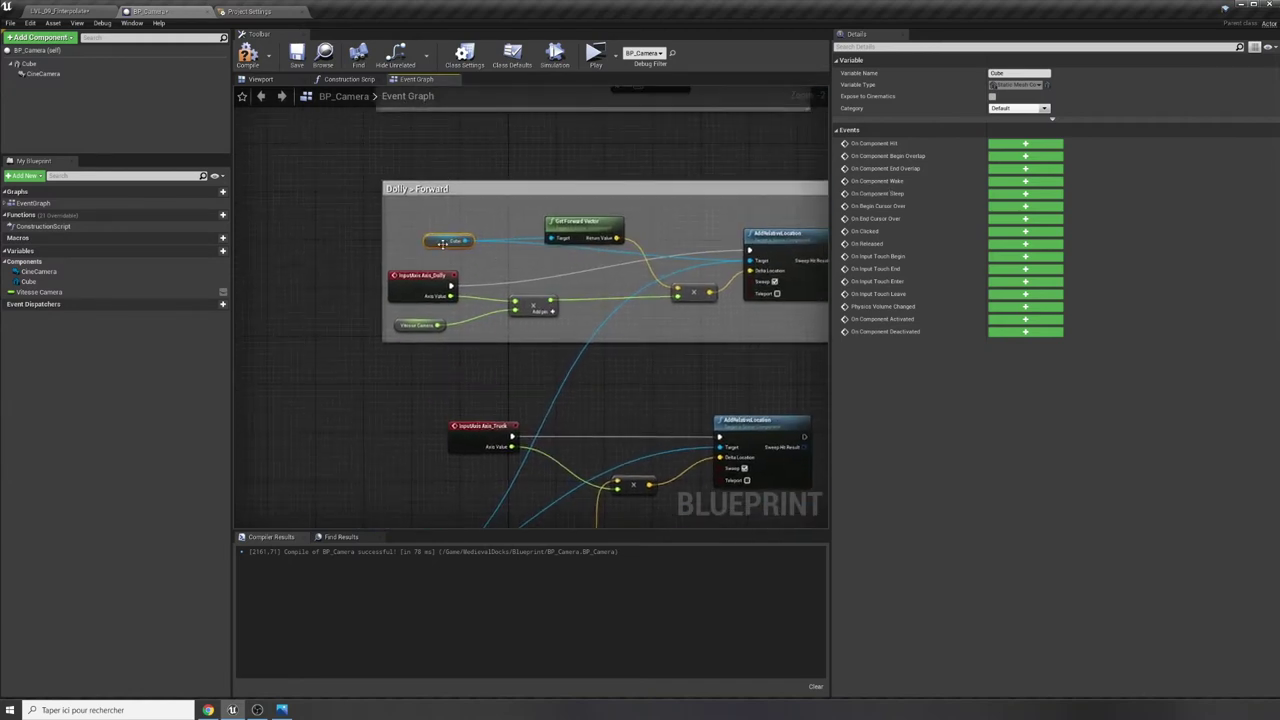
drag(442, 242, 417, 253)
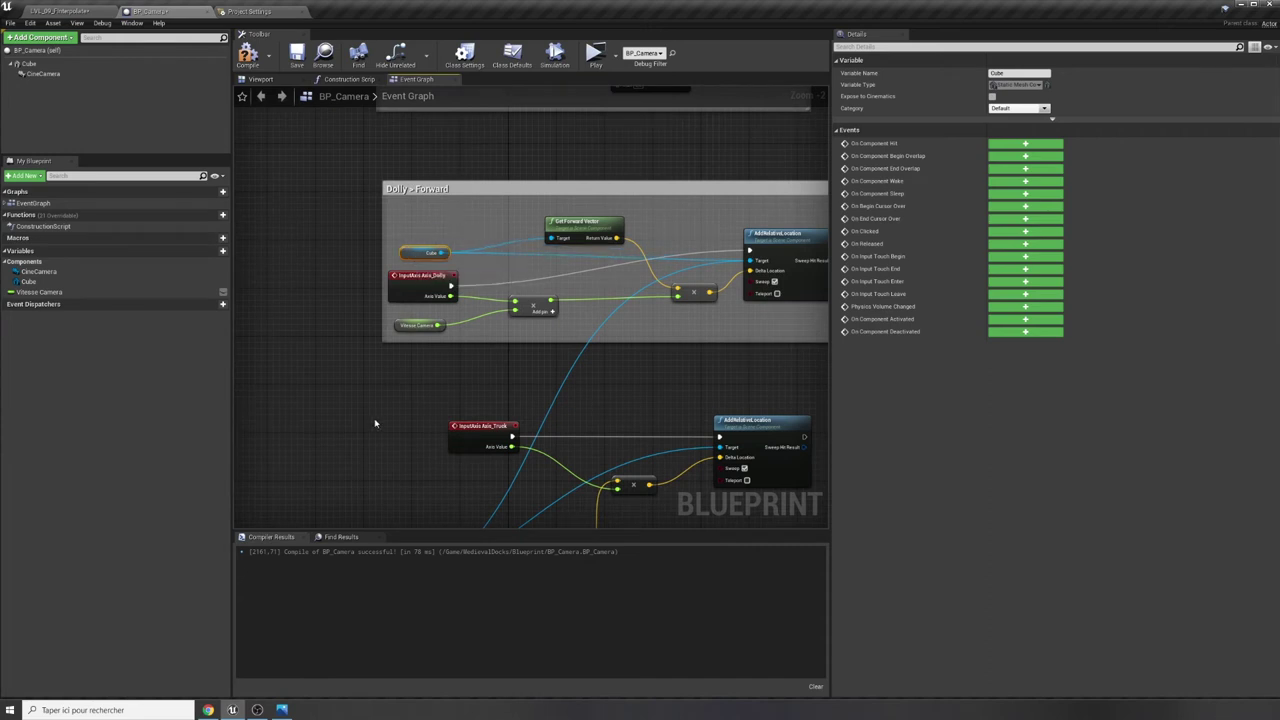
right_drag(375, 424, 365, 281)
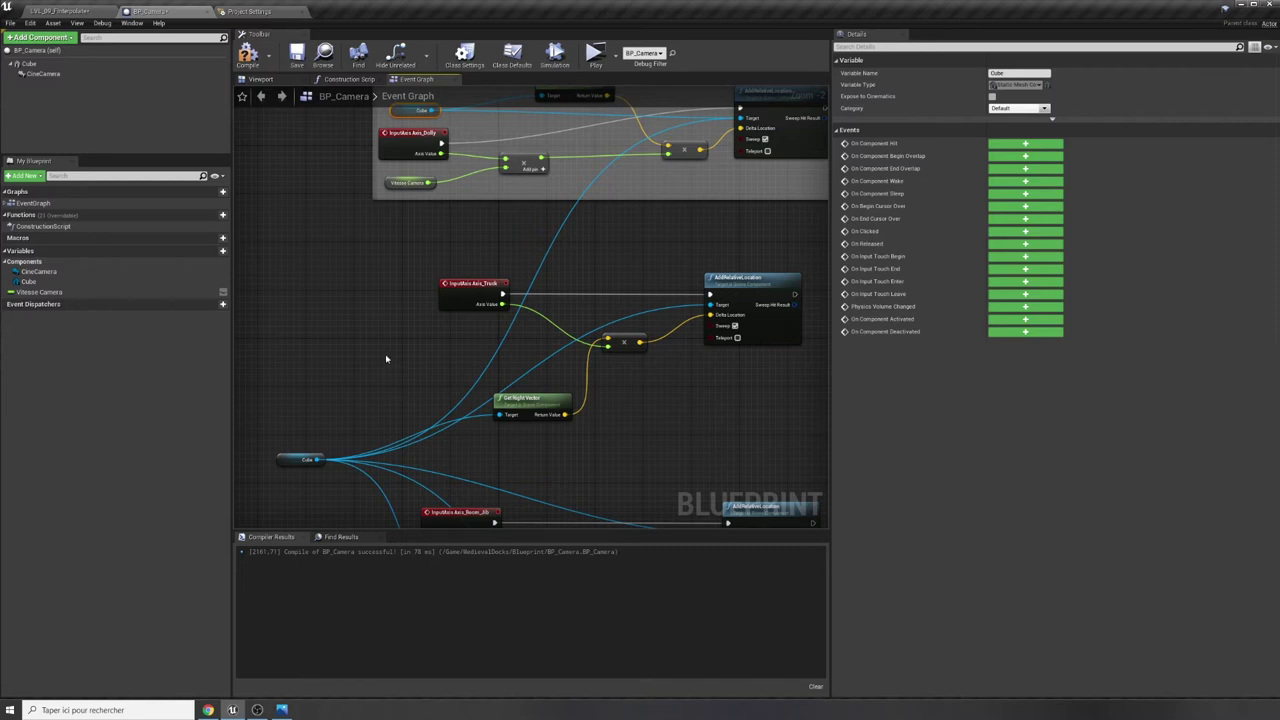
right_drag(364, 376, 324, 397)
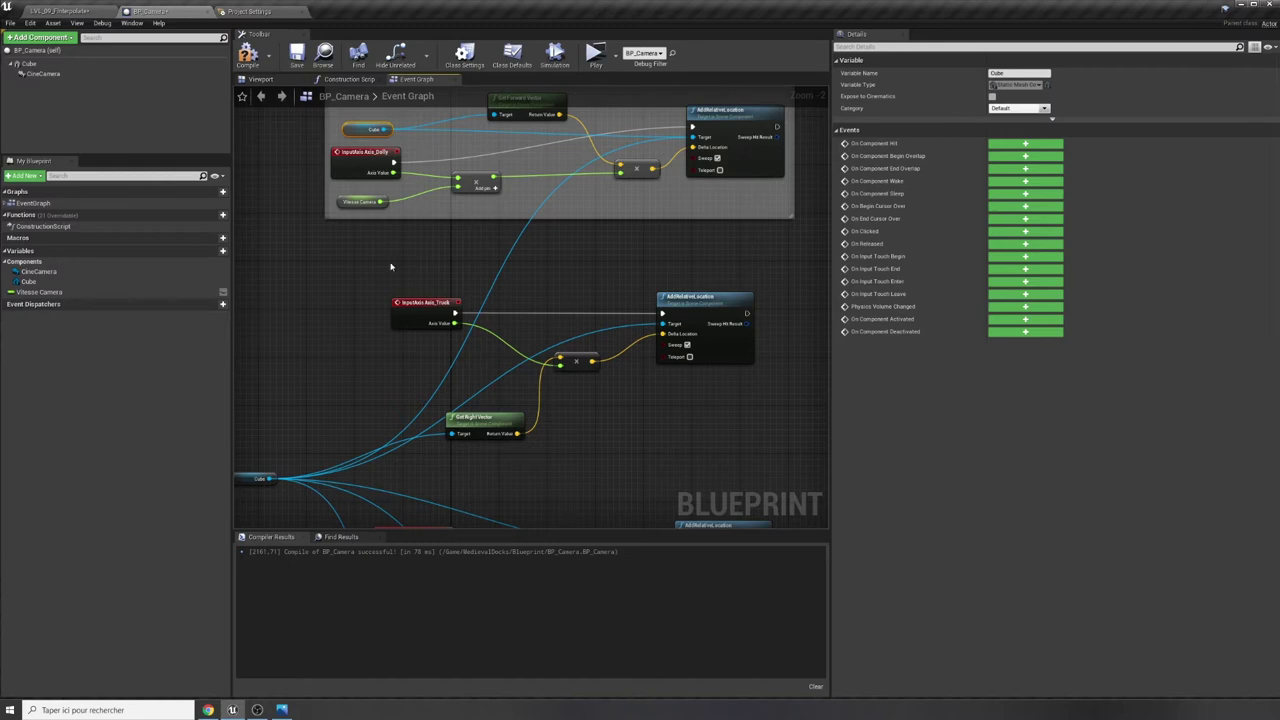
Comment the Truck nodes as 'Truck' and add Cube and Vitesse Camera getters inside it.
drag(345, 253, 765, 445)
text(cTruck)
key(Return)
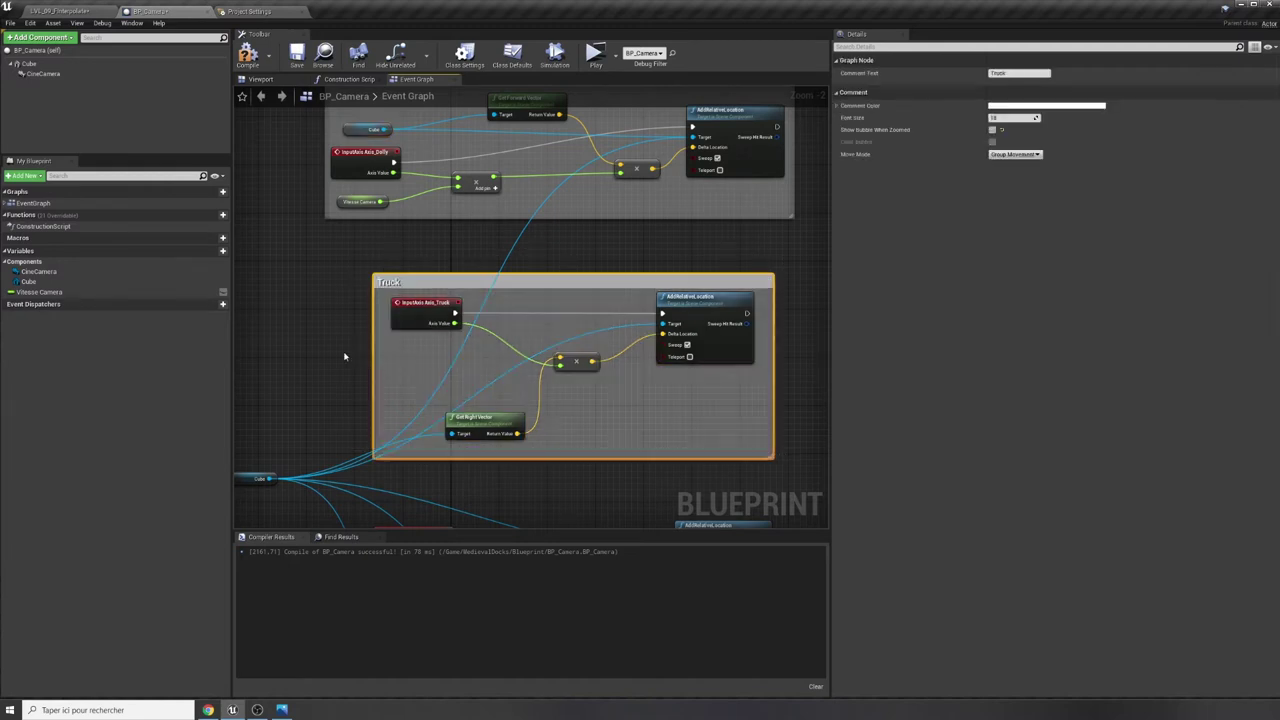
drag(372, 275, 334, 243)
drag(252, 478, 390, 376)
mouse_move(286, 398)
right_down()
mouse_move(334, 247)
mouse_move(326, 387)
right_up()
click(334, 247)
mouse_move(38, 292)
ctrl+mouse_down()
mouse_move(457, 343)
mouse_move(536, 387)
ctrl+mouse_up()
key(Escape)
drag(444, 366, 444, 420)
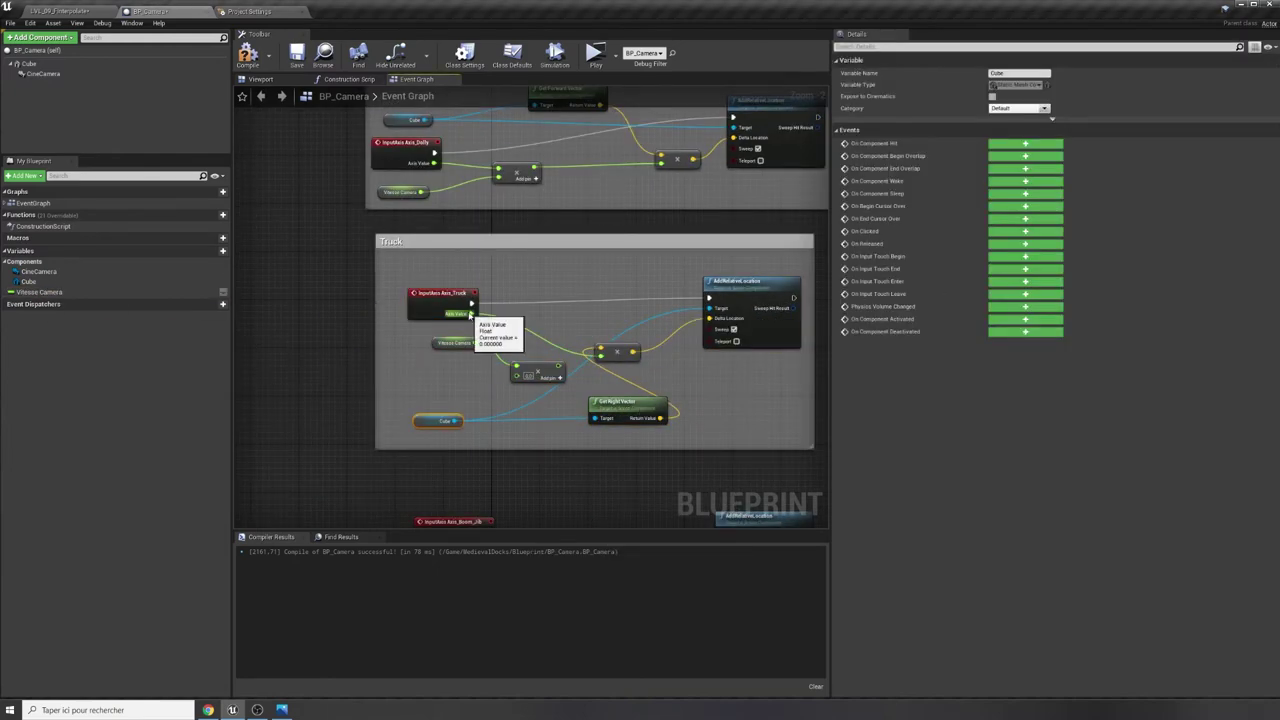
Feed the Boom_Jib Axis Value into the multiply and wire a Cube getter to Get Up Vector.
right_drag(601, 359, 601, 122)
right_drag(529, 251, 529, 13)
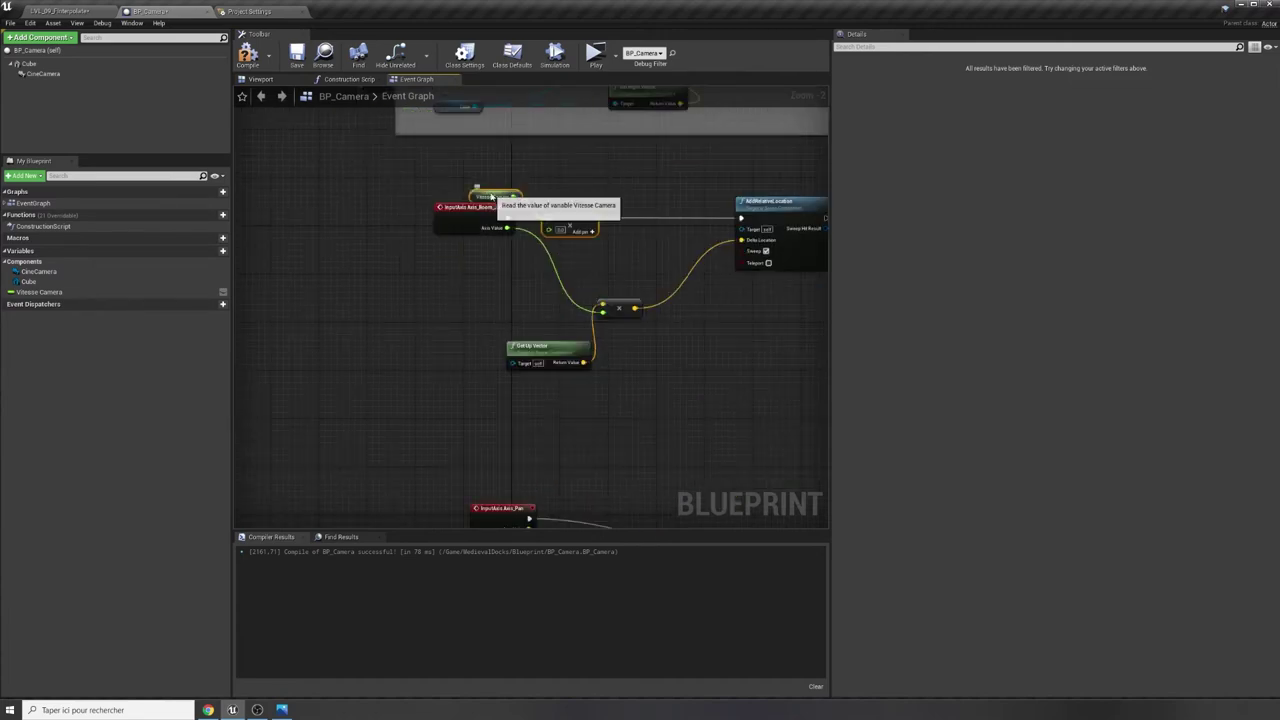
mouse_move(507, 228)
mouse_down()
mouse_move(482, 313)
mouse_move(494, 299)
mouse_up()
right_drag(600, 300, 560, 360)
mouse_move(28, 281)
ctrl+mouse_down()
mouse_move(457, 428)
mouse_move(530, 432)
ctrl+mouse_up()
right_drag(700, 450, 660, 480)
Title the Boom comment 'Boom/Jib + haut - bas' and feed Vitesse Camera into the Roll multiply.
text(cb)
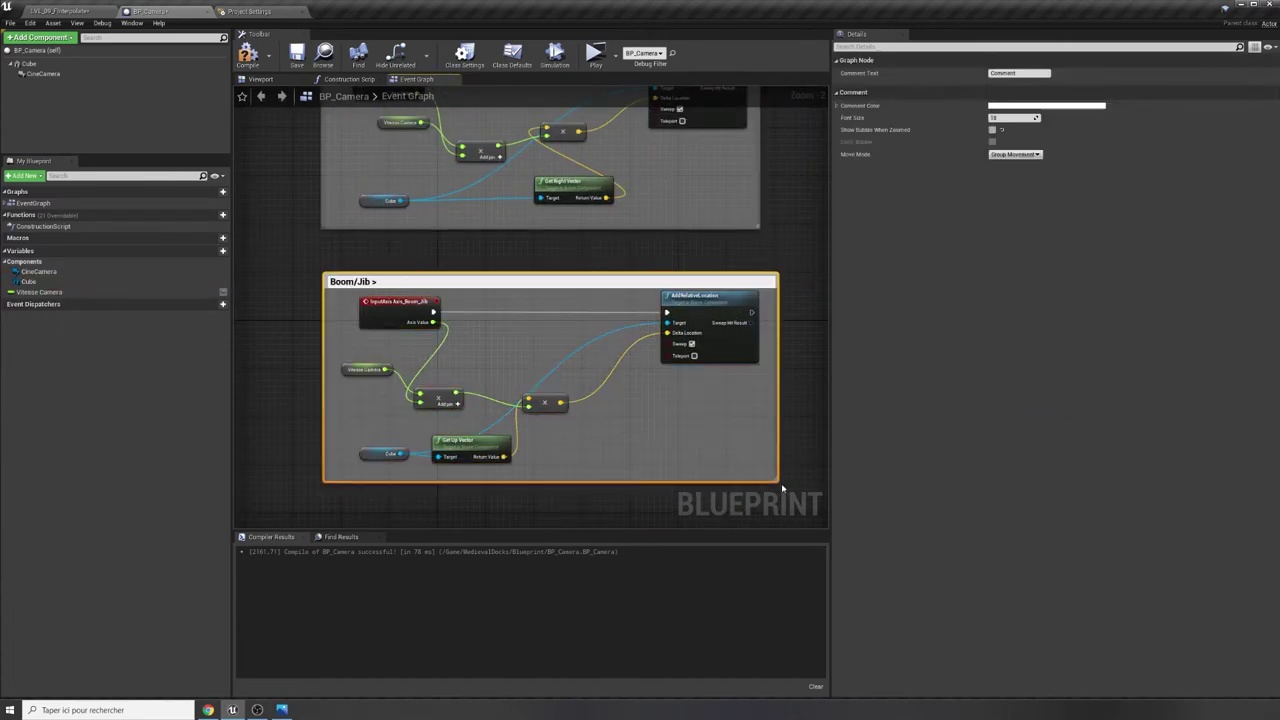
text( + haut - bas)
key(Return)
mouse_move(560, 480)
right_down()
mouse_move(323, 394)
mouse_move(349, 406)
mouse_move(353, 356)
right_up()
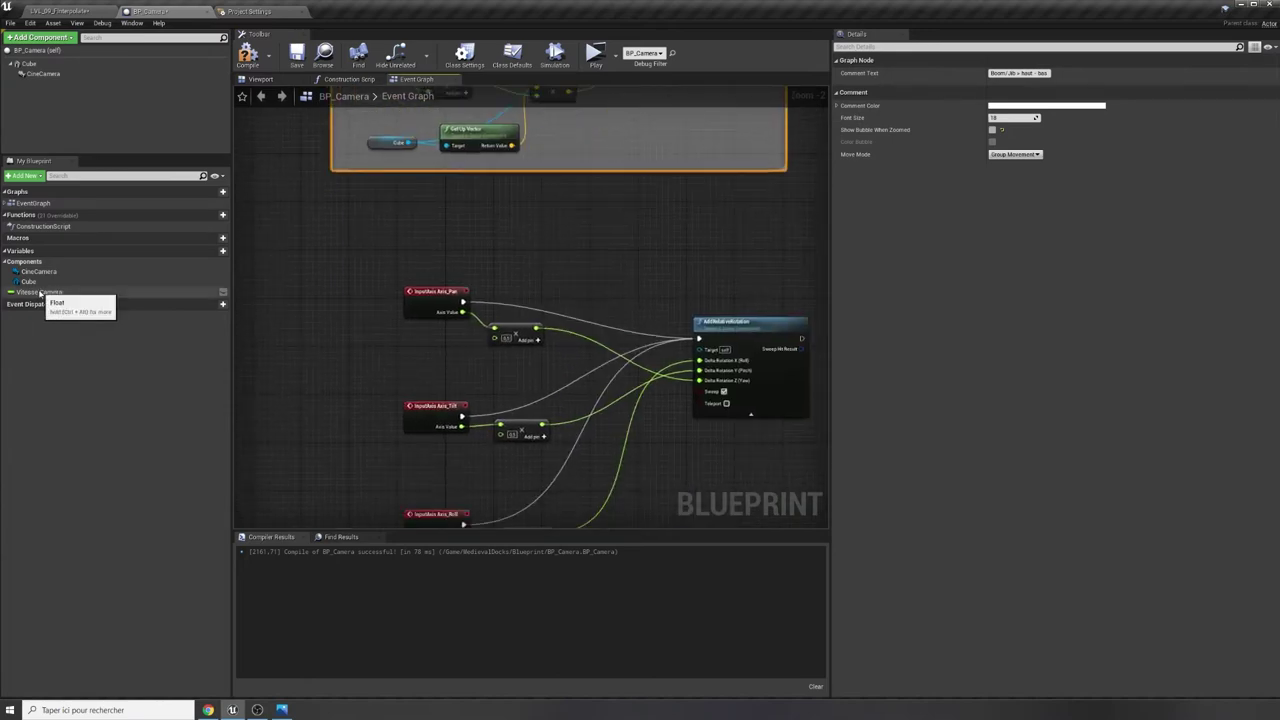
mouse_move(40, 292)
ctrl+mouse_down()
mouse_move(385, 362)
mouse_move(508, 280)
ctrl+mouse_up()
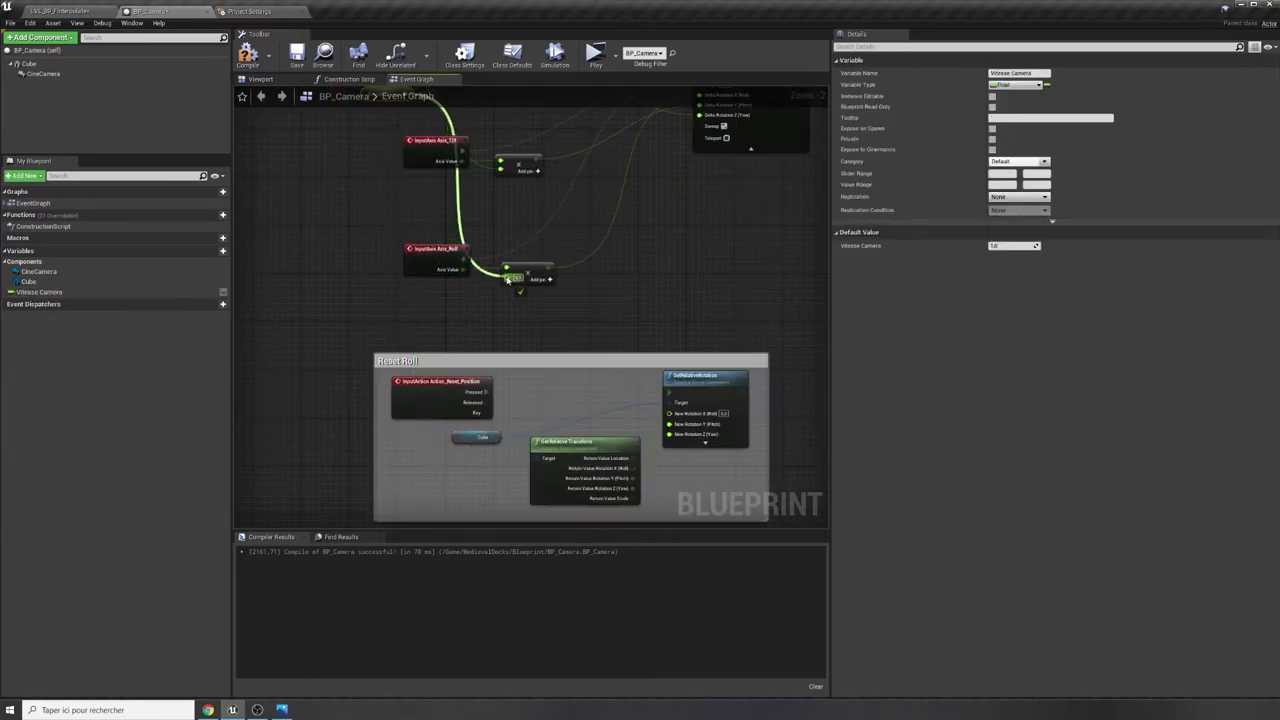
Title the Pan/Tilt/Roll comment 'mouvement tete'.
text(cmouvement tete)
key(Return)
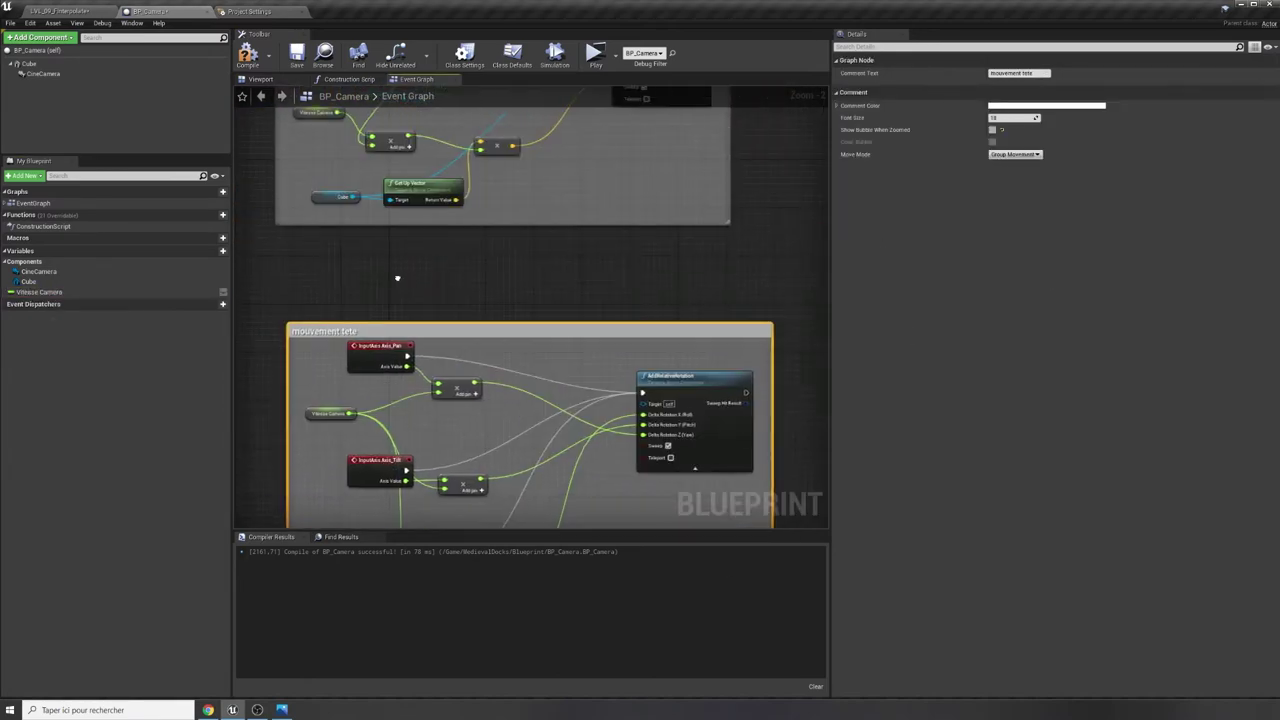
right_drag(397, 278, 306, 309)
scroll(389, 323, down, 5)
scroll(372, 350, up, 1)
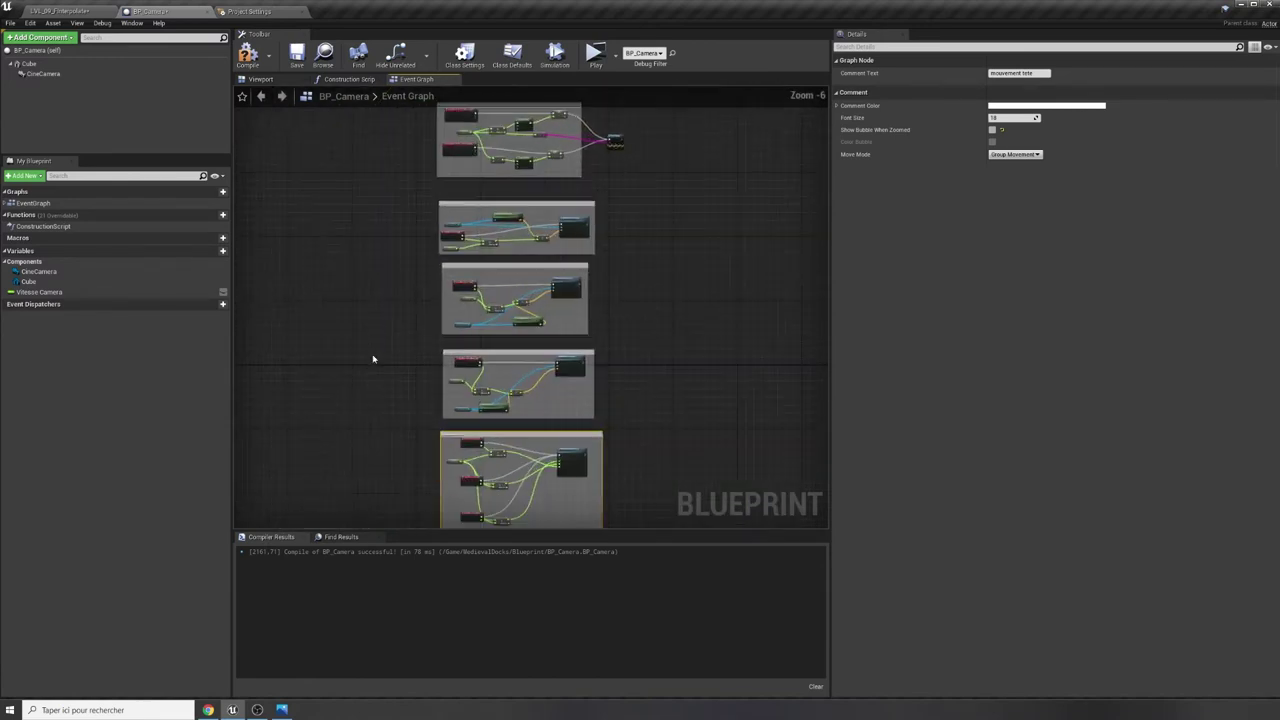
scroll(373, 358, down, 1)
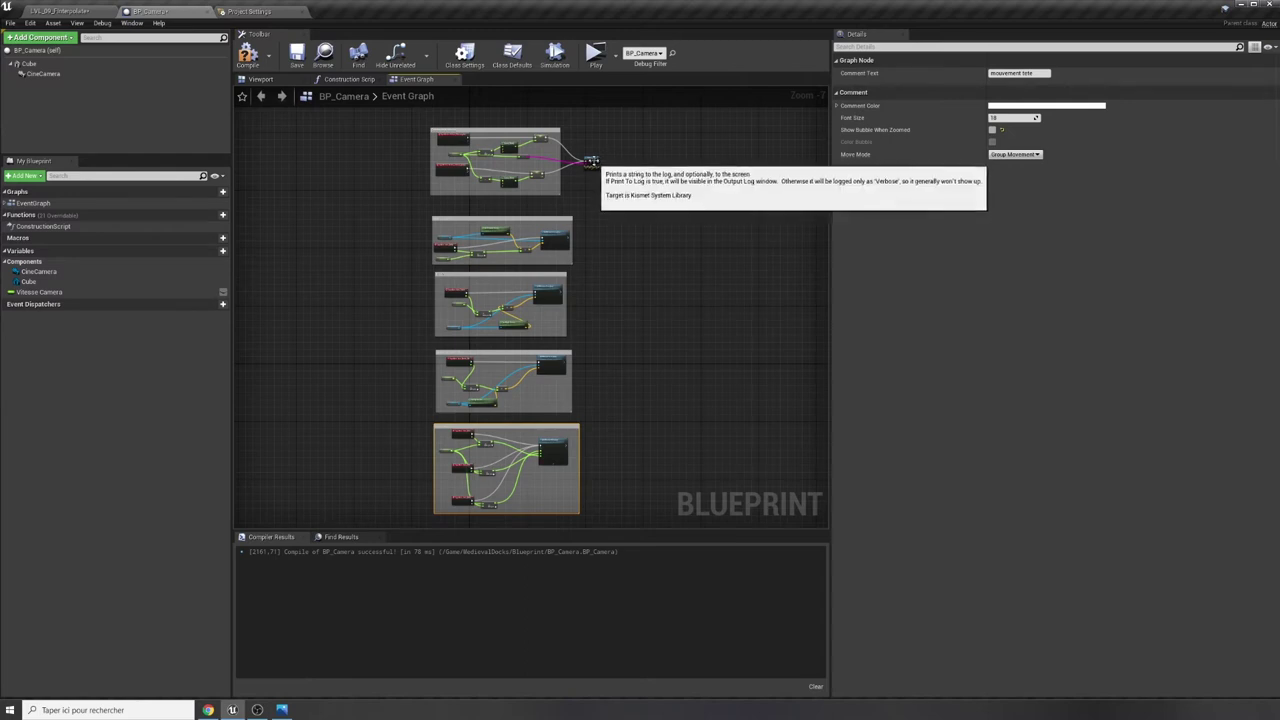
Move the Print String node into the Gestion de la vitesse comment, then zoom in on mouvement tete.
drag(591, 162, 548, 157)
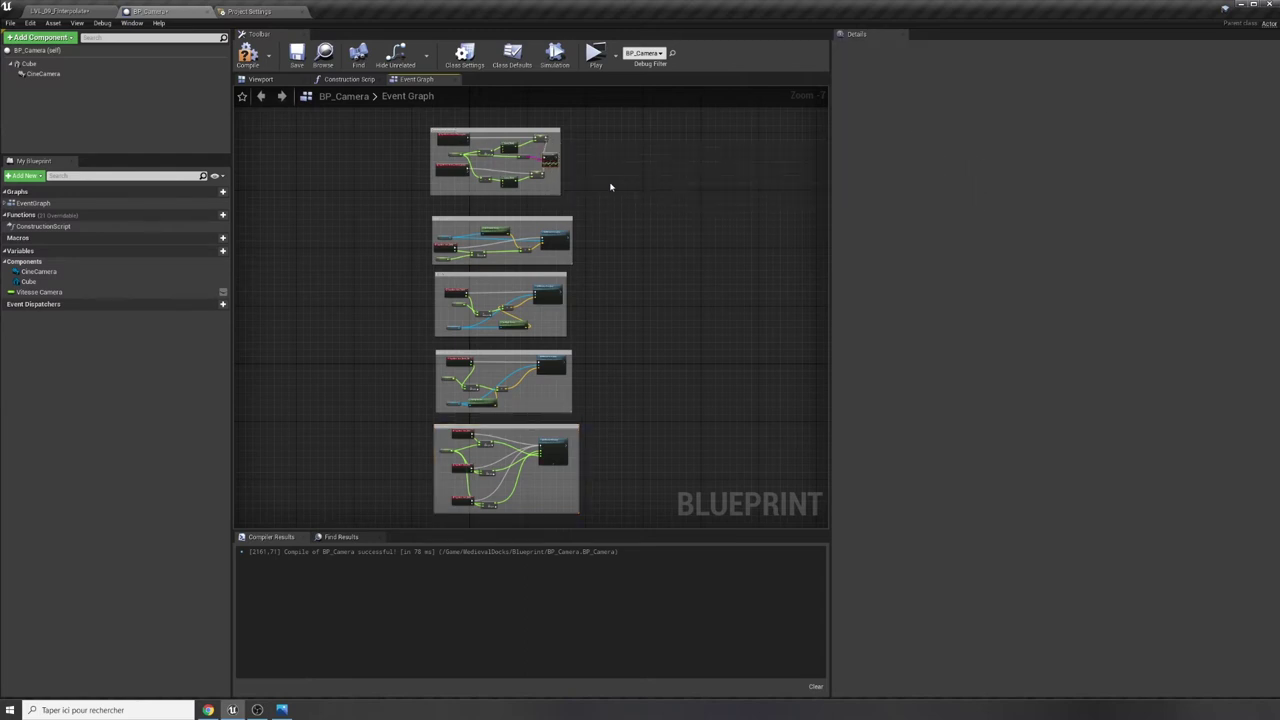
right_drag(610, 187, 643, 246)
scroll(615, 258, up, 3)
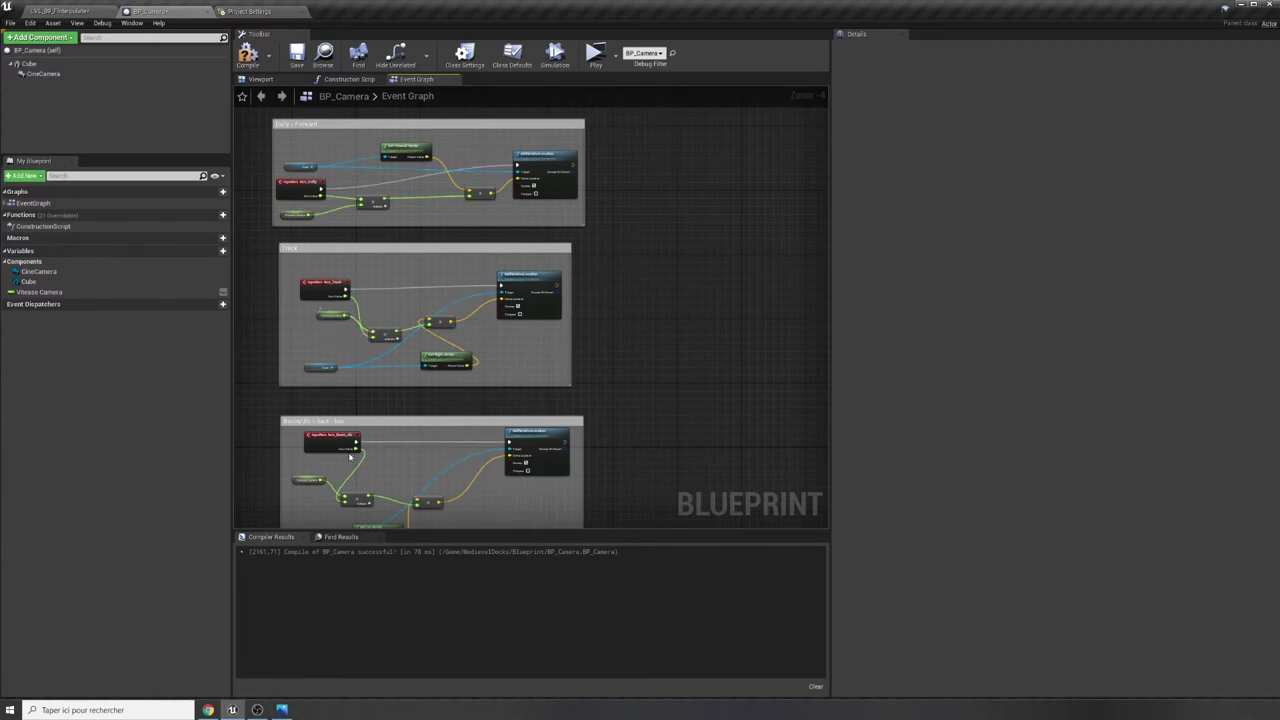
right_drag(417, 459, 446, 248)
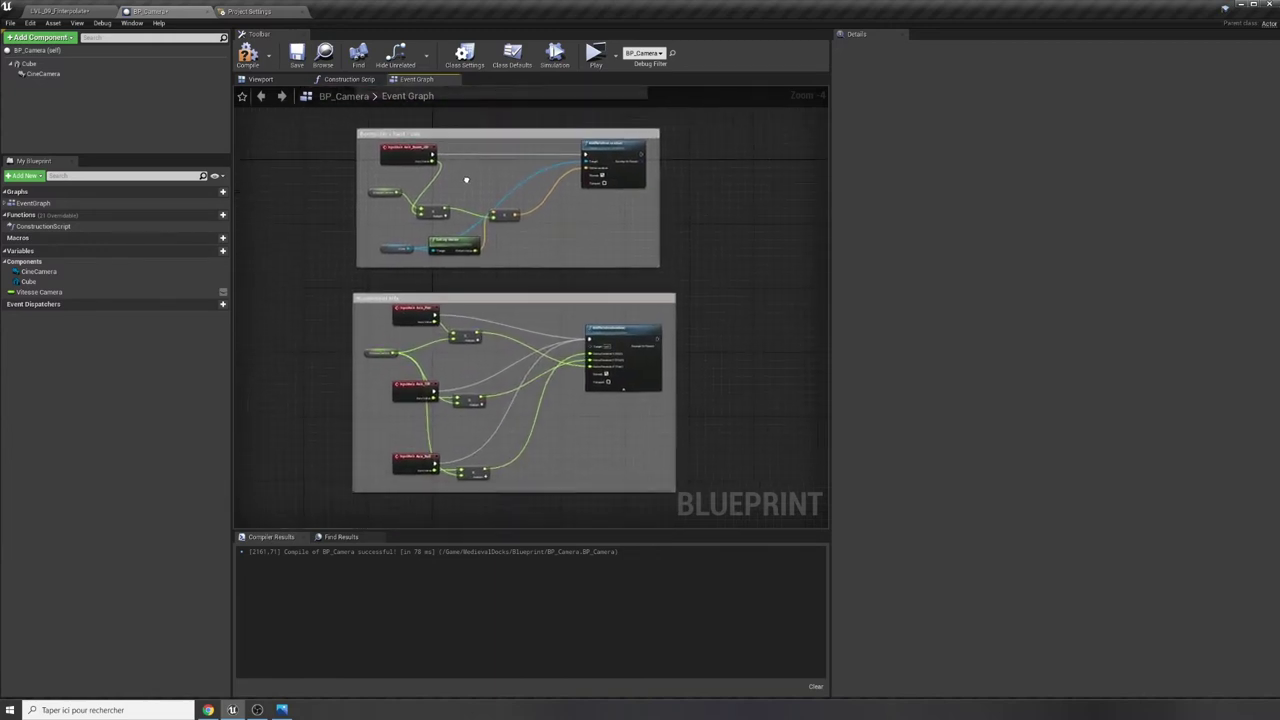
scroll(415, 390, up, 1)
scroll(415, 395, up, 1)
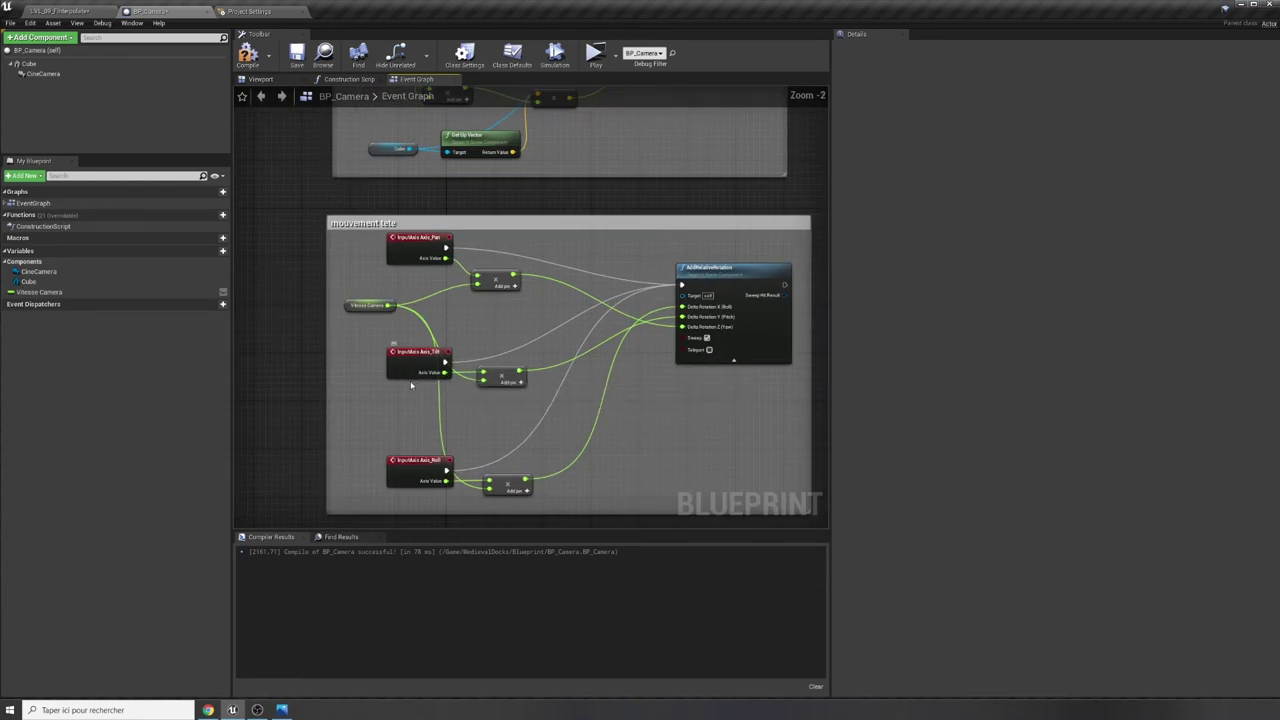
scroll(415, 405, up, 2)
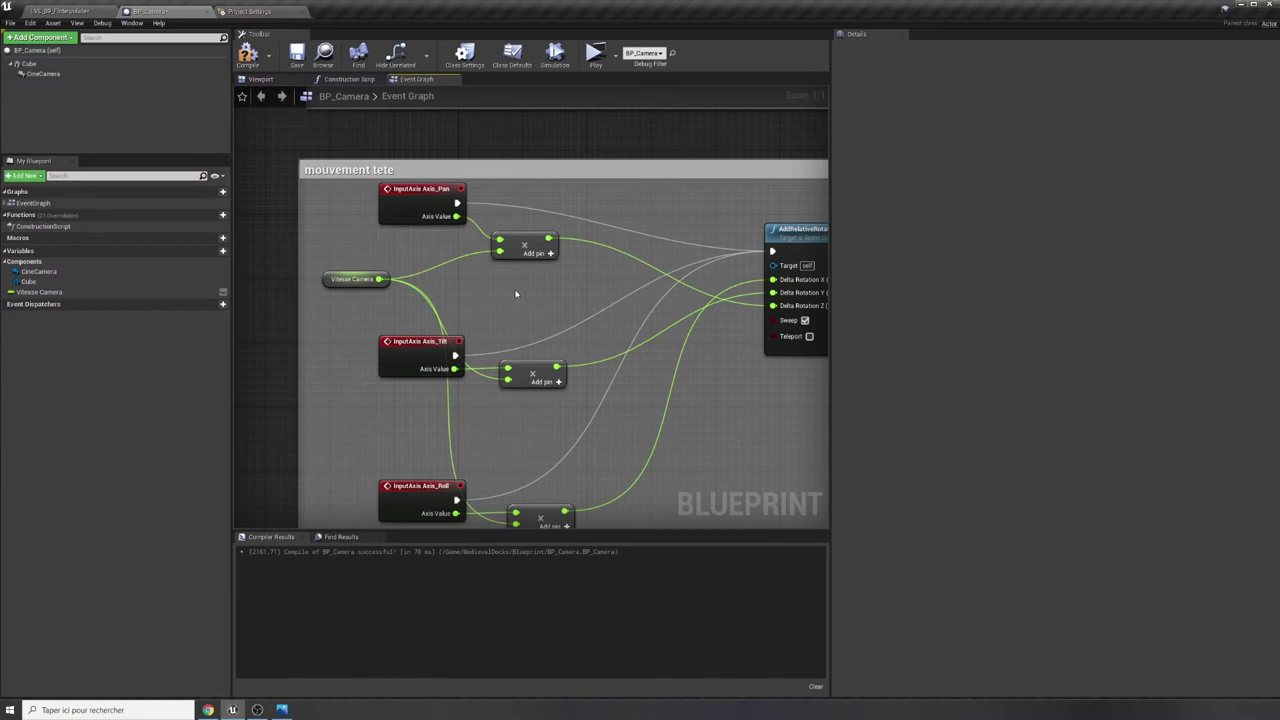
Remove the Vitesse Camera getter from mouvement tete and set the Pan, Tilt and Roll multipliers to 0.5.
click(330, 282)
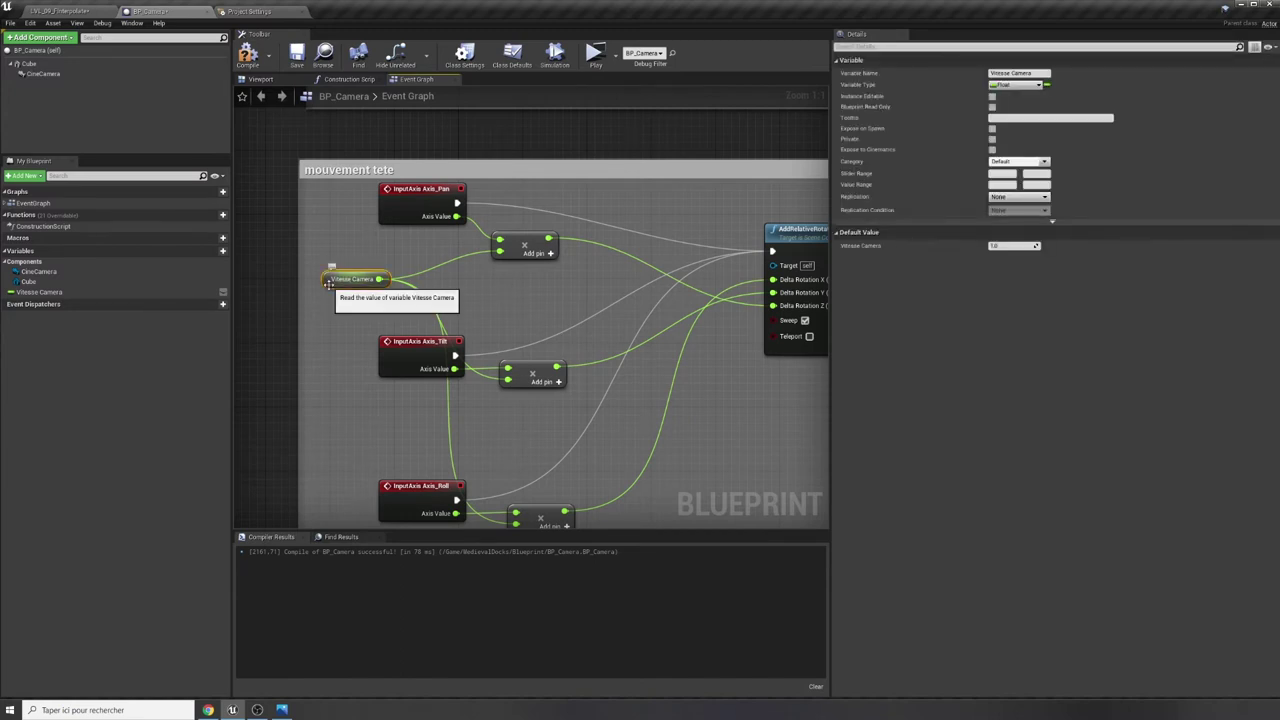
key(Delete)
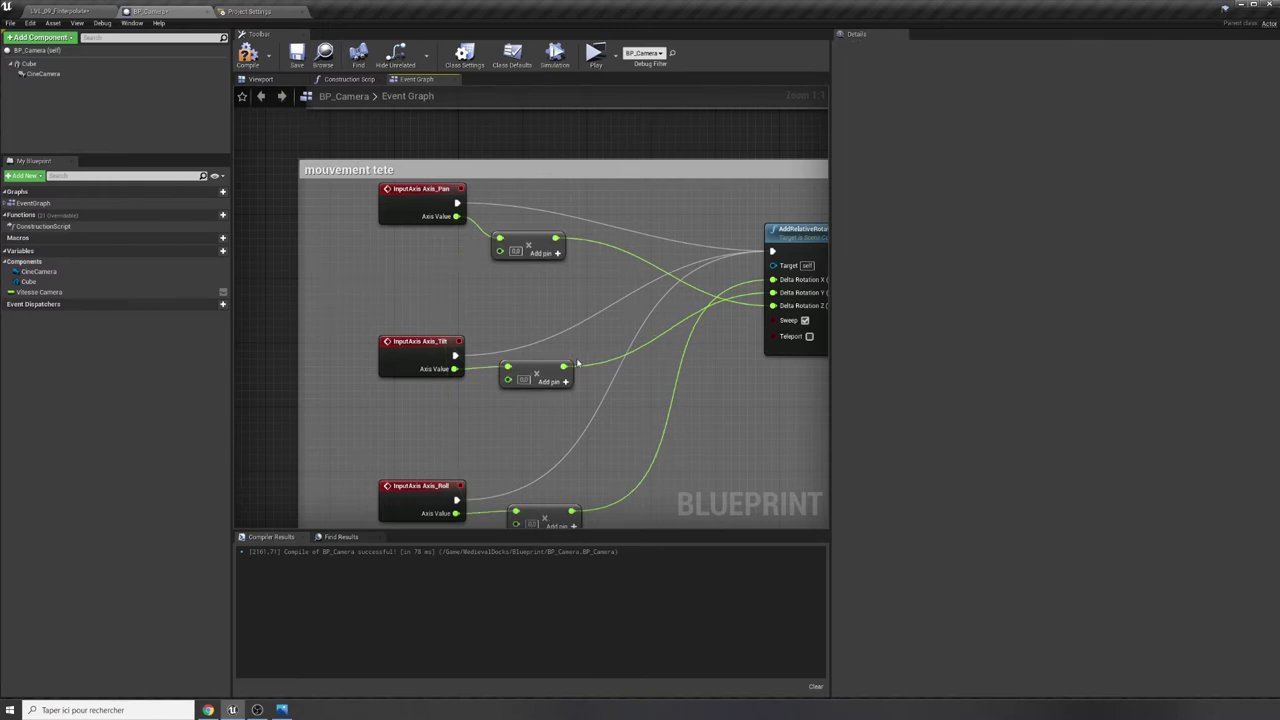
right_drag(475, 306, 454, 253)
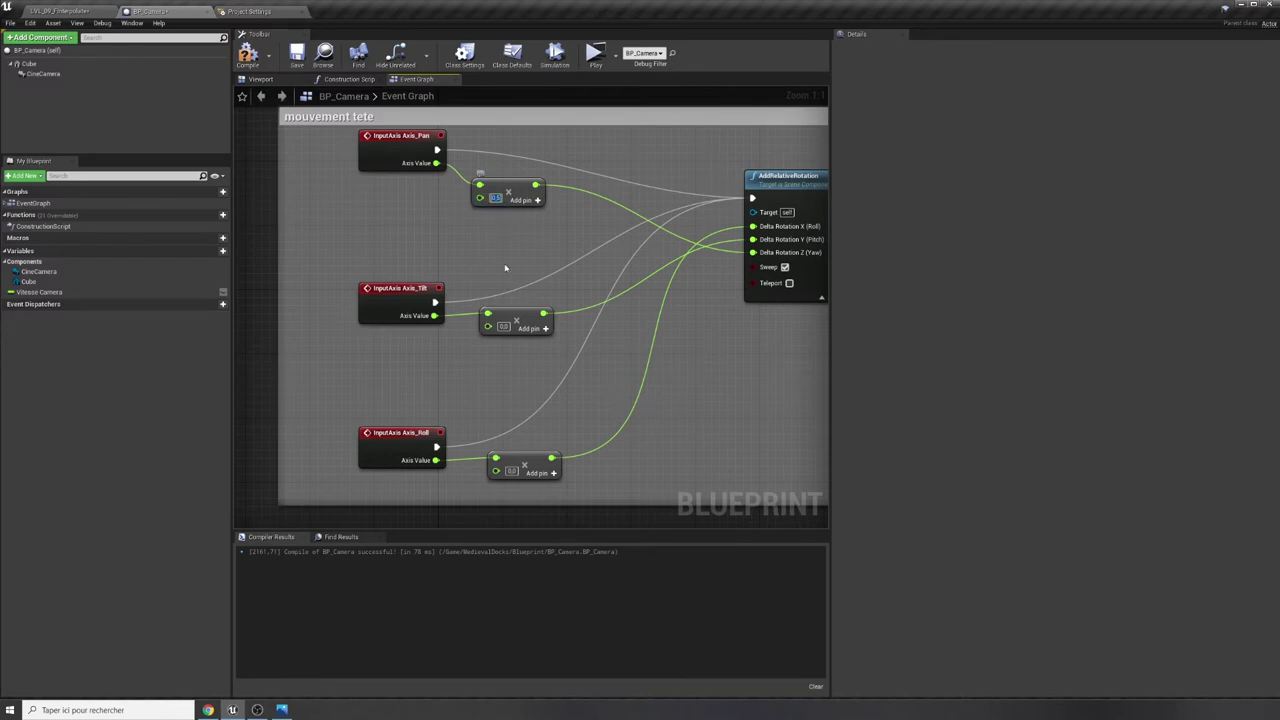
text(0.5)
click(248, 54)
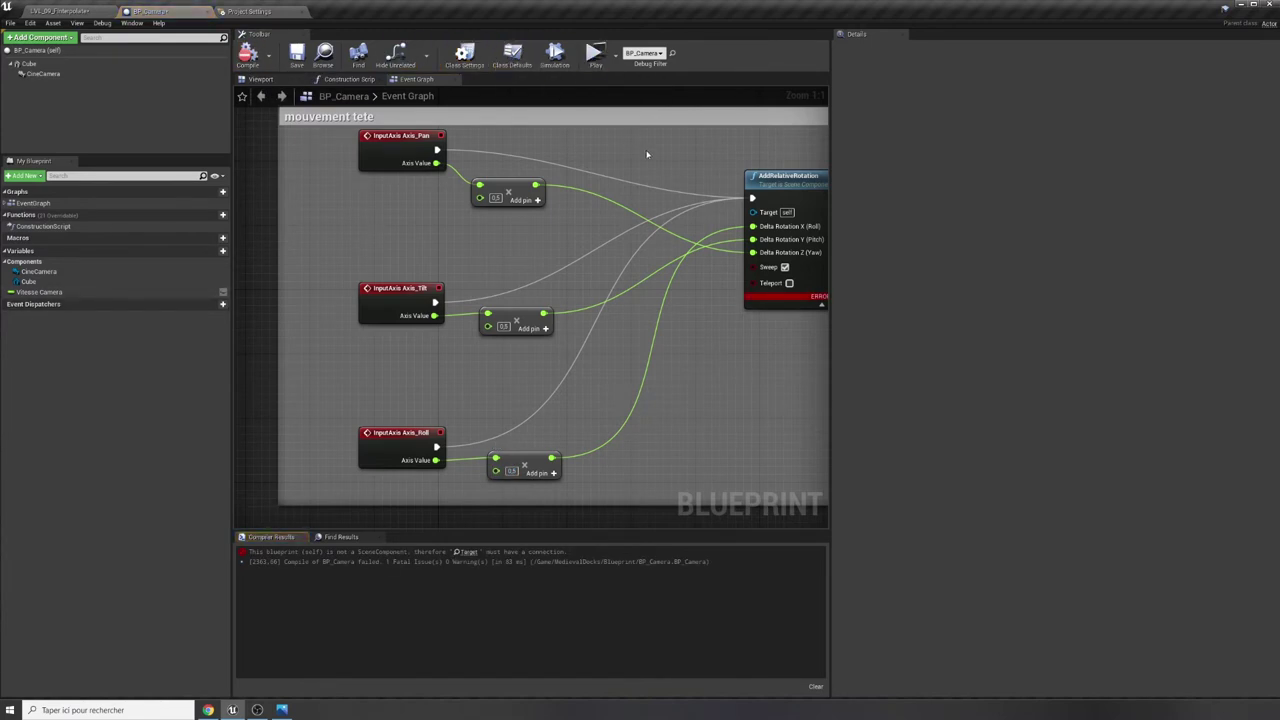
Add a Get Cube node as the AddRelativeRotation target and recompile BP_Camera.
drag(28, 281, 760, 214)
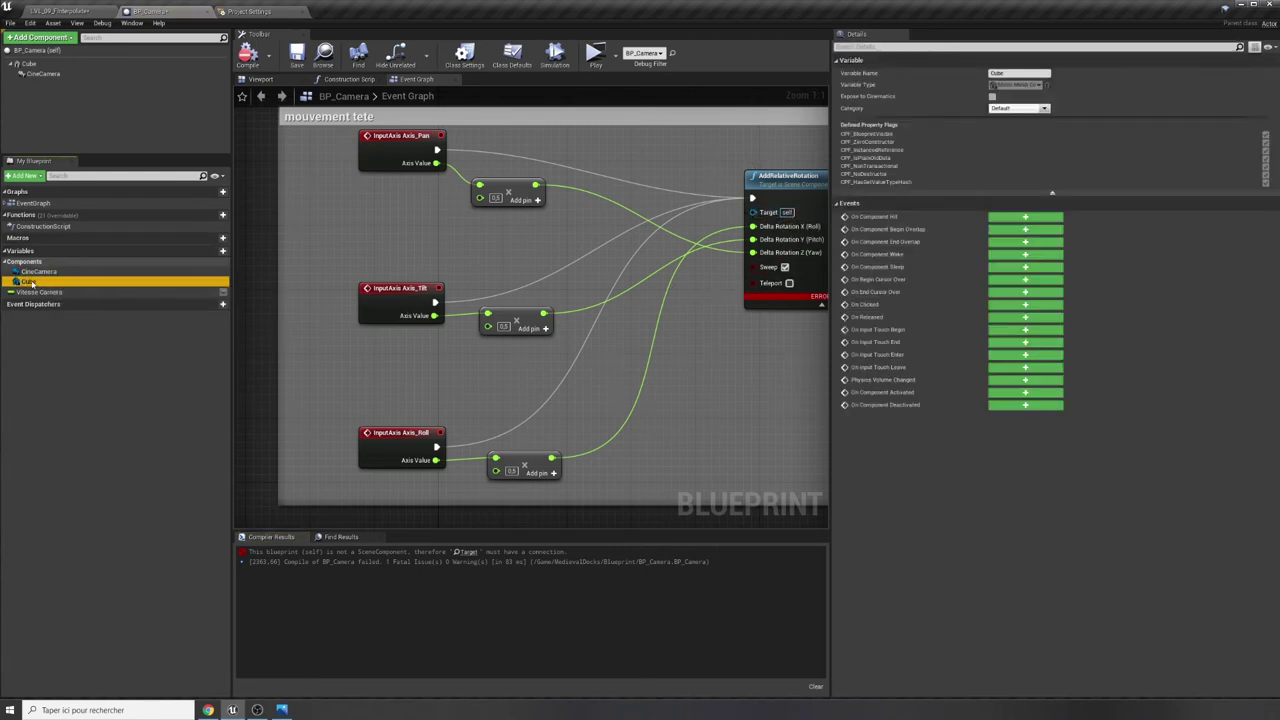
drag(28, 281, 768, 213)
click(476, 250)
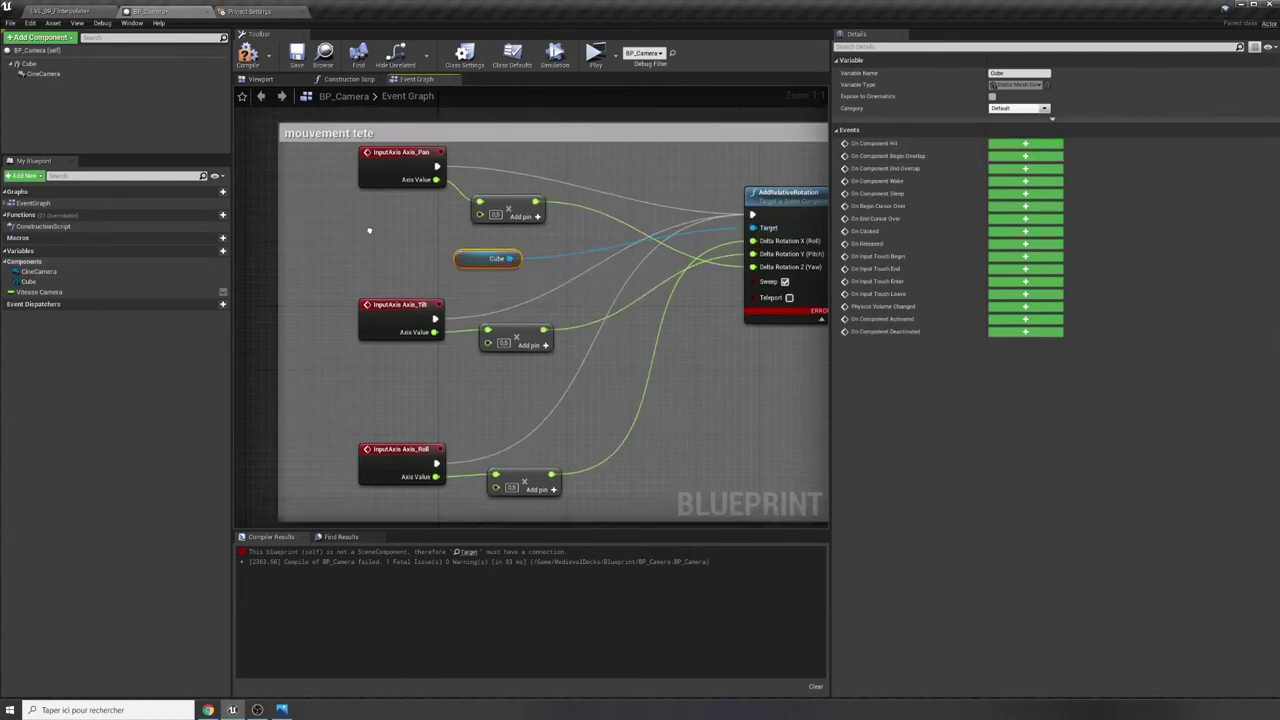
right_drag(369, 213, 422, 462)
click(248, 55)
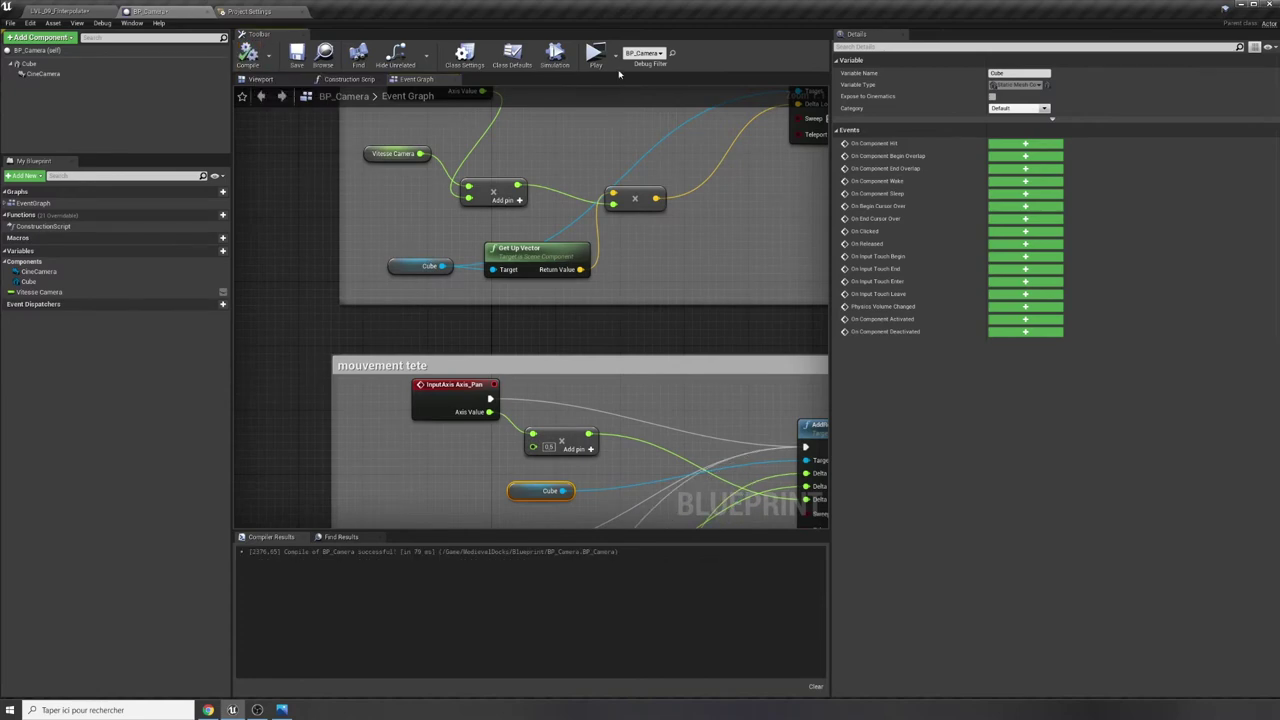
click(595, 55)
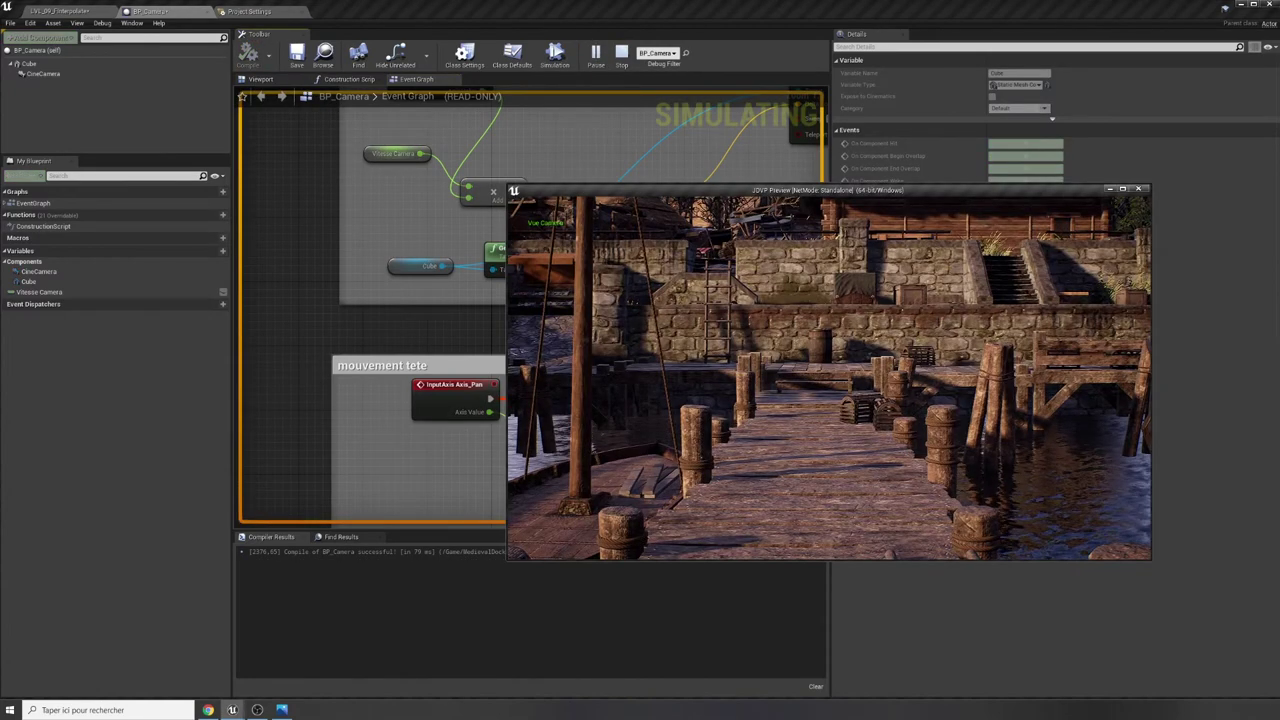
click(857, 400)
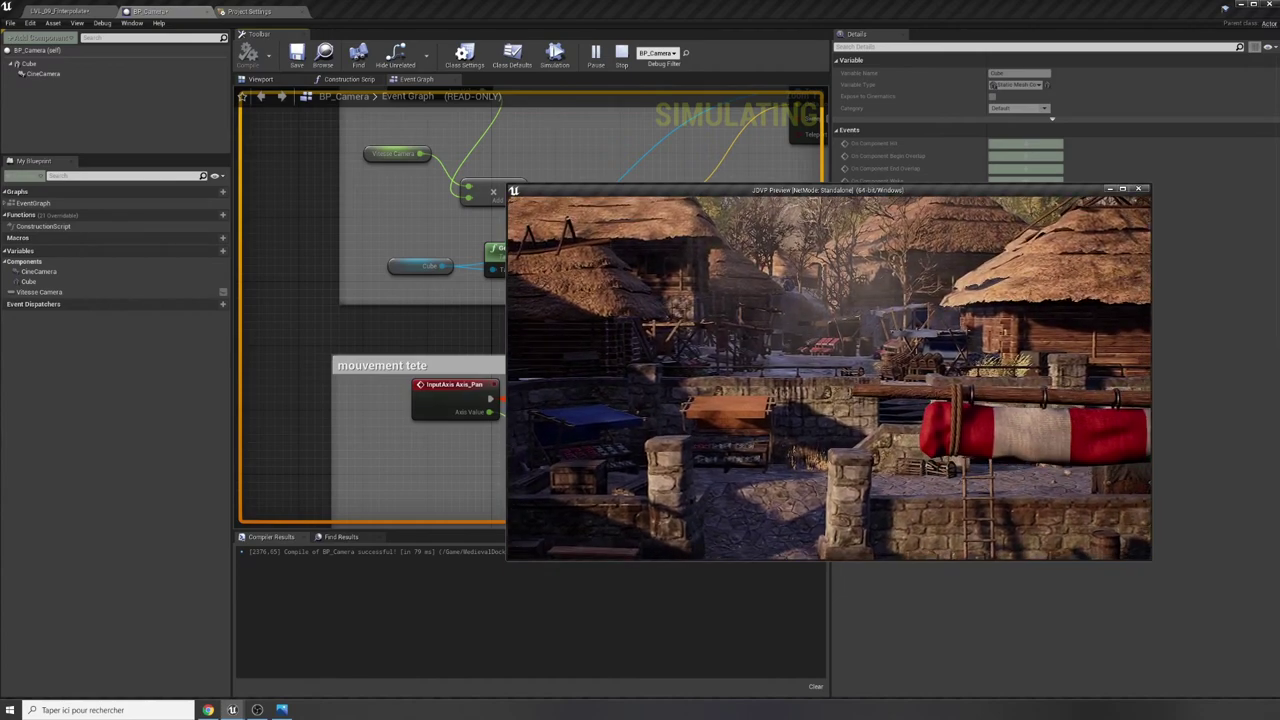
key(Escape)
Set the speed Add and Subtract values in Gestion de la vitesse to 0.5.
scroll(532, 458, down, 5)
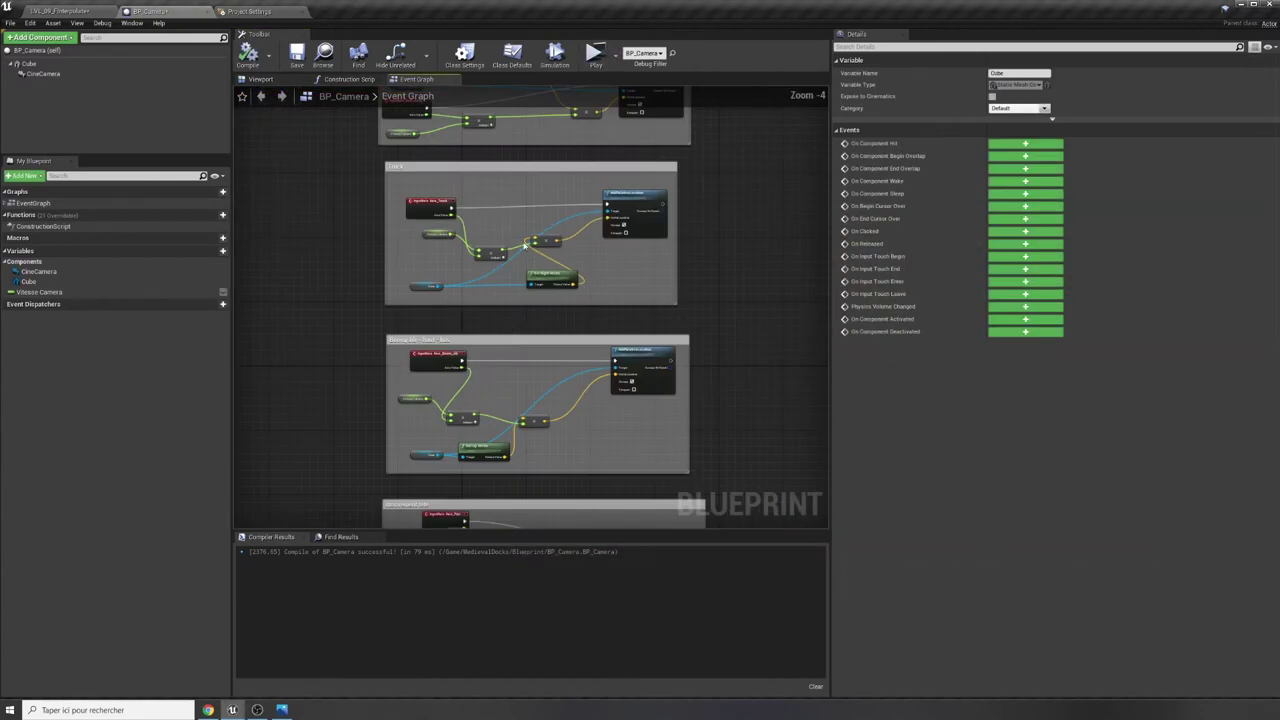
scroll(528, 420, up, 3)
scroll(520, 370, up, 2)
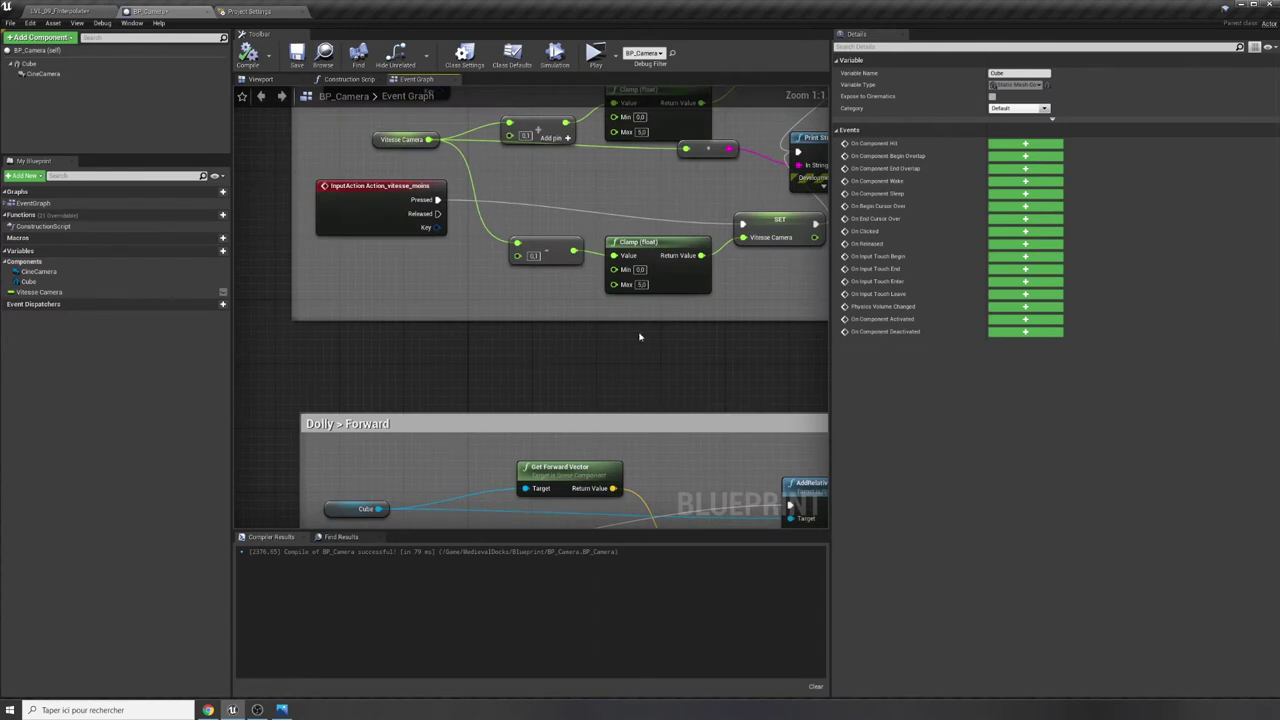
right_drag(640, 337, 630, 408)
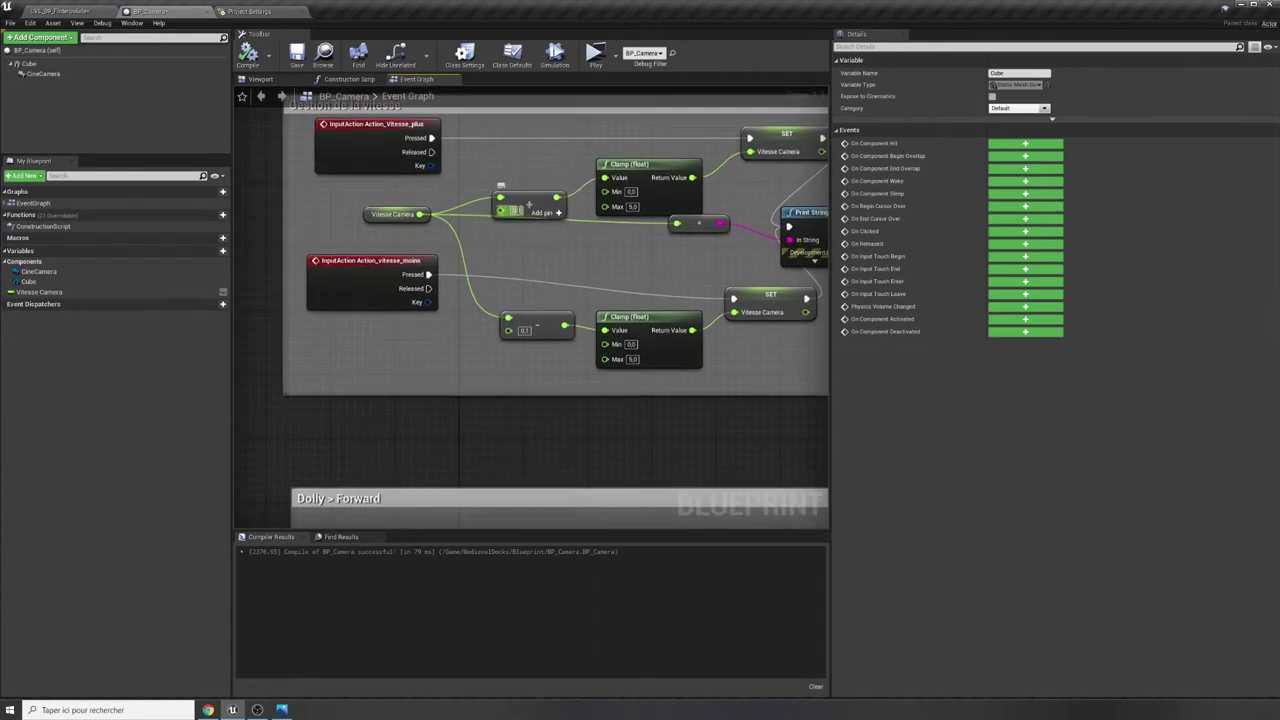
text(0,5)
key(Return)
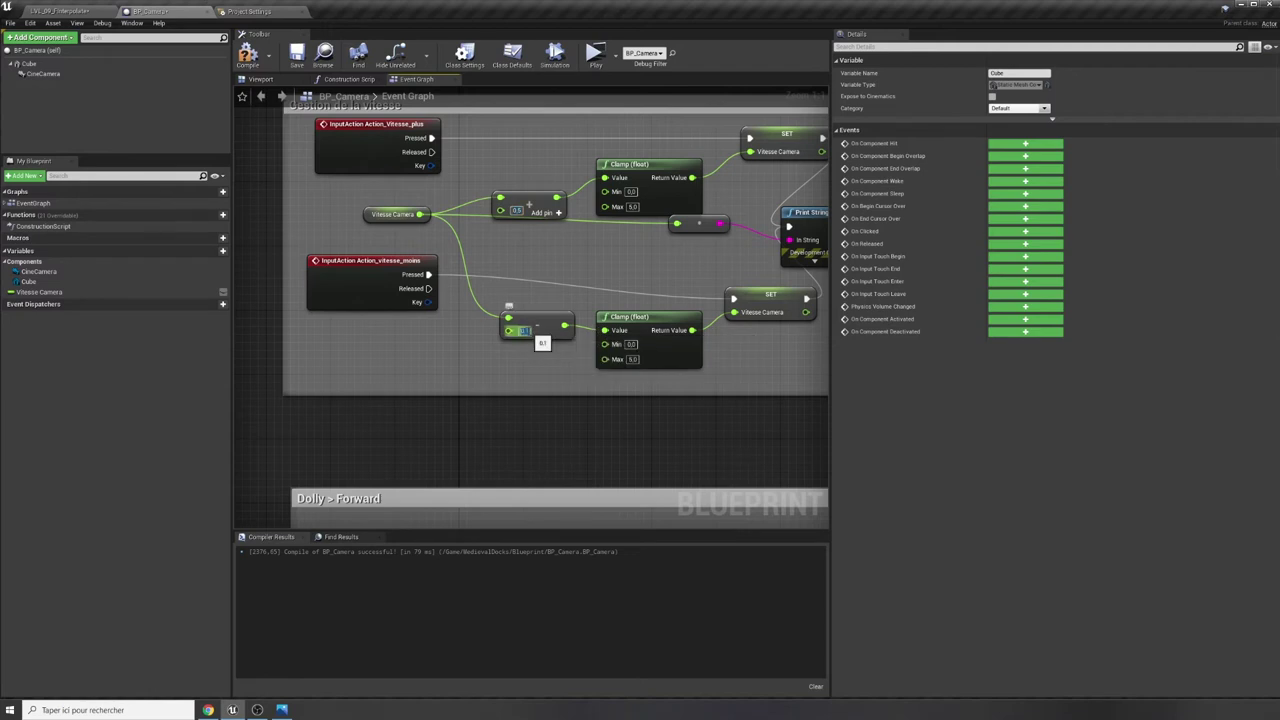
text(0.5)
key(Return)
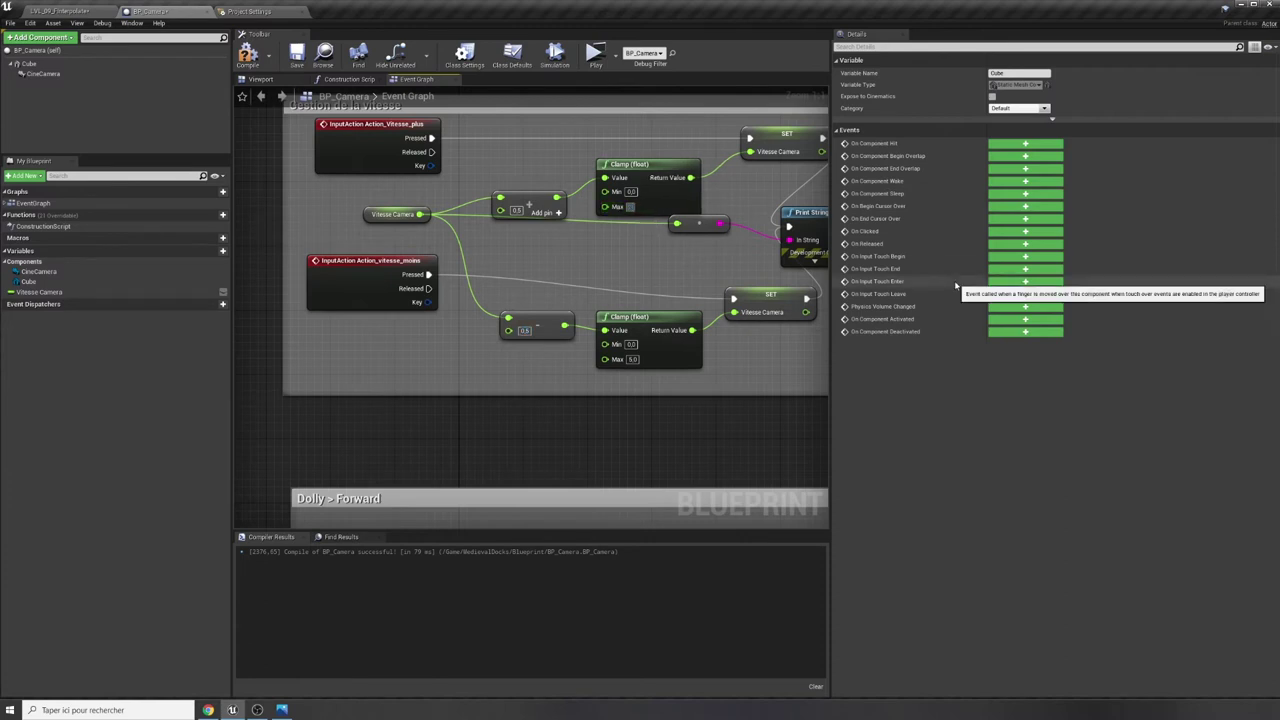
Set both Clamp (float) Max values to 20.0 and recompile the Blueprint.
text(20)
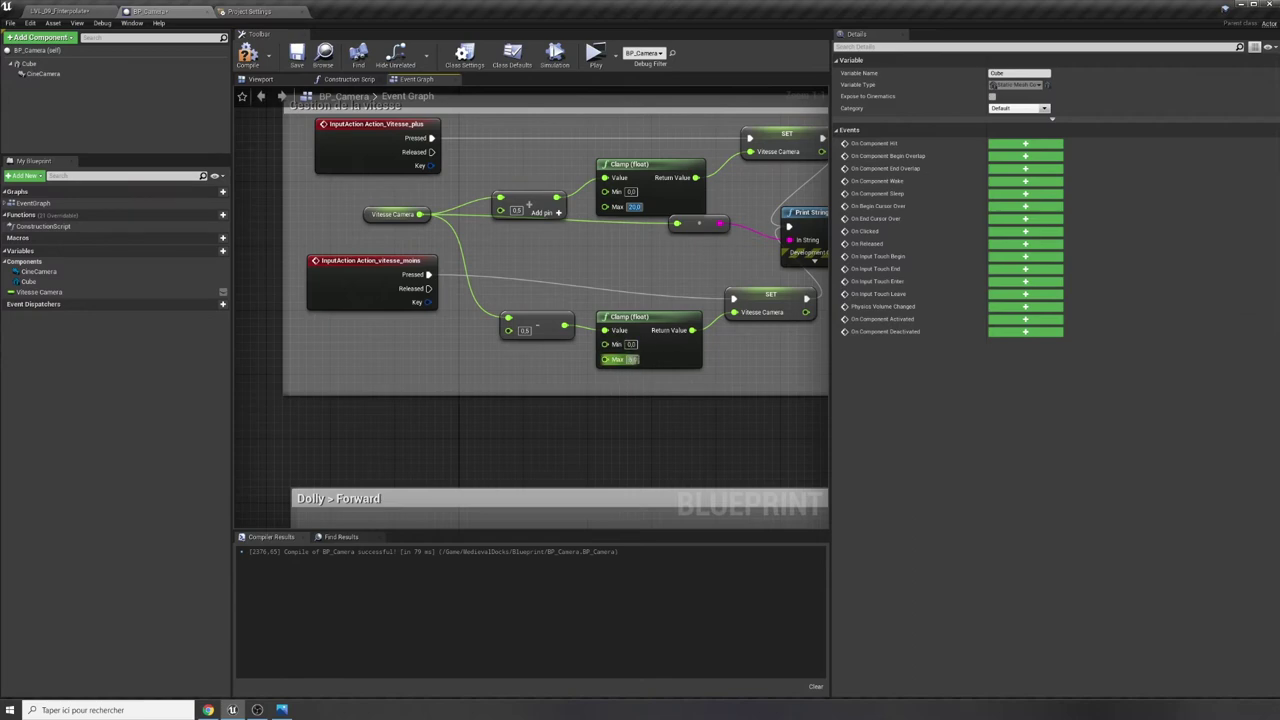
key(Return)
text(20)
key(Return)
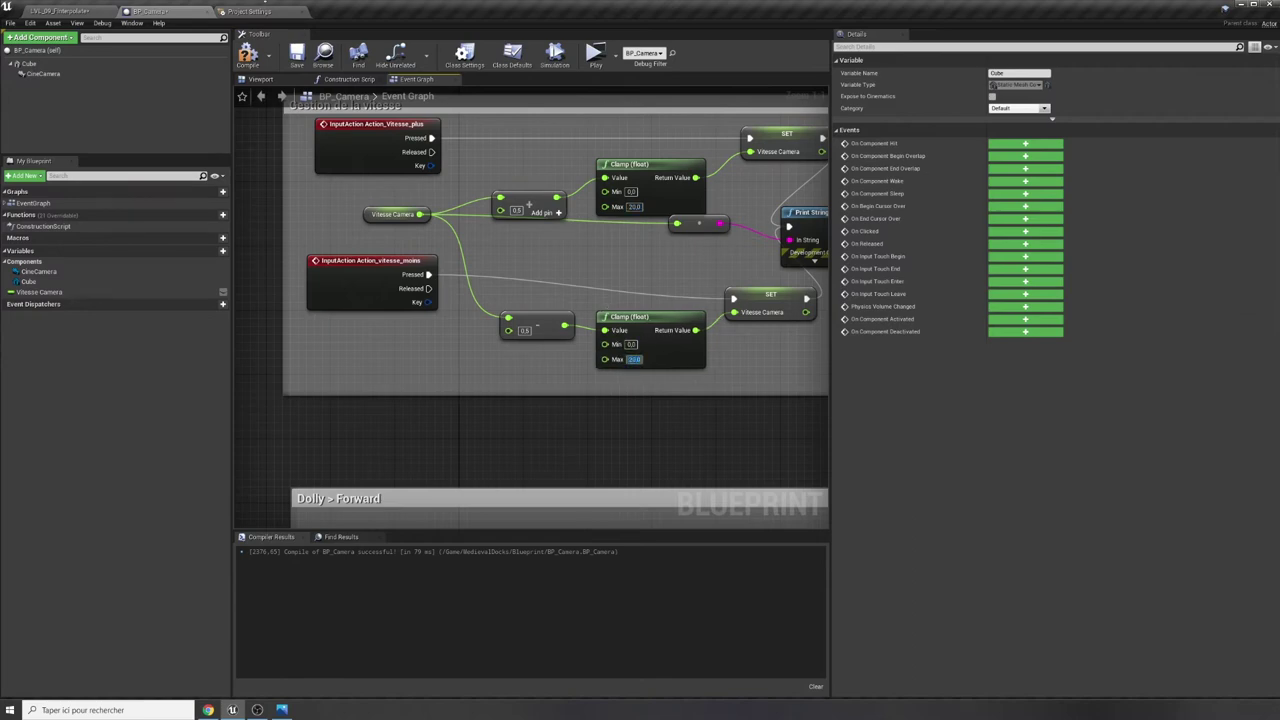
click(248, 55)
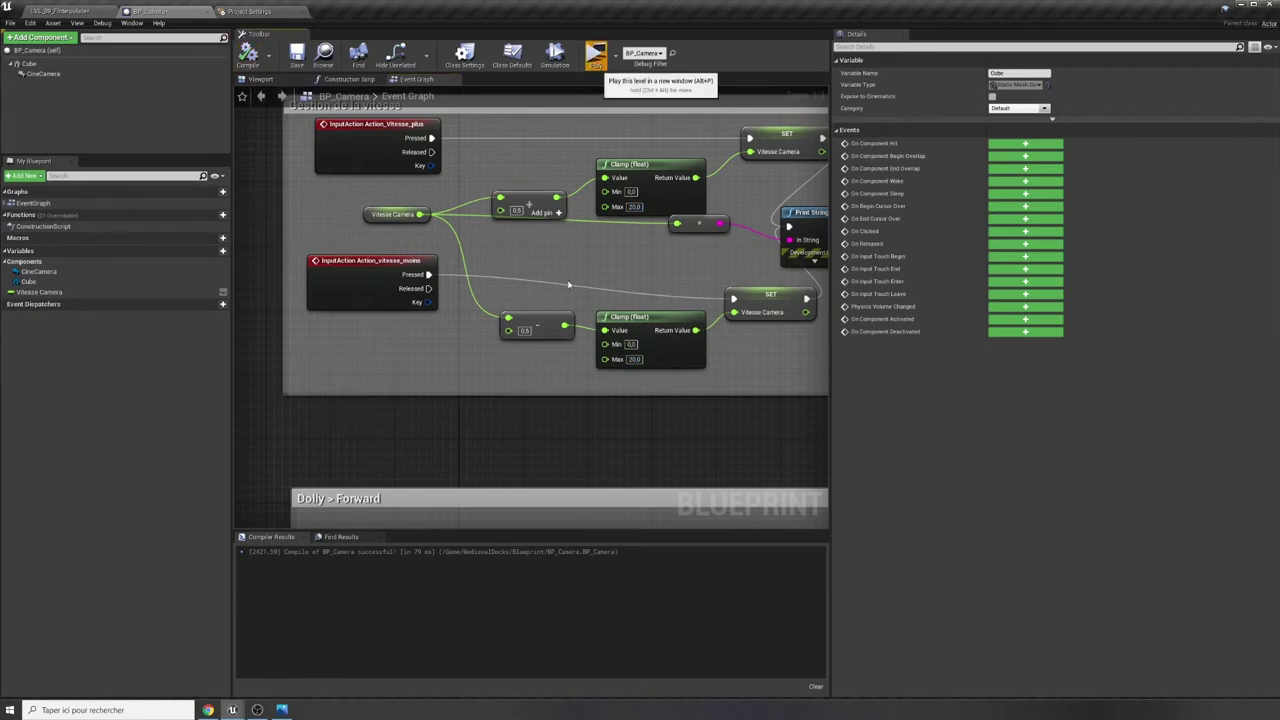
Play the level in a new window and scroll to change Vitesse Camera while flying over the village.
click(595, 55)
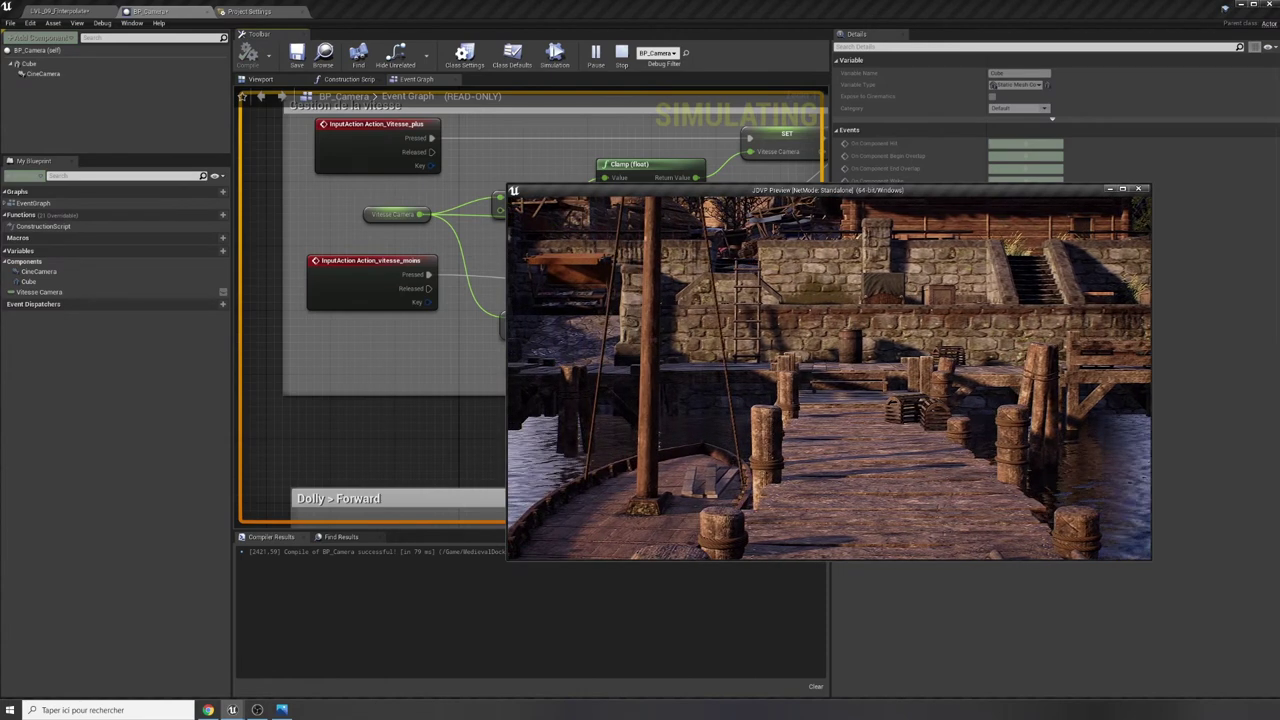
scroll(830, 375, up, 2)
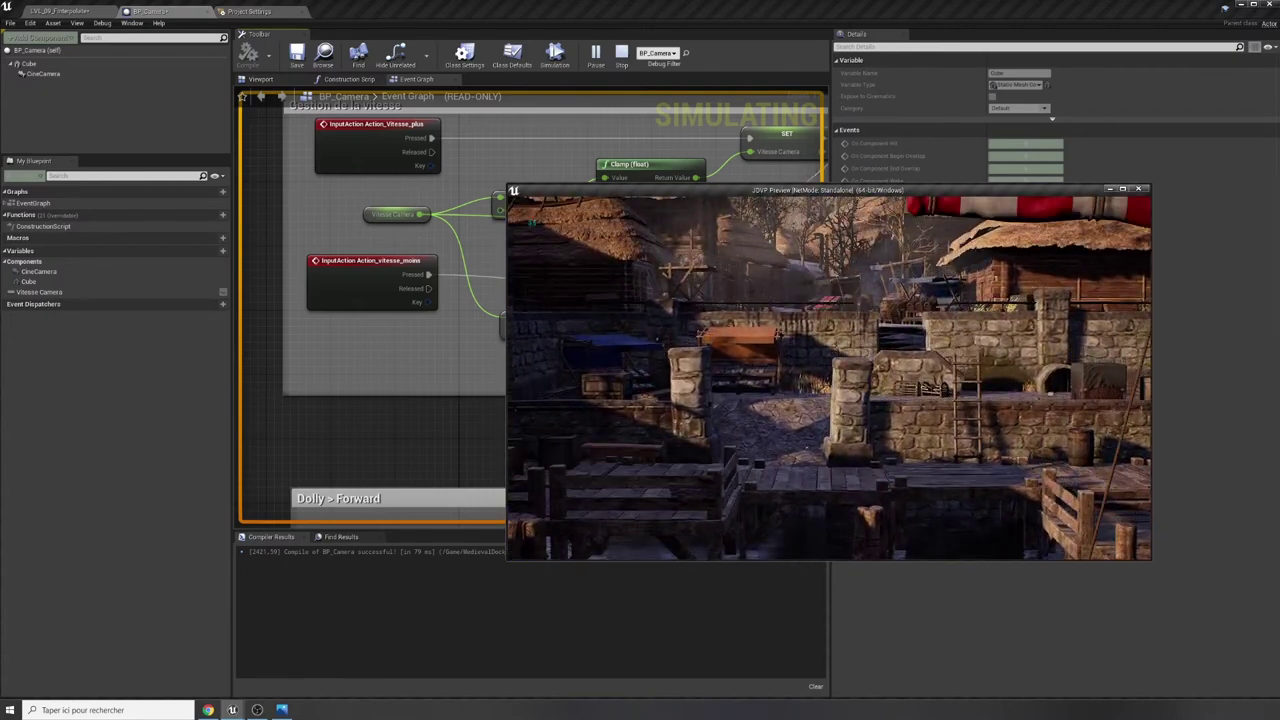
scroll(830, 375, up, 1)
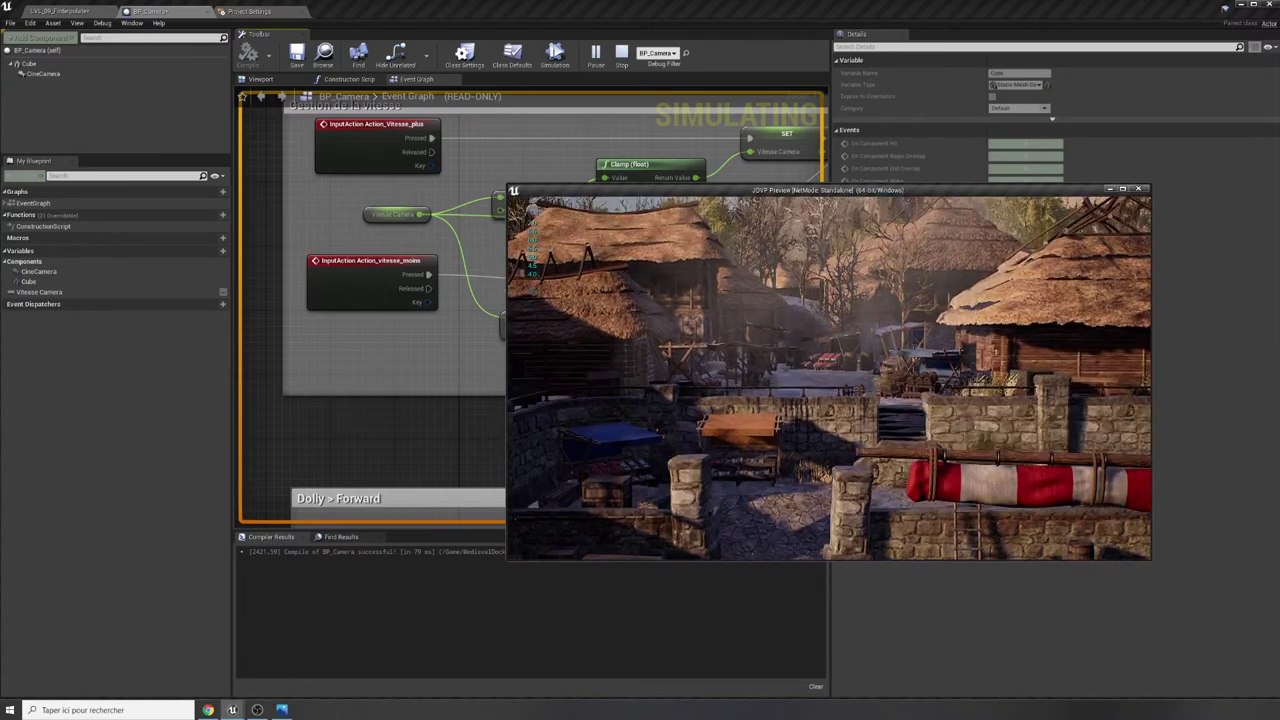
scroll(830, 375, down, 1)
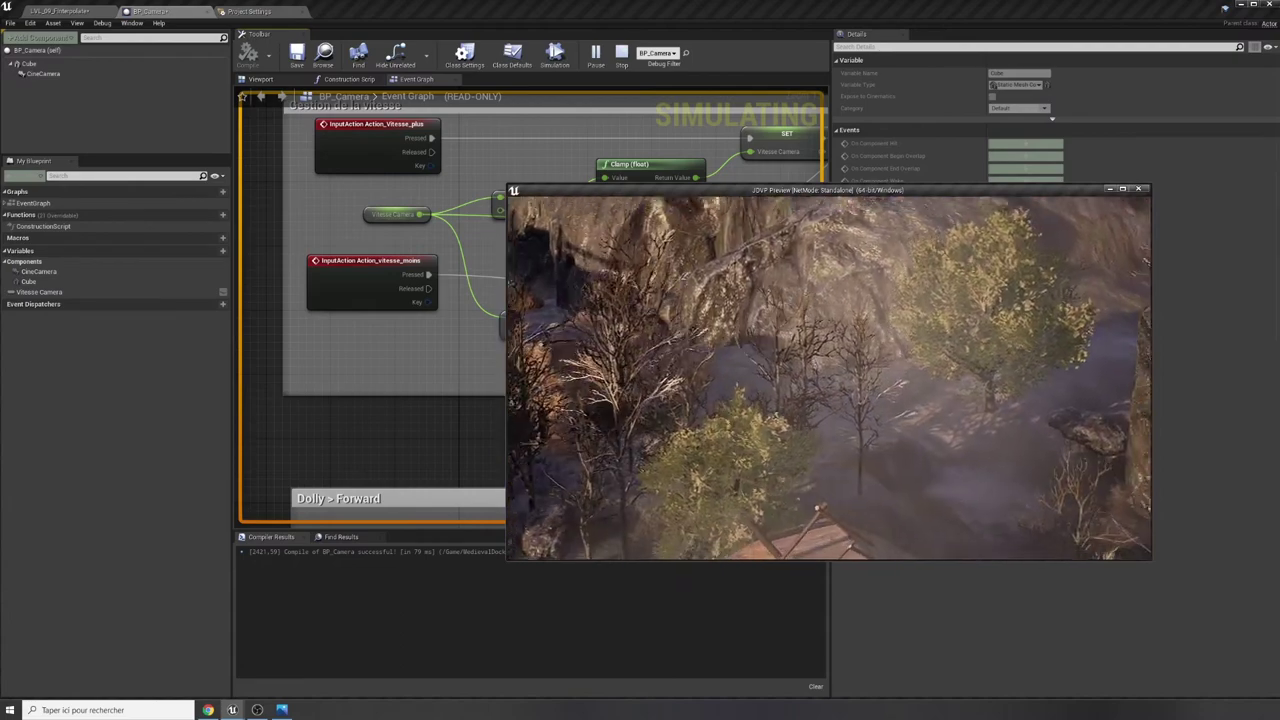
scroll(805, 522, up, 1)
scroll(805, 522, up, 1)
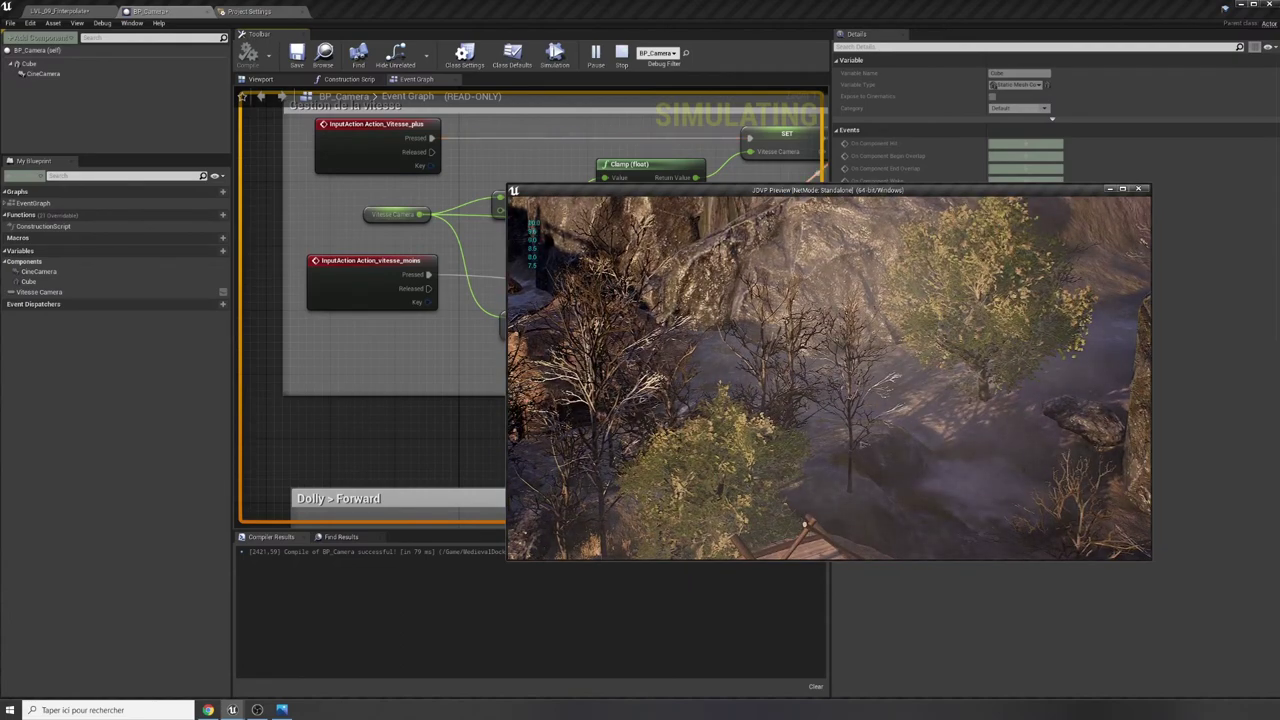
scroll(805, 522, up, 1)
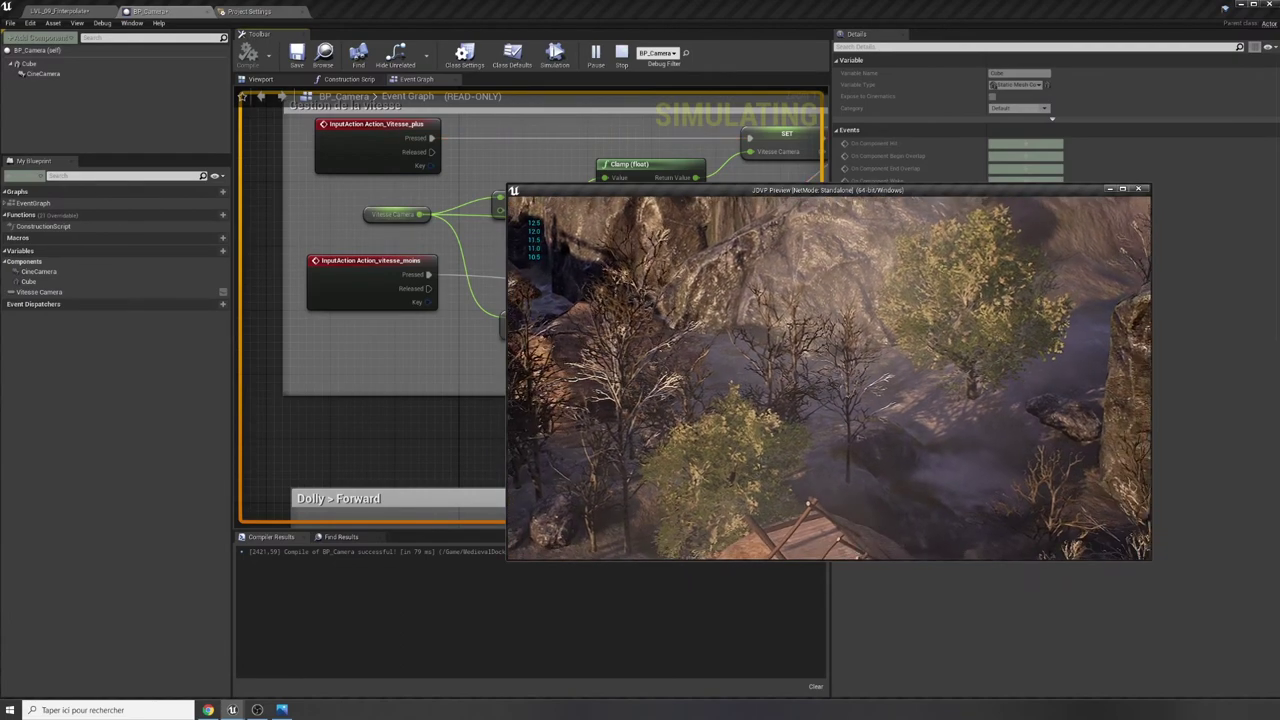
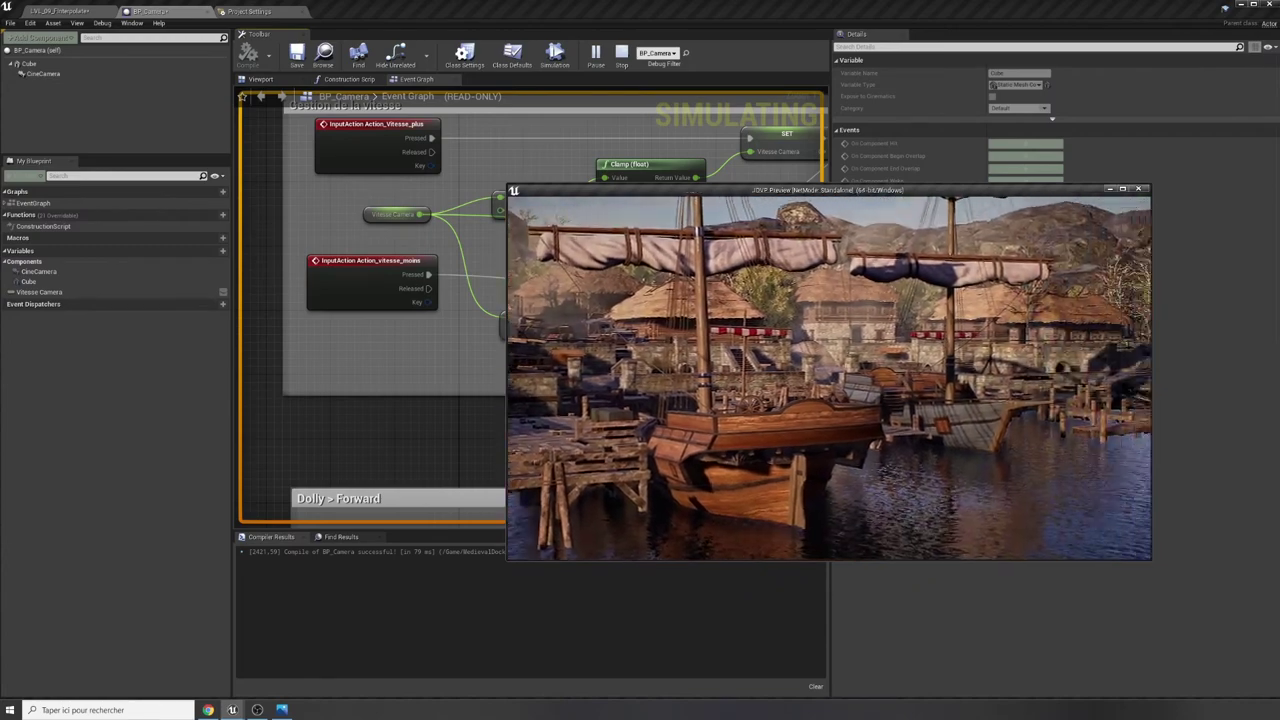
Stop the simulation and review the Gestion de la vitesse, Dolly > Forward and Track comment blocks.
key(Escape)
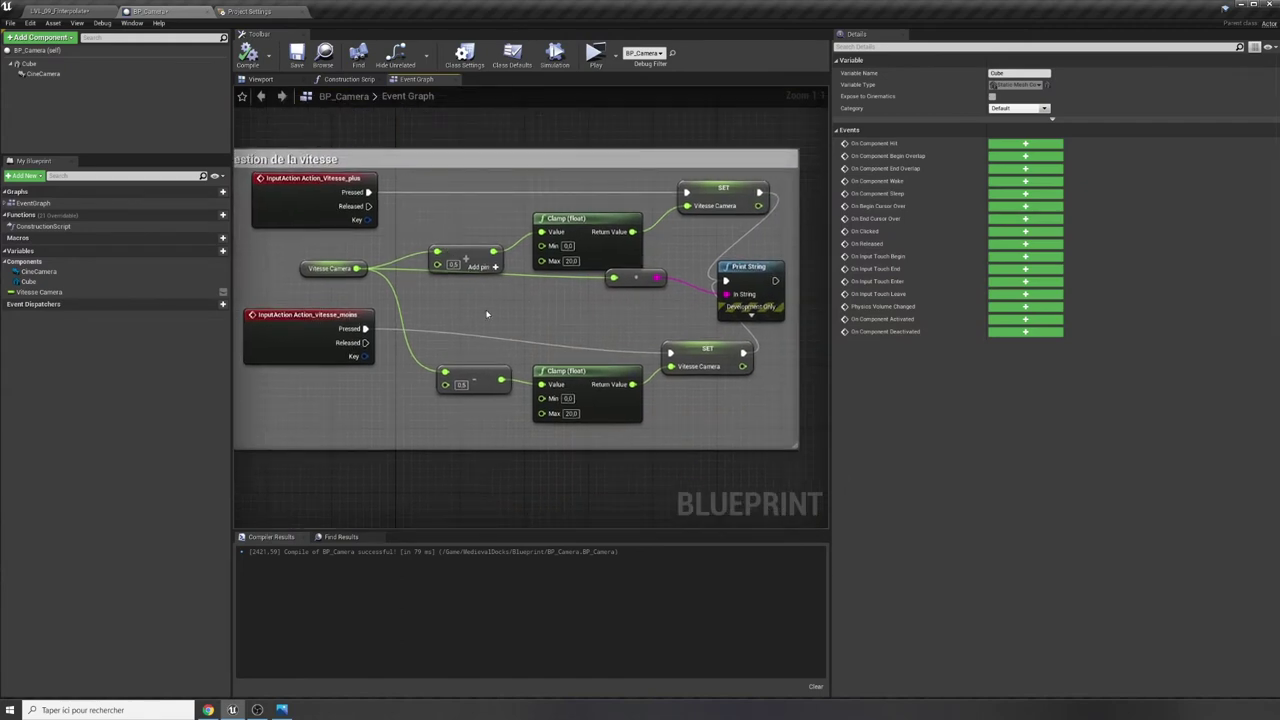
right_drag(535, 317, 550, 335)
click(630, 328)
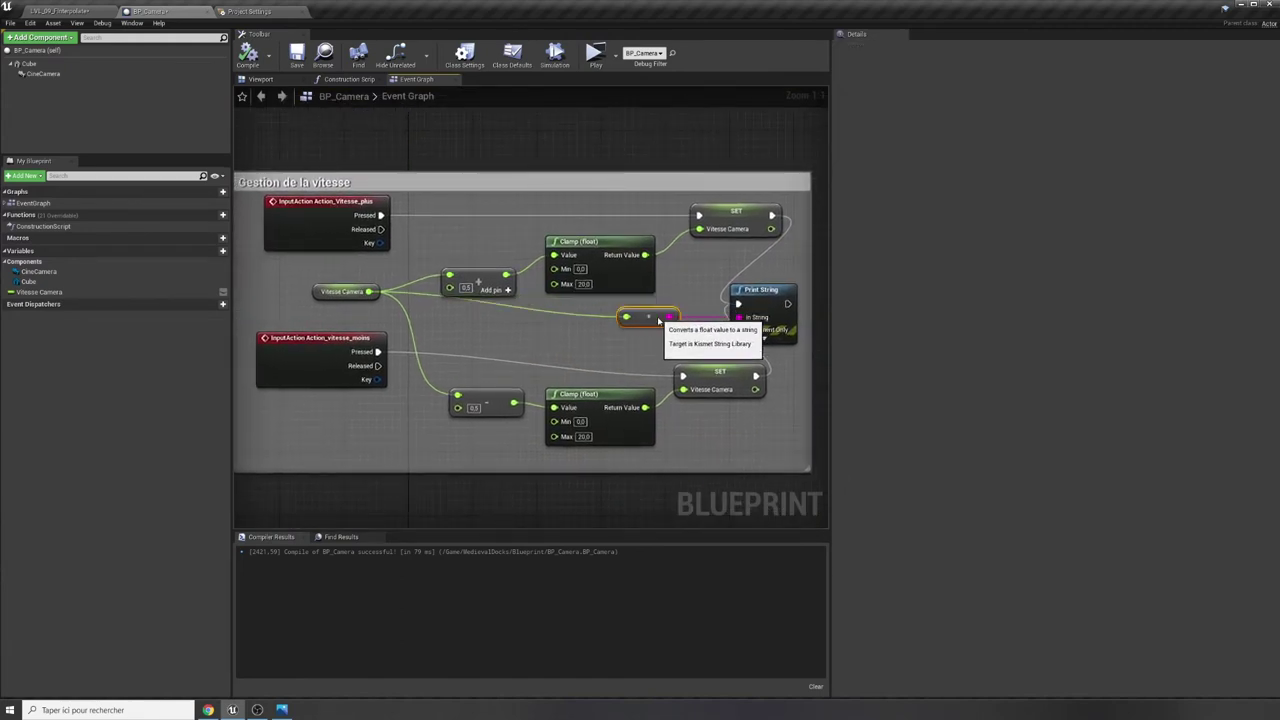
scroll(550, 420, down, 3)
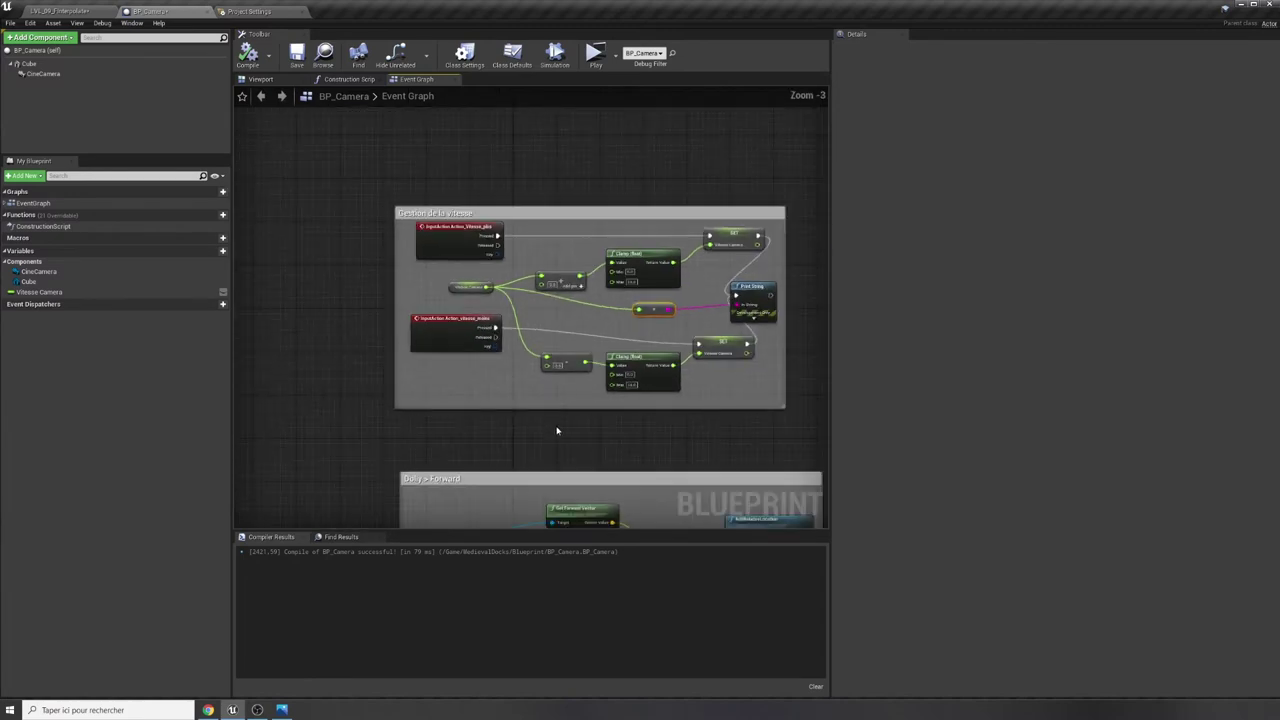
right_drag(560, 429, 529, 260)
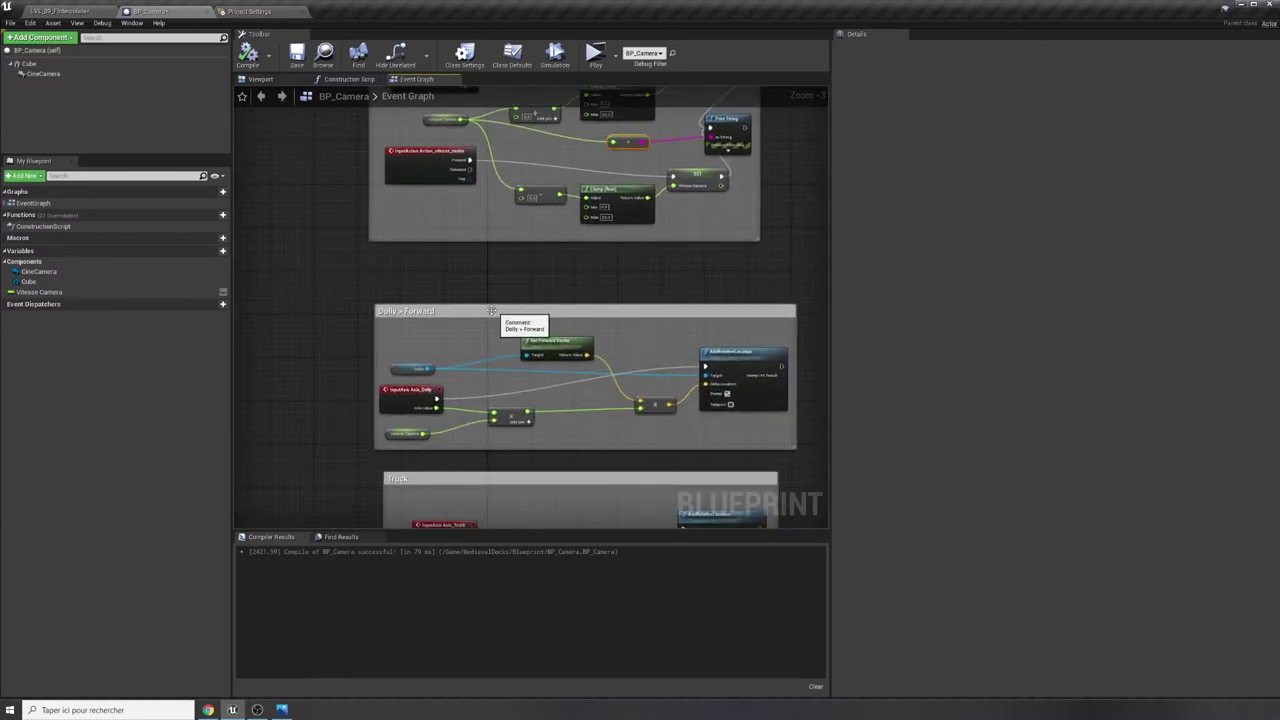
drag(500, 330, 505, 324)
right_drag(354, 449, 364, 242)
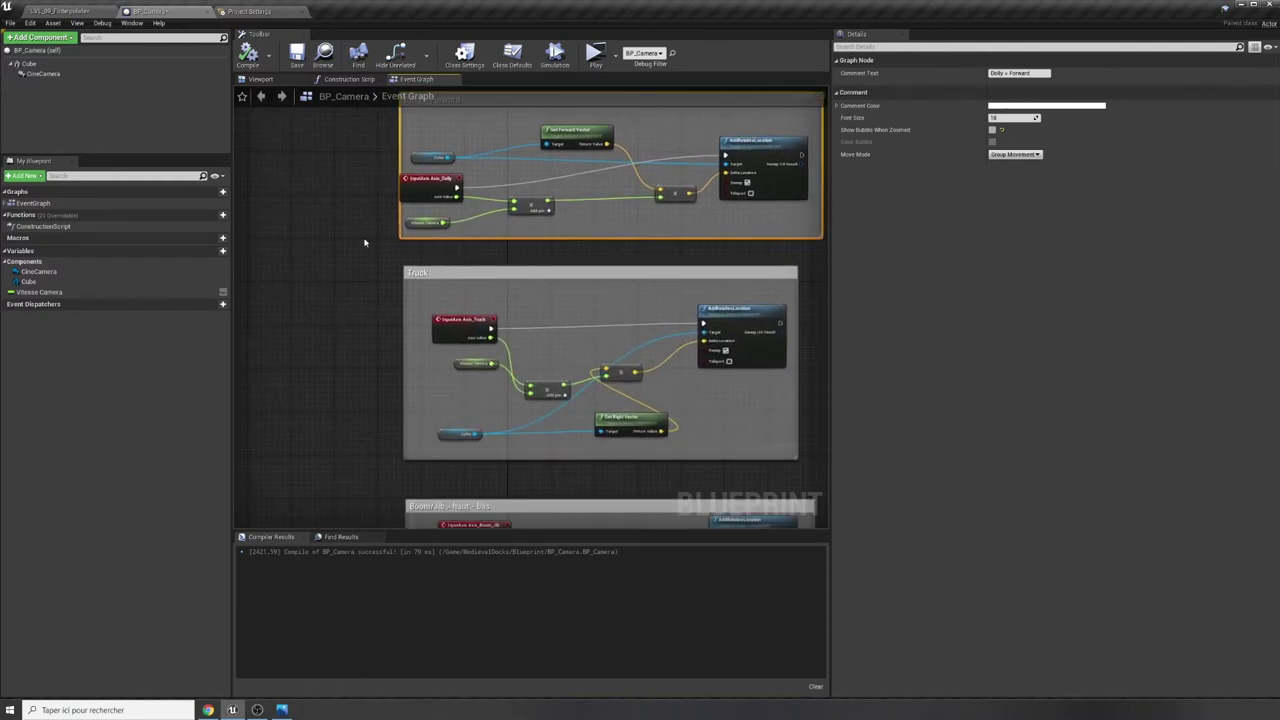
click(359, 355)
Frame all six comment blocks, then return to the LVL_09_Finterpolate level editor.
key(Home)
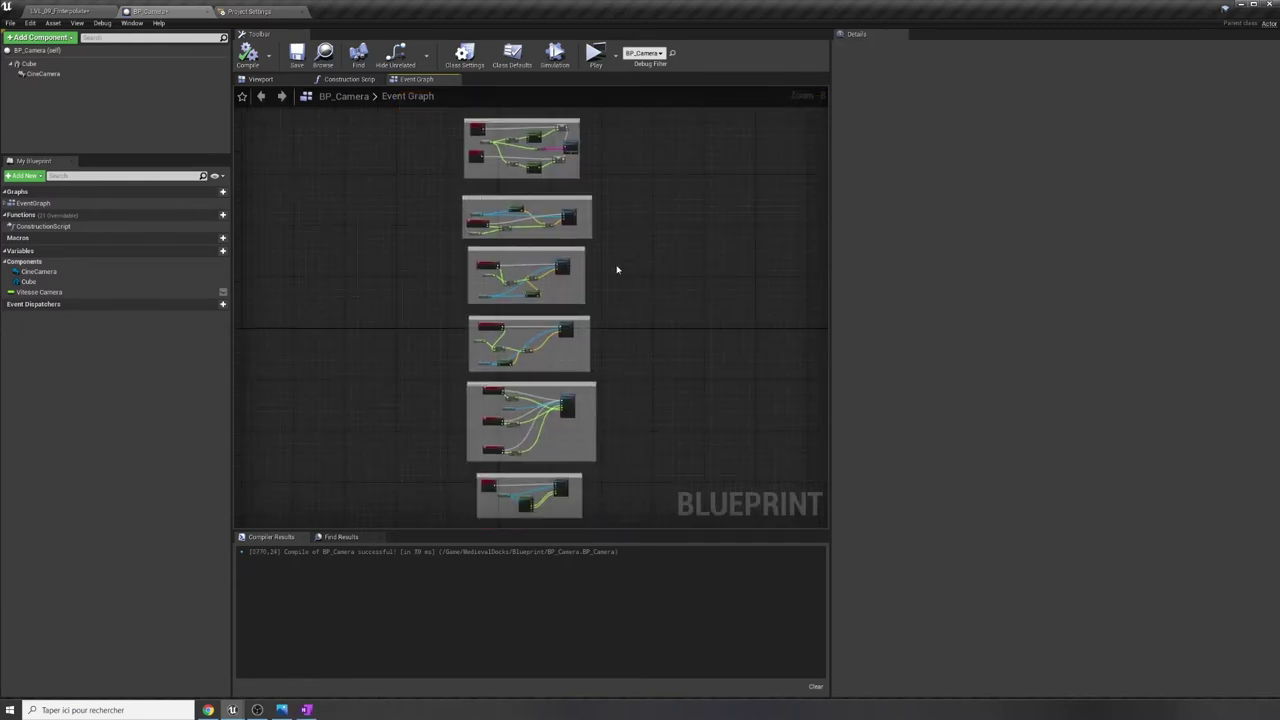
scroll(617, 271, up, 4)
scroll(617, 271, up, 2)
scroll(718, 397, down, 2)
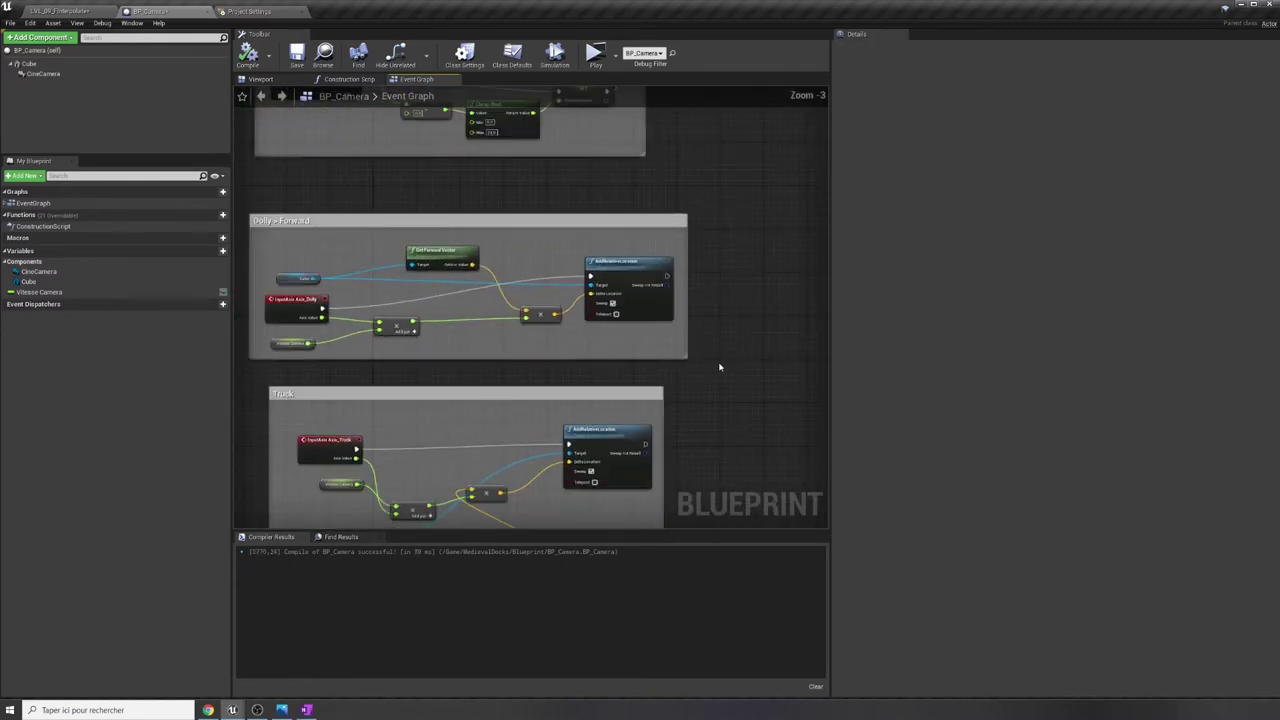
right_drag(688, 436, 657, 423)
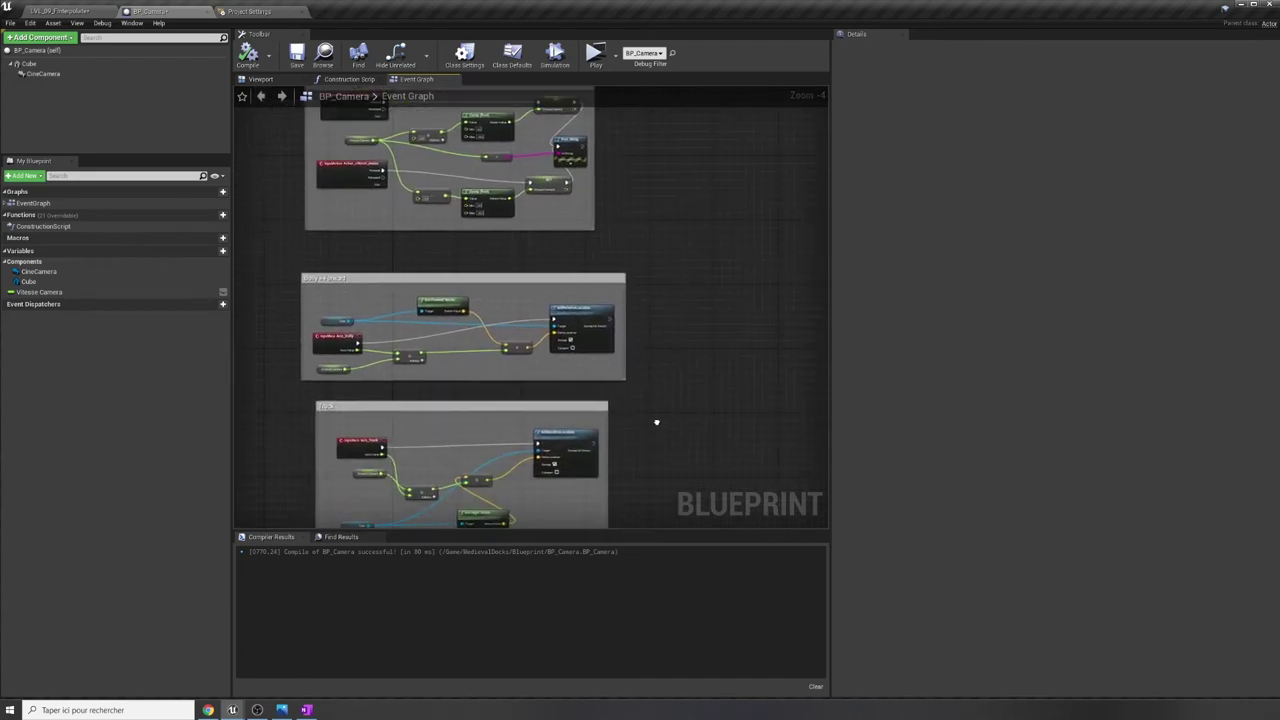
click(57, 11)
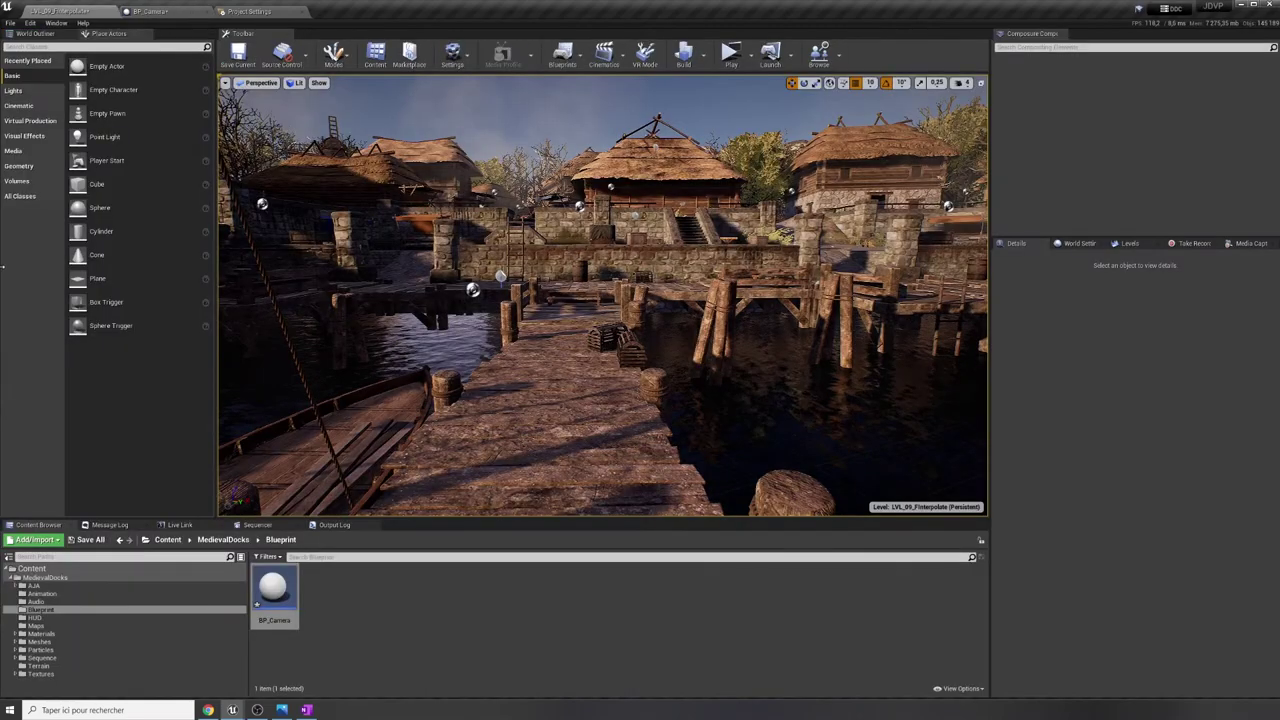
Place a Cube actor on the wooden dock, shift it along X, and return to BP_Camera.
mouse_move(96, 184)
mouse_down()
mouse_move(548, 362)
mouse_move(547, 318)
mouse_up()
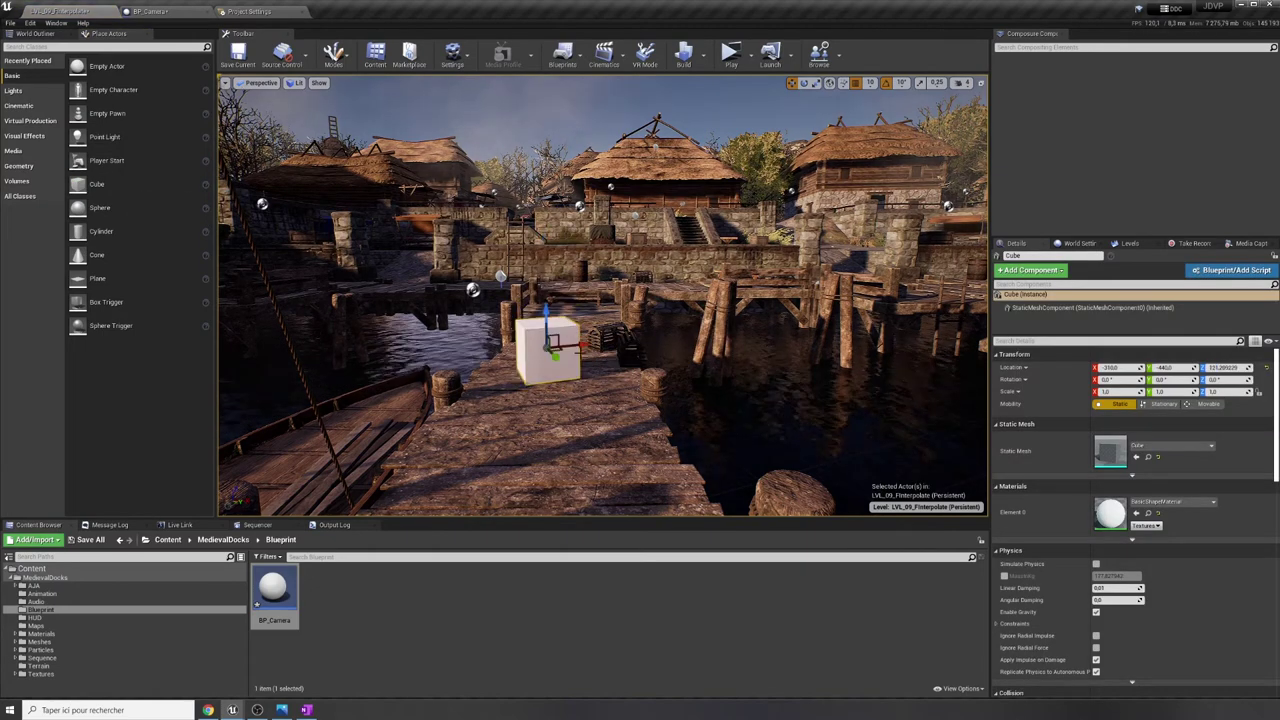
drag(579, 343, 591, 344)
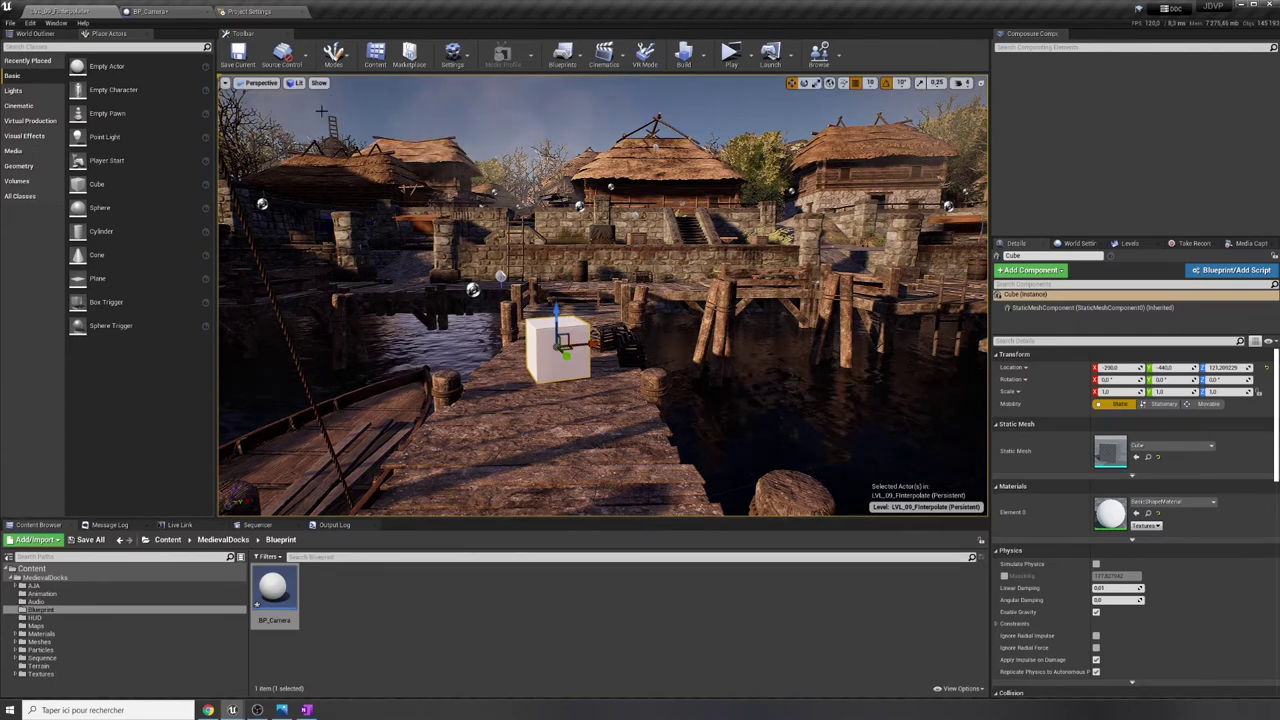
click(166, 12)
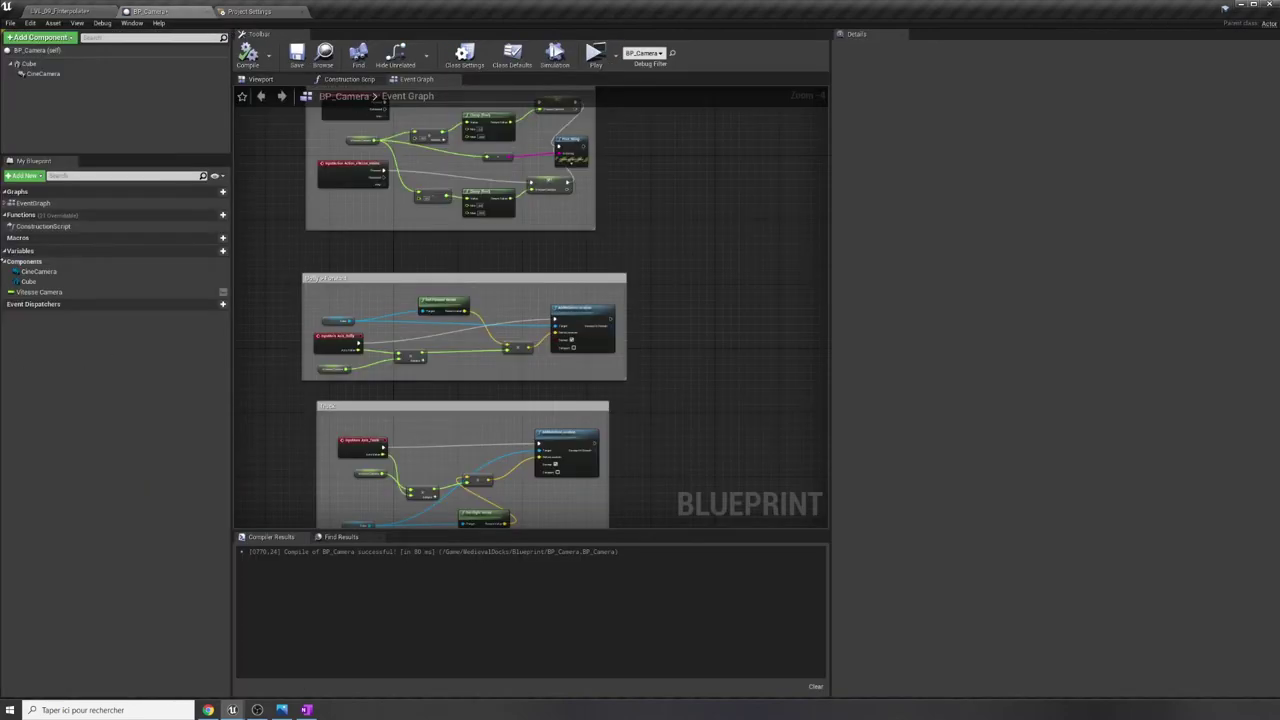
Add a cube_test variable typed as a Static Mesh Actor object reference and compile BP_Camera.
click(213, 252)
text(cube)
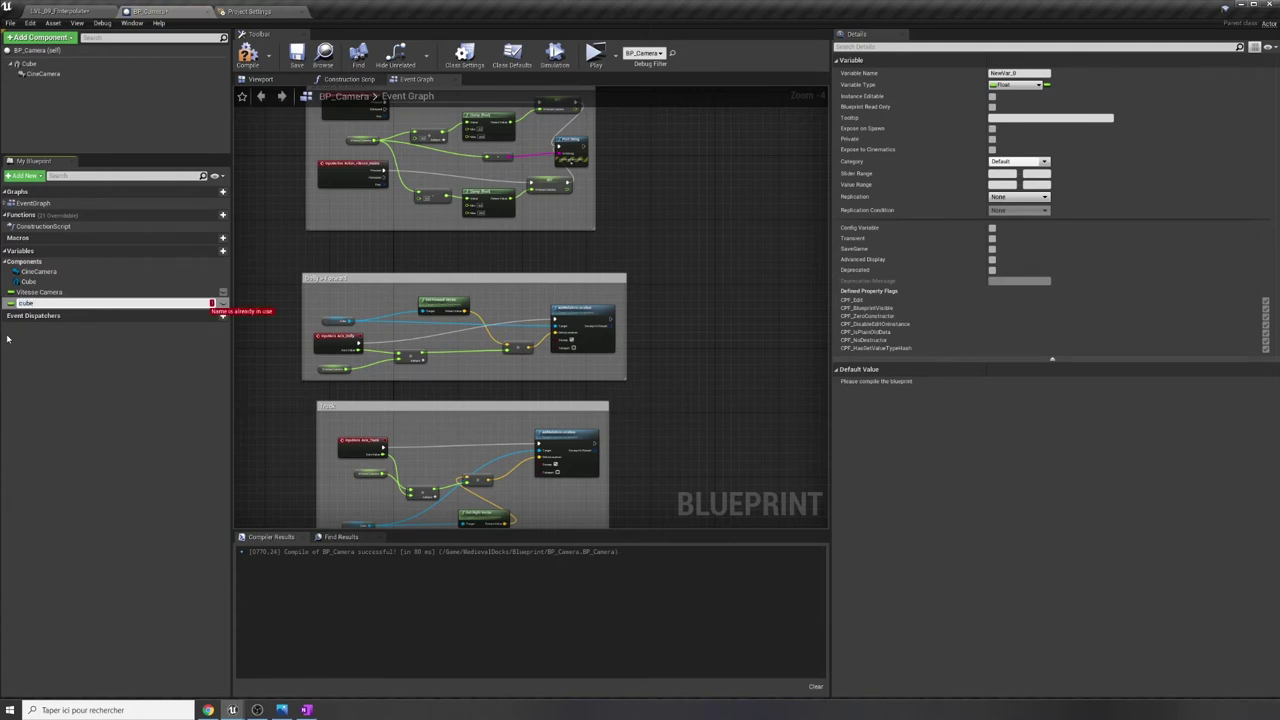
text(_tel)
key(Return)
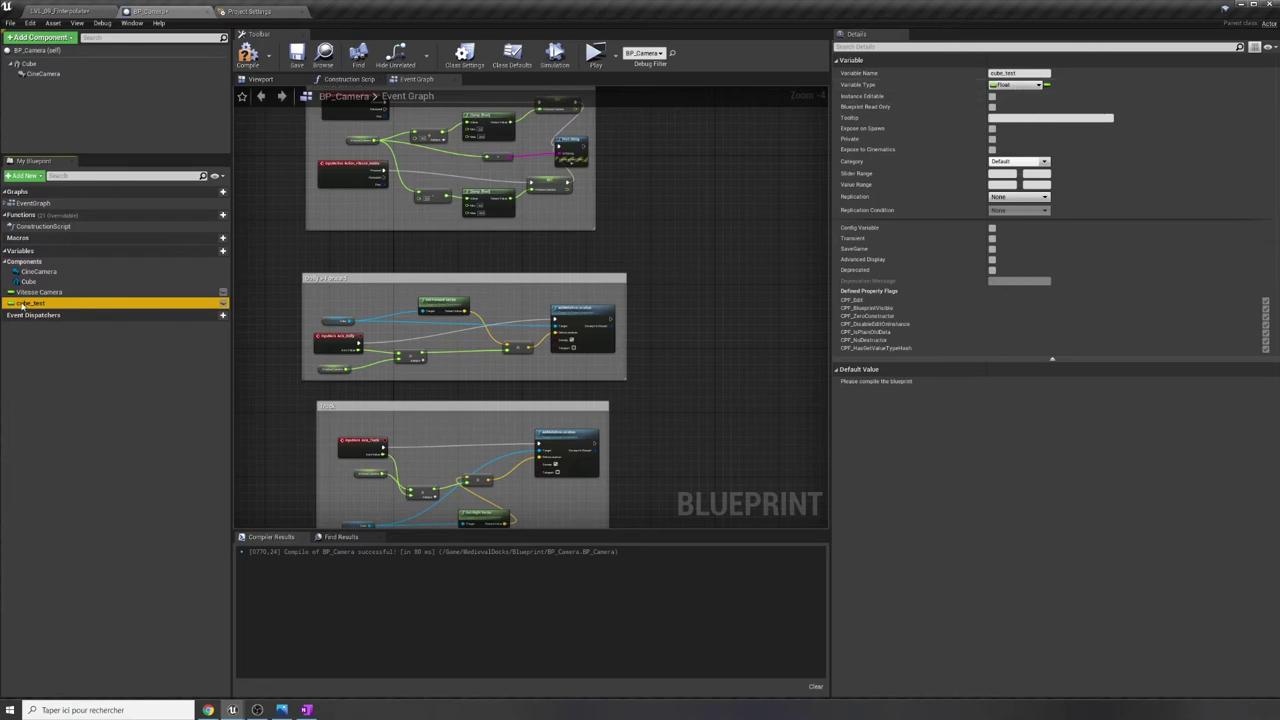
click(1018, 84)
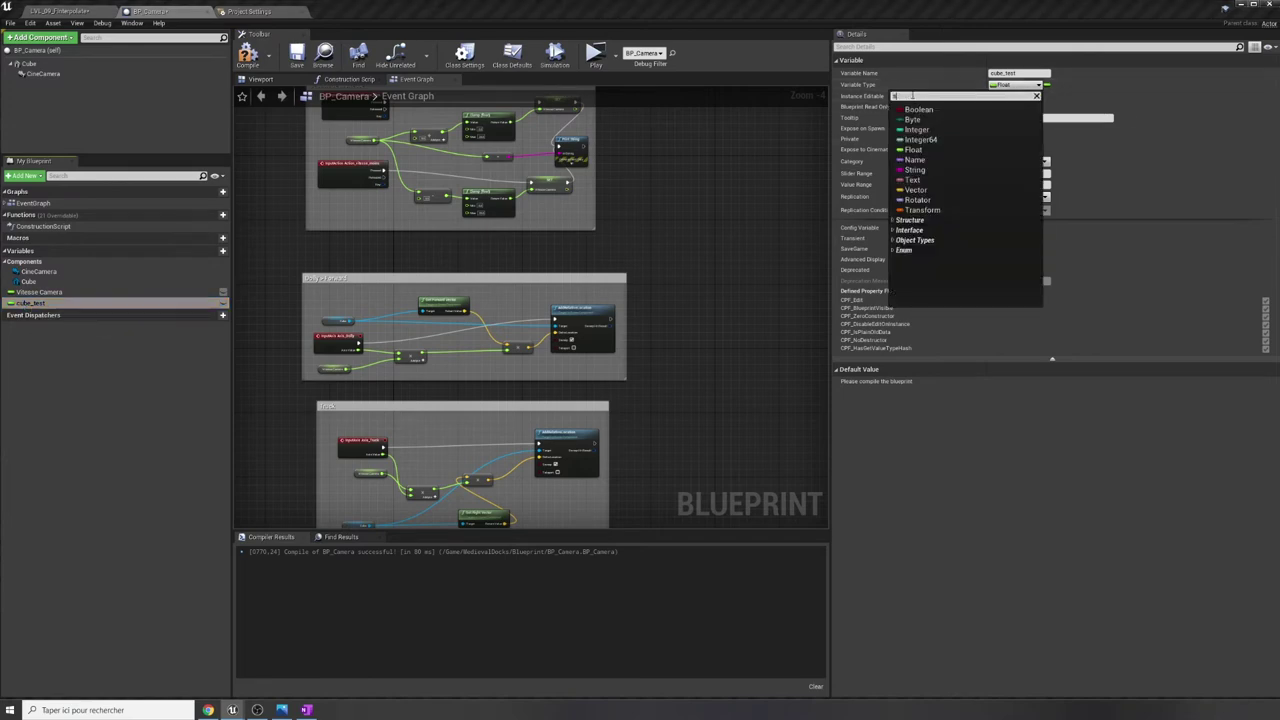
text(tatic)
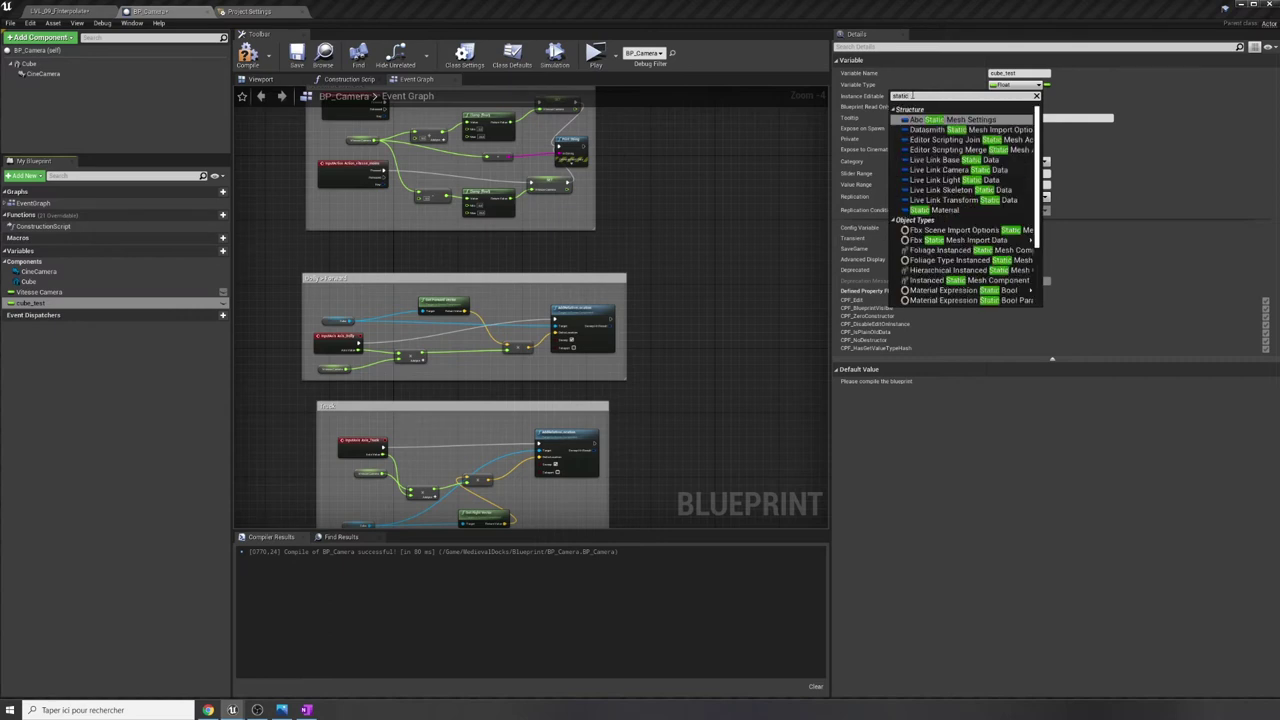
text(mesh)
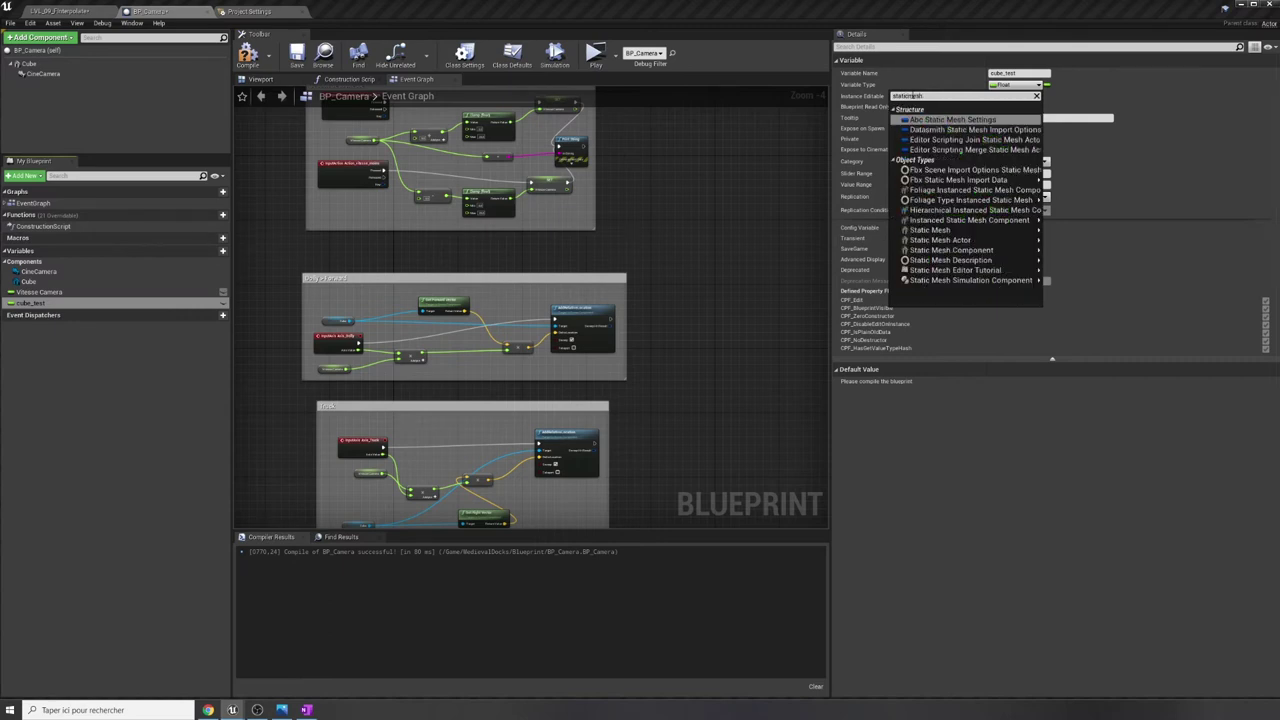
mouse_move(1008, 243)
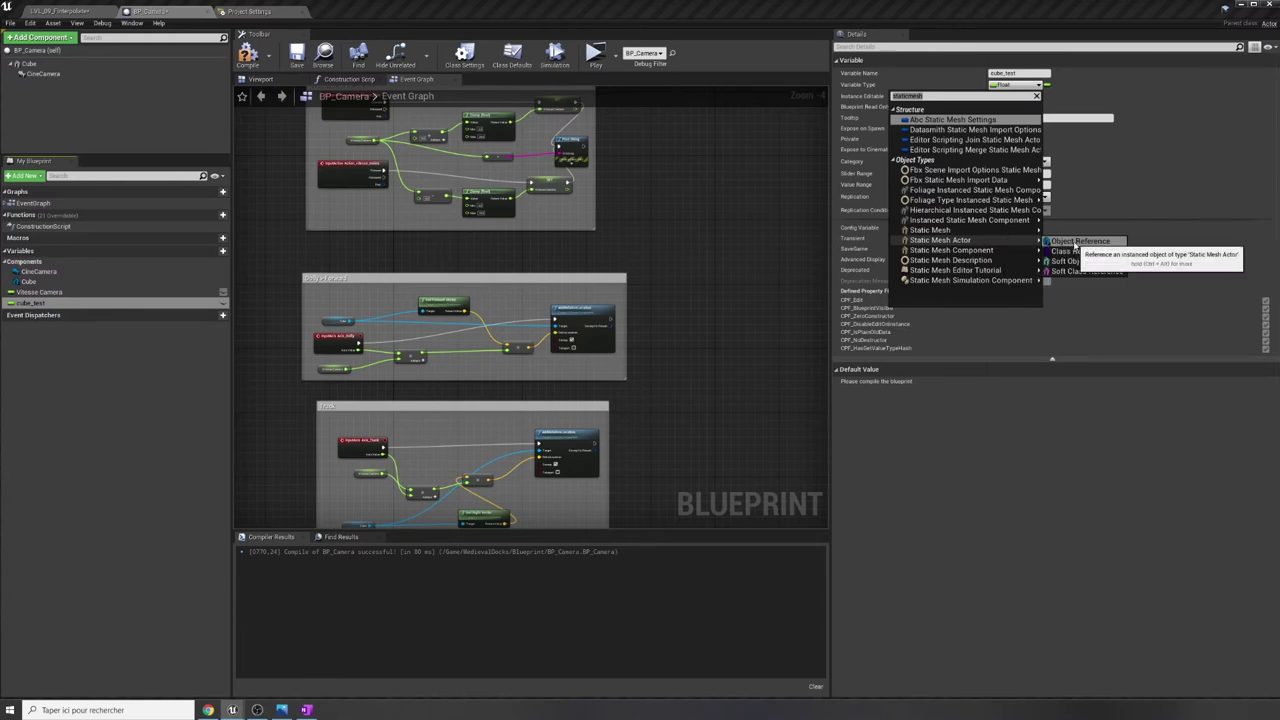
click(1075, 242)
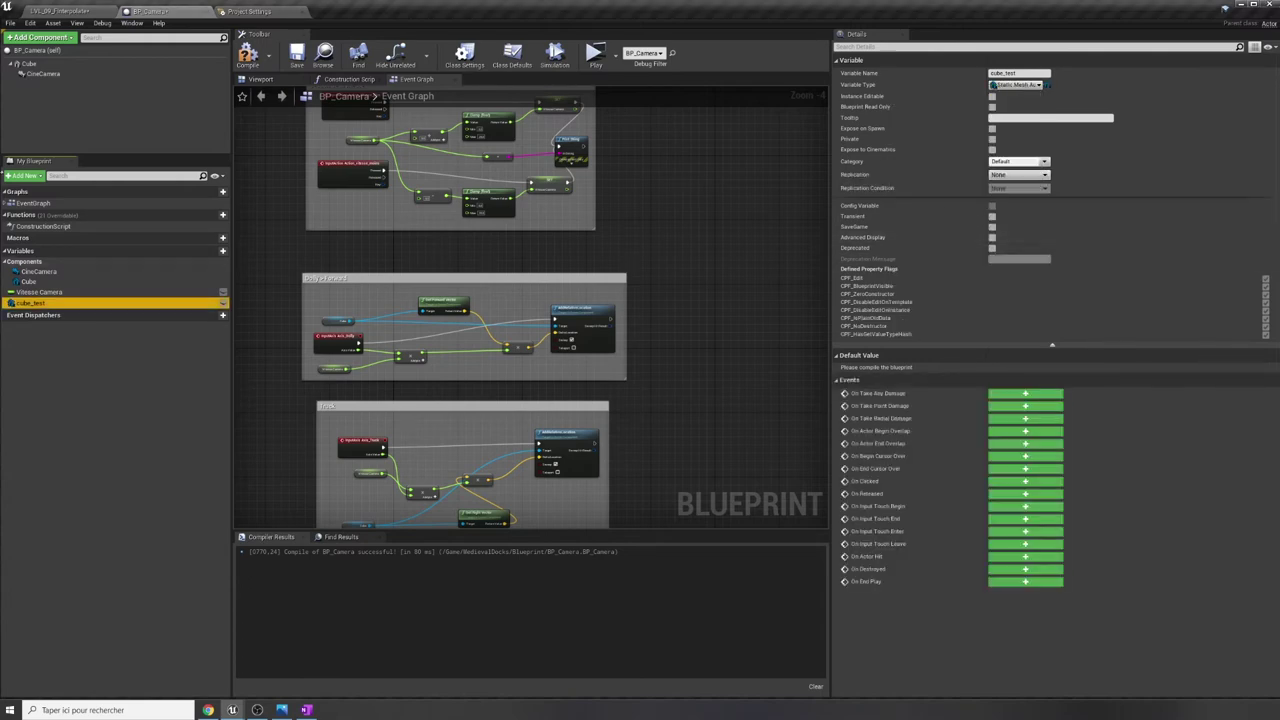
click(248, 52)
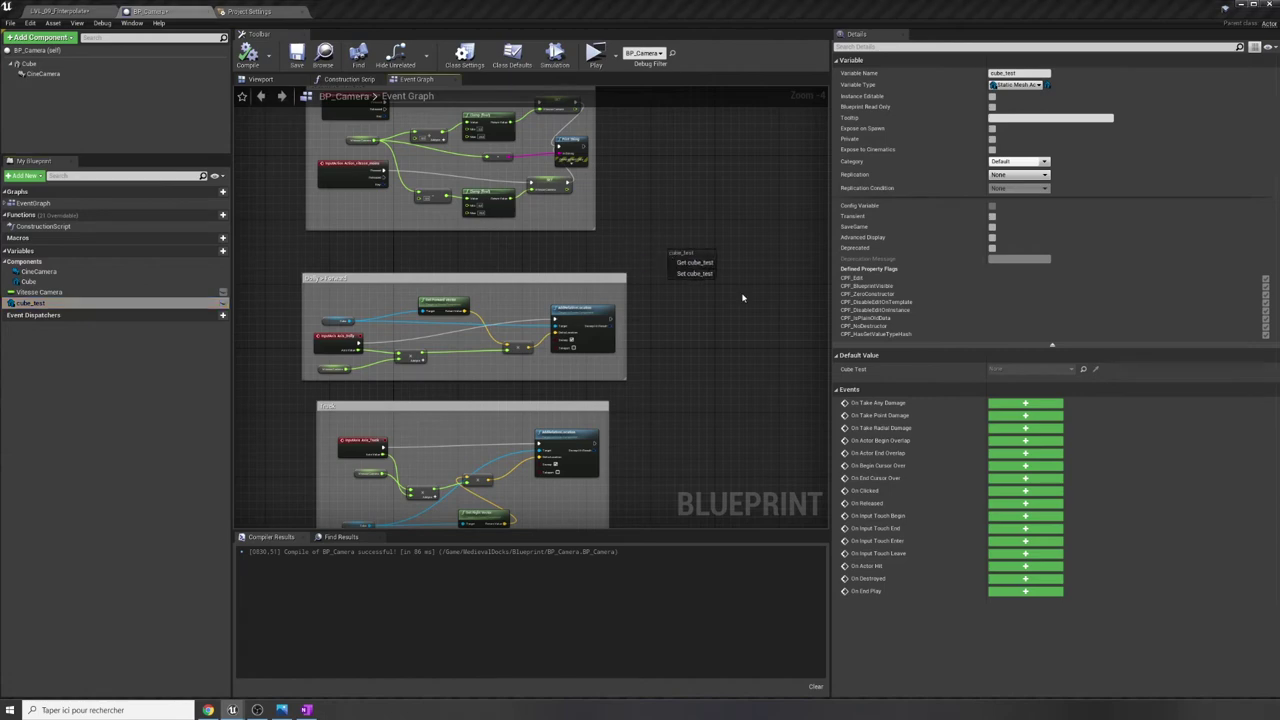
Drop a Cube Test getter node into the Event Graph.
right_drag(666, 271, 608, 313)
mouse_move(30, 302)
mouse_down()
mouse_move(615, 264)
mouse_move(600, 252)
mouse_up()
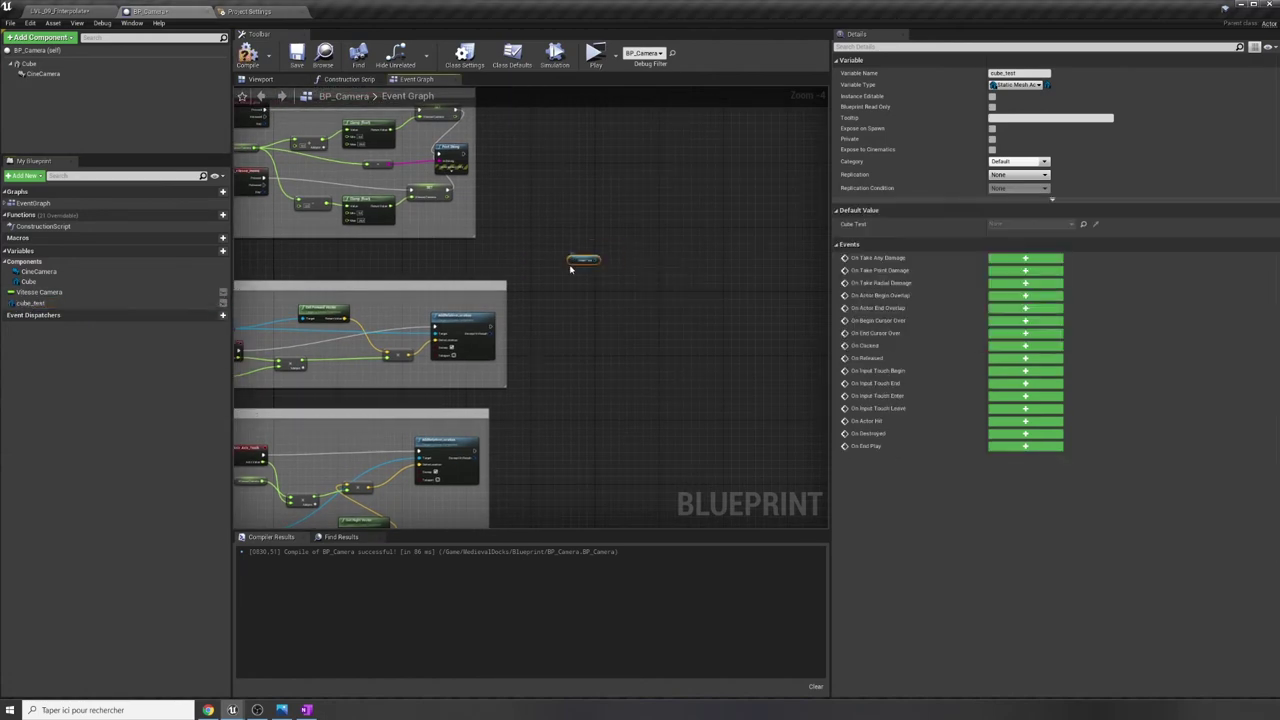
click(584, 260)
scroll(586, 324, up, 4)
right_drag(587, 320, 529, 366)
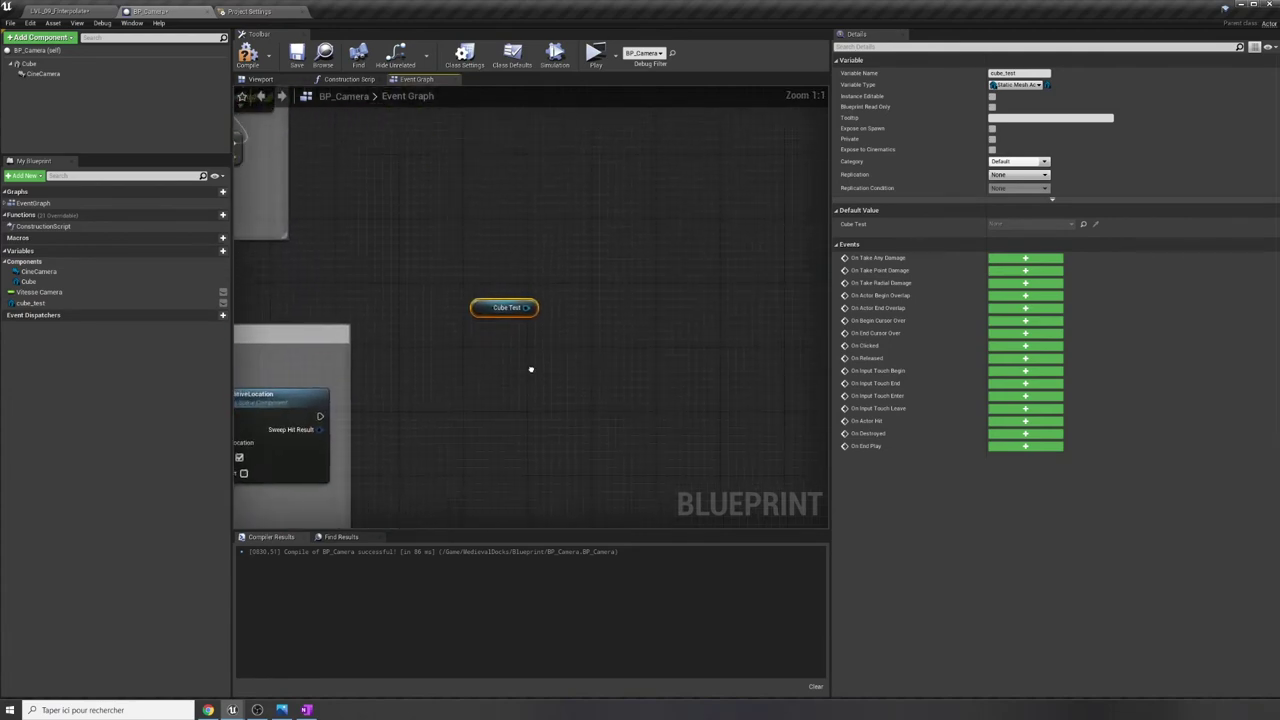
Add an FInterp To node from a 'finter' search and place it above Cube Test.
right_click(629, 350)
text(f)
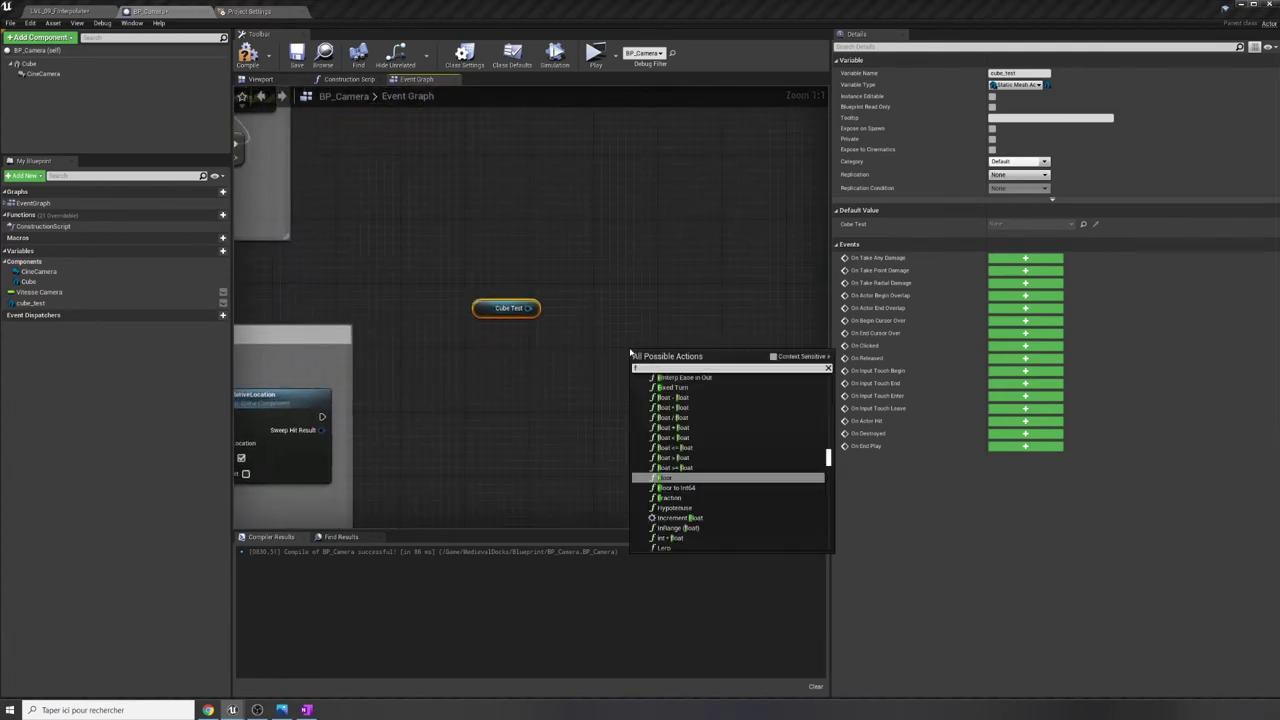
text(interp)
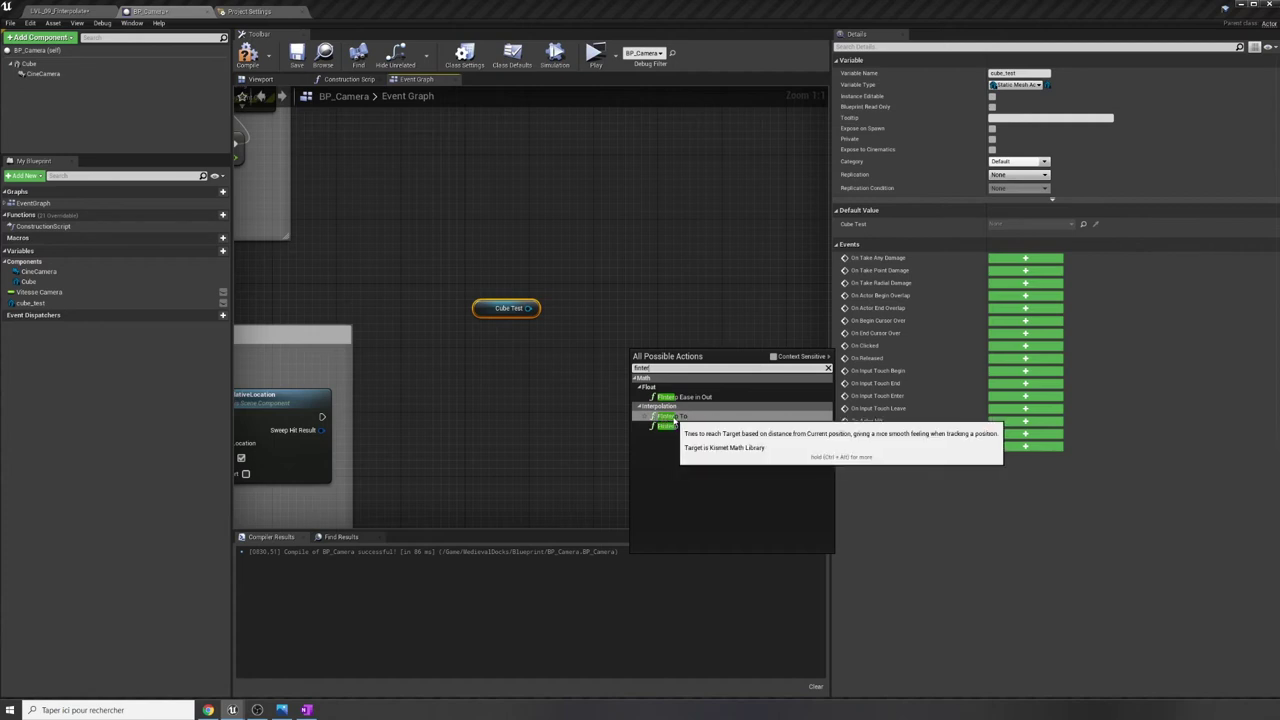
click(703, 420)
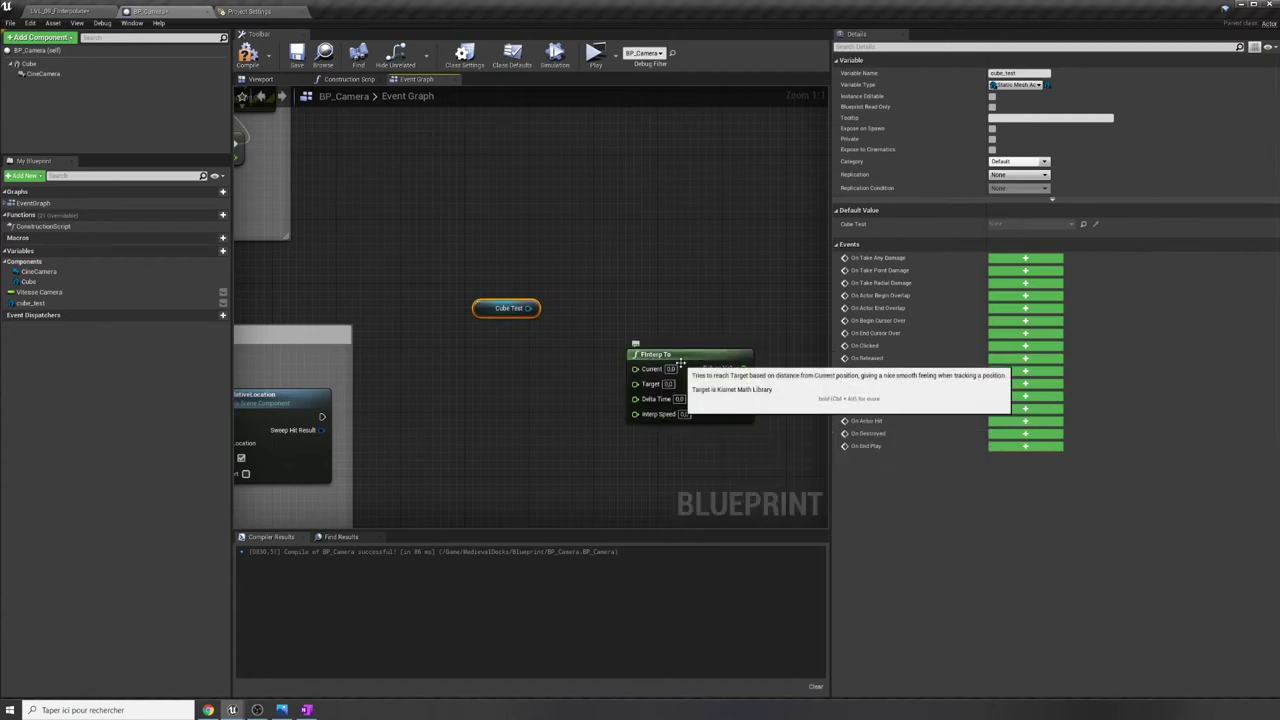
drag(678, 356, 670, 213)
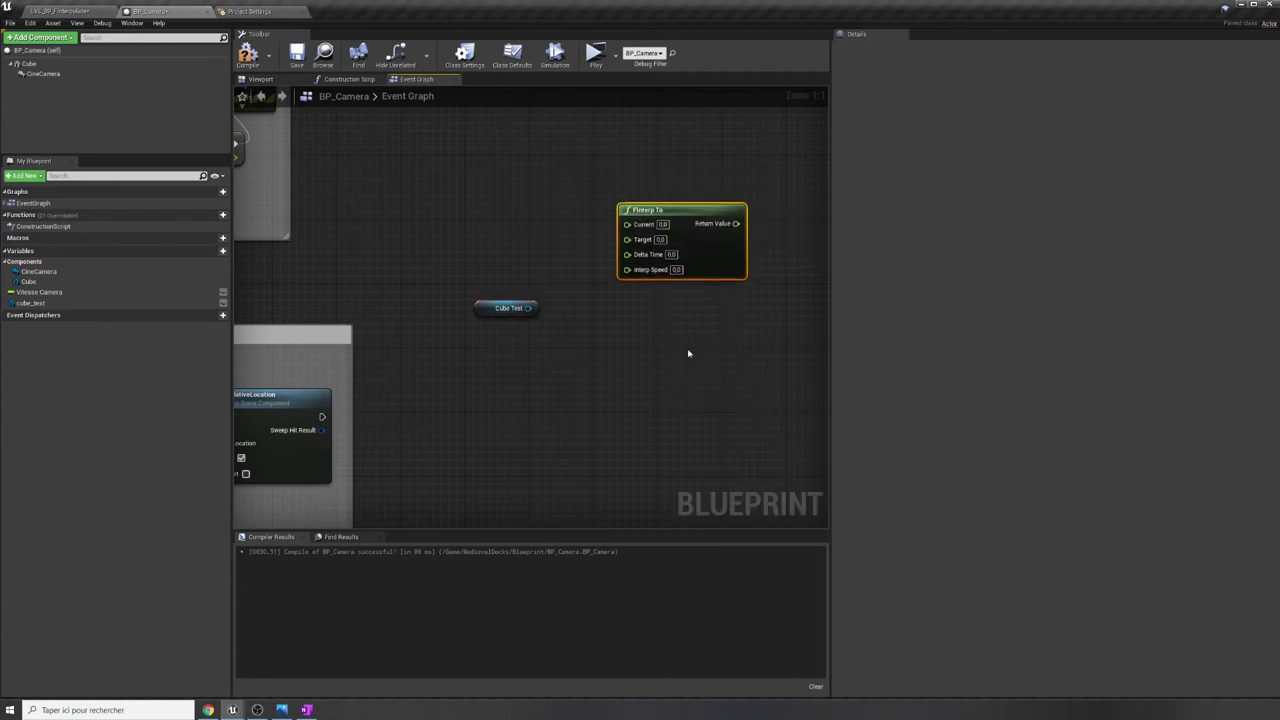
mouse_move(688, 353)
right_down()
mouse_move(646, 449)
mouse_move(714, 441)
mouse_move(654, 443)
right_up()
scroll(643, 449, down, 1)
scroll(617, 457, down, 1)
right_drag(680, 400, 645, 429)
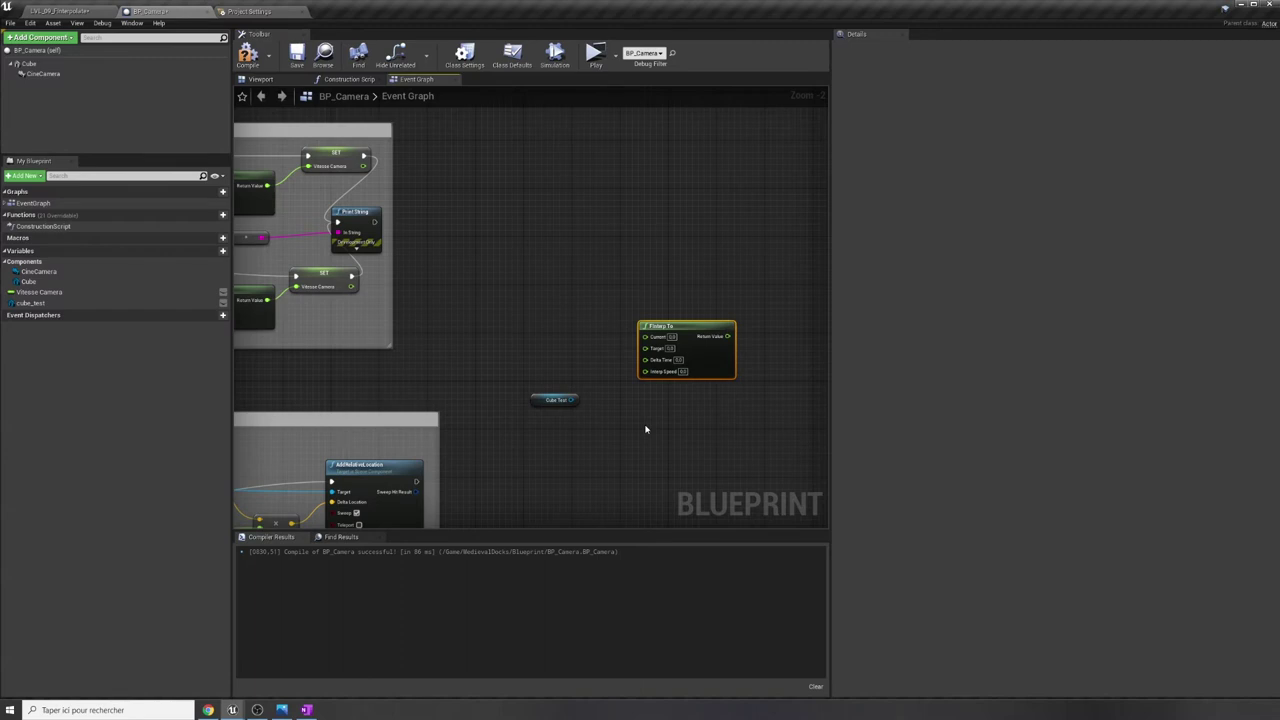
Wire the Clamp results into both SET Vitesse Camera nodes in Gestion de la vitesse.
right_drag(515, 258, 821, 271)
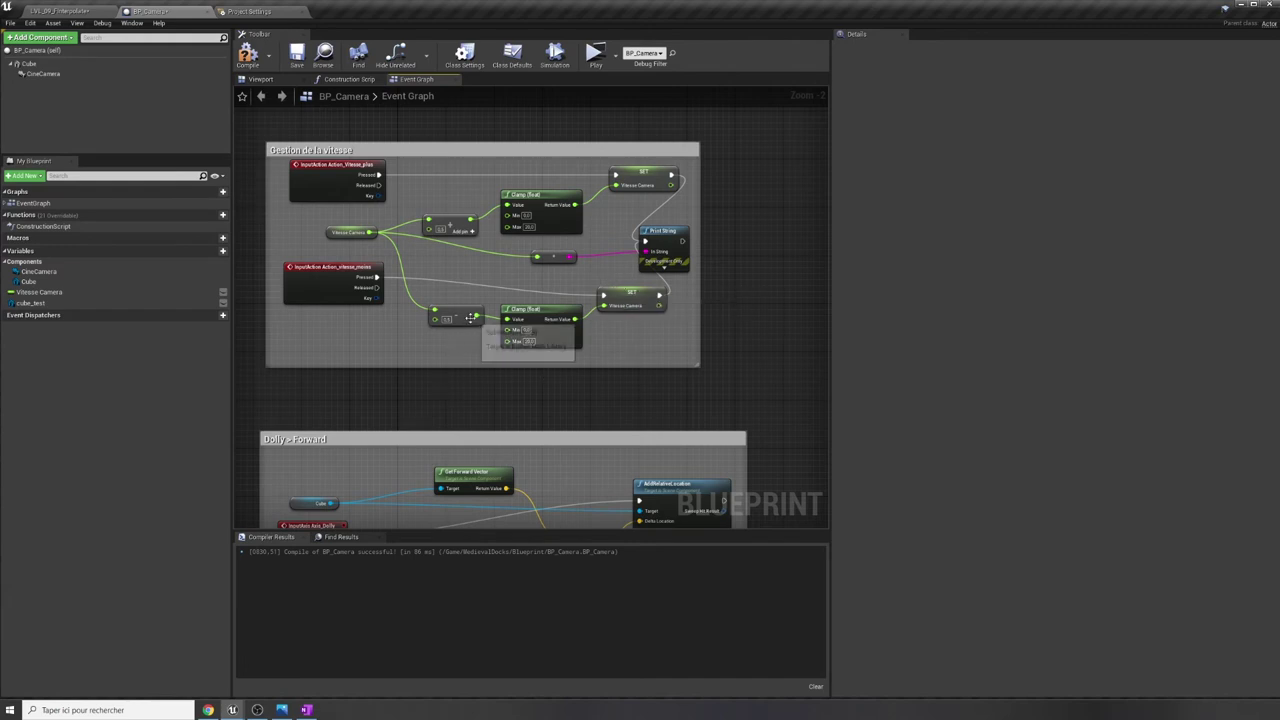
drag(476, 317, 606, 305)
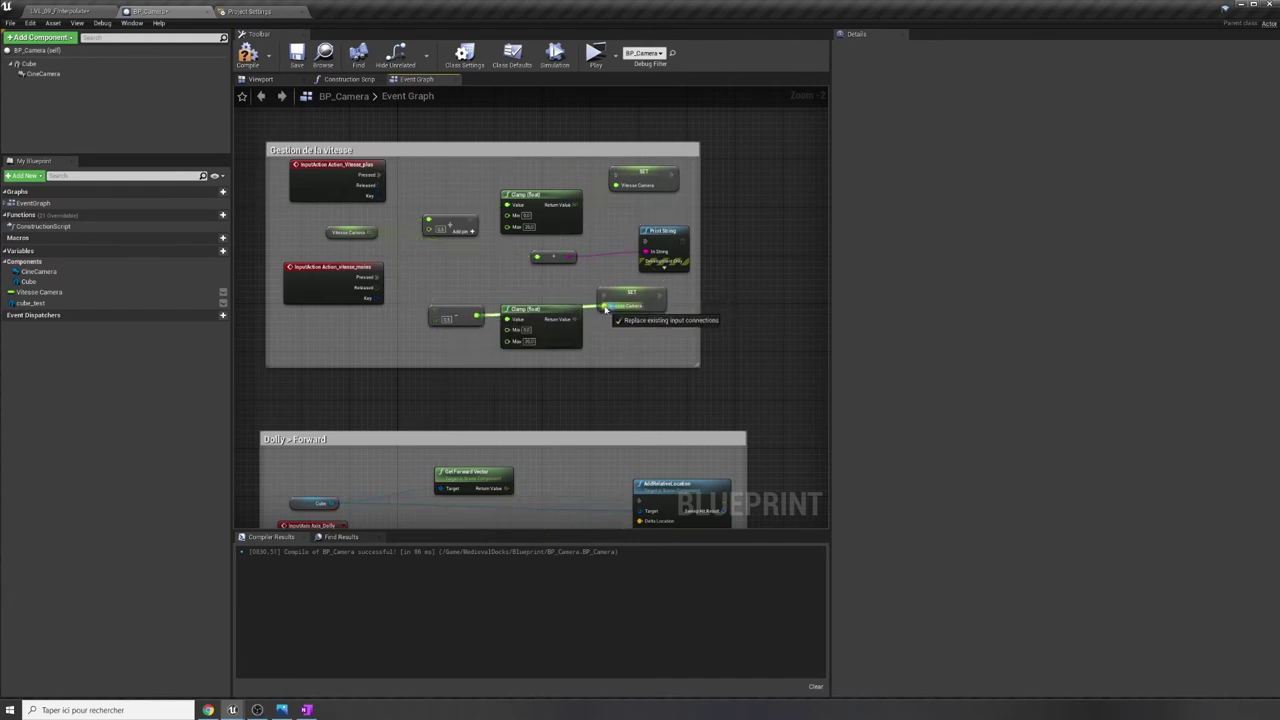
drag(580, 204, 616, 186)
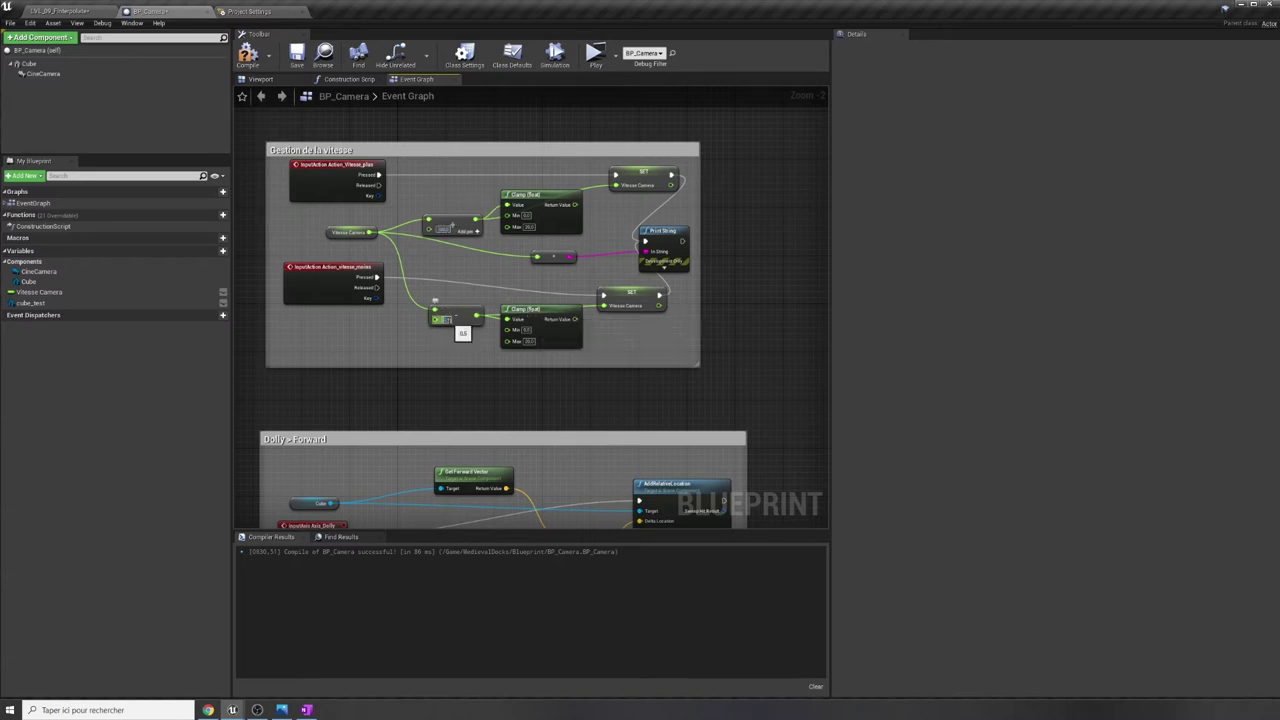
click(447, 320)
Position the Cube Test getter next to the FInterp To node and zoom in.
mouse_move(657, 376)
right_down()
mouse_move(546, 386)
mouse_move(303, 271)
right_up()
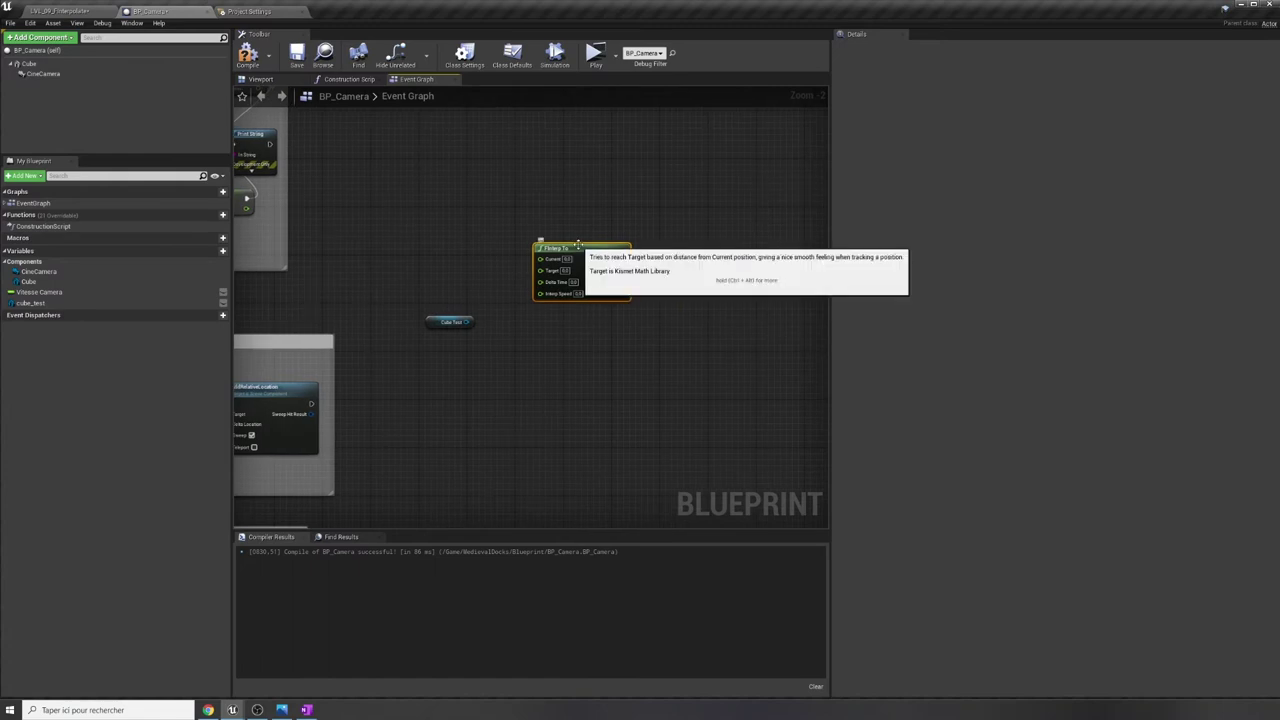
drag(578, 244, 603, 266)
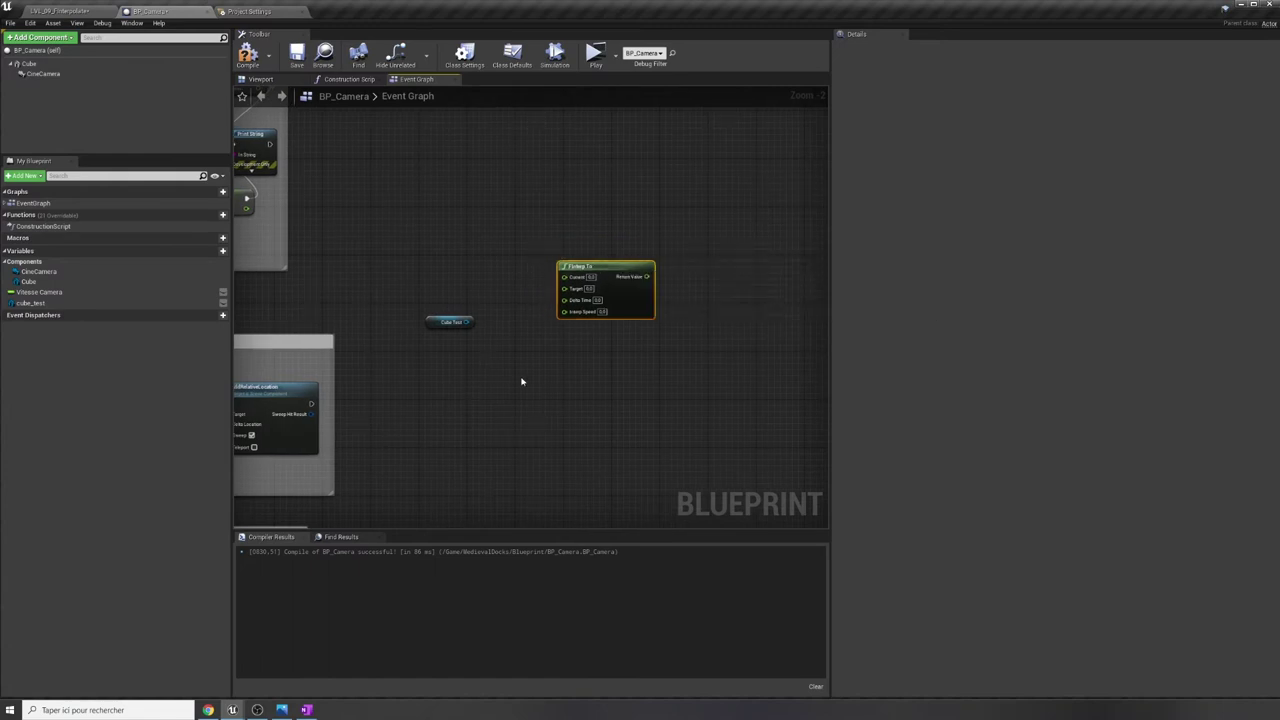
drag(446, 322, 434, 287)
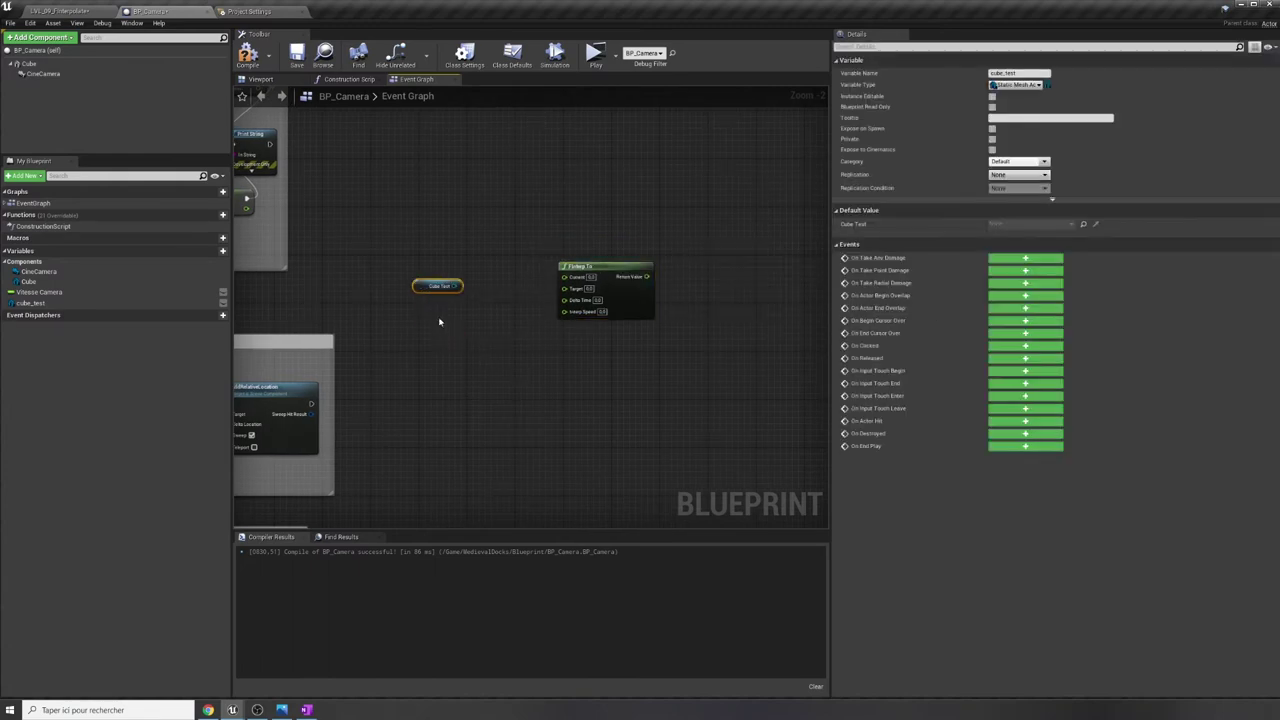
right_drag(509, 323, 509, 380)
click(580, 336)
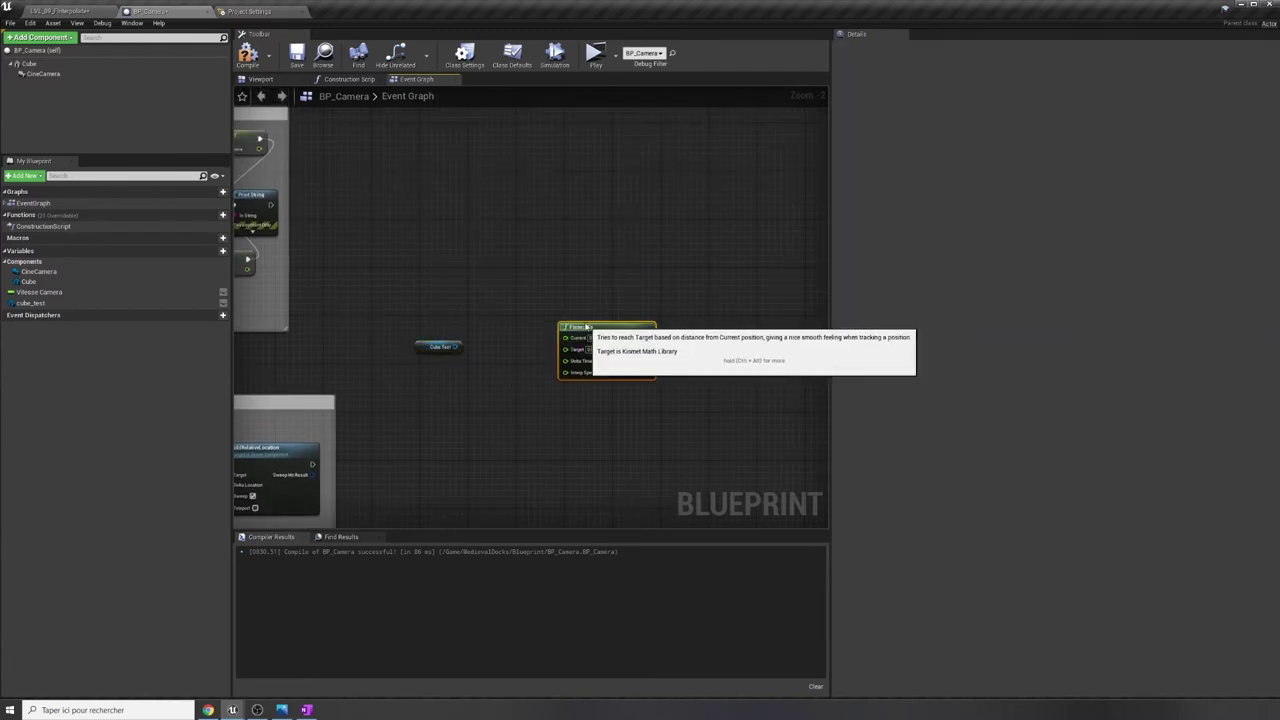
scroll(573, 463, up, 2)
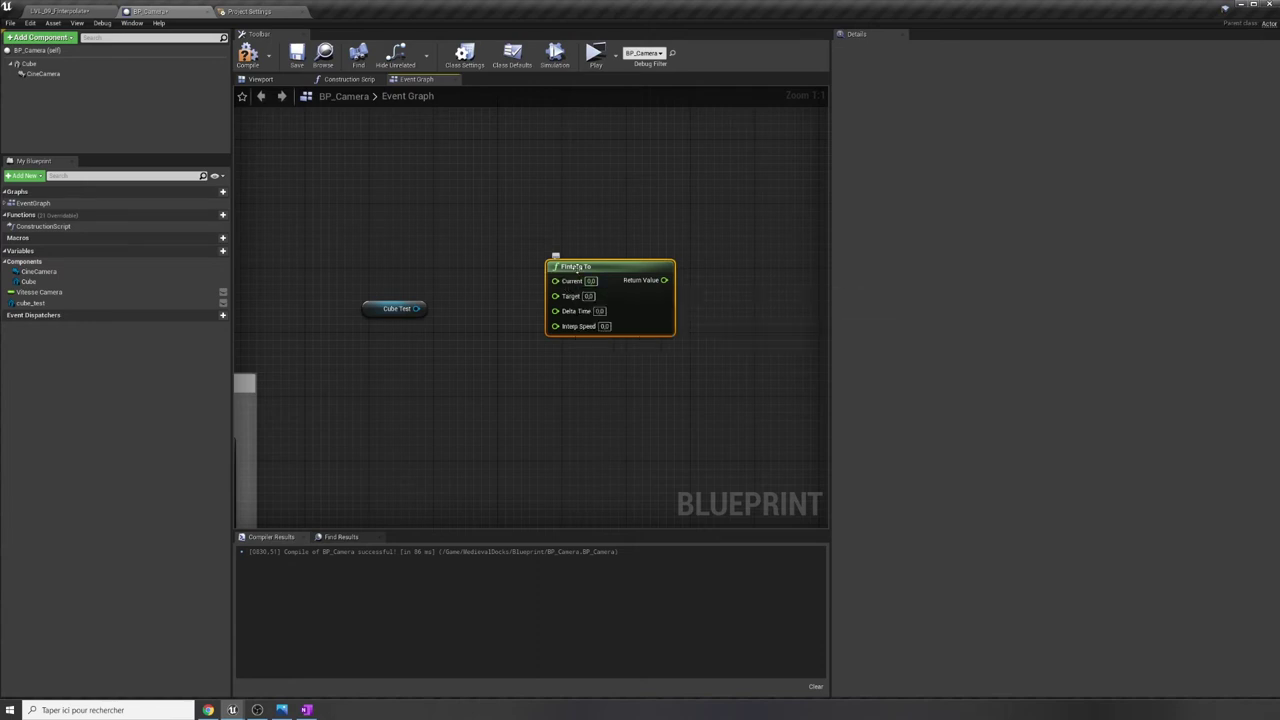
Pull a GetActorLocation node off Cube Test's output.
drag(375, 307, 350, 171)
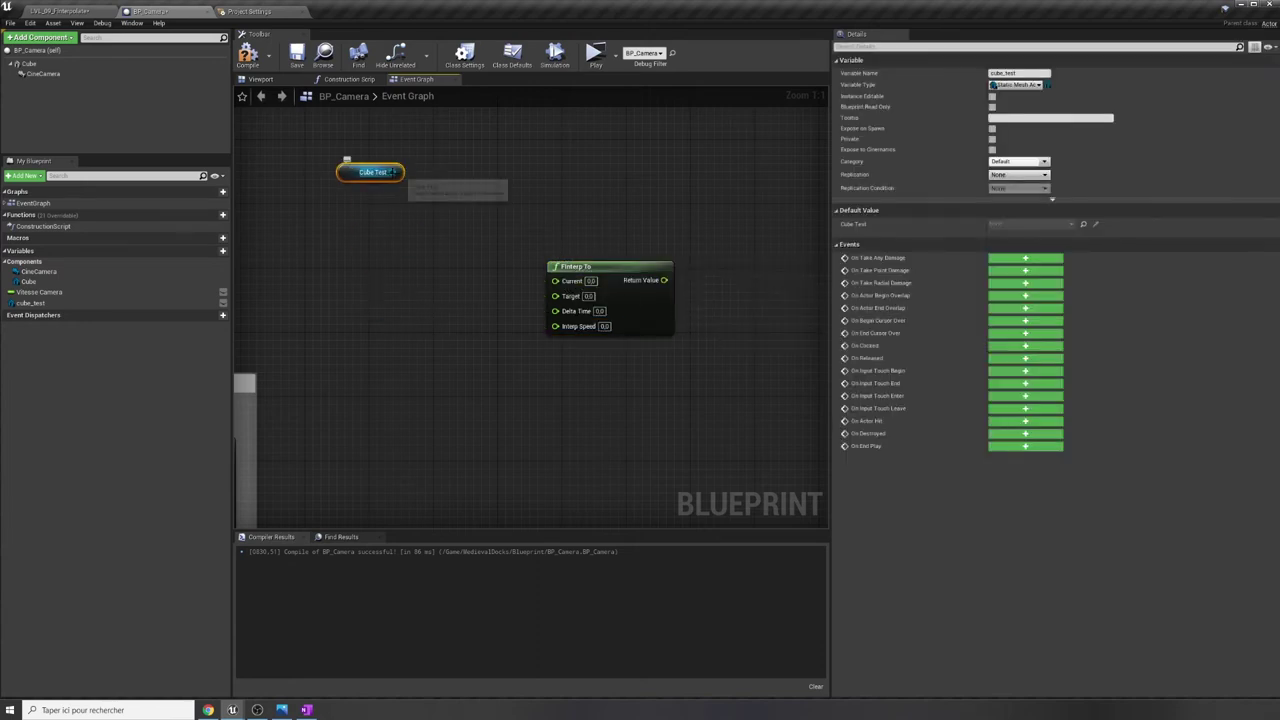
drag(390, 172, 511, 172)
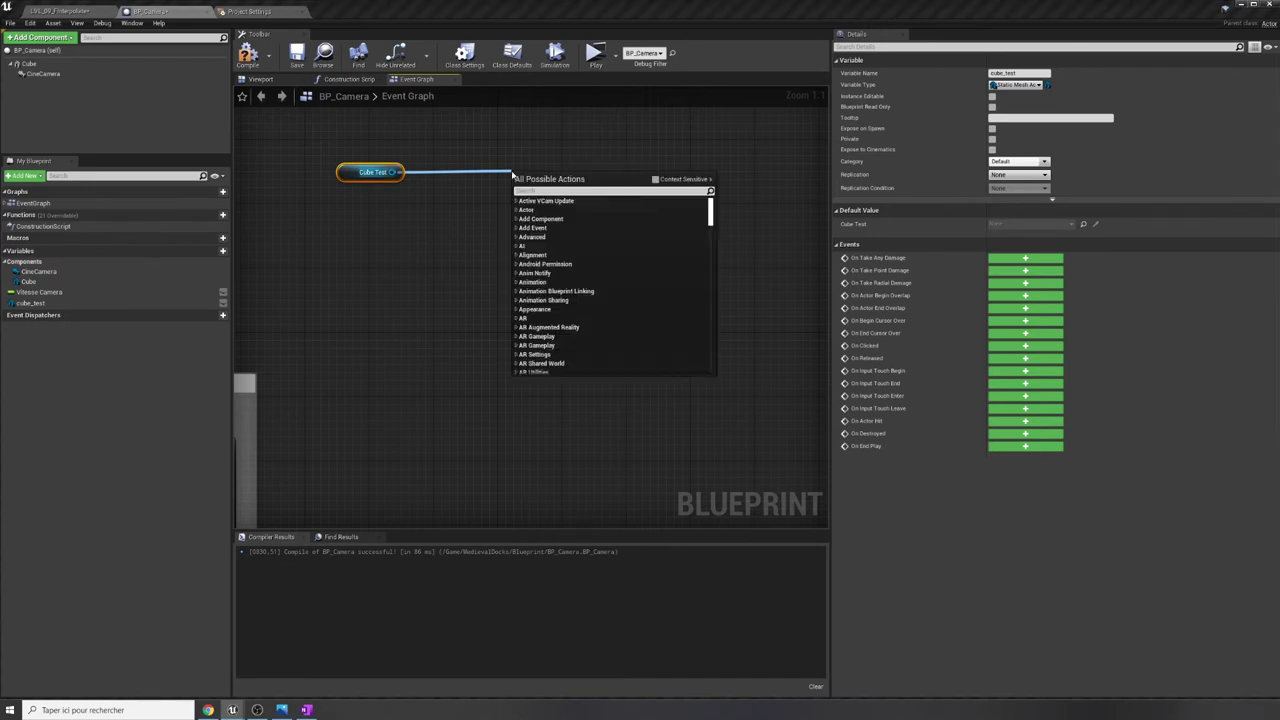
text(get)
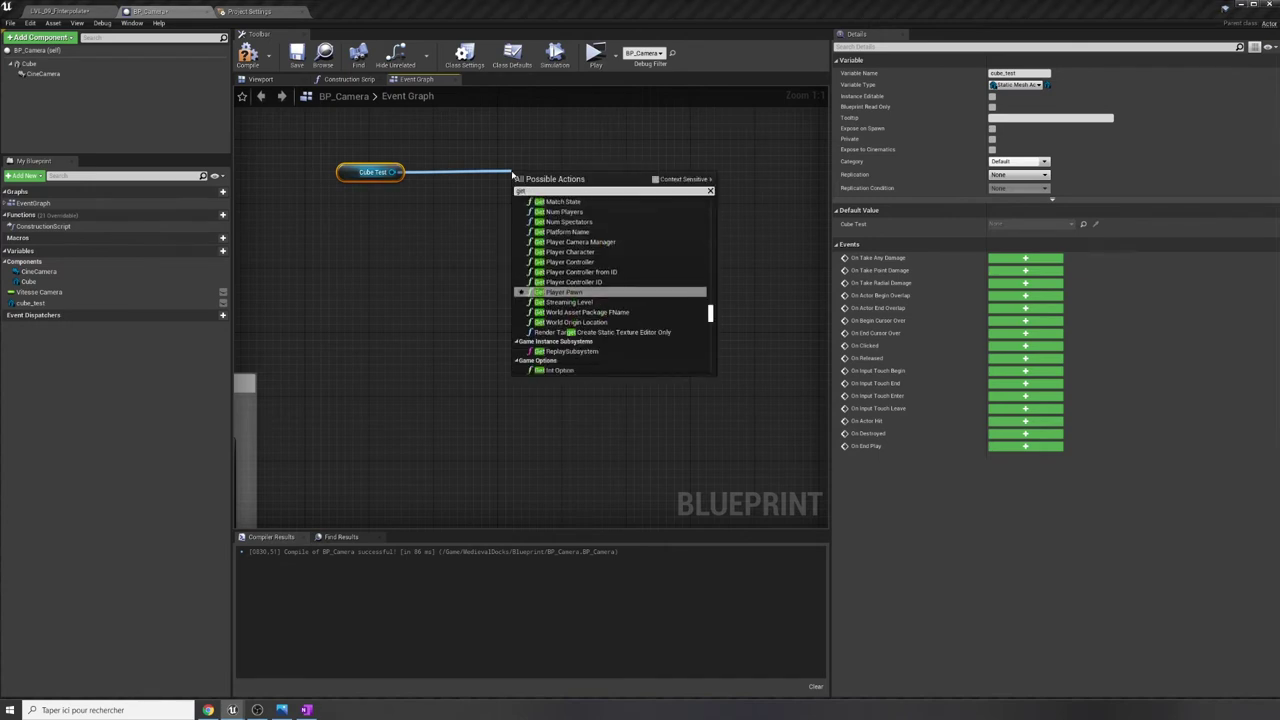
text(actorlocation)
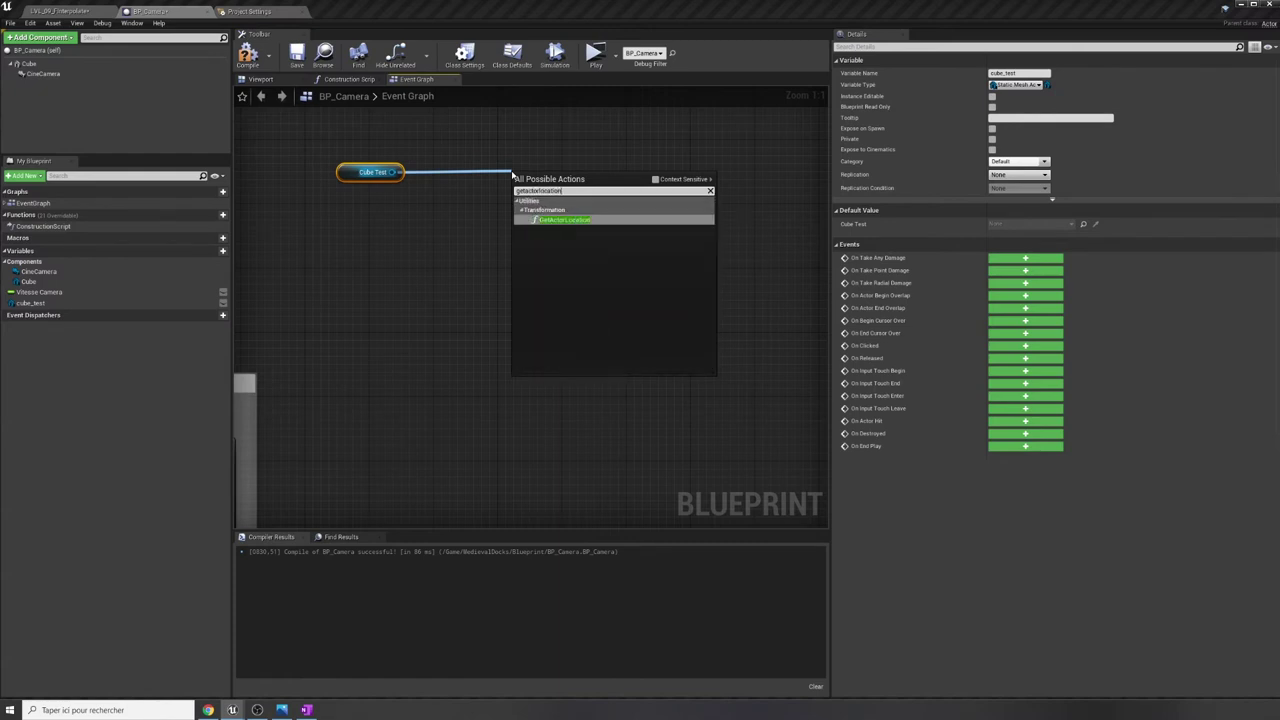
key(Return)
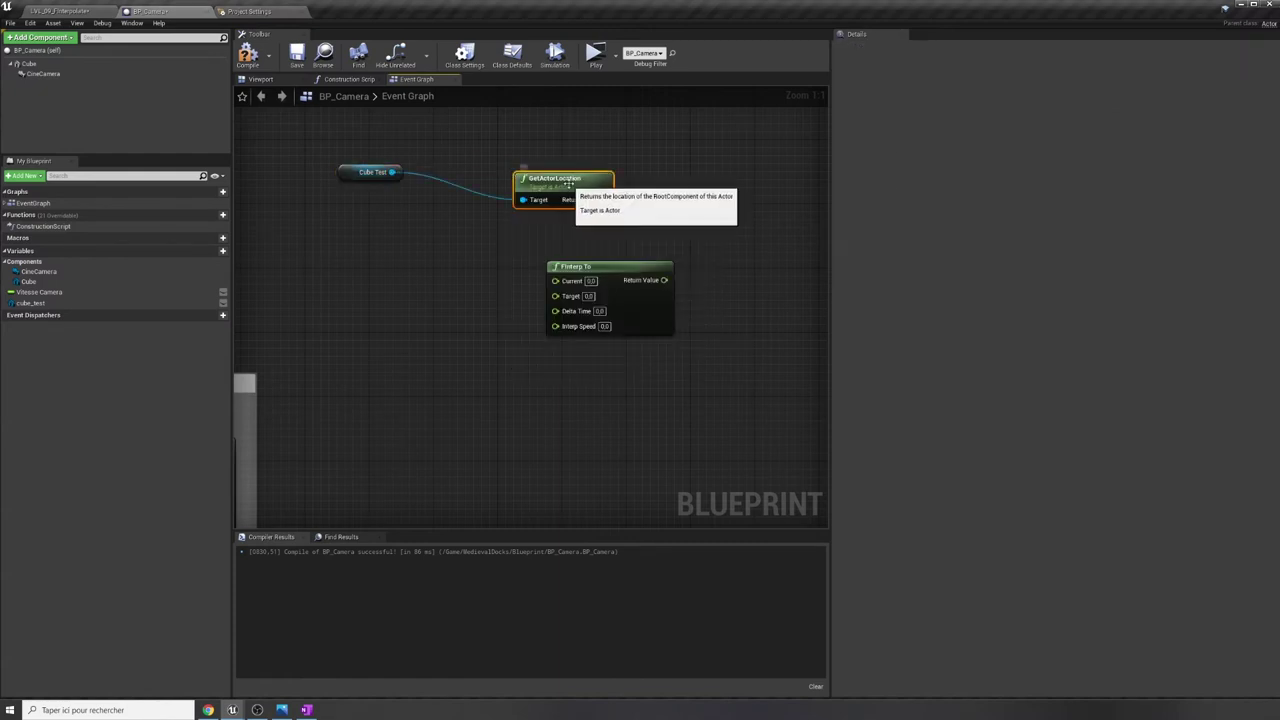
drag(567, 185, 495, 161)
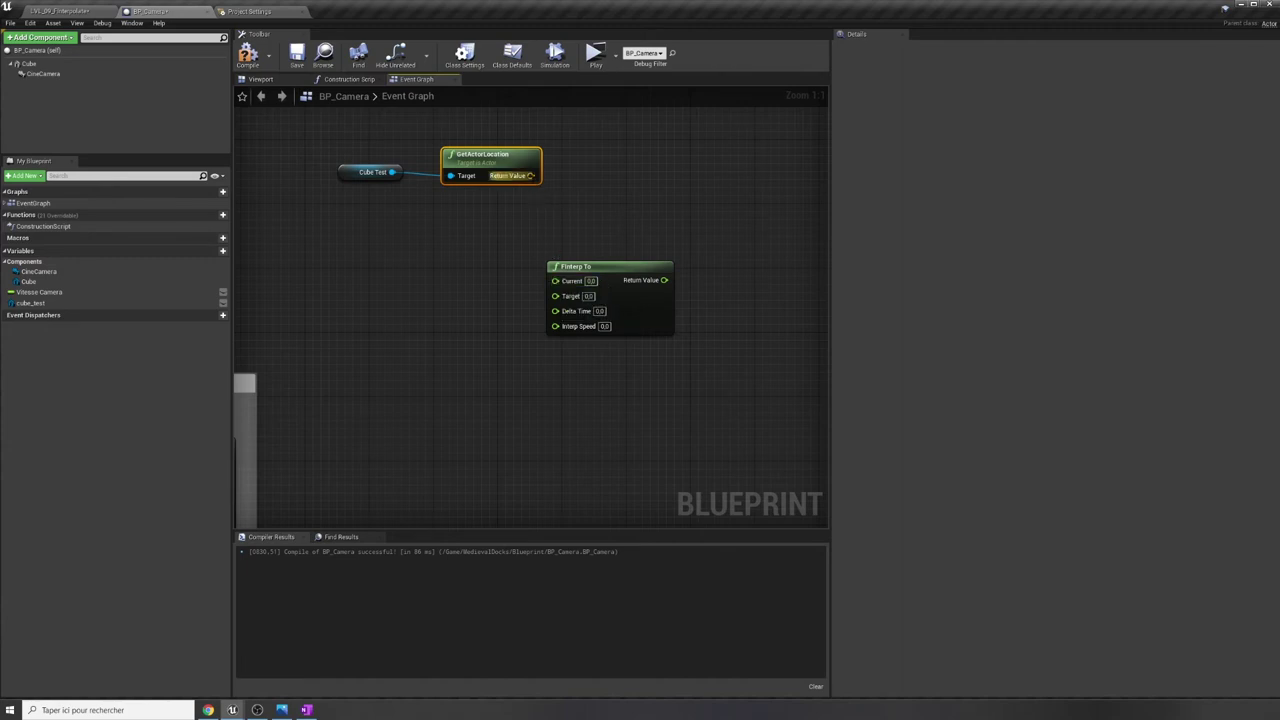
Split GetActorLocation's Return Value and wire Return Value X into FInterp To's Current.
right_click(531, 176)
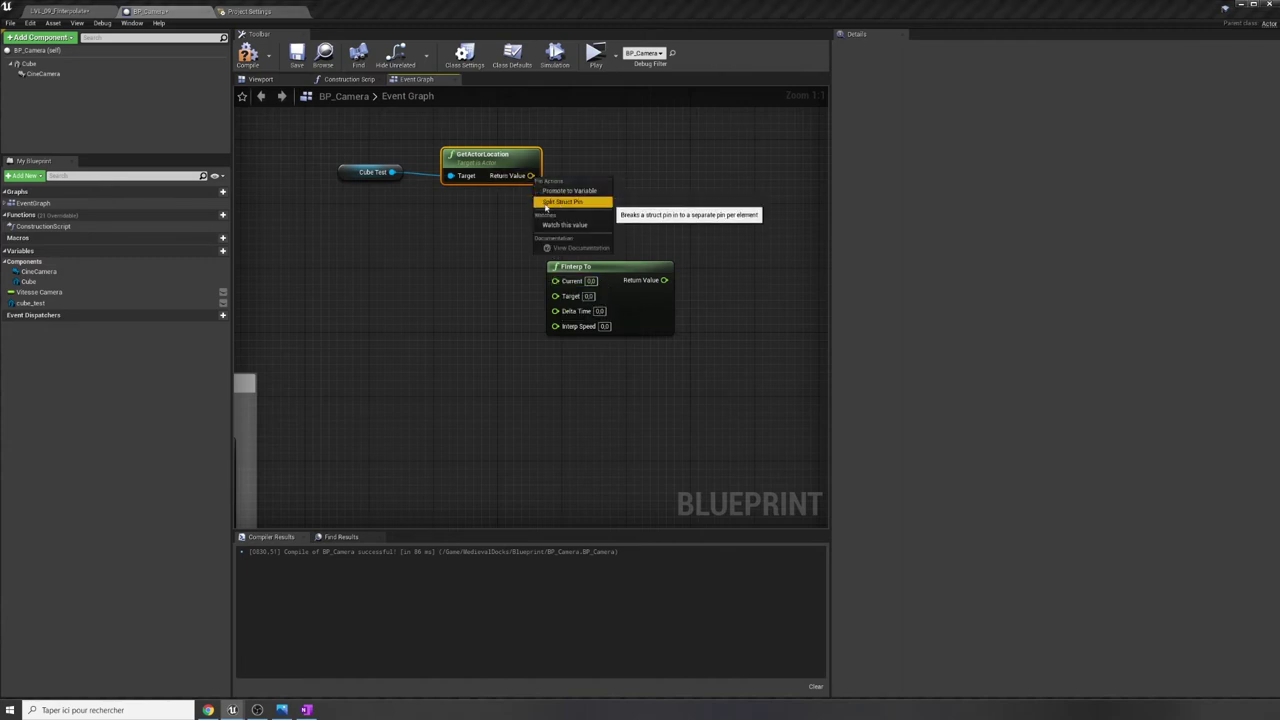
click(550, 202)
drag(497, 160, 481, 160)
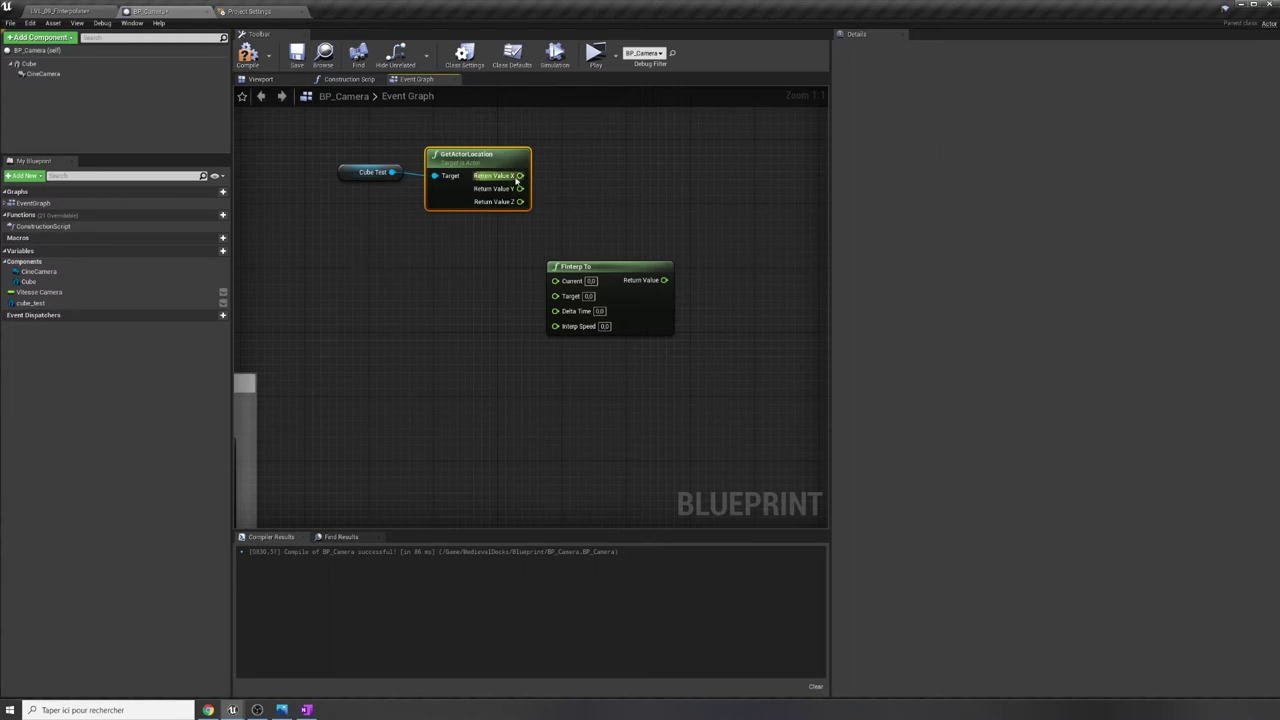
drag(520, 175, 556, 283)
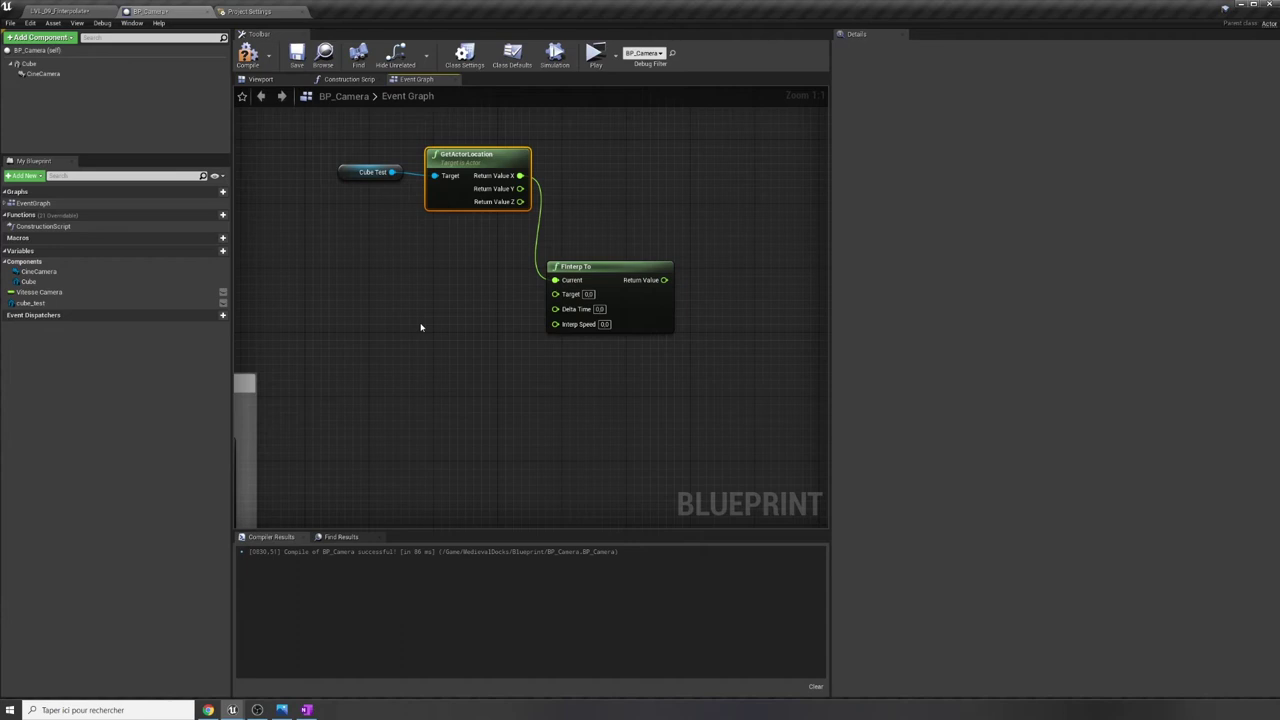
right_drag(405, 309, 528, 366)
scroll(508, 371, down, 2)
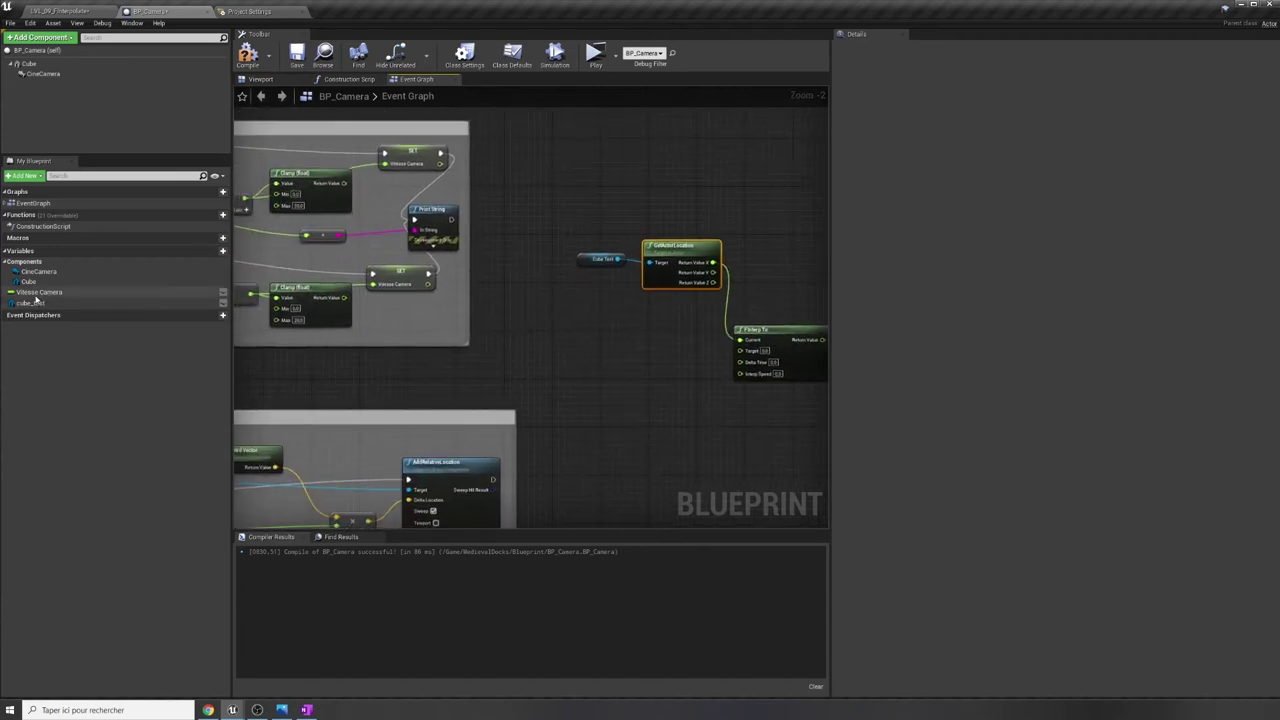
drag(38, 291, 584, 346)
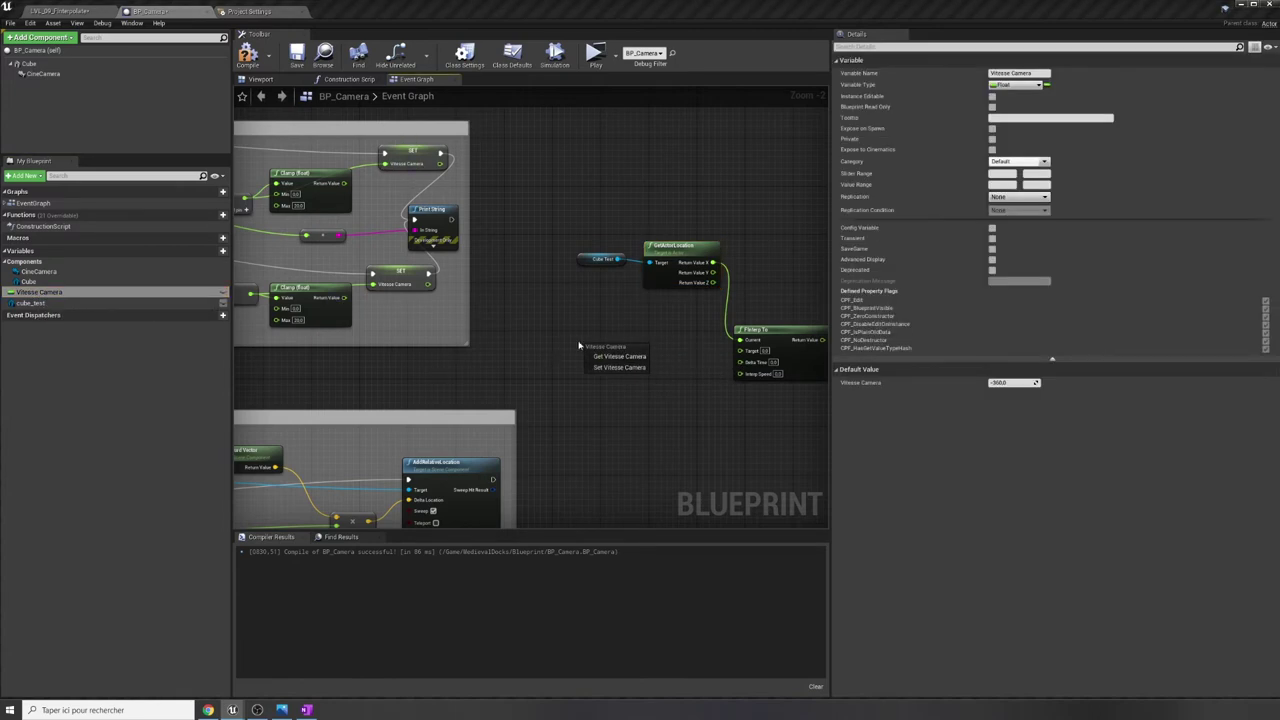
Place a Vitesse Camera getter and connect it to FInterp To's Target pin.
click(612, 356)
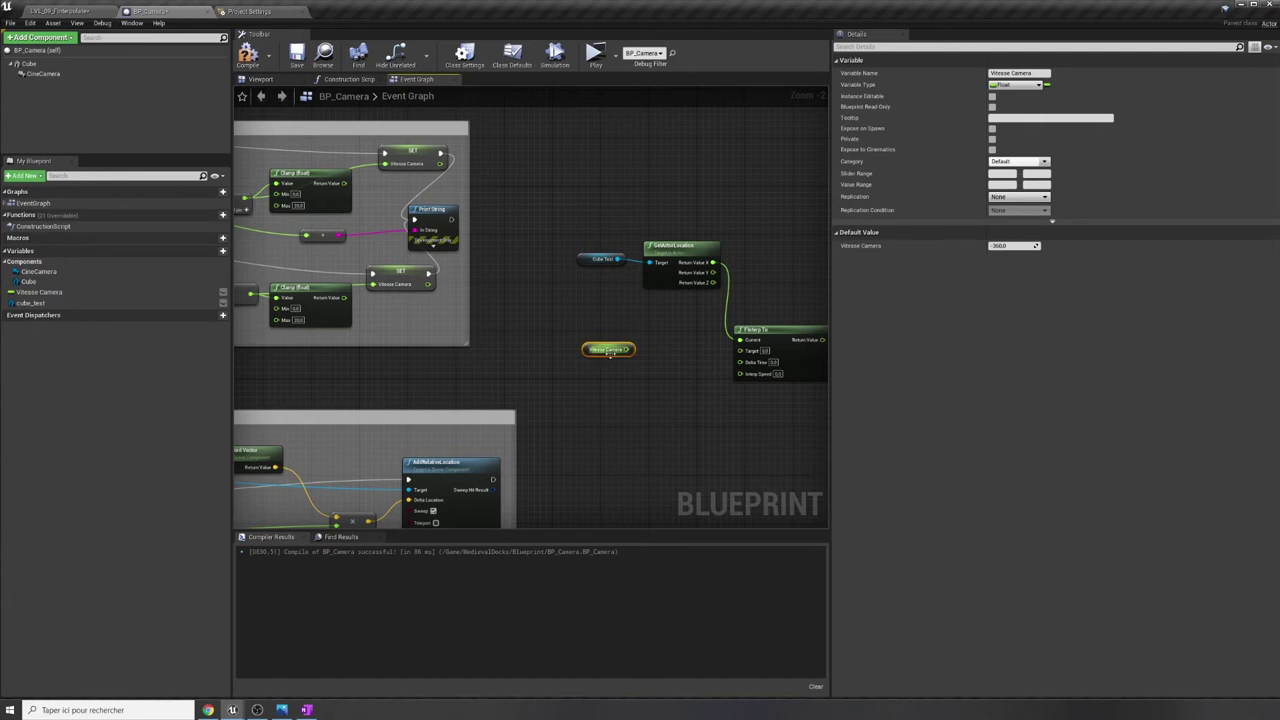
drag(609, 352, 635, 328)
right_drag(640, 360, 561, 378)
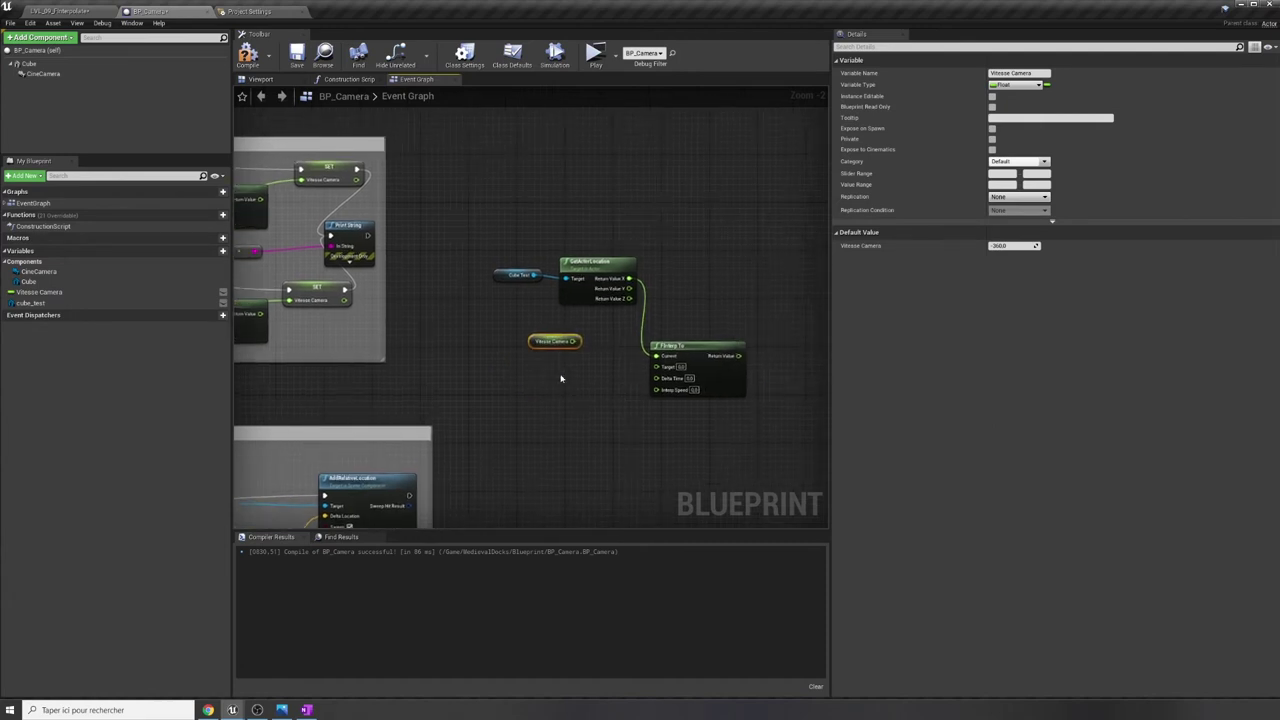
drag(574, 341, 657, 367)
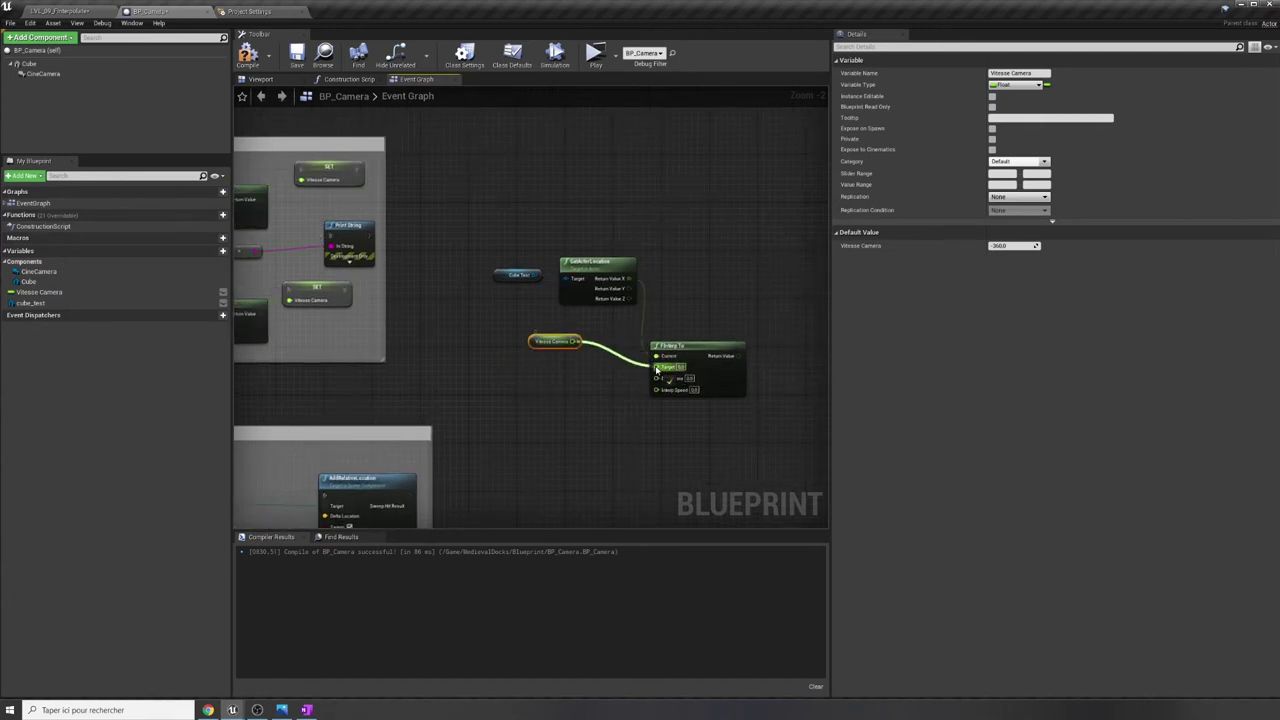
scroll(592, 374, up, 2)
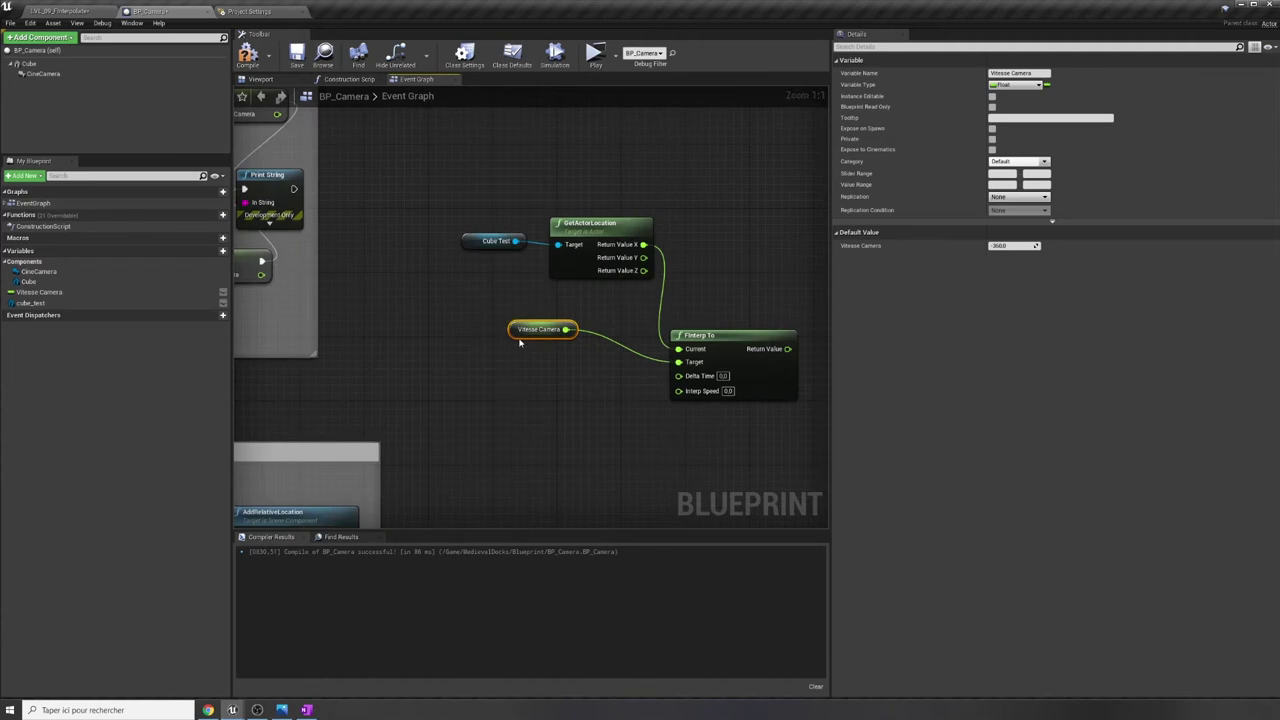
drag(522, 334, 530, 342)
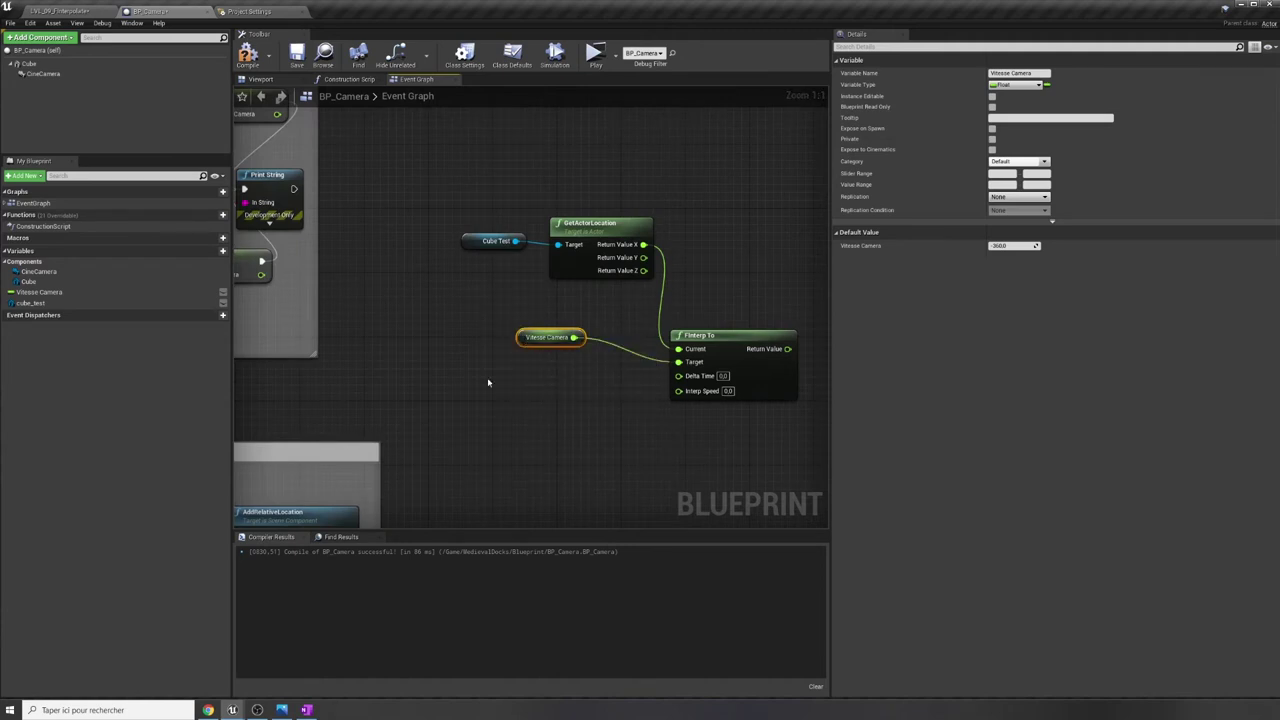
Set Vitesse Camera's default to 3, check the cube's Location X, then change it to 2000.
click(1012, 245)
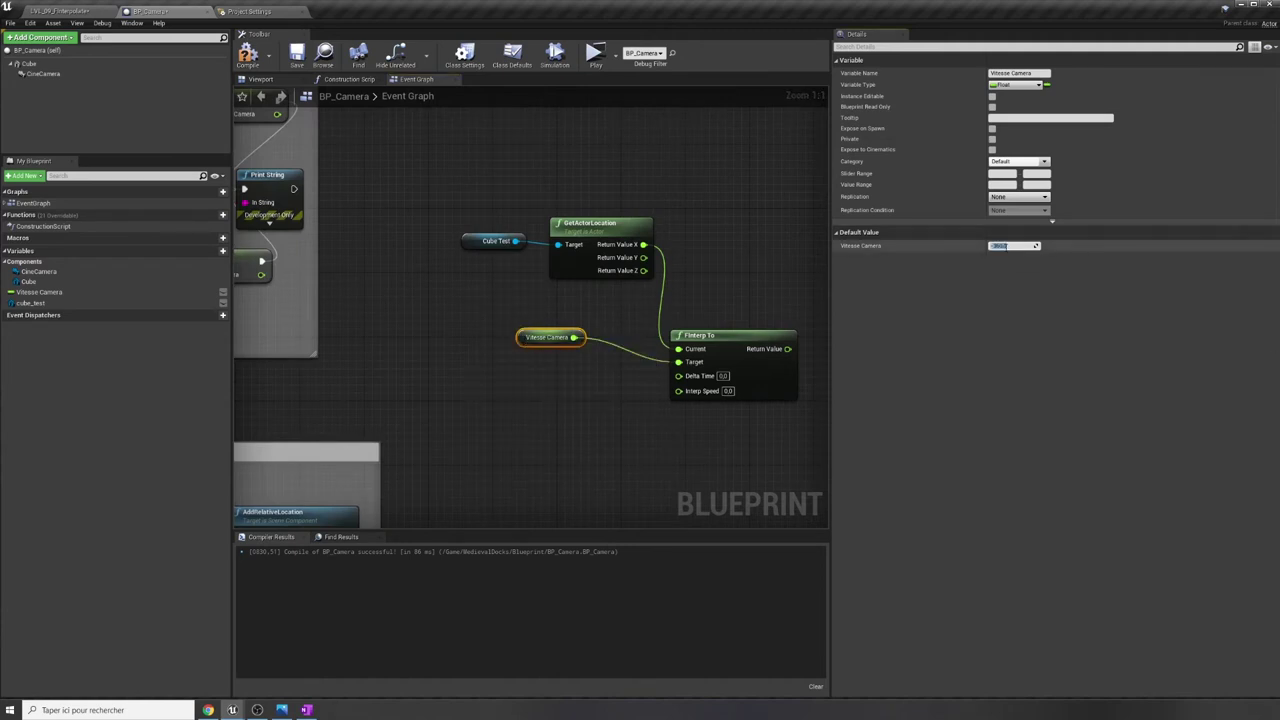
text(3)
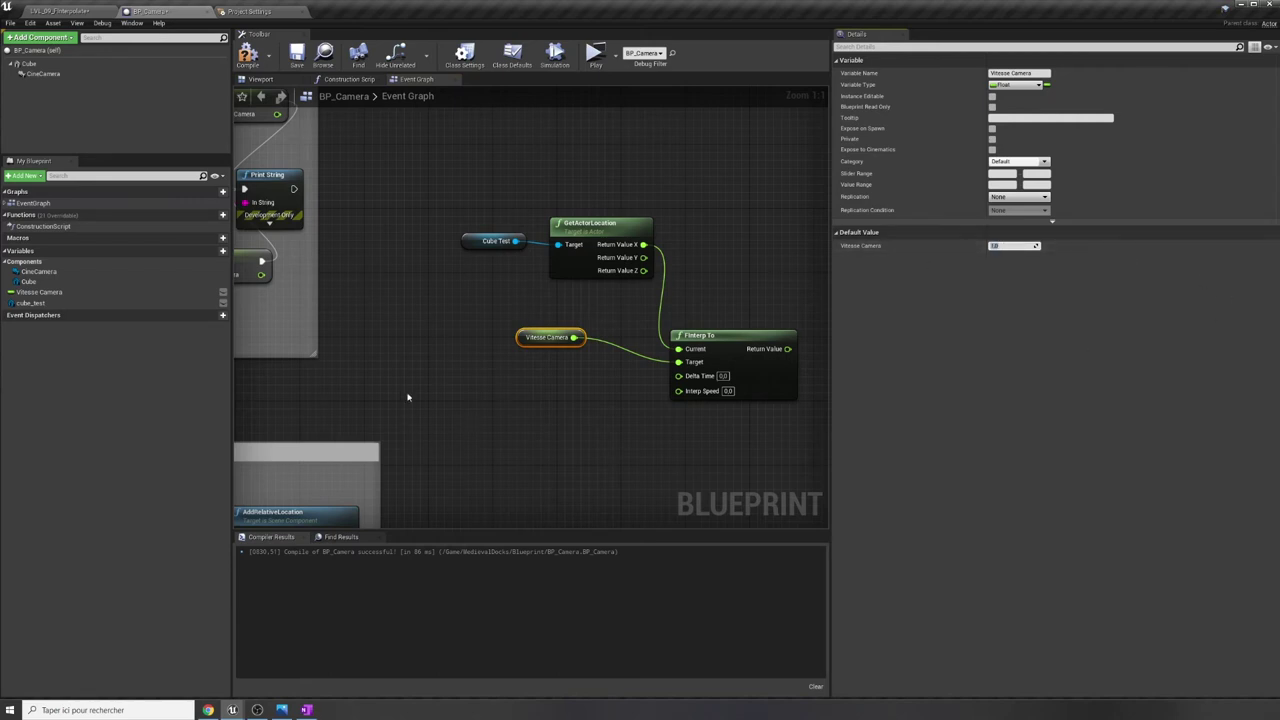
click(60, 12)
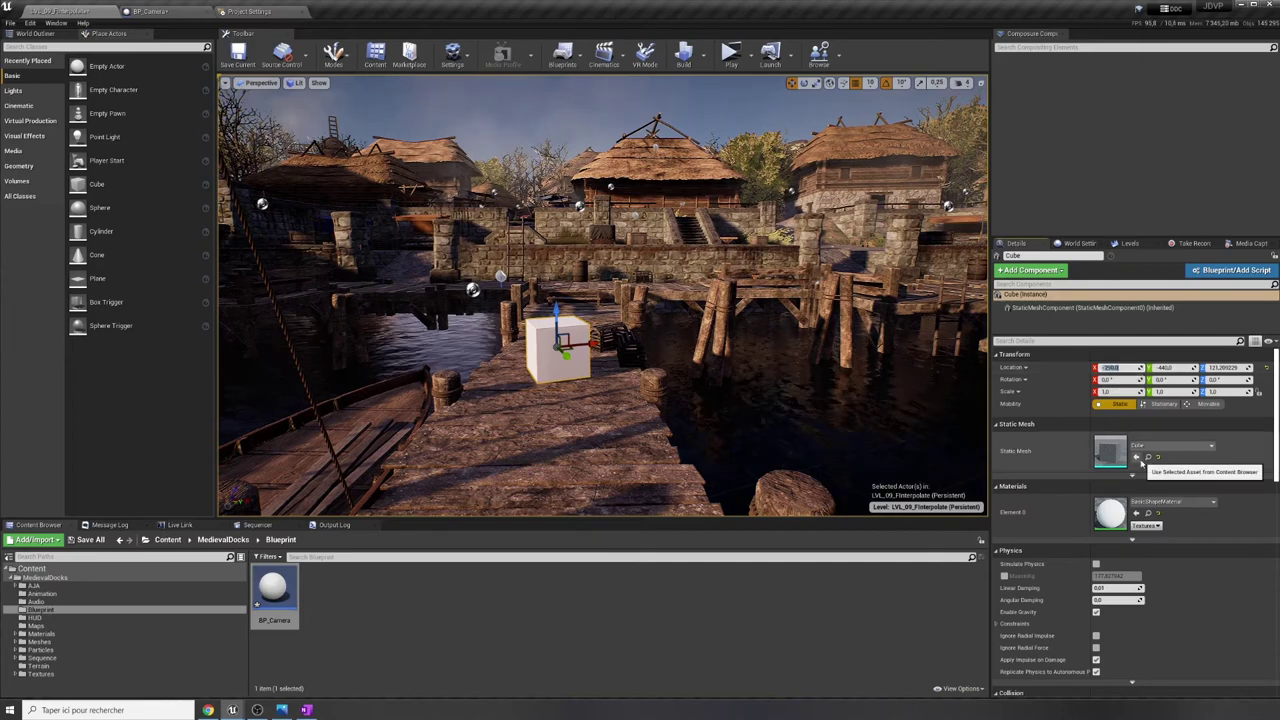
click(1112, 368)
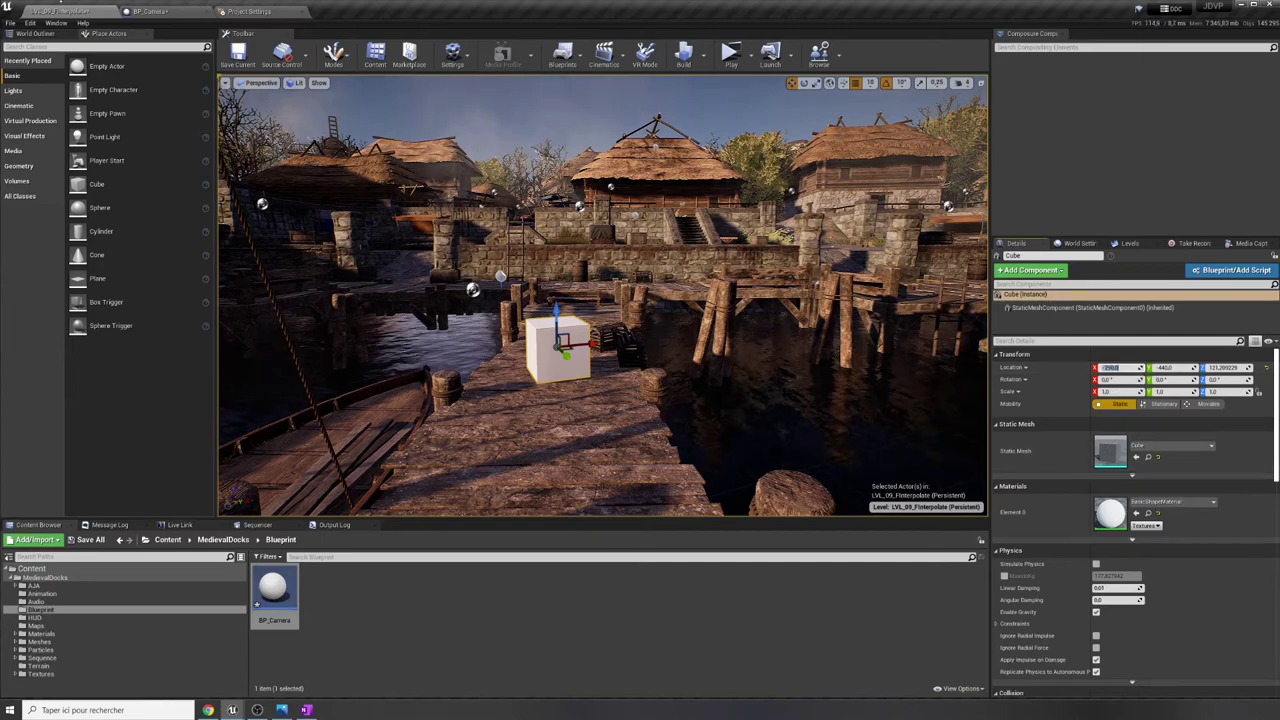
click(150, 11)
click(999, 246)
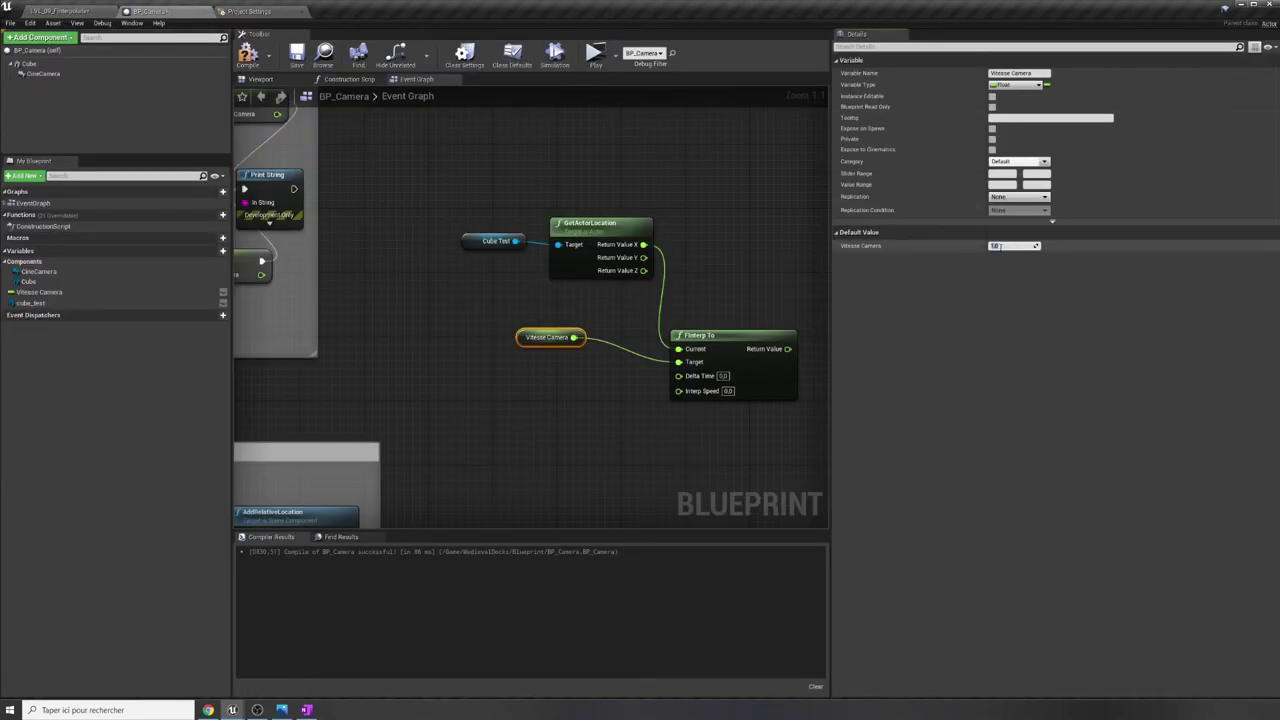
text(2000)
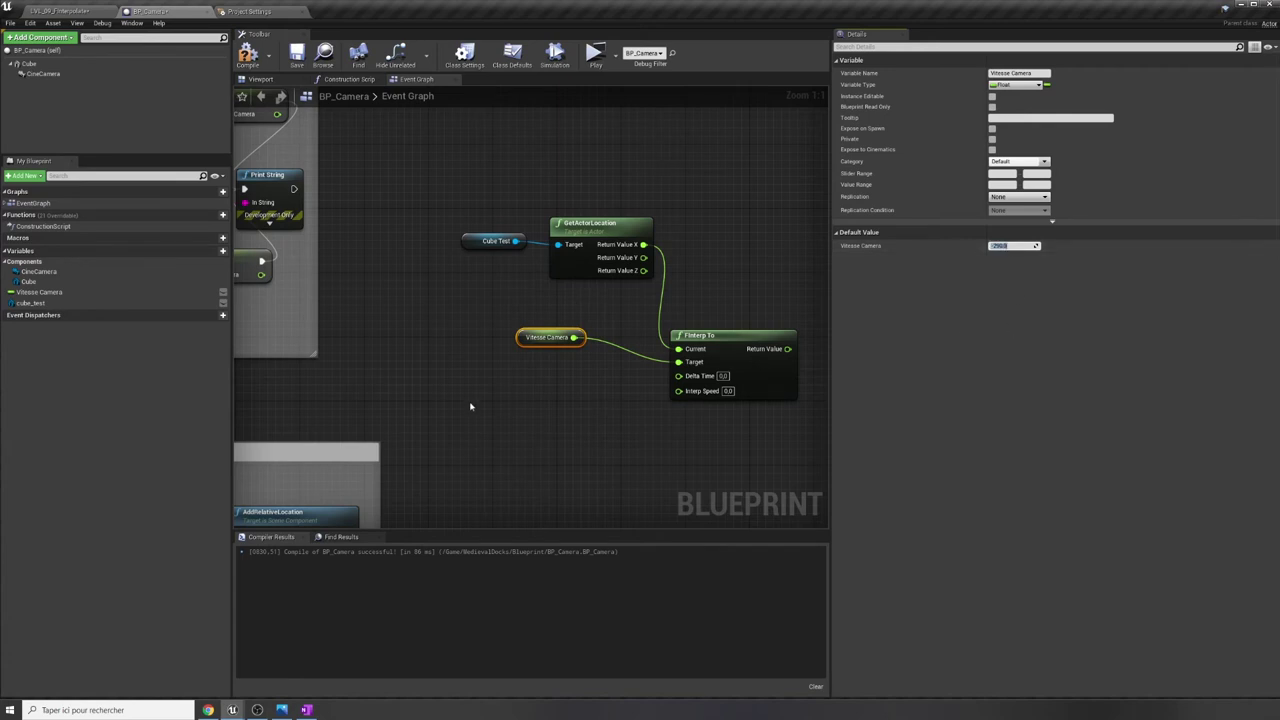
Fine-tune Vitesse Camera's default value and zoom in on the FInterp To nodes.
right_drag(359, 269, 800, 338)
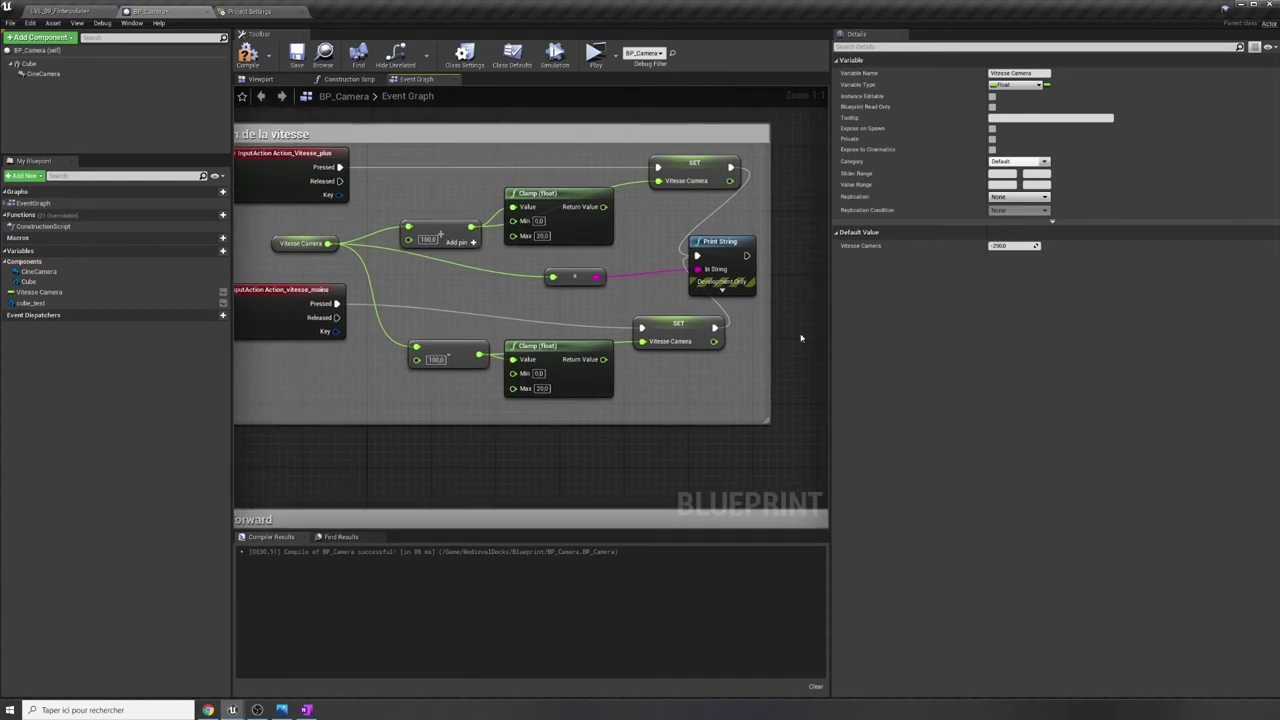
scroll(800, 338, down, 2)
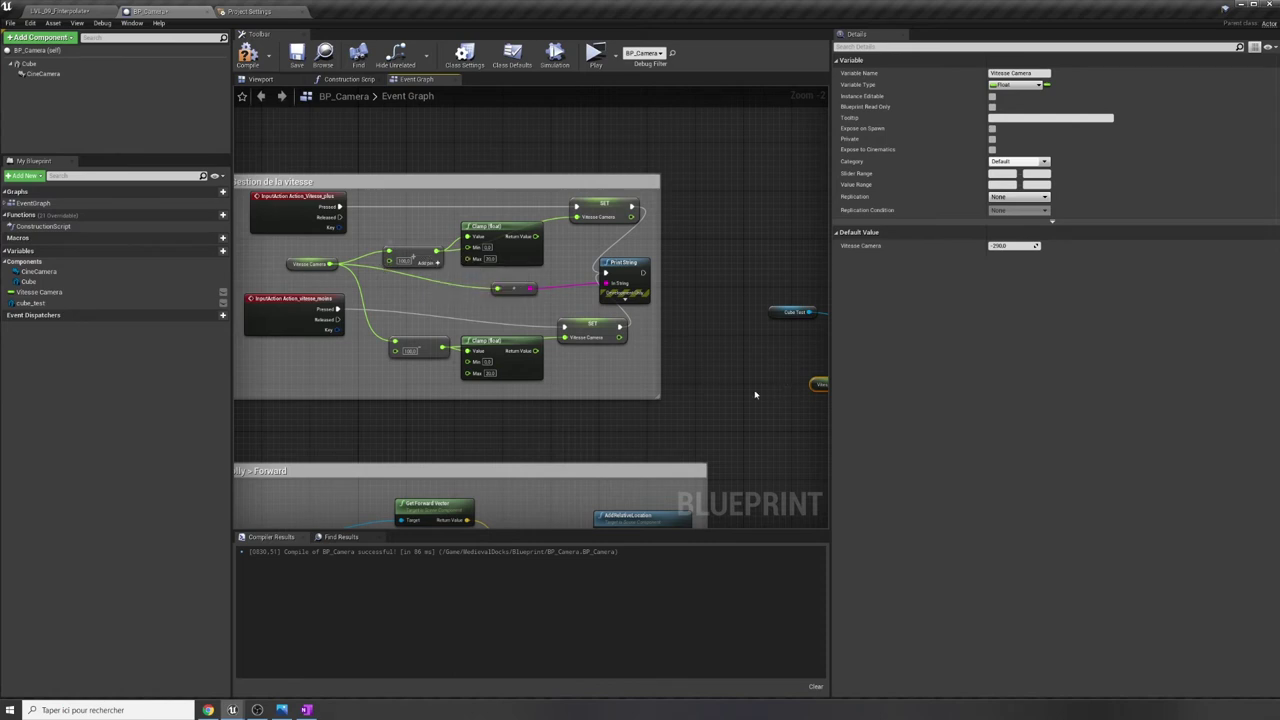
right_drag(755, 395, 437, 366)
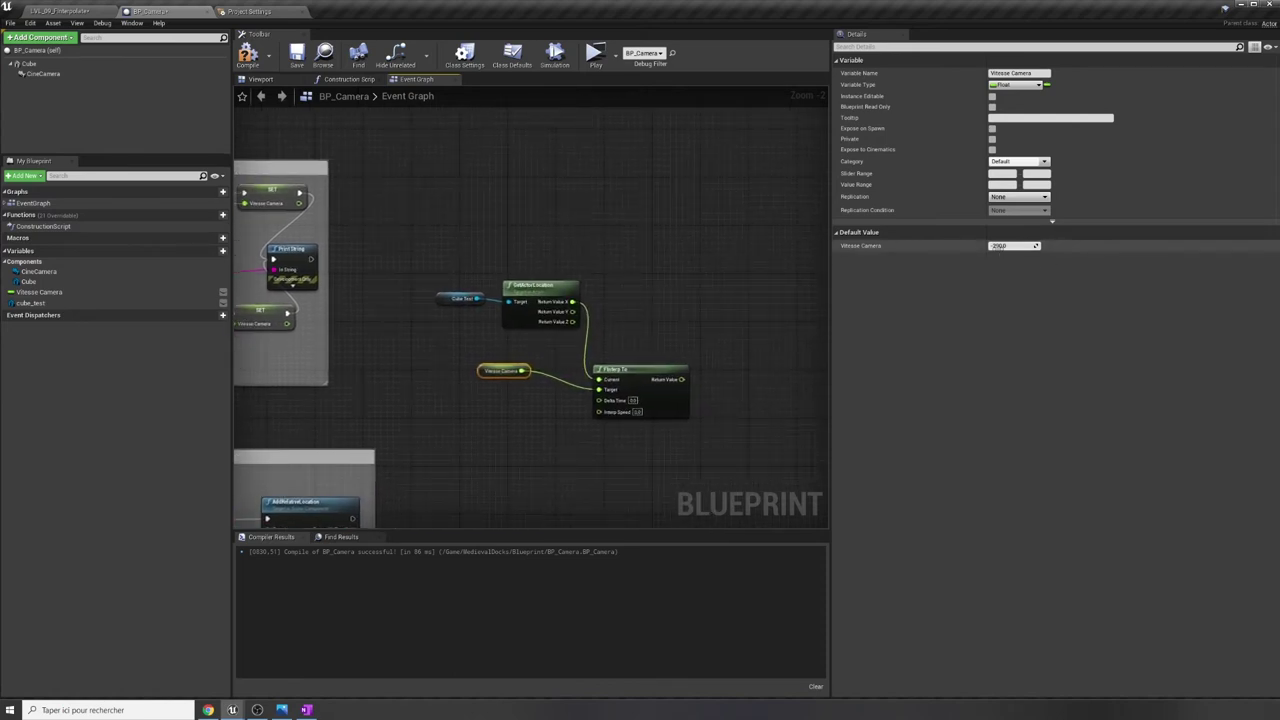
drag(1000, 246, 990, 246)
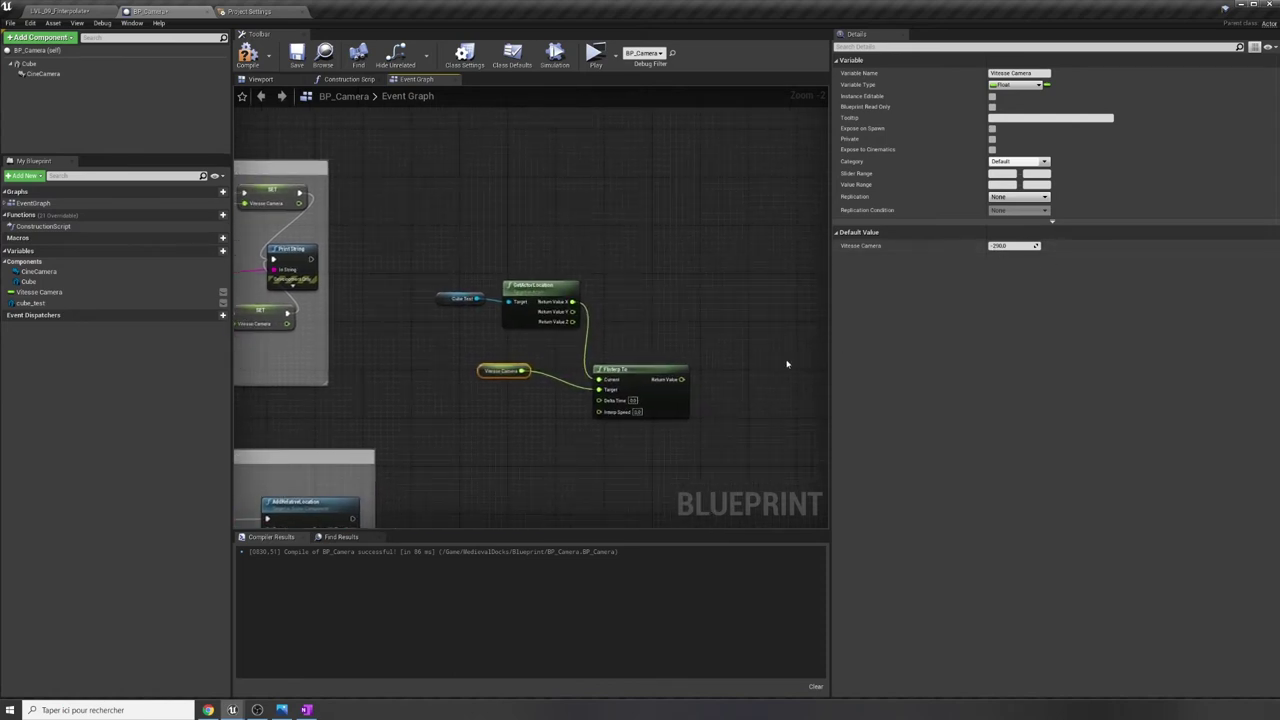
click(534, 434)
scroll(534, 434, up, 1)
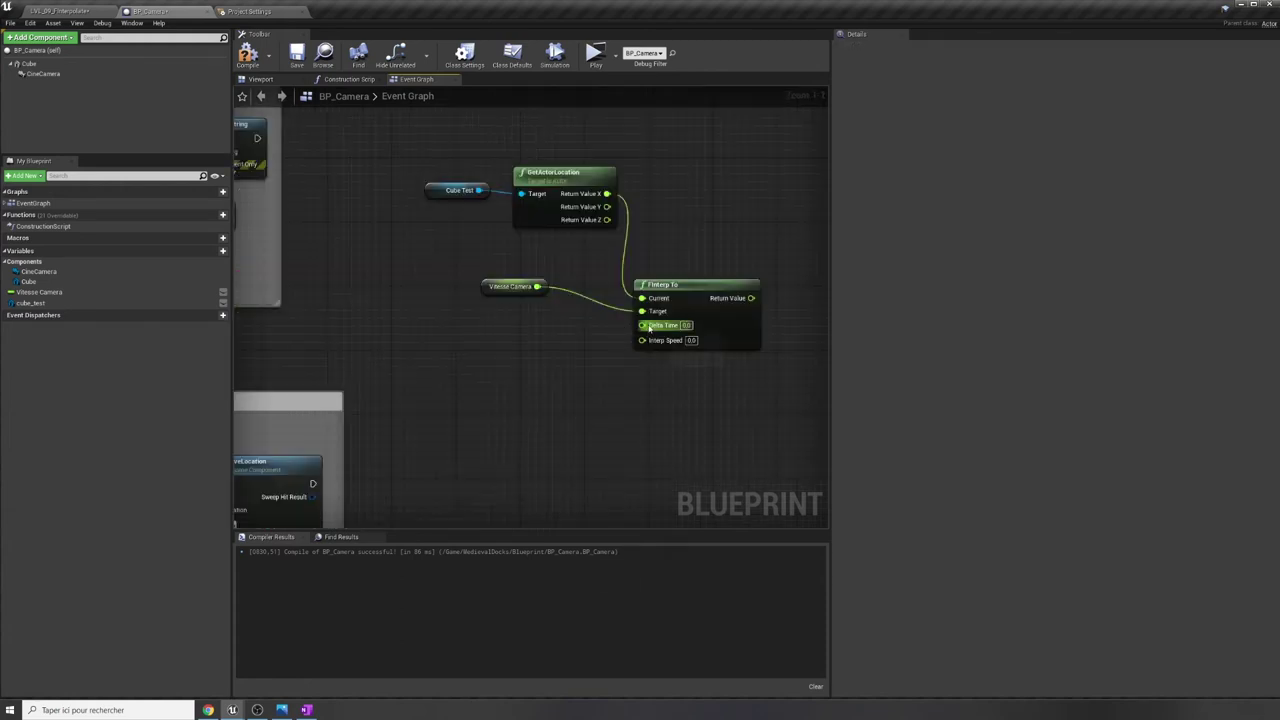
Feed FInterp To's Delta Time from a Get World Delta Seconds node, compile, and return to the level.
drag(641, 325, 467, 362)
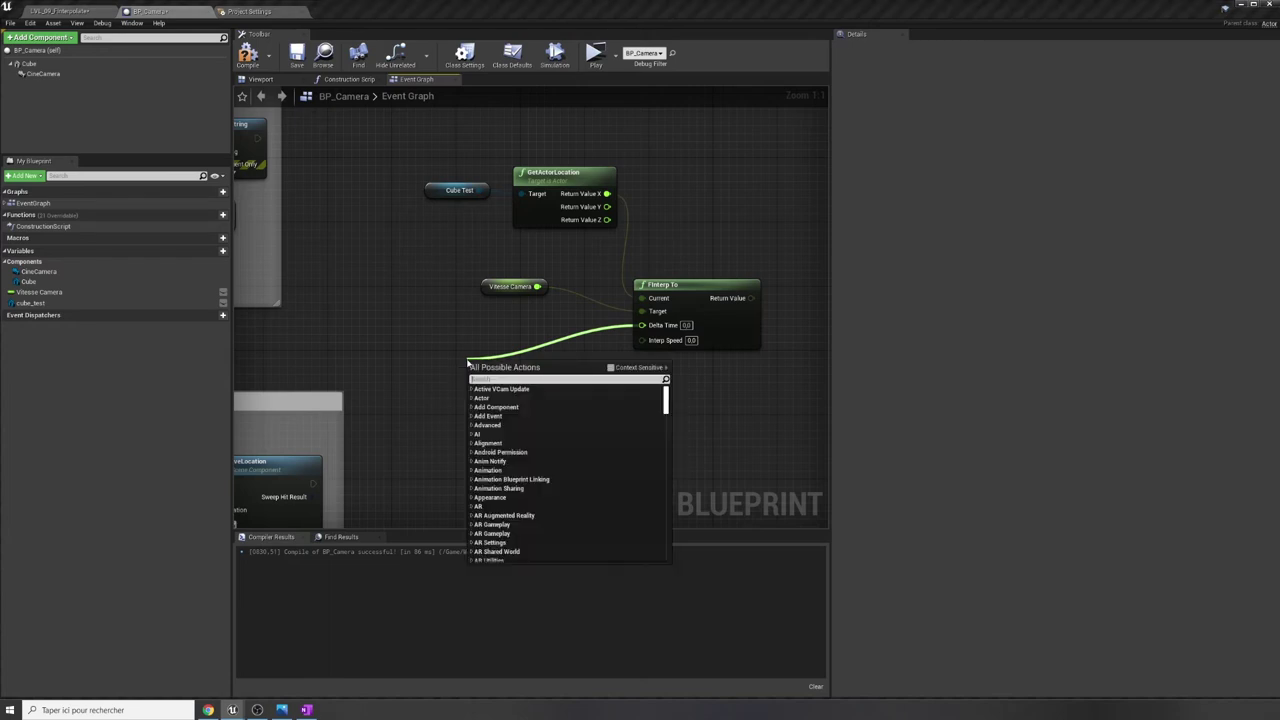
text(delta)
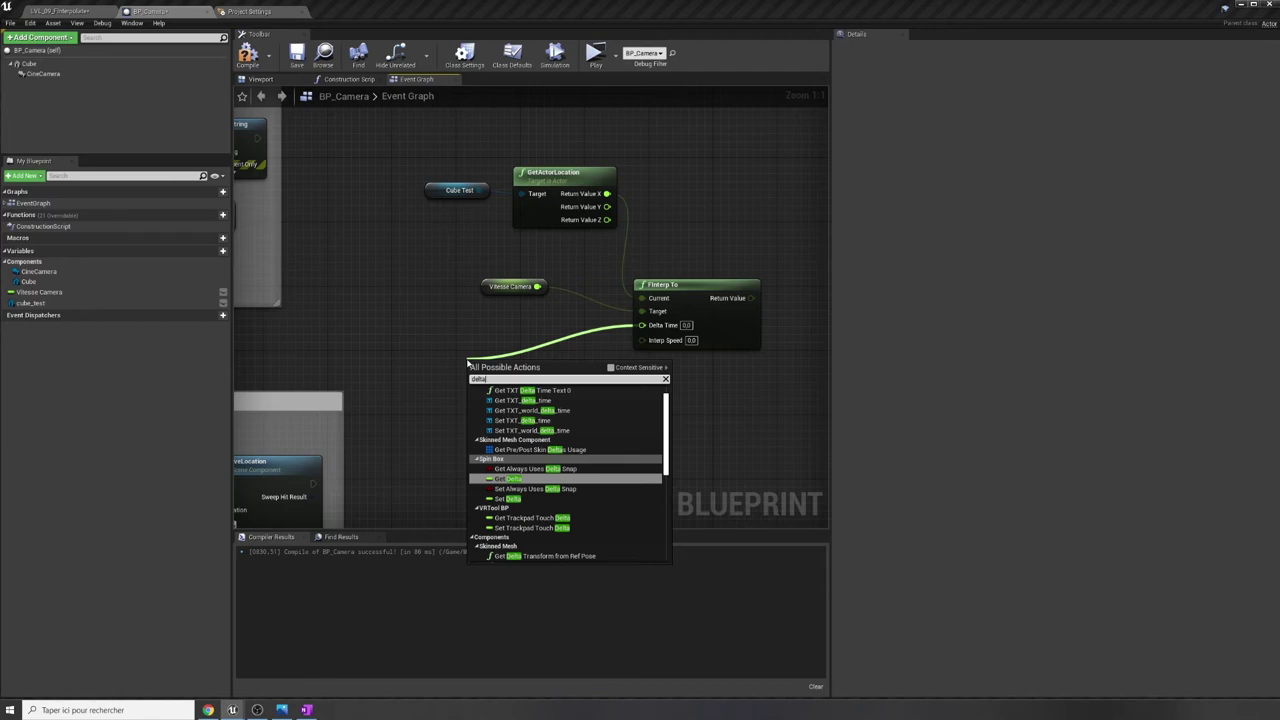
text(seconds)
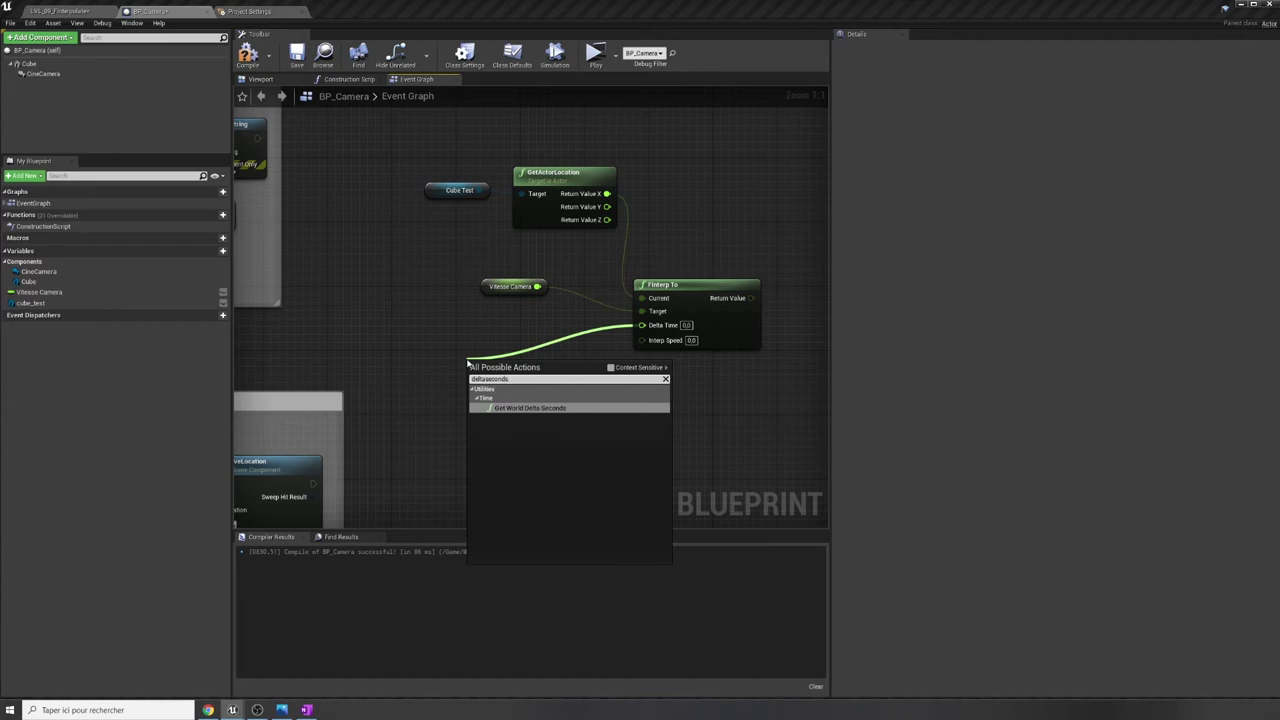
key(Return)
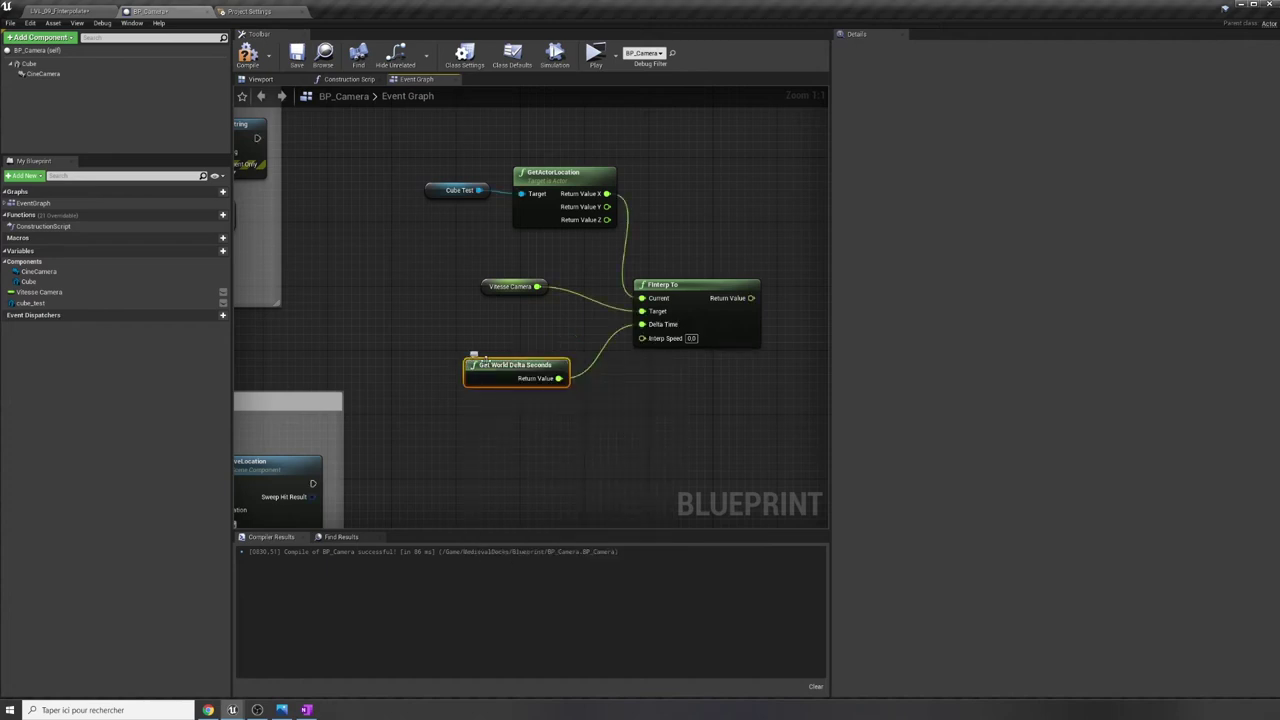
drag(494, 364, 486, 309)
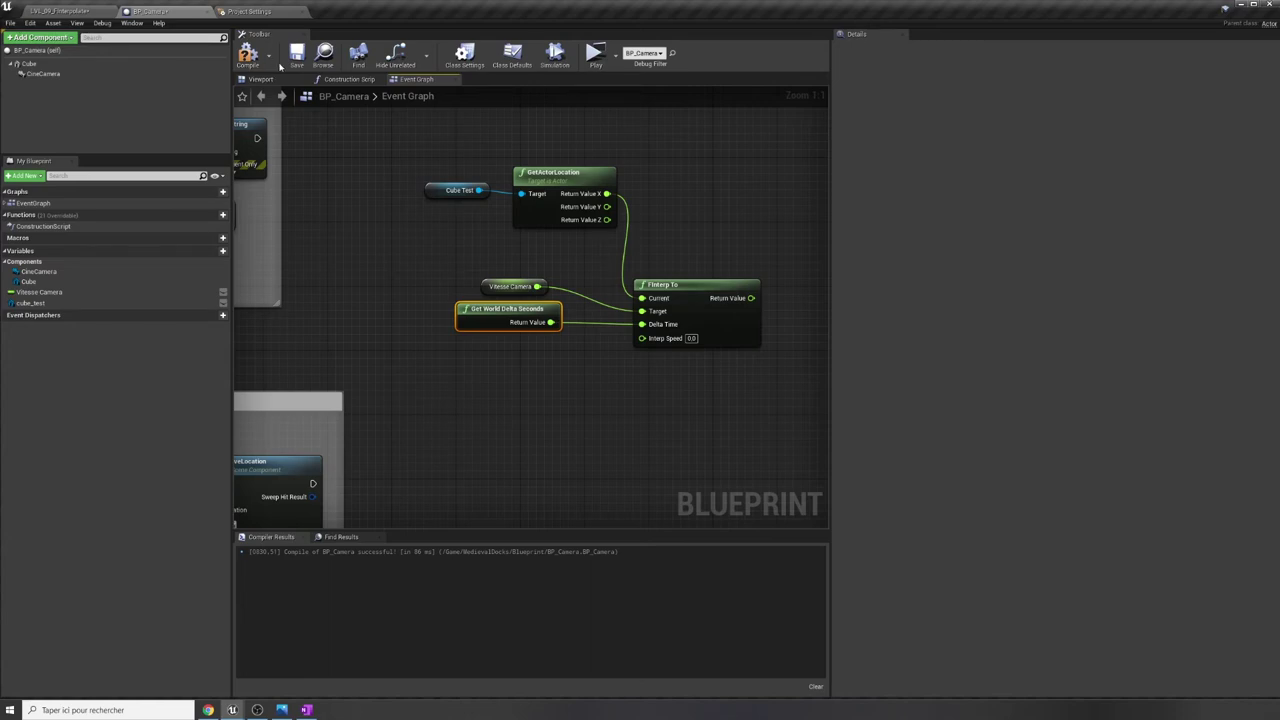
click(241, 57)
click(60, 11)
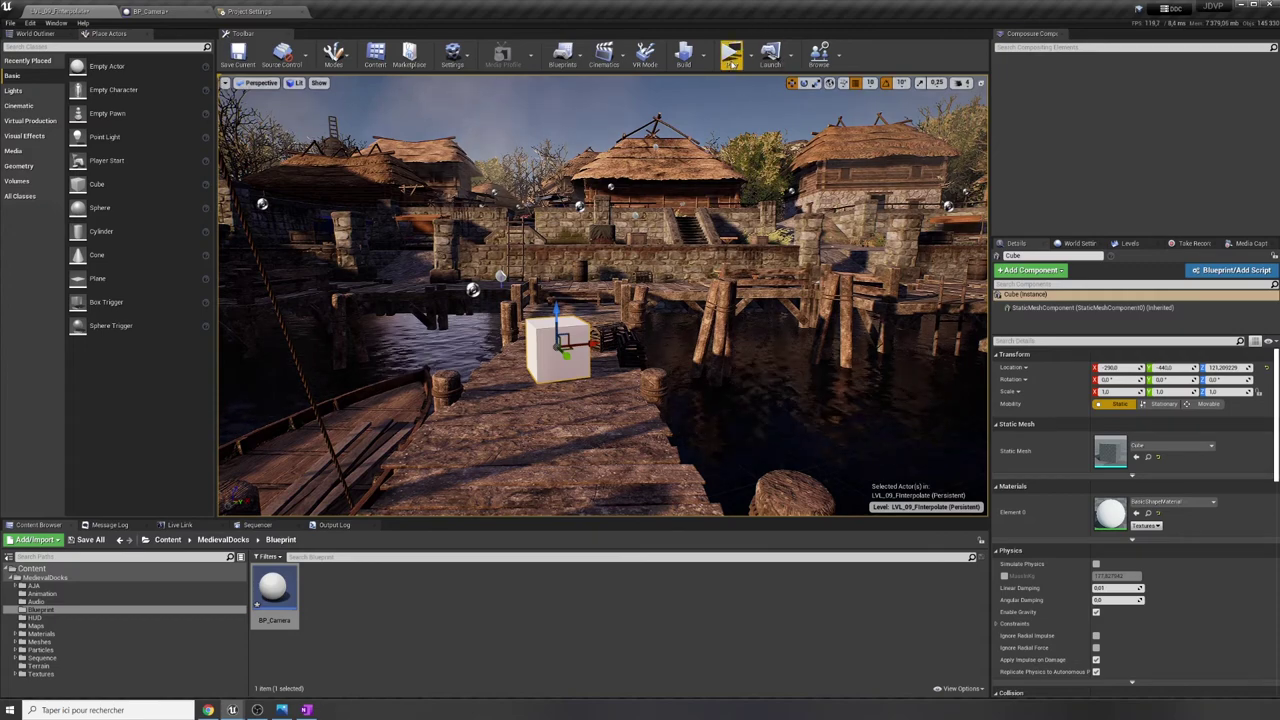
Play the level standalone with a 'stat fps' readout, then exit back to BP_Camera.
click(731, 55)
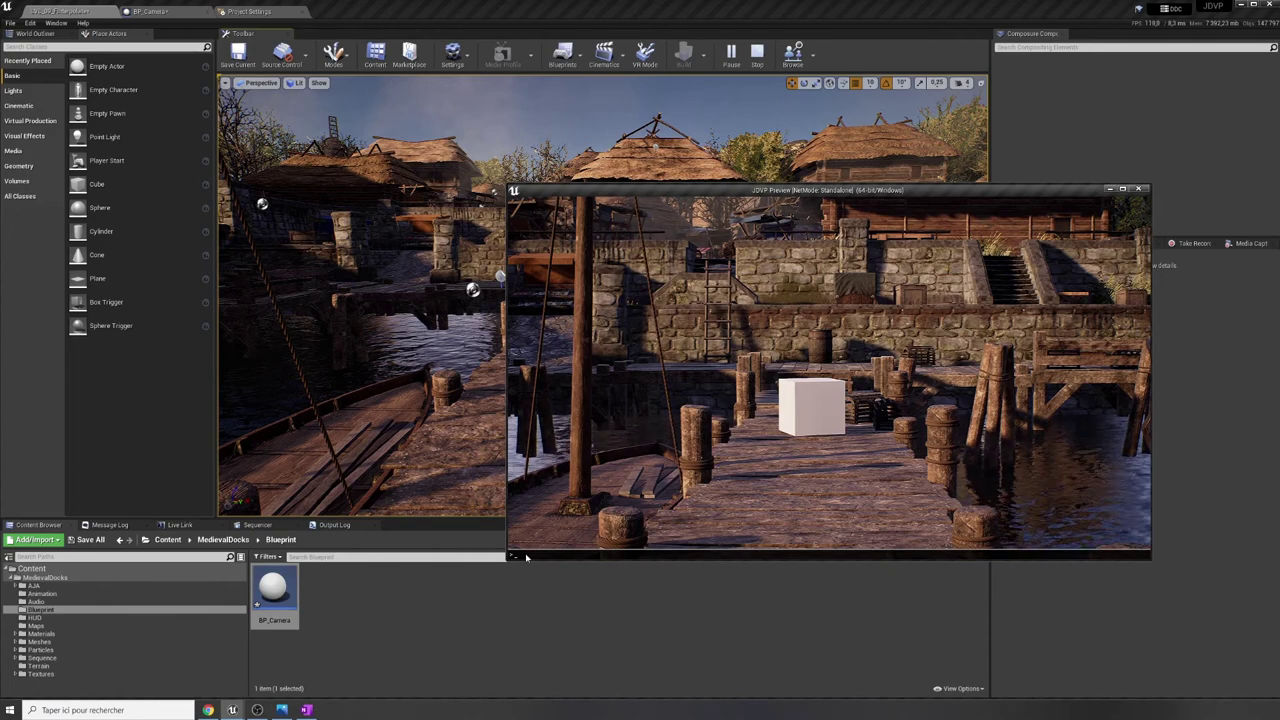
text(stat fps)
key(Return)
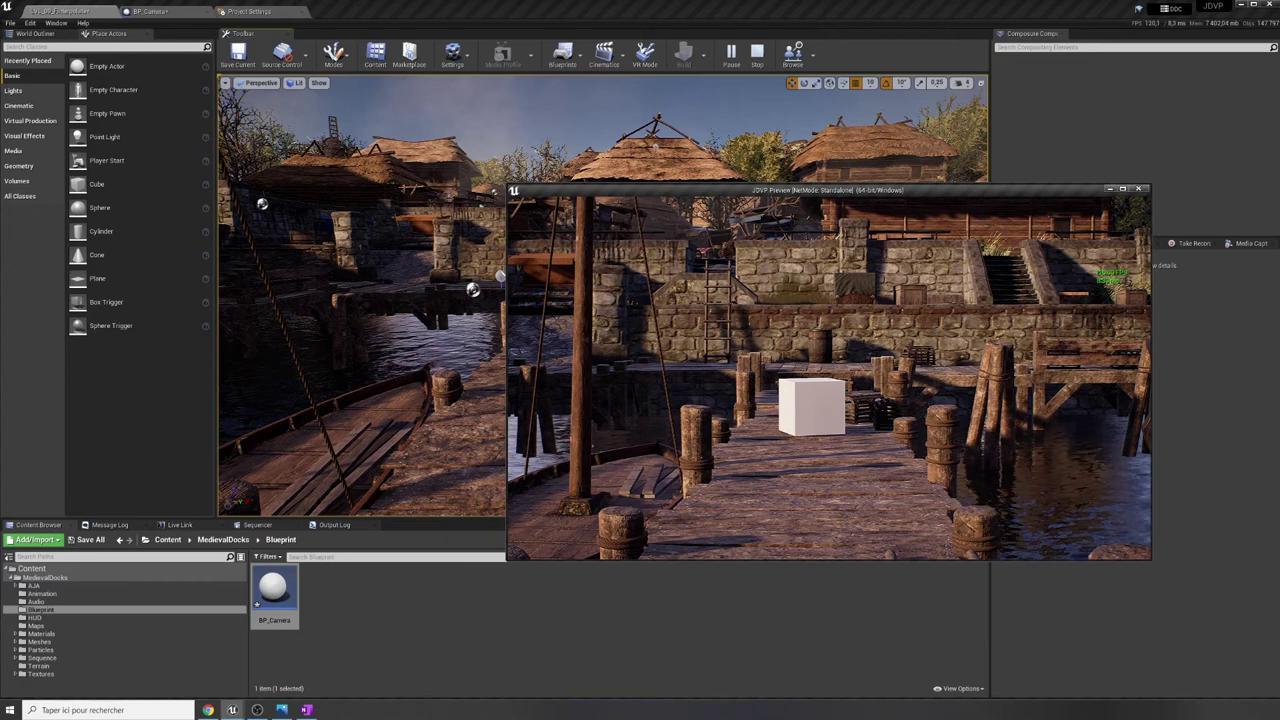
key(Escape)
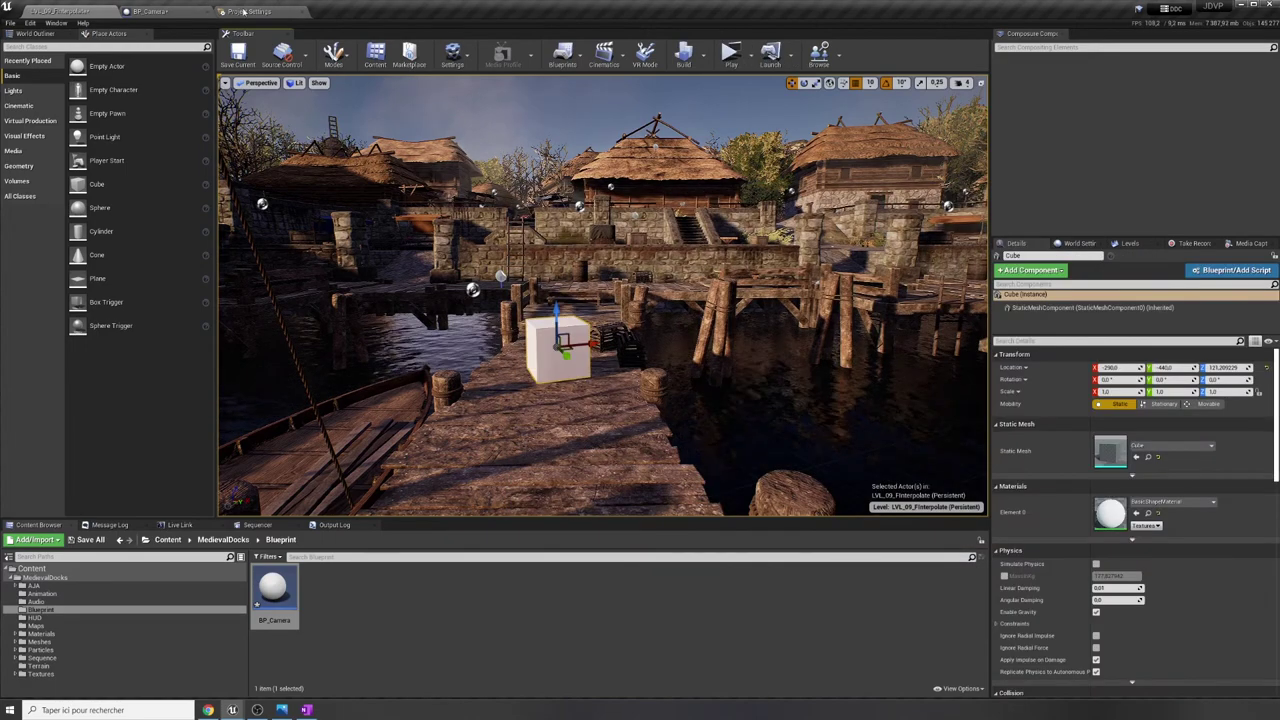
click(191, 15)
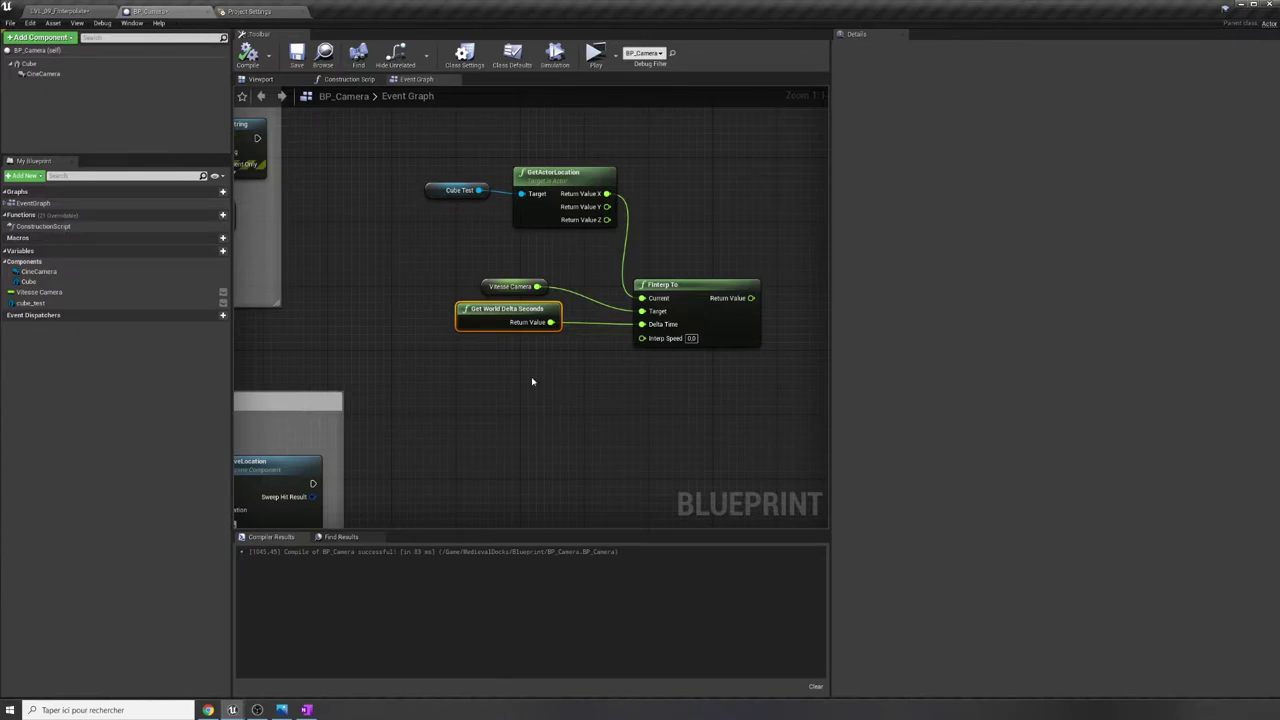
Add an Event Tick node in a free area of the graph.
scroll(528, 416, down, 1)
scroll(528, 416, down, 1)
right_drag(572, 443, 635, 354)
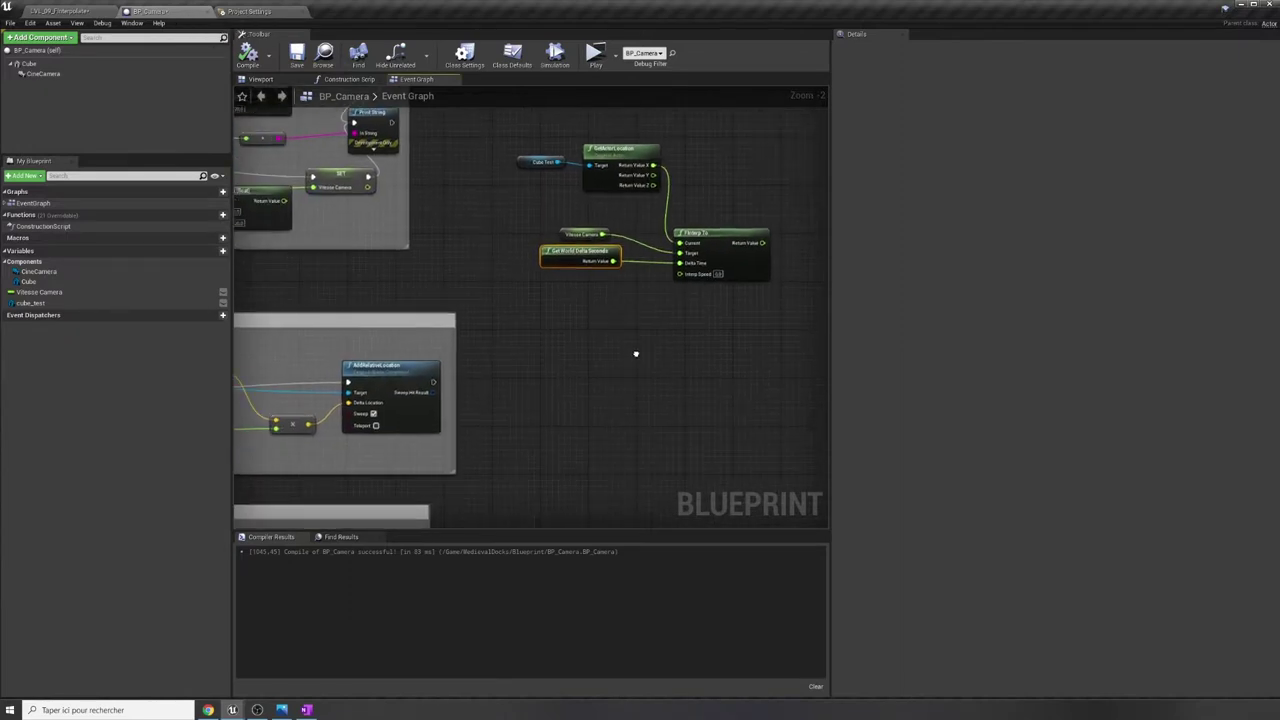
right_click(552, 390)
text(event)
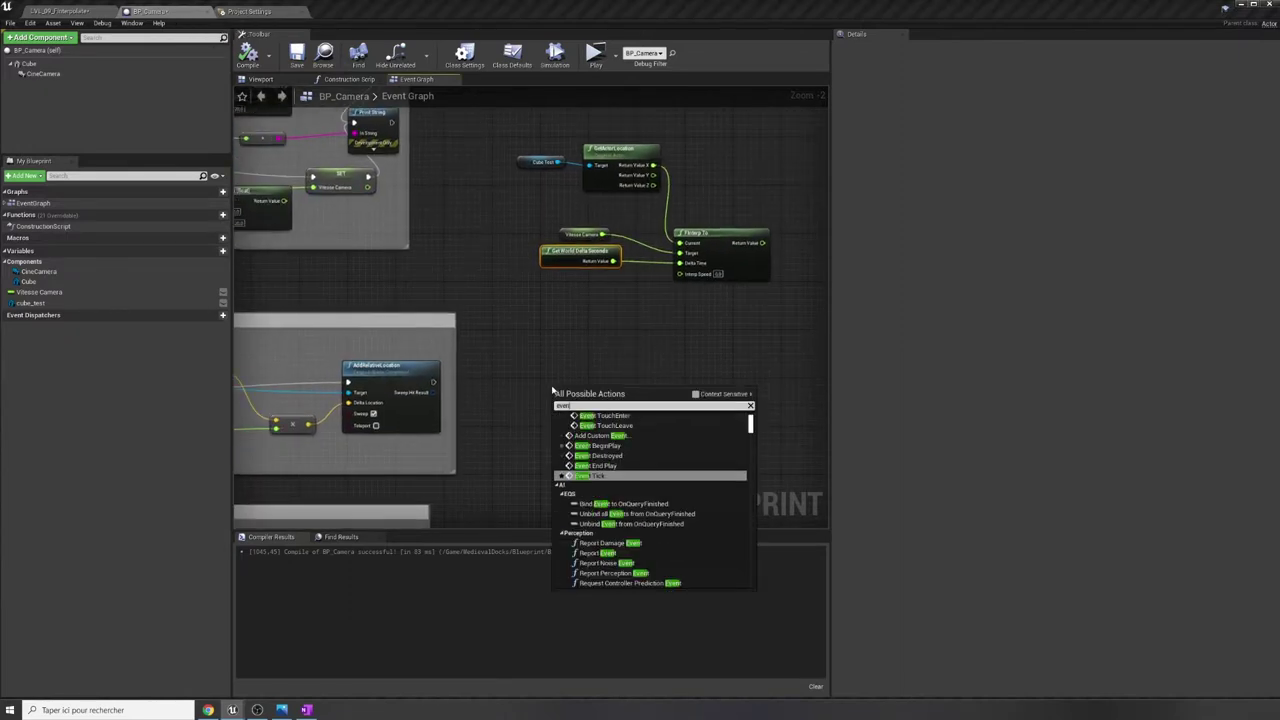
key(Return)
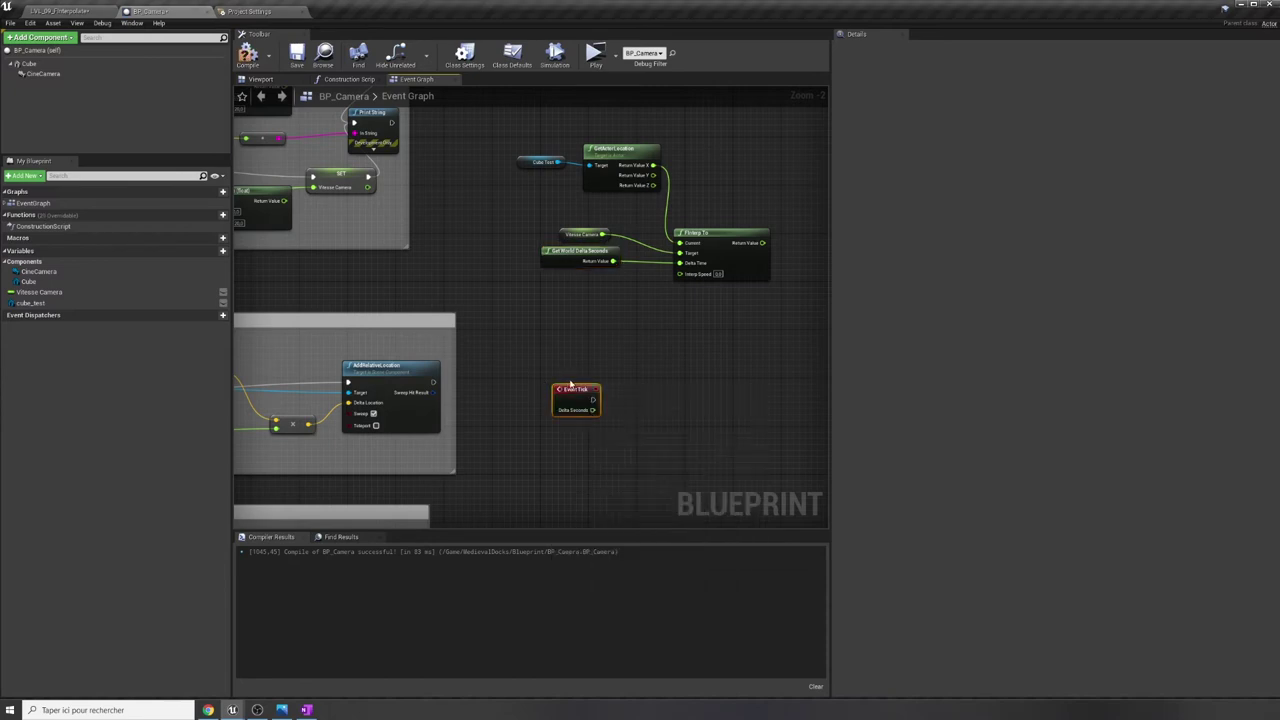
right_drag(649, 366, 592, 443)
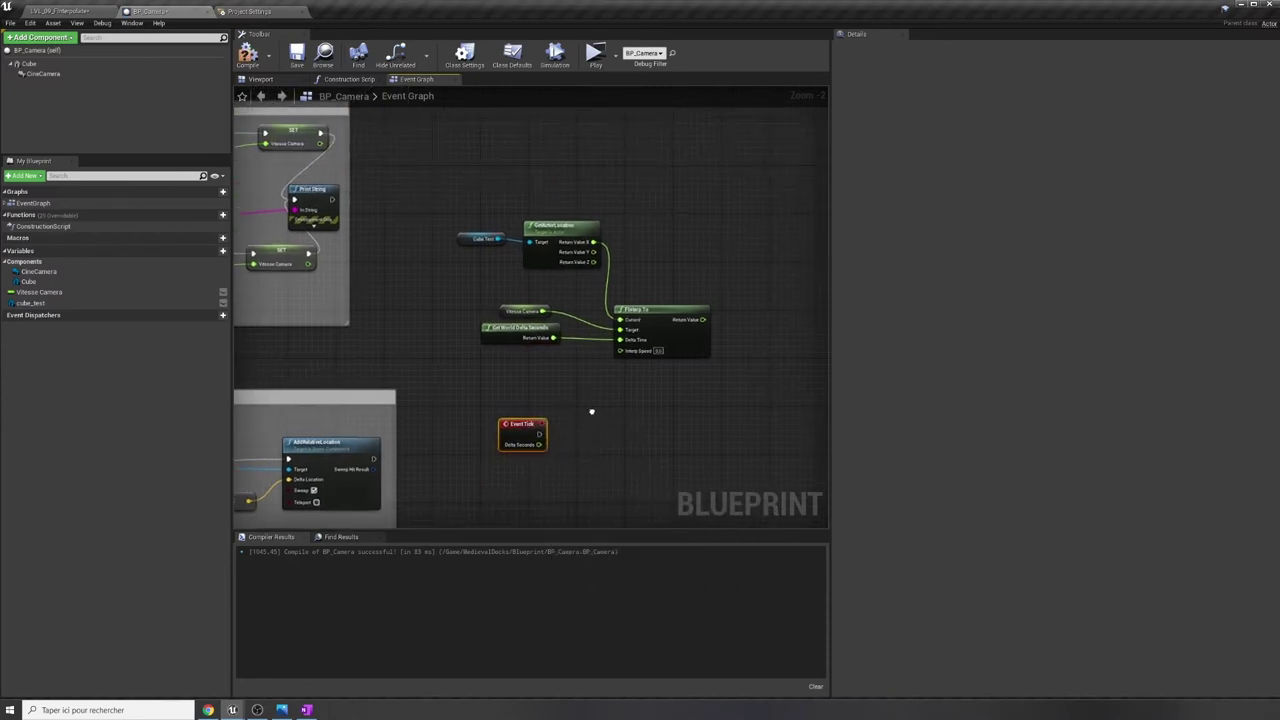
Have Event Tick drive a Print String showing Get World Delta Seconds, then compile.
drag(541, 435, 641, 438)
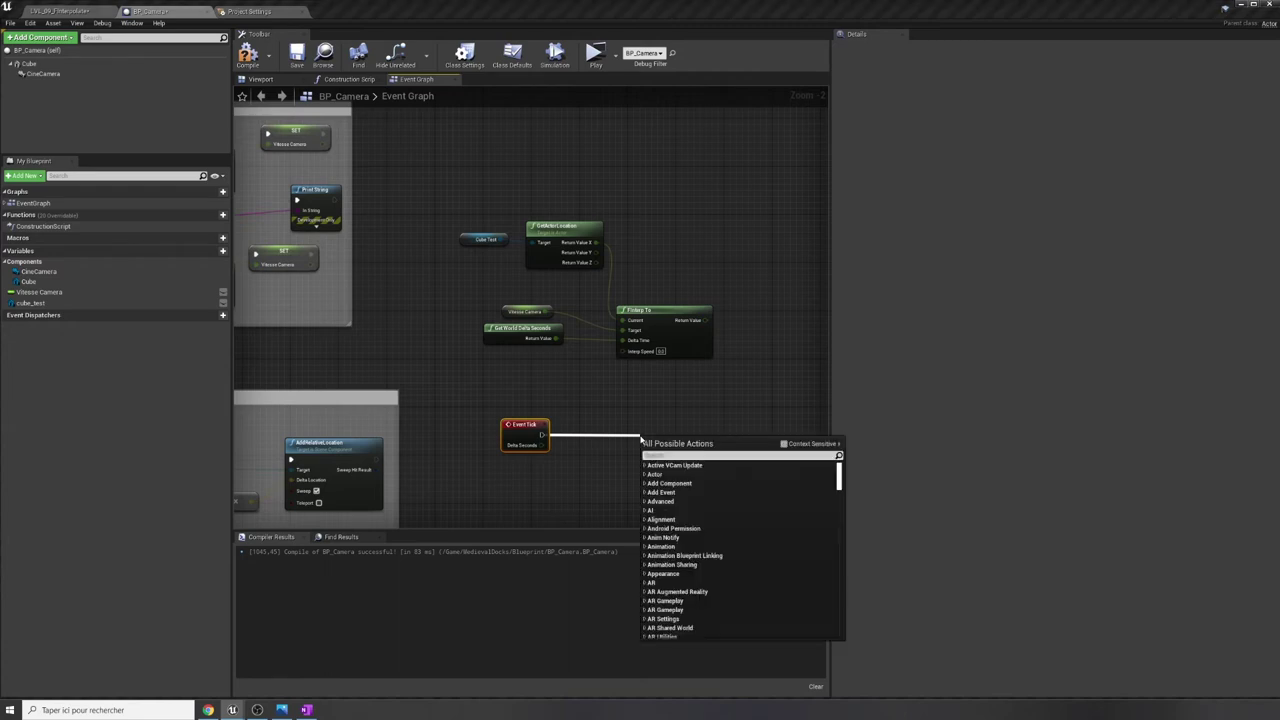
text(print)
key(Return)
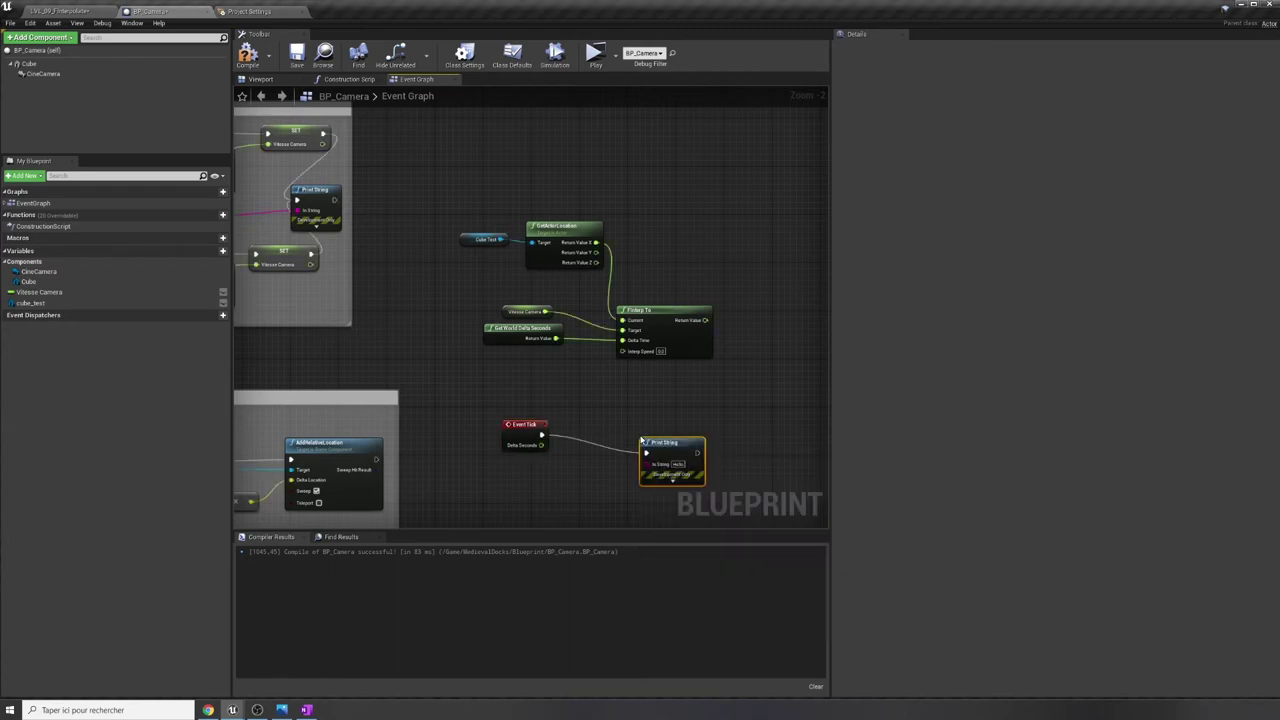
mouse_move(556, 338)
mouse_down()
mouse_move(648, 470)
mouse_move(678, 455)
mouse_up()
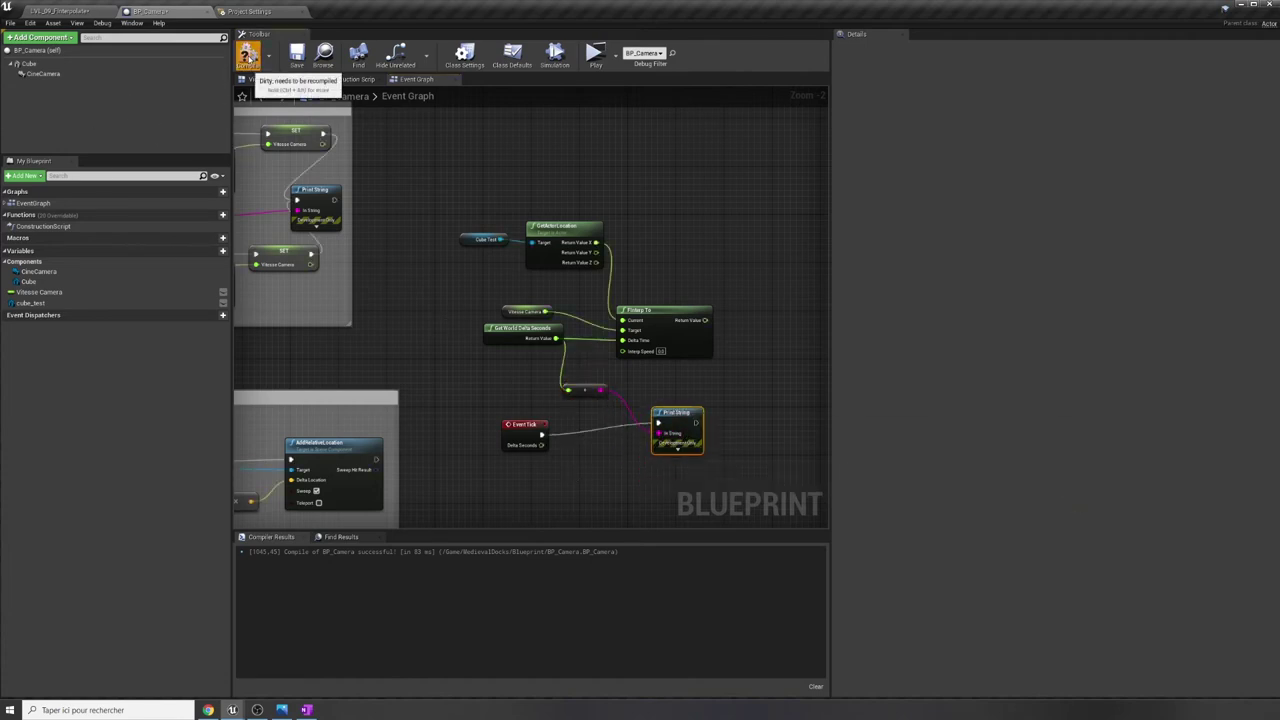
click(248, 55)
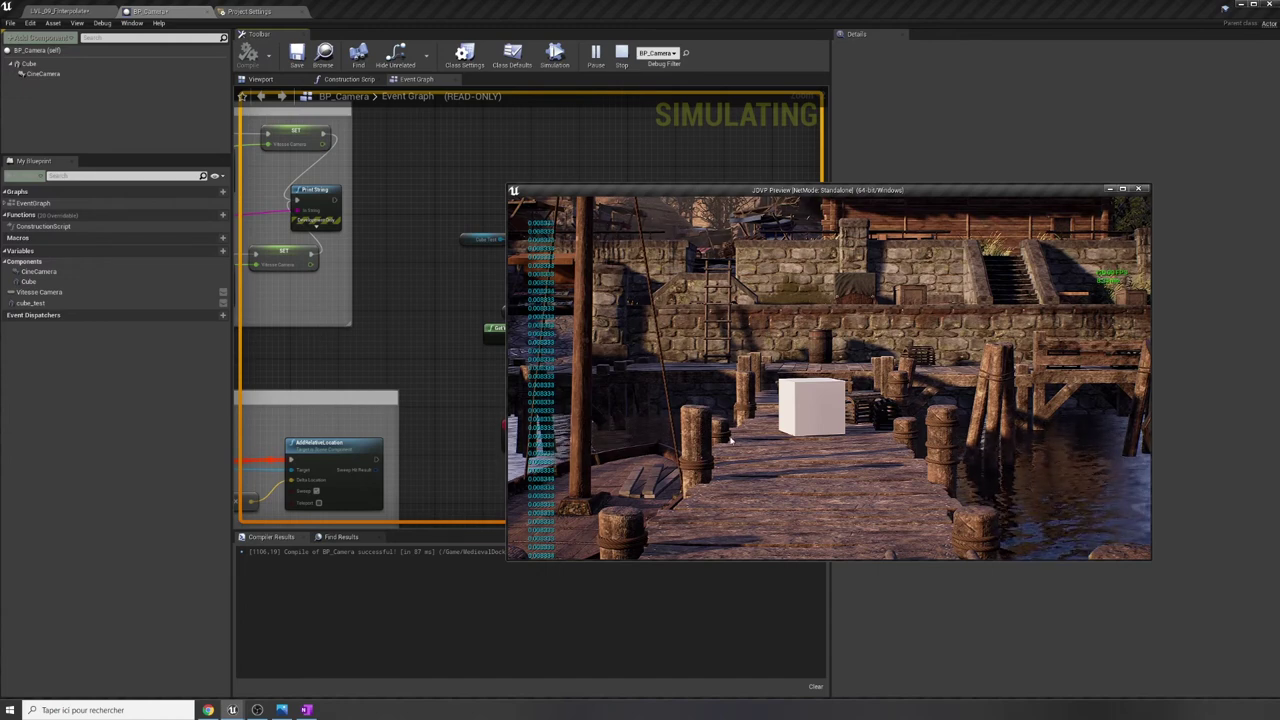
Cap the preview frame rate at 60 with the t.MaxFPS console command, then stop the preview.
key(grave)
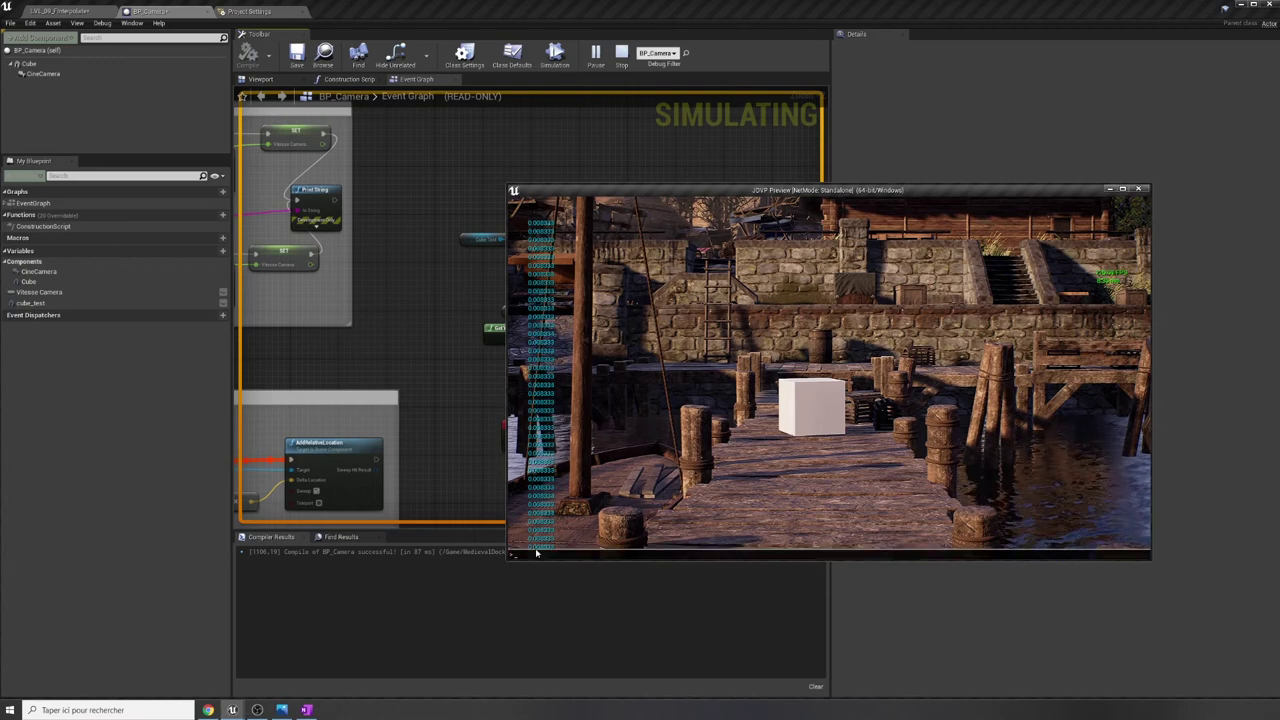
text(max)
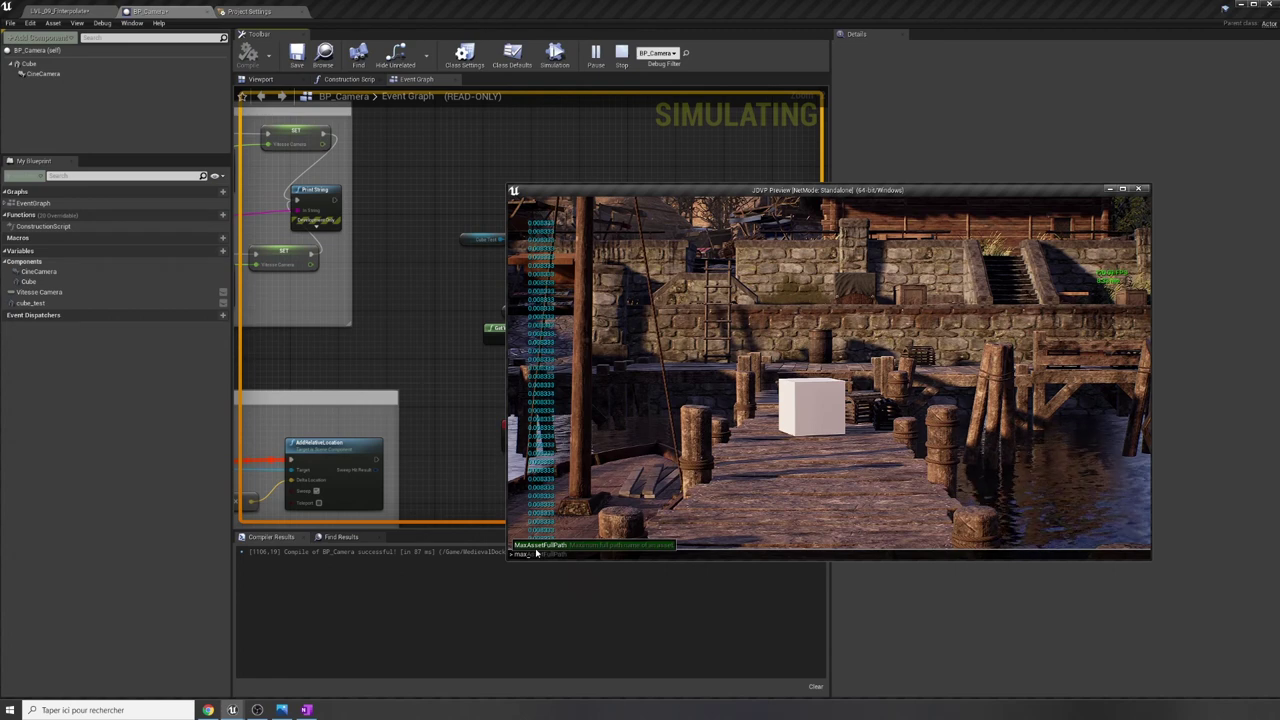
text(f)
key(BackSpace)
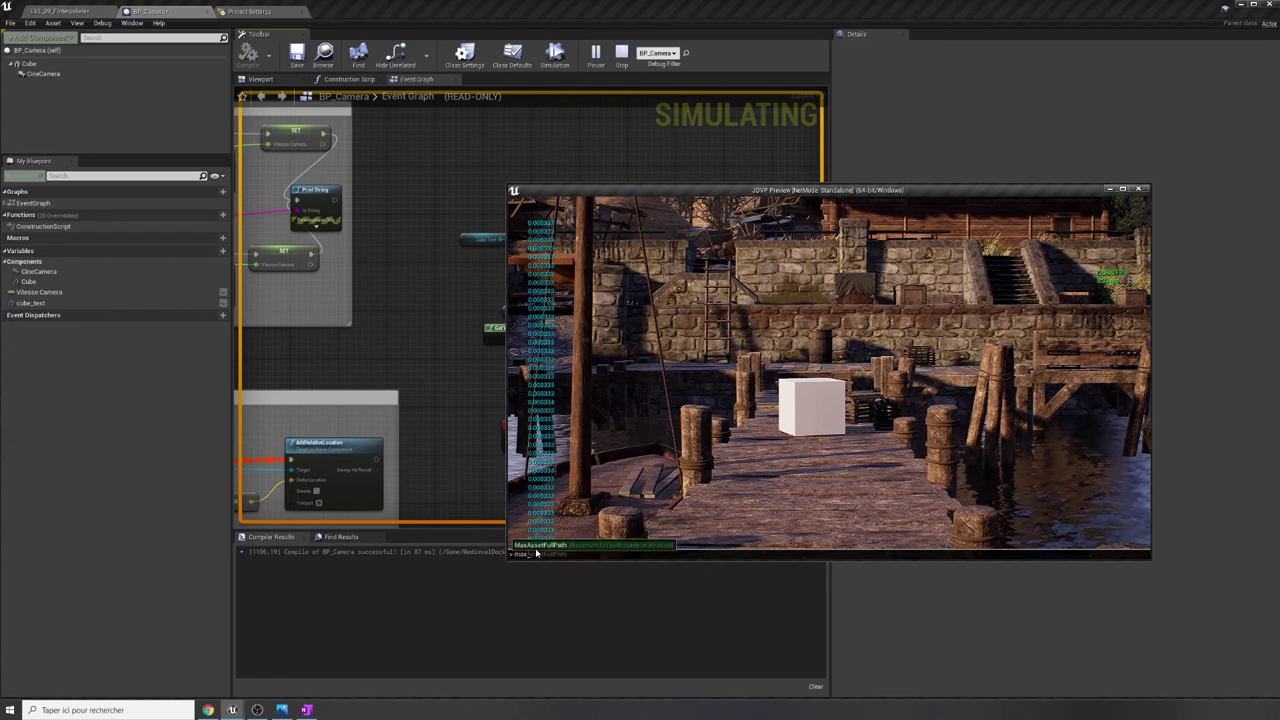
key(BackSpace)
key(BackSpace)
key(BackSpace)
text(t.)
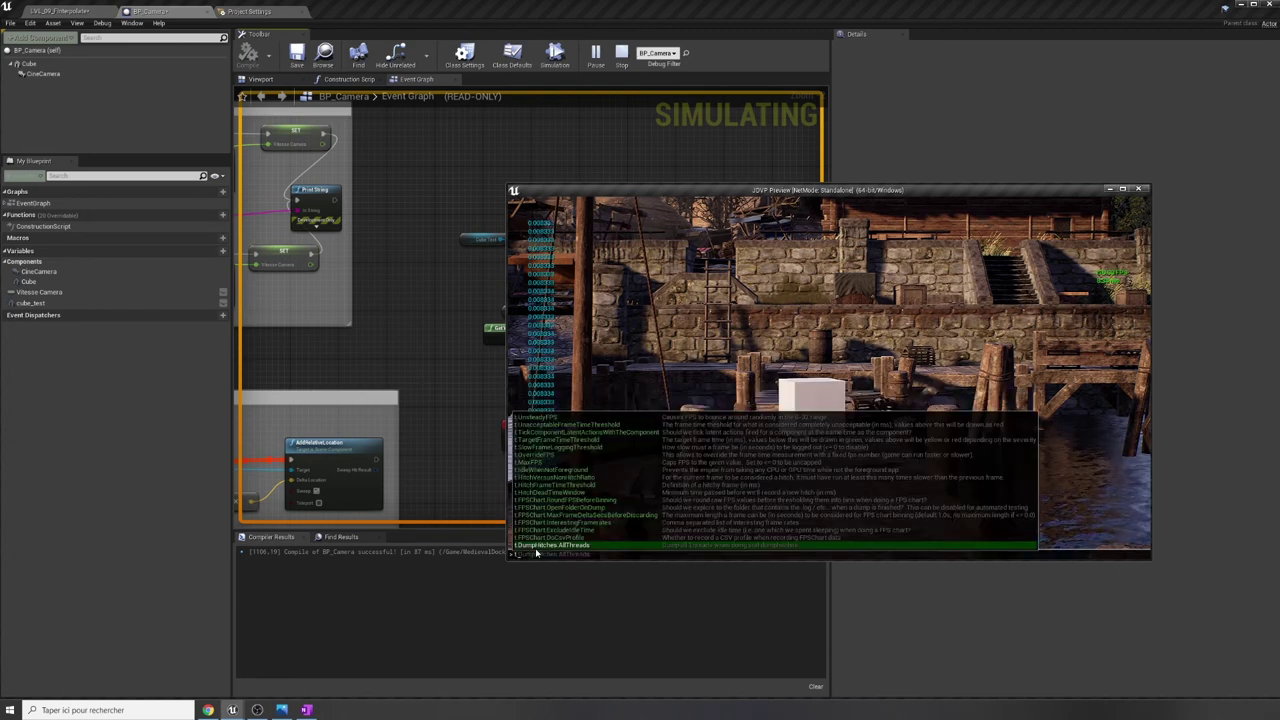
text(max)
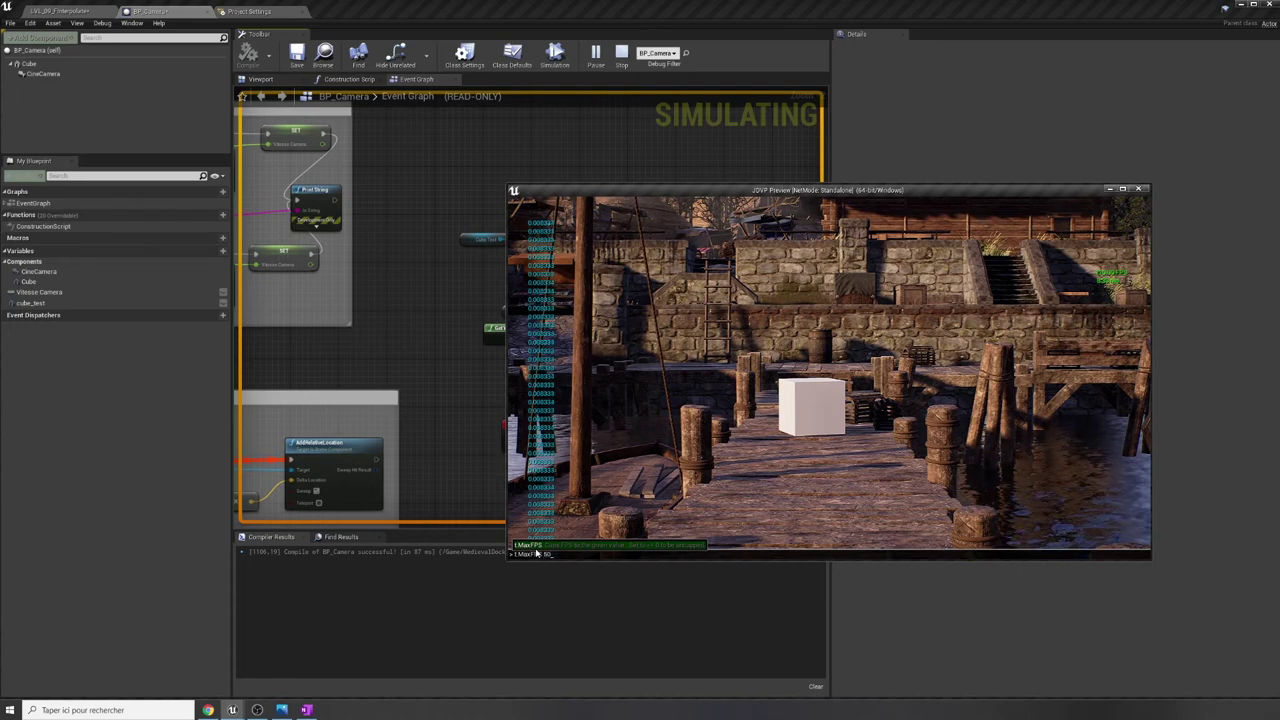
key(Return)
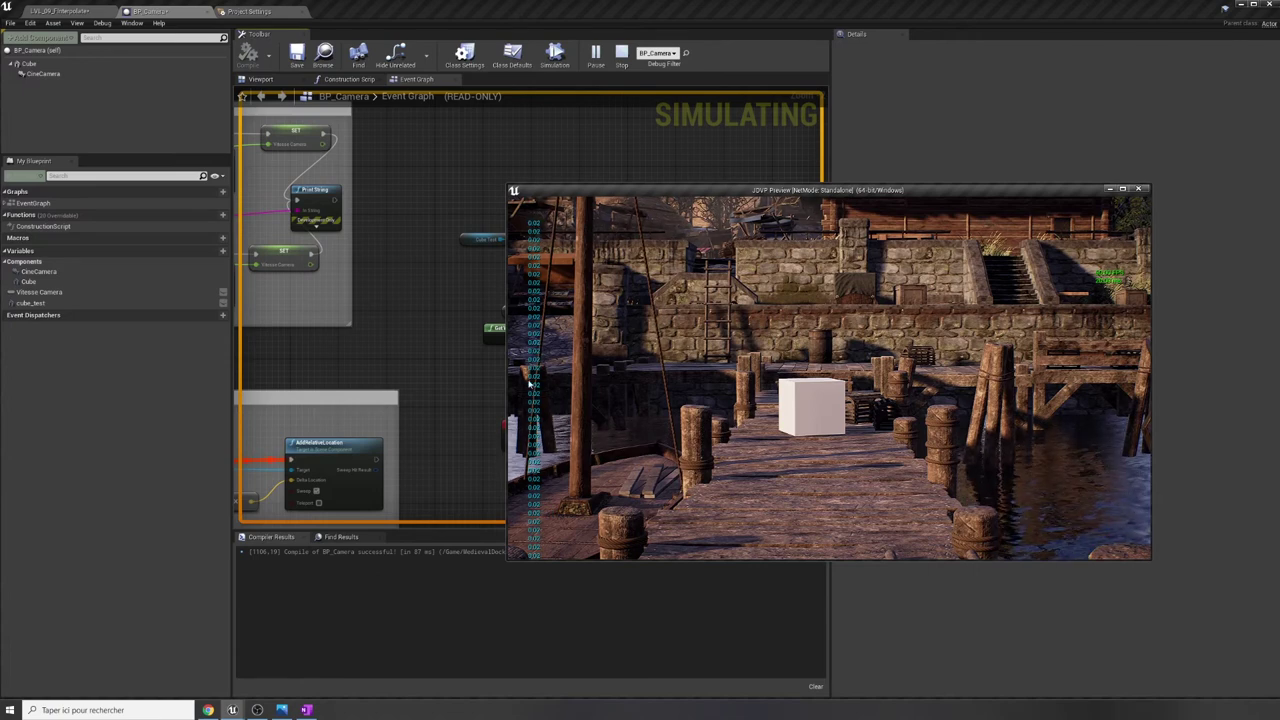
key(Escape)
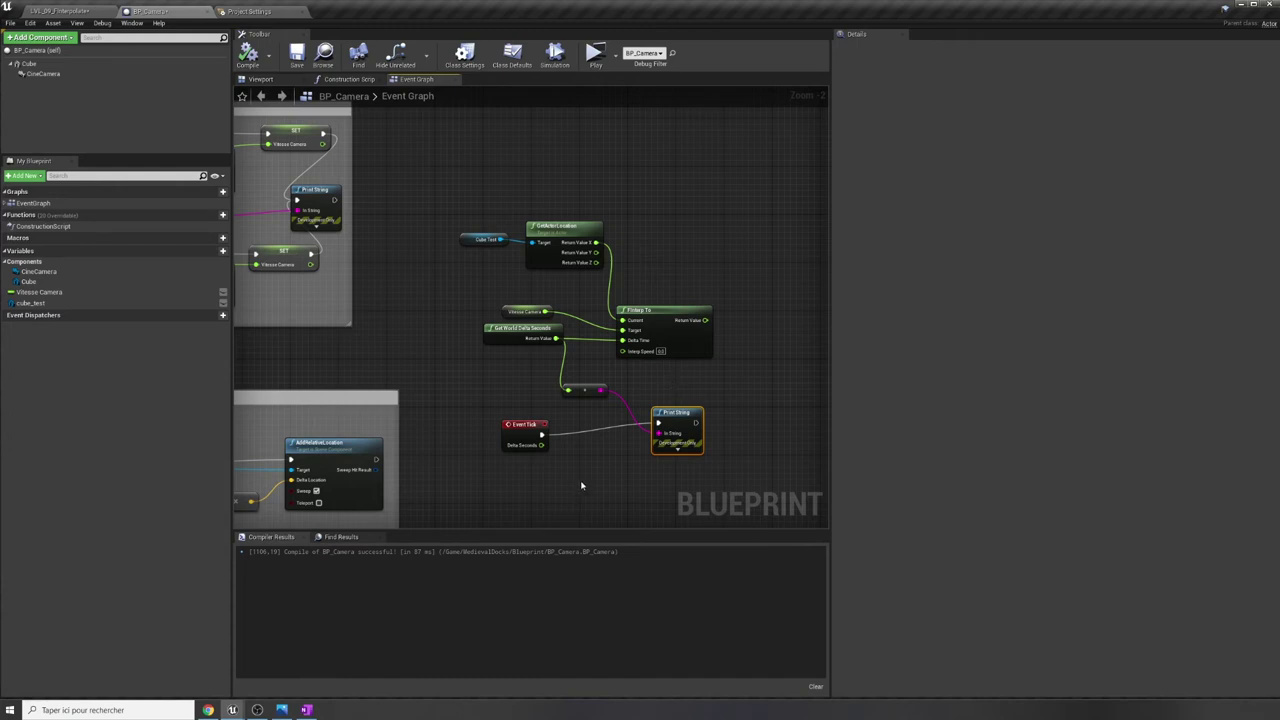
right_drag(609, 416, 607, 457)
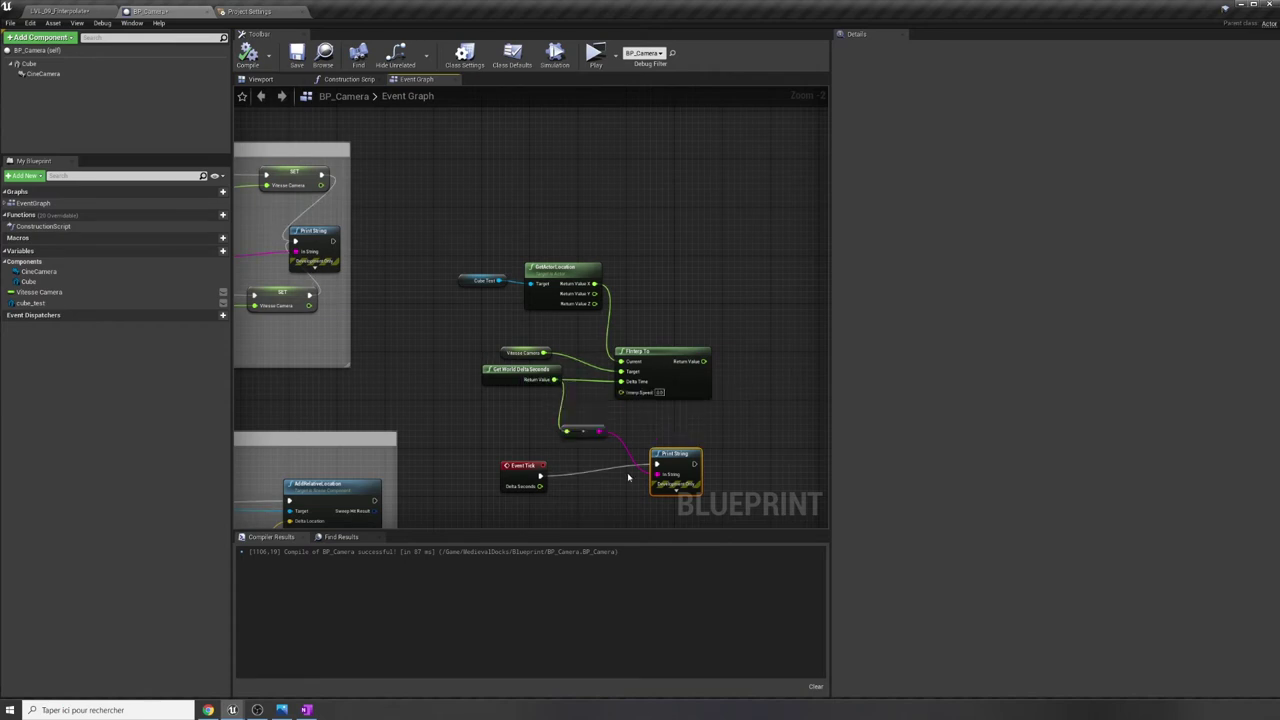
Delete the debug print nodes, set FInterp To's Interp Speed to 0.5, and recompile.
ctrl+click(585, 428)
key(Delete)
scroll(629, 394, up, 2)
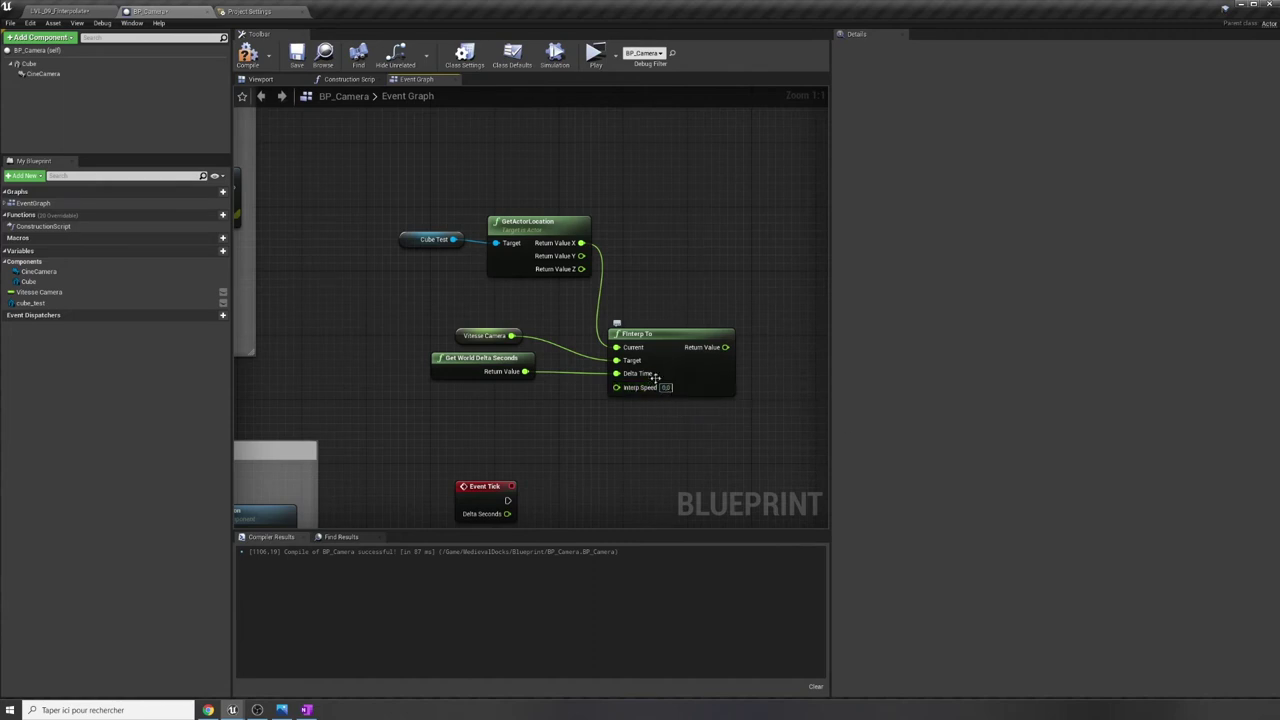
click(663, 388)
text(0.5)
click(248, 55)
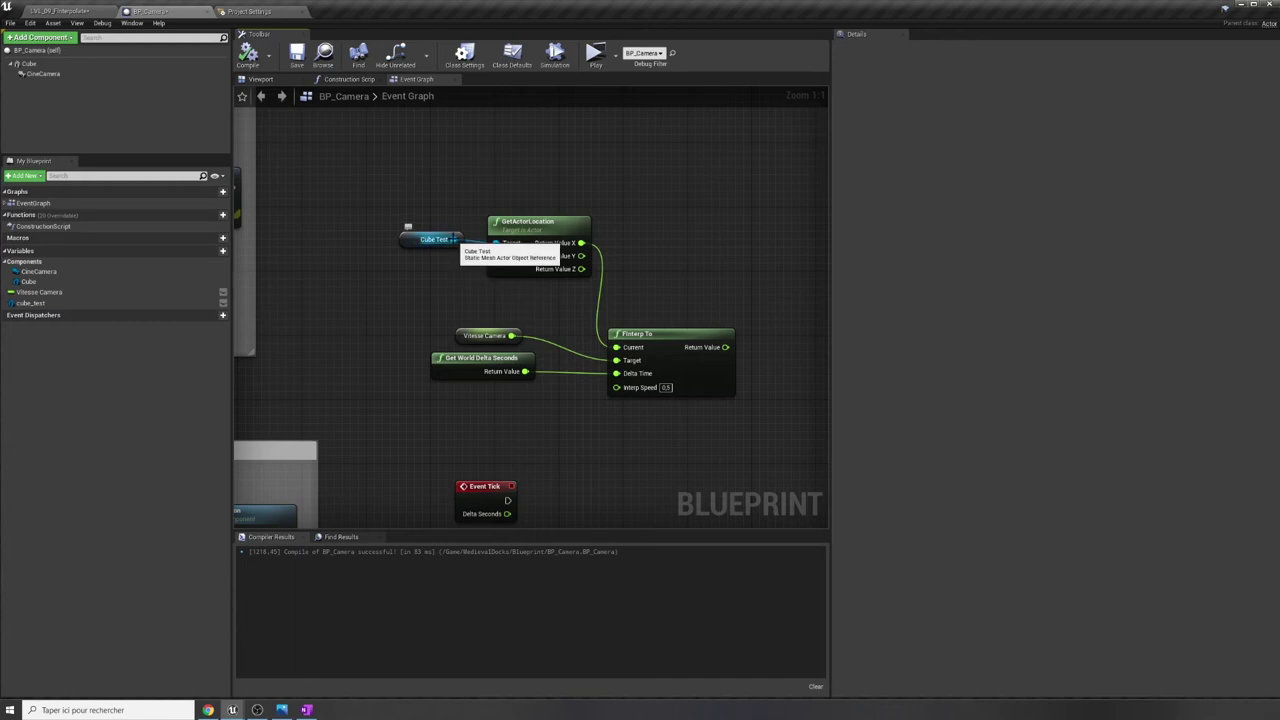
Add a SetActorLocation node for Cube Test with New Location split into X, Y, Z.
drag(453, 240, 627, 445)
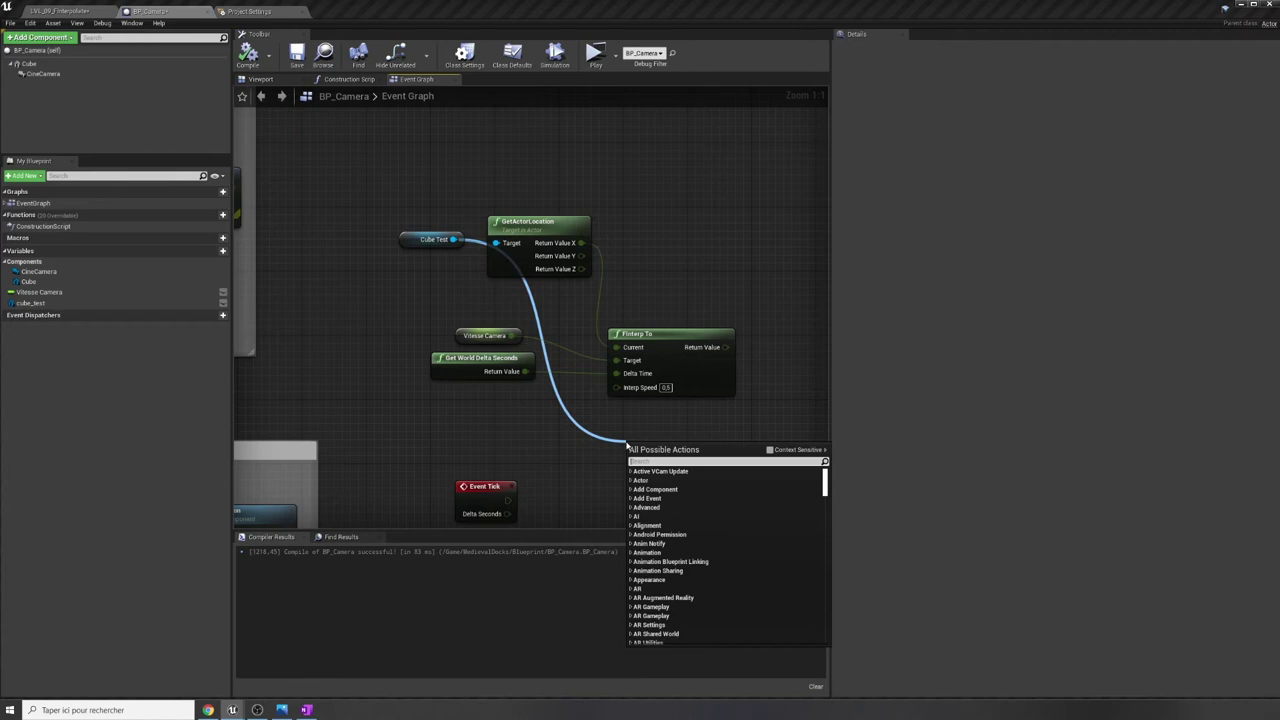
text(setactorlocation)
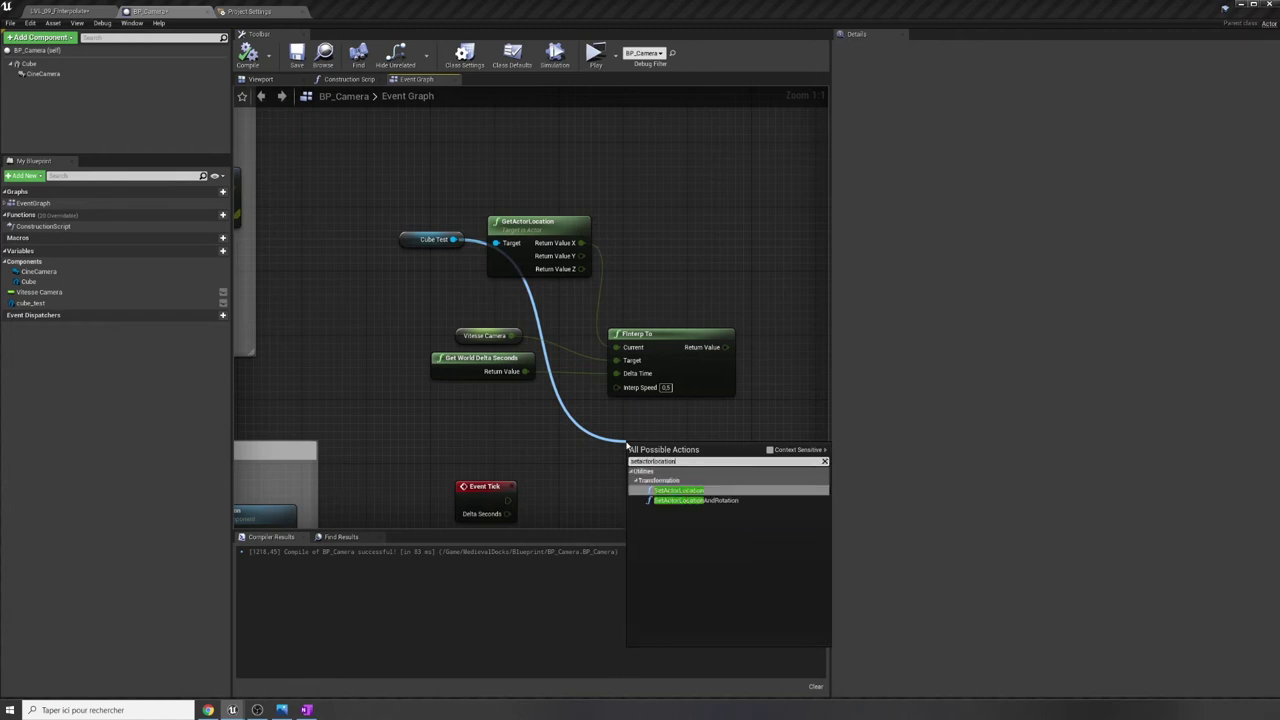
key(Return)
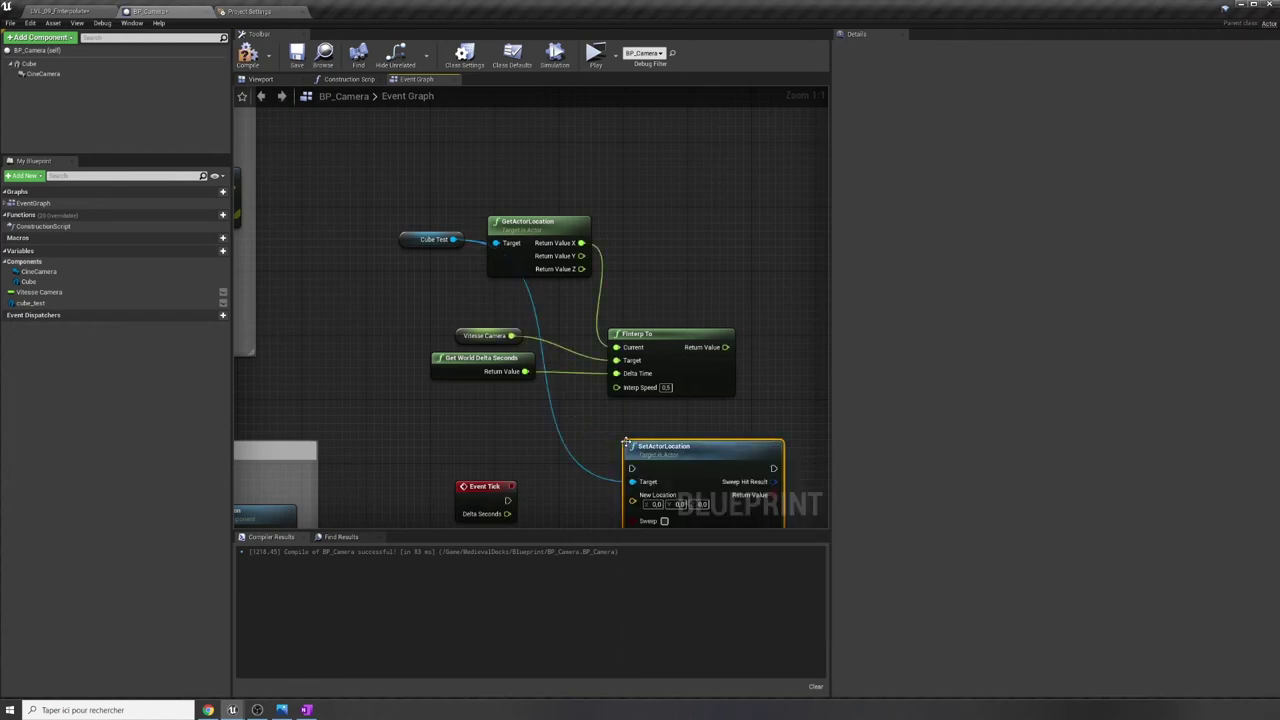
right_drag(723, 441, 720, 326)
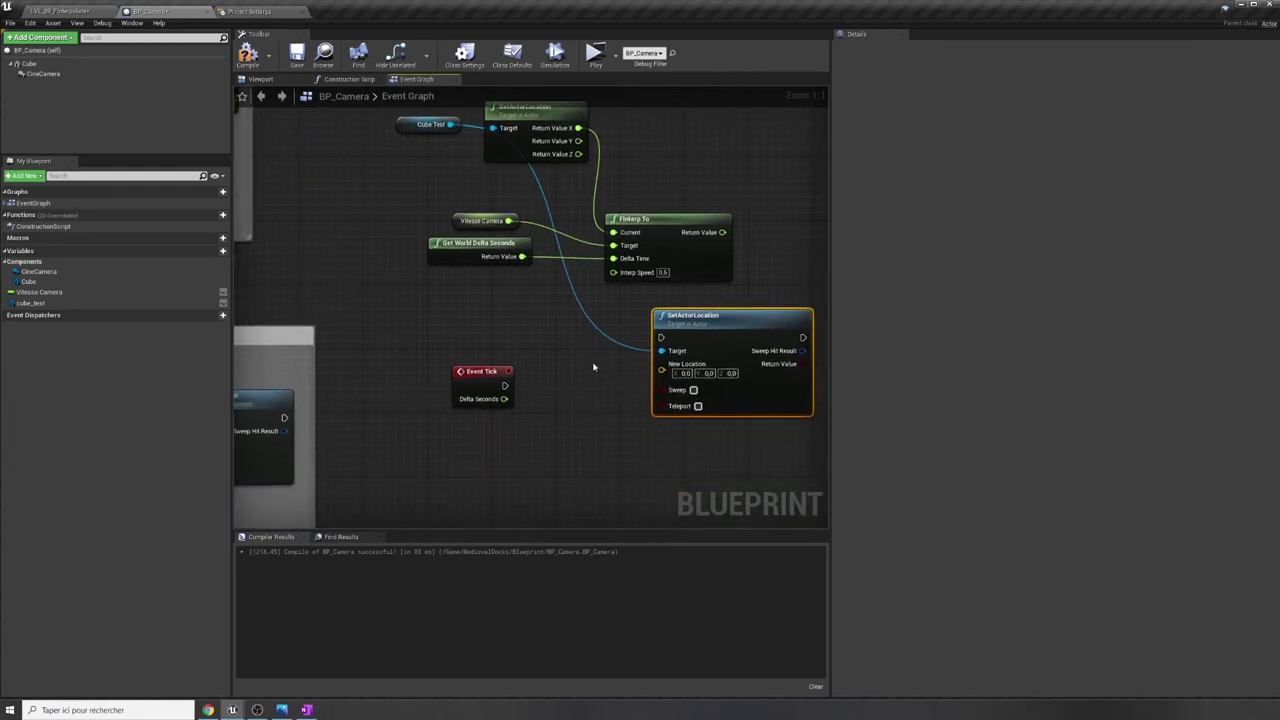
right_click(661, 372)
click(690, 392)
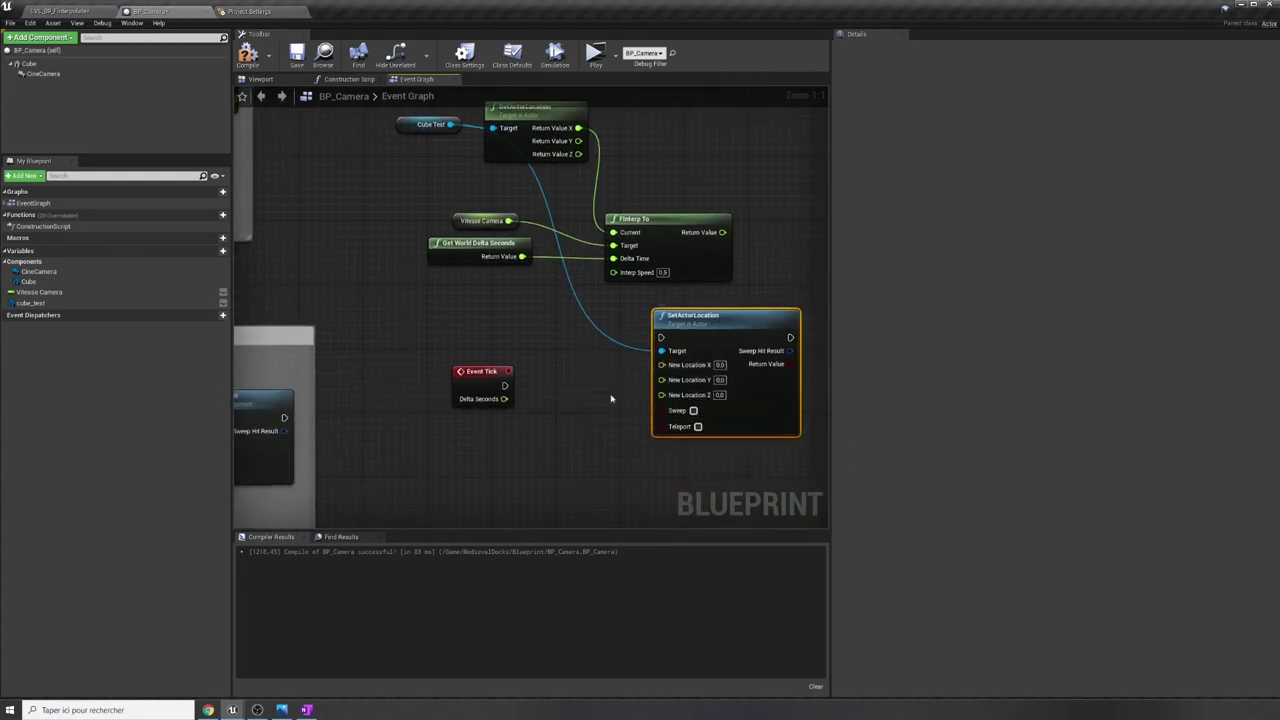
mouse_move(808, 320)
mouse_down()
mouse_move(826, 125)
mouse_move(730, 125)
mouse_up()
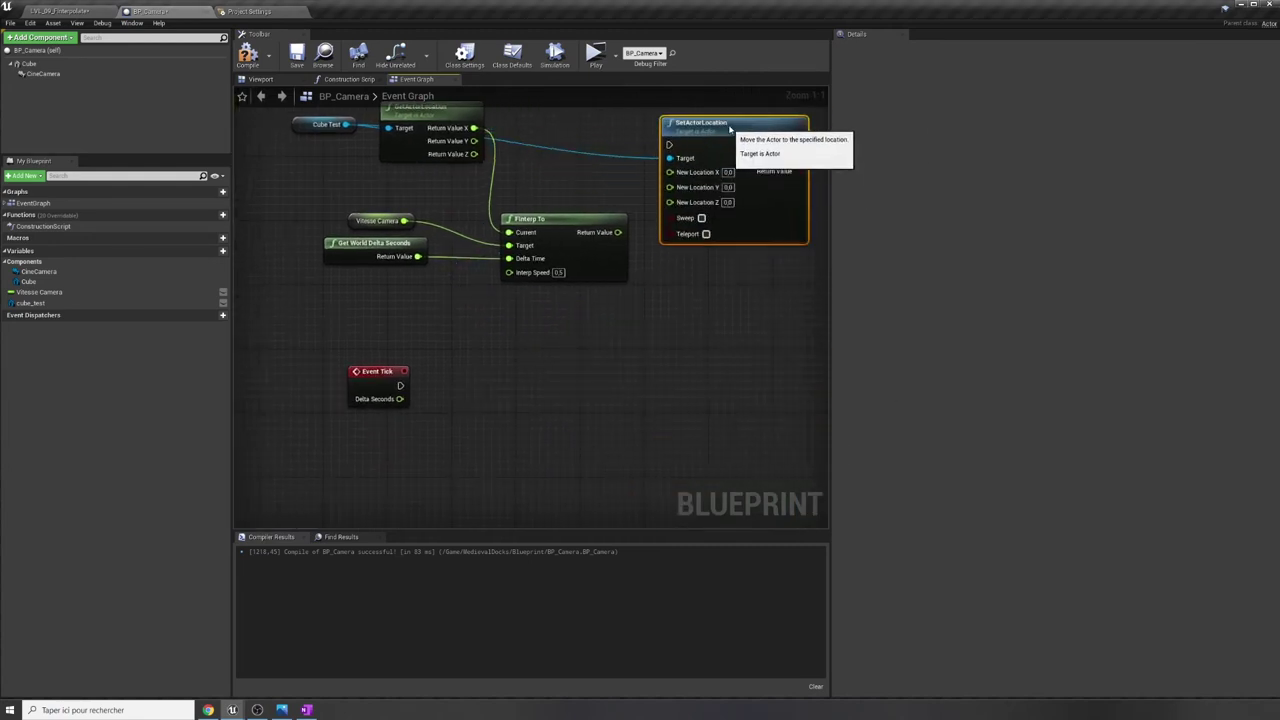
mouse_move(583, 173)
right_down()
mouse_move(569, 260)
mouse_move(527, 326)
right_up()
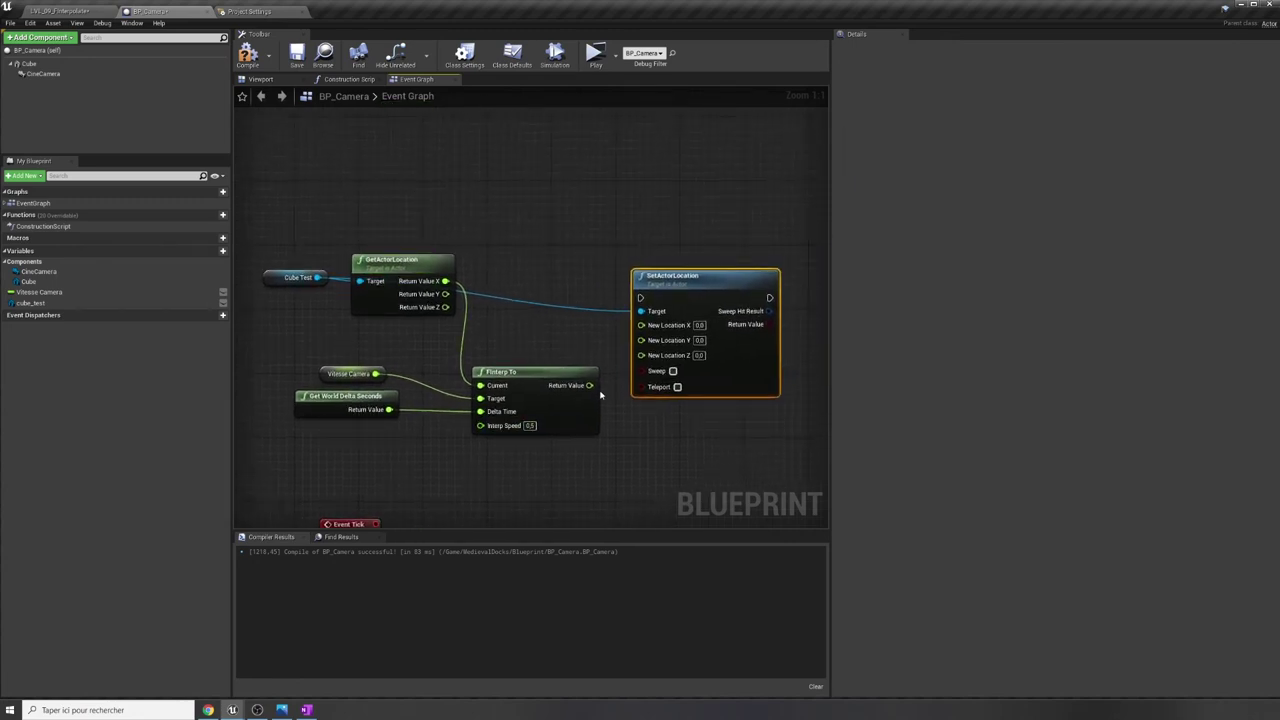
Wire FInterp To into X, Event Tick's exec, and the cube's Y and Z into SetActorLocation.
drag(589, 385, 646, 327)
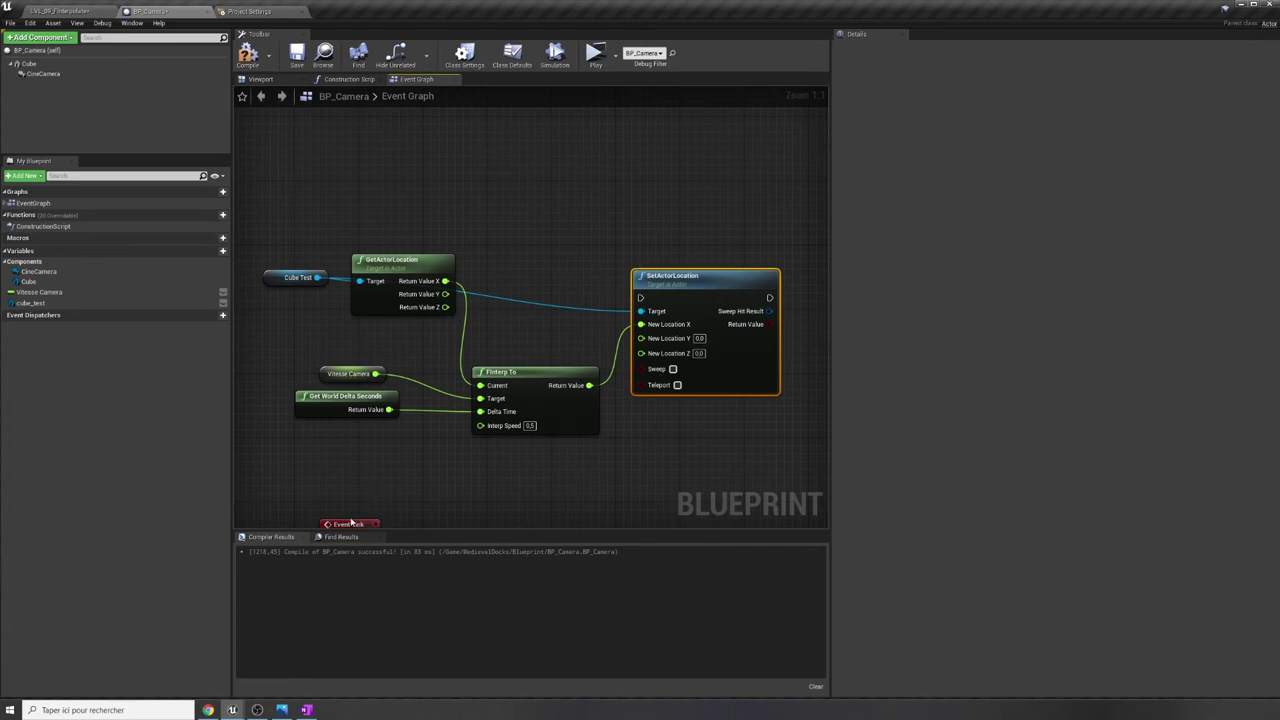
mouse_move(350, 522)
mouse_down()
mouse_move(363, 428)
mouse_move(401, 432)
mouse_move(640, 287)
mouse_up()
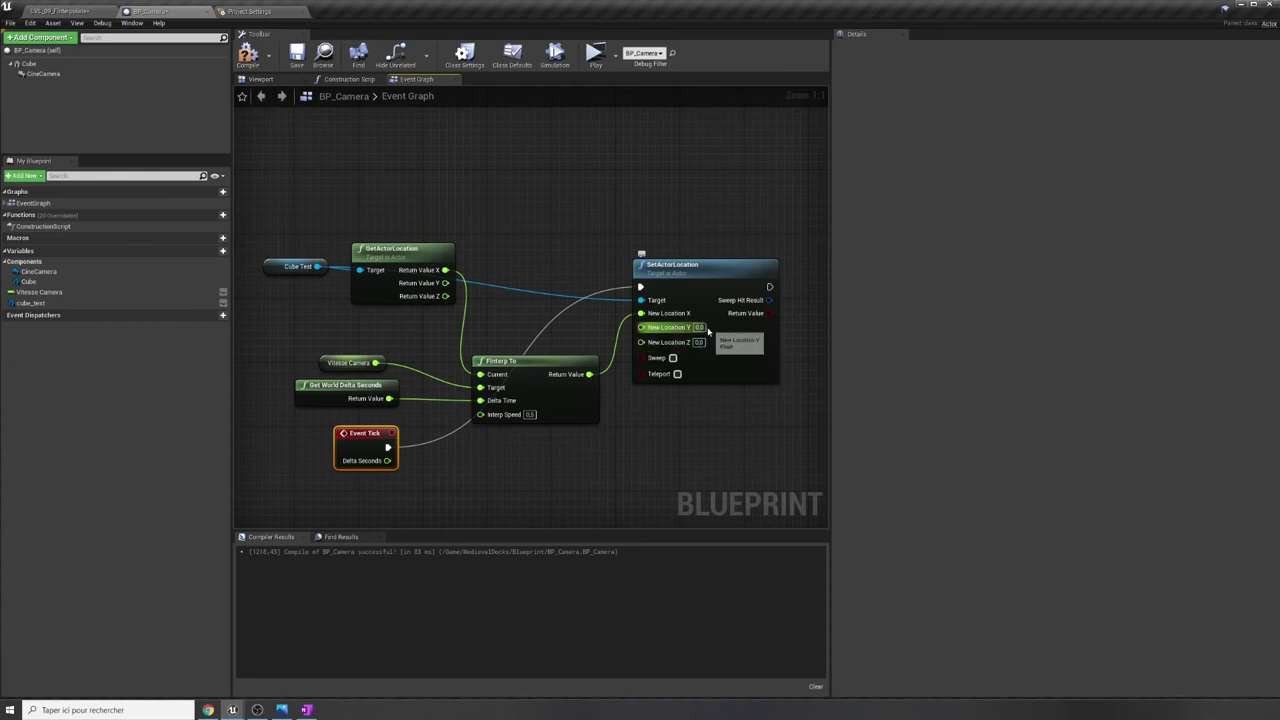
drag(445, 283, 641, 327)
drag(445, 296, 641, 340)
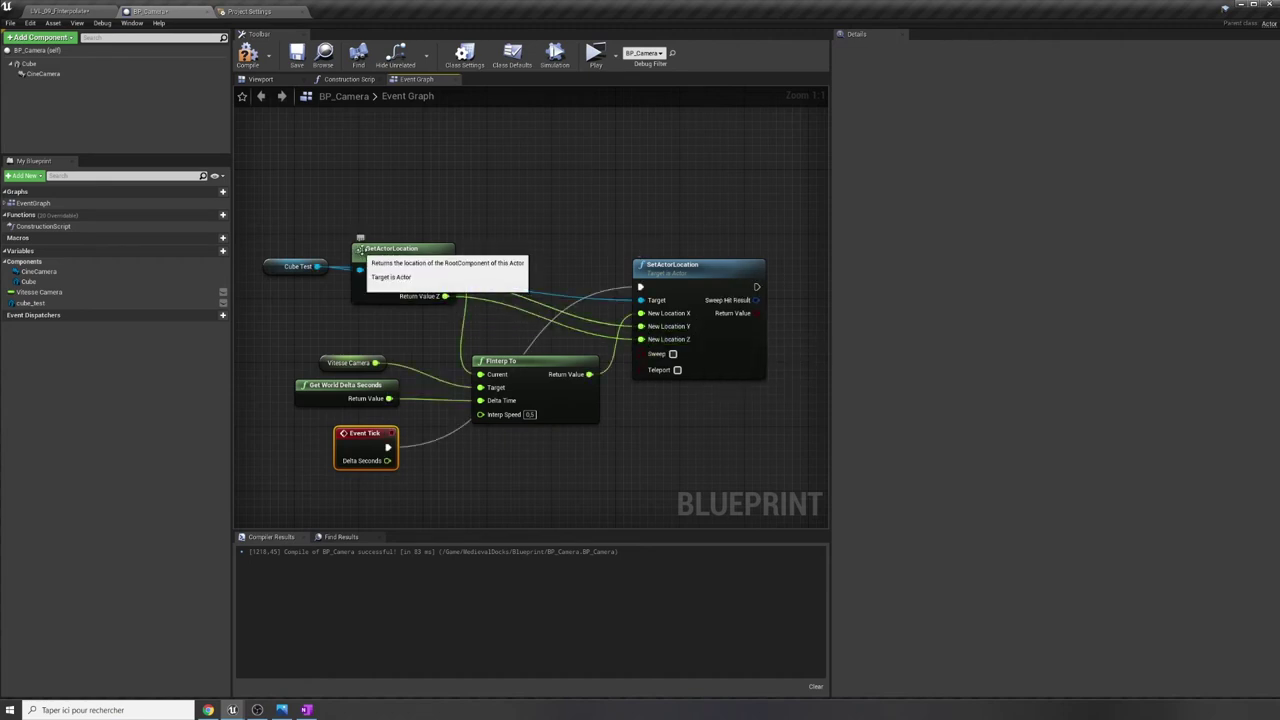
Set the level's Cube mobility to Movable.
click(60, 11)
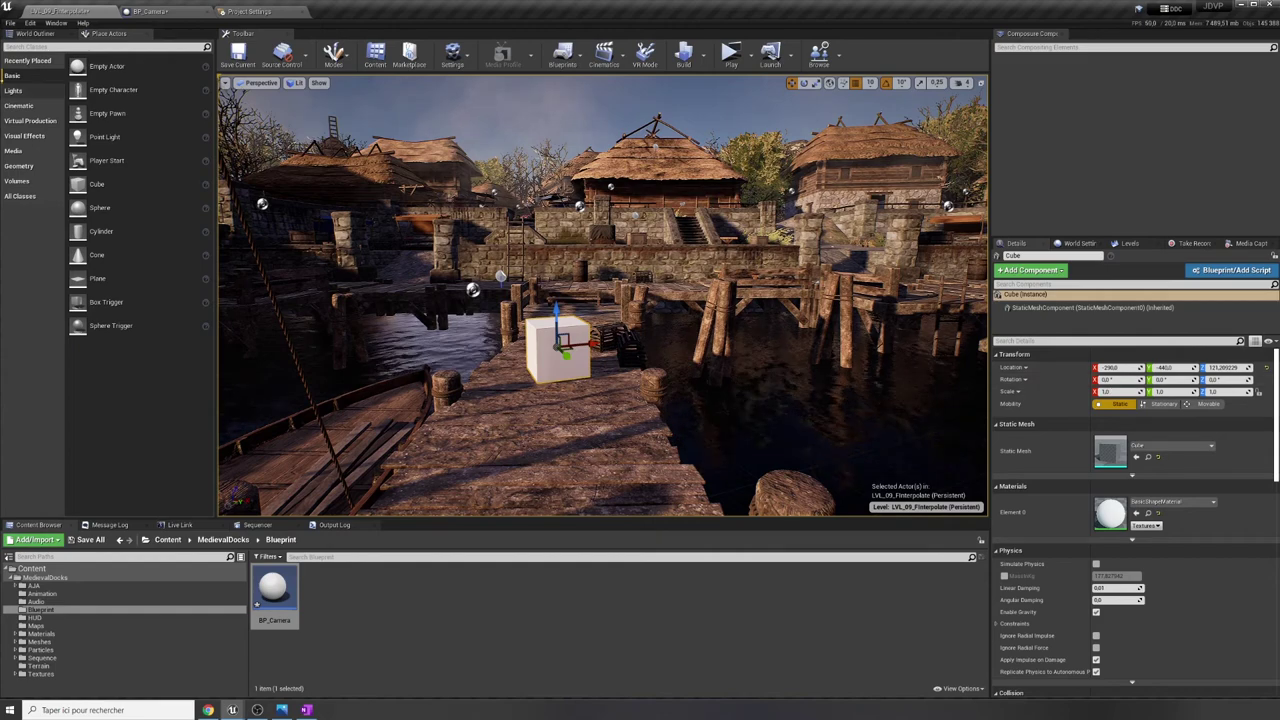
click(190, 12)
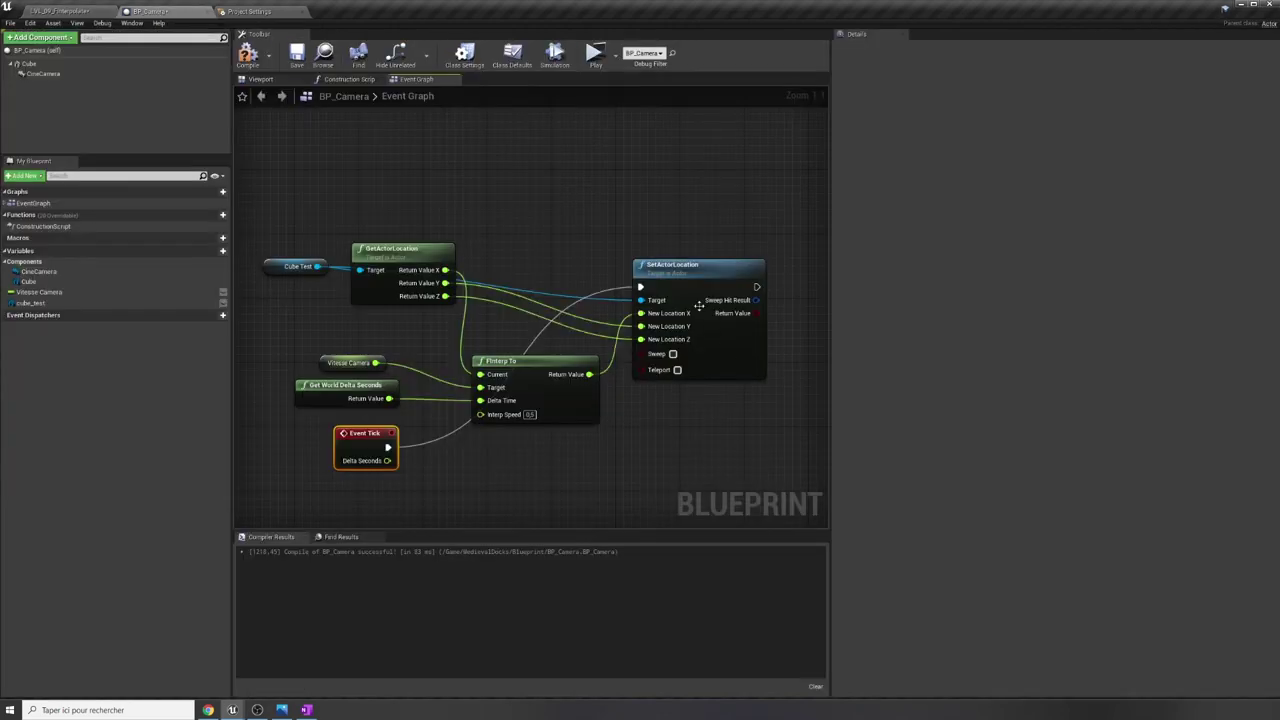
click(300, 266)
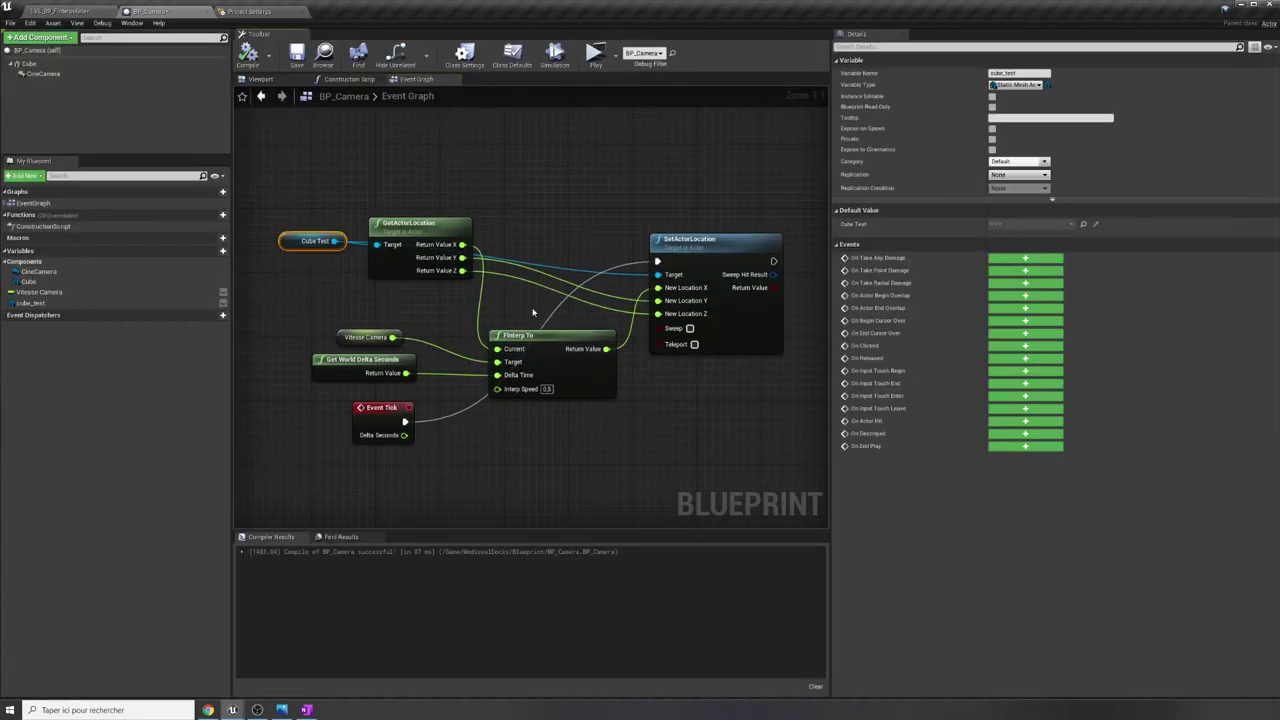
click(72, 12)
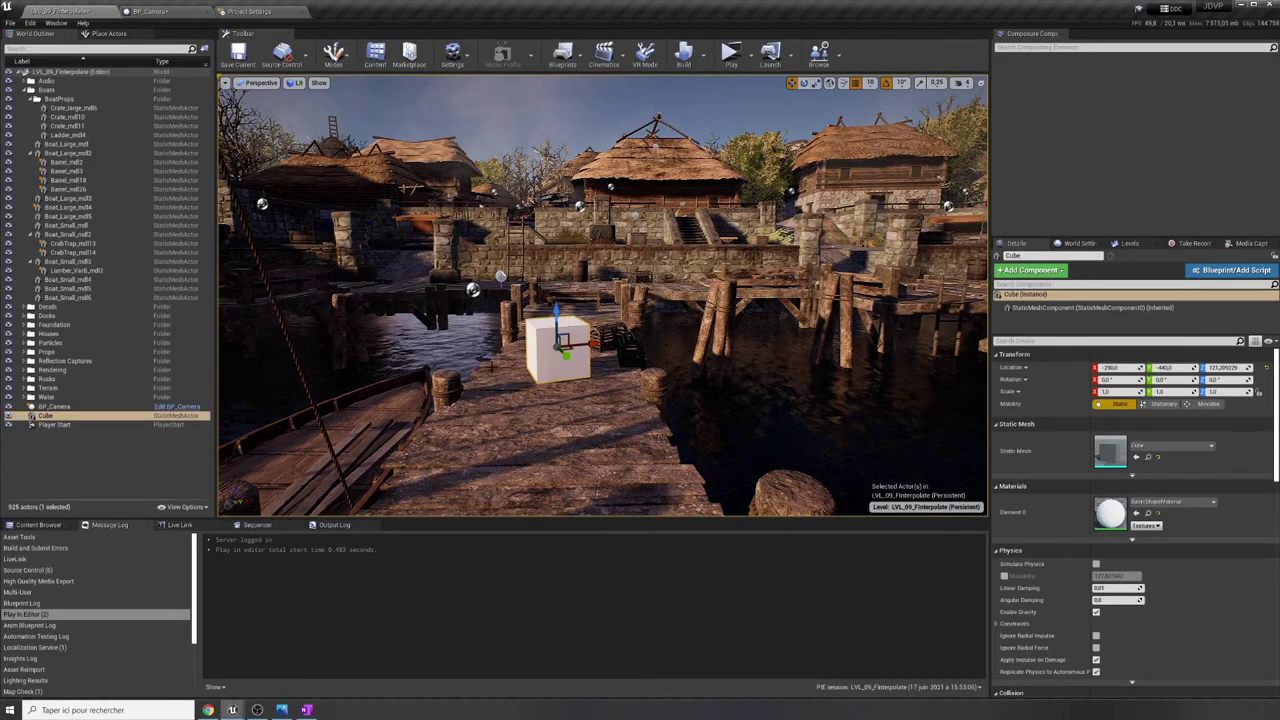
click(1211, 404)
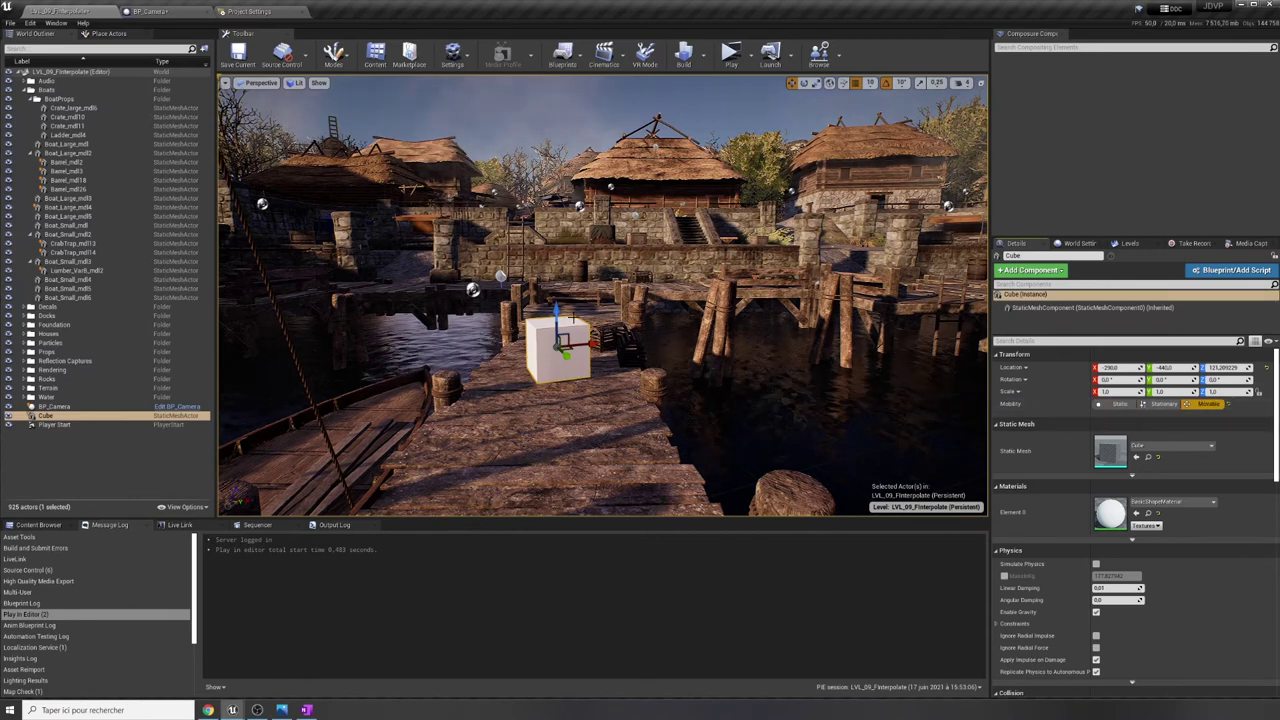
Make the cube_test variable Instance Editable, then compile and save BP_Camera.
click(152, 12)
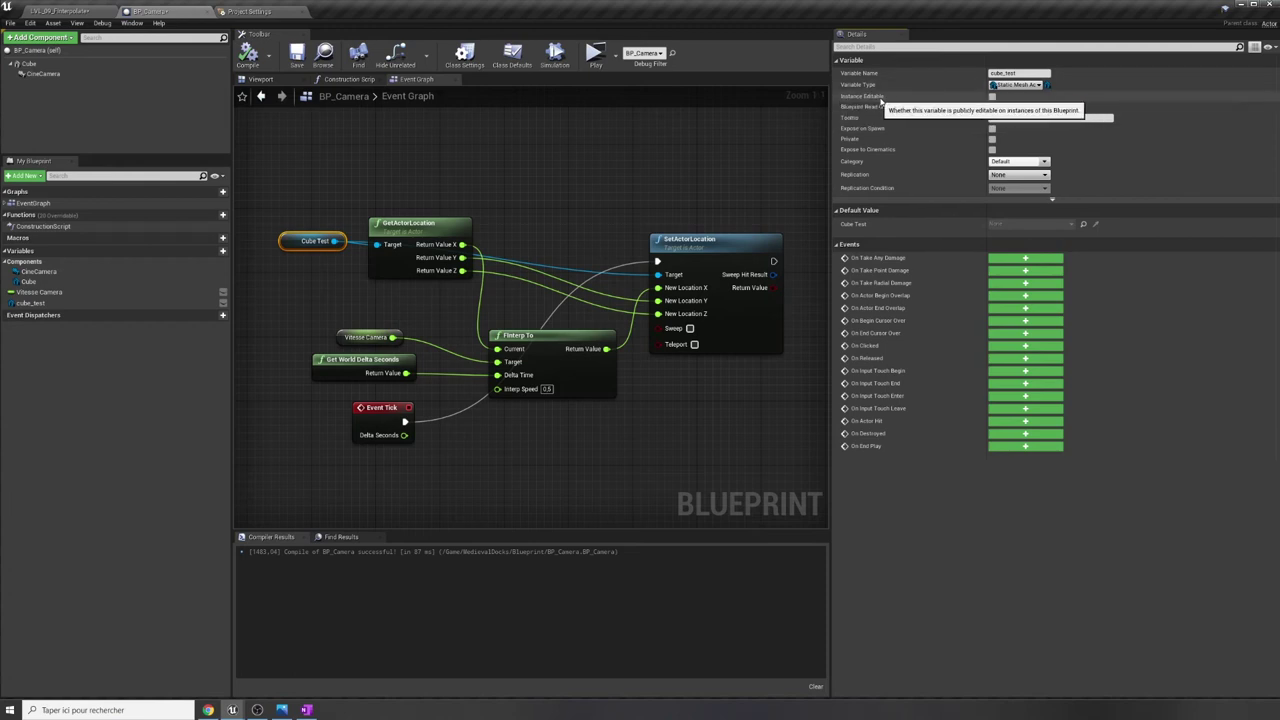
click(992, 96)
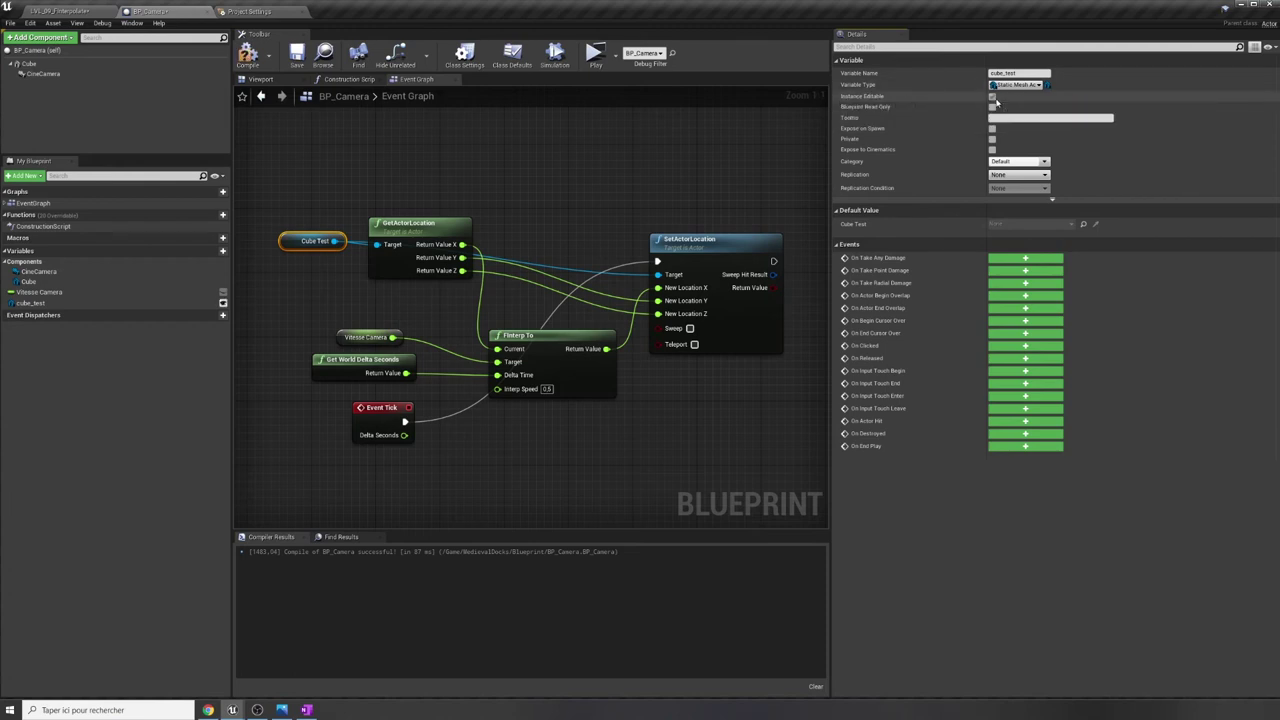
click(247, 55)
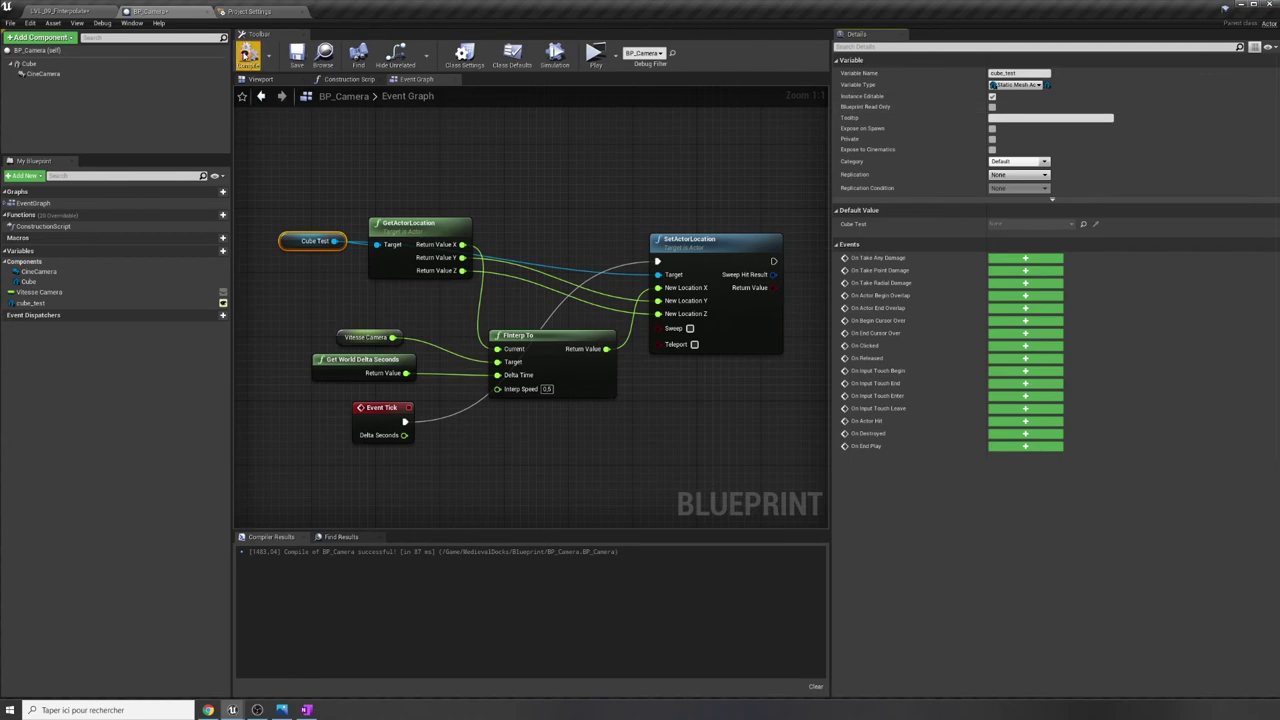
click(297, 57)
Point the placed BP_Camera's Cube Test property at the level's Cube and run a quick play test.
click(62, 12)
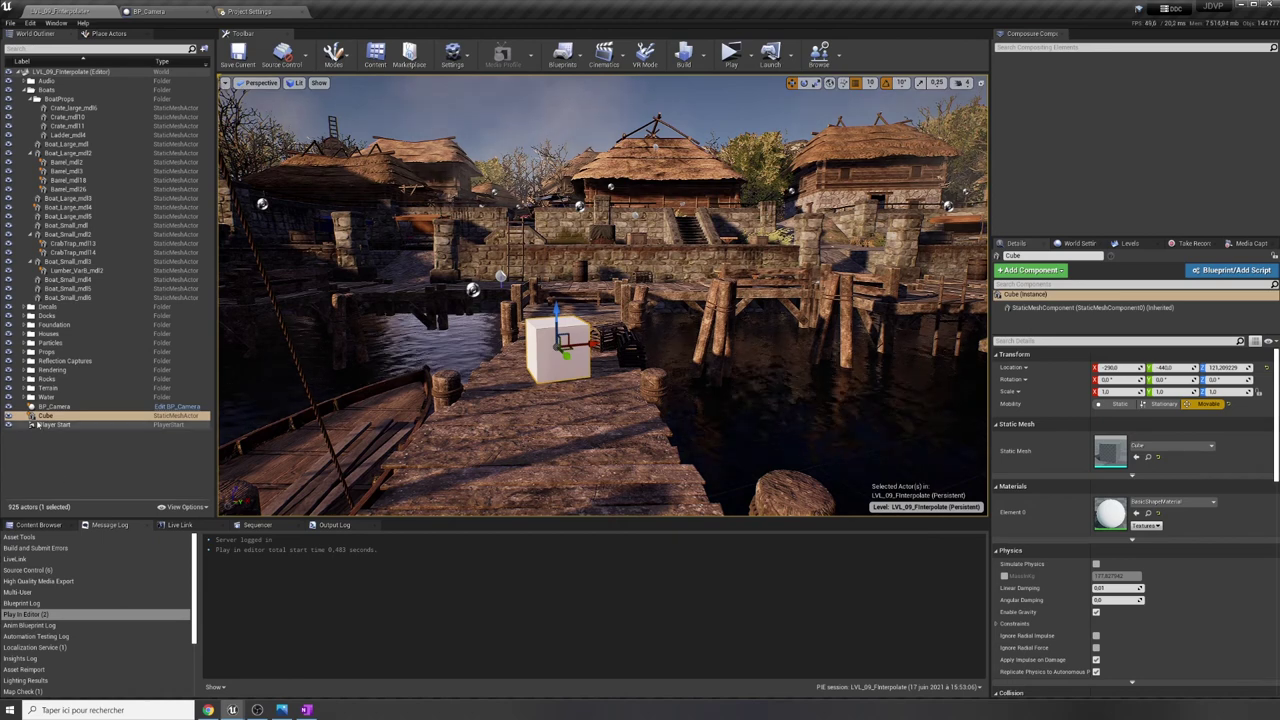
drag(45, 415, 46, 406)
click(46, 406)
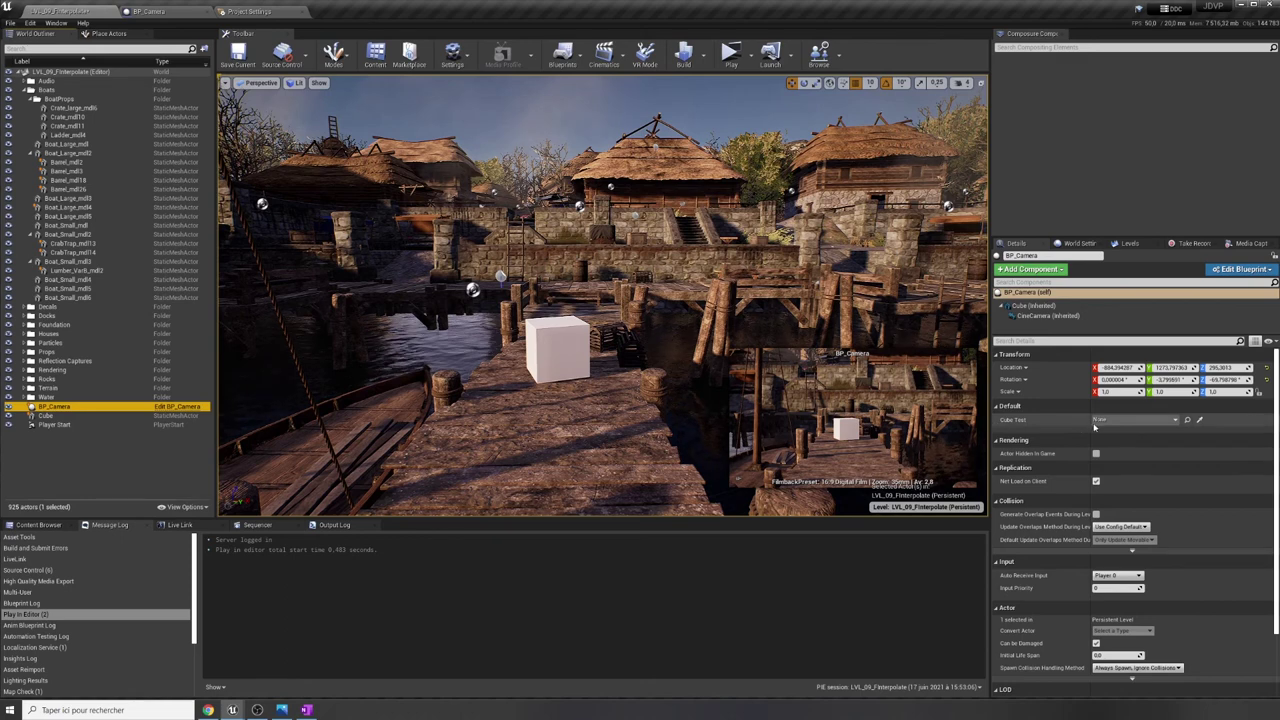
click(1112, 420)
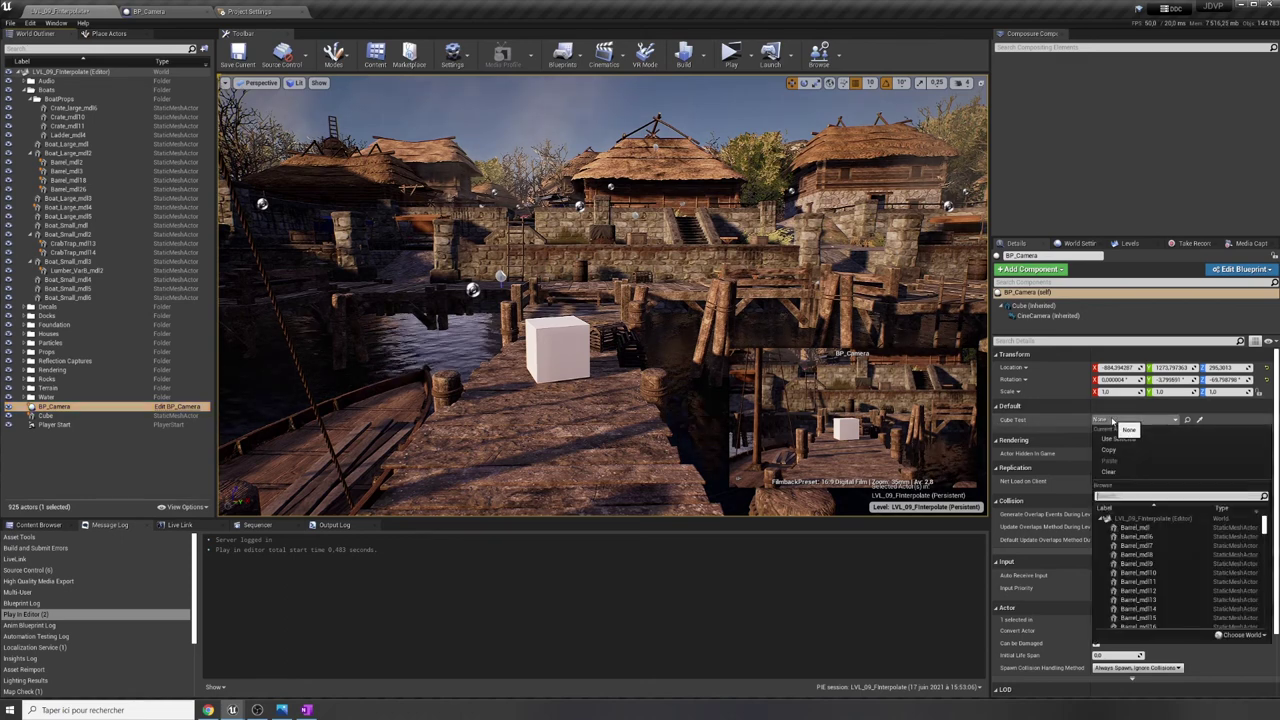
text(cube)
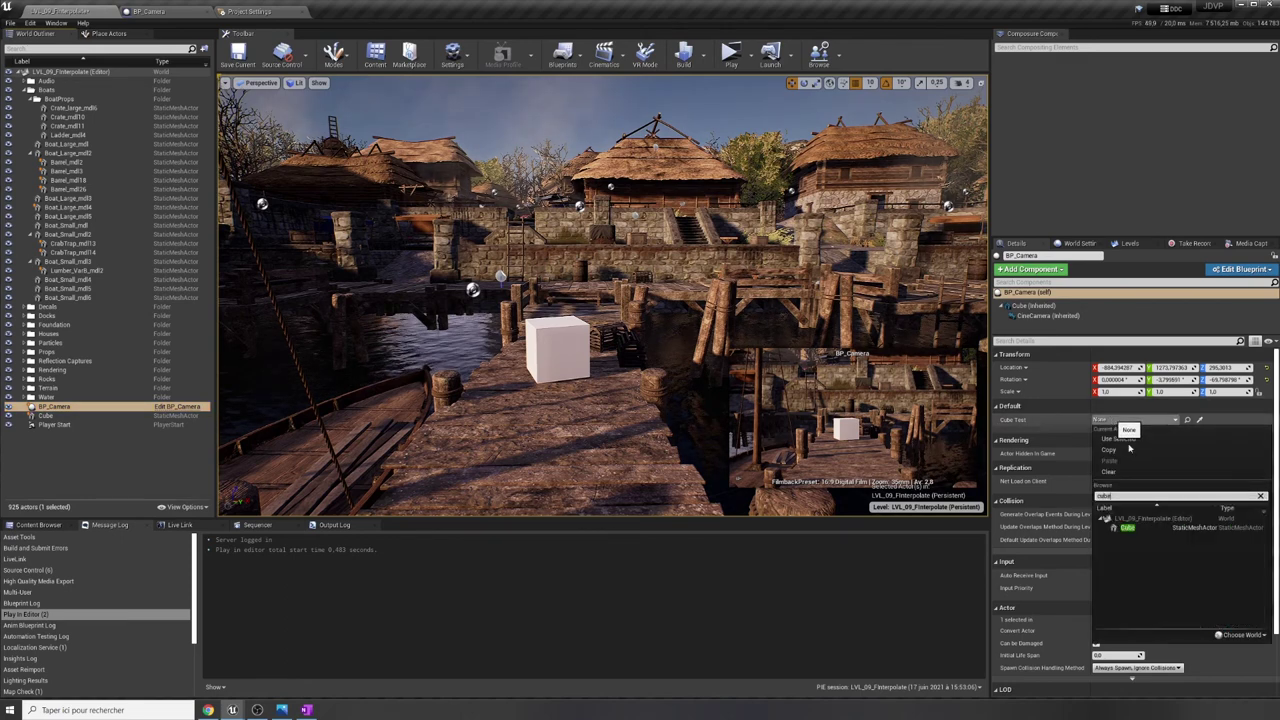
click(1128, 527)
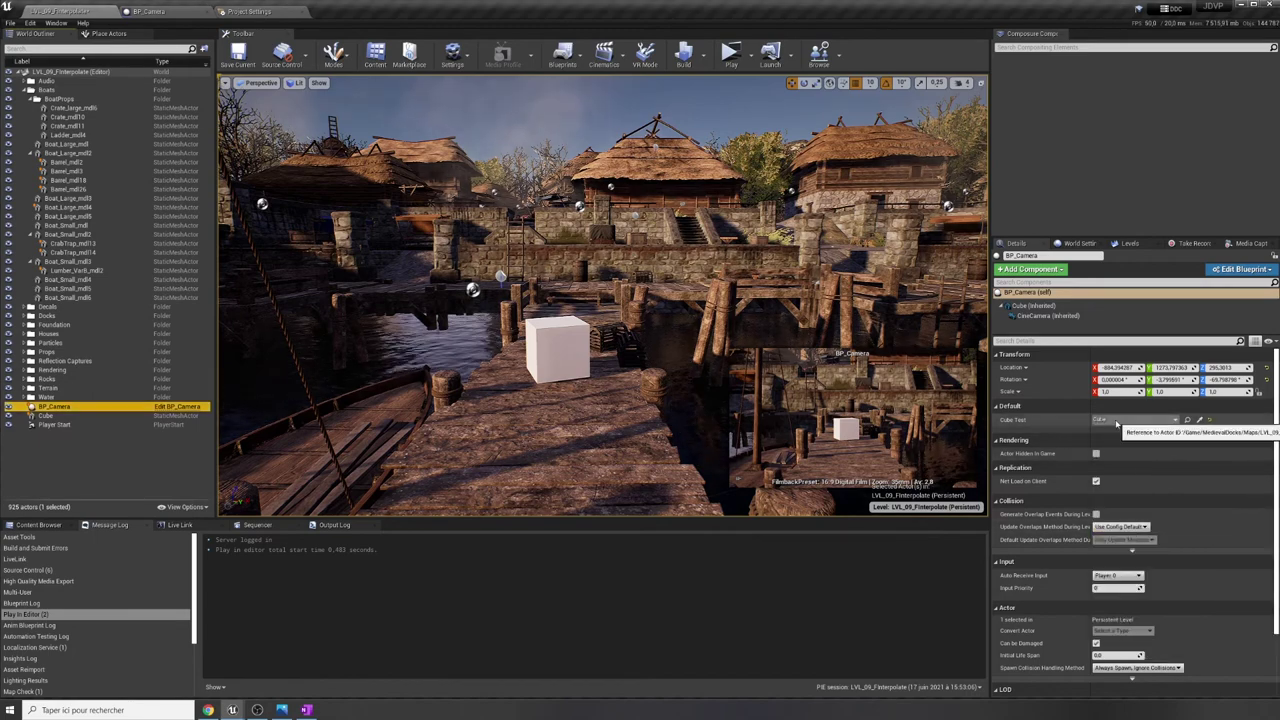
click(731, 56)
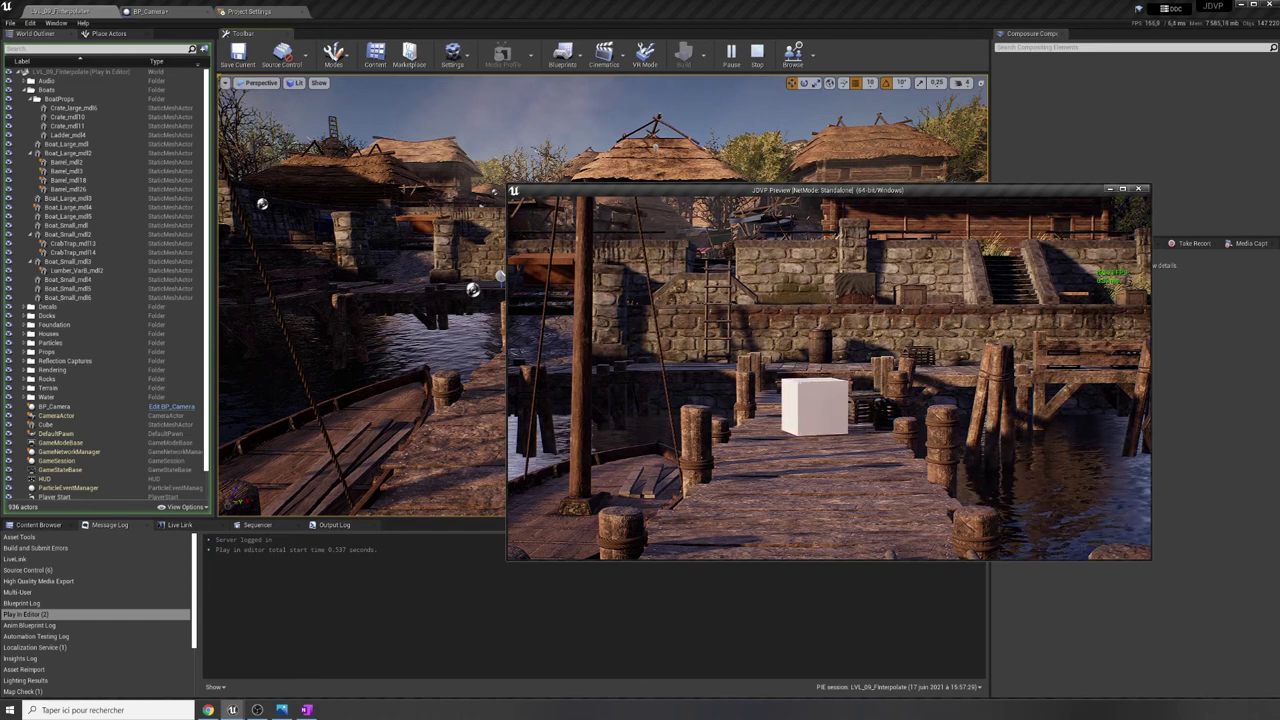
key(Escape)
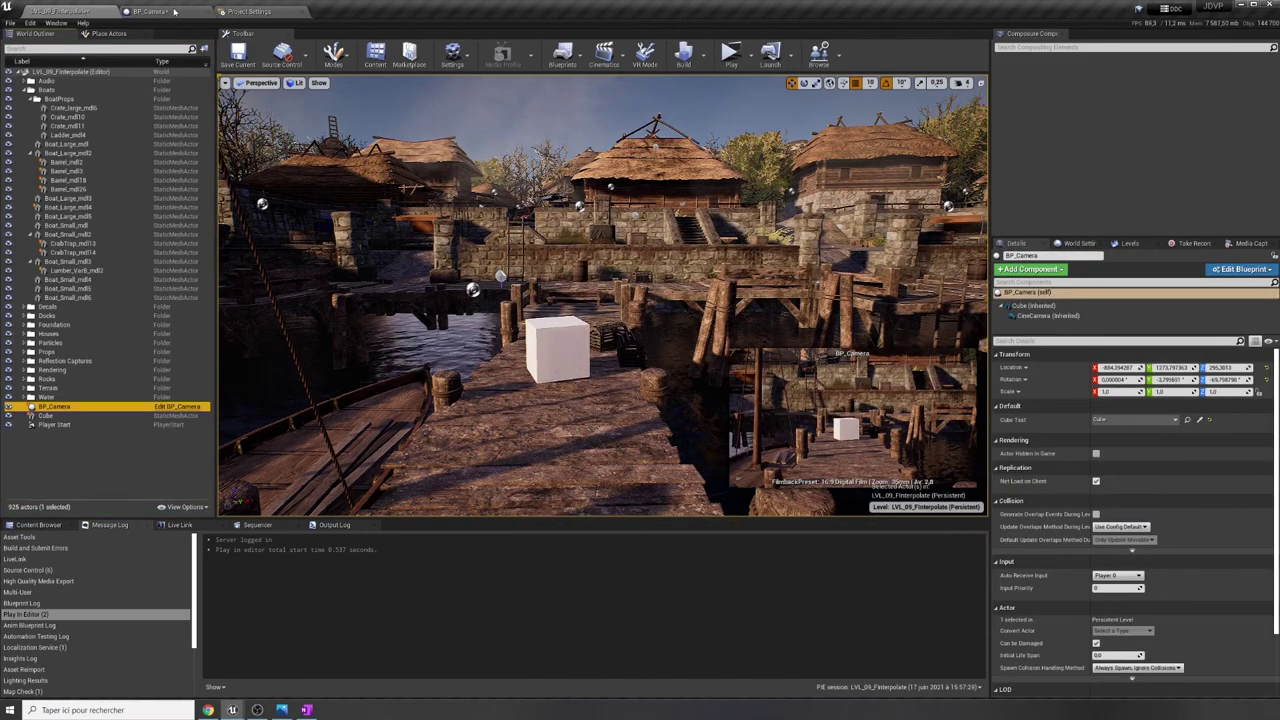
Change FInterp To's Interp Speed to 10 and run the level to test the cube motion.
click(172, 11)
click(546, 364)
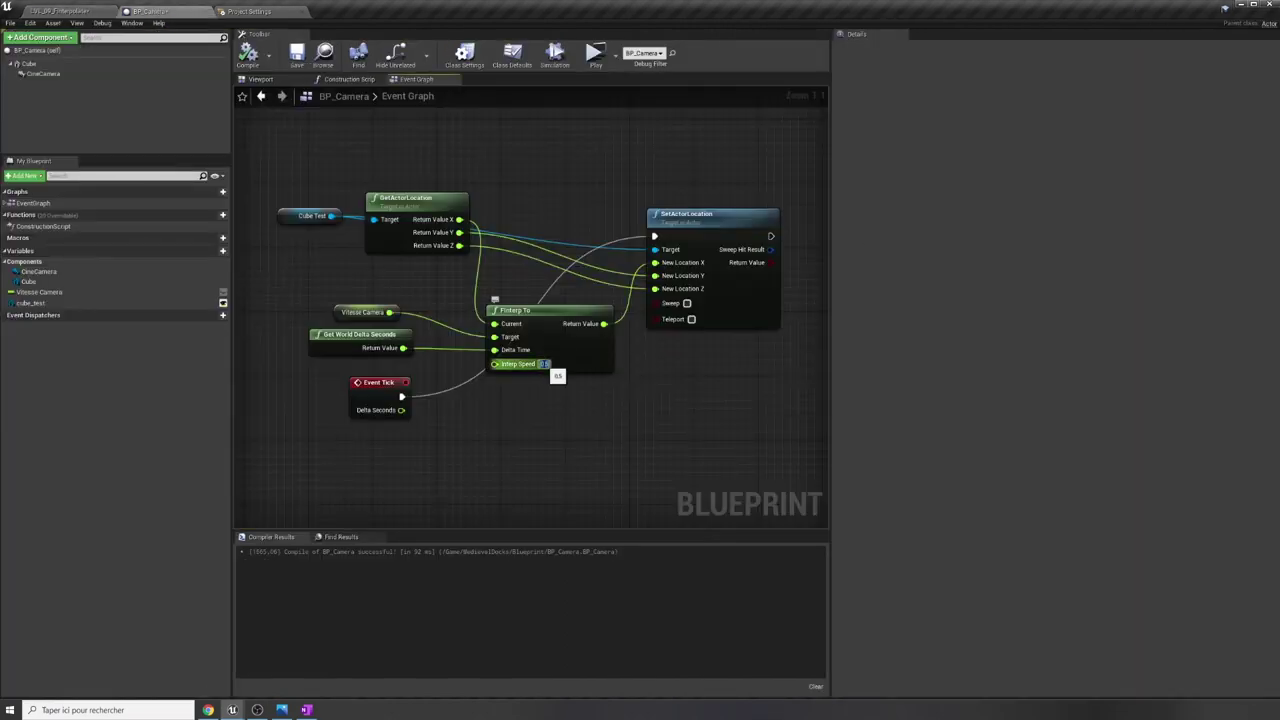
text(10)
key(Return)
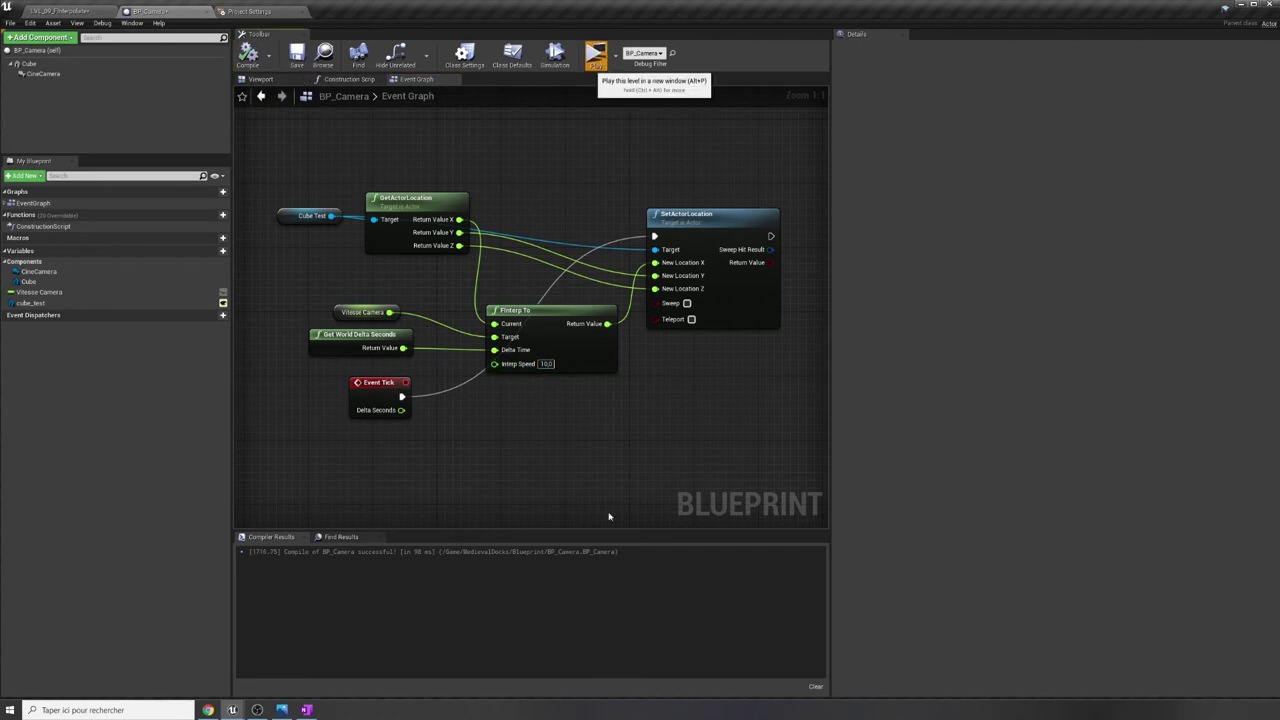
click(594, 52)
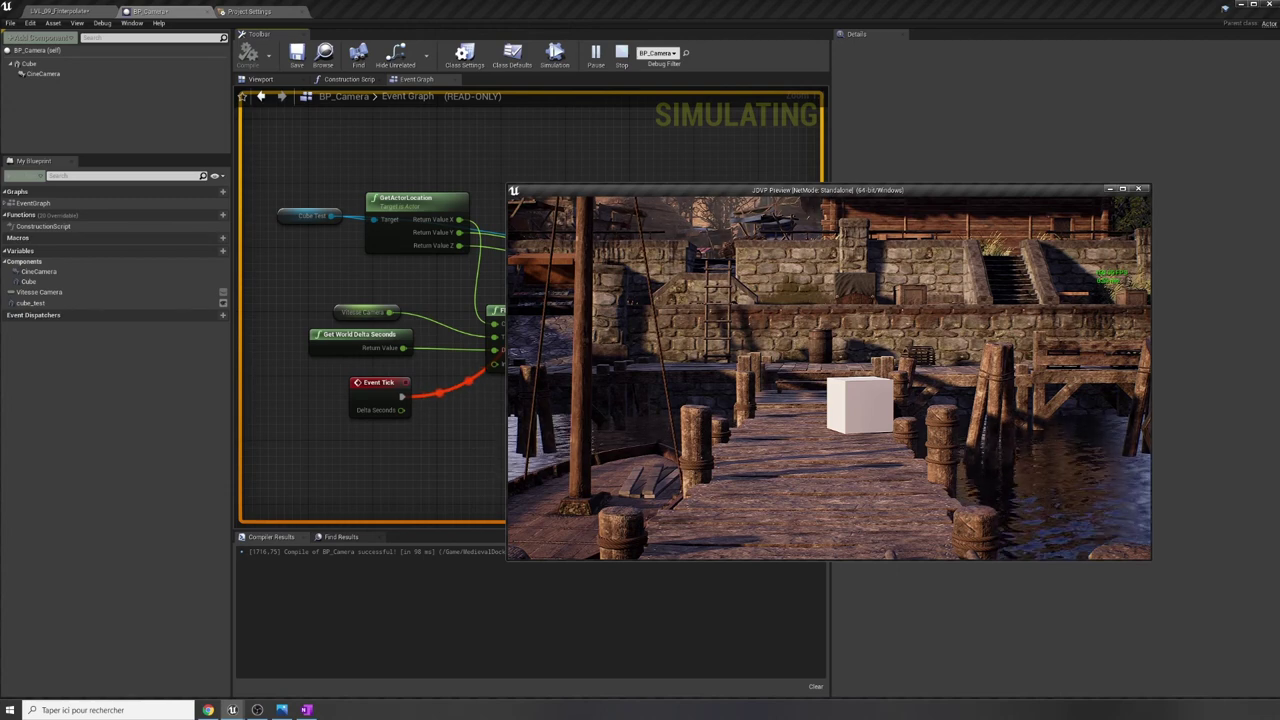
Stop the simulation and rewire the clamp results into Vitesse Camera in Gestion de la vitesse.
key(Escape)
right_drag(480, 438, 731, 379)
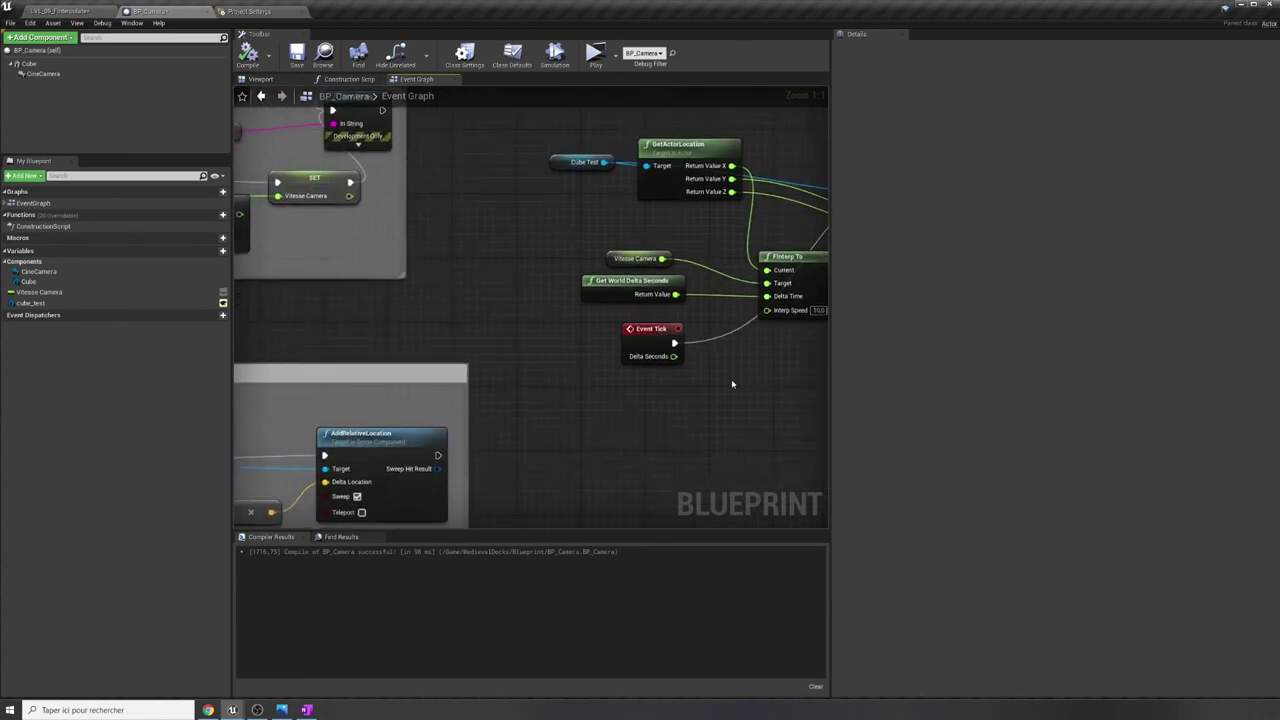
scroll(600, 408, down, 4)
scroll(583, 349, up, 1)
right_drag(564, 342, 697, 318)
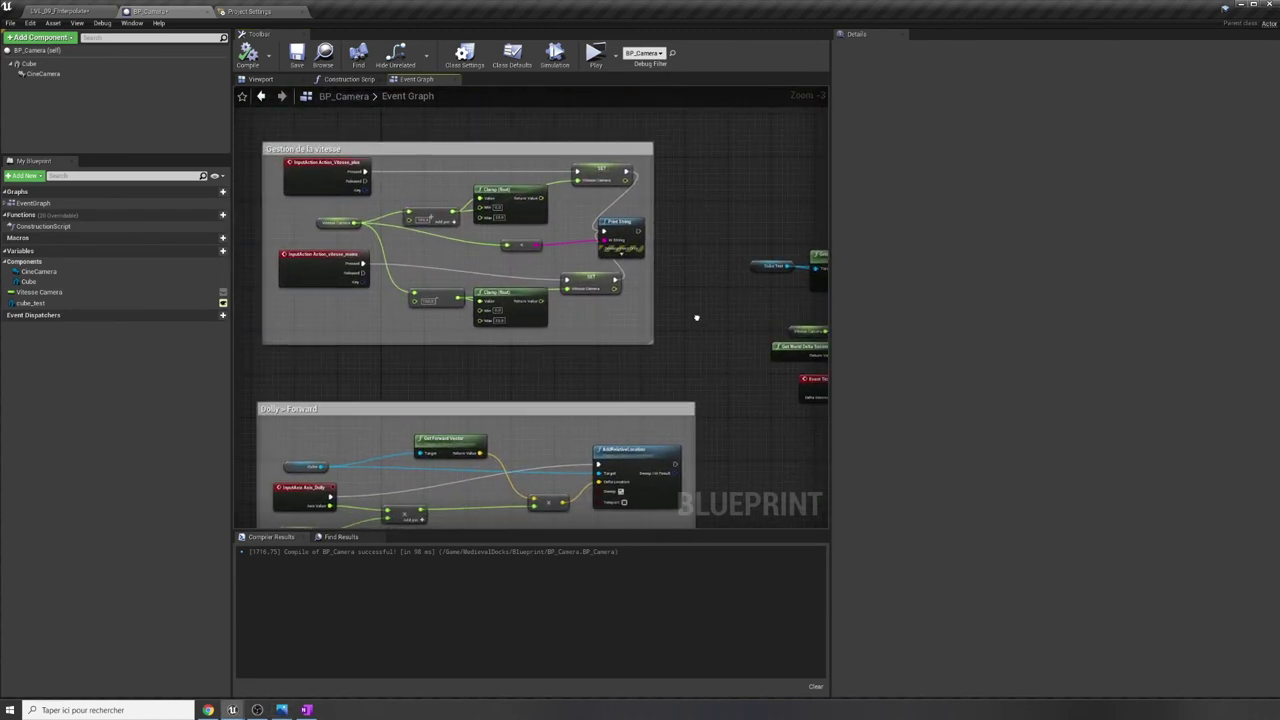
scroll(516, 290, up, 3)
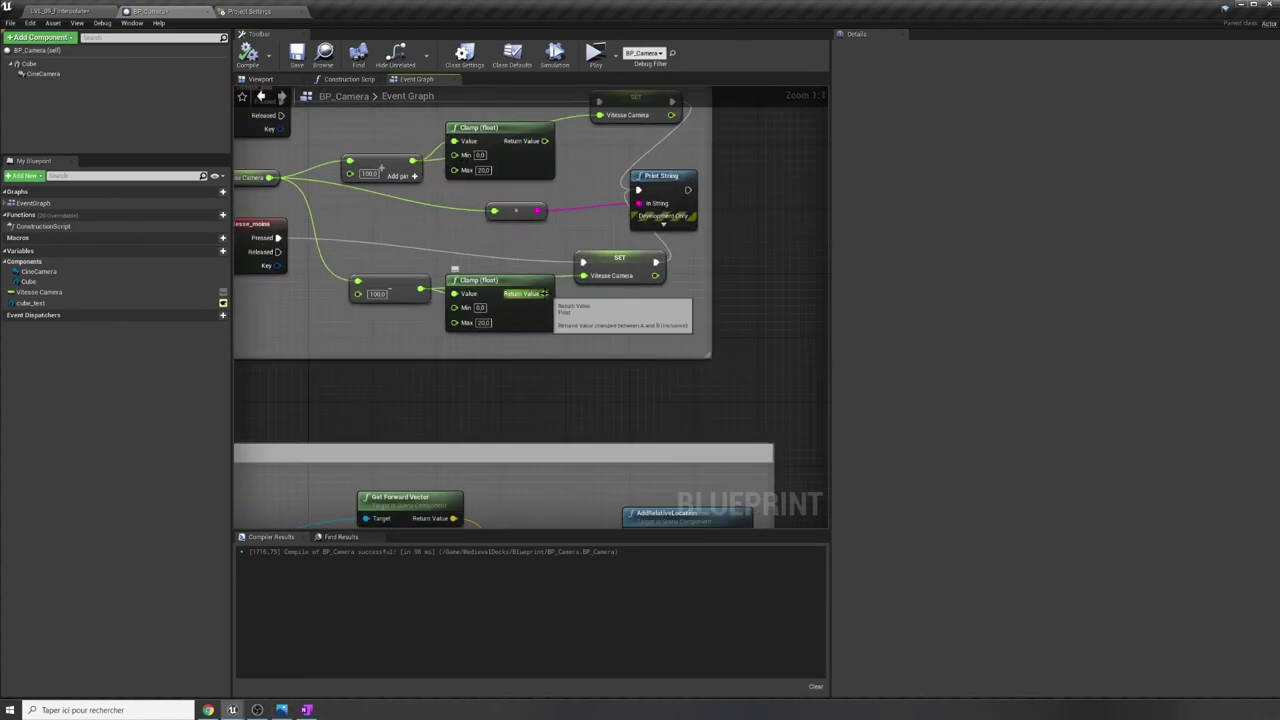
drag(544, 293, 580, 275)
right_drag(580, 275, 566, 338)
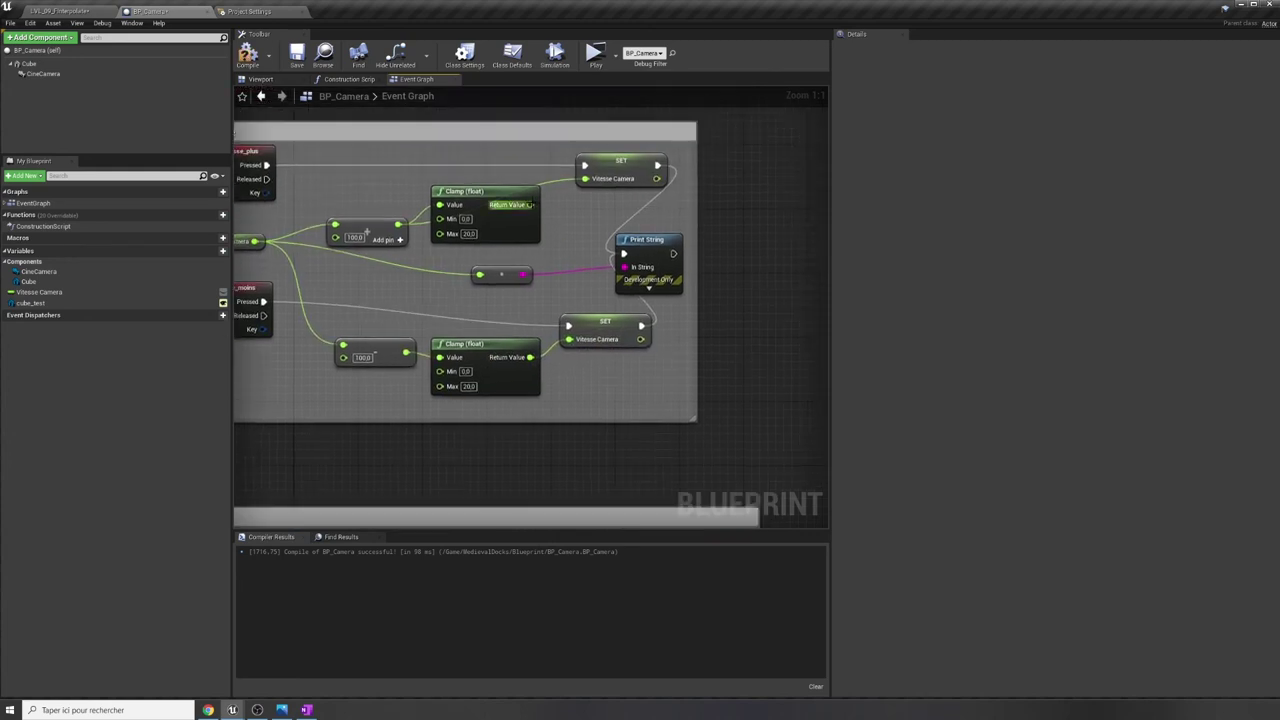
drag(530, 204, 585, 178)
Change both speed step values from 100.0 to 0.1.
click(355, 237)
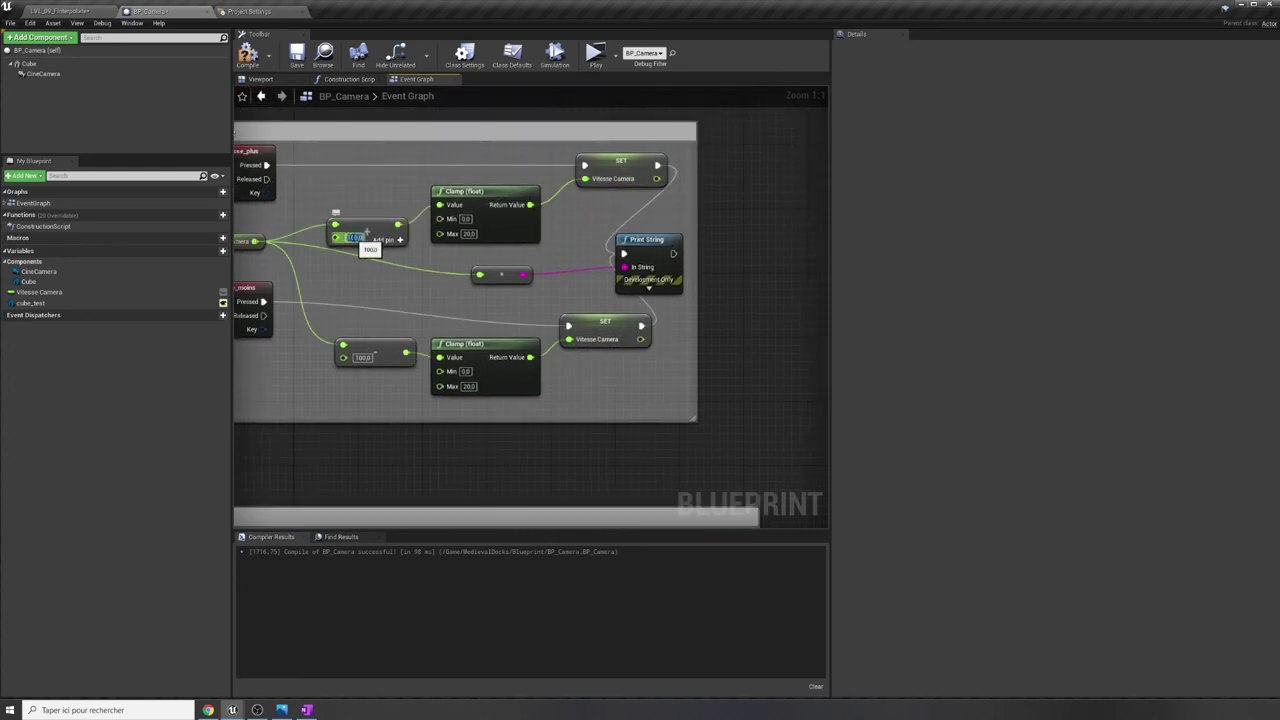
text(0.1)
key(Return)
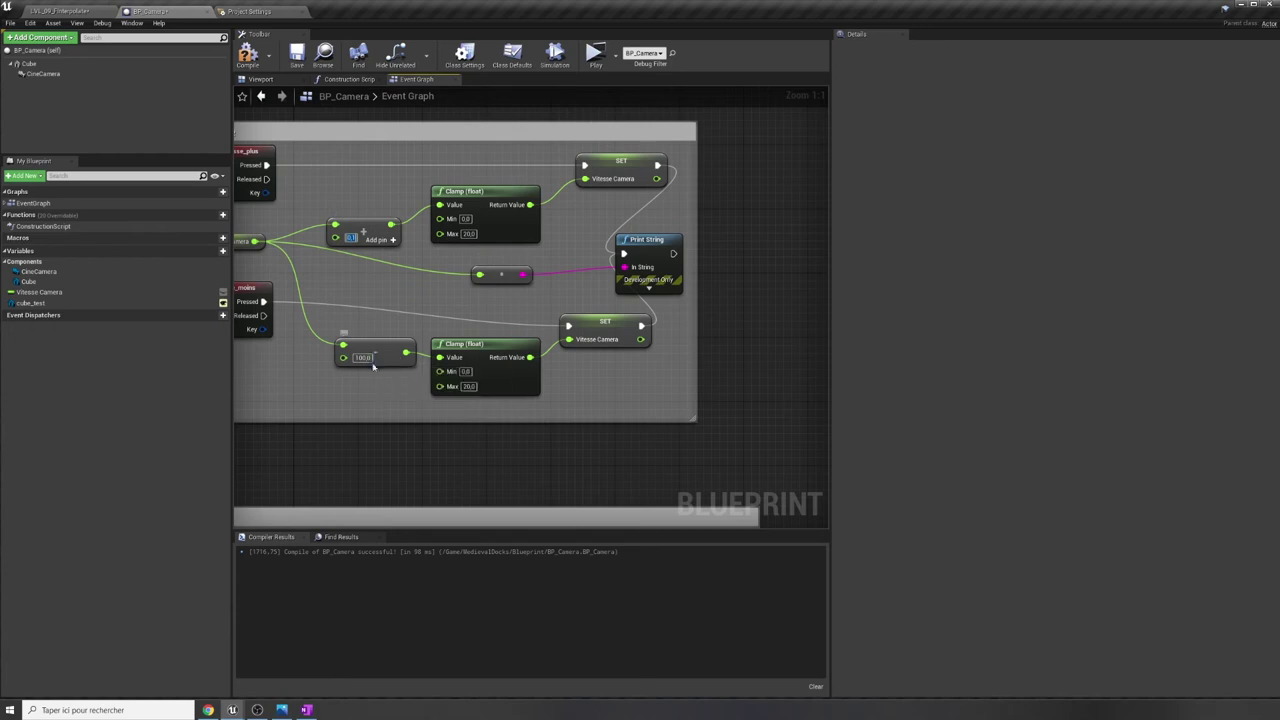
key(BackSpace)
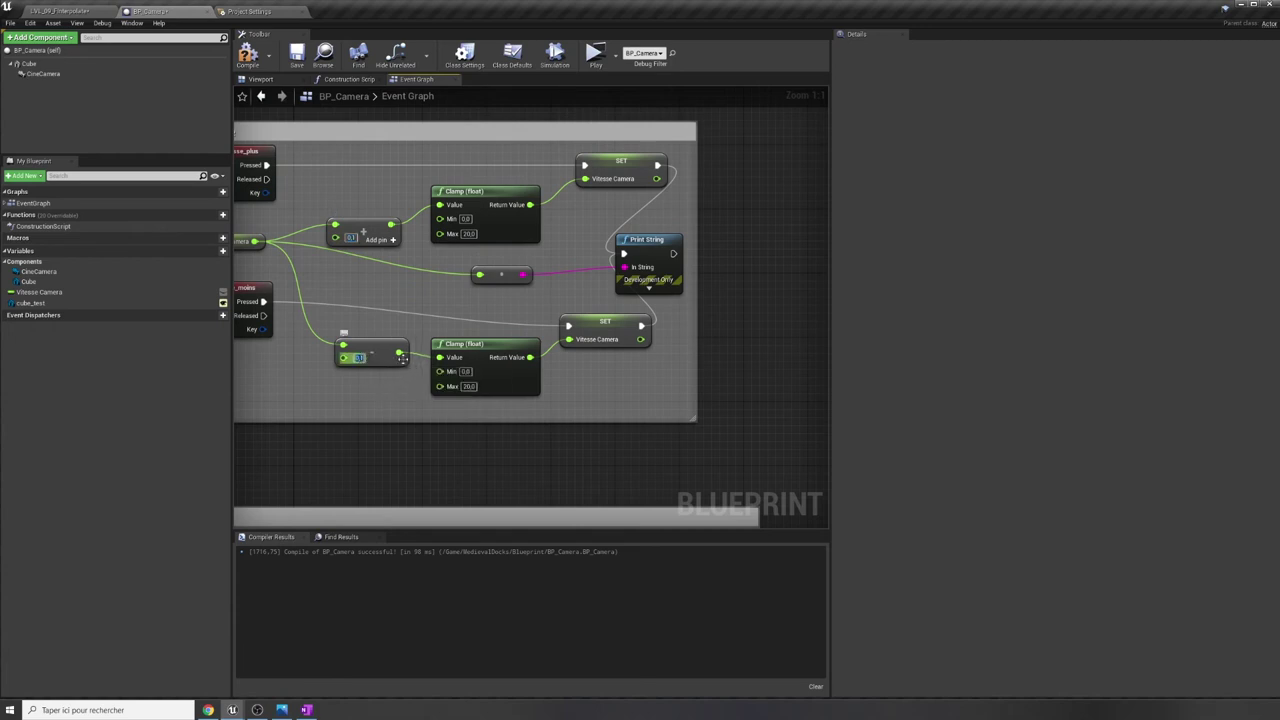
key(Return)
Box-select and delete all the cube test nodes, including SetActorLocation.
scroll(669, 449, down, 1)
right_drag(669, 449, 426, 453)
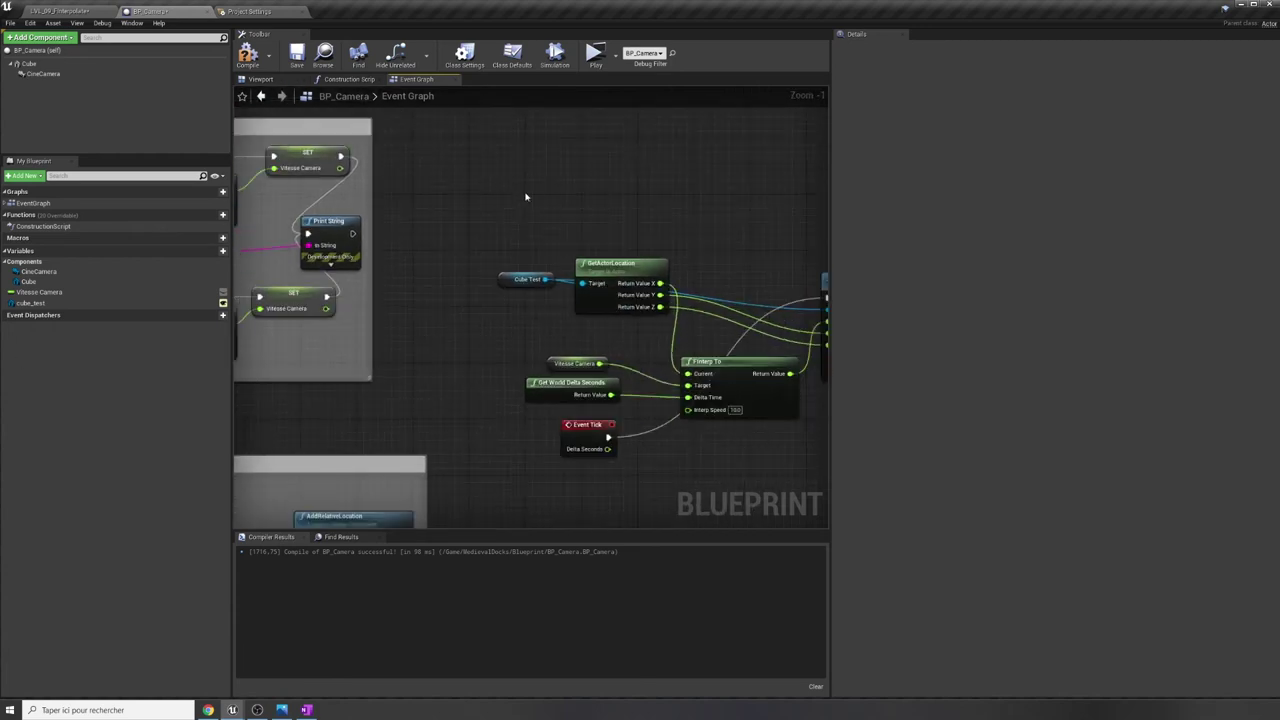
right_drag(491, 399, 320, 345)
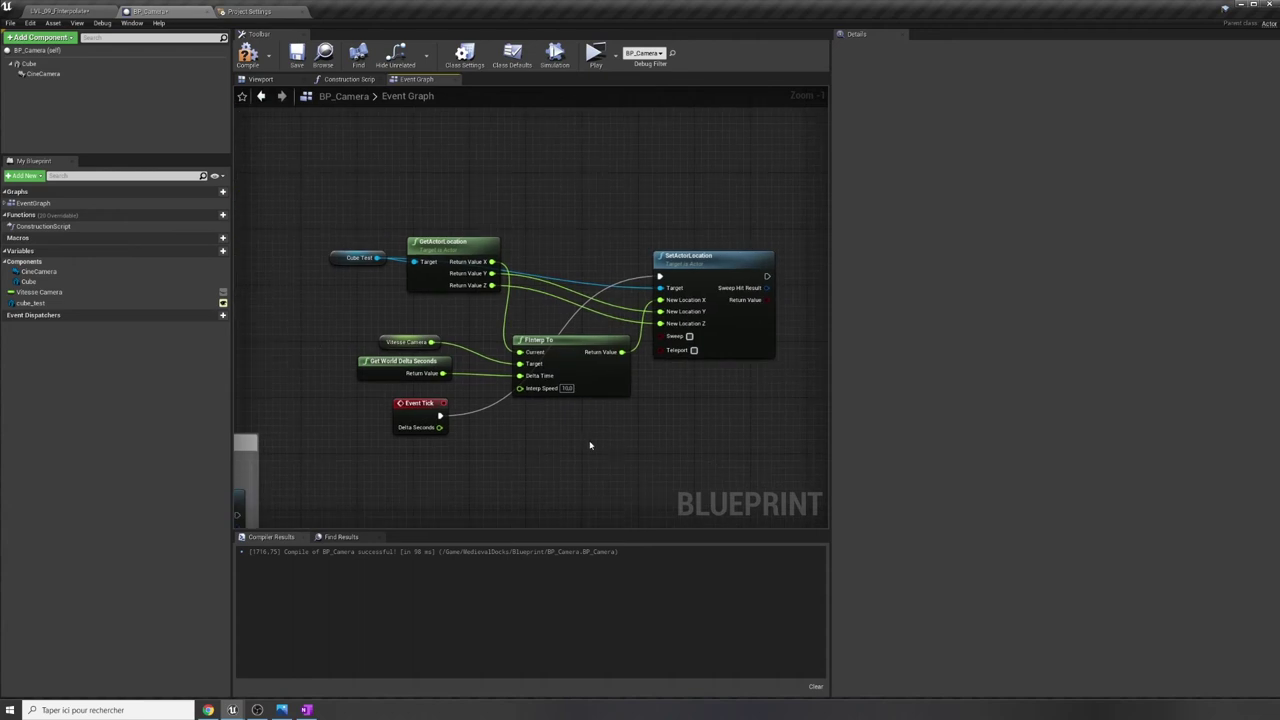
drag(354, 147, 720, 413)
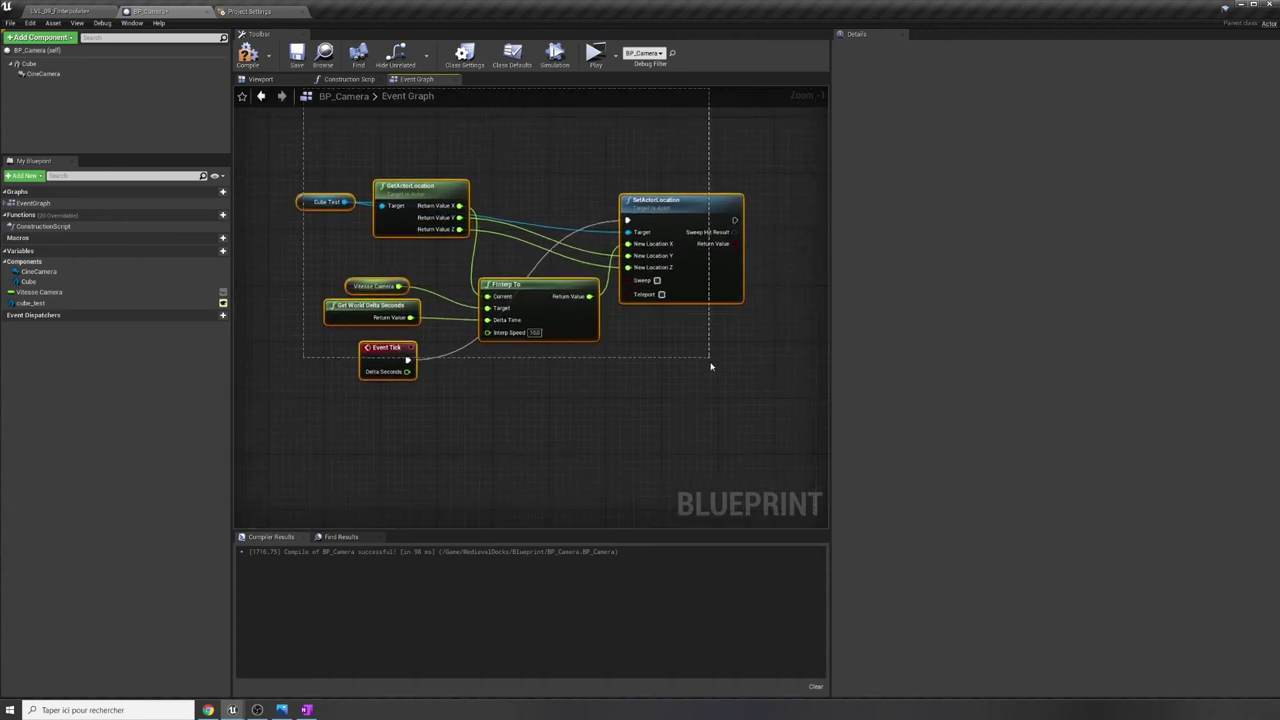
key(Delete)
Delete the cube_test variable and return to the level editor.
right_drag(466, 420, 794, 306)
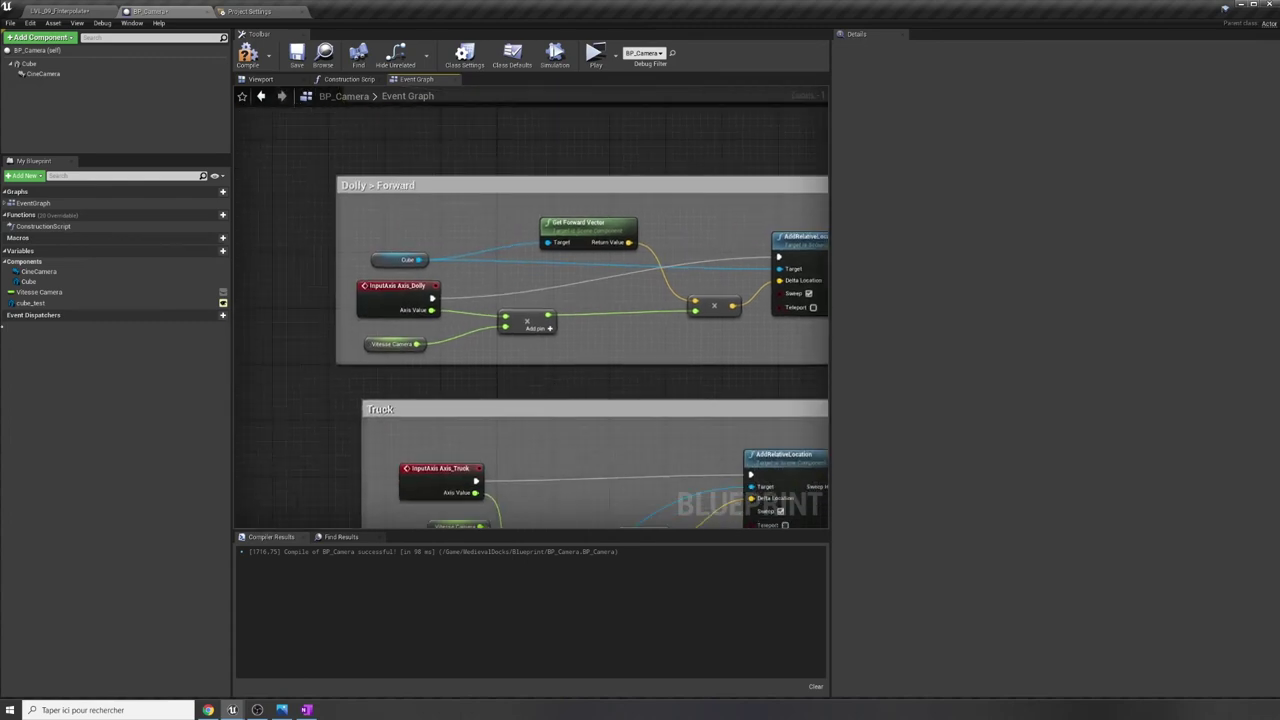
right_click(36, 304)
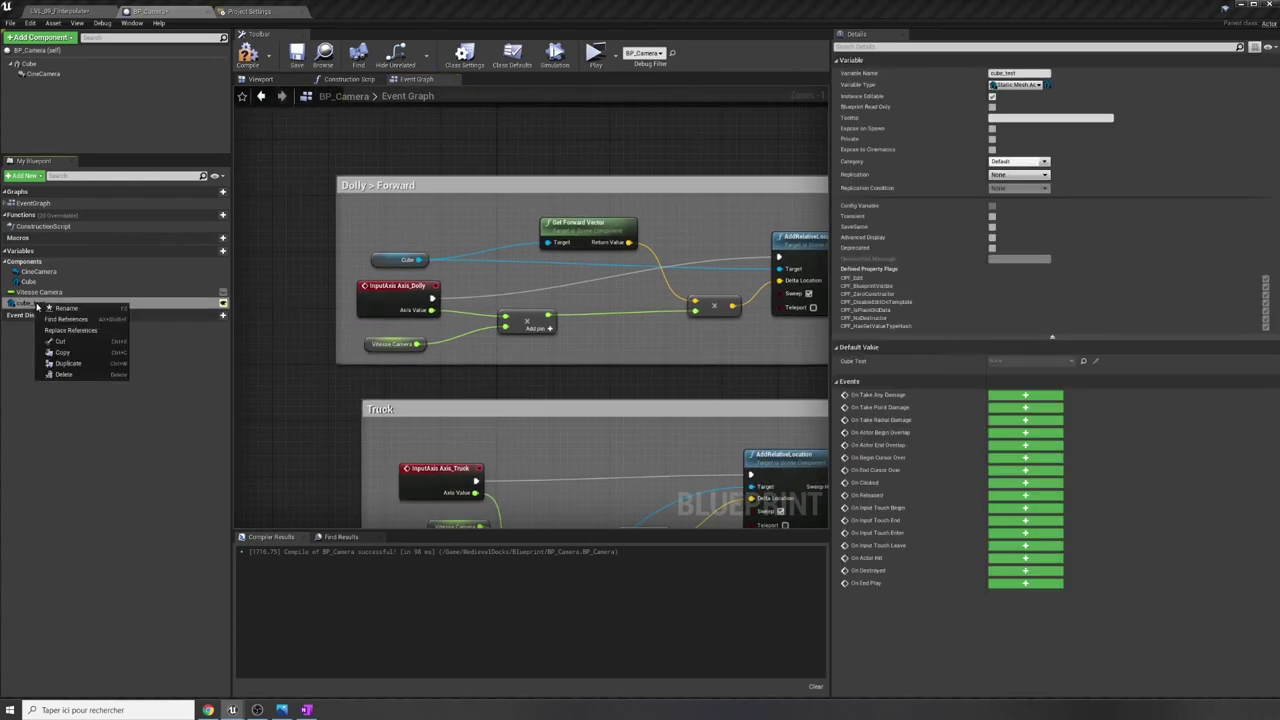
click(66, 375)
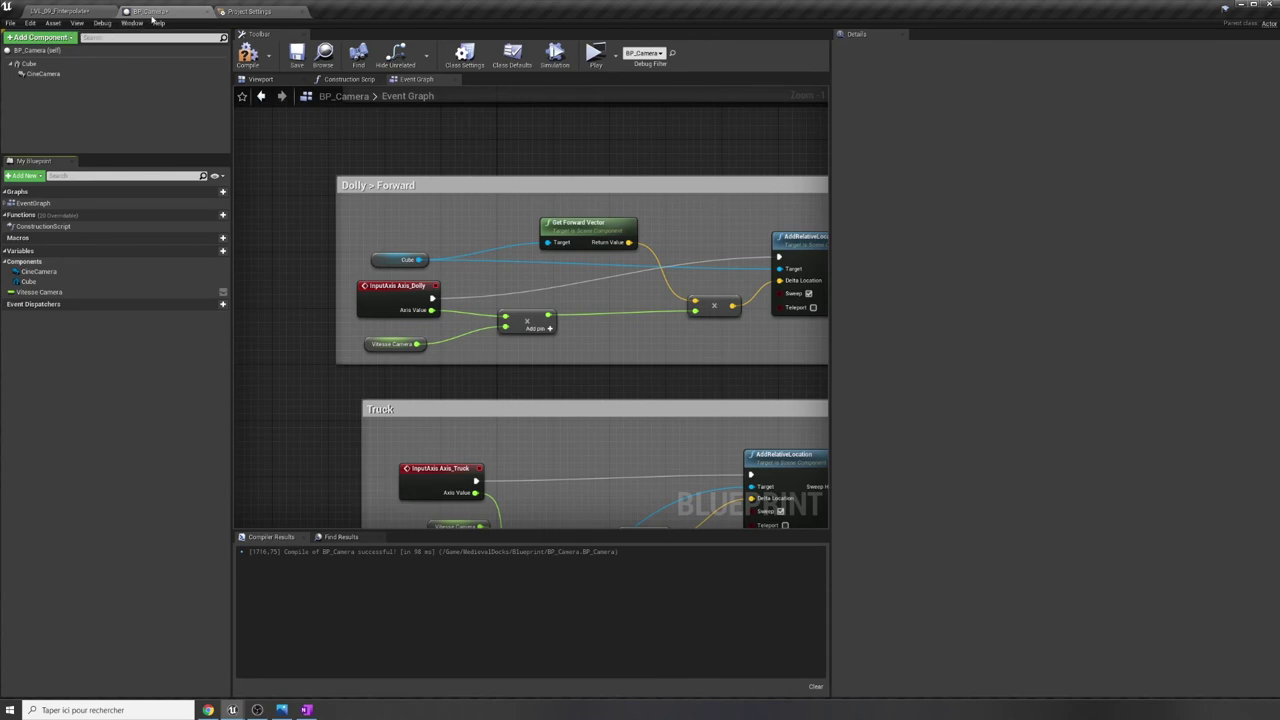
click(60, 11)
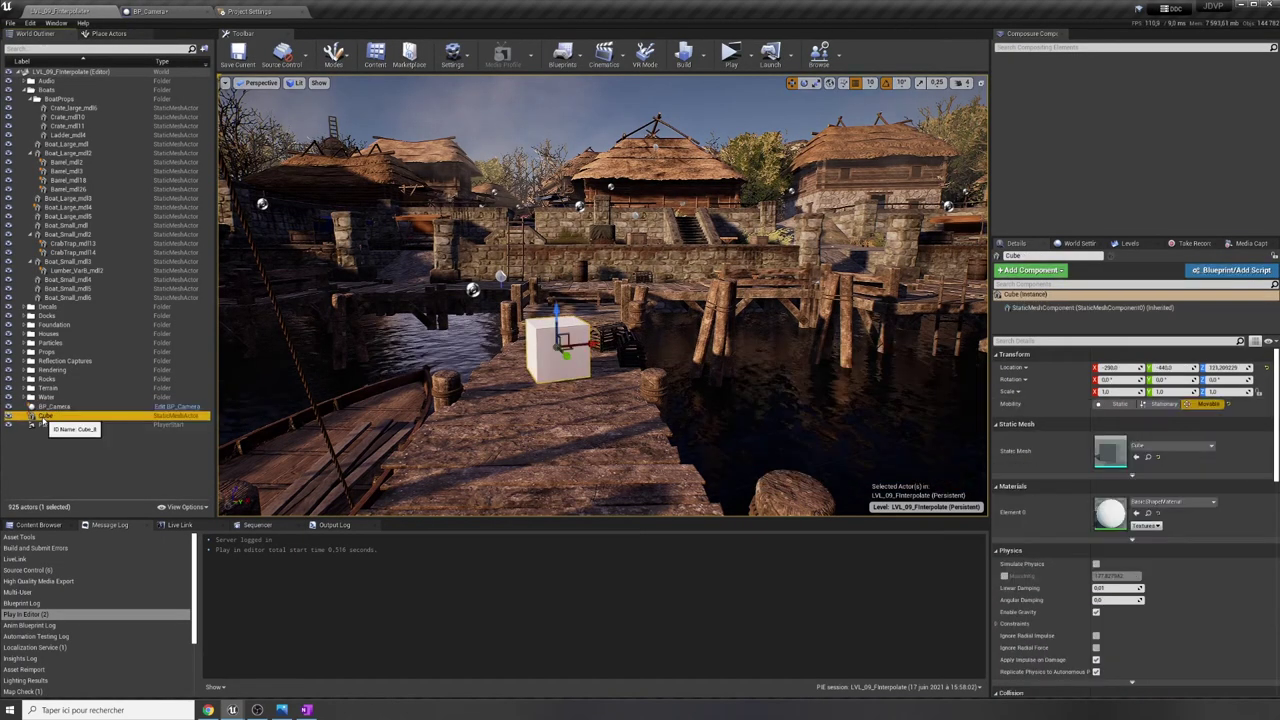
Delete the Cube actor from the level, then add an FInterp To node in BP_Camera.
key(Delete)
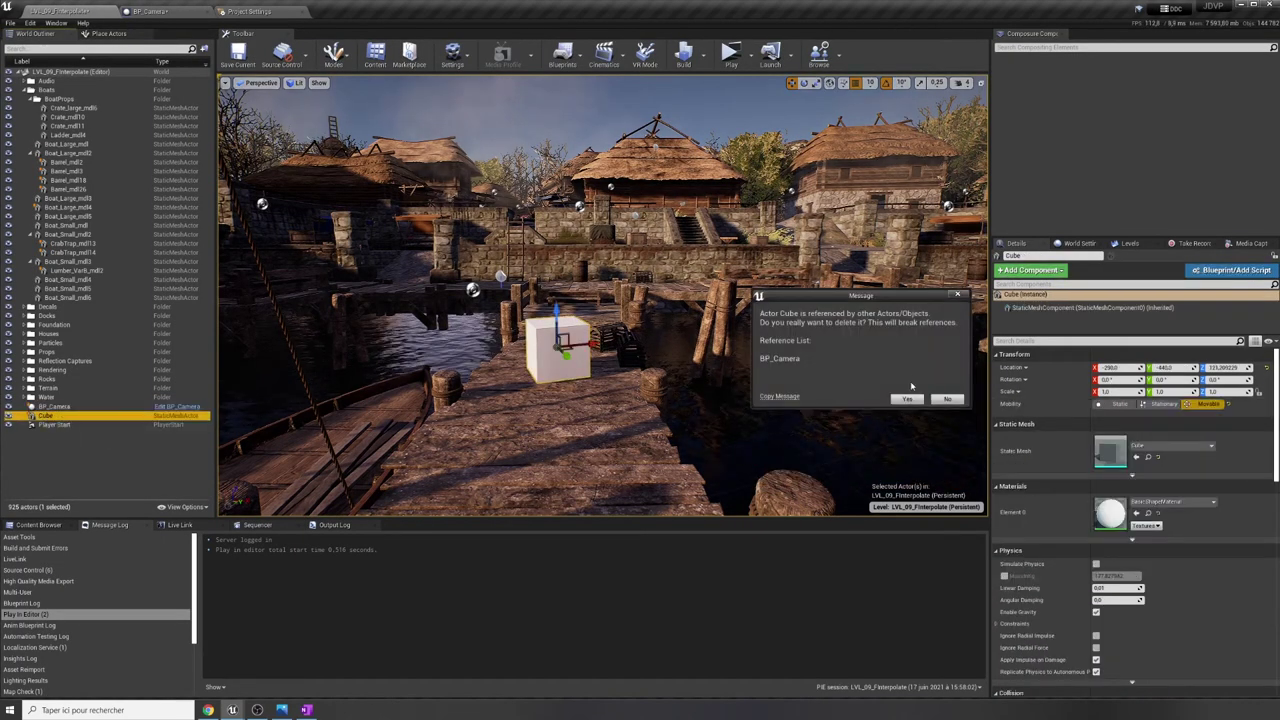
click(906, 398)
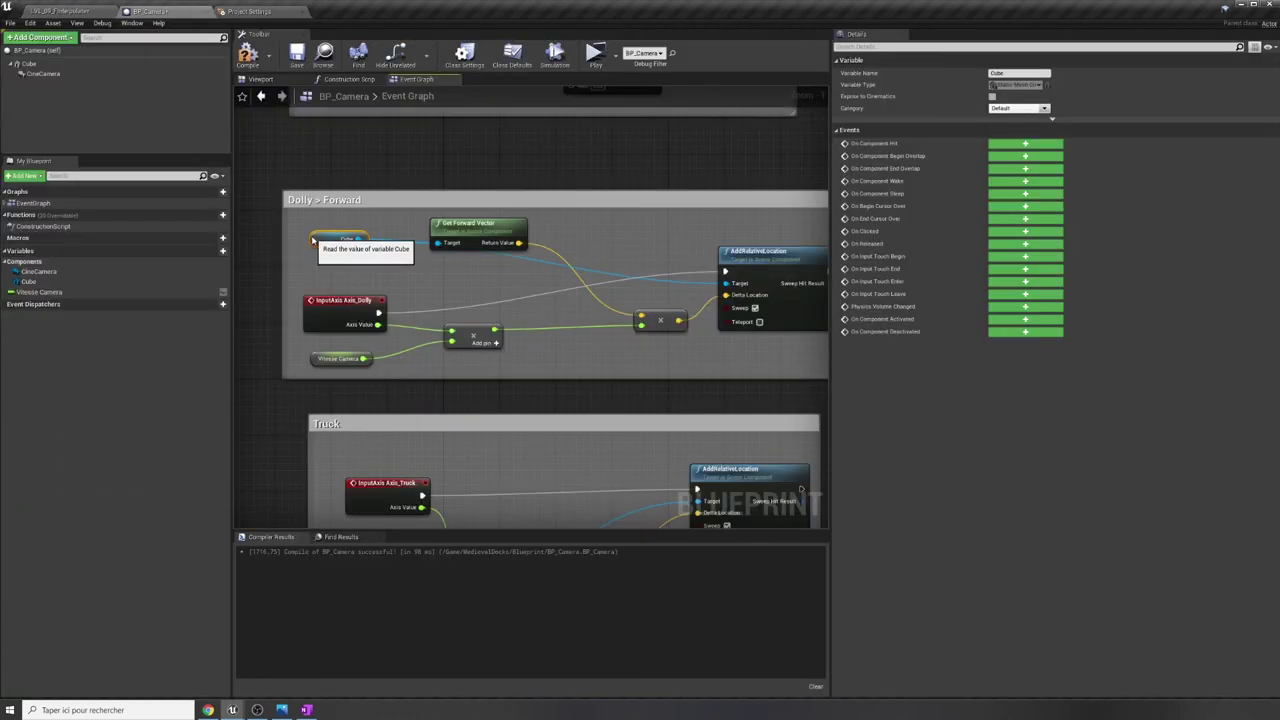
right_click(625, 248)
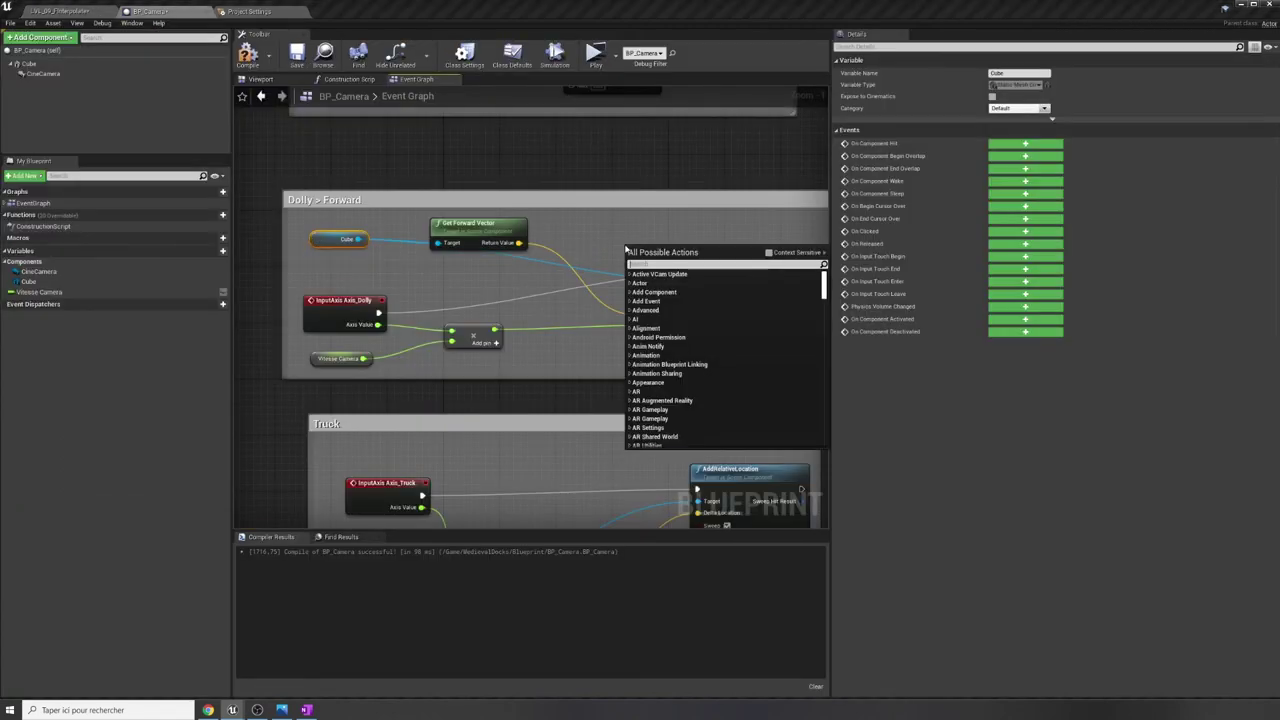
text(finterp)
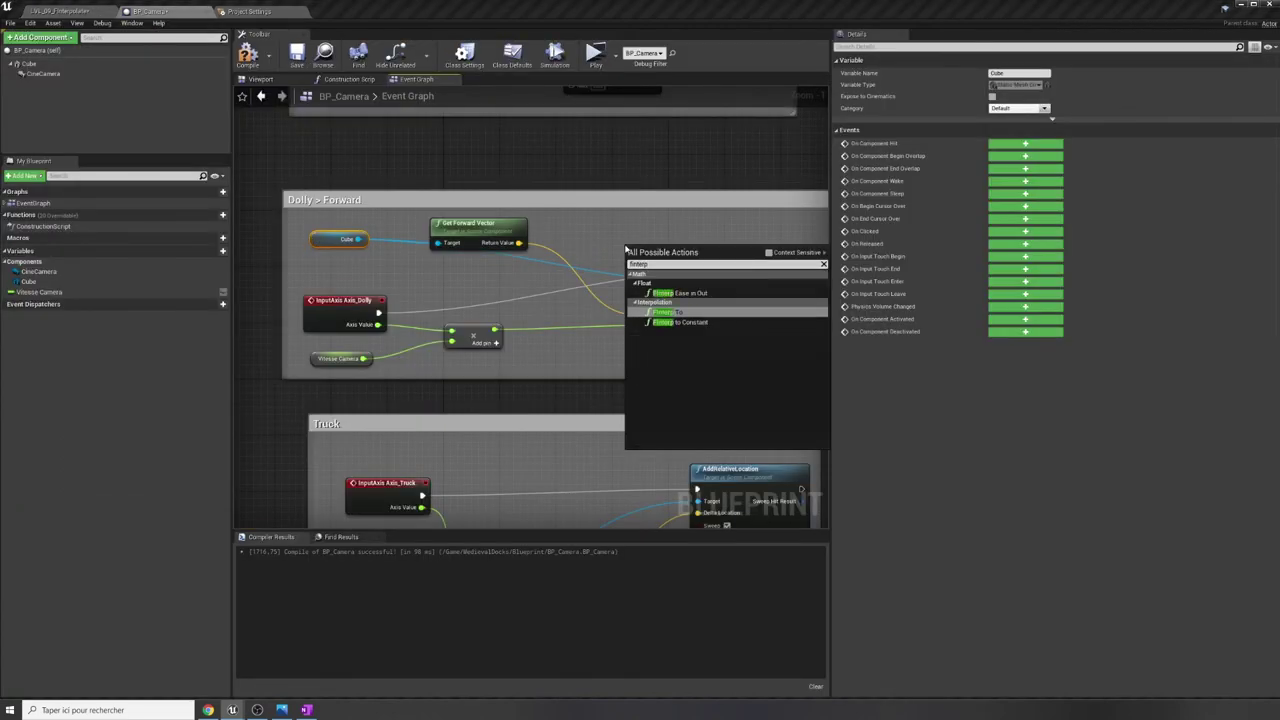
key(Return)
Move FInterp To into the Dolly > Forward group and enlarge that comment box.
drag(697, 250, 627, 223)
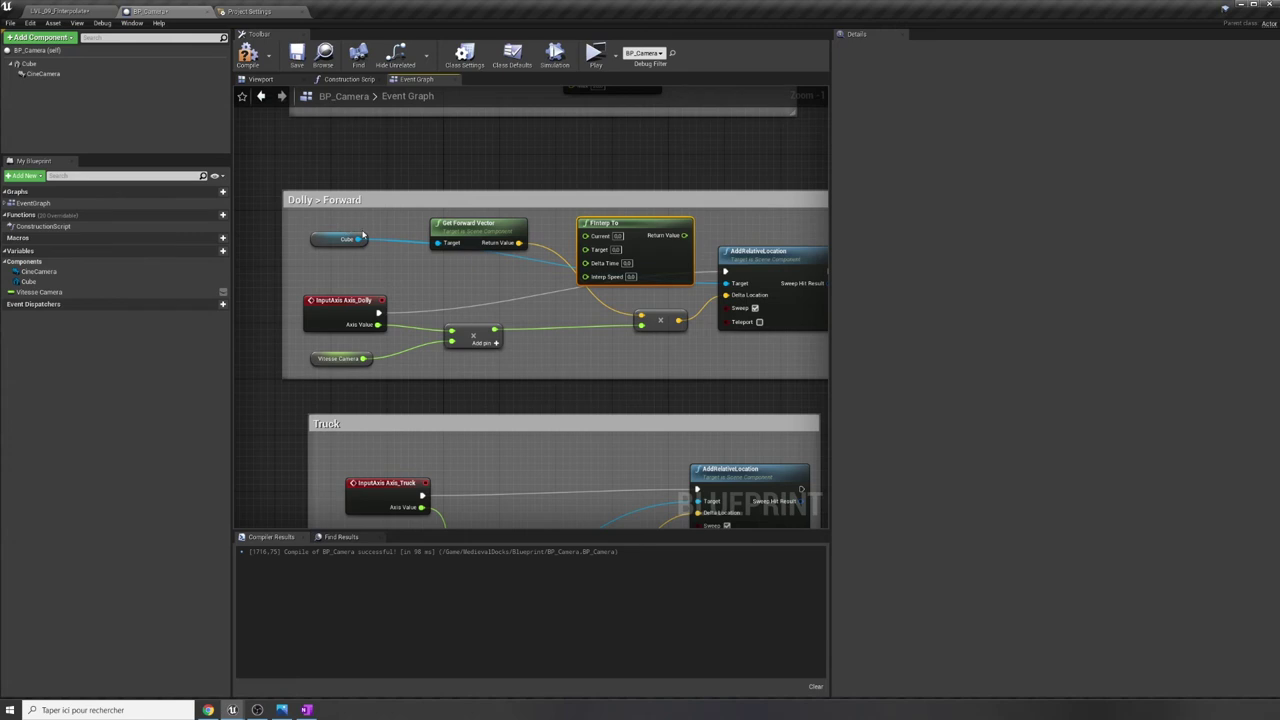
right_drag(392, 286, 320, 286)
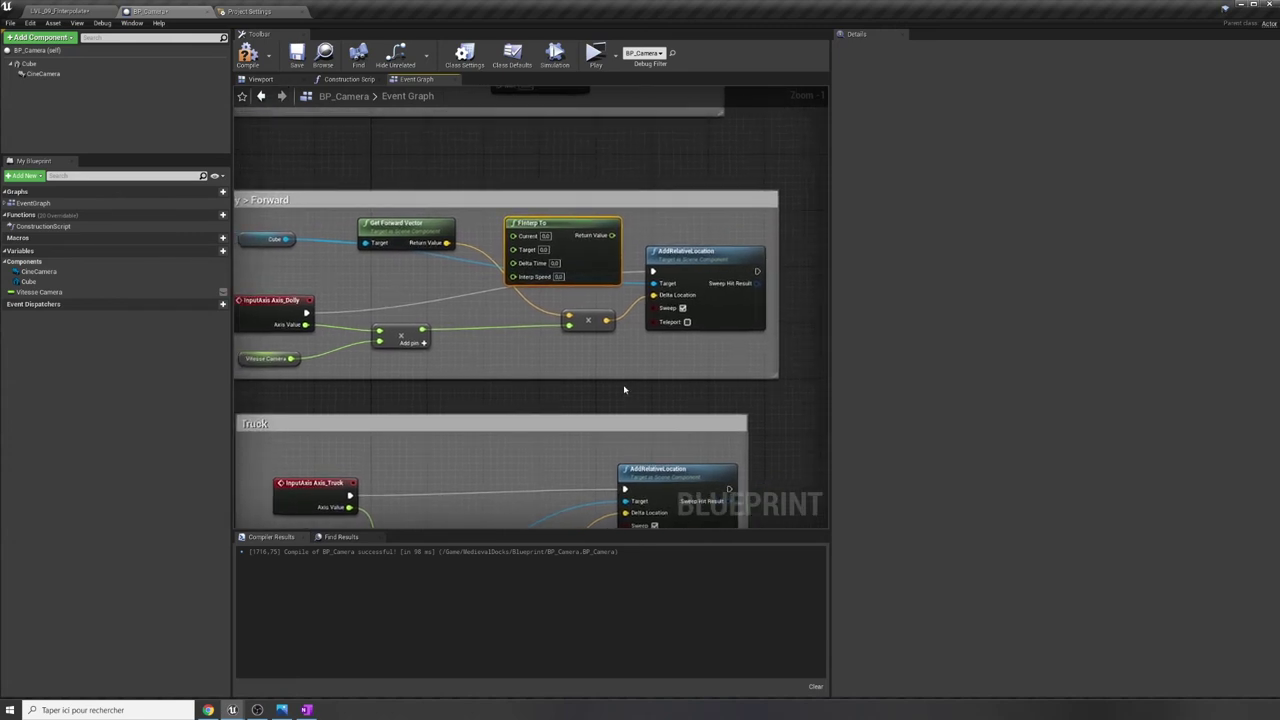
scroll(623, 389, down, 5)
scroll(627, 389, up, 4)
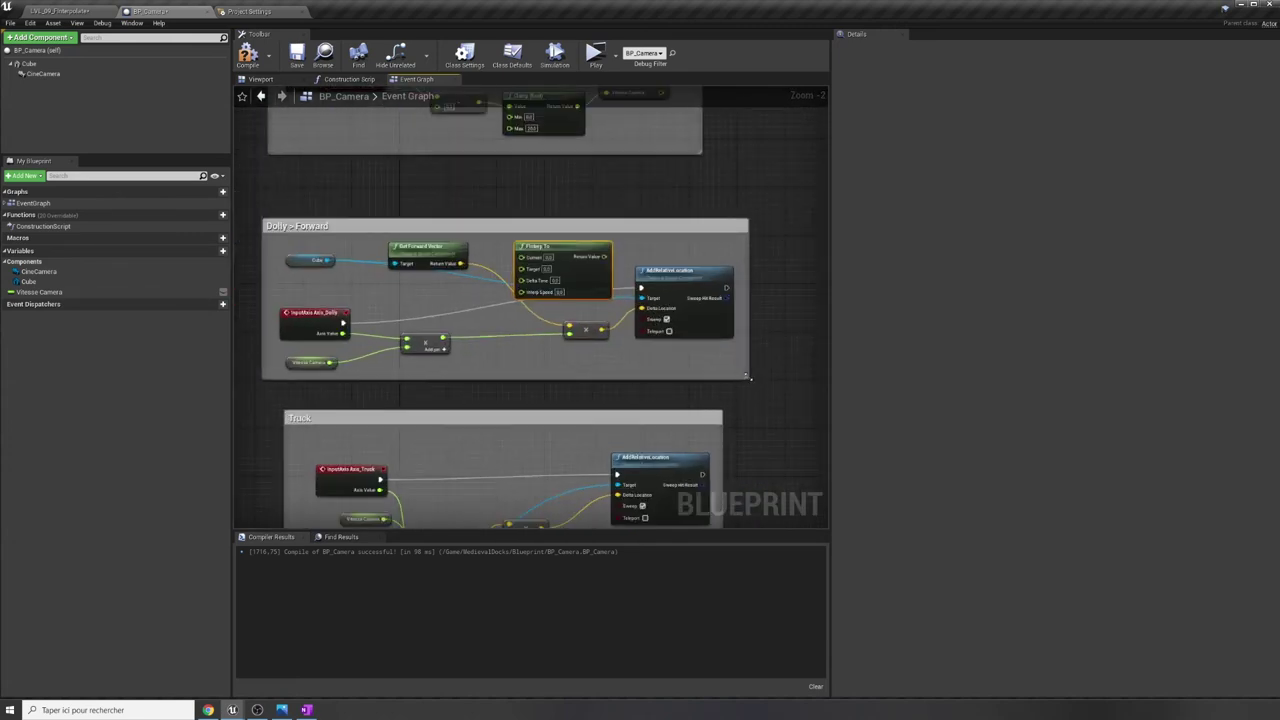
drag(750, 378, 828, 392)
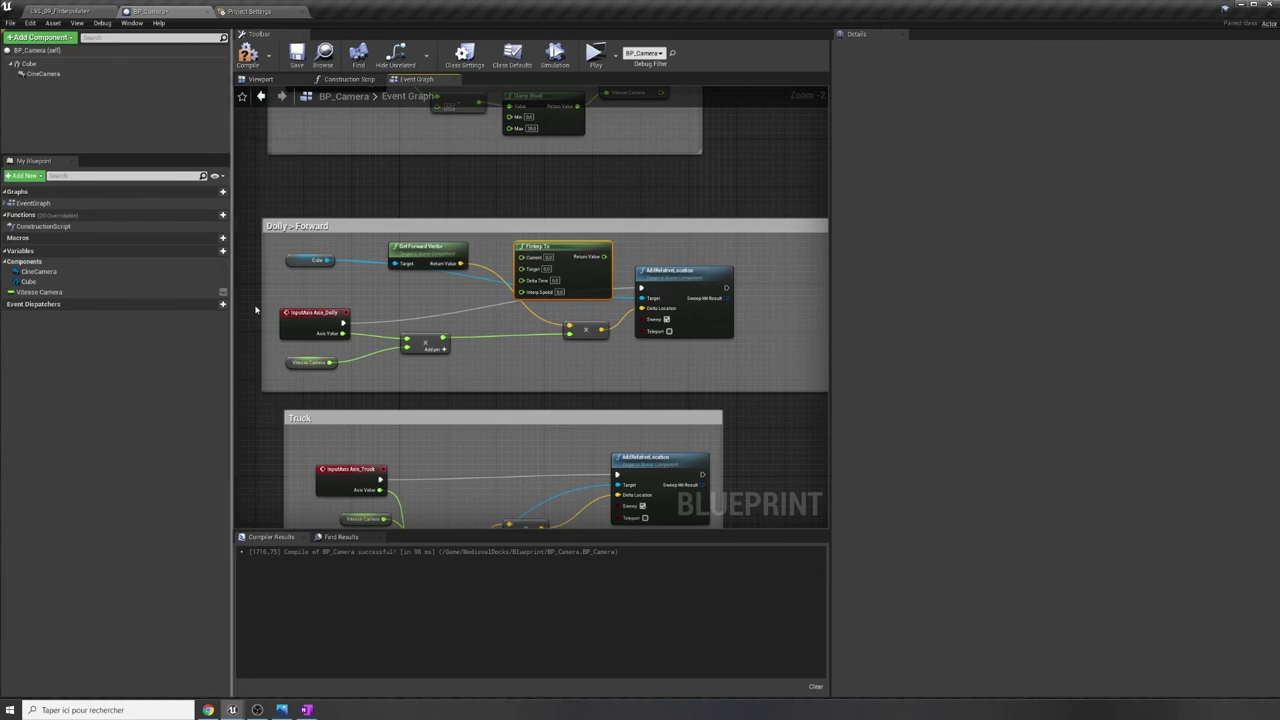
Create a new Float variable named Dolly_current_position.
click(222, 254)
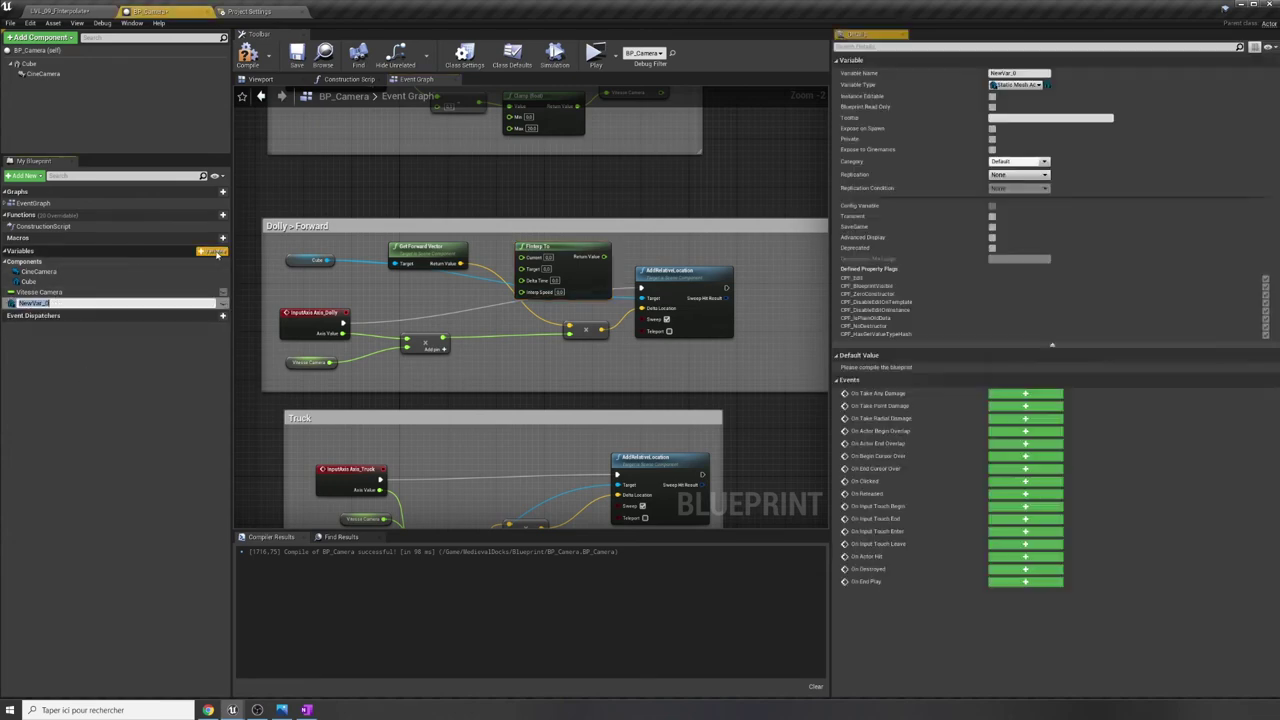
click(1035, 86)
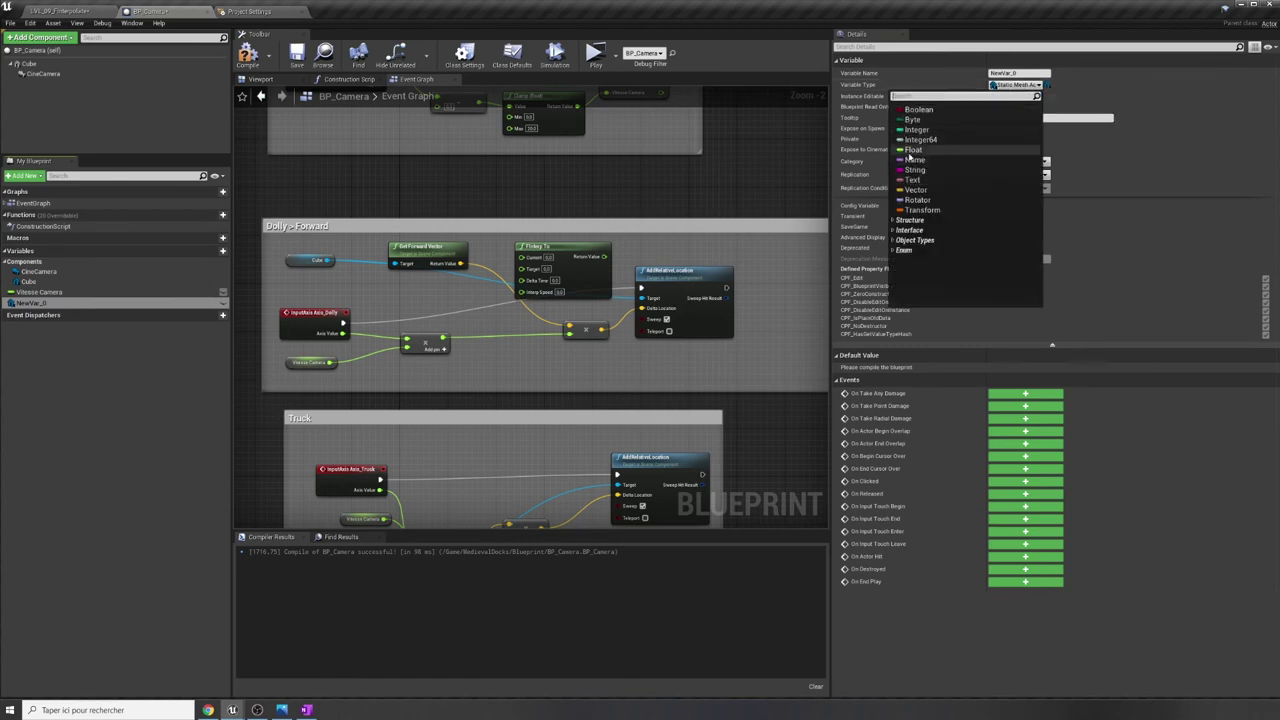
click(910, 151)
text(Dolly_current_position)
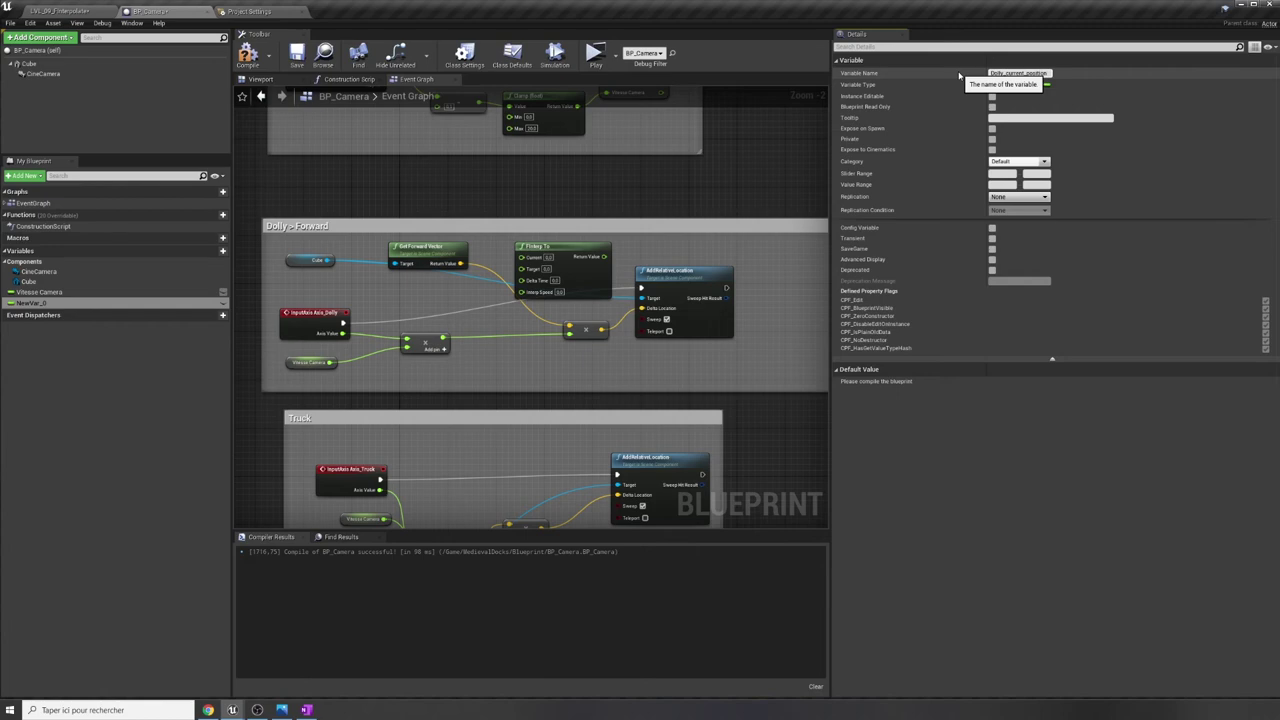
key(Return)
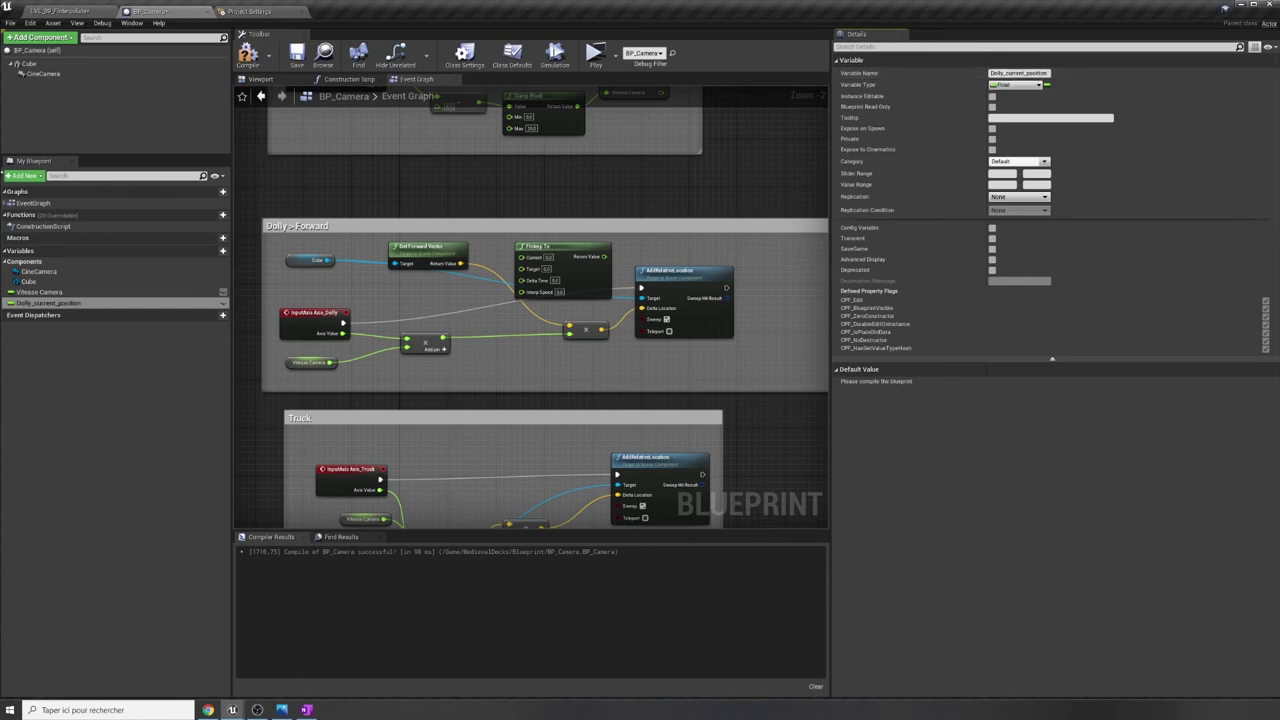
Place a SET Dolly_current_position node right after AddRelativeLocation.
drag(40, 303, 760, 302)
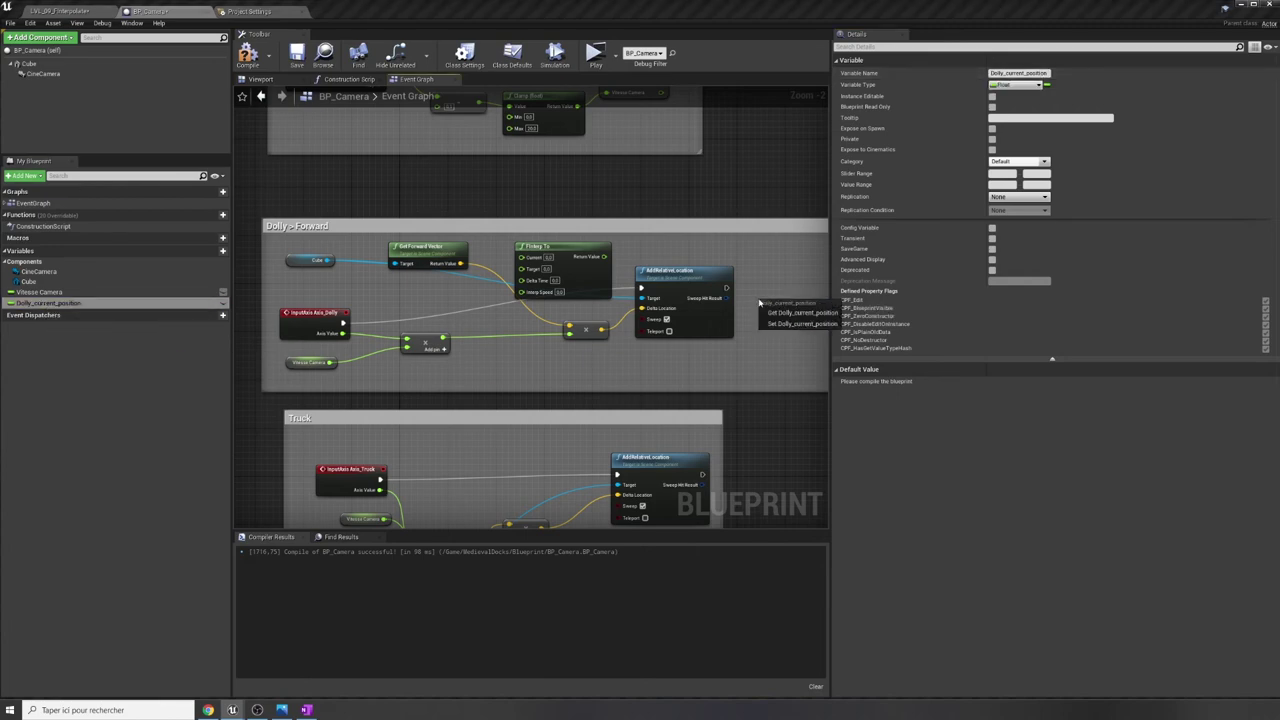
click(795, 324)
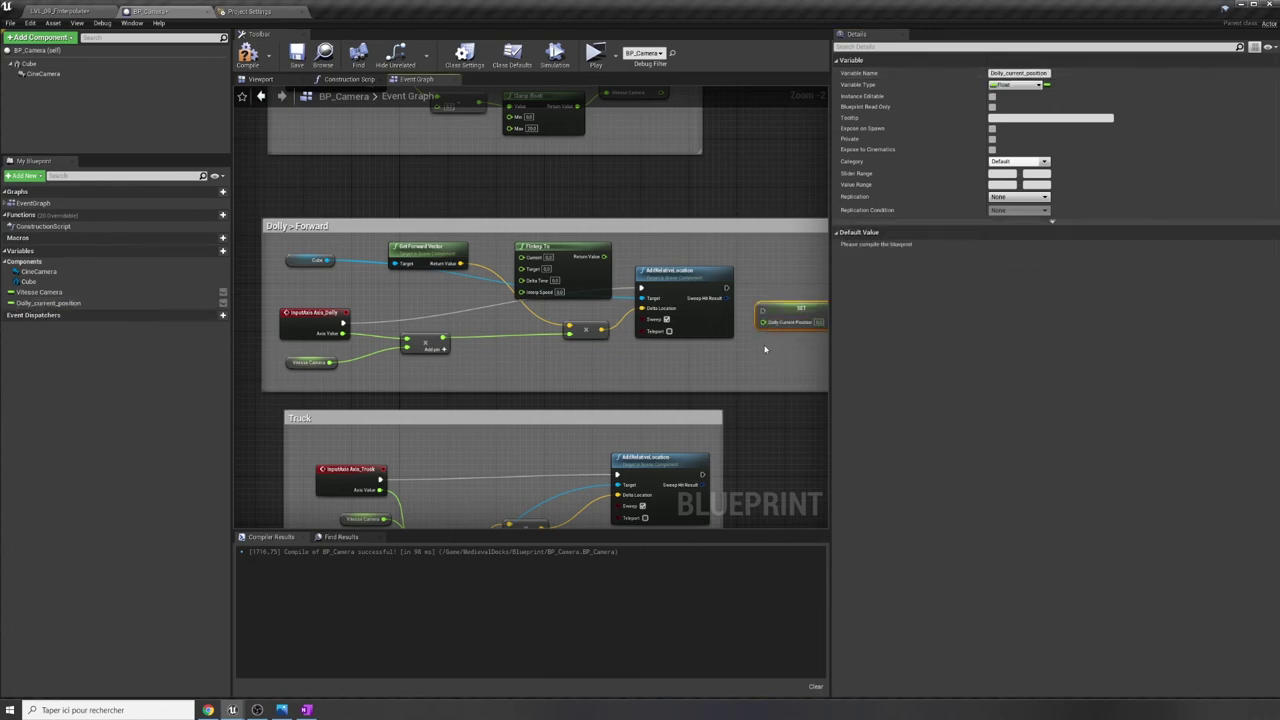
right_drag(759, 355, 674, 381)
drag(639, 349, 627, 325)
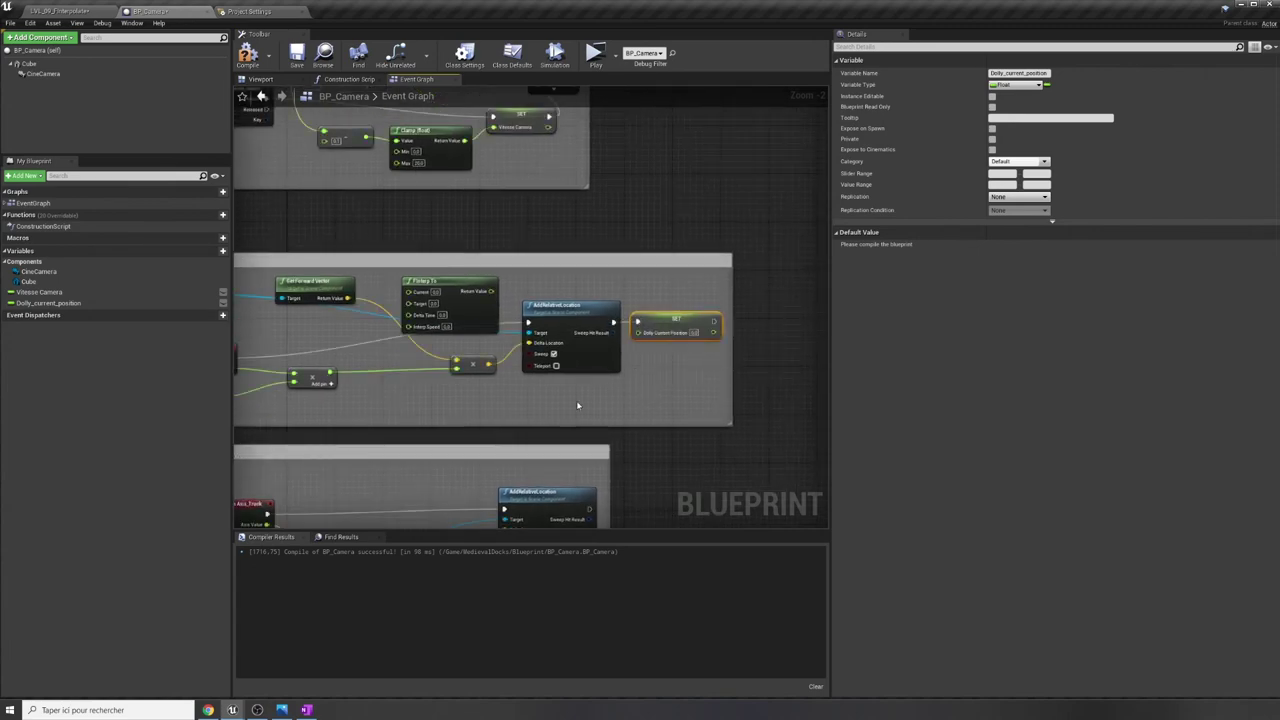
right_drag(578, 401, 694, 404)
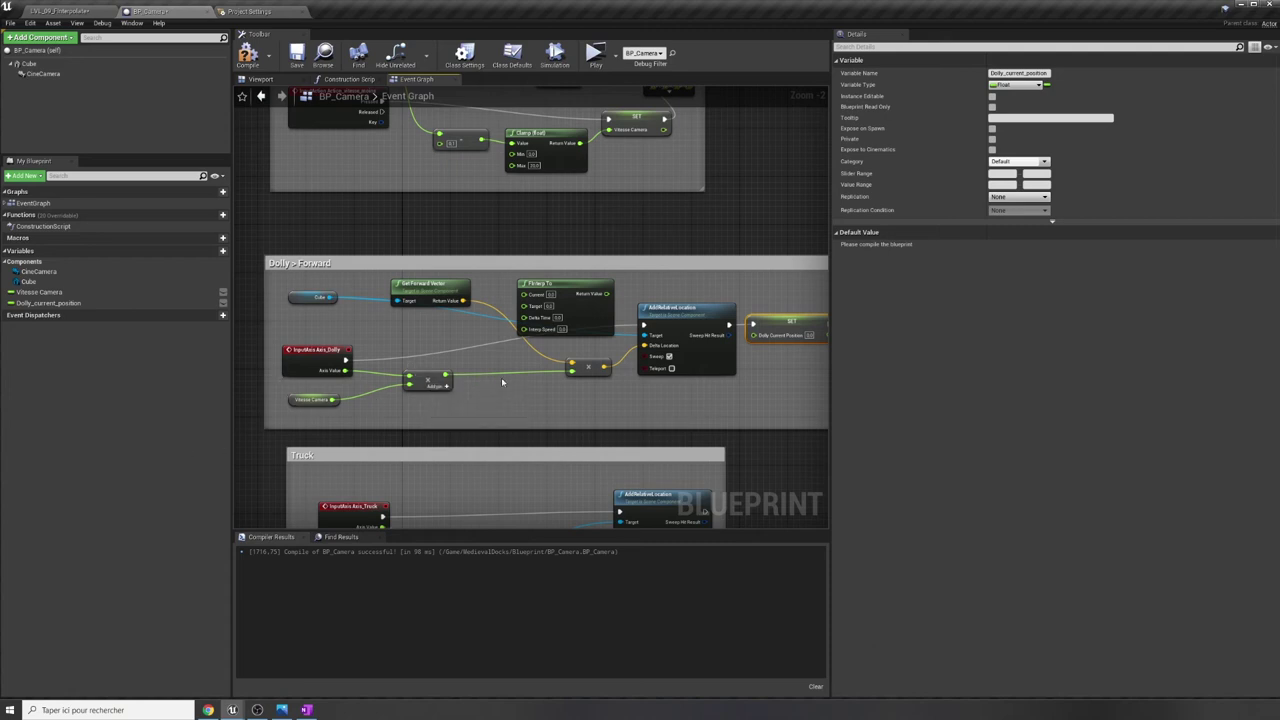
Rewire the Add output into FInterp To and place FInterp To beside the multiply node.
click(558, 290)
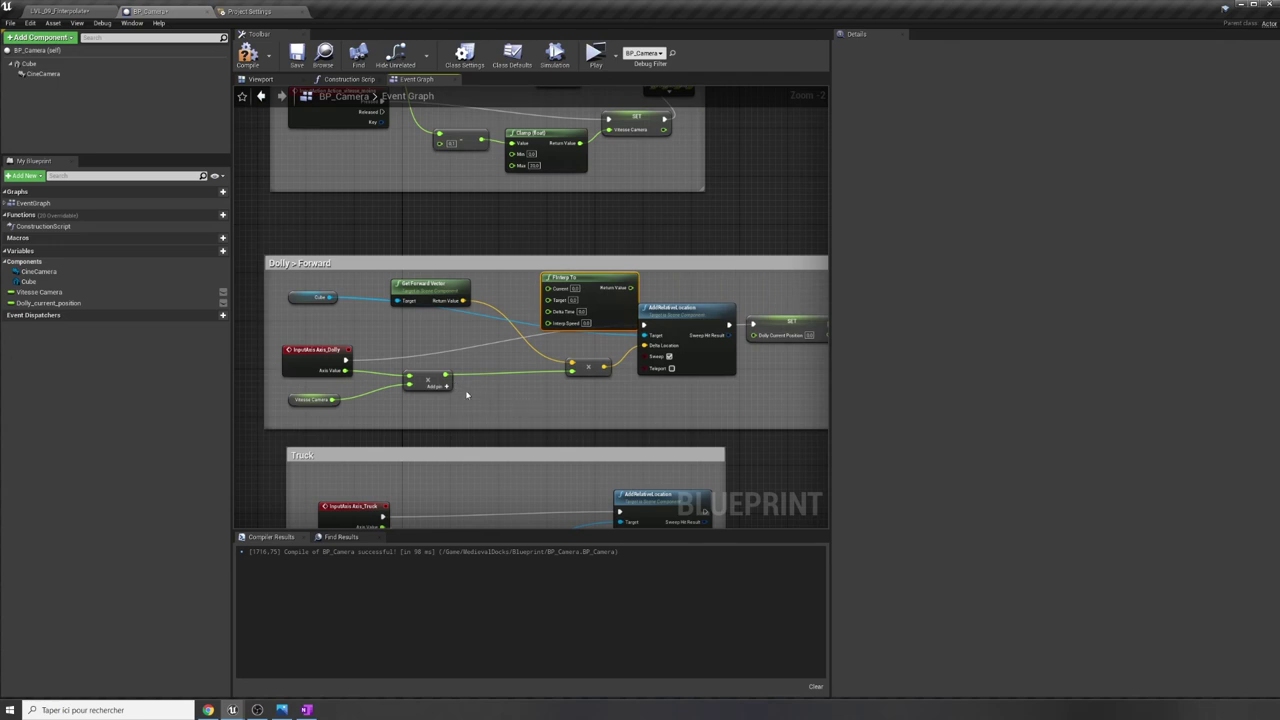
drag(446, 376, 549, 301)
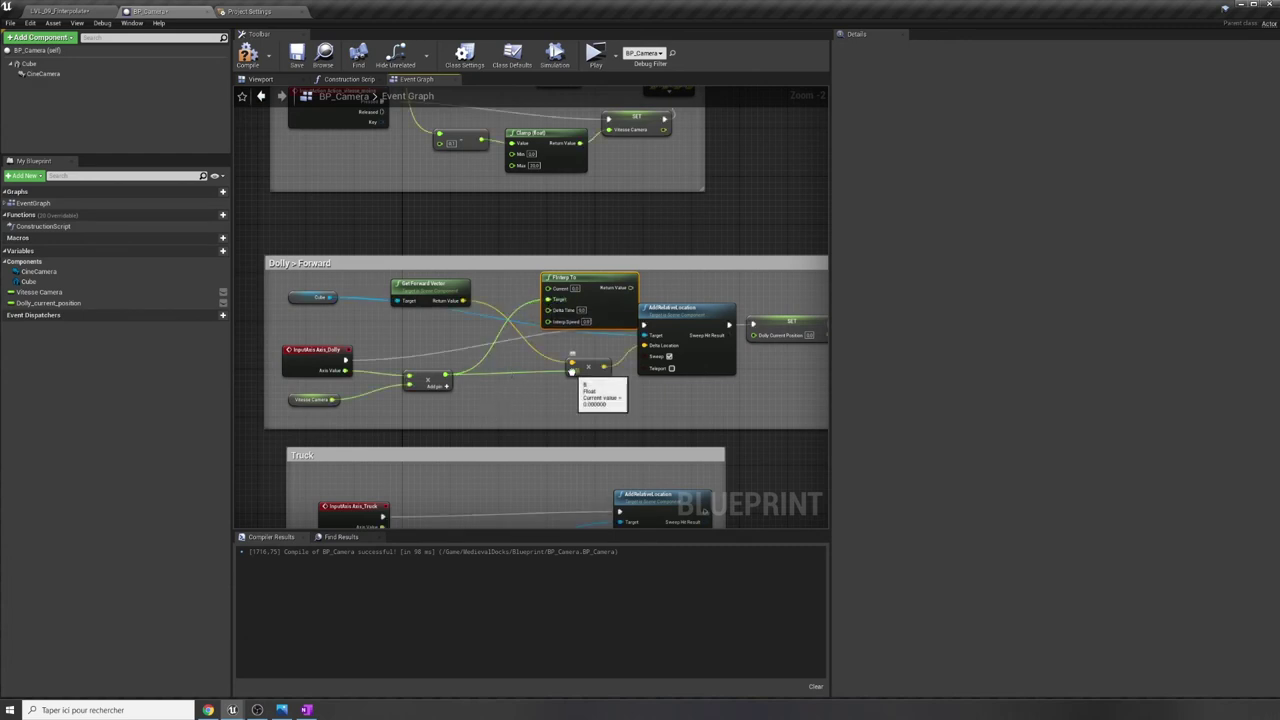
alt+click(572, 370)
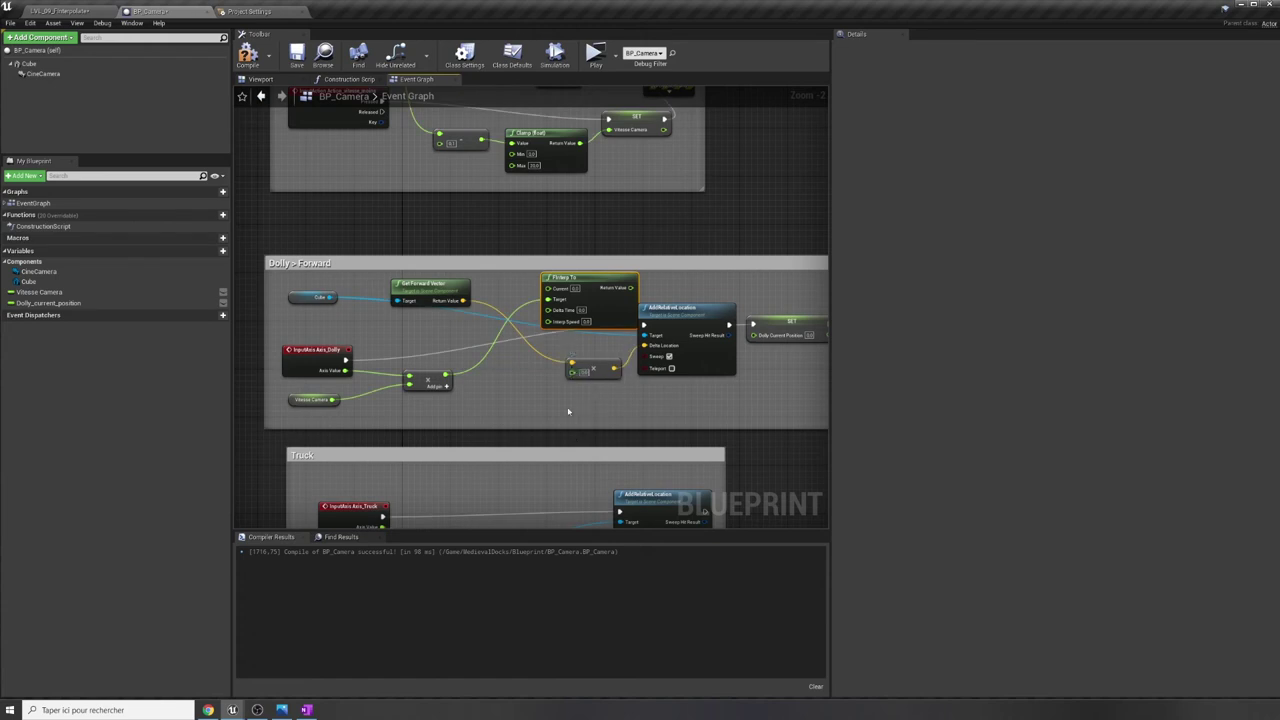
mouse_move(578, 276)
mouse_down()
mouse_move(536, 277)
mouse_move(572, 373)
mouse_up()
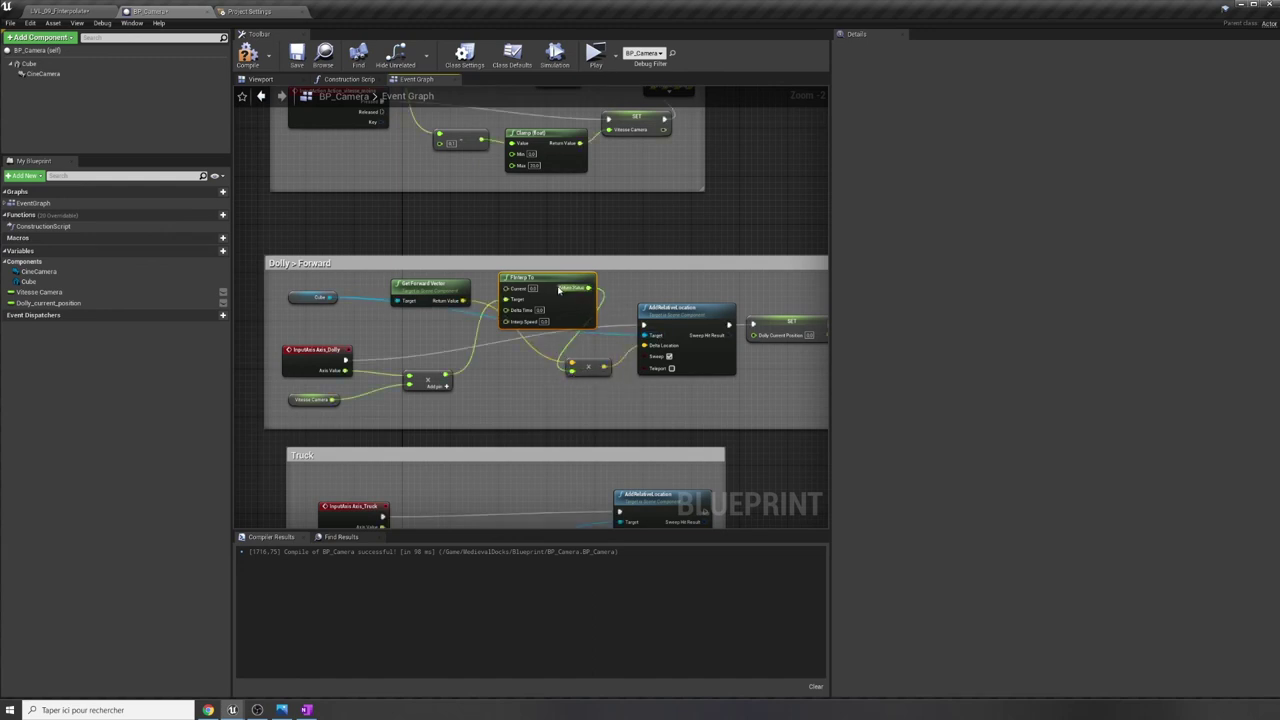
drag(548, 278, 512, 328)
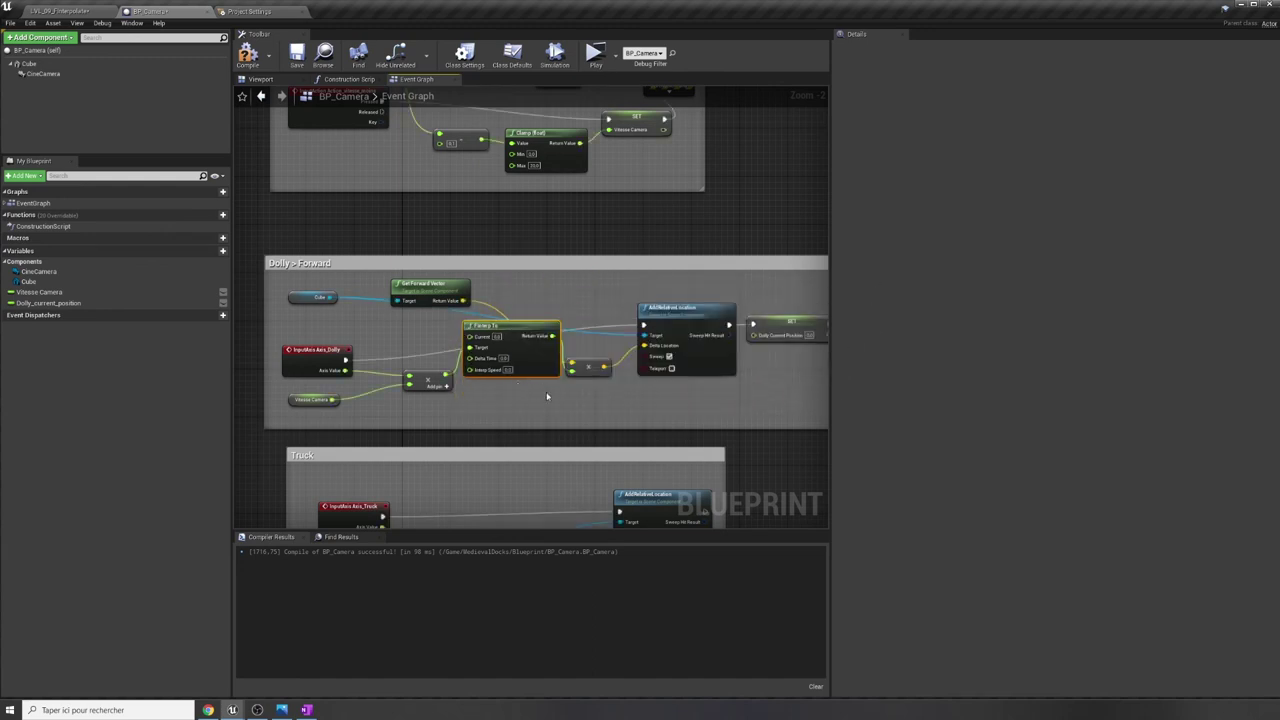
mouse_move(560, 412)
right_down()
mouse_move(543, 412)
mouse_move(555, 413)
right_up()
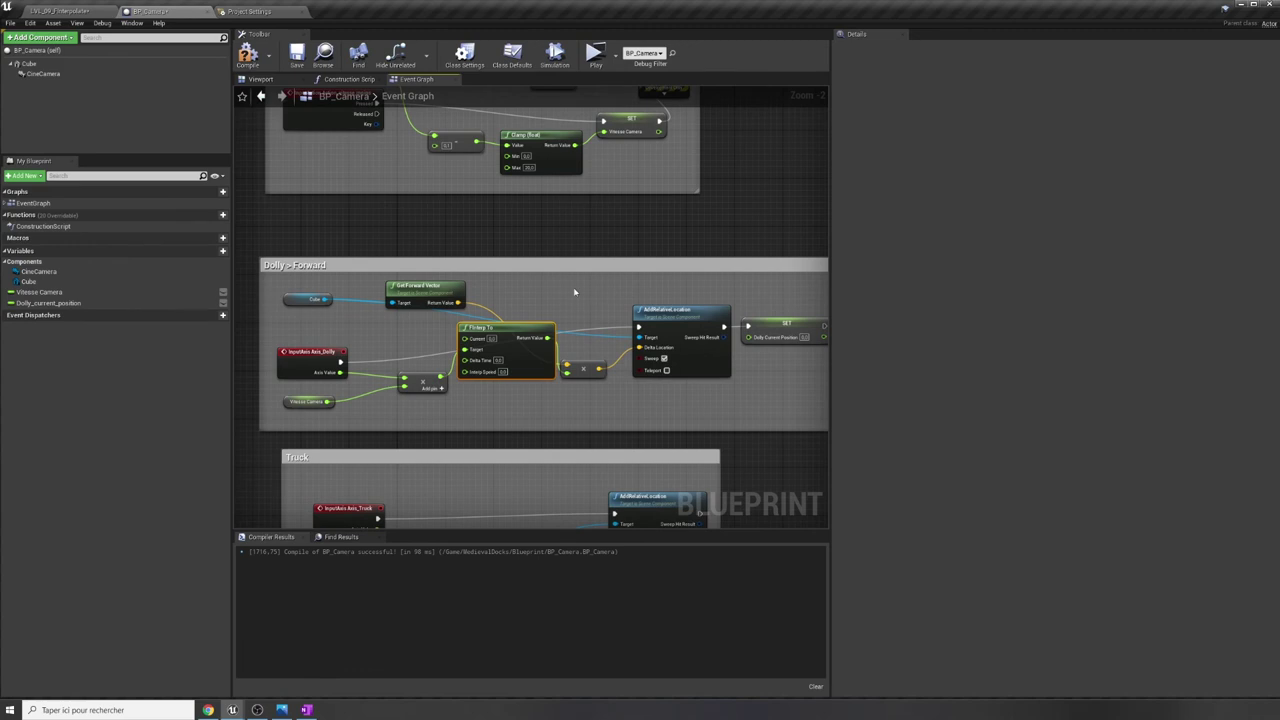
Shift the multiply, AddRelativeLocation and SET nodes right and add a Dolly_current_position getter.
drag(575, 292, 770, 408)
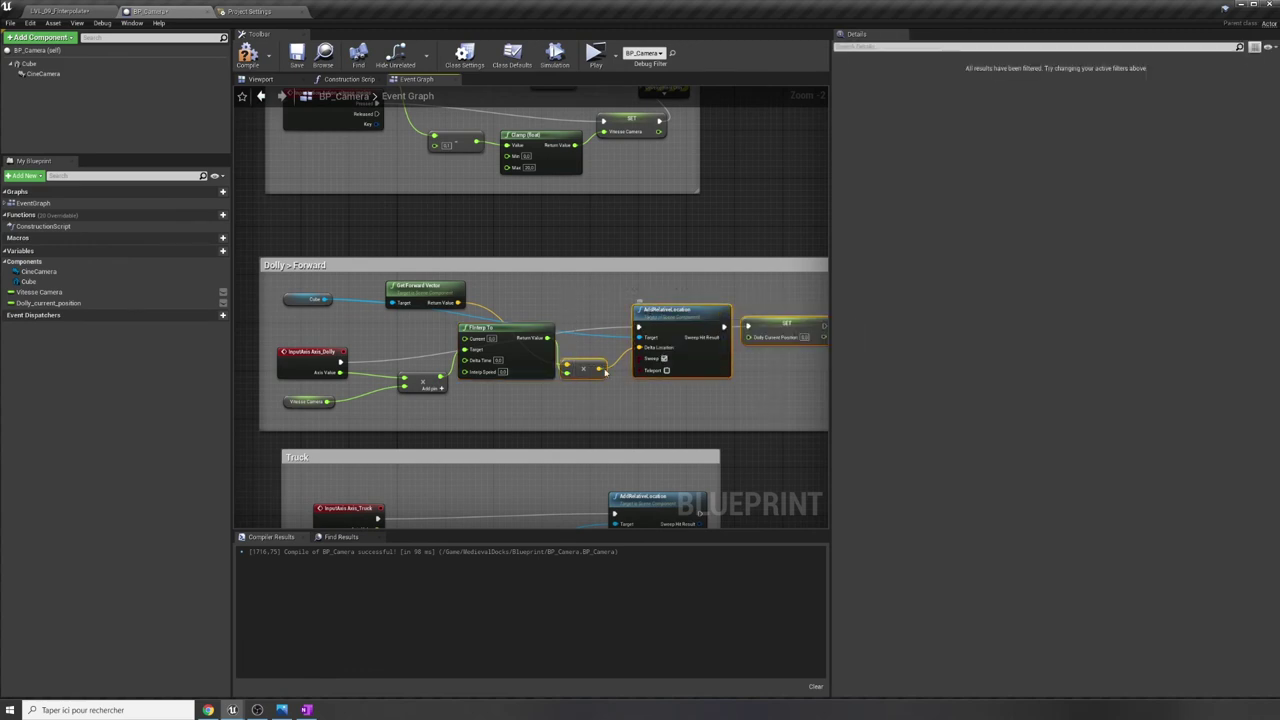
drag(604, 372, 646, 330)
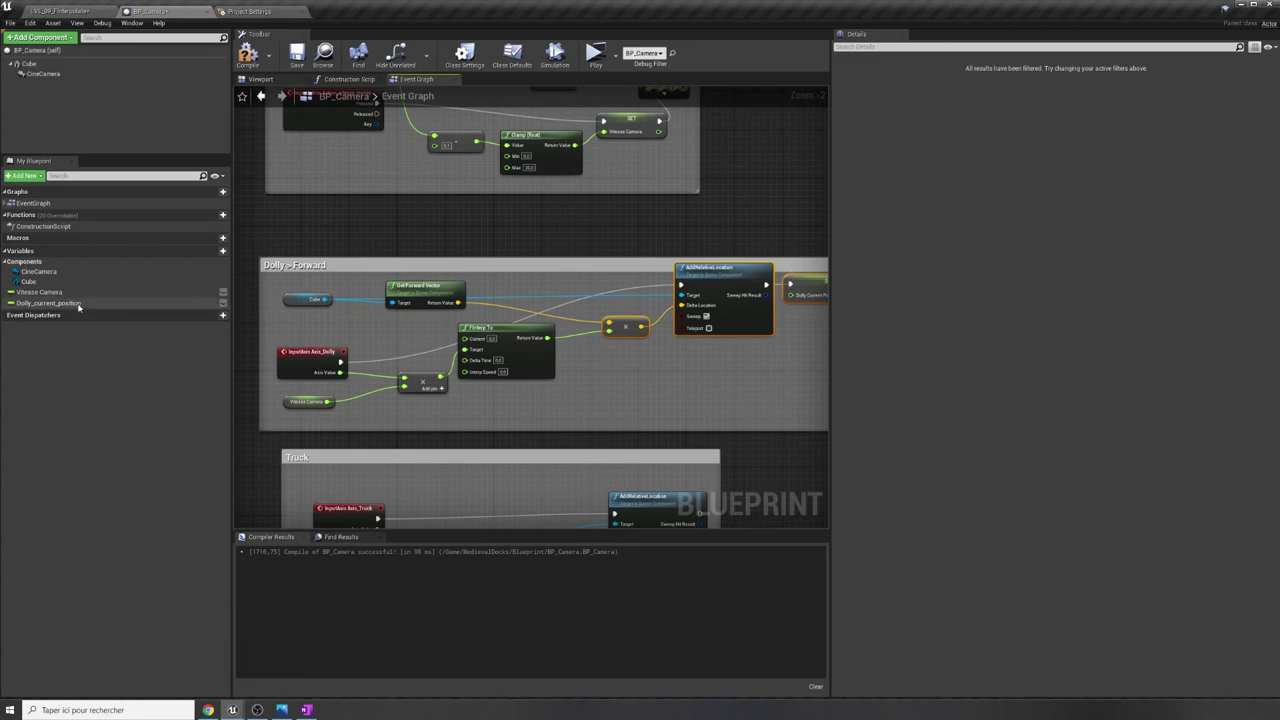
mouse_move(60, 303)
mouse_down()
mouse_move(247, 305)
mouse_move(418, 344)
mouse_move(387, 331)
mouse_up()
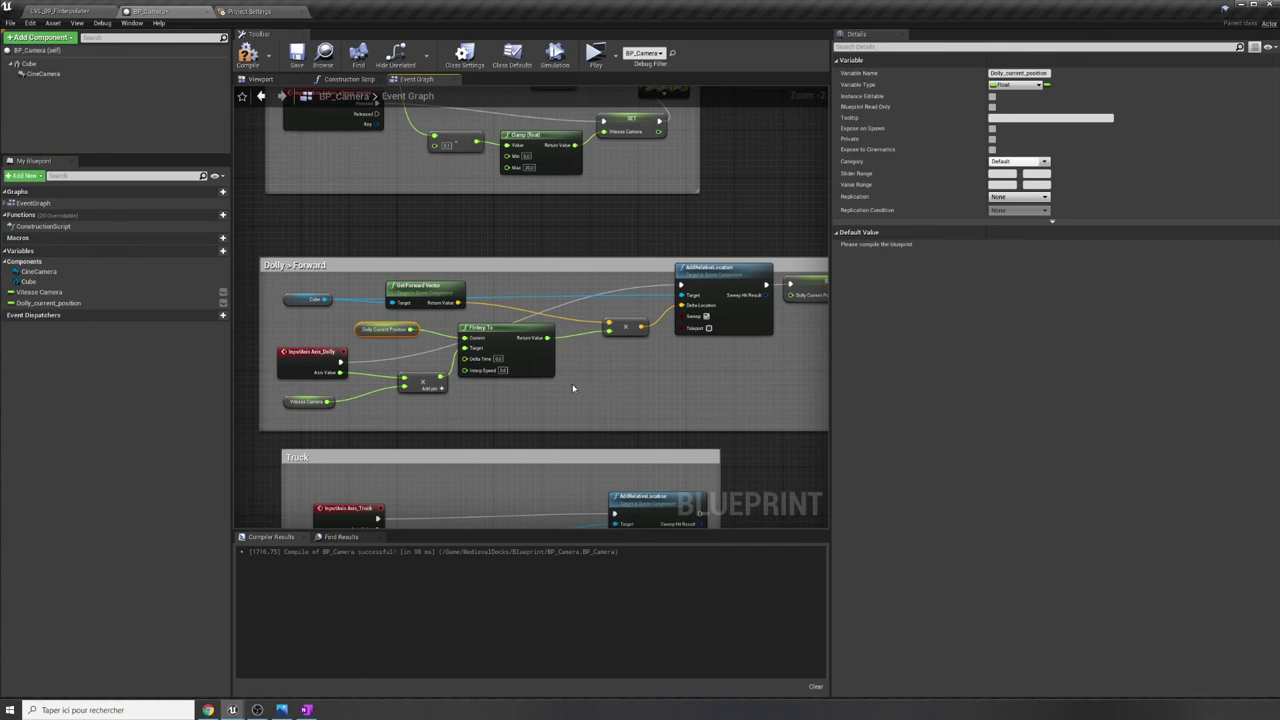
Wire a Get World Delta Seconds node into FInterp To, then add a new blueprint variable.
right_drag(606, 386, 513, 384)
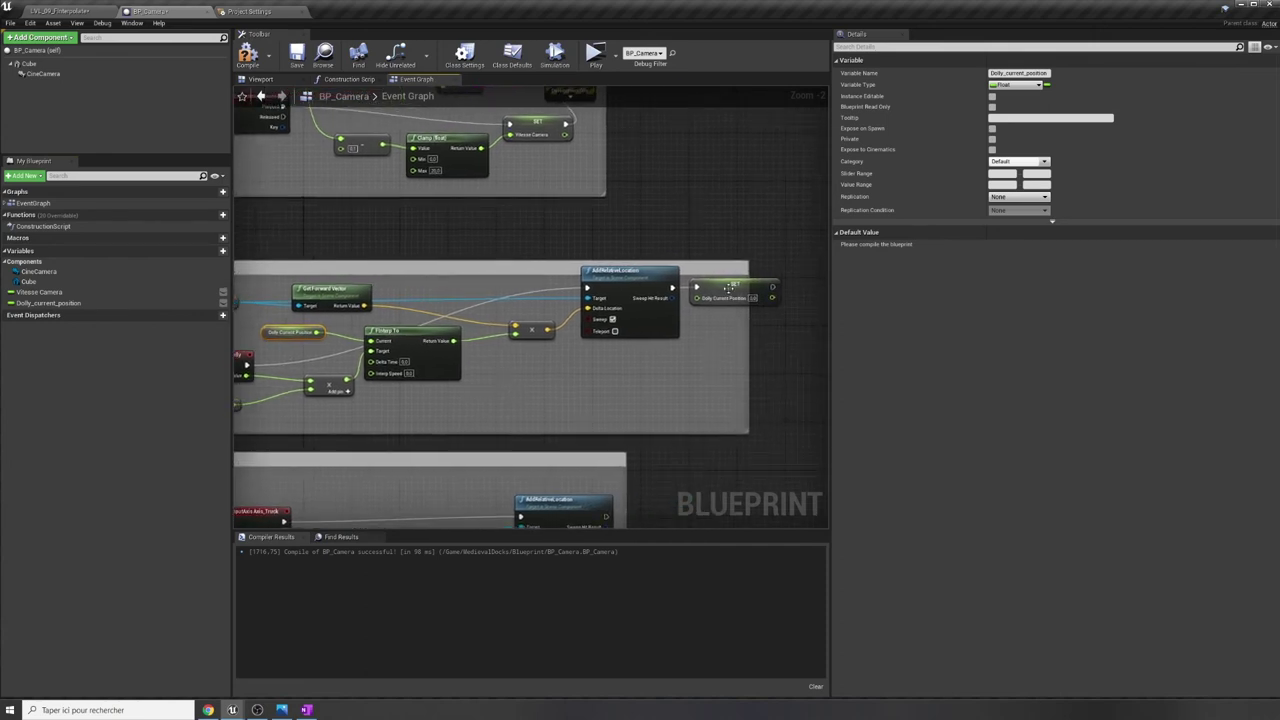
right_drag(386, 410, 525, 382)
drag(509, 323, 452, 337)
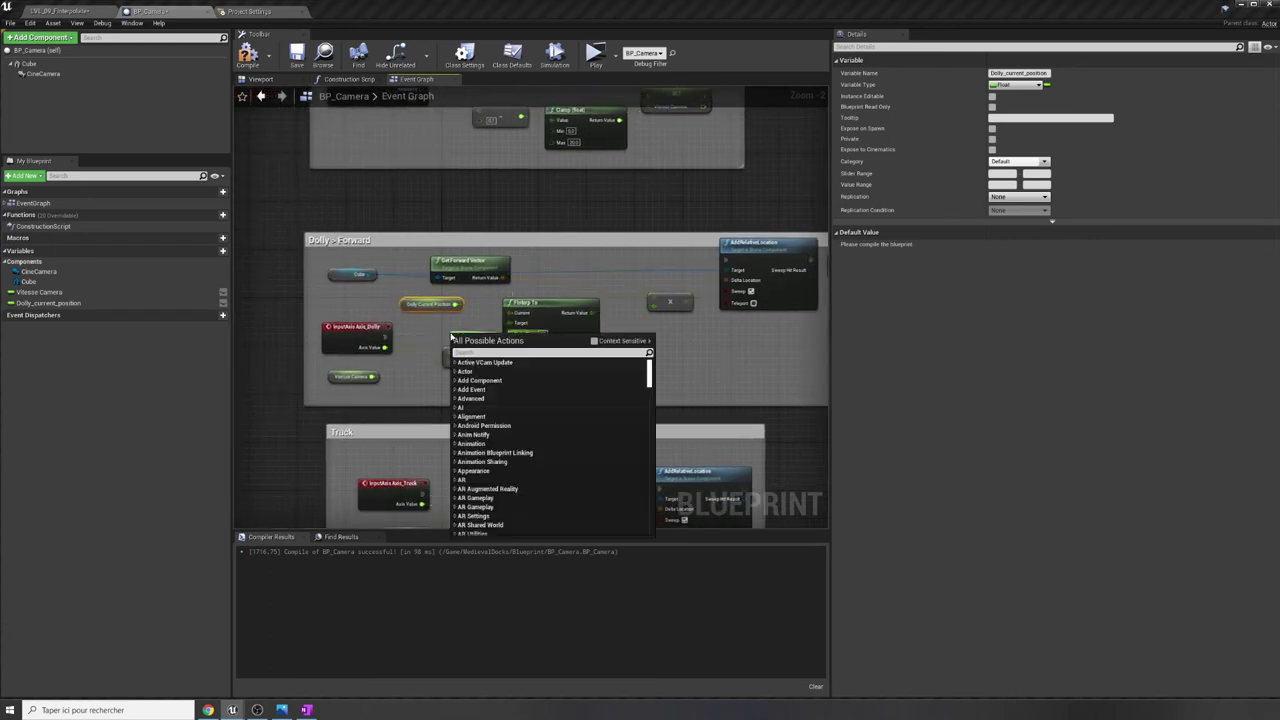
text(delta)
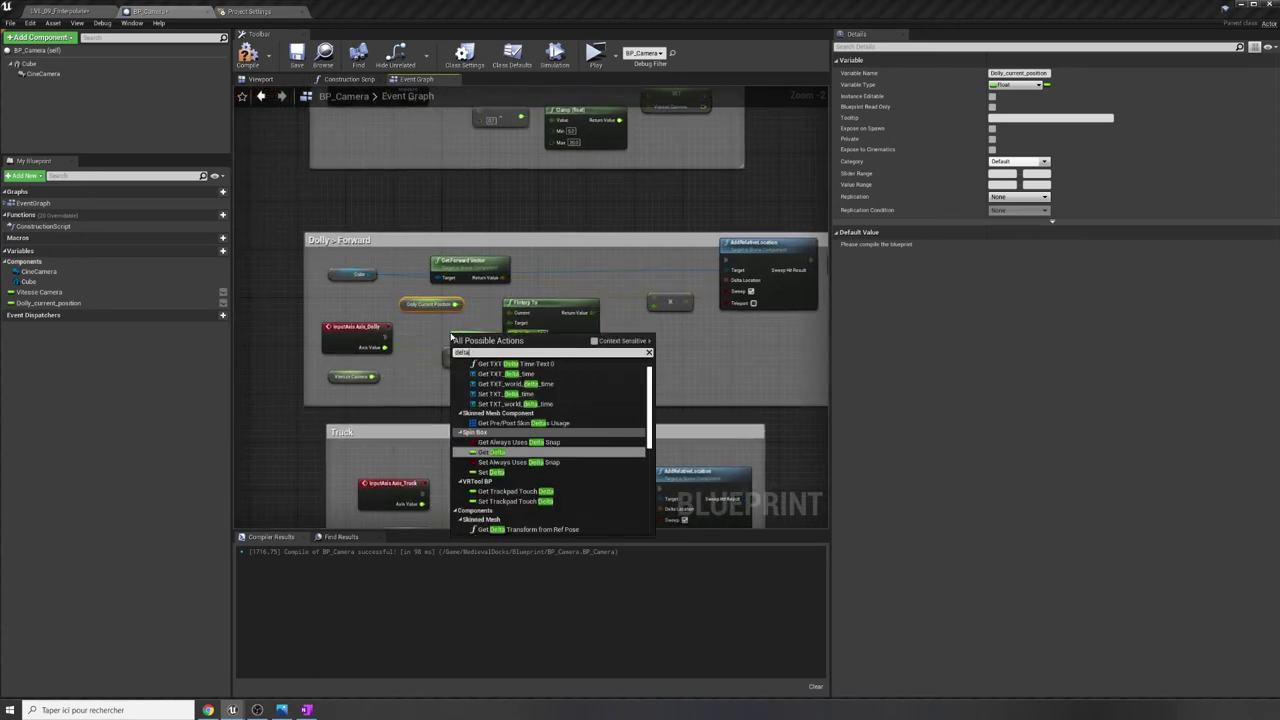
text(second)
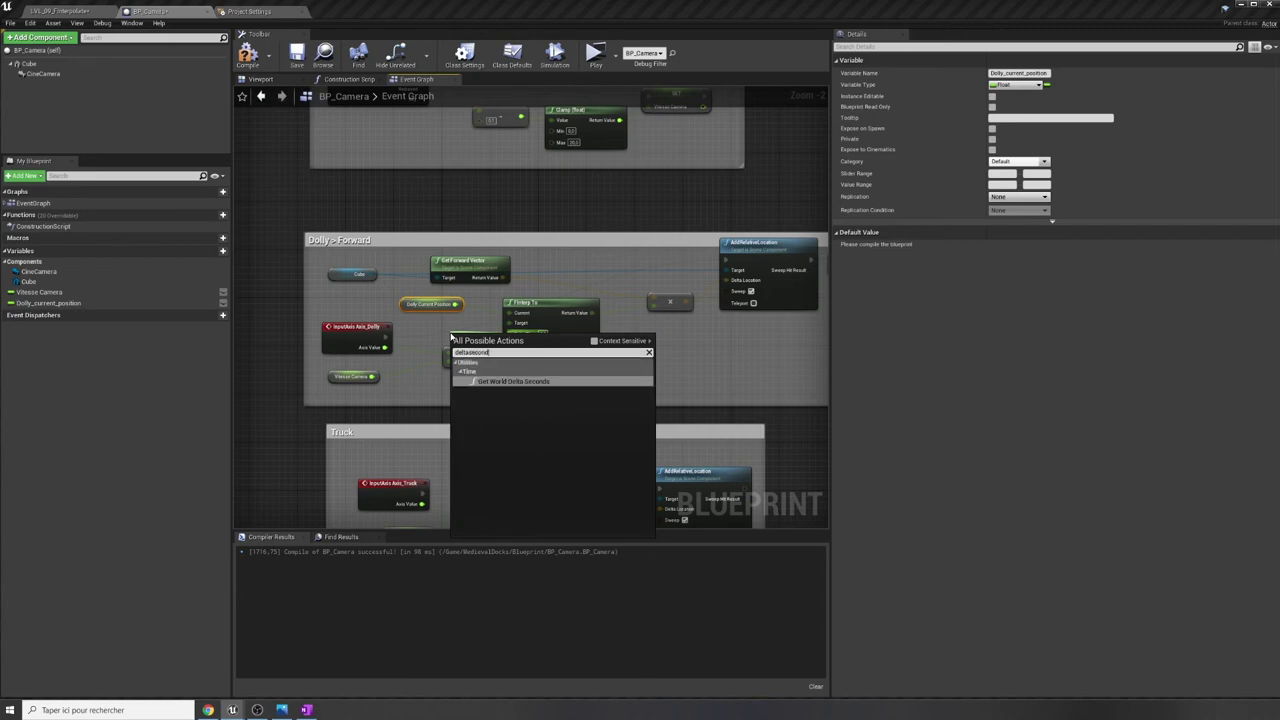
key(Return)
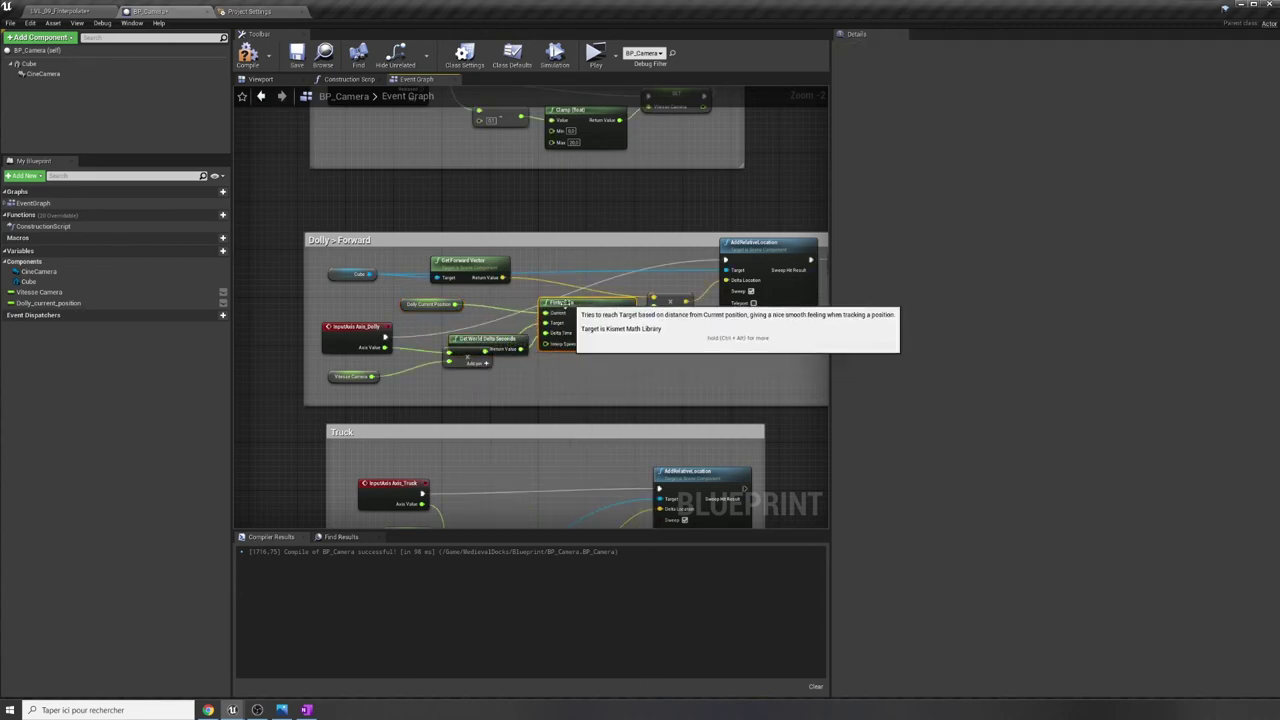
drag(567, 305, 579, 305)
drag(495, 346, 457, 328)
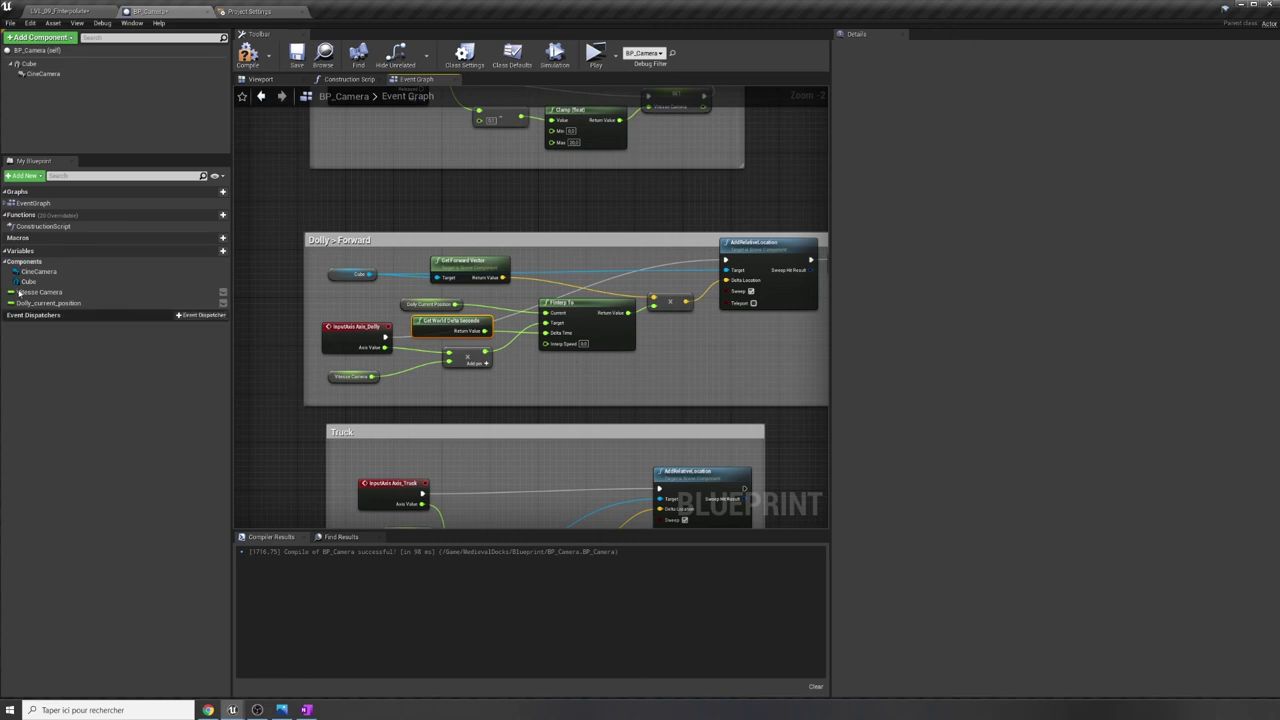
click(222, 250)
text(Vitesse_interpolatio)
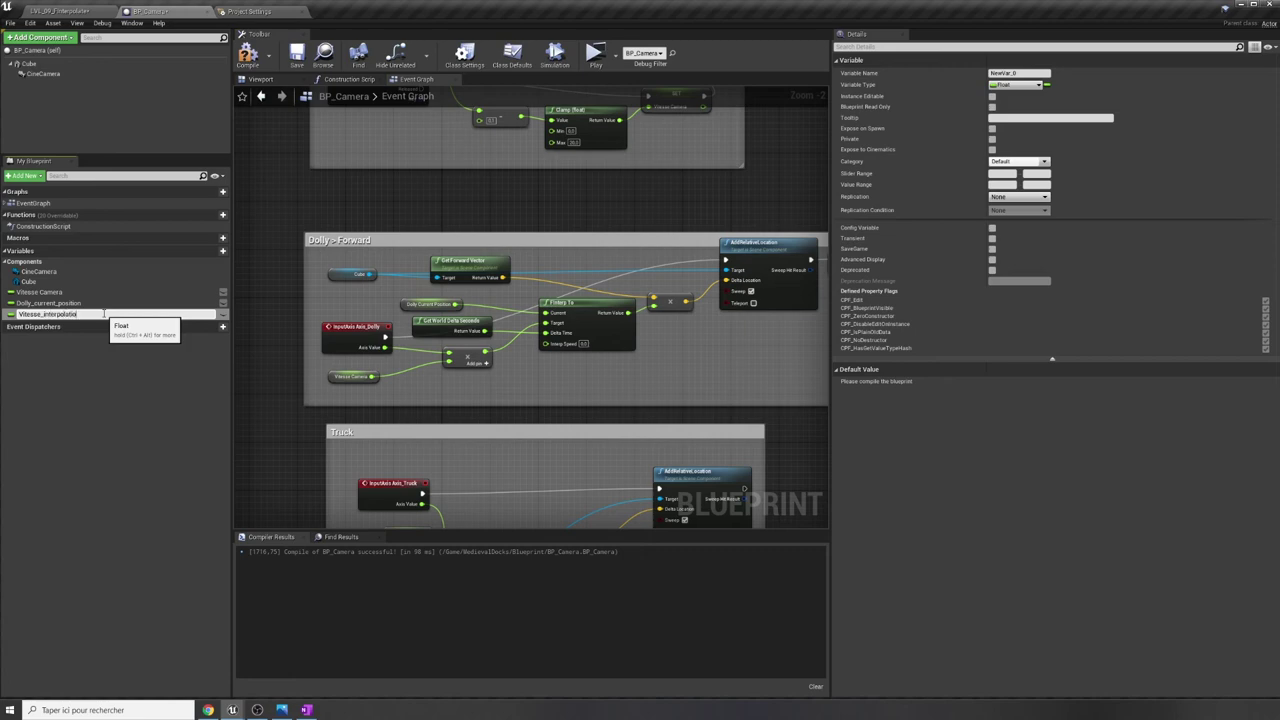
Name the variable Vitesse_interpolation and wire its getter into FInterp To's Interp Speed.
text(n)
key(Return)
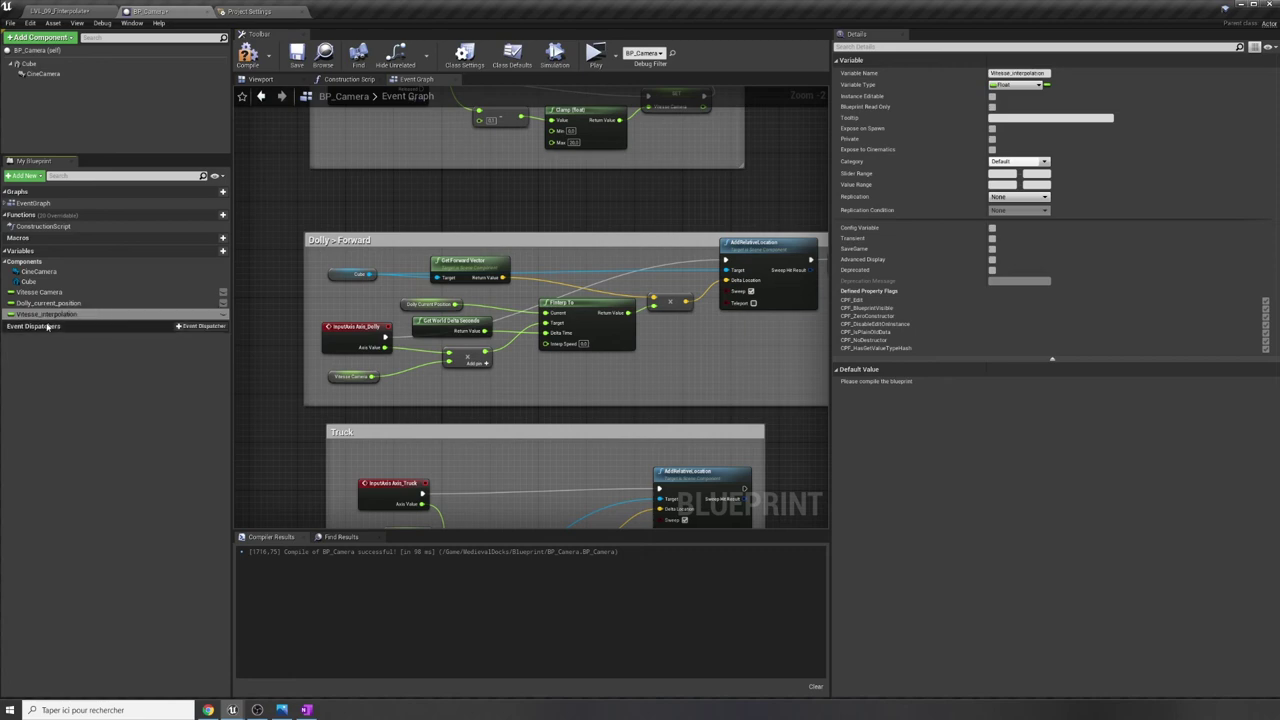
mouse_move(103, 314)
mouse_down()
mouse_move(546, 346)
mouse_move(494, 400)
mouse_up()
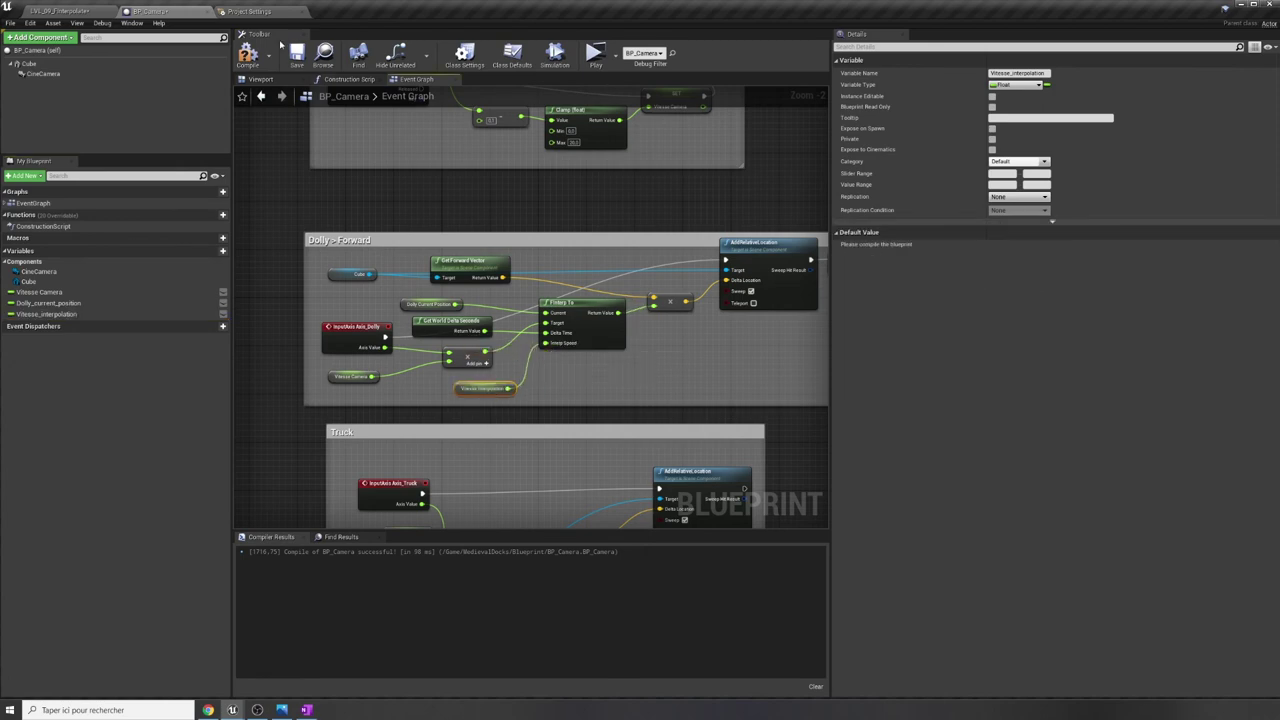
Compile, set Vitesse_interpolation's default to 10, and compare it with Vitesse Camera's default.
click(247, 52)
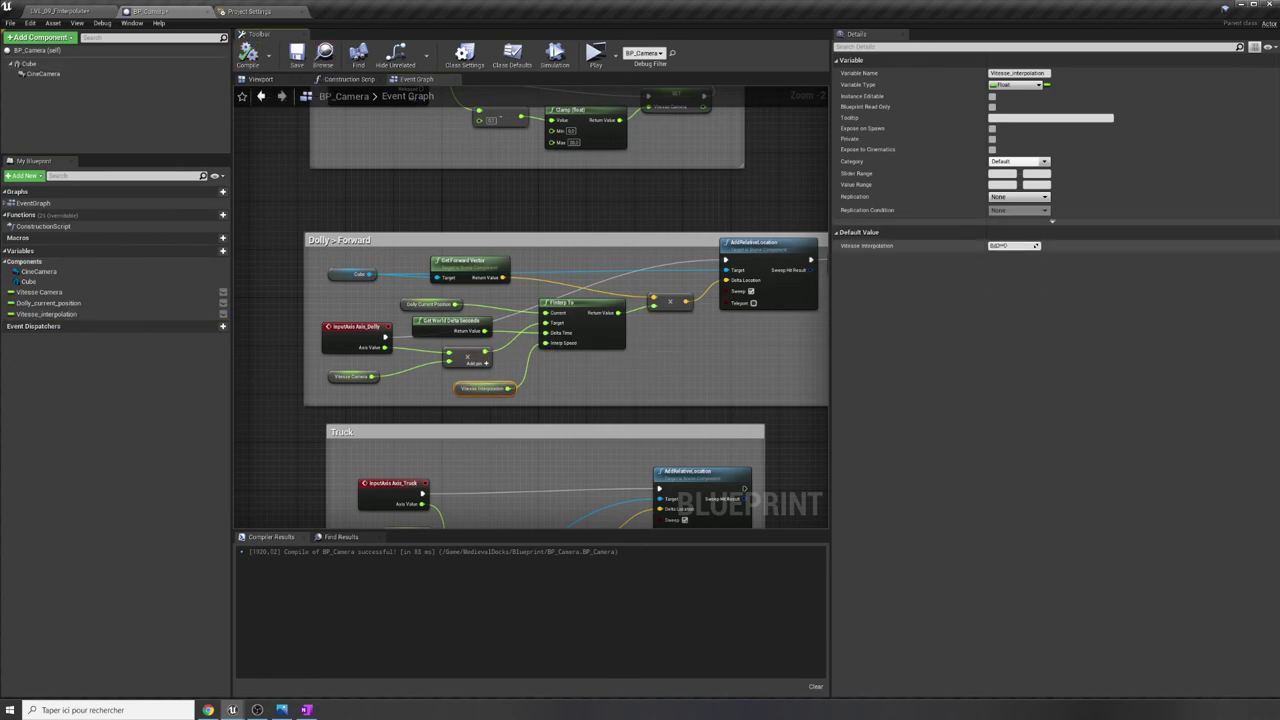
click(1035, 245)
key(Return)
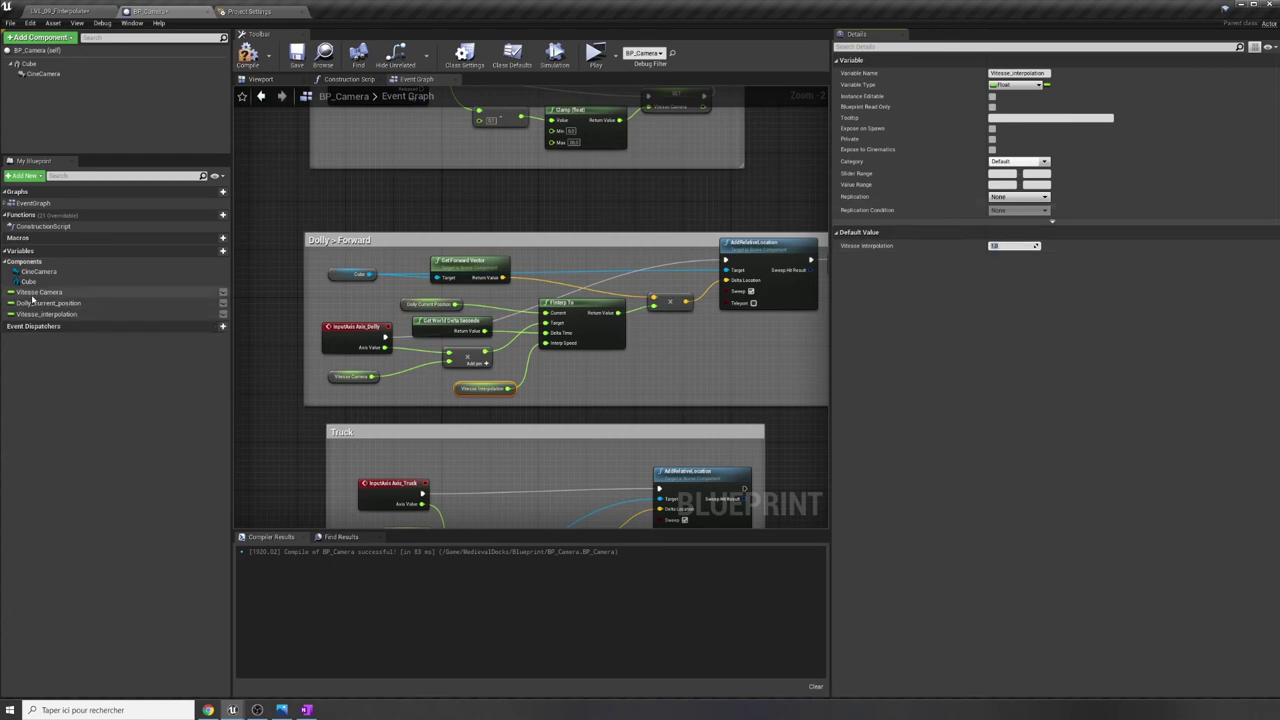
click(40, 291)
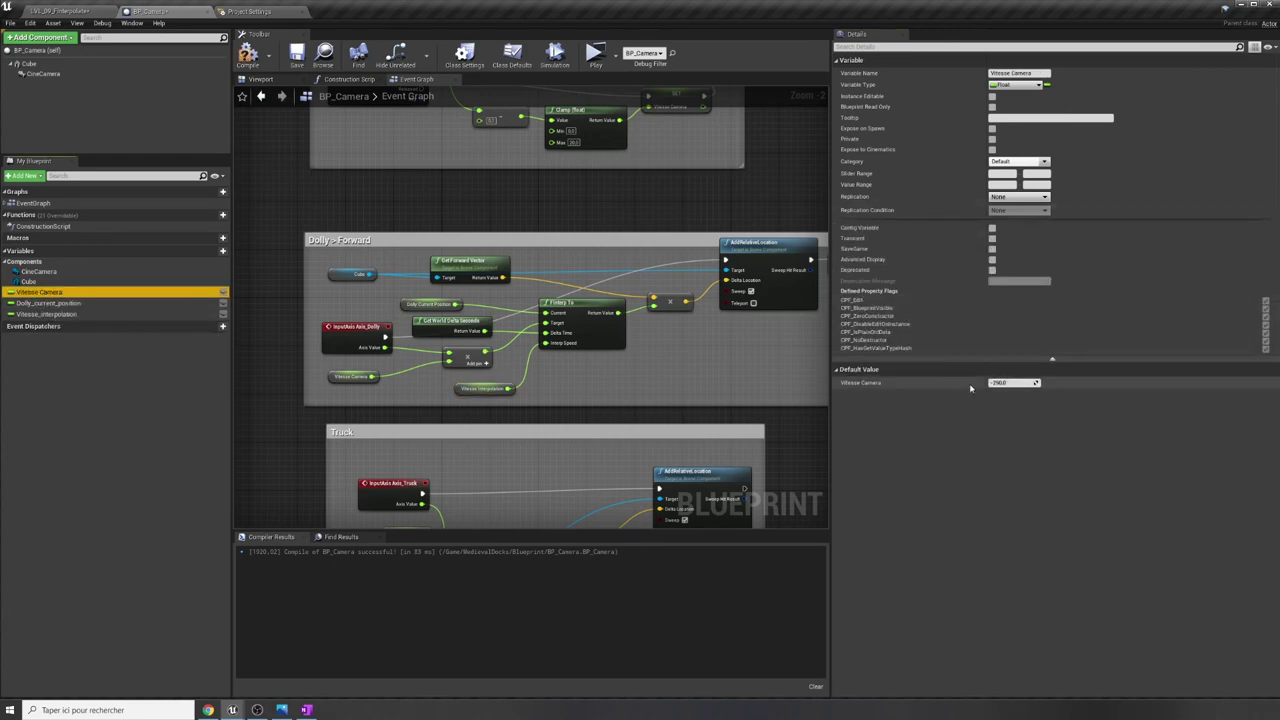
click(1008, 382)
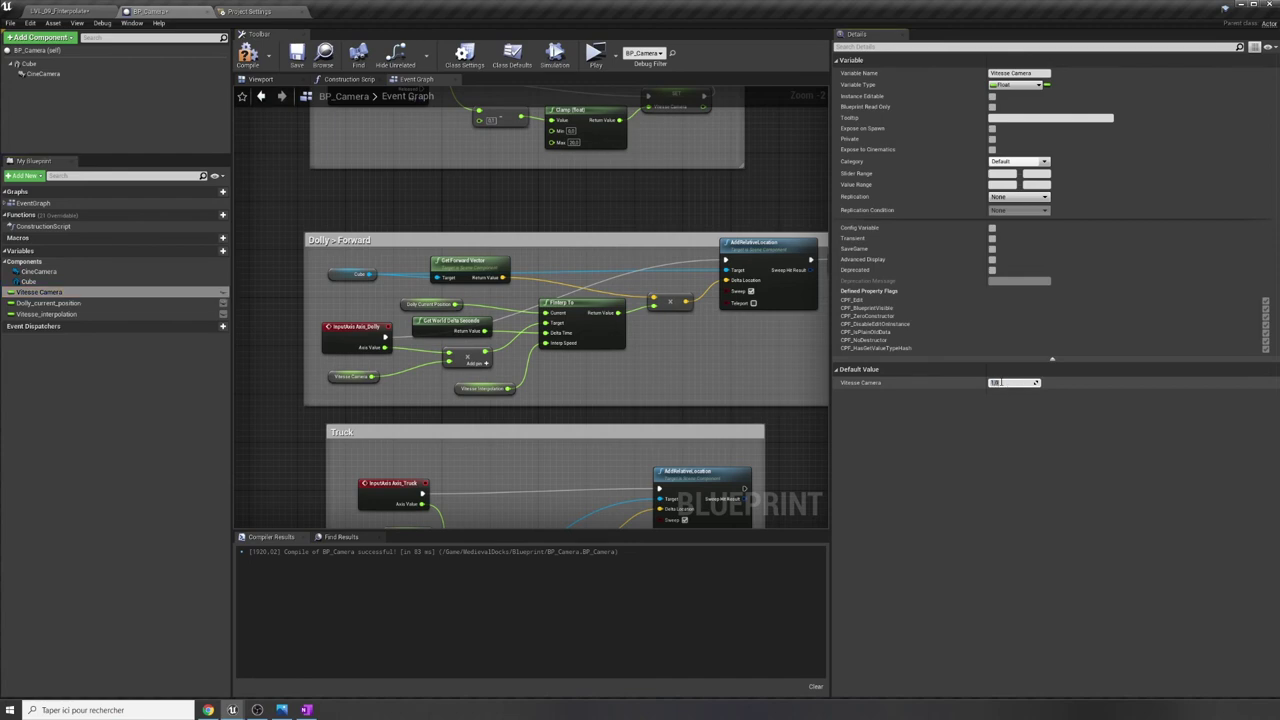
click(45, 314)
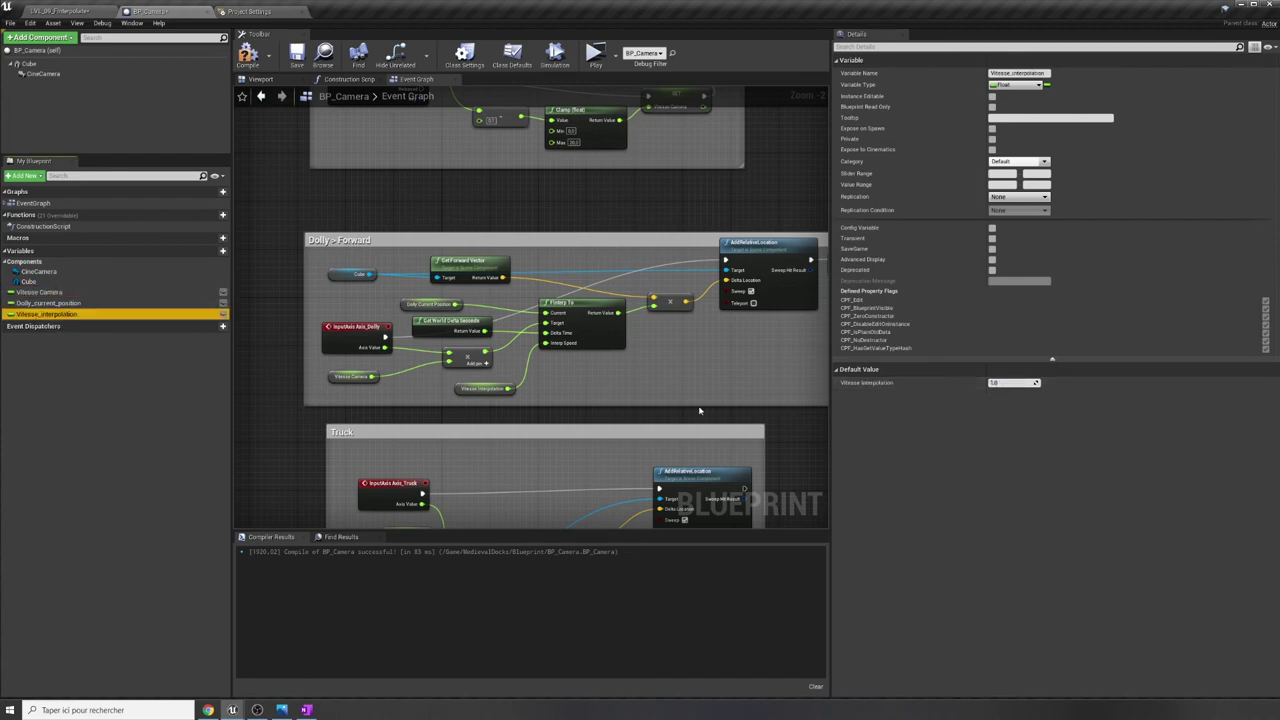
click(464, 389)
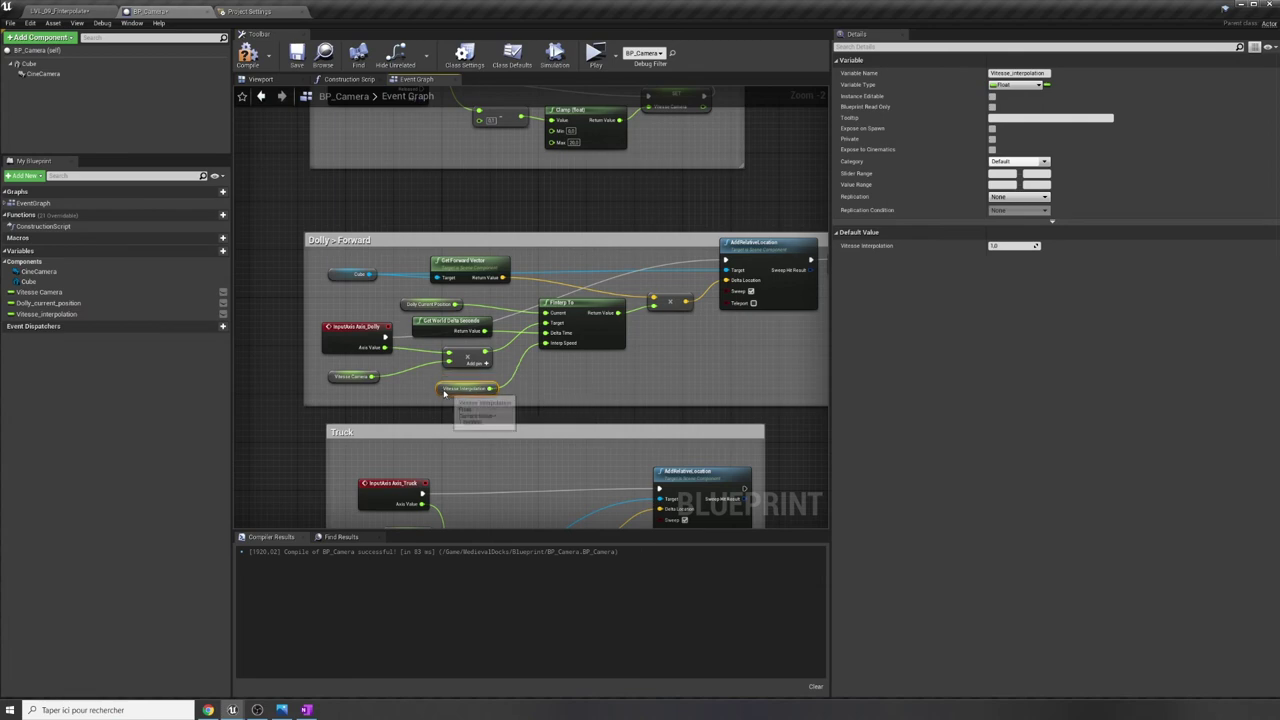
Stretch the Dolly > Forward comment group to enclose the SET Dolly Current Position node.
click(771, 253)
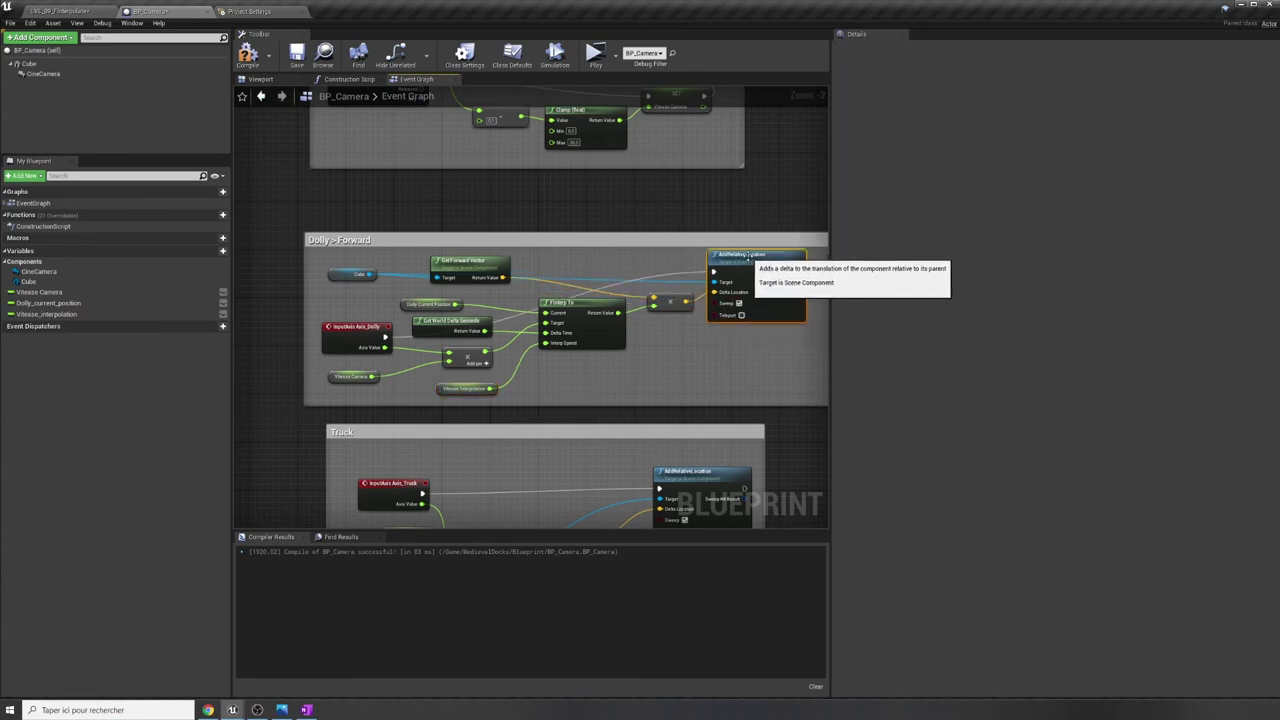
right_drag(750, 258, 682, 270)
right_drag(665, 357, 594, 366)
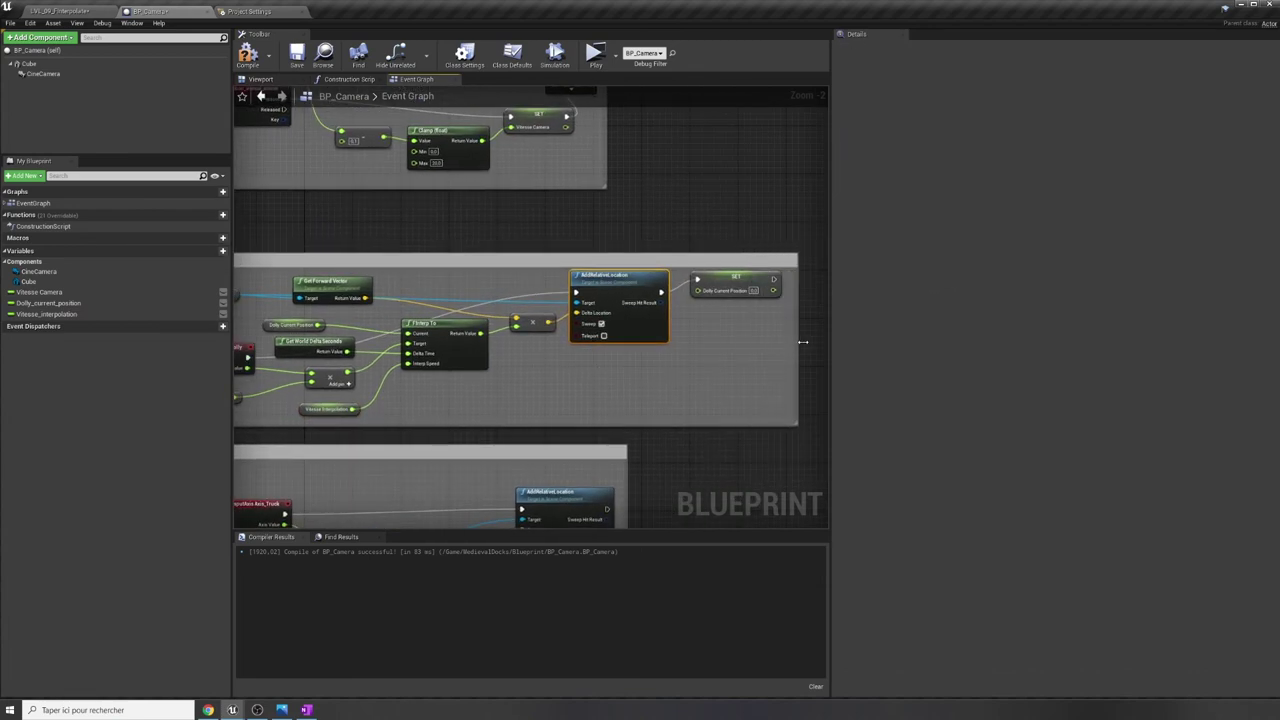
click(750, 282)
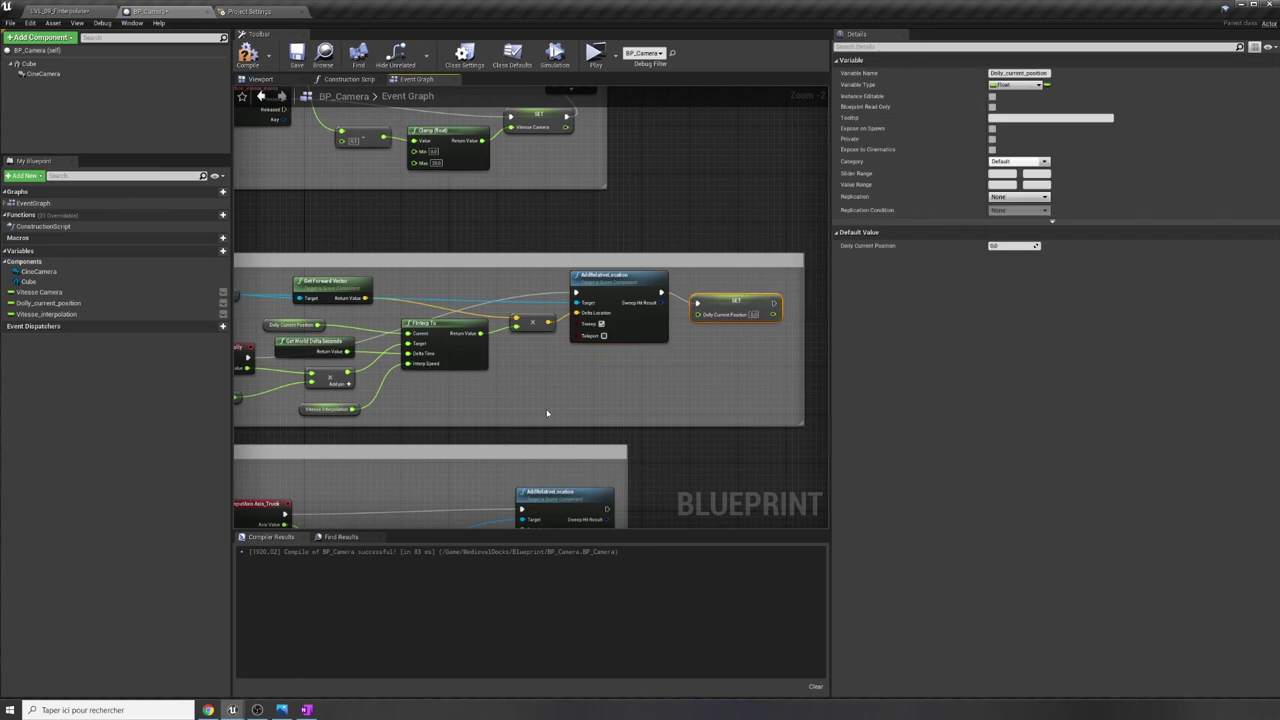
right_drag(545, 411, 628, 362)
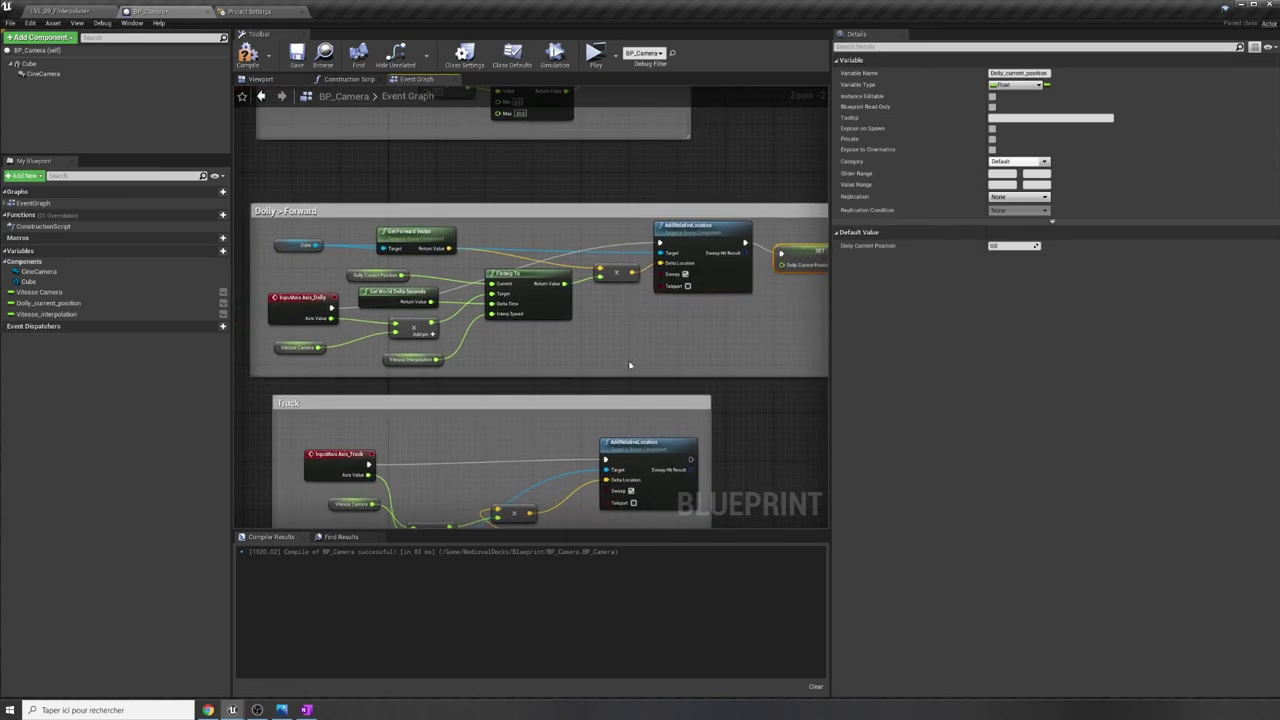
Connect FInterp To's Return Value into SET Dolly Current Position and tidy the multiply node.
right_drag(585, 332, 507, 287)
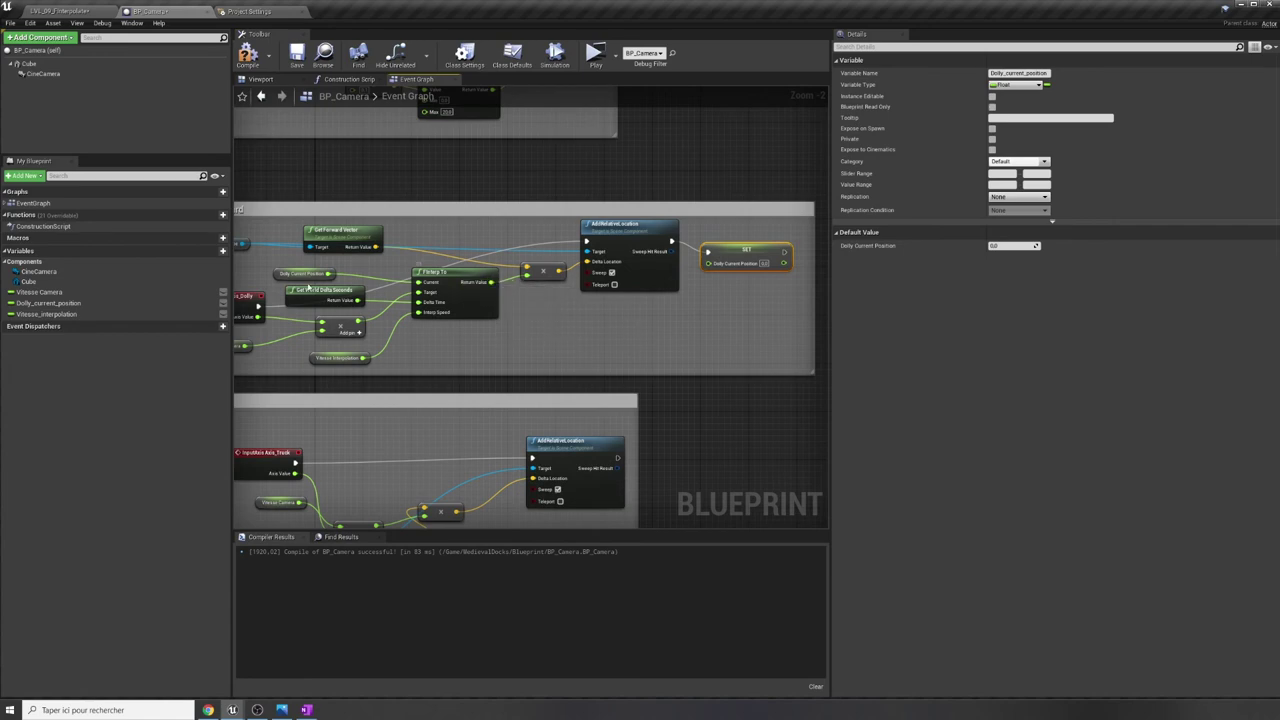
drag(489, 288, 710, 264)
drag(543, 271, 531, 265)
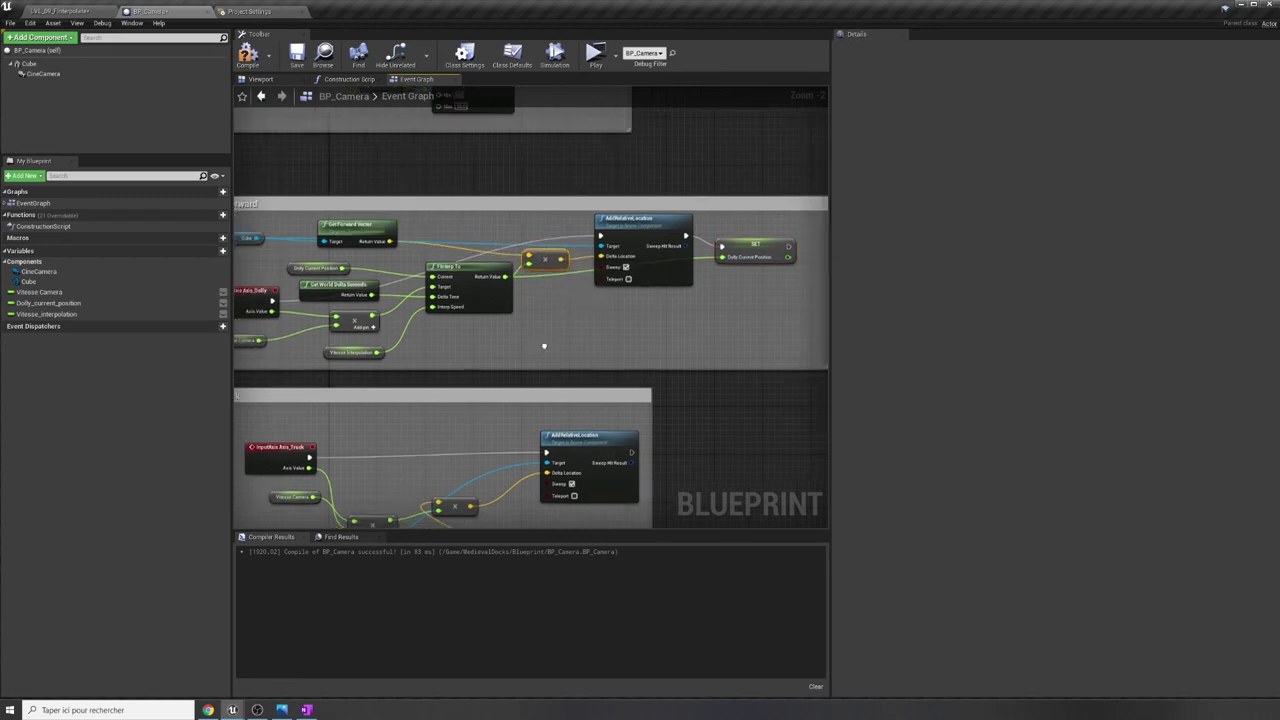
Compile BP_Camera and launch the level in a preview window.
scroll(600, 314, up, 1)
scroll(583, 320, down, 1)
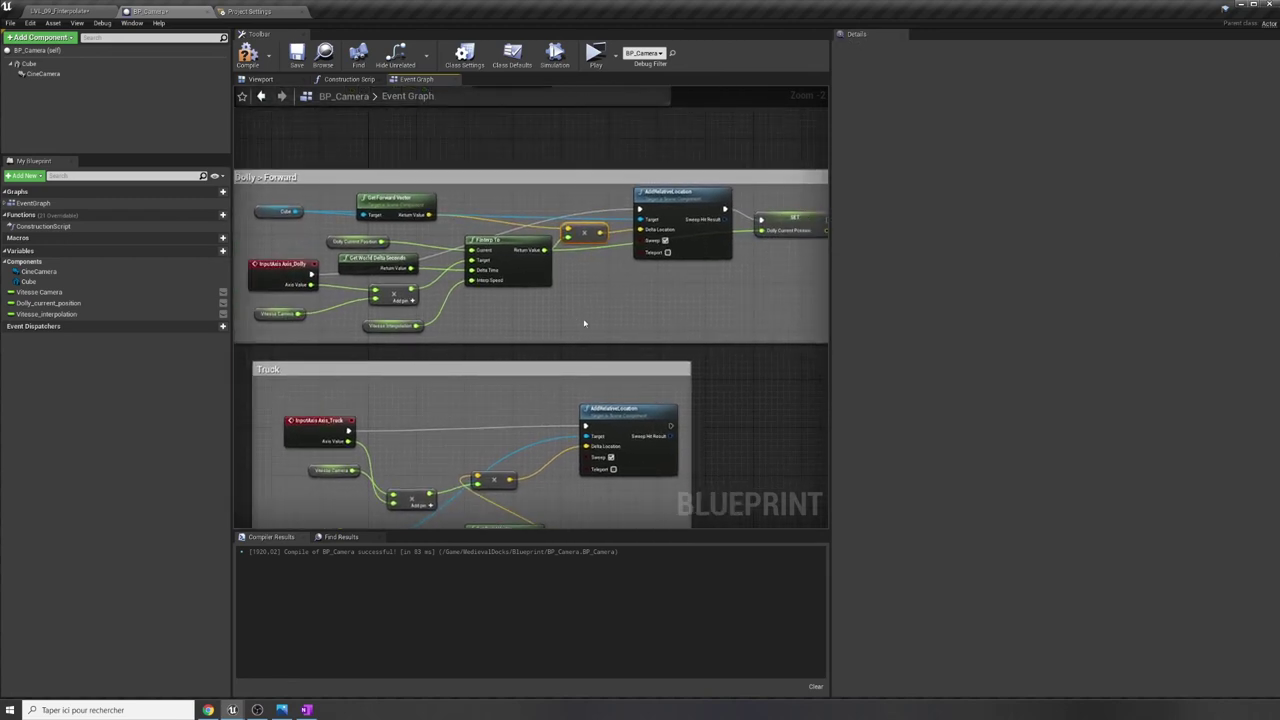
scroll(584, 322, down, 1)
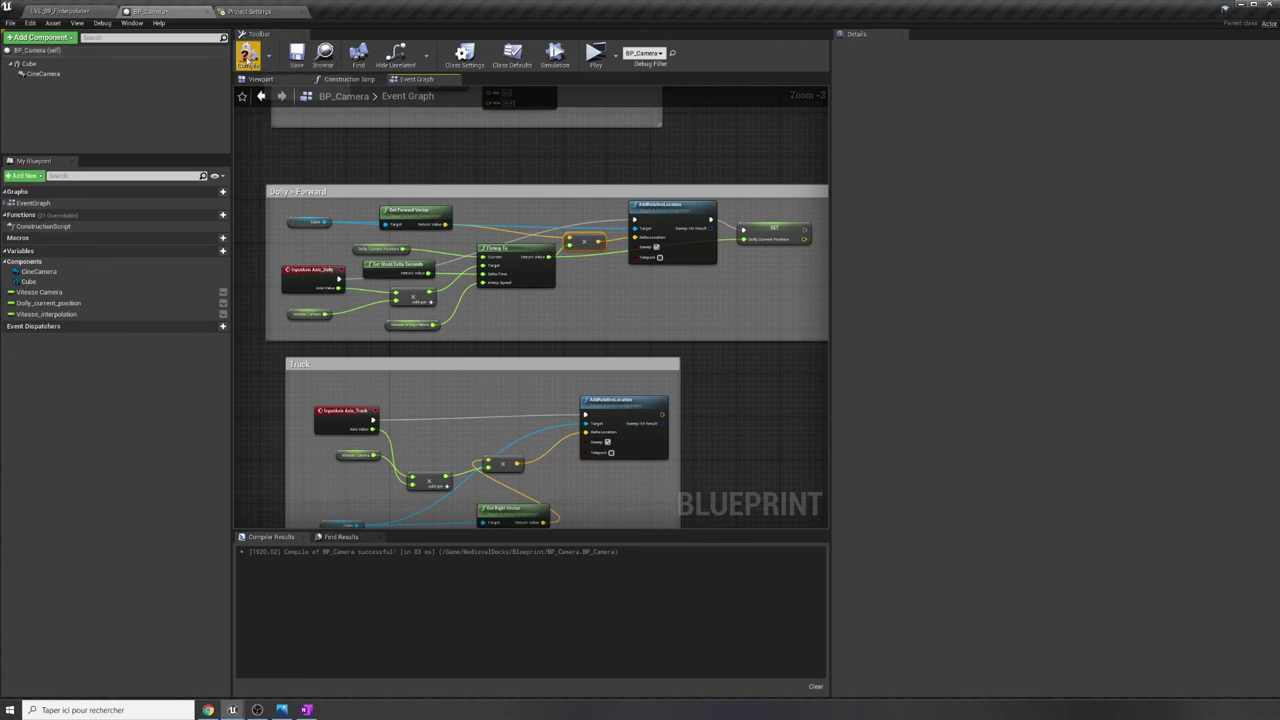
click(248, 55)
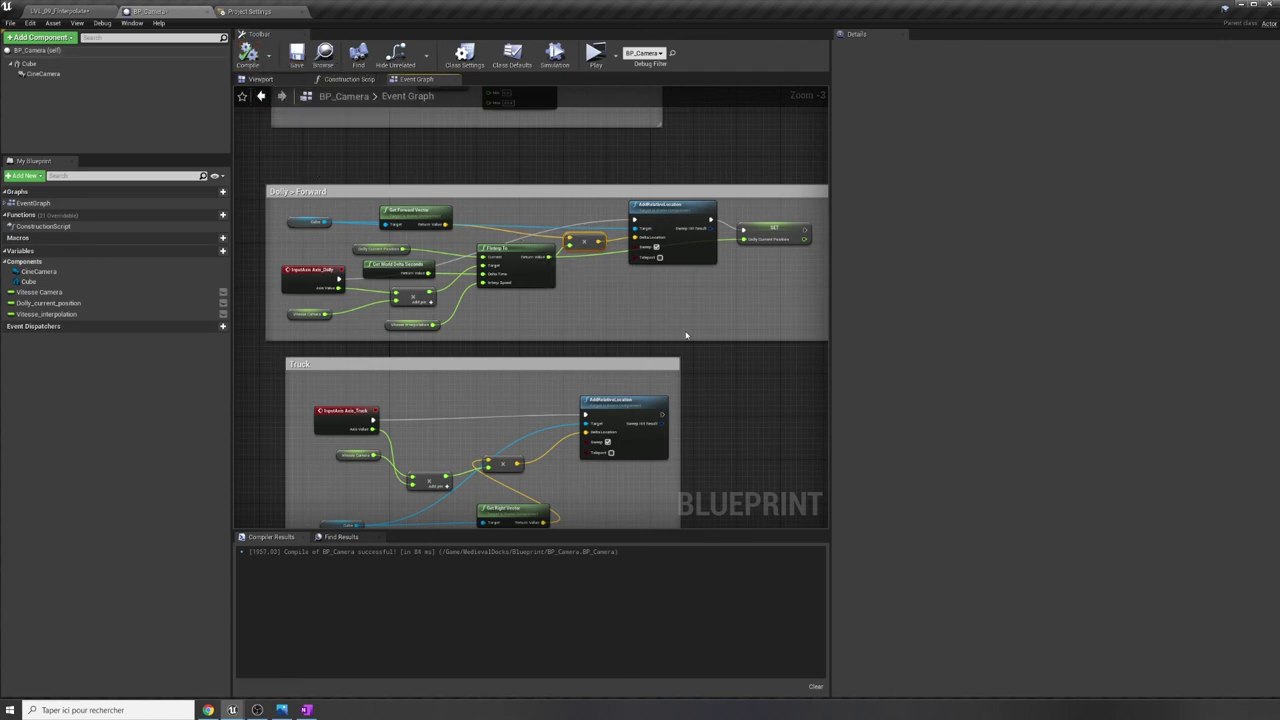
click(595, 57)
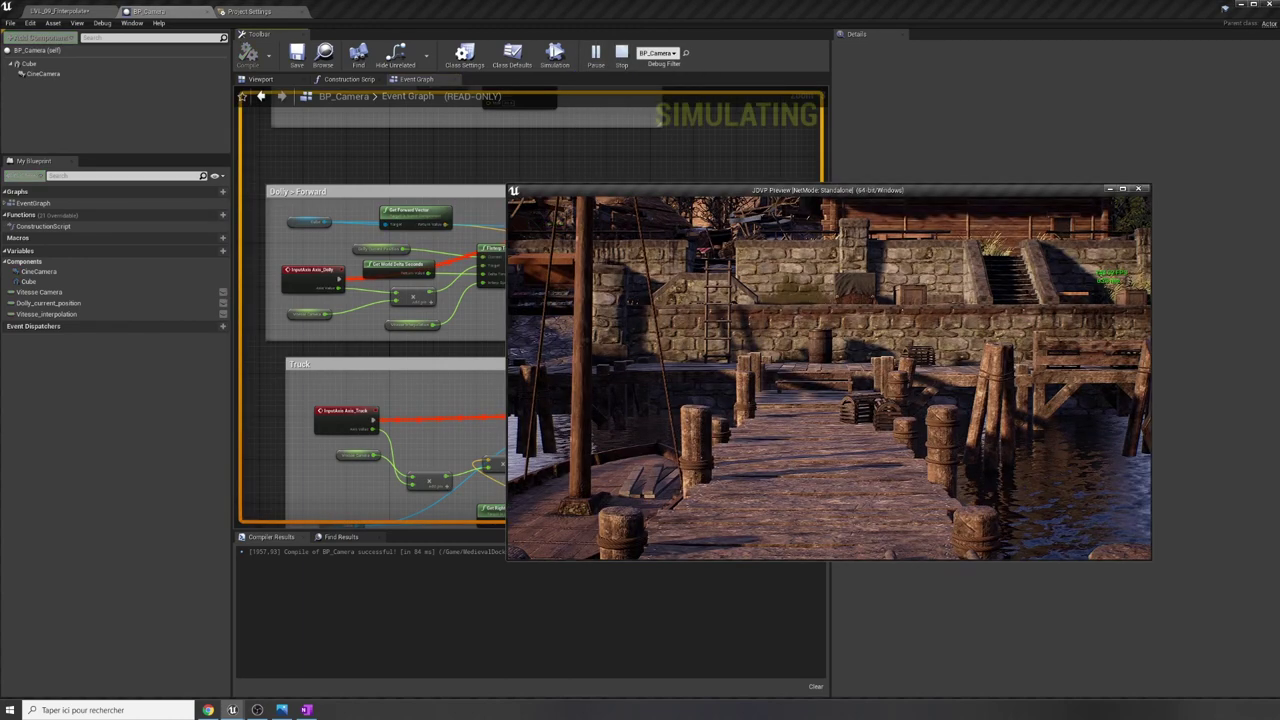
Truck and dolly the camera in the preview with D and W, then exit with Escape.
key(d)
key(w)
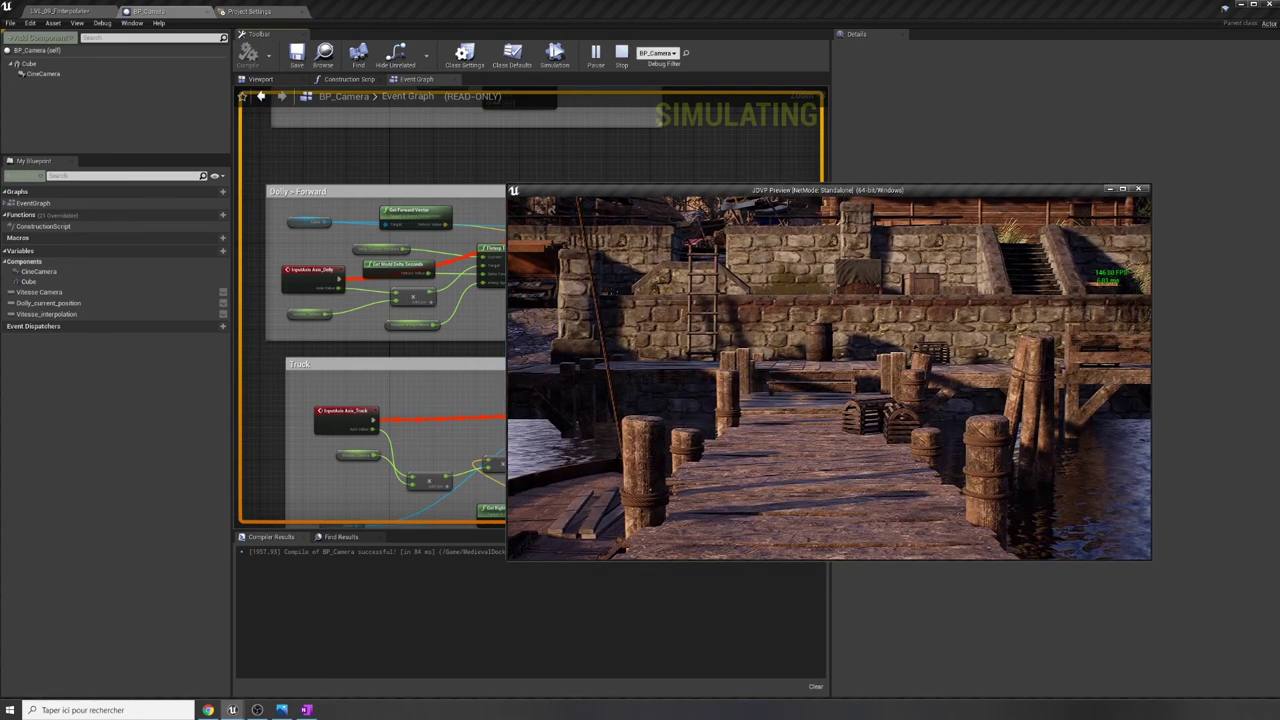
key(Escape)
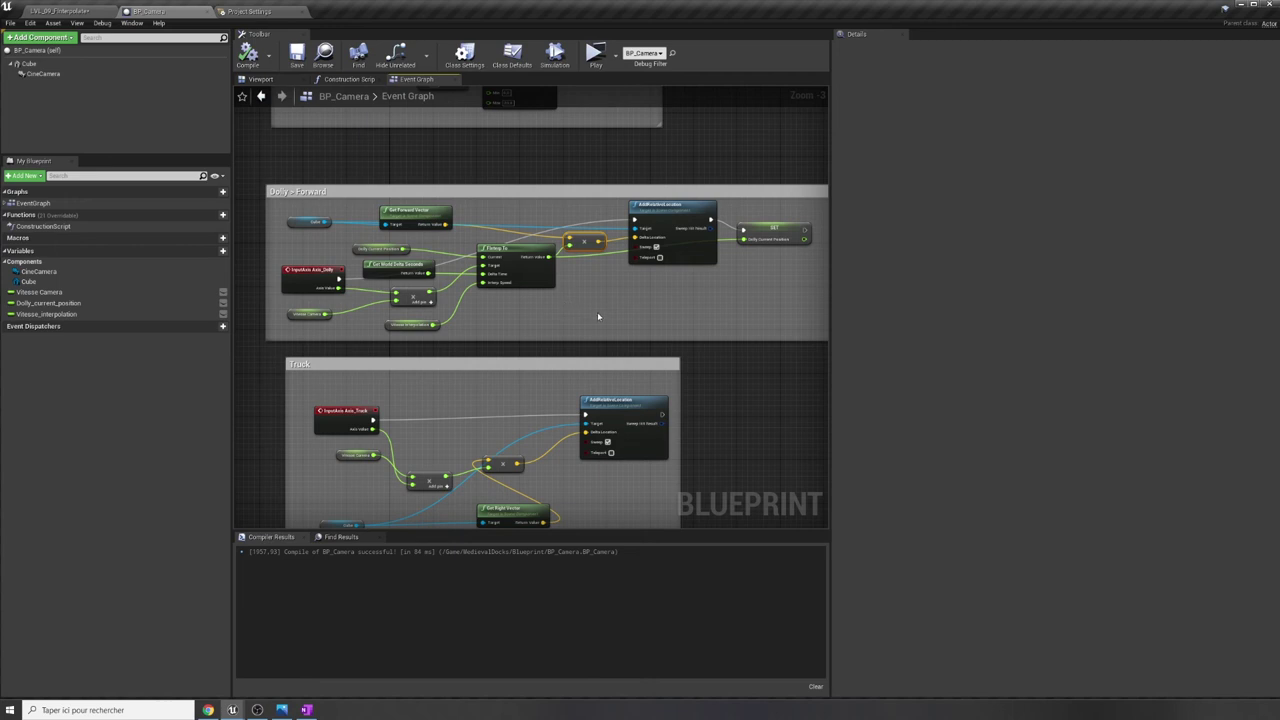
Place a SET Vitesse_interpolation node above the Gestion de la vitesse group.
click(412, 325)
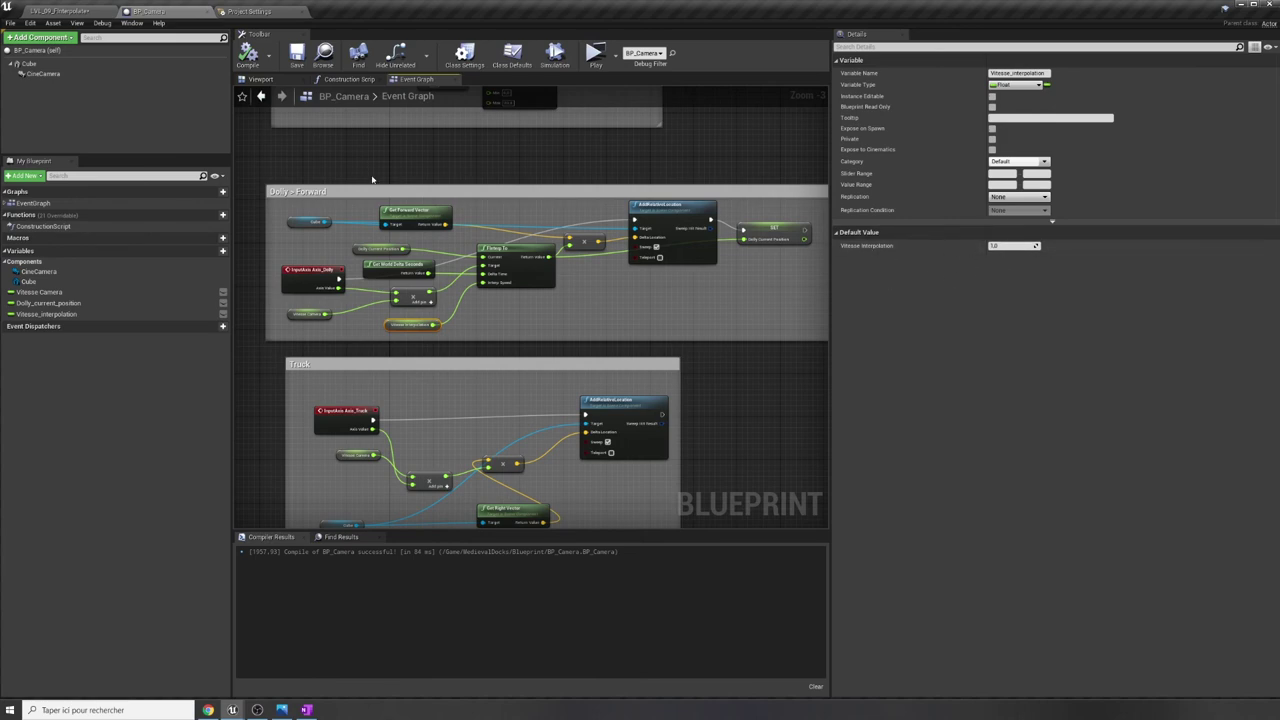
mouse_move(372, 179)
right_down()
mouse_move(436, 399)
mouse_move(421, 441)
right_up()
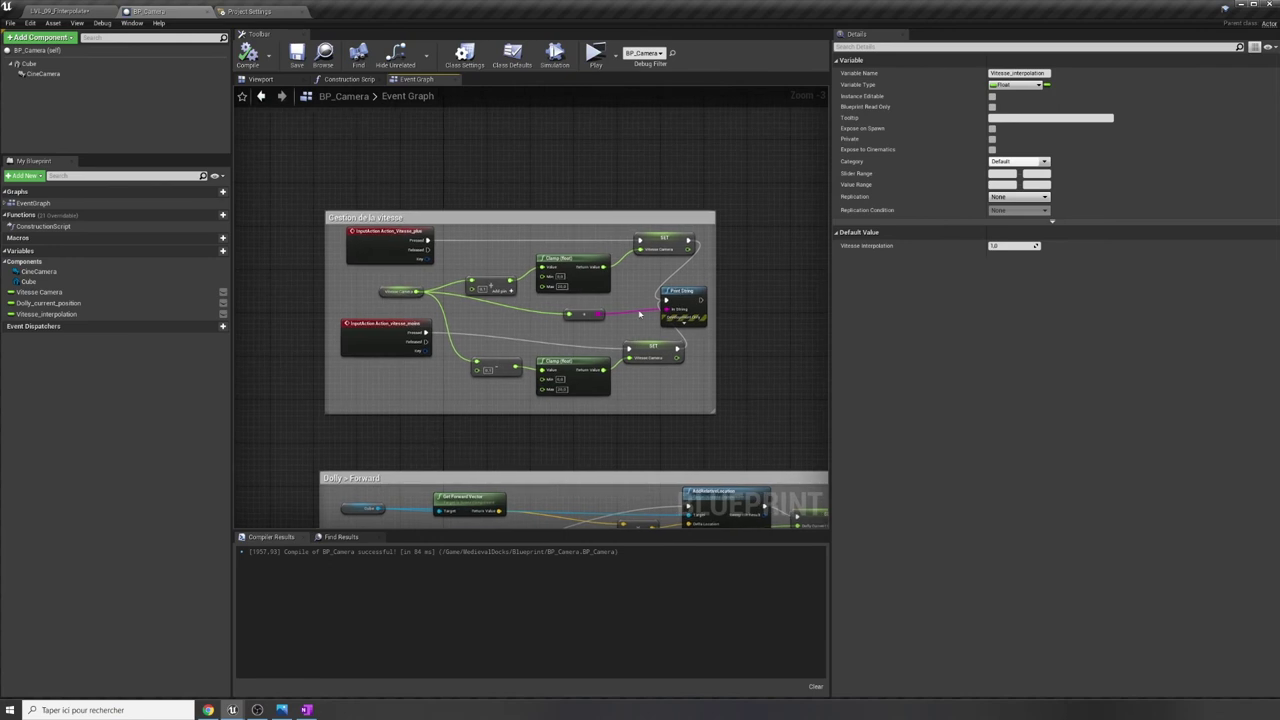
drag(46, 314, 653, 120)
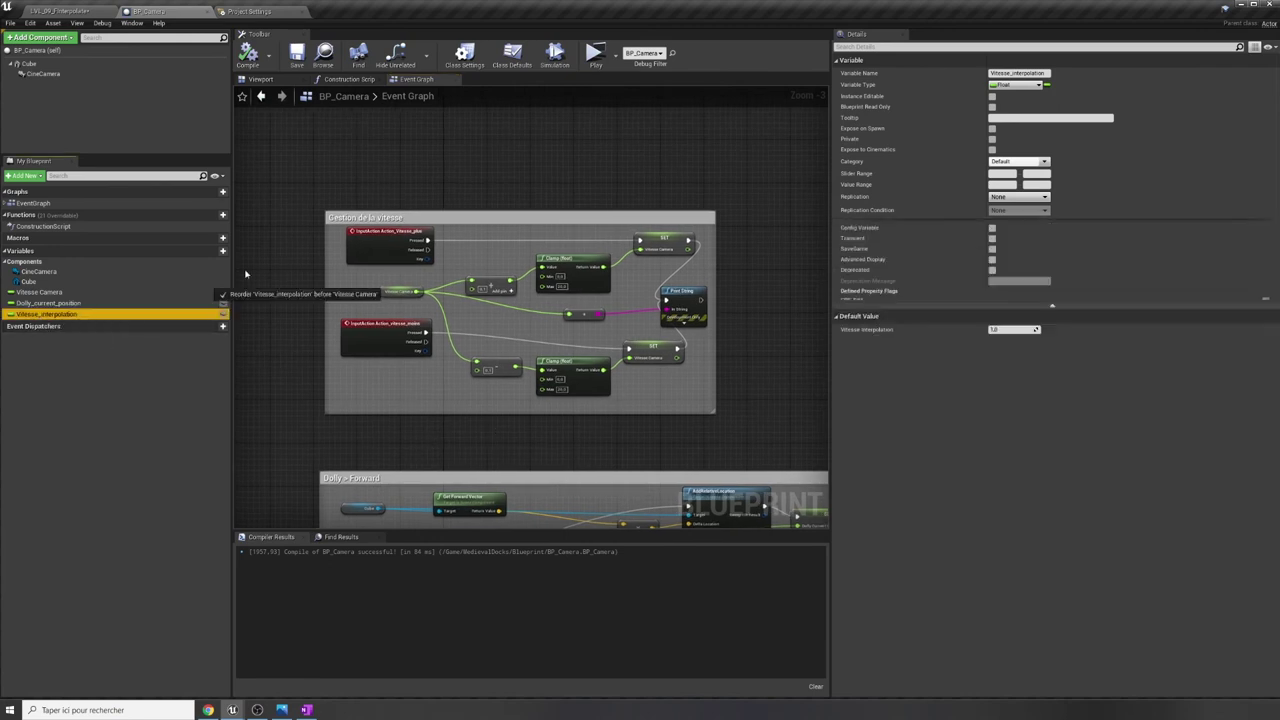
click(694, 144)
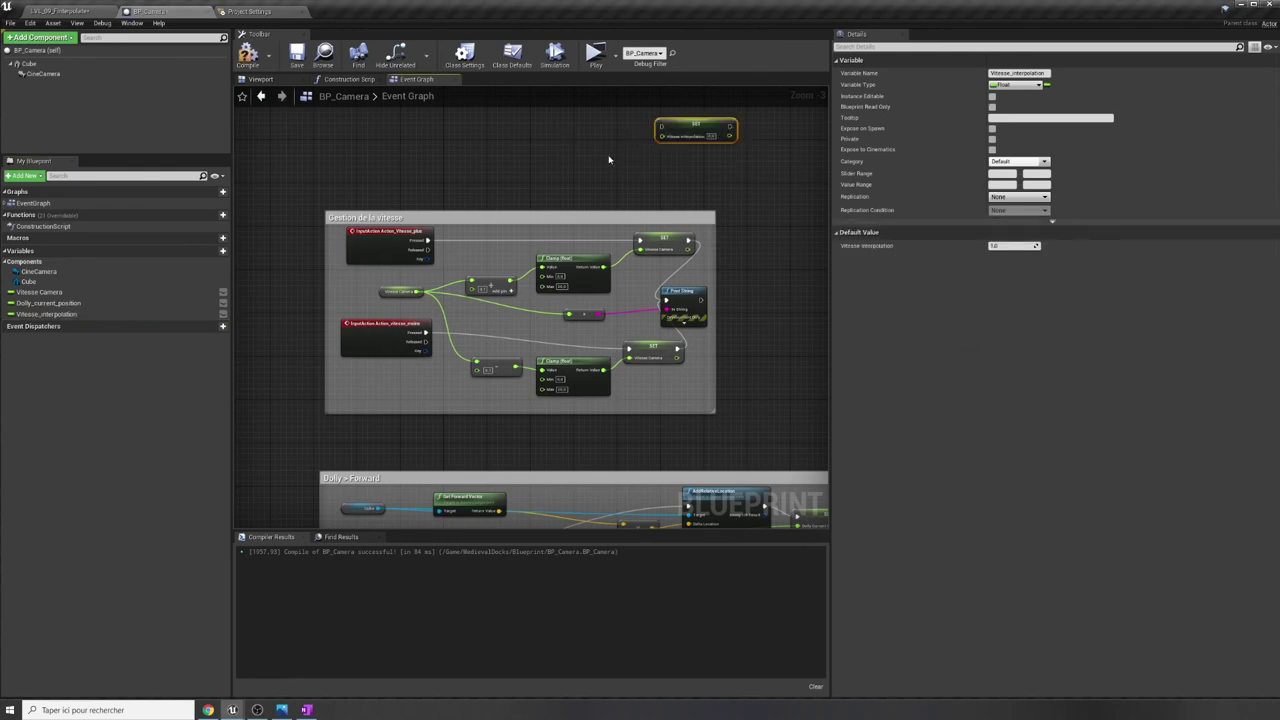
right_drag(608, 157, 509, 234)
mouse_move(631, 228)
mouse_down()
mouse_move(612, 144)
mouse_move(622, 231)
mouse_up()
Duplicate the SET Vitesse_interpolation node with copy and paste.
key(ctrl+c)
key(ctrl+v)
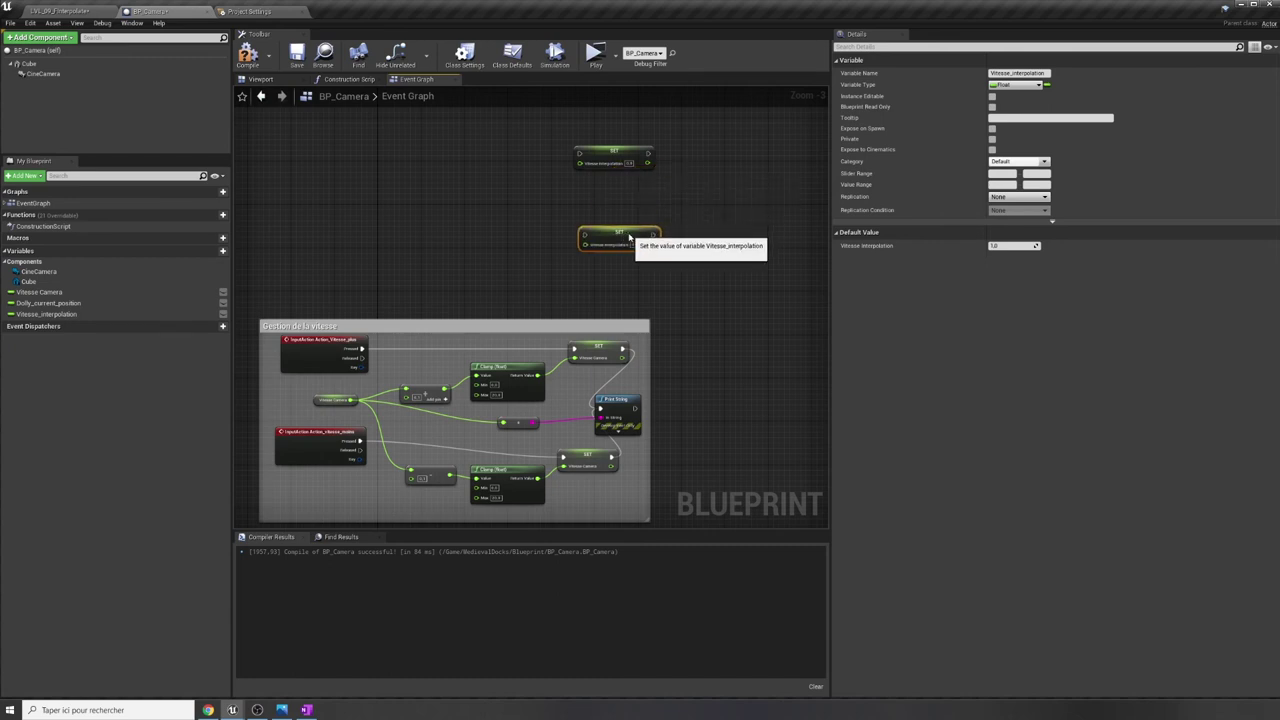
right_drag(446, 237, 514, 243)
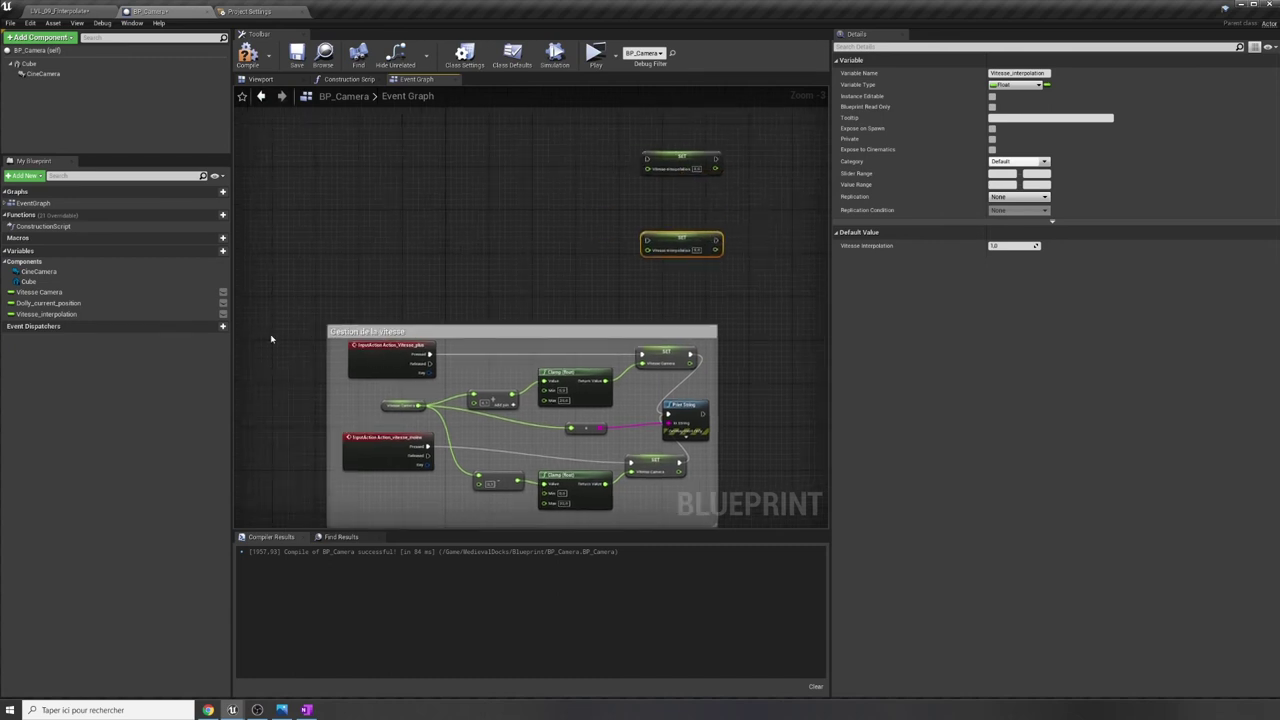
right_click(439, 178)
click(375, 179)
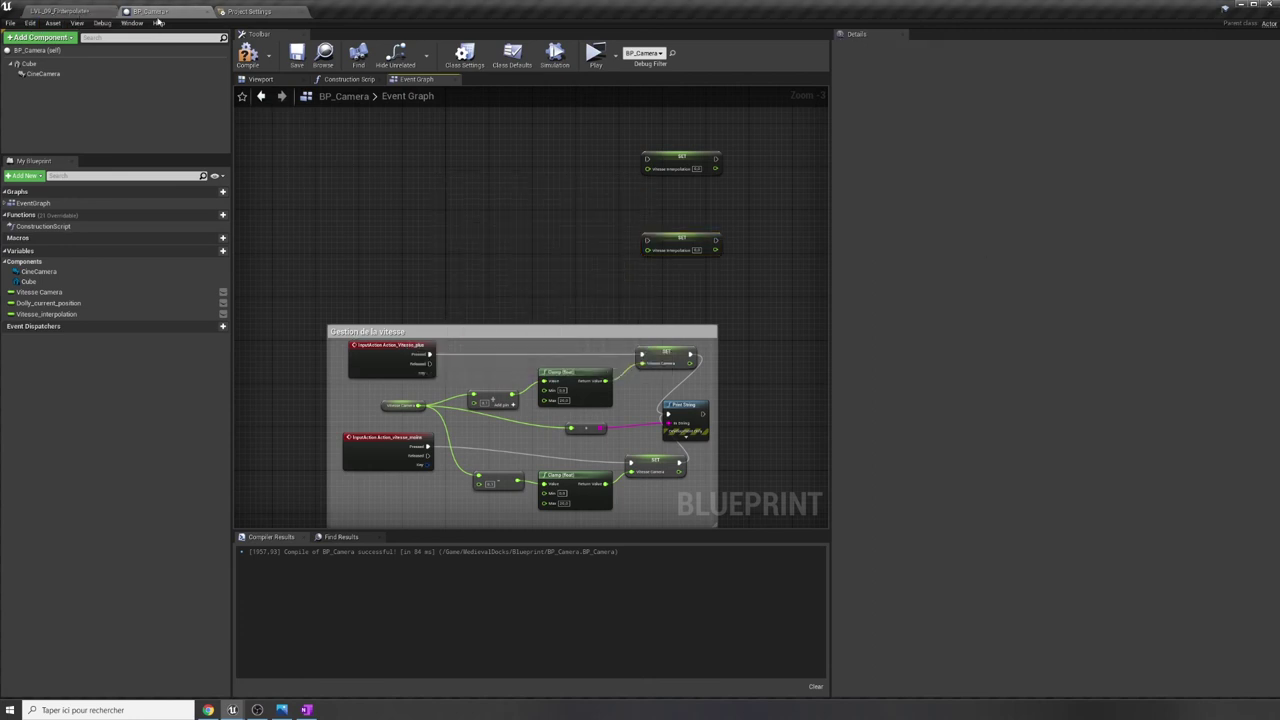
Add an Action_interp_plus action mapping bound to Gamepad Face Button Top.
click(262, 12)
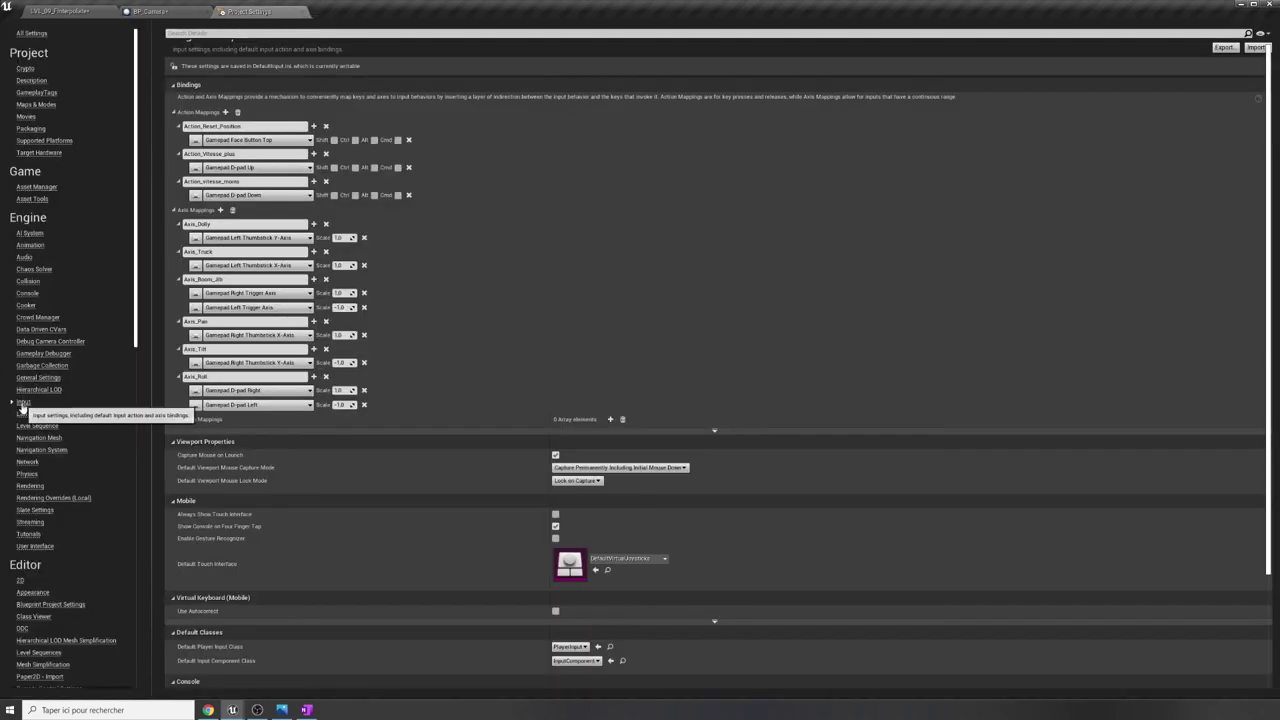
click(226, 112)
text(Action_interp_plus)
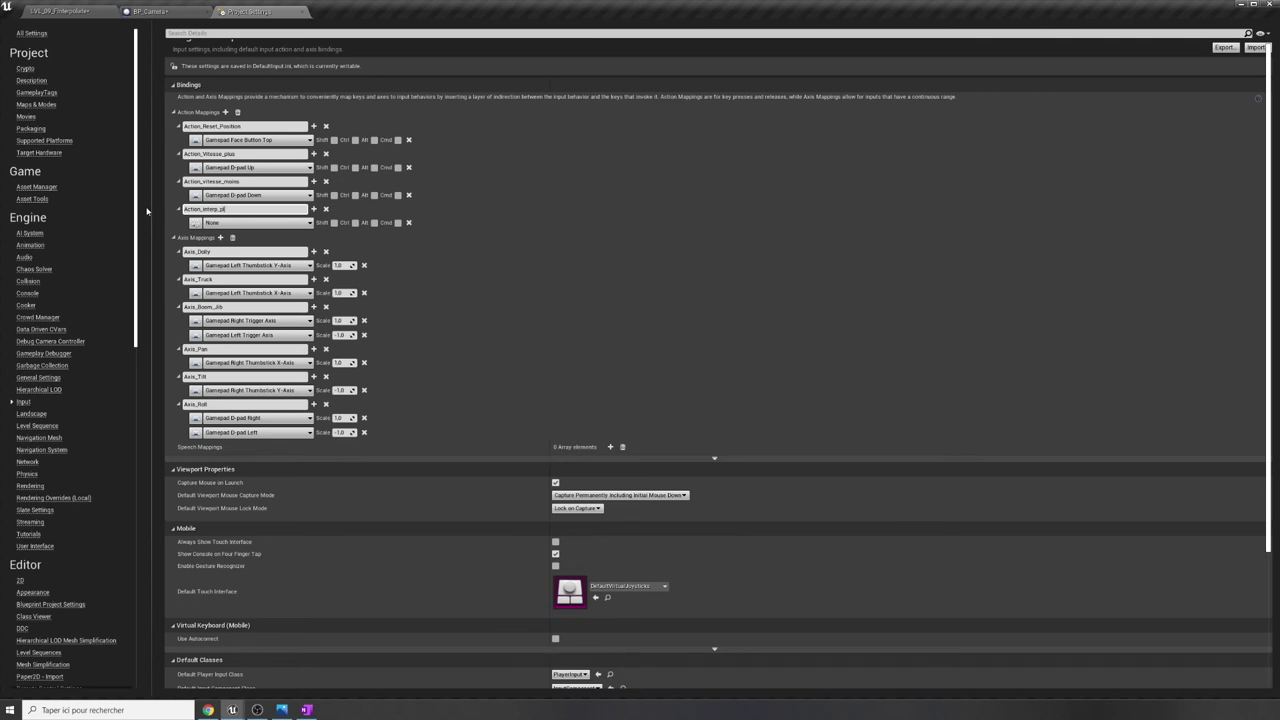
click(259, 222)
click(215, 256)
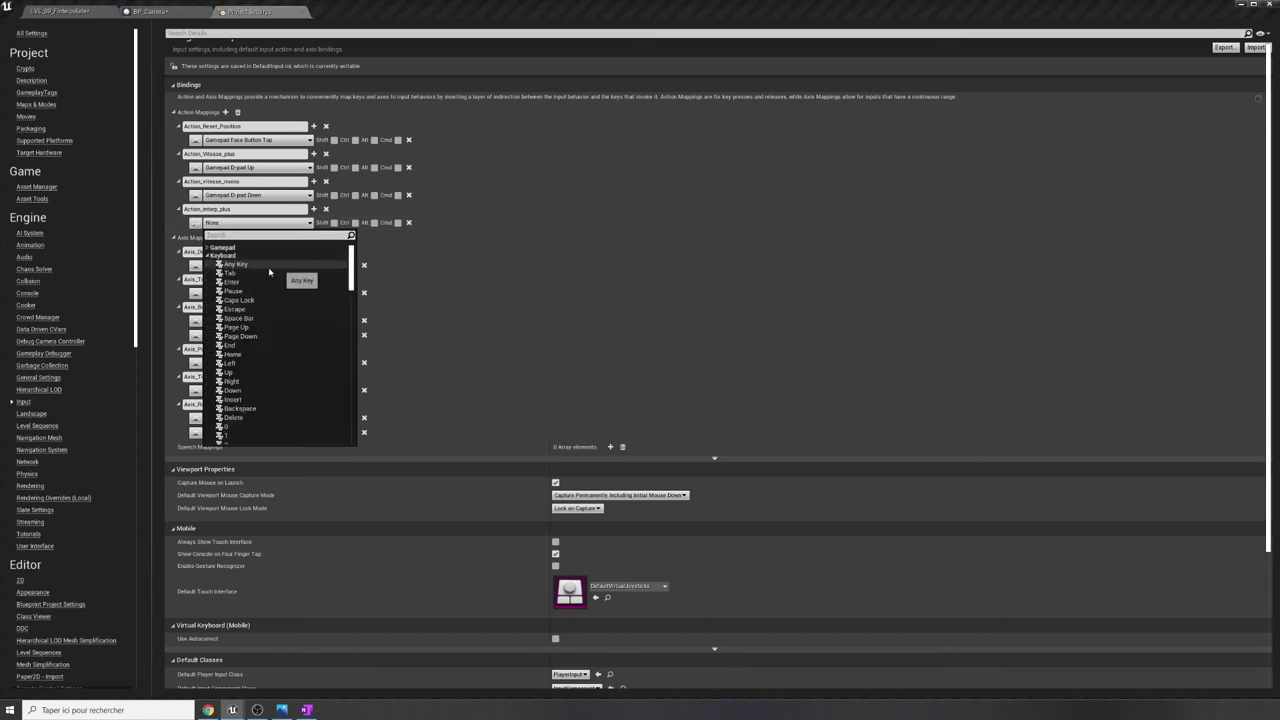
click(220, 256)
click(220, 247)
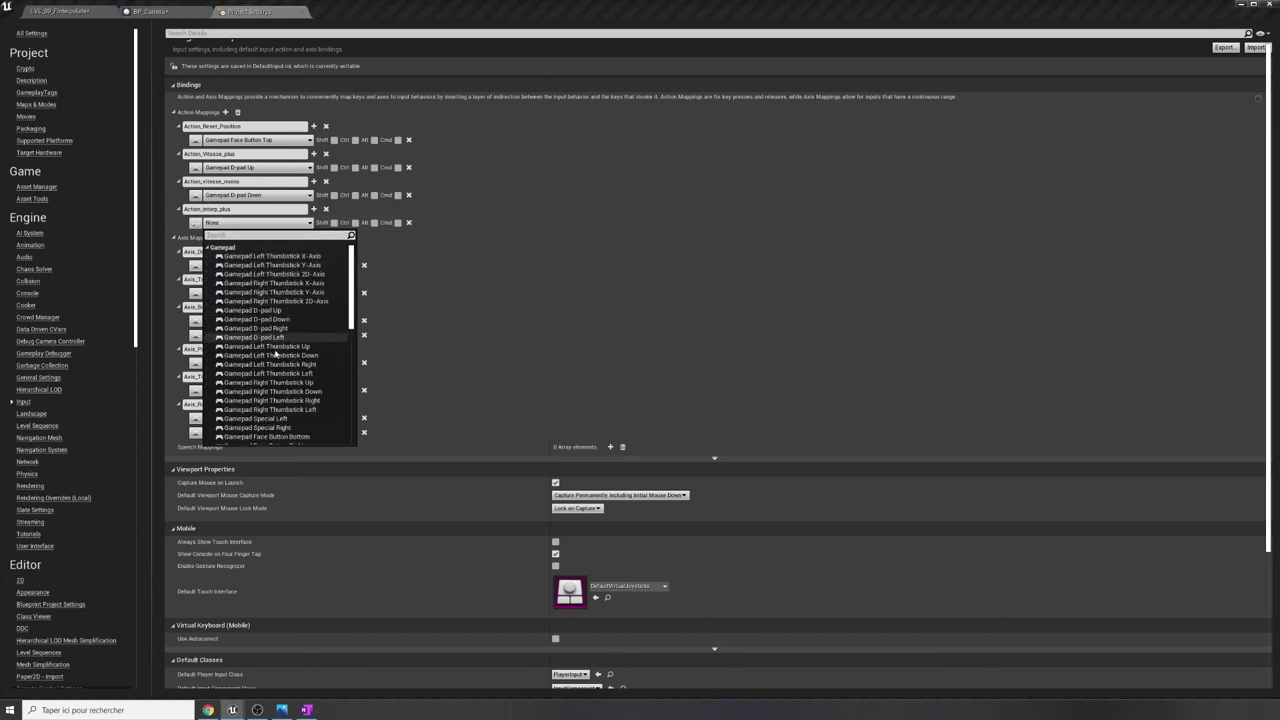
scroll(300, 365, down, 3)
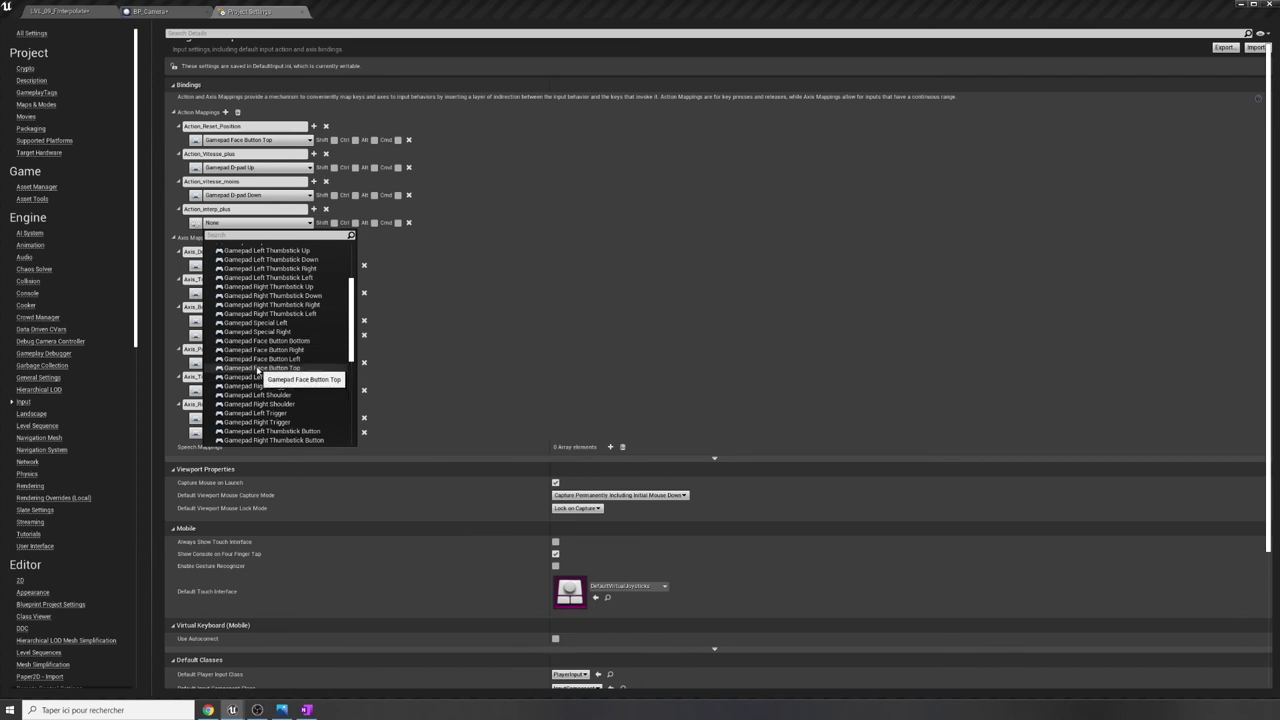
click(258, 368)
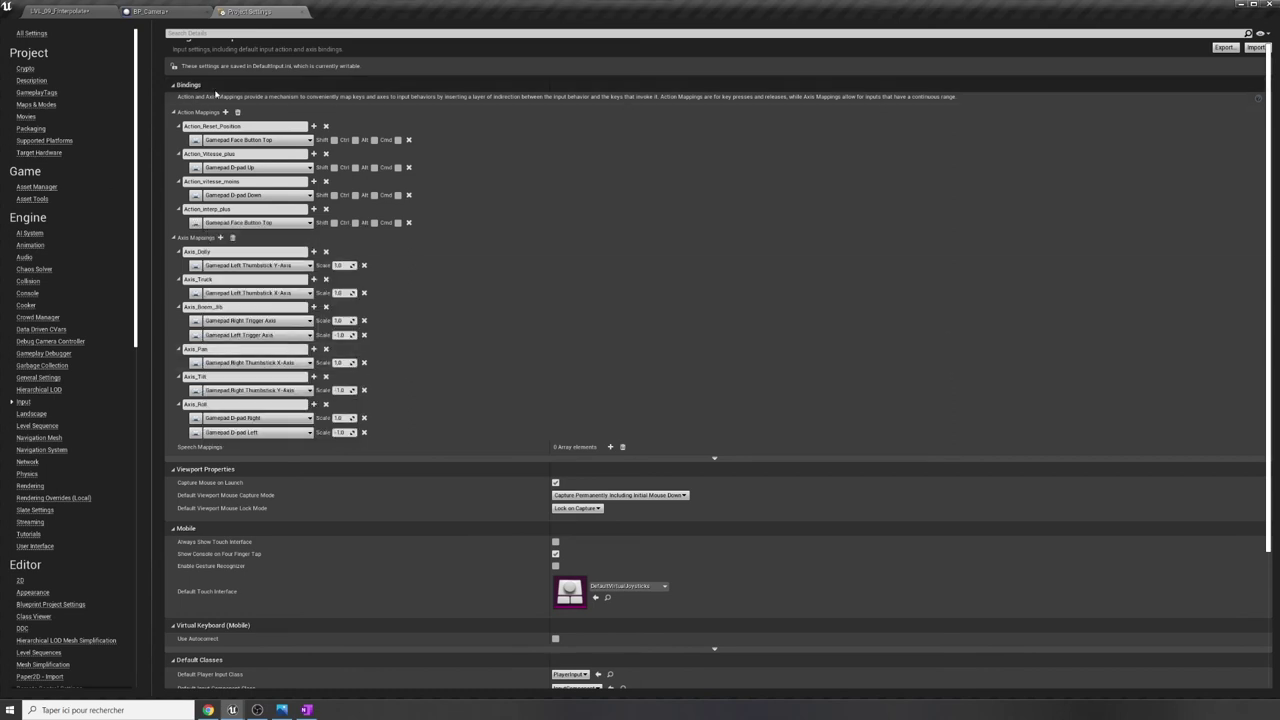
Add an Action_interp_moins action mapping bound to Gamepad Face Button Bottom.
click(225, 112)
text(Action_interp_moins)
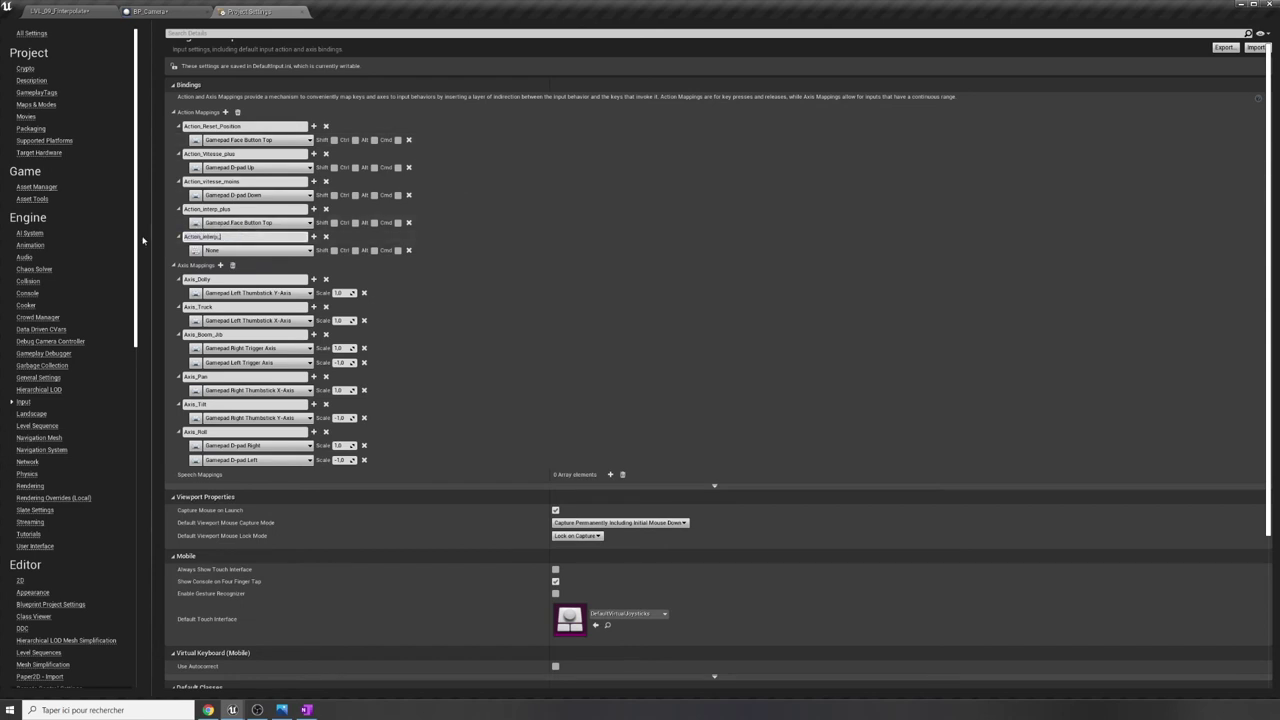
click(262, 250)
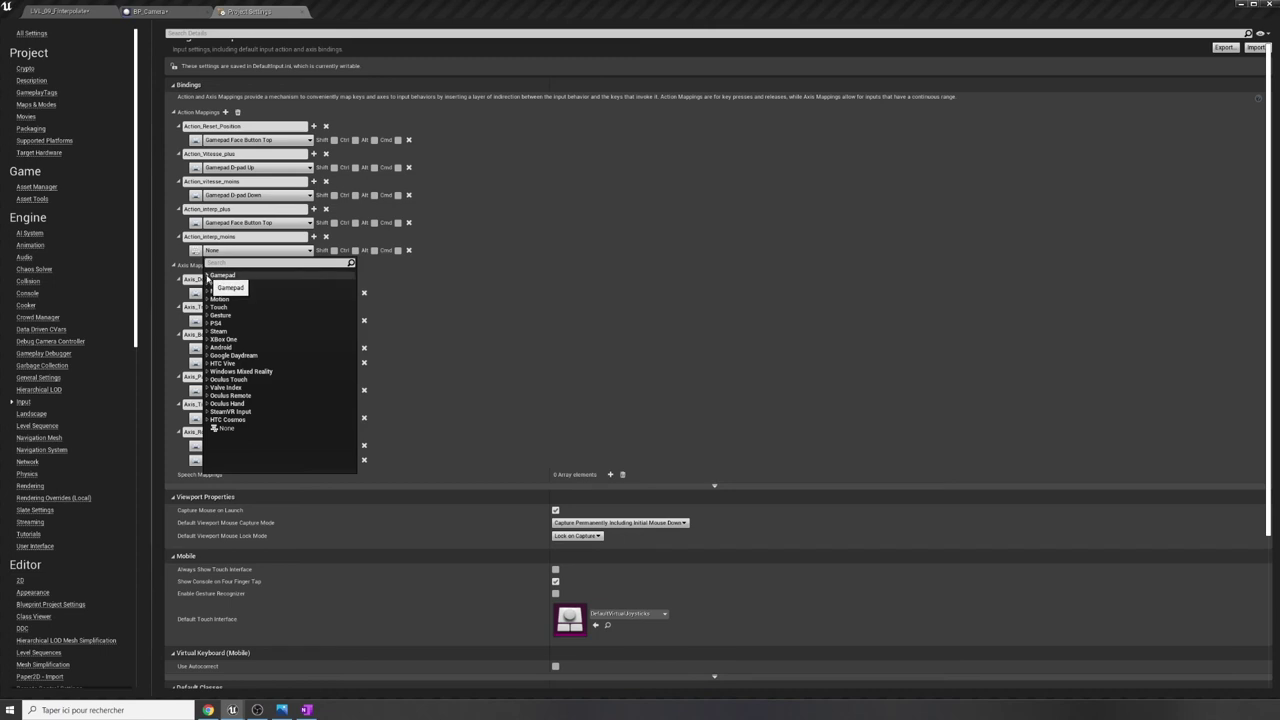
click(207, 275)
scroll(296, 378, down, 3)
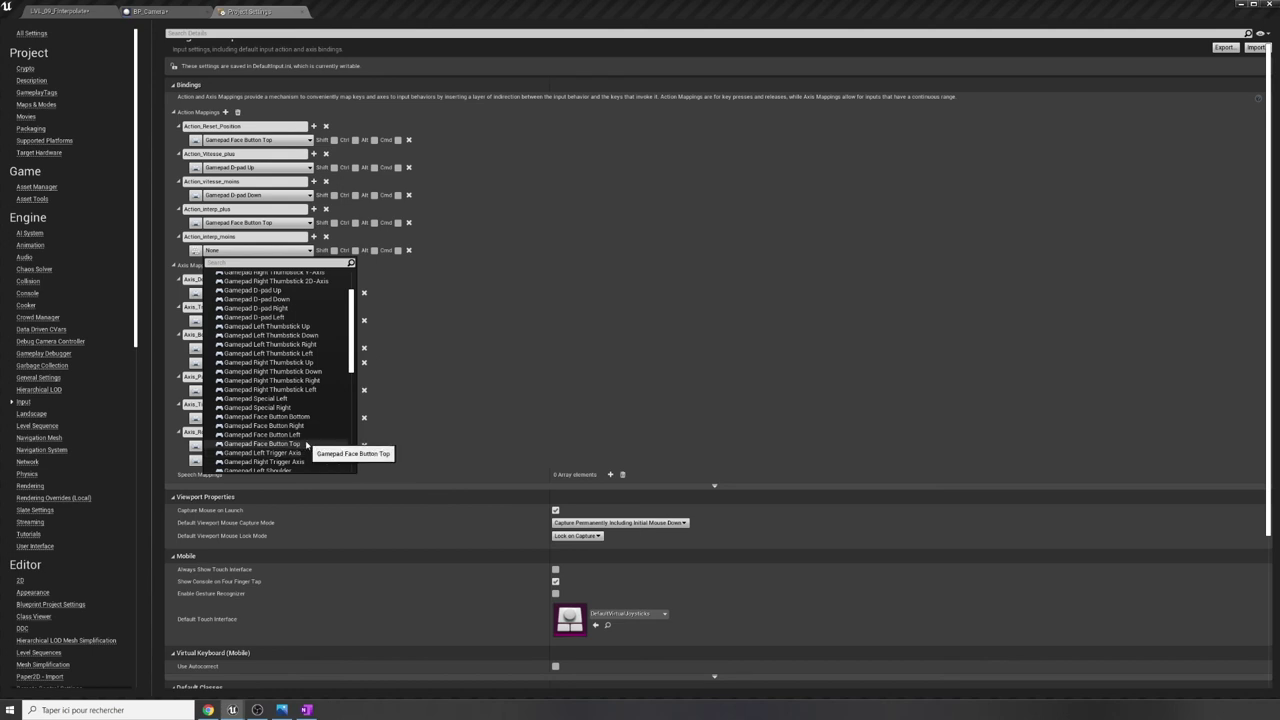
scroll(307, 444, down, 1)
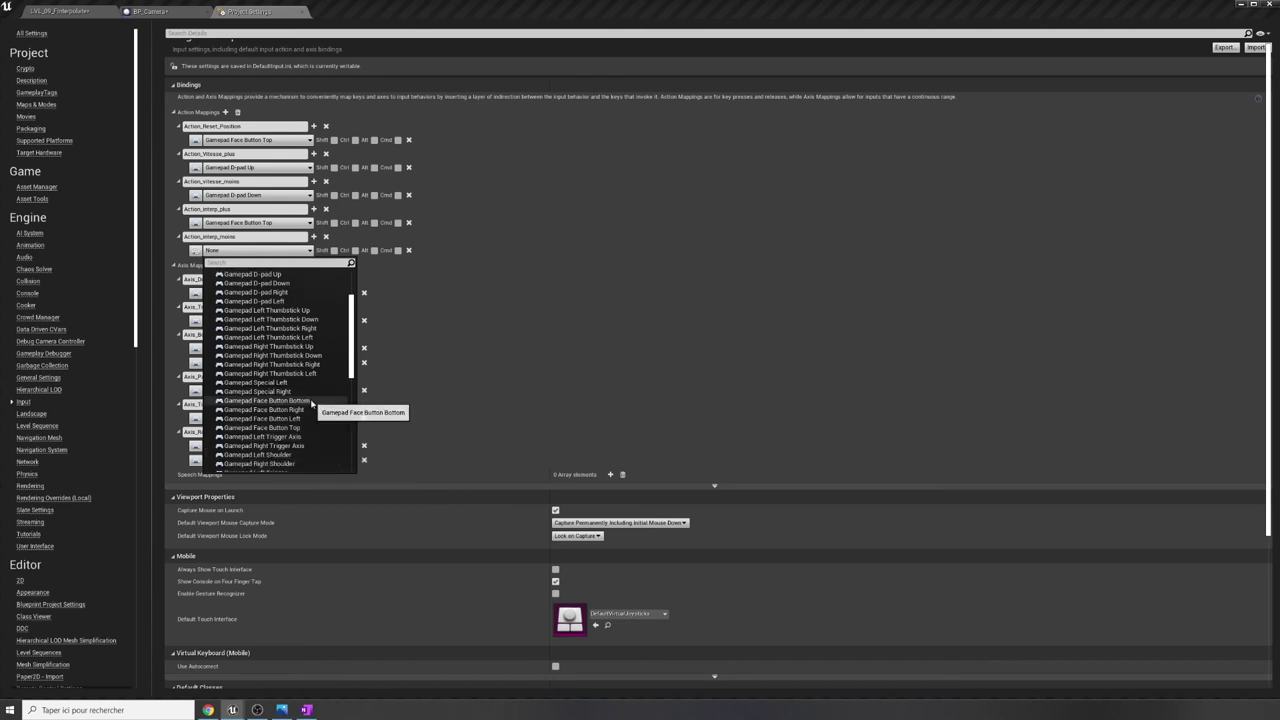
click(313, 402)
click(45, 10)
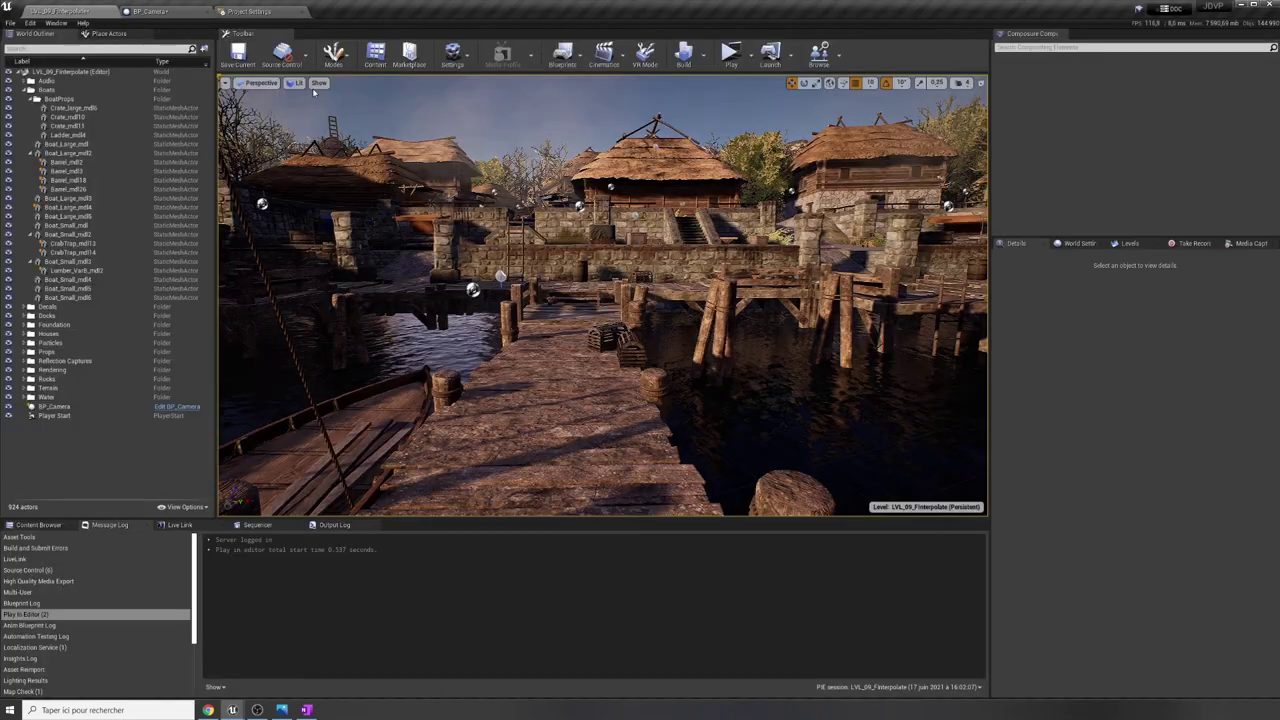
Add InputAction Action_interp_plus and Action_interp_moins event nodes to the BP_Camera graph.
click(150, 11)
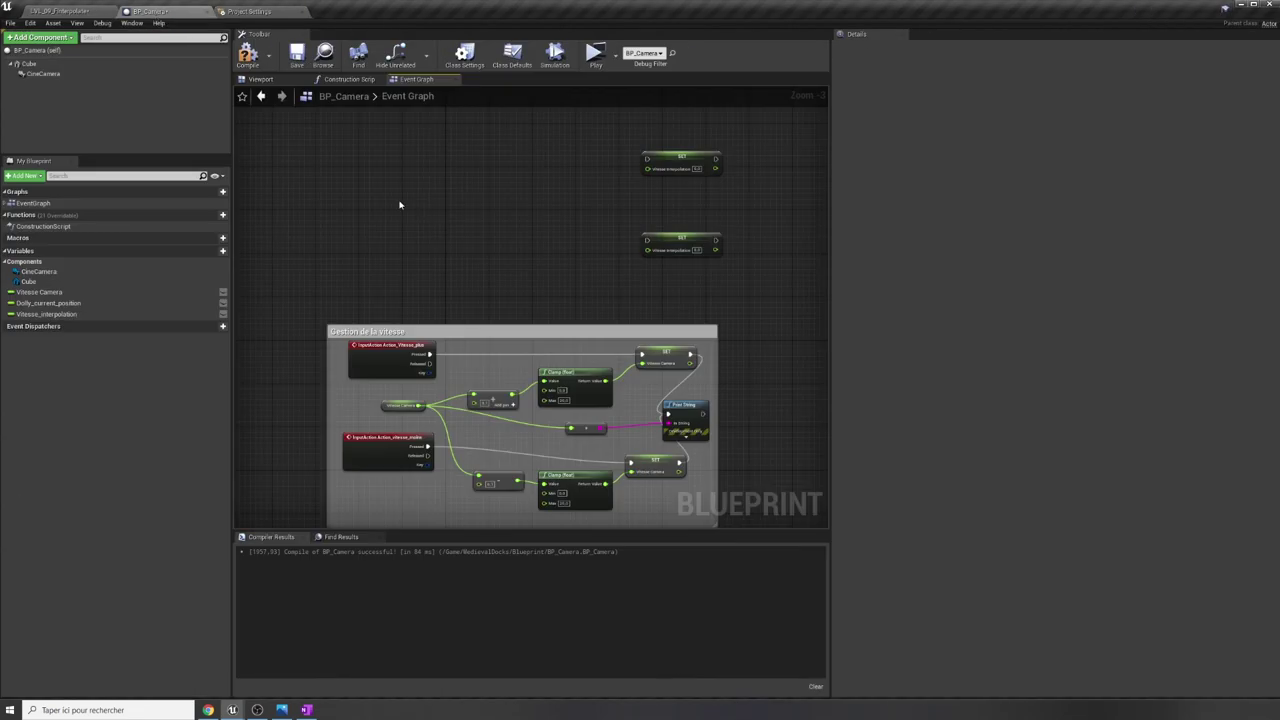
right_click(399, 205)
text(action_)
click(490, 248)
right_click(441, 202)
text(action_)
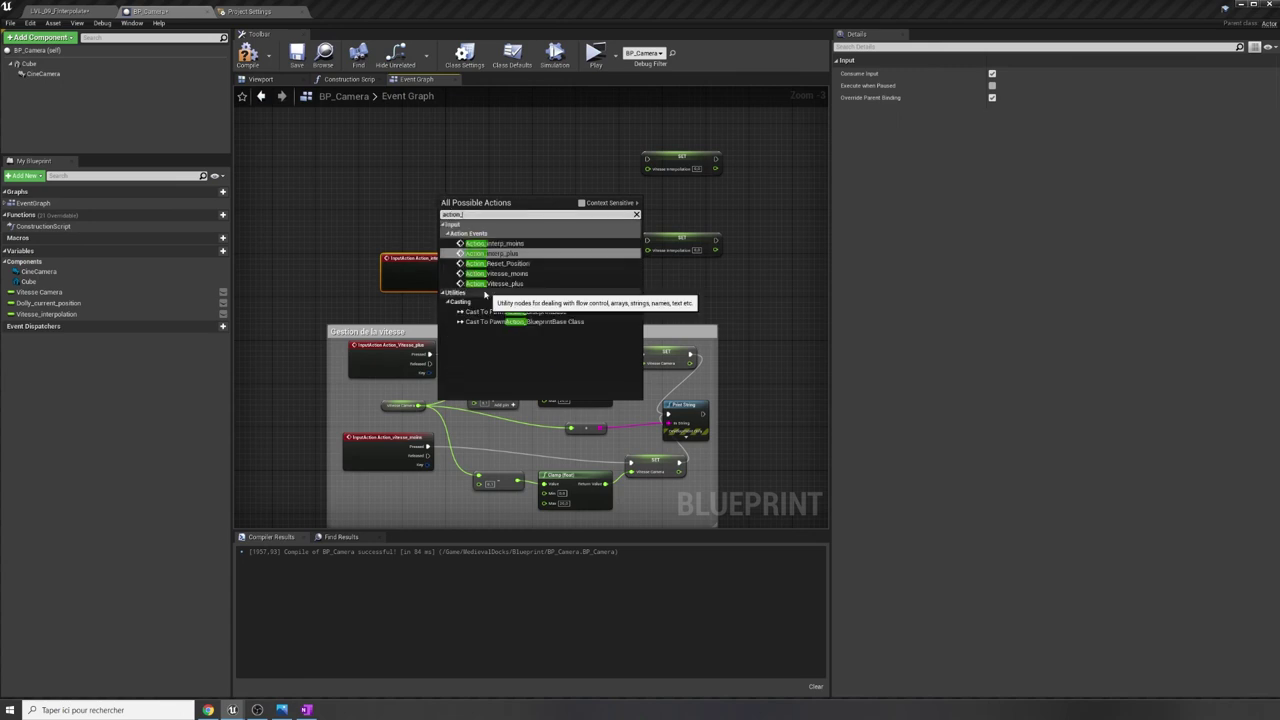
click(495, 253)
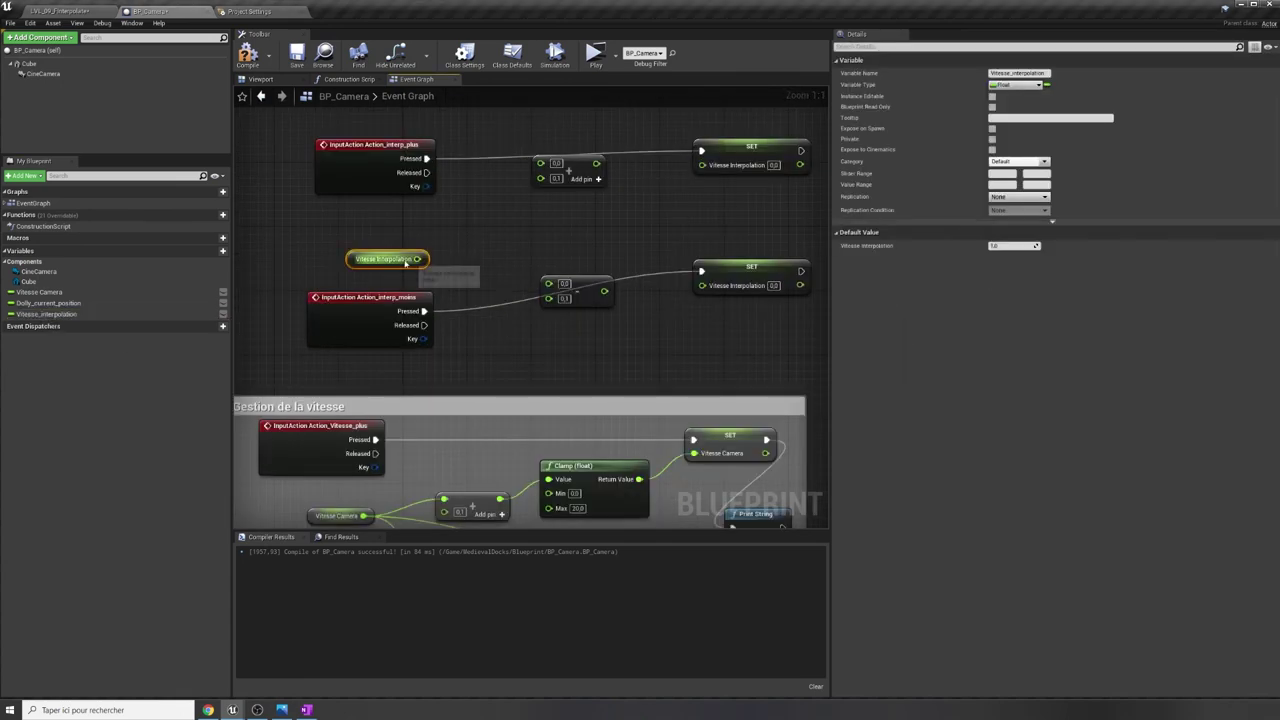
Wire Vitesse Interpolation through Add and Subtract into the SET nodes and Print String.
drag(417, 259, 540, 186)
drag(596, 259, 702, 284)
drag(598, 186, 702, 164)
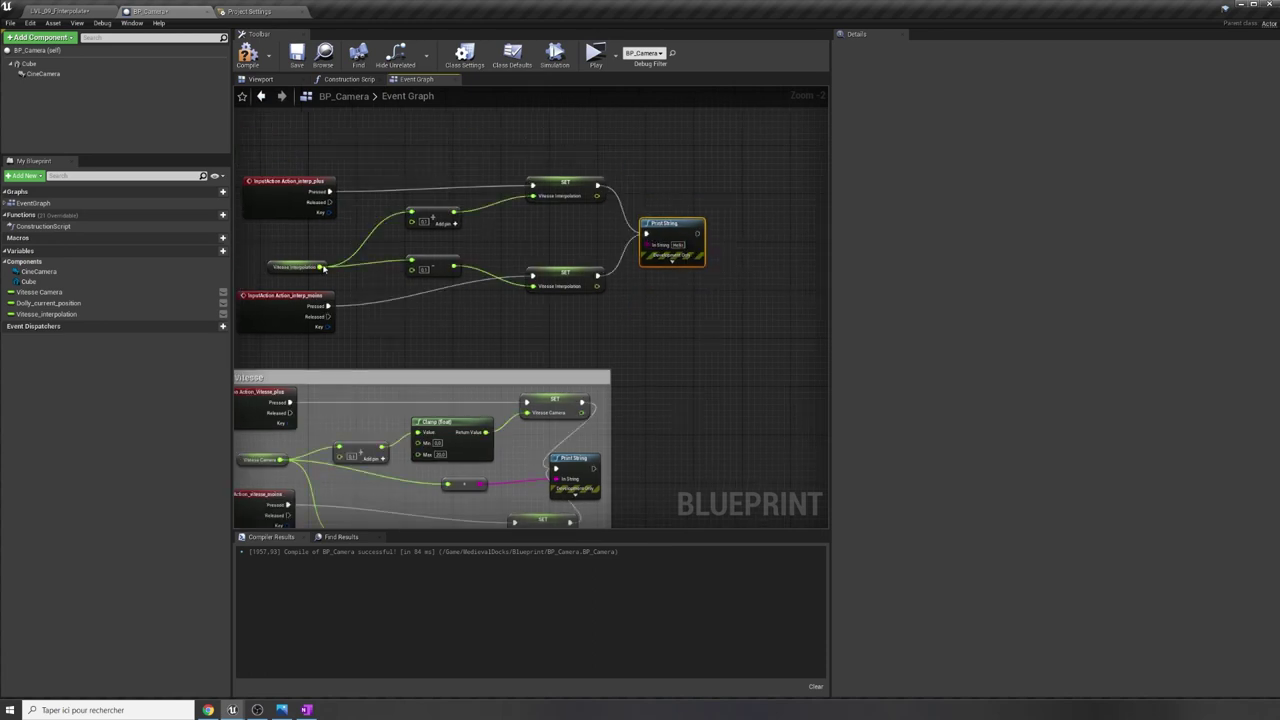
drag(322, 268, 647, 244)
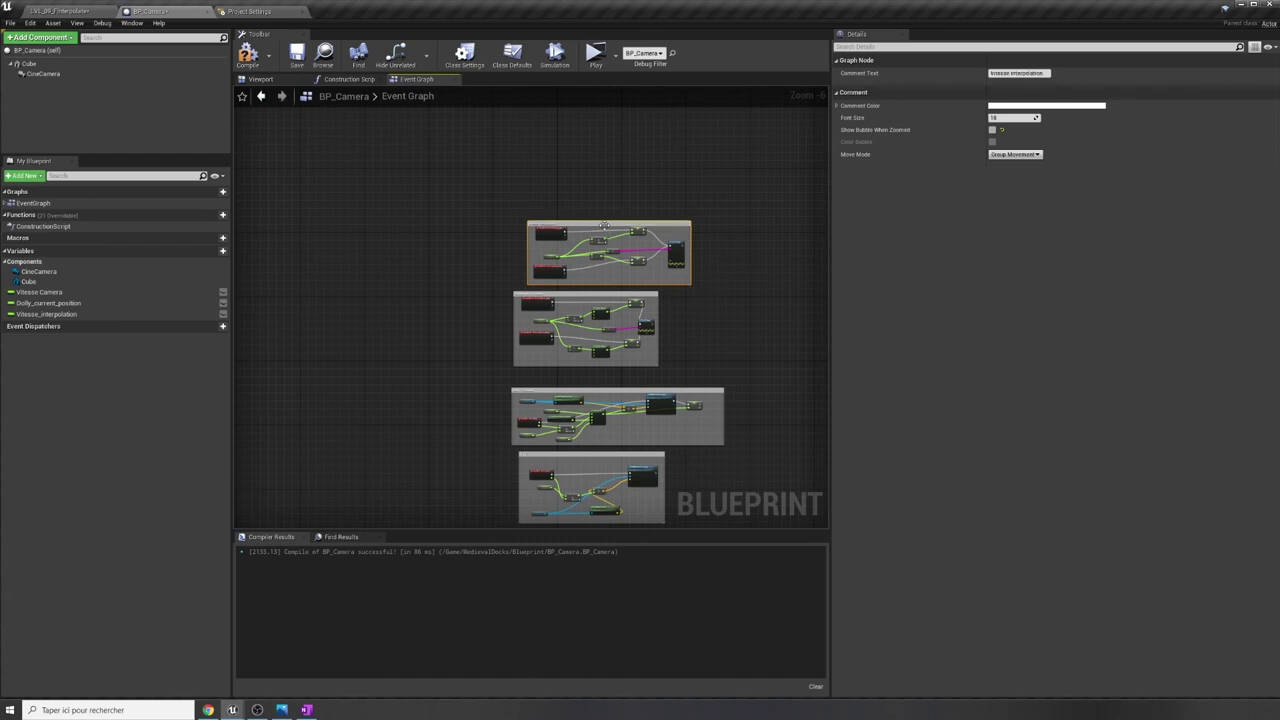
Widen the Truck comment box on both sides and move its AddRelativeLocation node right.
scroll(660, 357, up, 2)
scroll(615, 400, up, 3)
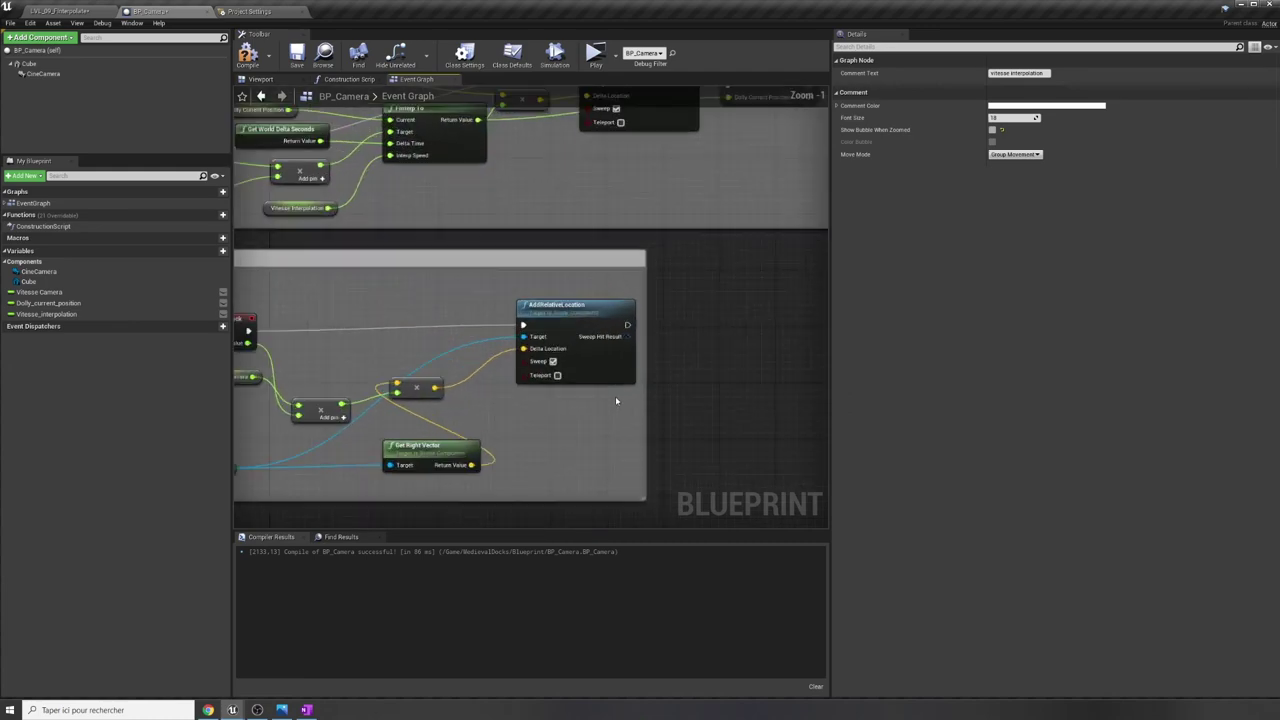
scroll(449, 292, down, 3)
scroll(257, 248, up, 1)
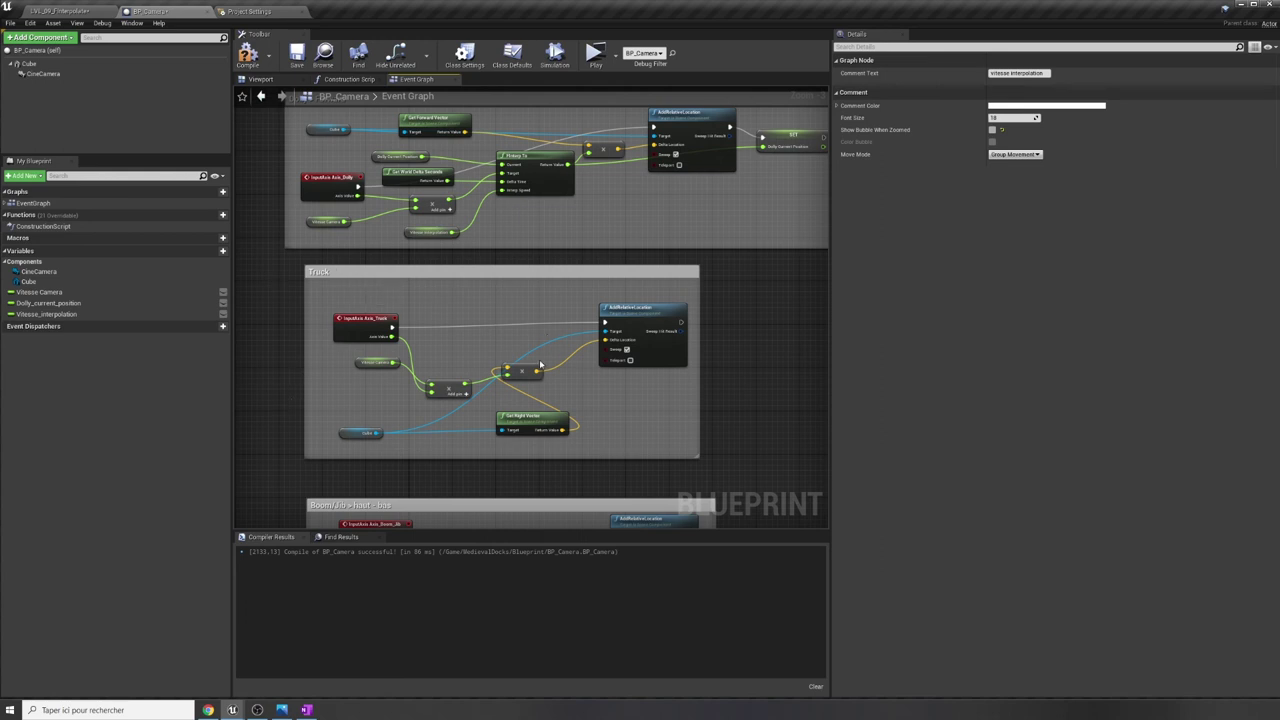
drag(698, 391, 862, 392)
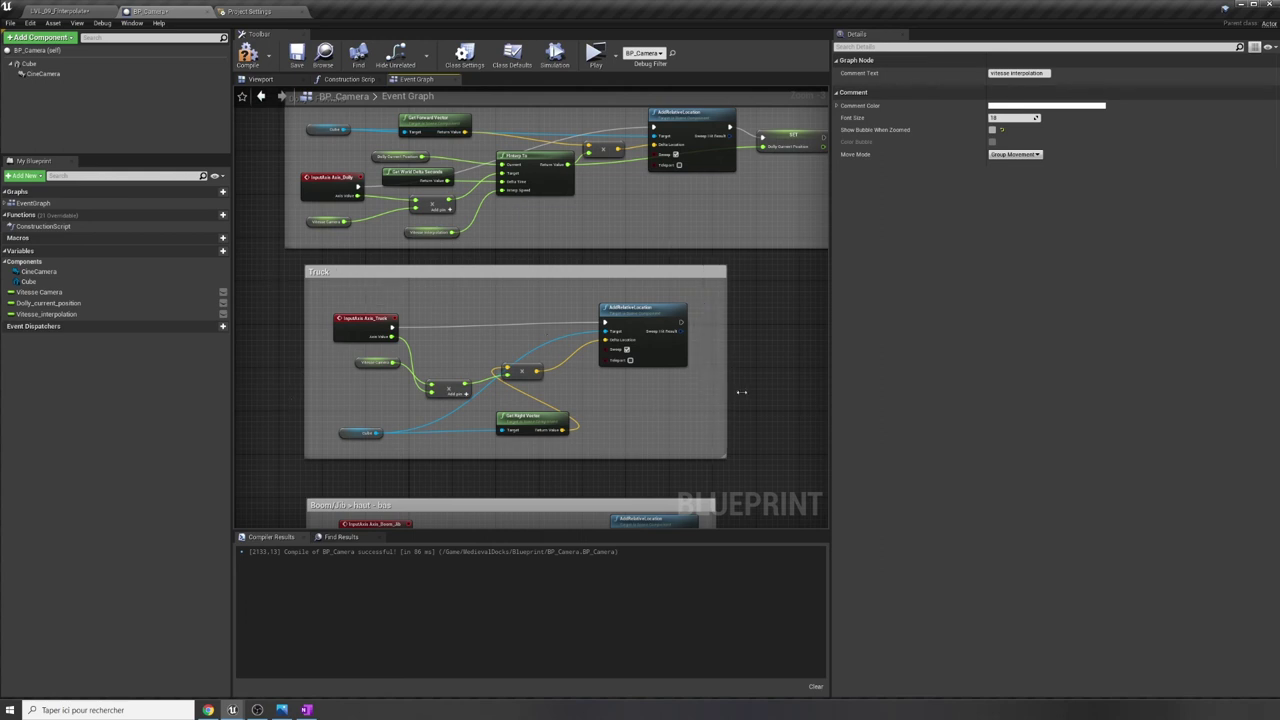
drag(304, 346, 284, 352)
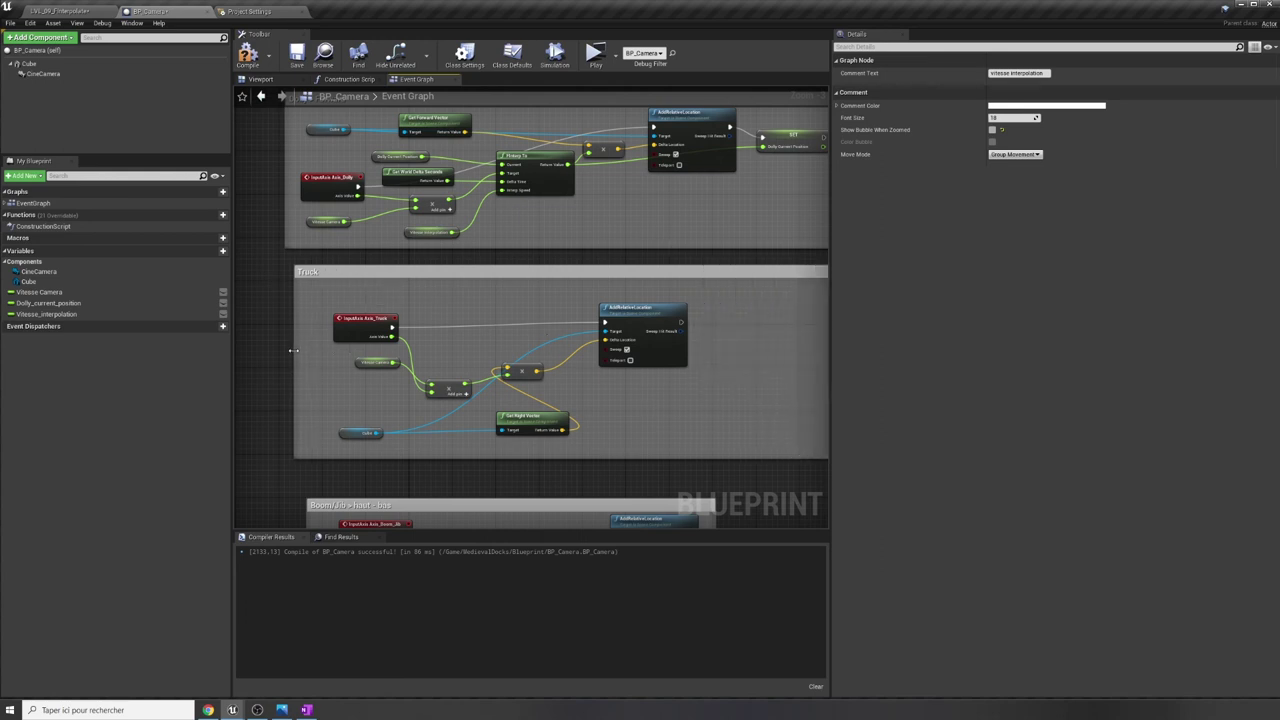
drag(660, 330, 805, 330)
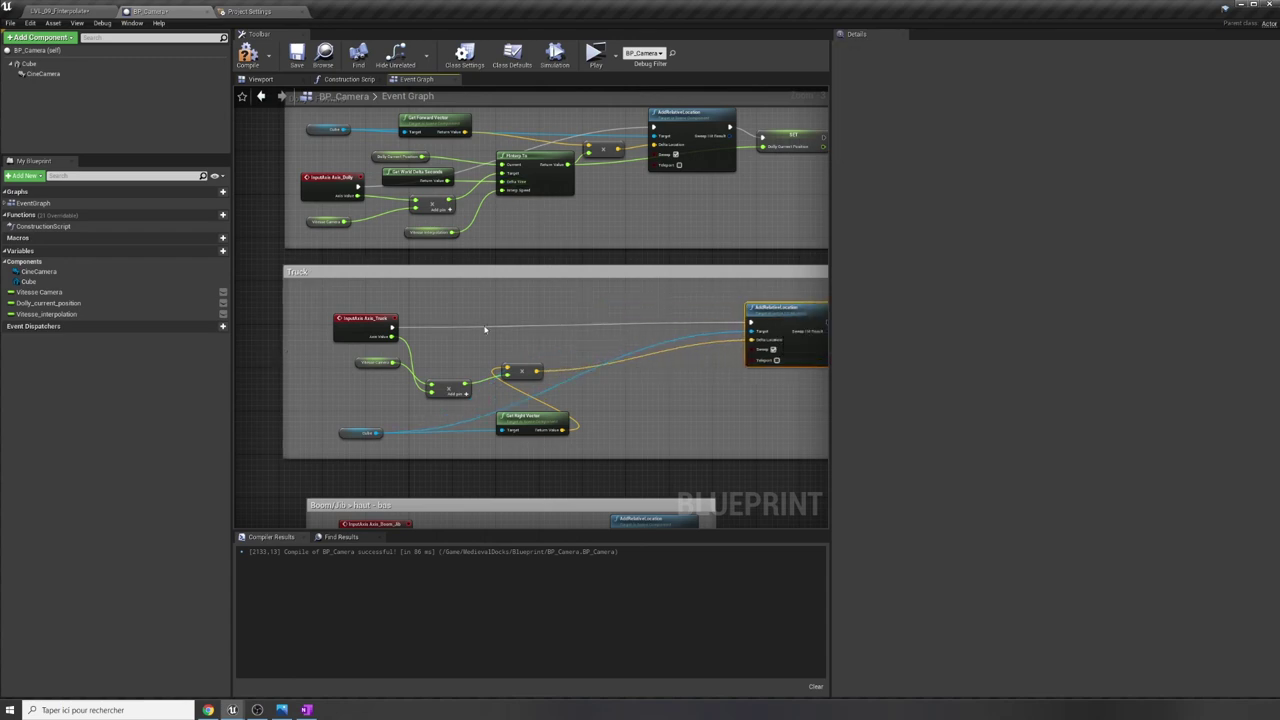
right_drag(657, 328, 601, 70)
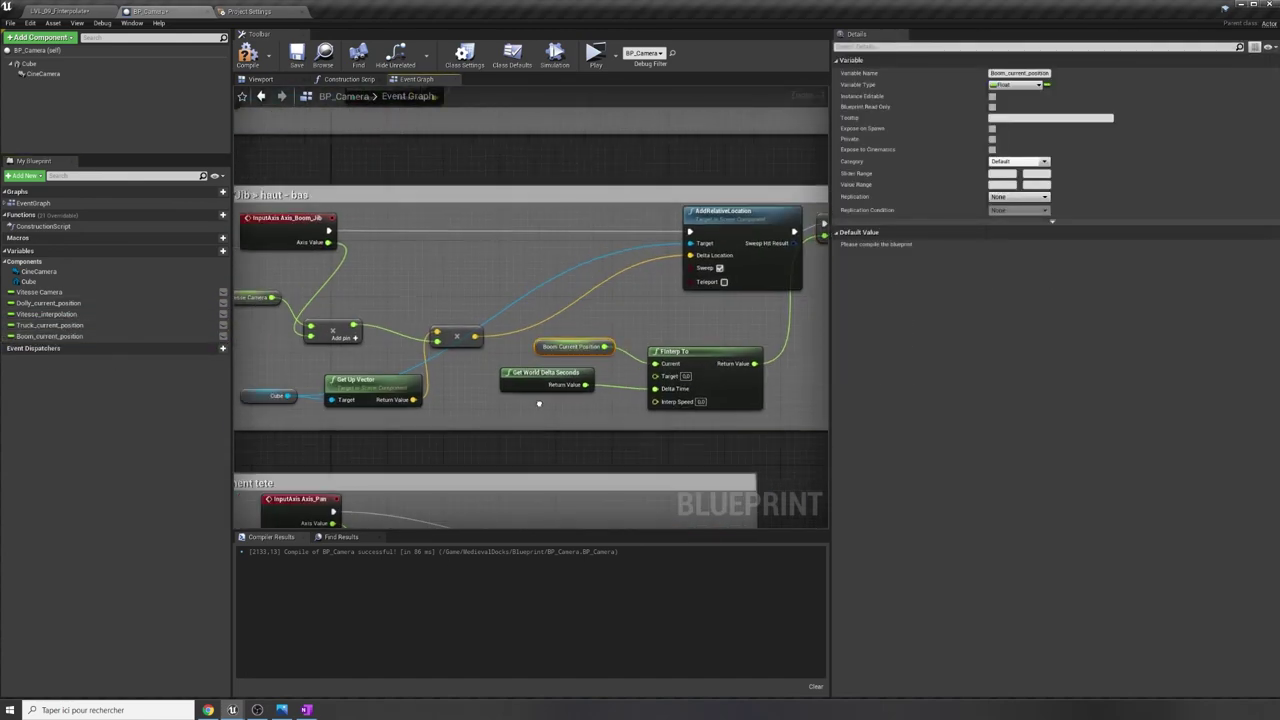
Inspect the Vitesse_interpolation variable's properties.
scroll(538, 403, down, 4)
scroll(491, 300, up, 2)
scroll(543, 423, up, 1)
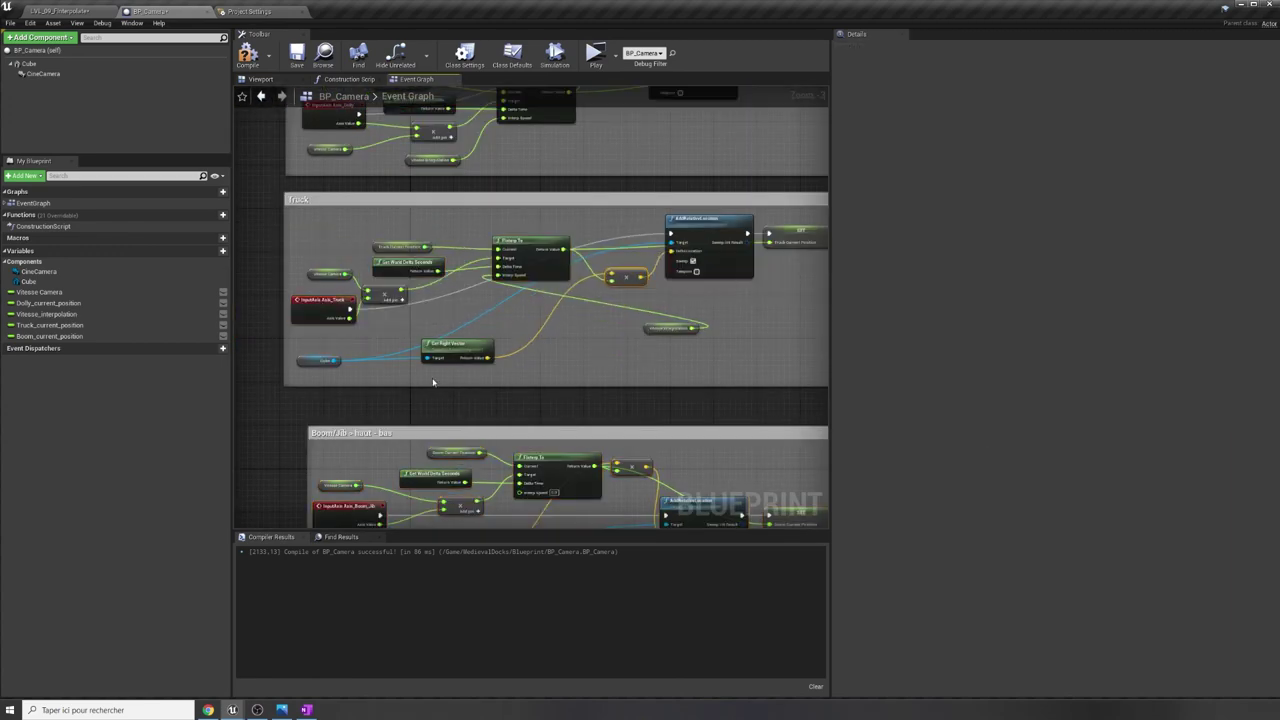
click(665, 366)
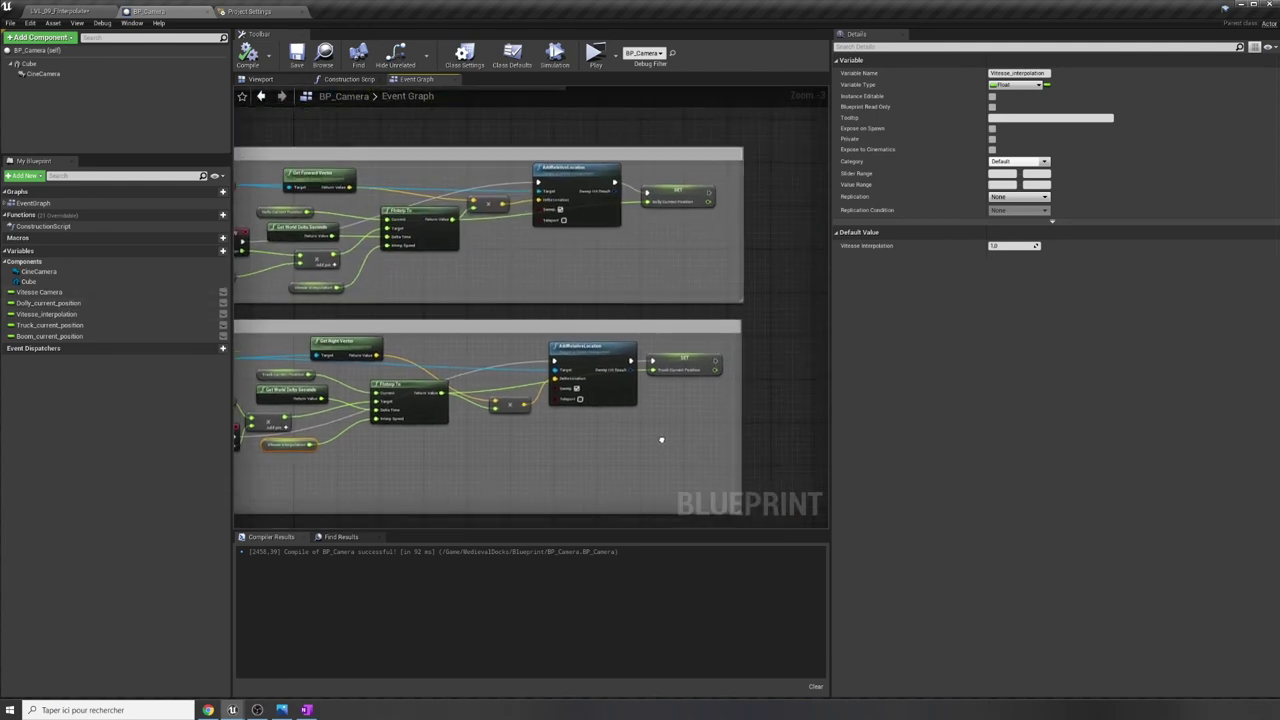
Duplicate the AddRelativeRotation node under the mouvement tete comment and wire the Roll Add result into its Delta Rotation.
scroll(692, 216, up, 4)
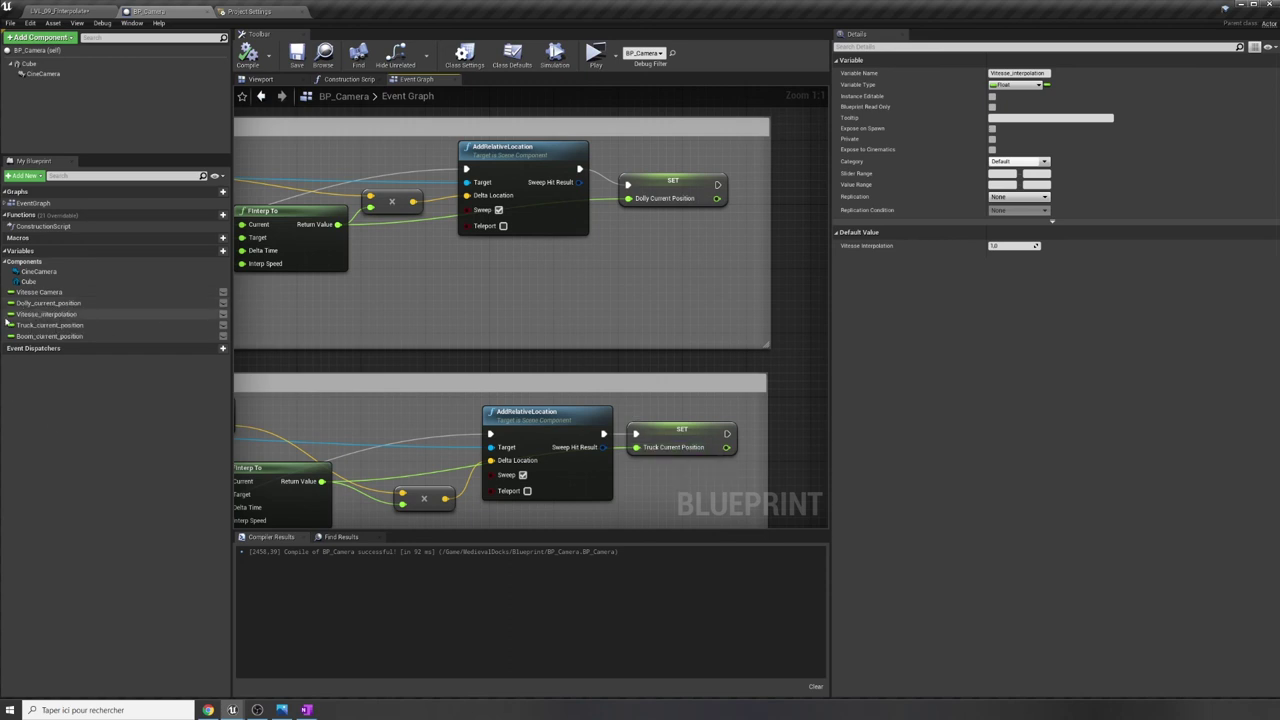
click(50, 325)
right_drag(645, 526, 611, 98)
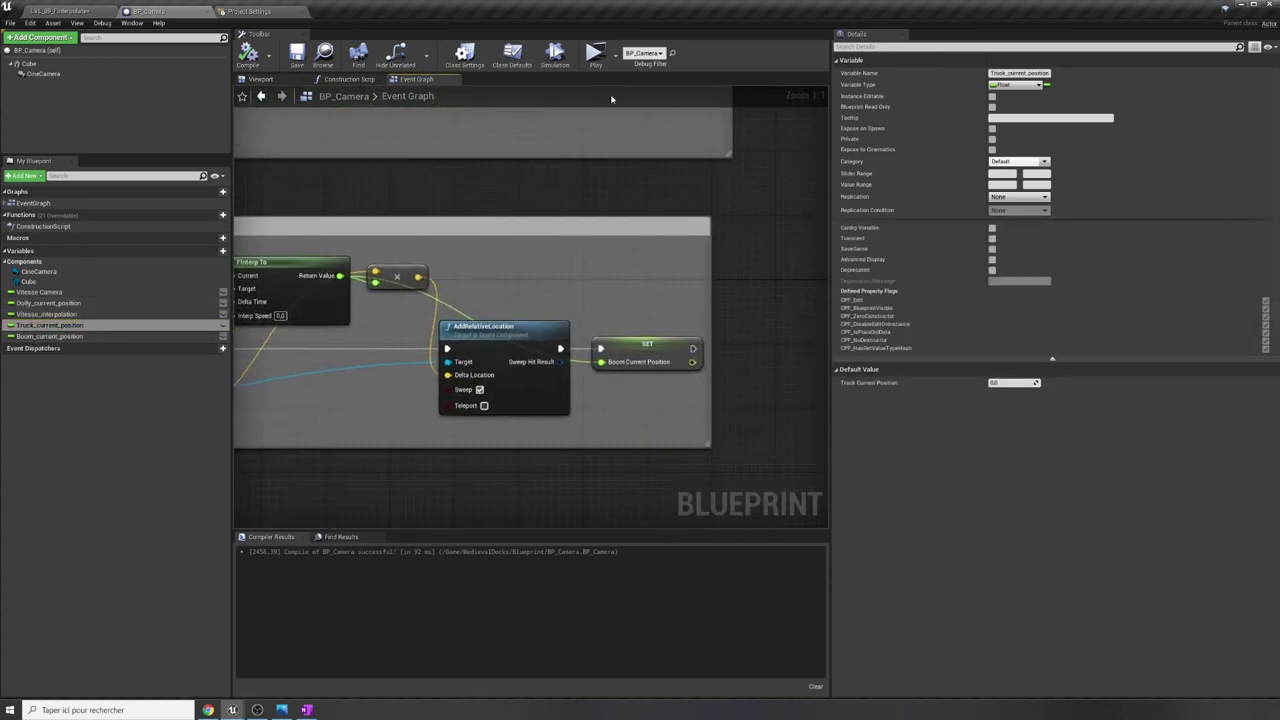
scroll(462, 342, down, 2)
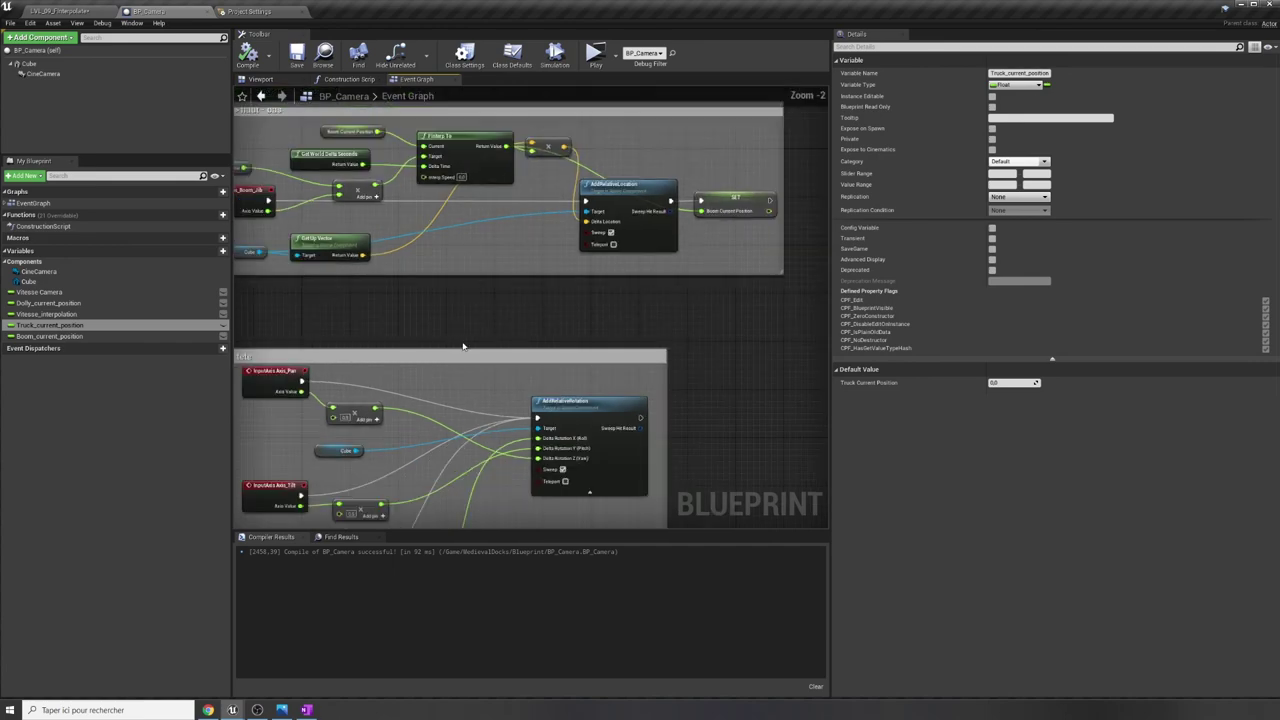
scroll(365, 480, up, 1)
scroll(540, 245, down, 2)
key(ctrl+w)
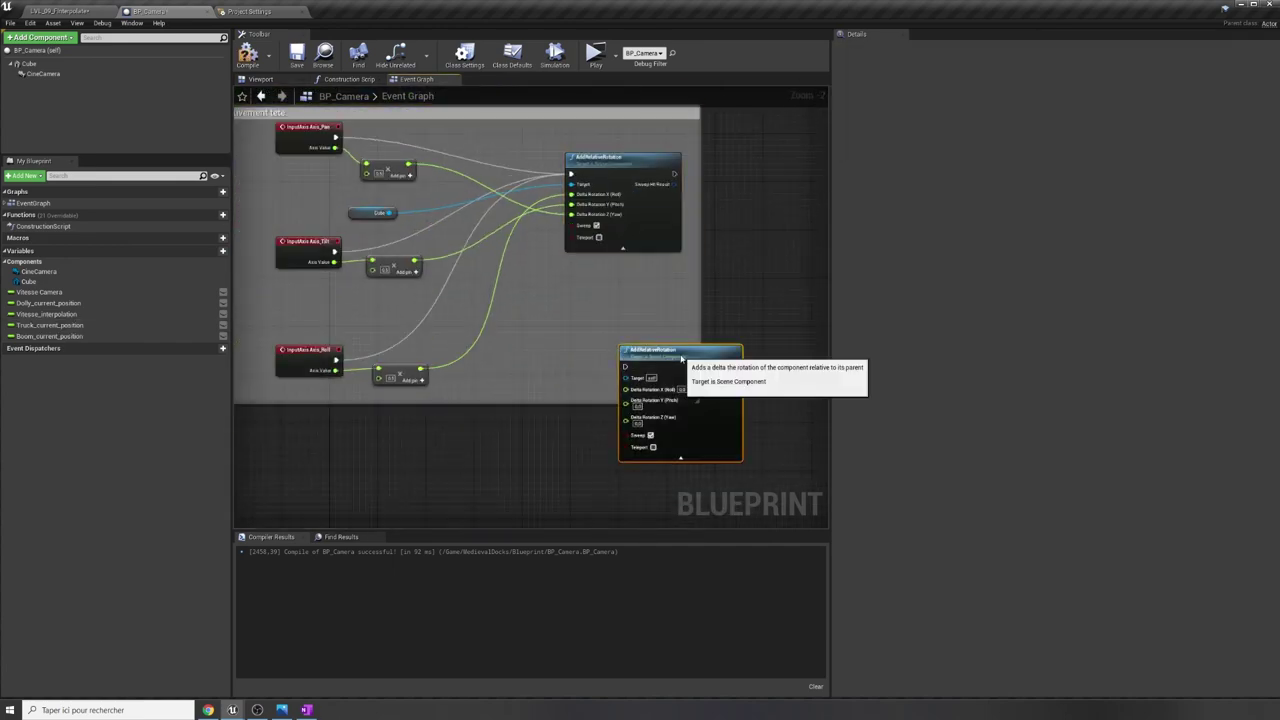
drag(415, 262, 627, 405)
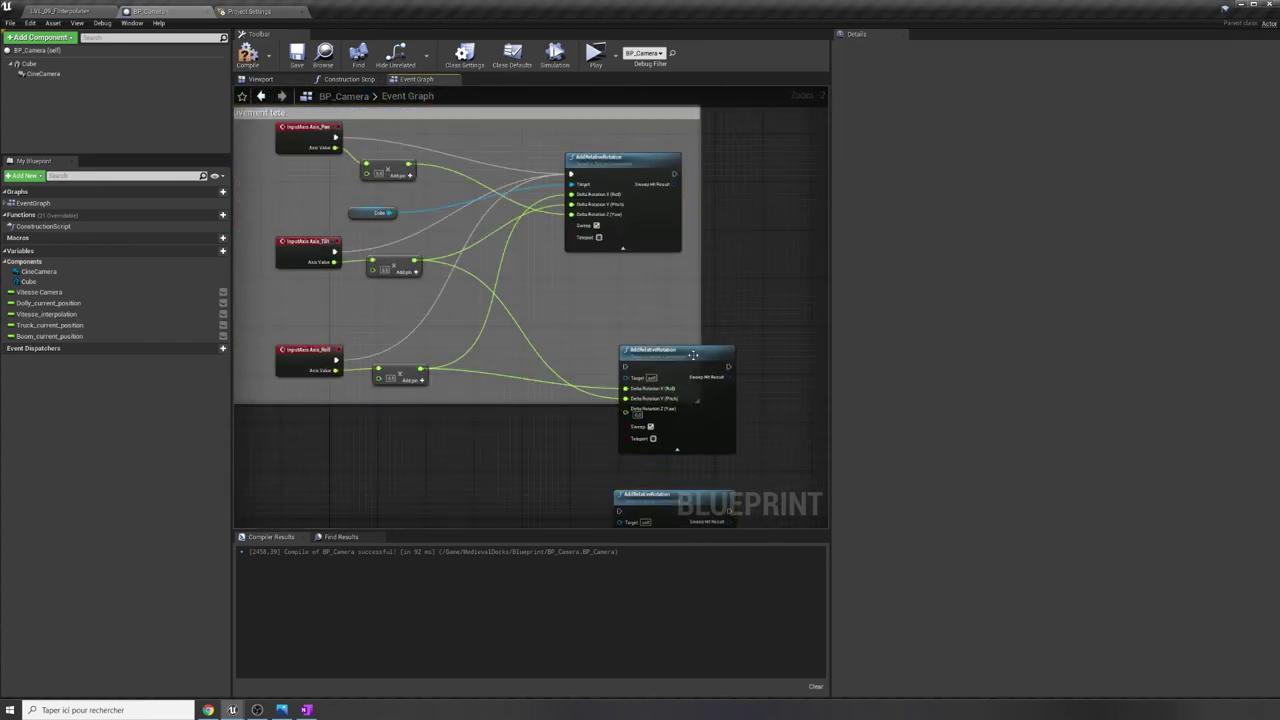
Move the Tilt input and its Add node below the comment into their own pitch section.
scroll(430, 300, down, 1)
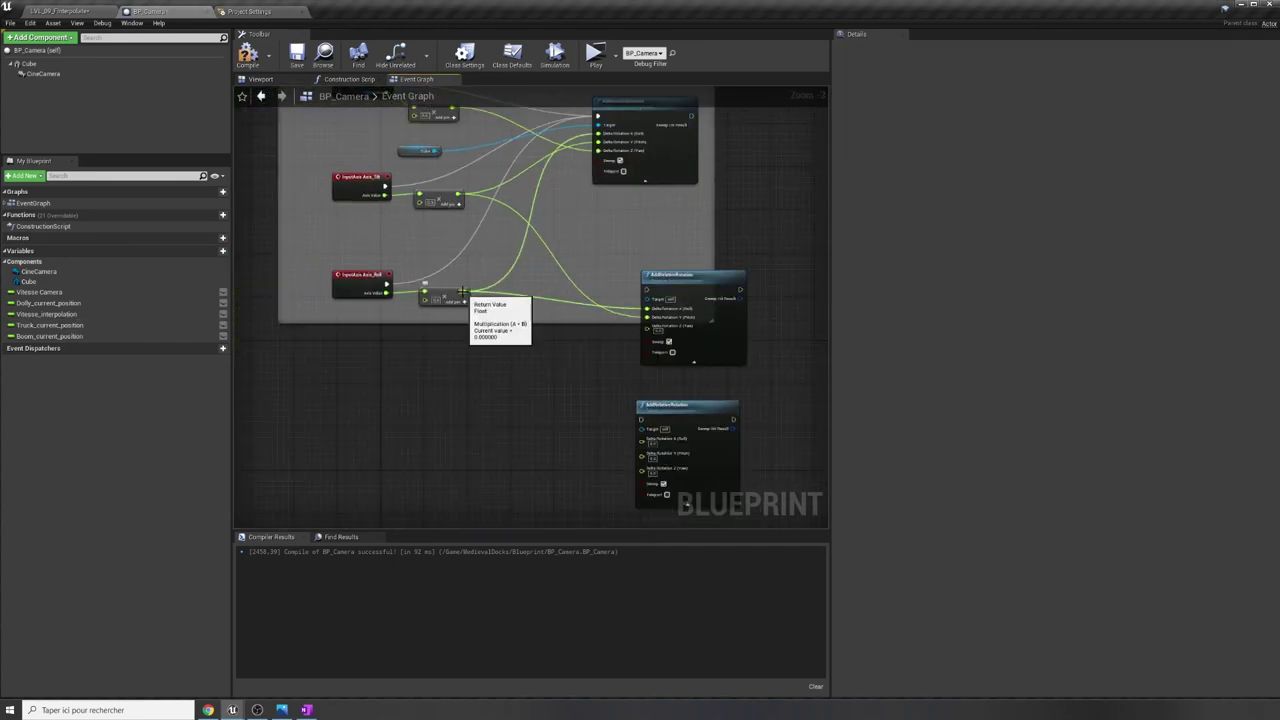
scroll(554, 319, down, 1)
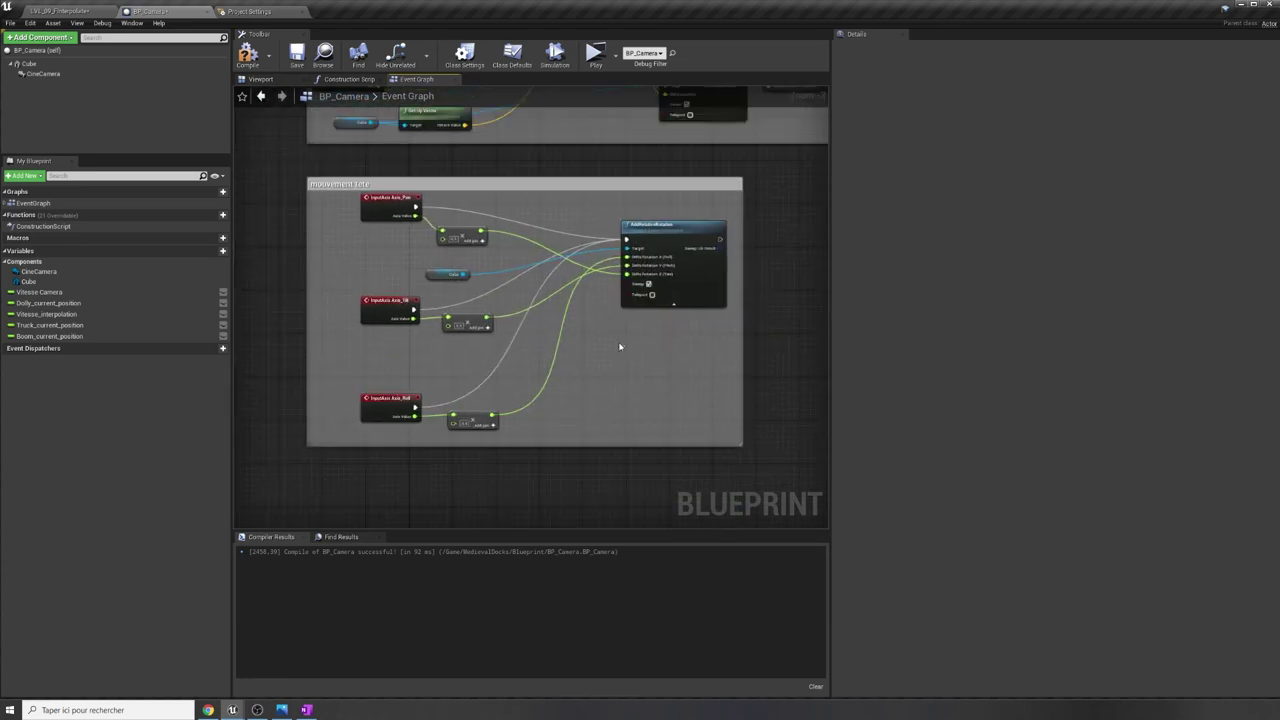
drag(410, 240, 415, 420)
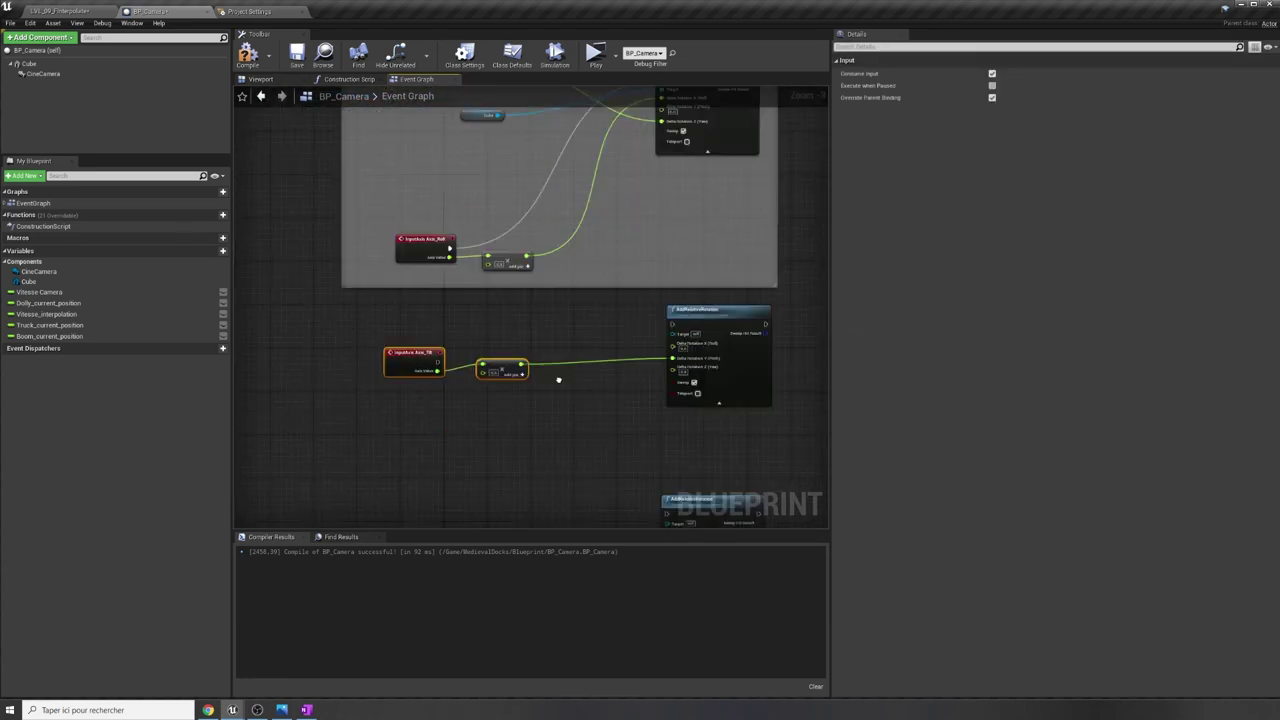
scroll(627, 341, down, 3)
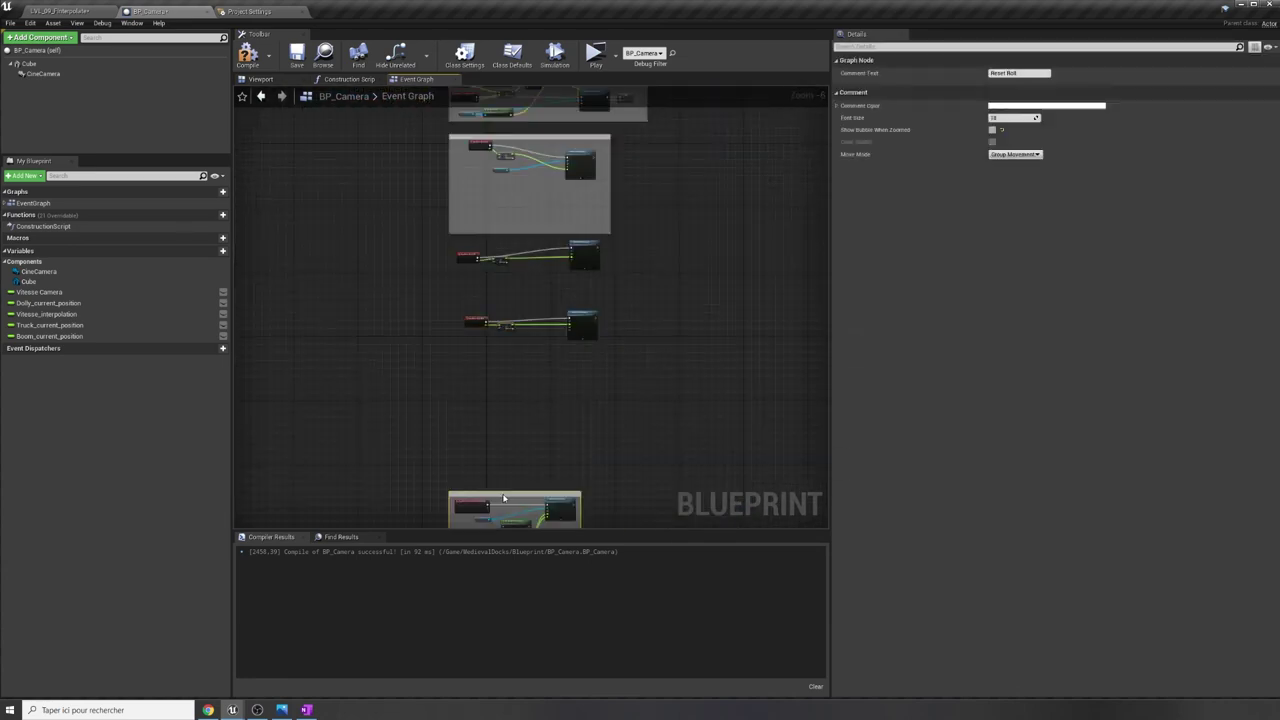
scroll(627, 341, up, 5)
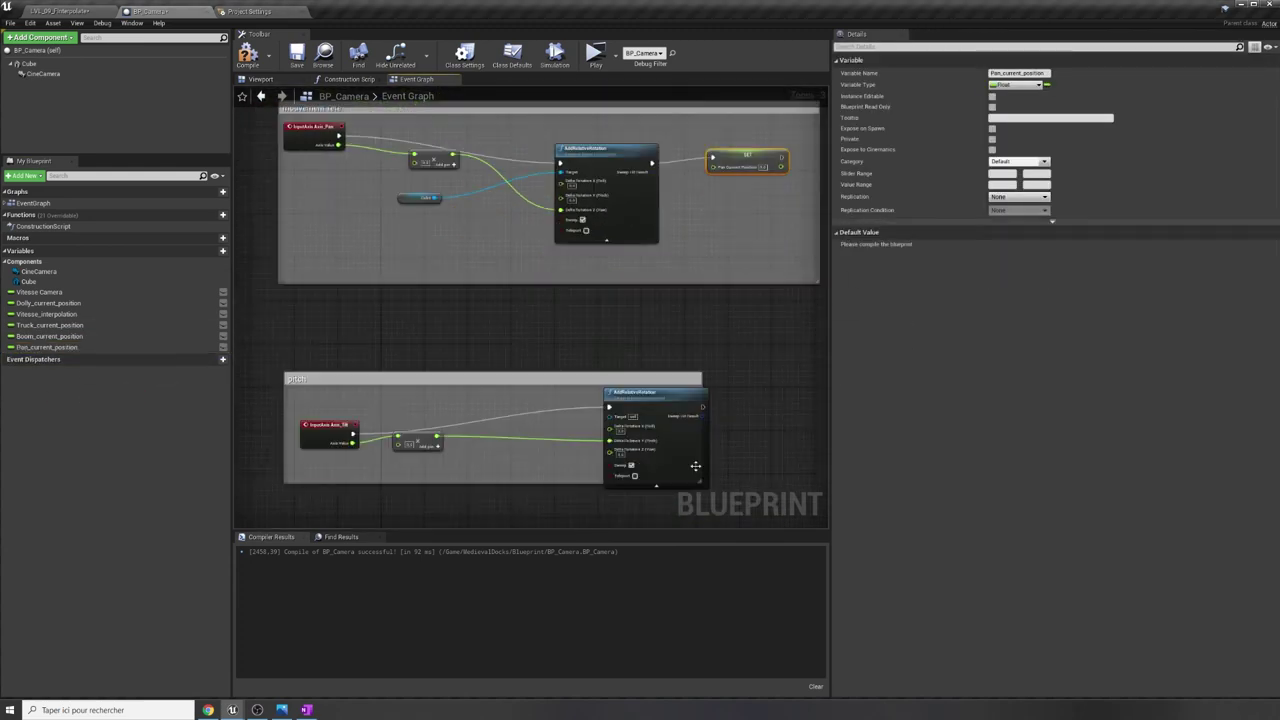
Duplicate Pan_current_position as Tilt_current_position and place its getter in the pitch section.
right_click(50, 349)
click(82, 407)
drag(46, 358, 771, 223)
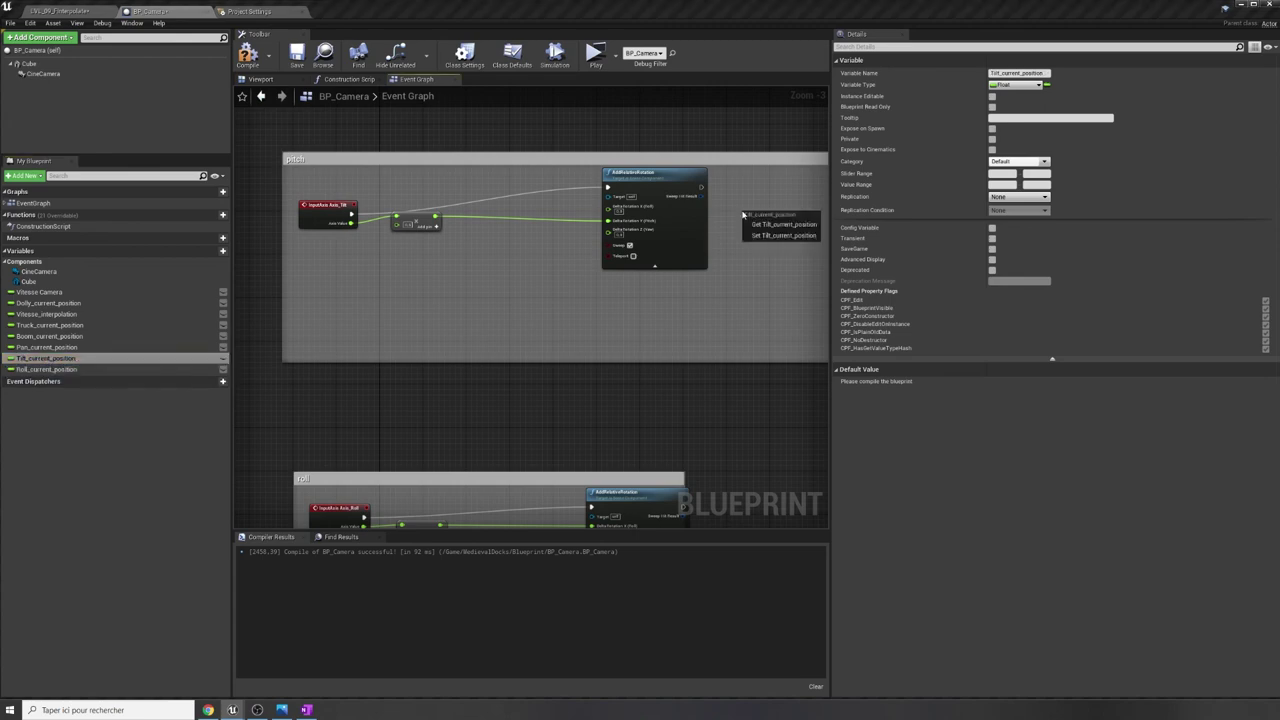
right_drag(708, 213, 631, 258)
click(631, 258)
scroll(634, 268, down, 6)
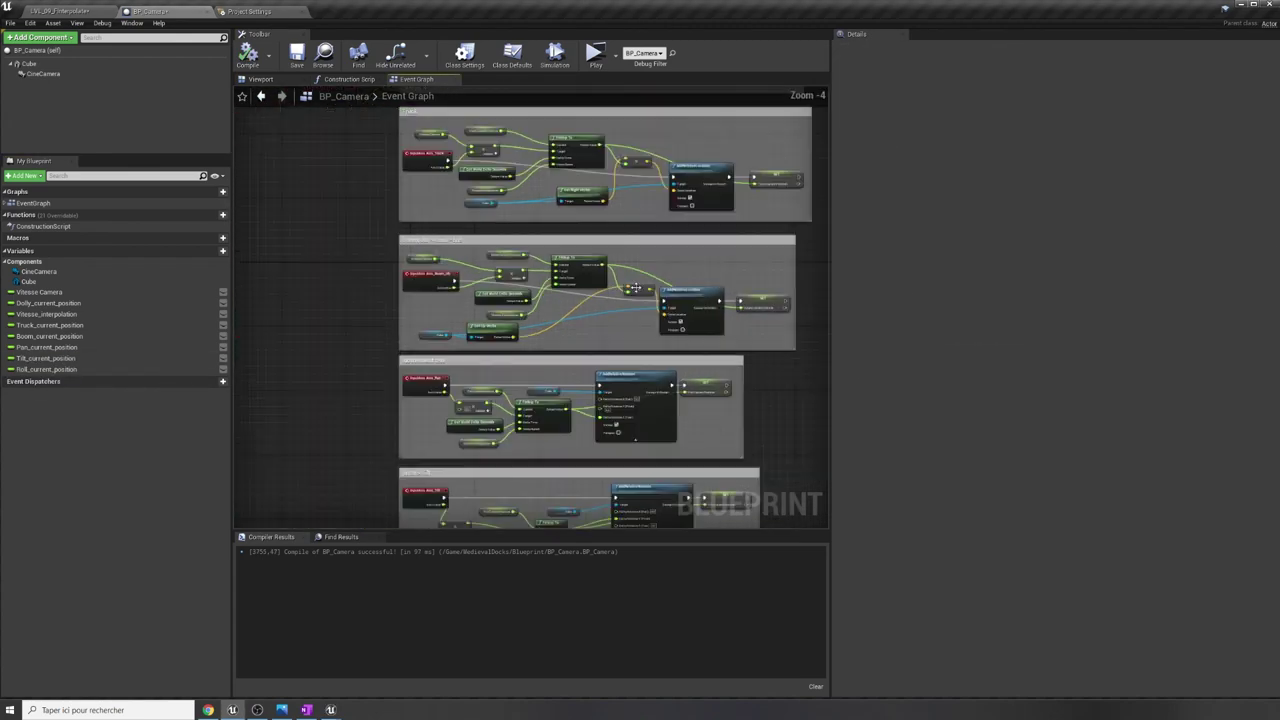
scroll(600, 320, up, 2)
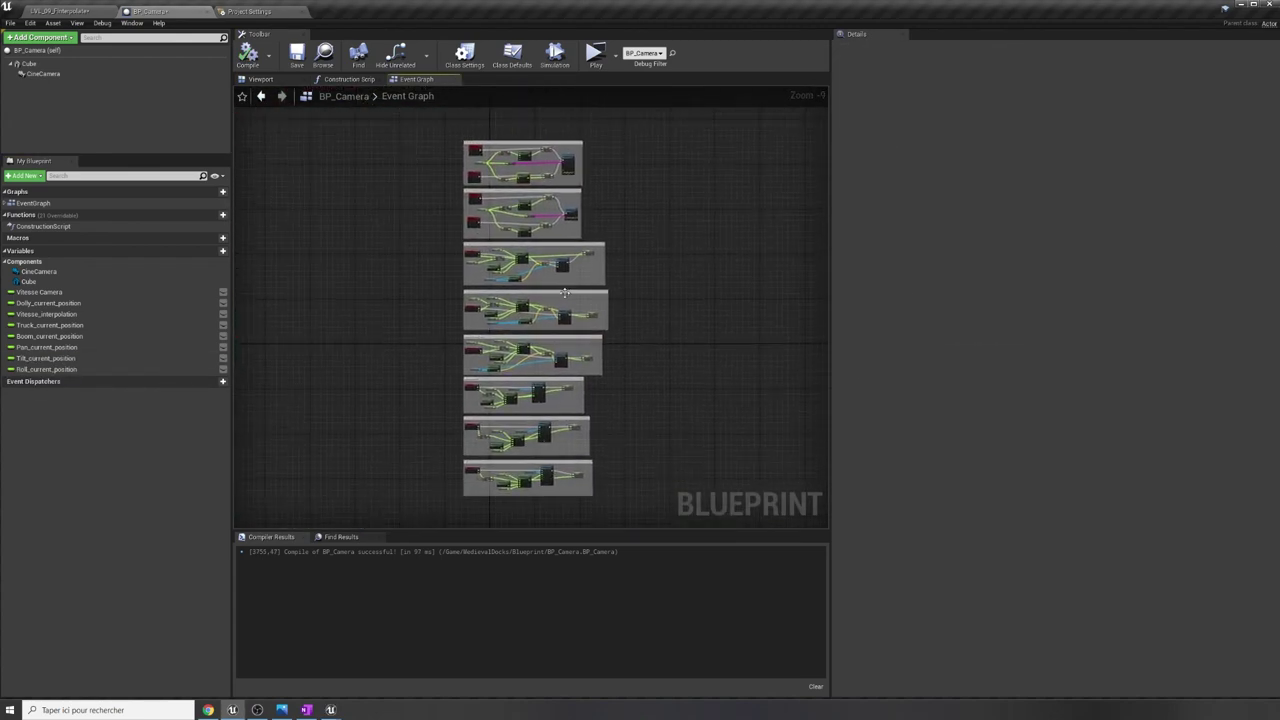
Pan across the speed-management comment blocks over to the Dolly forward section.
scroll(671, 311, down, 1)
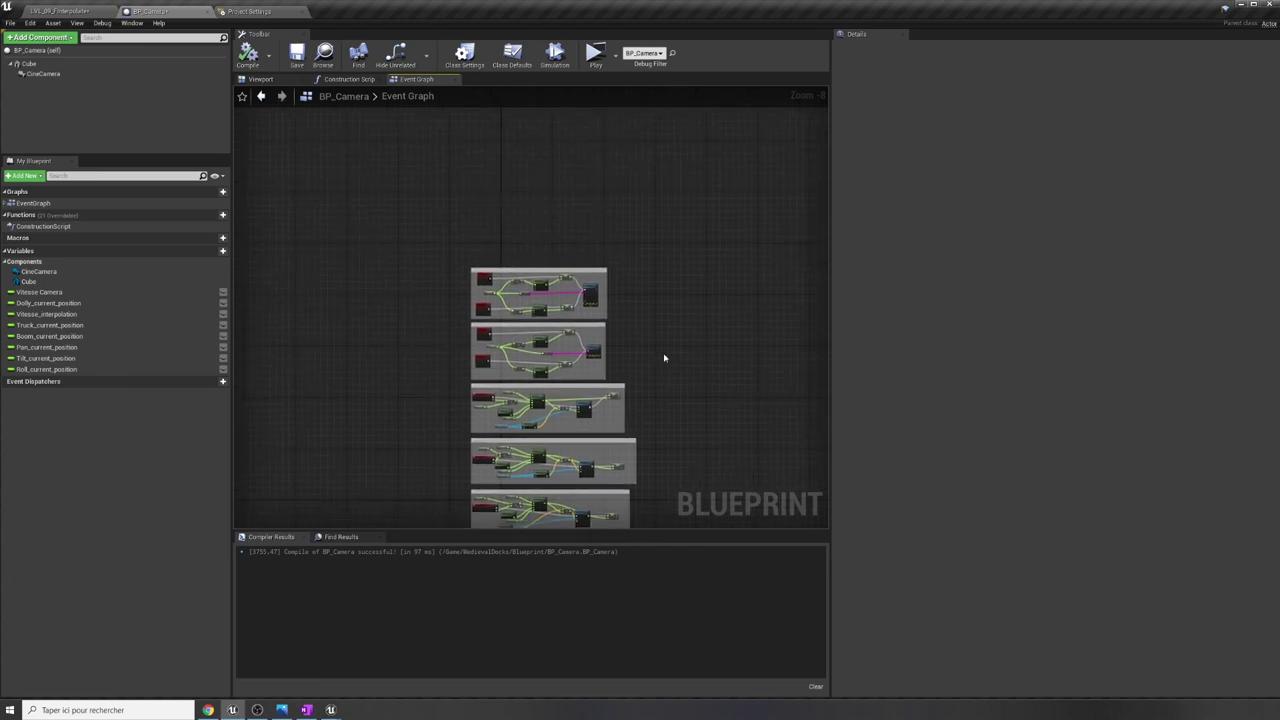
scroll(666, 357, up, 6)
right_drag(462, 359, 485, 325)
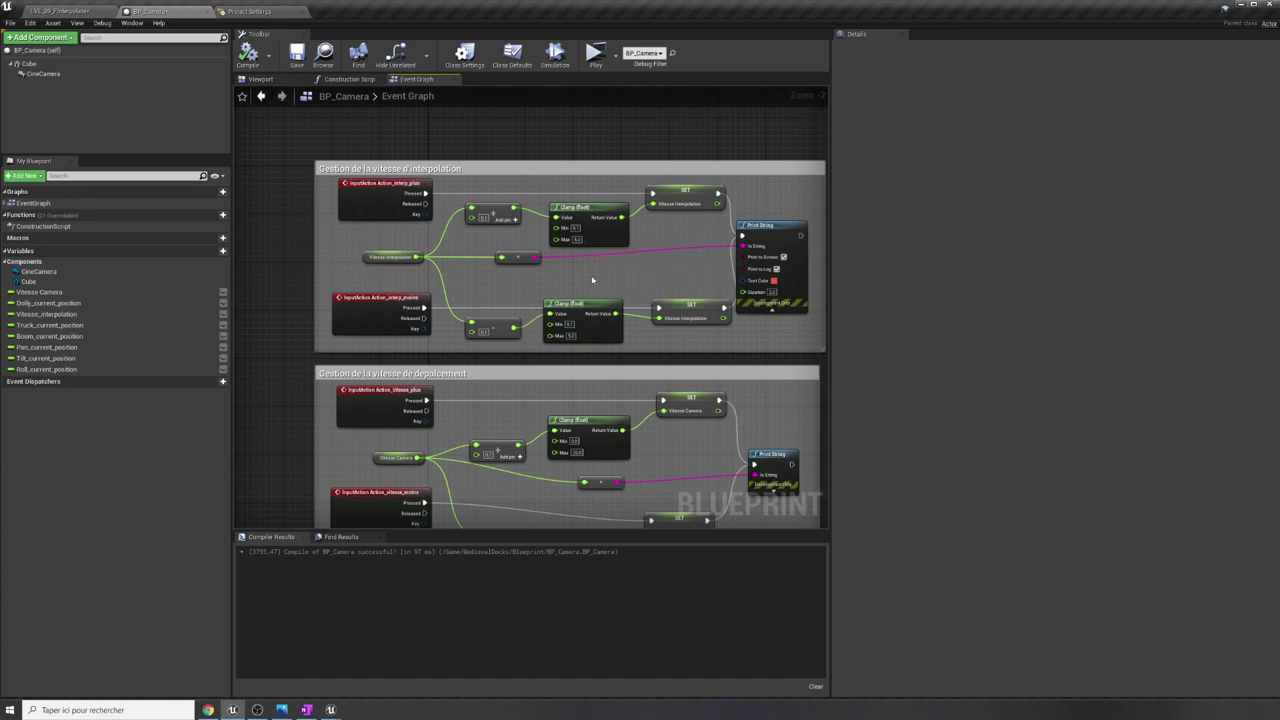
right_drag(590, 368, 524, 289)
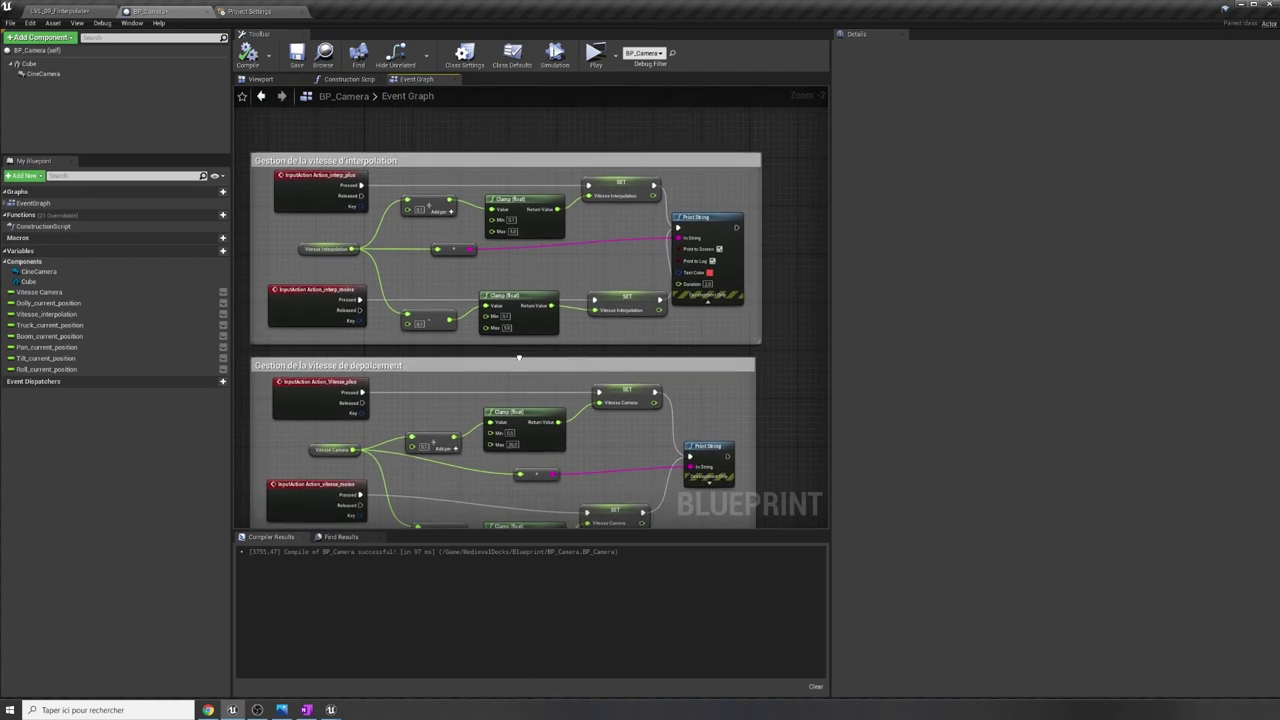
scroll(547, 396, up, 3)
right_drag(535, 393, 547, 396)
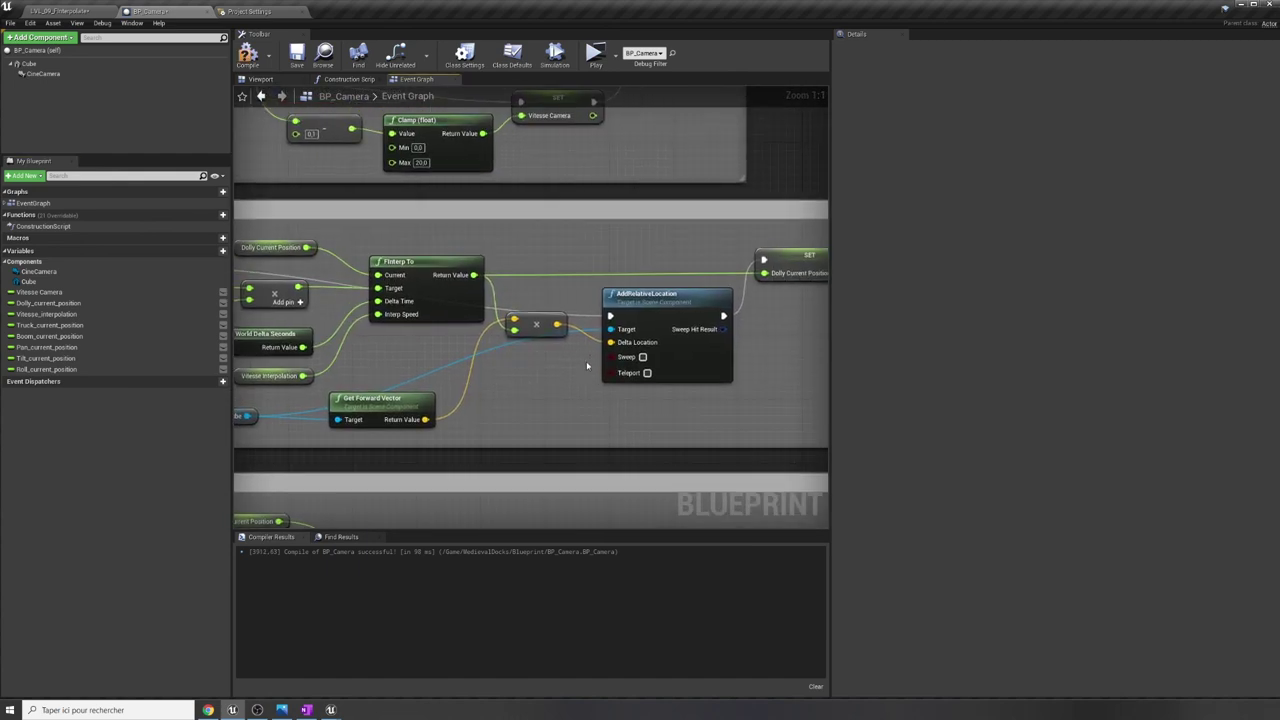
Promote AddRelativeLocation's Sweep pin to a new variable and move its getter lower.
drag(610, 357, 550, 398)
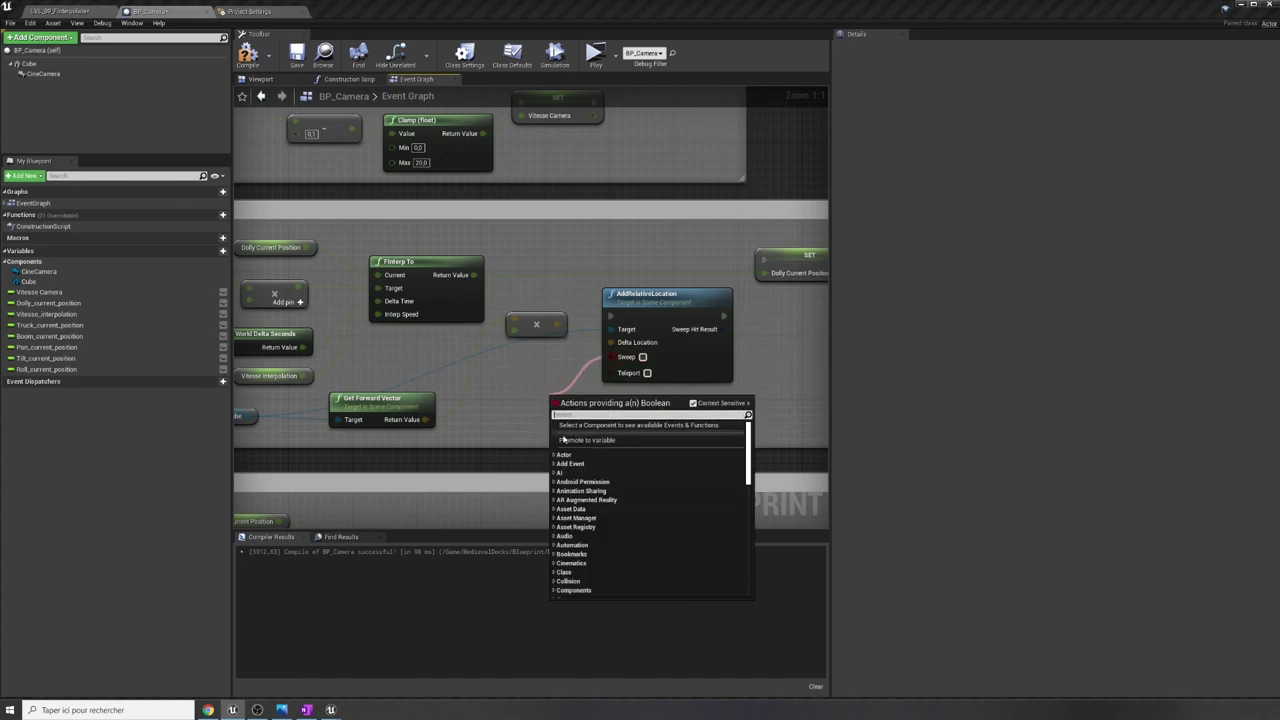
click(585, 440)
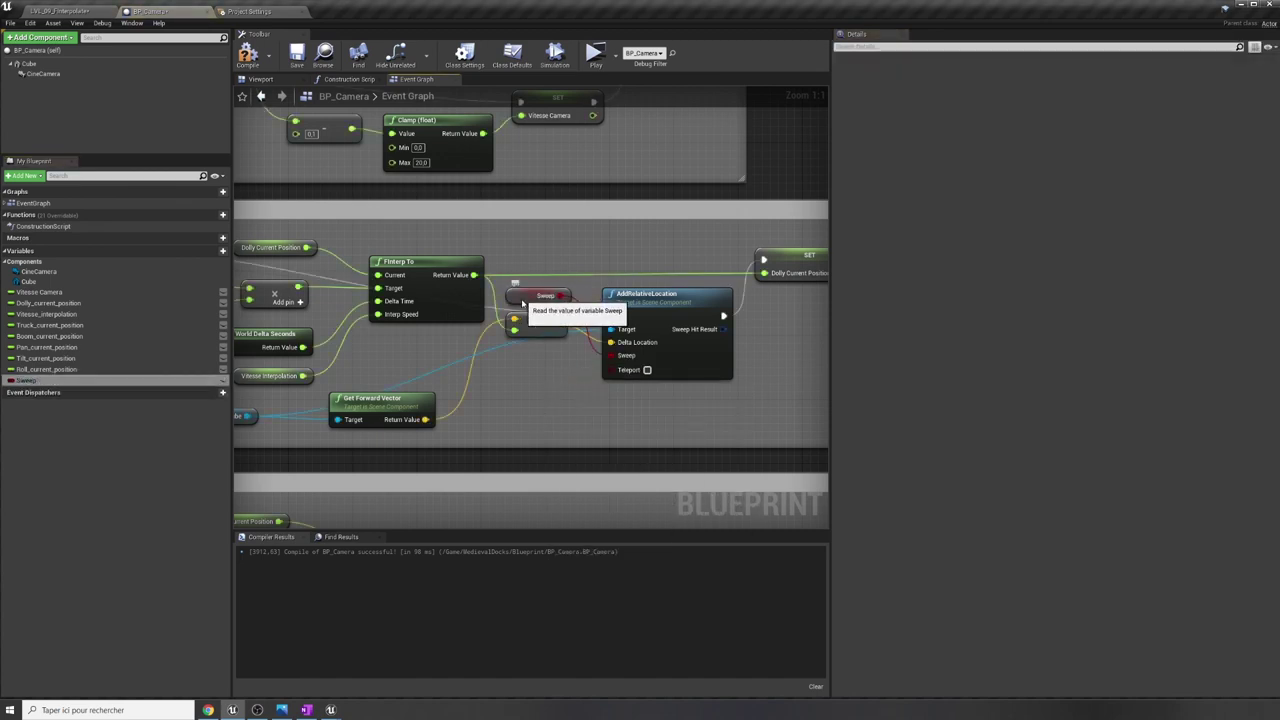
drag(522, 299, 514, 379)
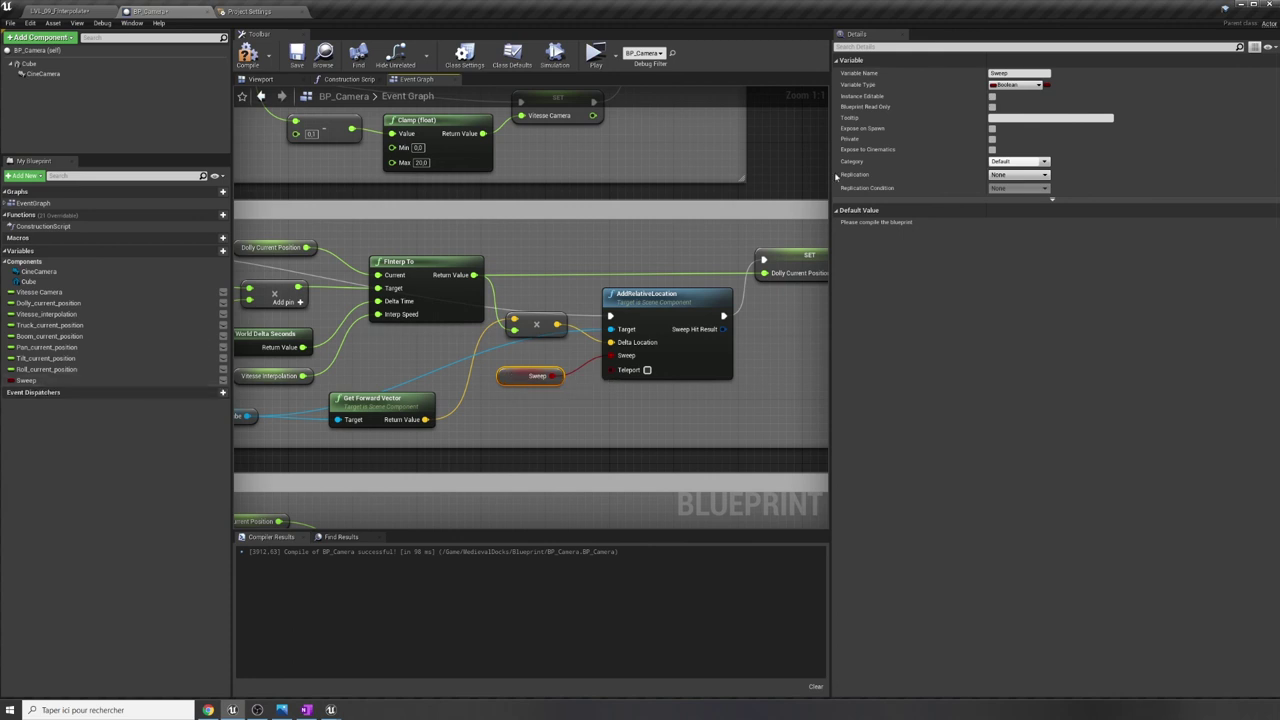
Rename the variable Collision_camera, make it Instance Editable, then compile and save BP_Camera.
click(1008, 74)
text(Collision_camera)
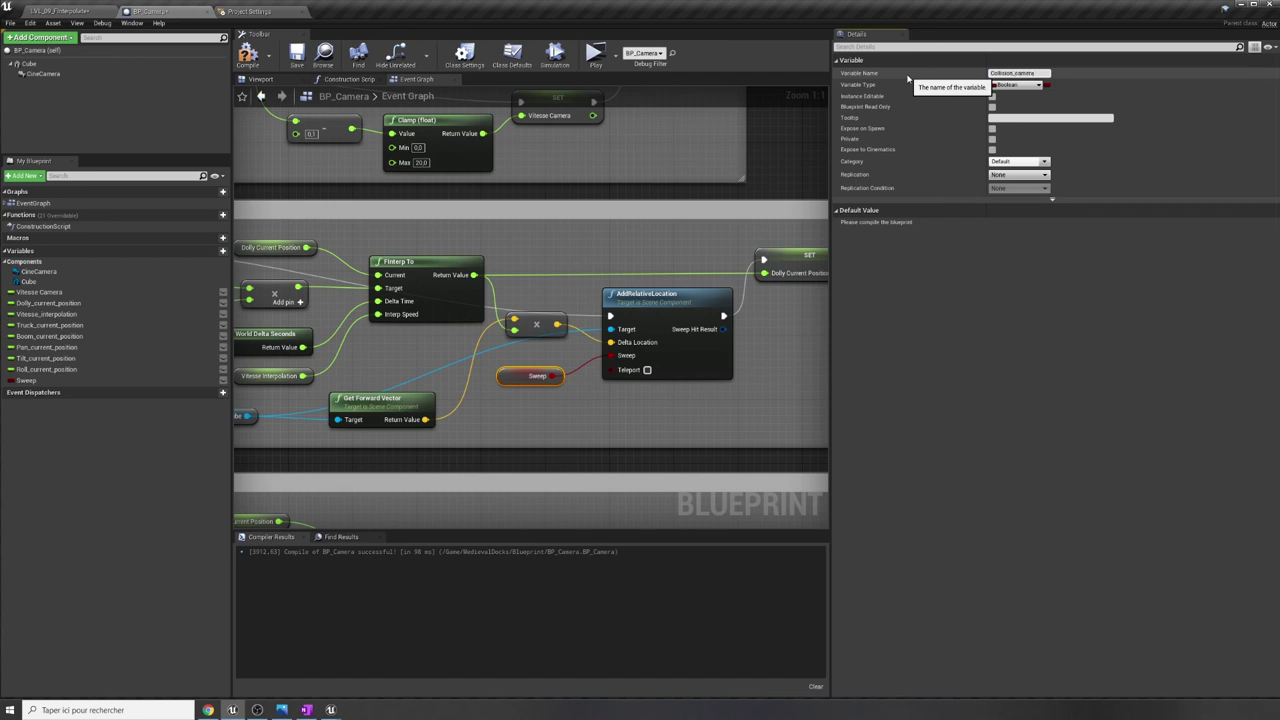
key(Return)
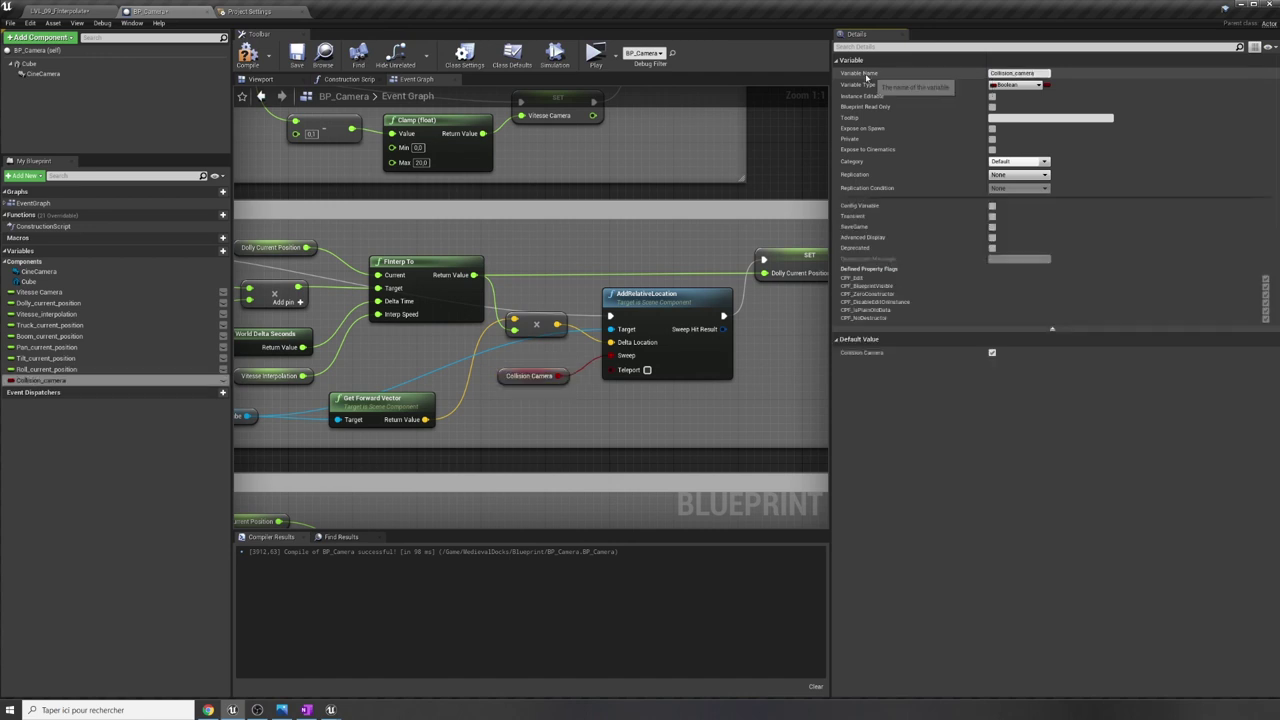
click(992, 96)
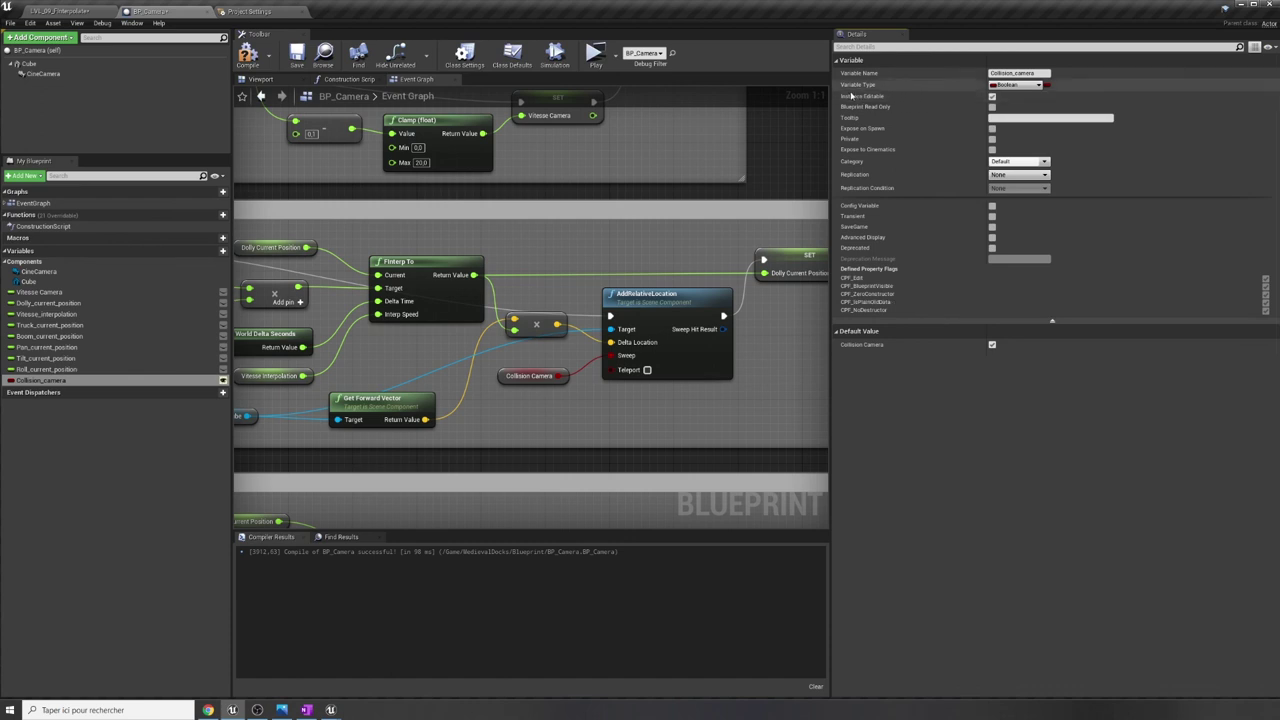
click(247, 54)
click(296, 54)
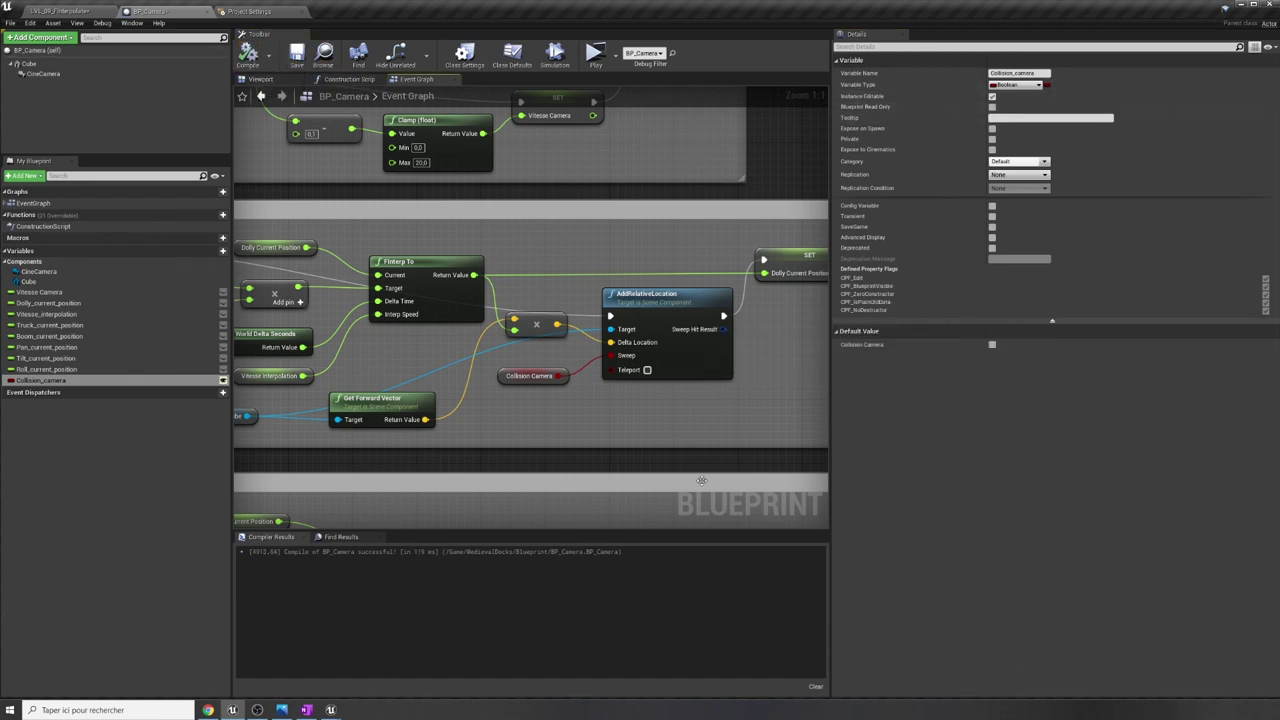
Wire Collision_camera getters into the Sweep inputs of the Truck, Pan, Tilt and Roll nodes.
scroll(605, 442, down, 1)
scroll(605, 442, down, 1)
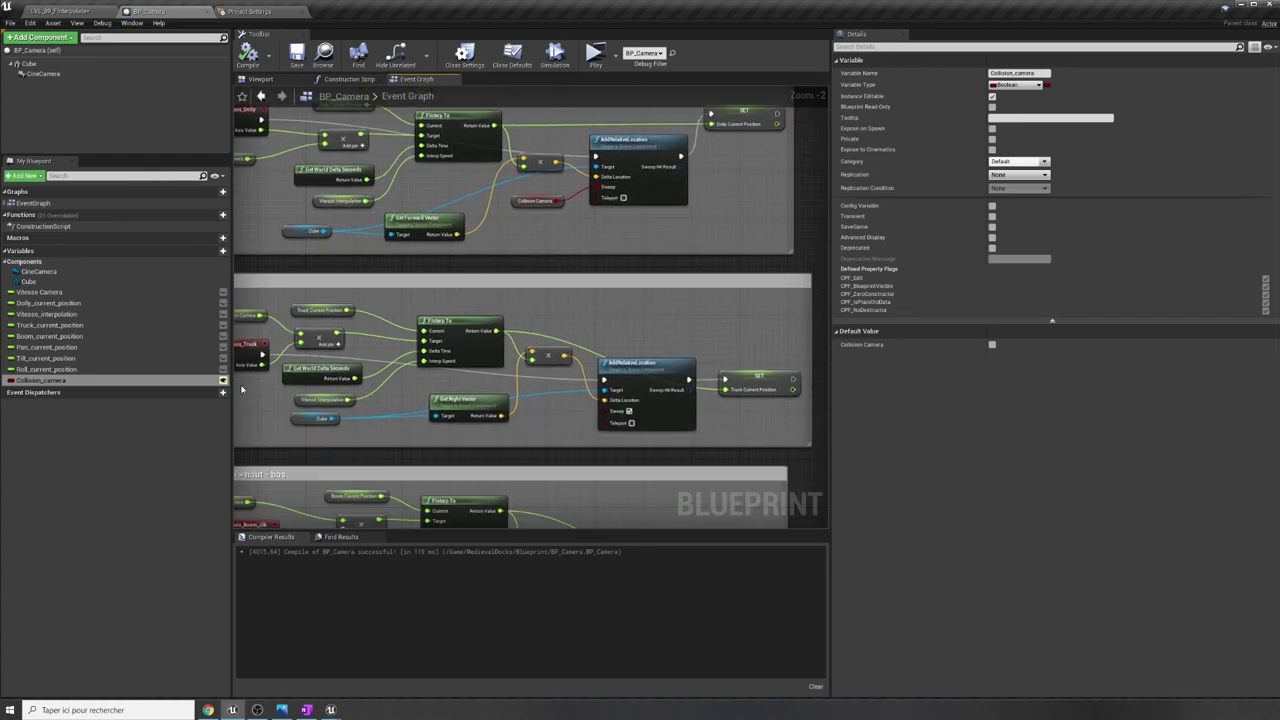
drag(40, 381, 604, 414)
mouse_move(604, 414)
right_down()
mouse_move(486, 119)
mouse_move(486, 173)
right_up()
drag(40, 381, 505, 273)
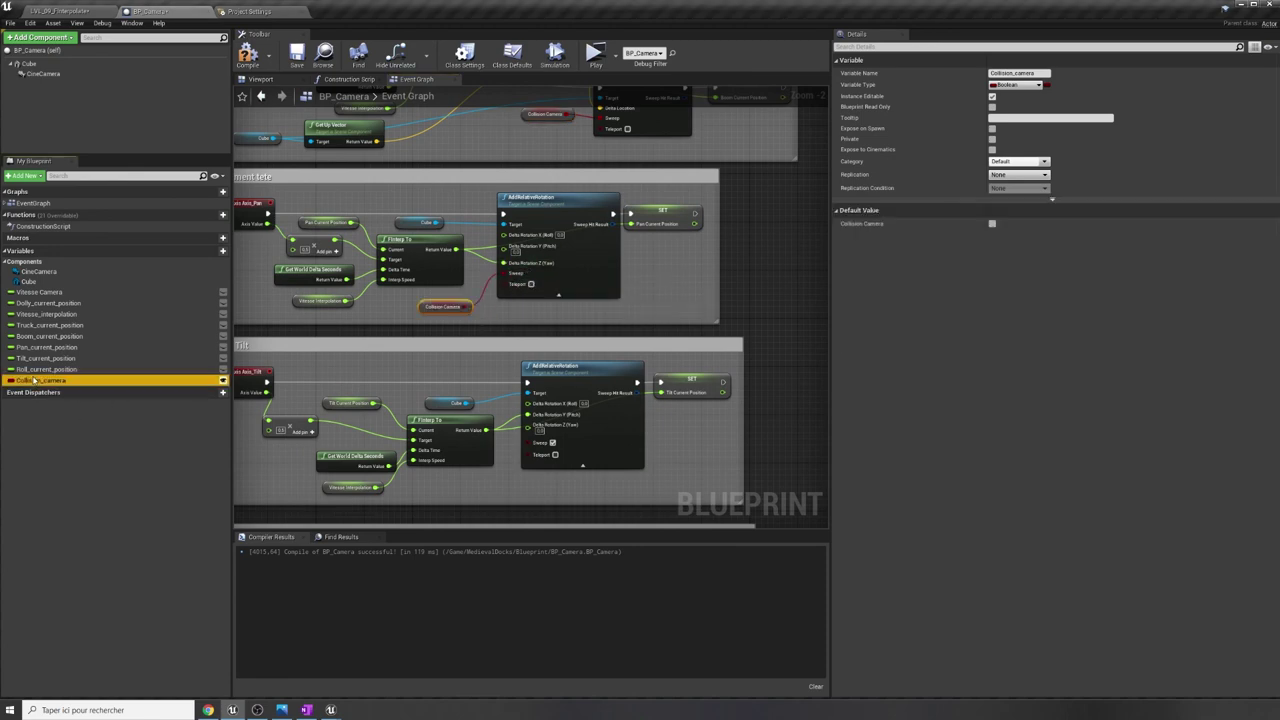
drag(36, 381, 505, 450)
right_drag(505, 450, 505, 280)
drag(40, 381, 539, 407)
Frame the four comment sections and the Dolly section, then compile the blueprint.
right_drag(639, 436, 629, 477)
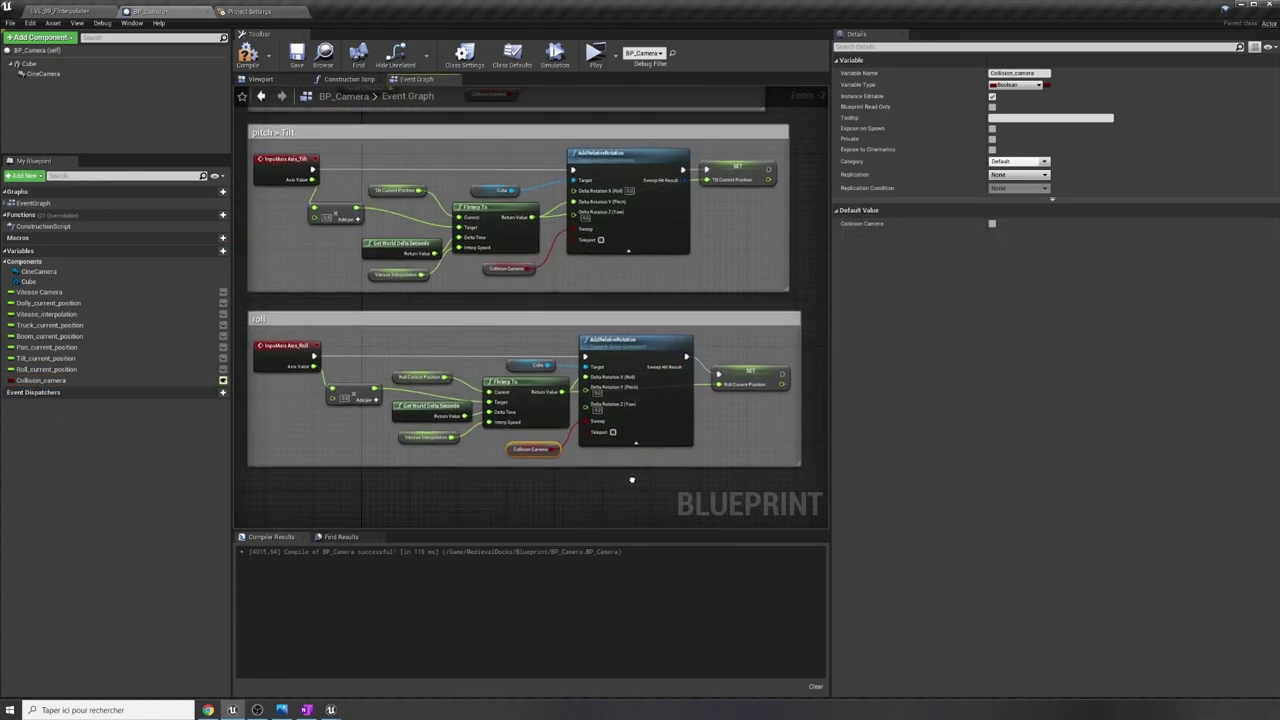
scroll(483, 355, down, 1)
scroll(483, 355, down, 1)
right_drag(483, 355, 463, 584)
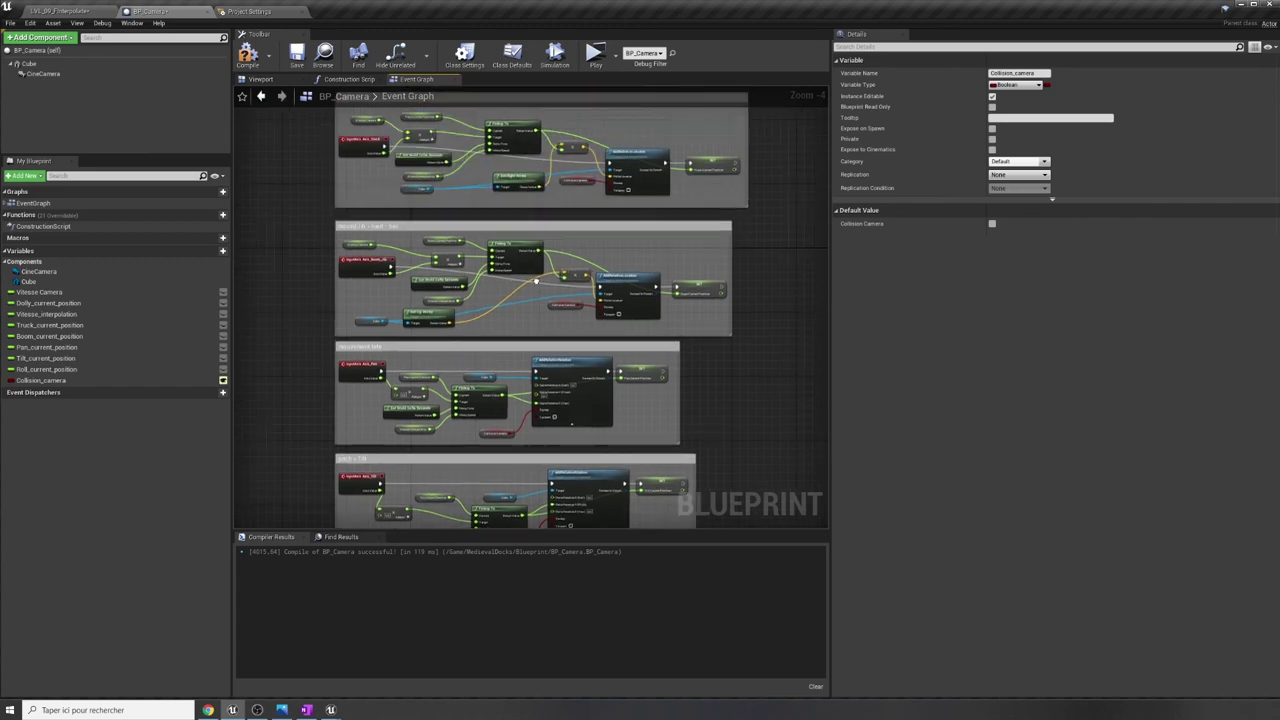
click(246, 58)
Check the placed BP_Camera's Details for the Collision Camera checkbox, then return to the blueprint.
click(60, 11)
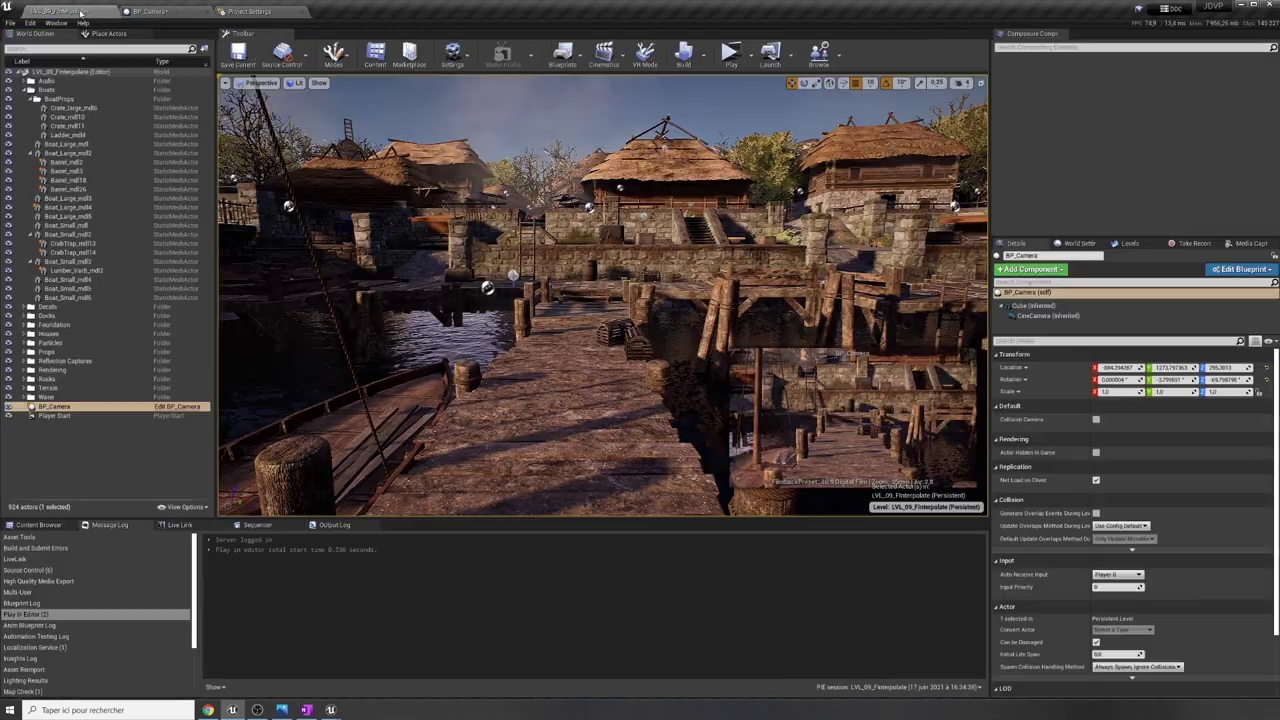
click(52, 408)
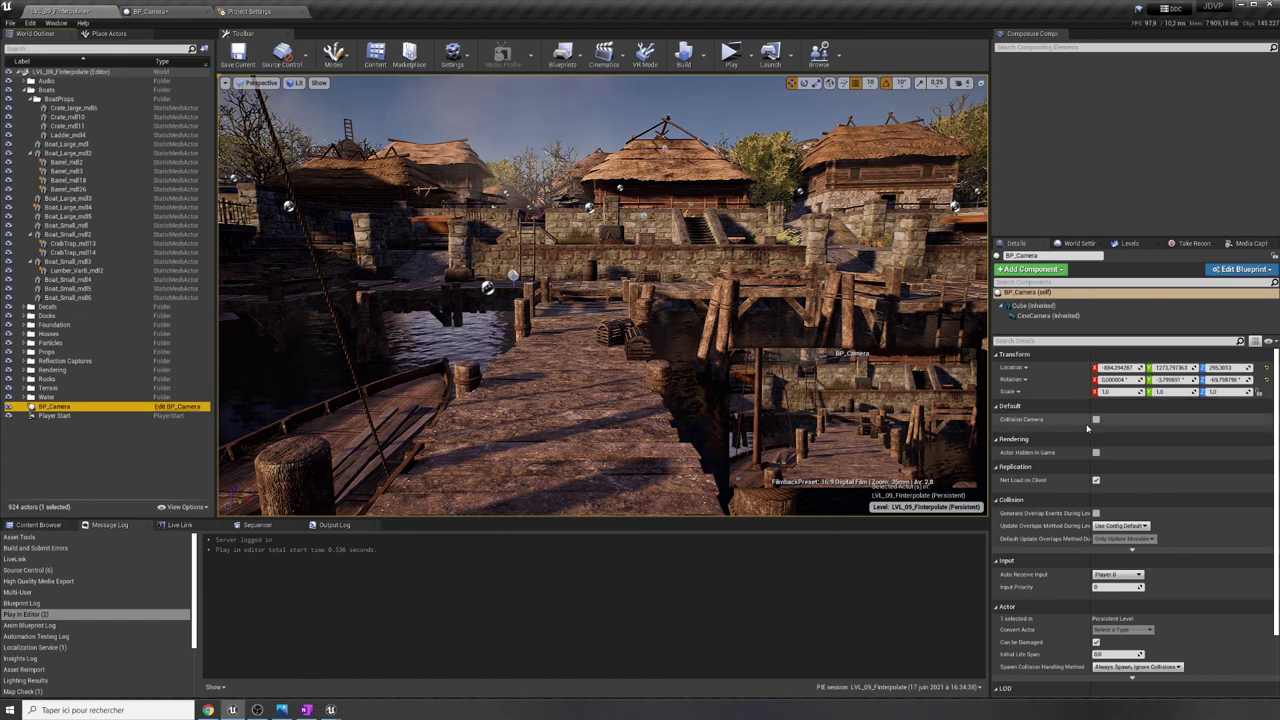
click(143, 14)
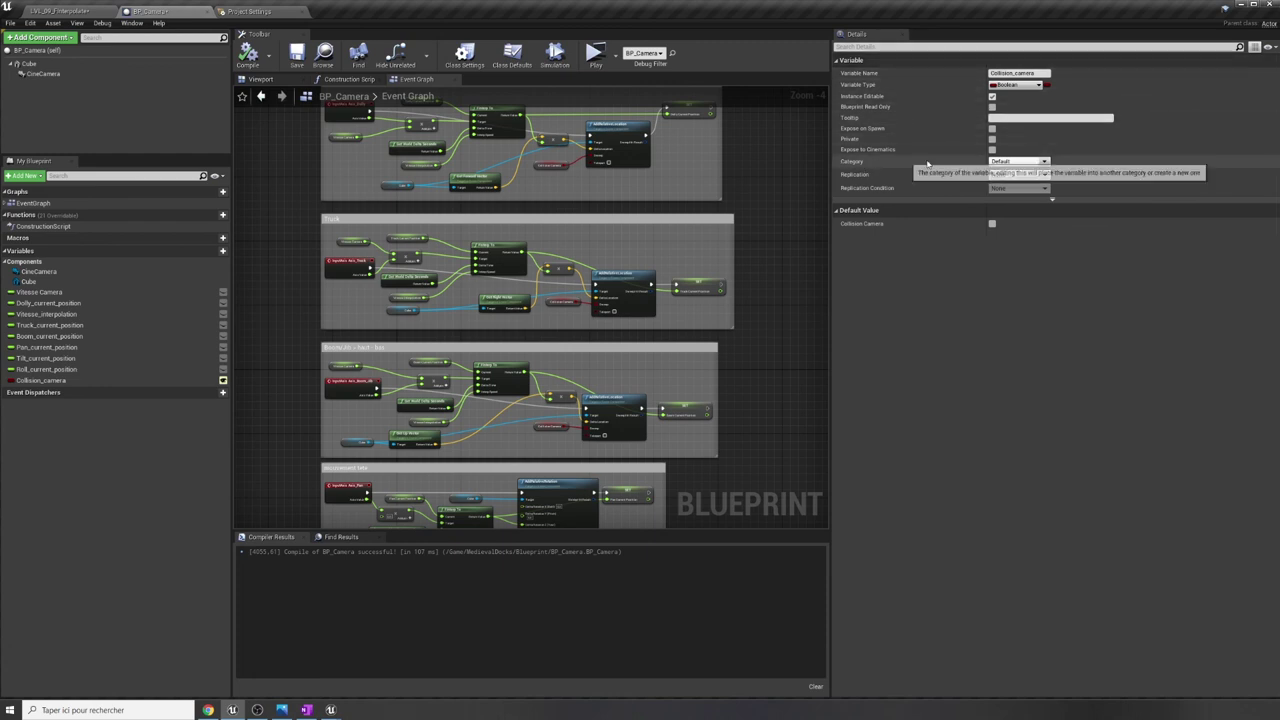
Put Collision_camera in a new 'Mes Préférences' category and check it in the level editor.
click(1040, 165)
text(Mes Préférences)
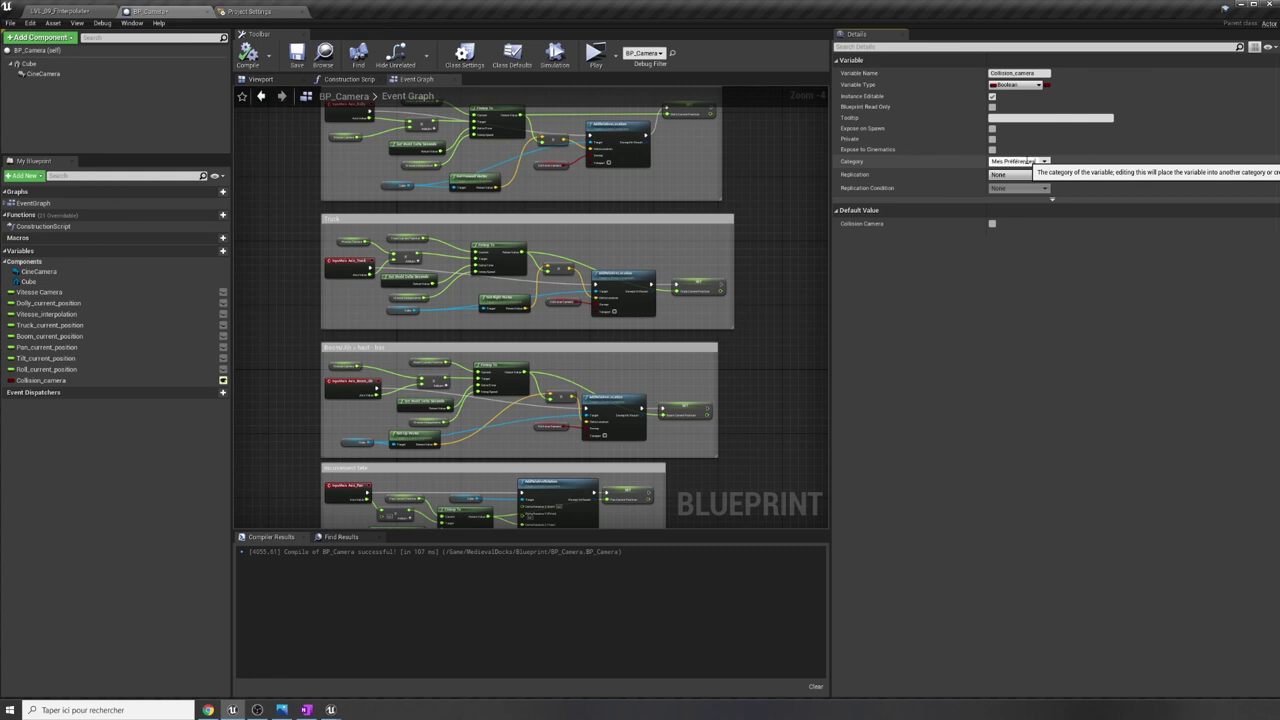
key(Return)
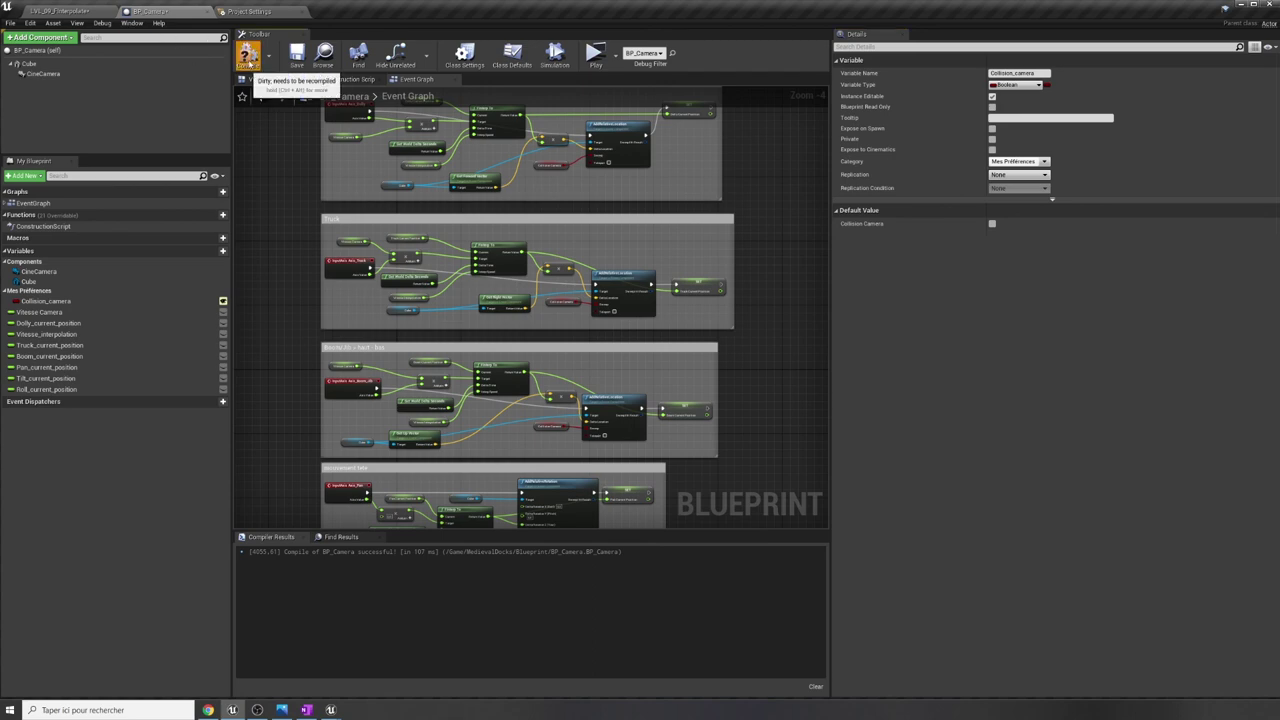
click(70, 11)
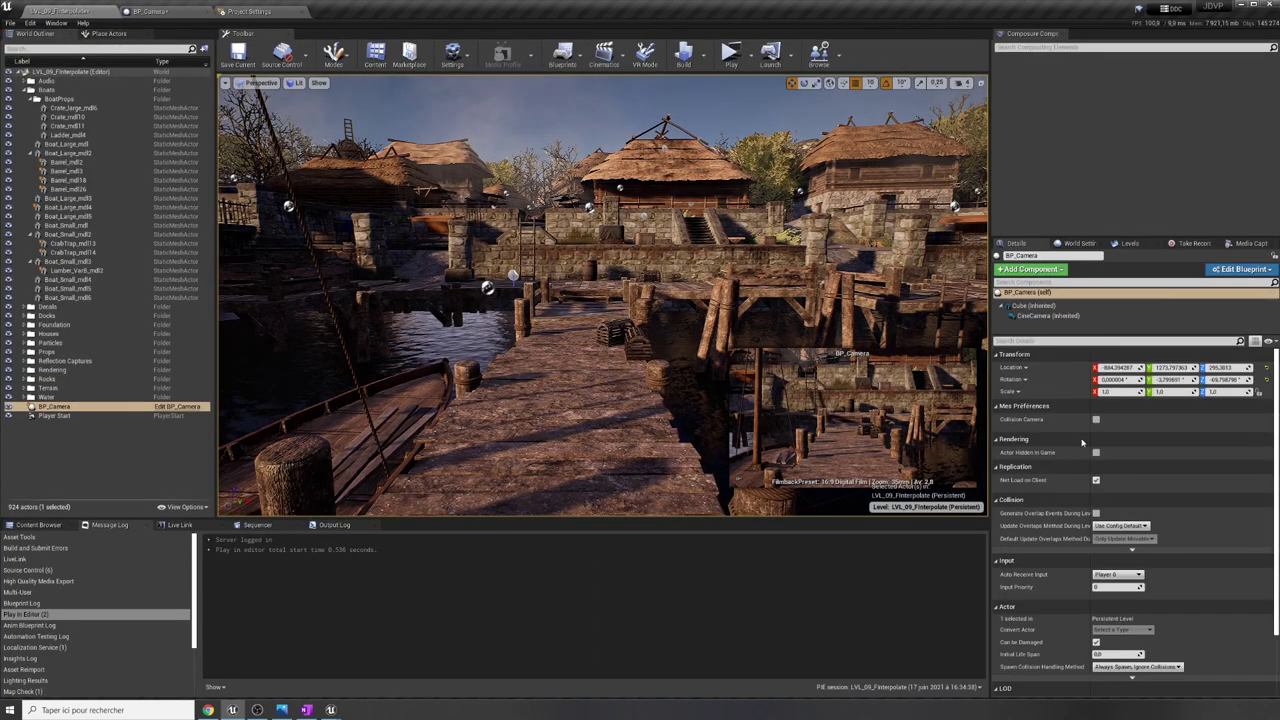
Select the placed BP_Camera to confirm its Mes Préférences category, then go back to the blueprint.
click(55, 407)
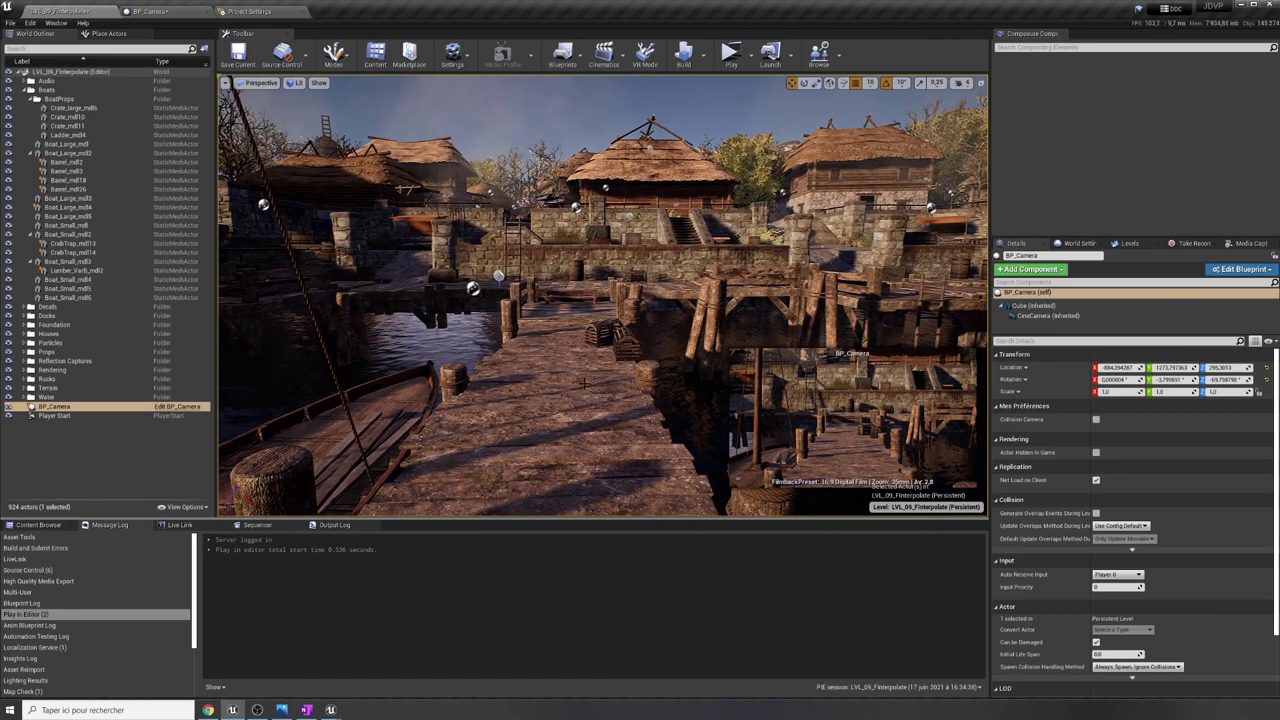
click(190, 12)
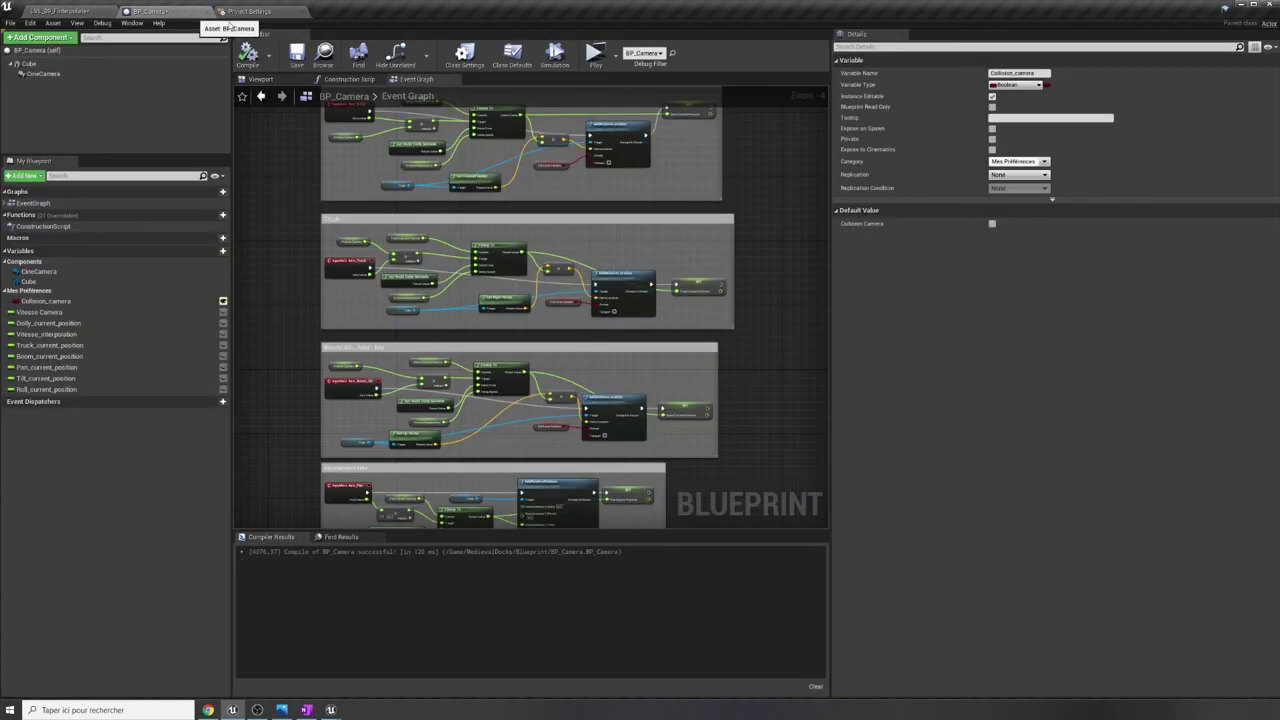
Make Vitesse Camera and Vitesse_interpolation Instance Editable and compile.
click(40, 312)
click(995, 97)
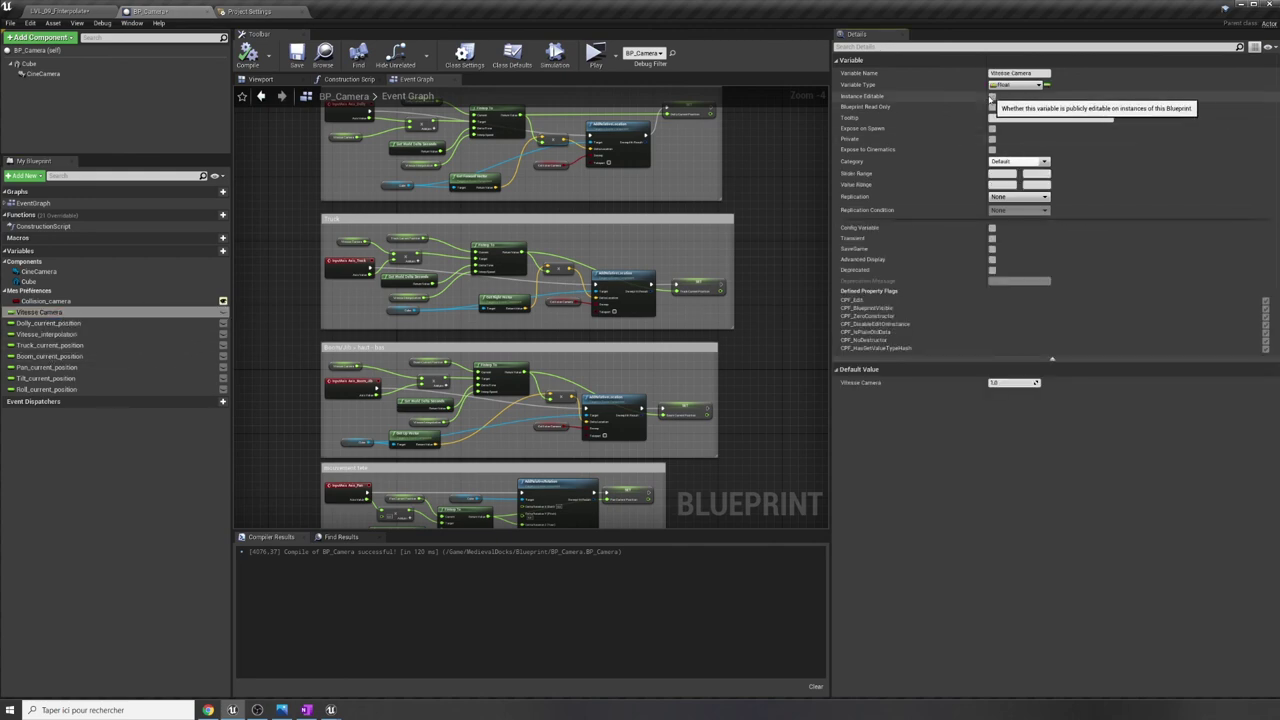
click(45, 334)
click(993, 97)
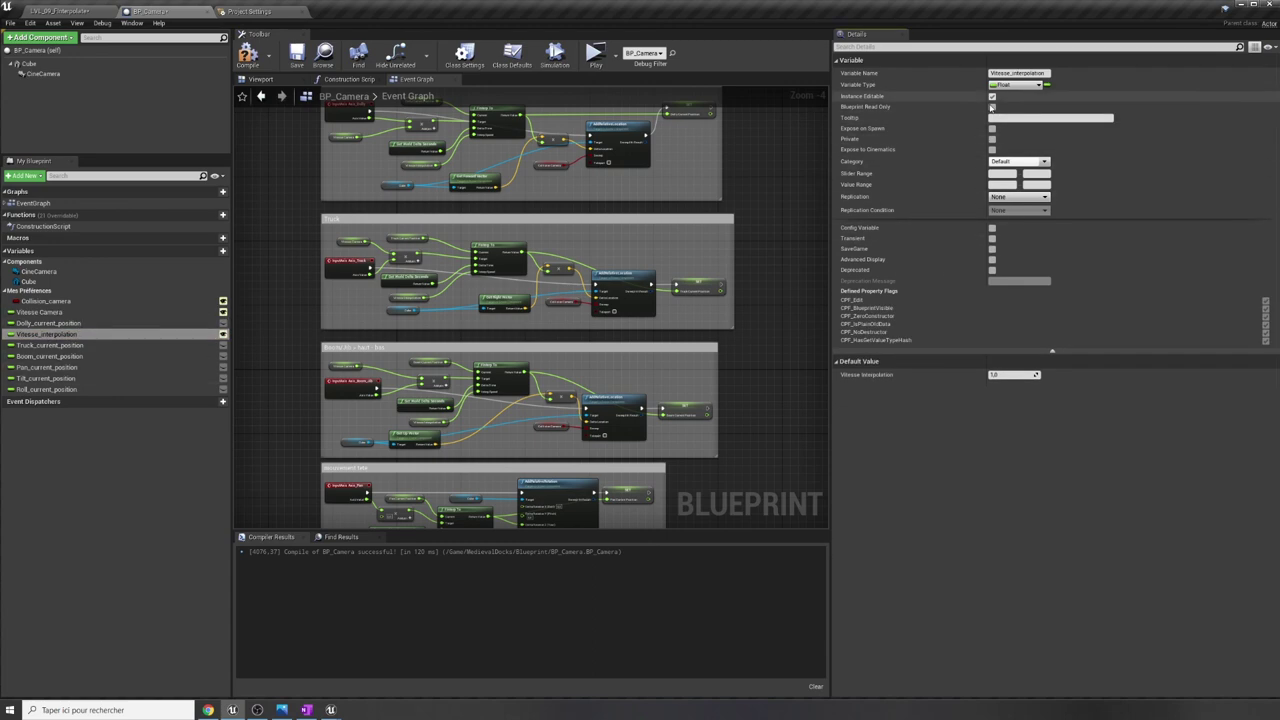
click(240, 60)
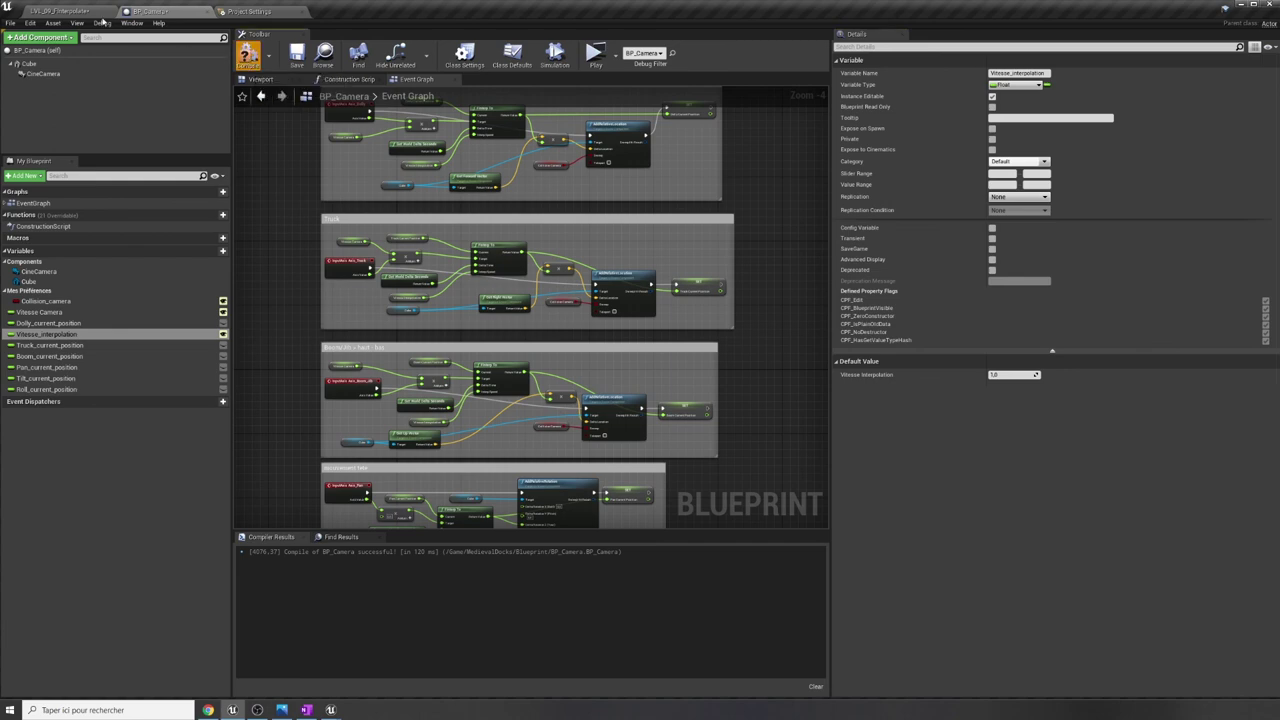
Move Vitesse_interpolation and Vitesse Camera into Mes Préférences, recompile, and view the level editor.
click(1015, 161)
click(1012, 176)
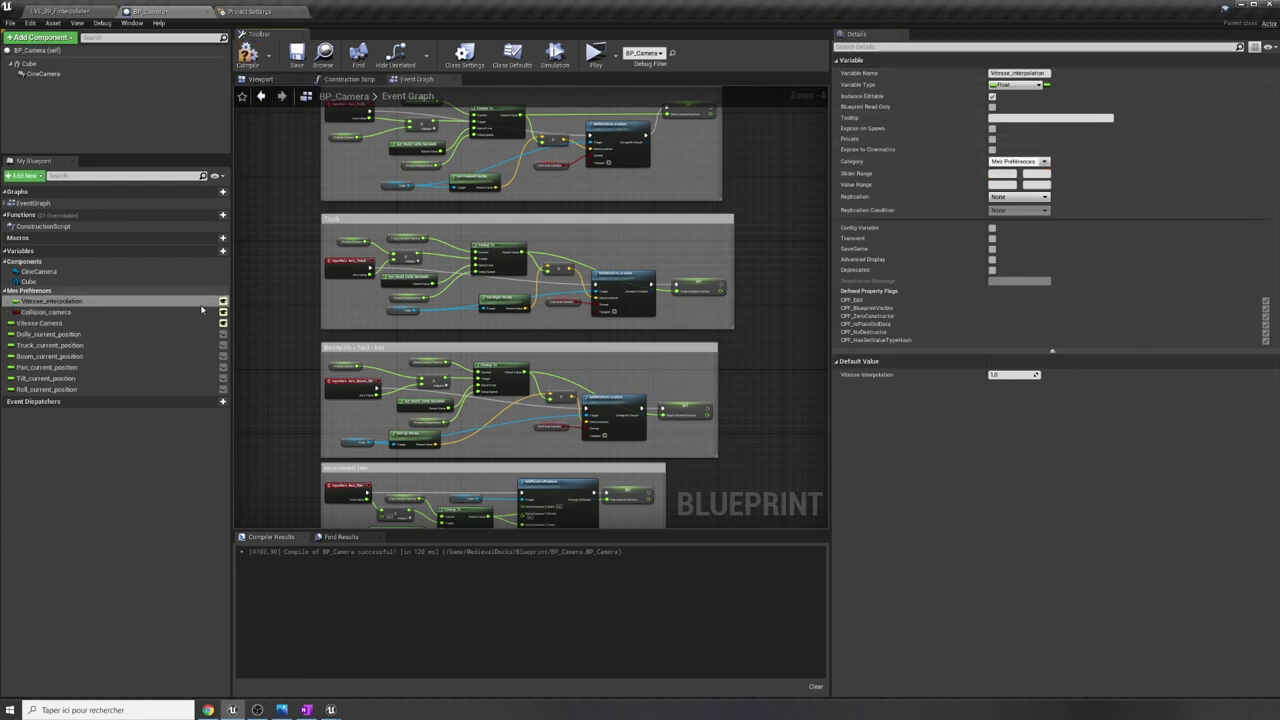
click(40, 323)
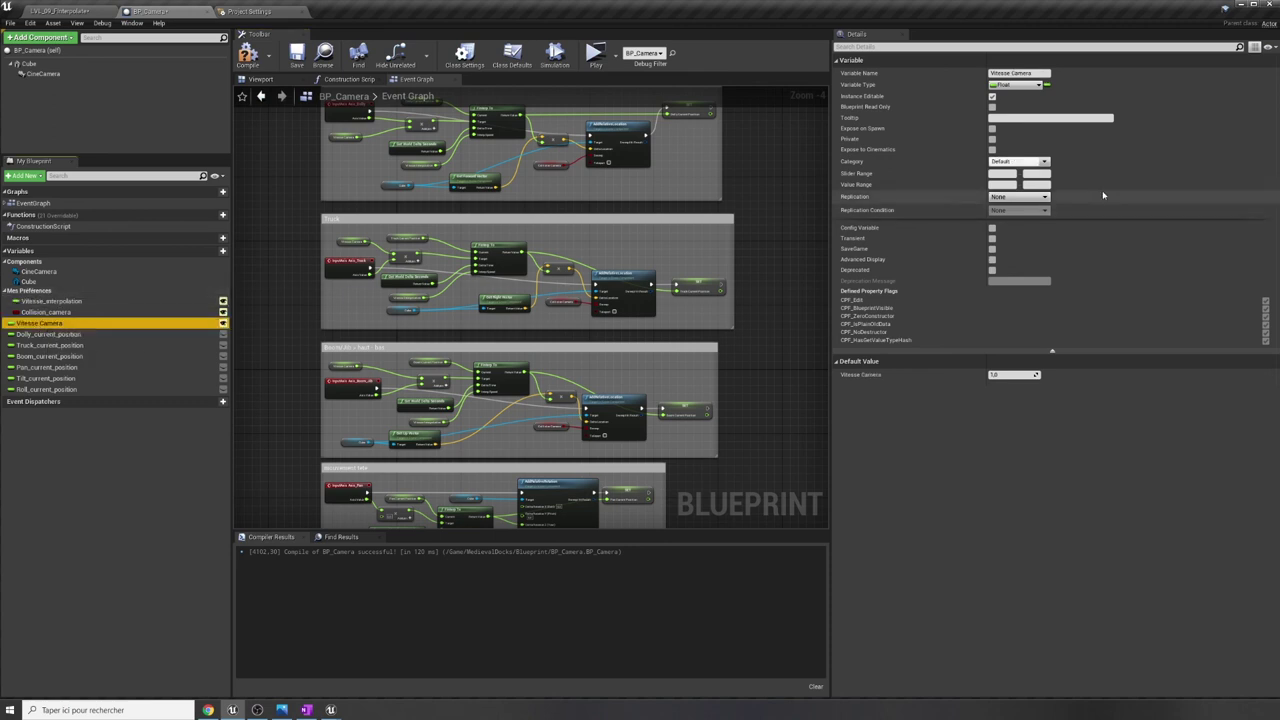
click(1040, 162)
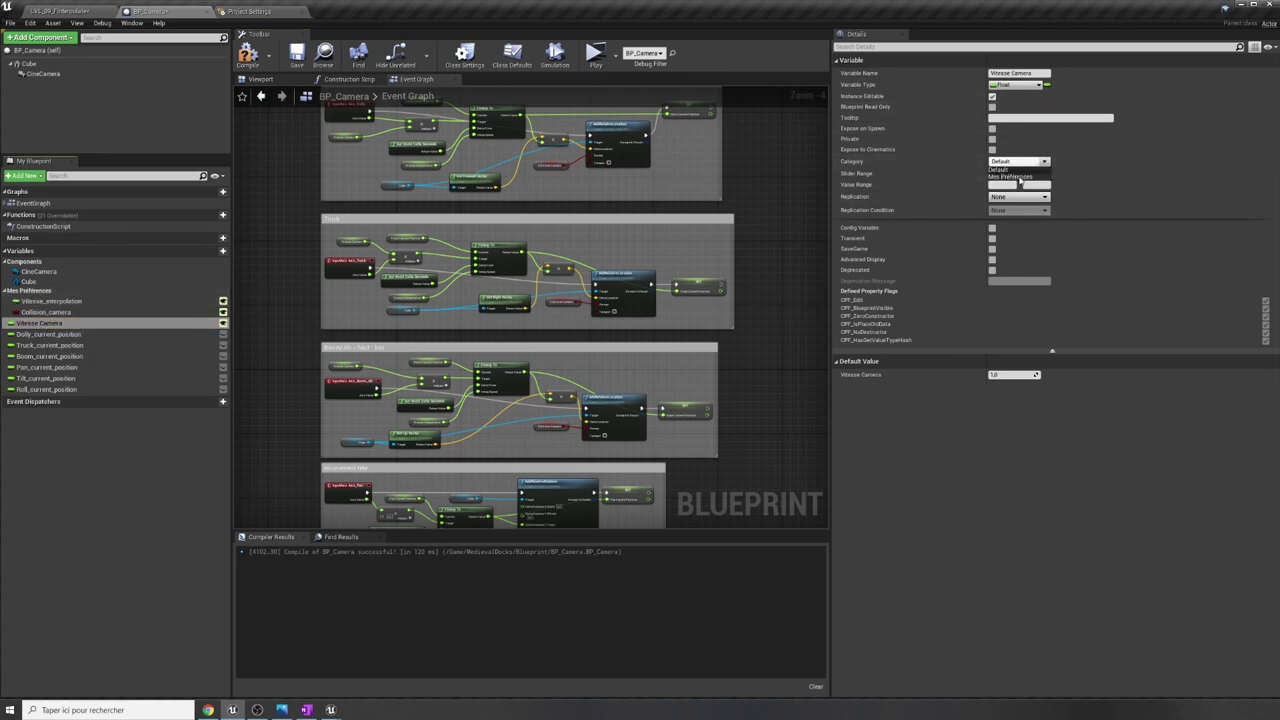
click(1012, 176)
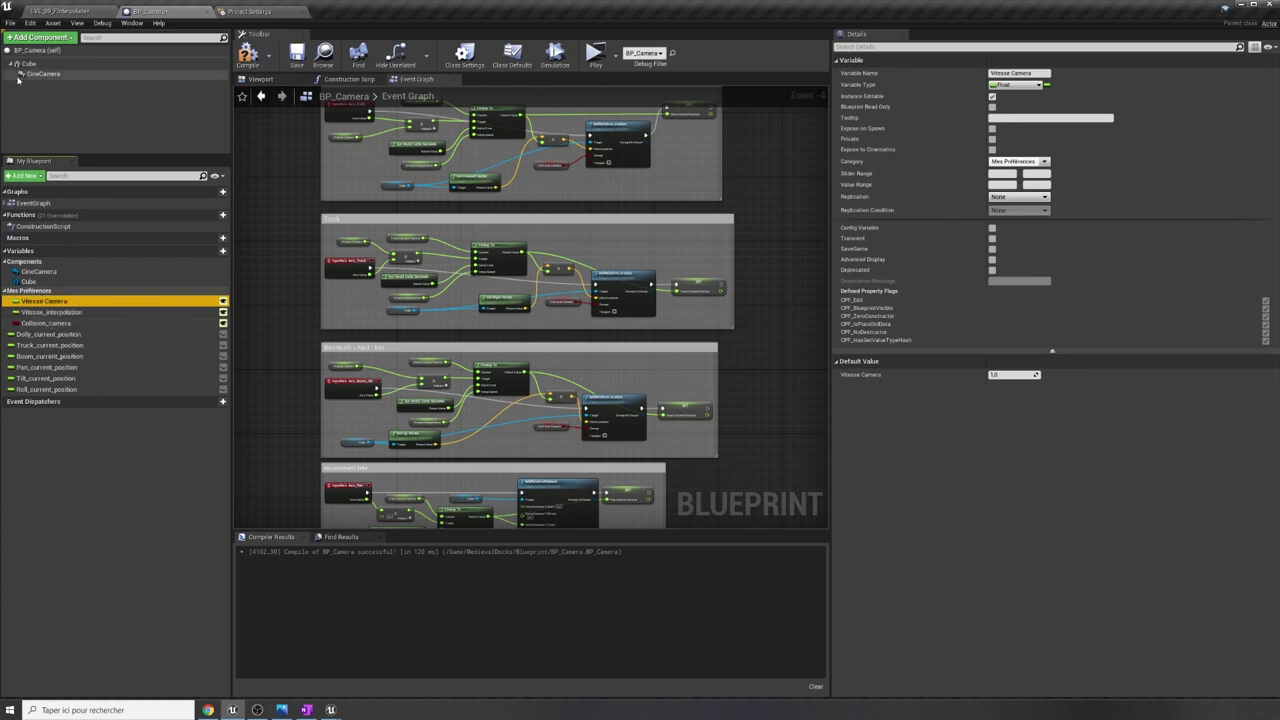
click(247, 52)
click(85, 11)
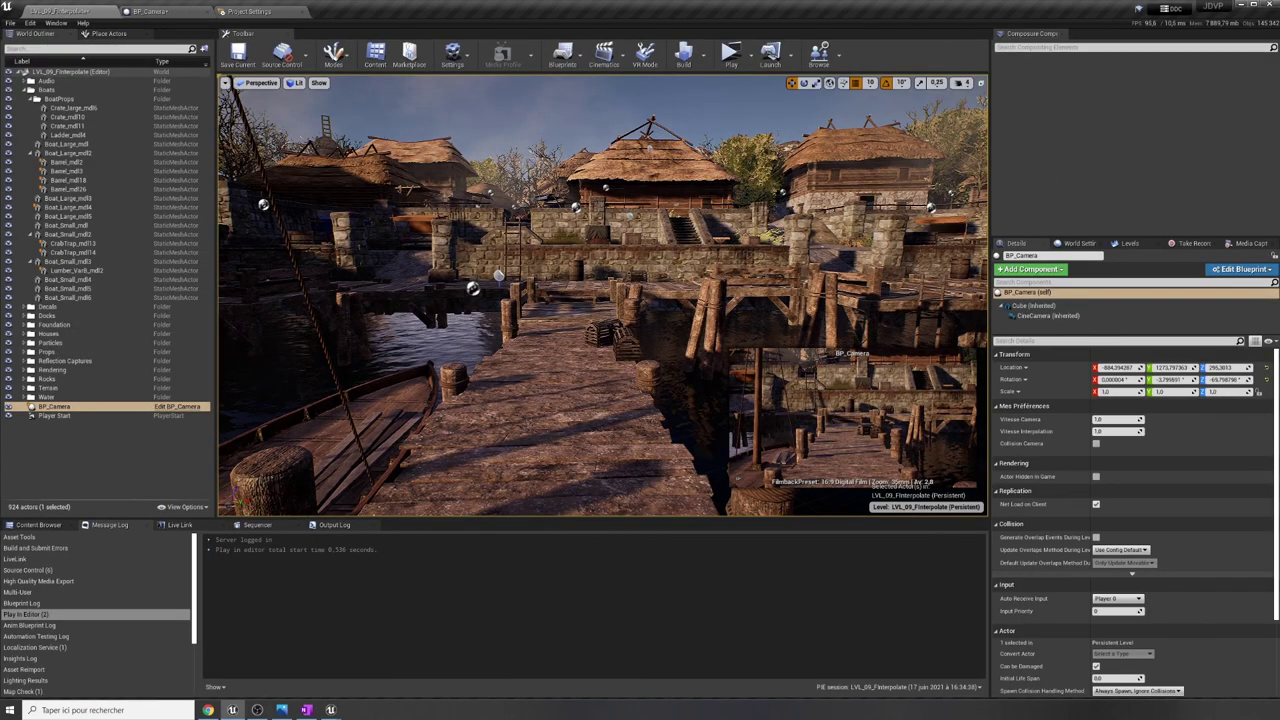